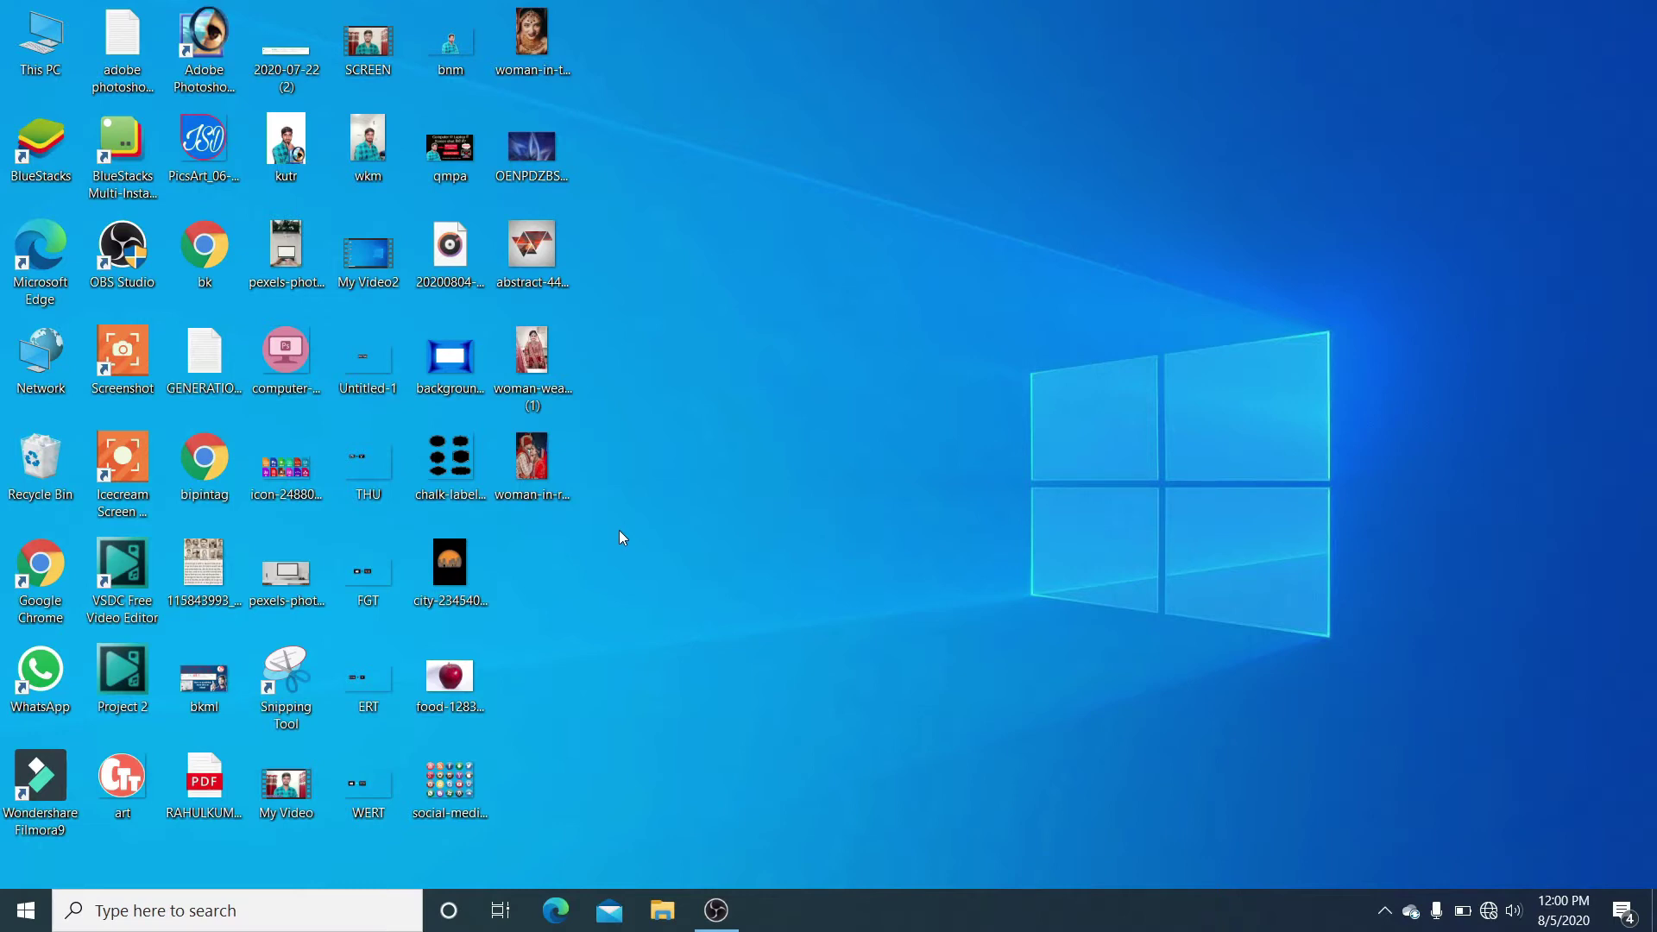
Step: Launch Adobe Photoshop 7.0 from its desktop shortcut
click(214, 50)
double_click(214, 49)
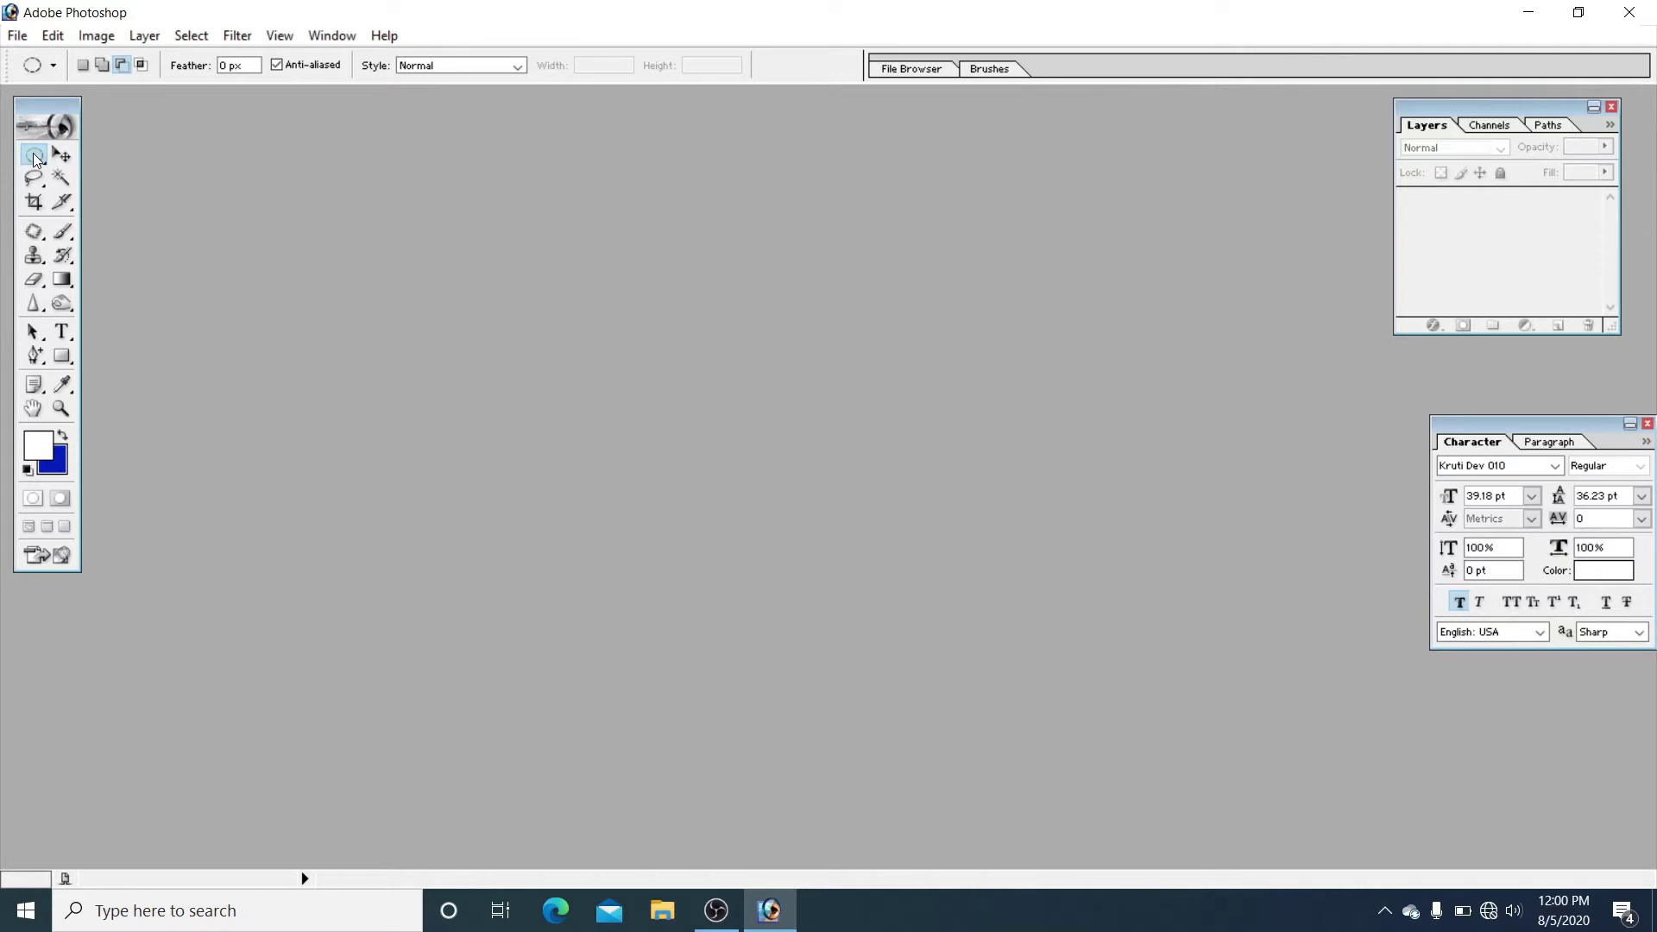
Step: Open the bridal photo woman-in-traditional-wear-3956825.jpg with Ctrl+O
drag(35, 160, 82, 157)
key(ctrl+o)
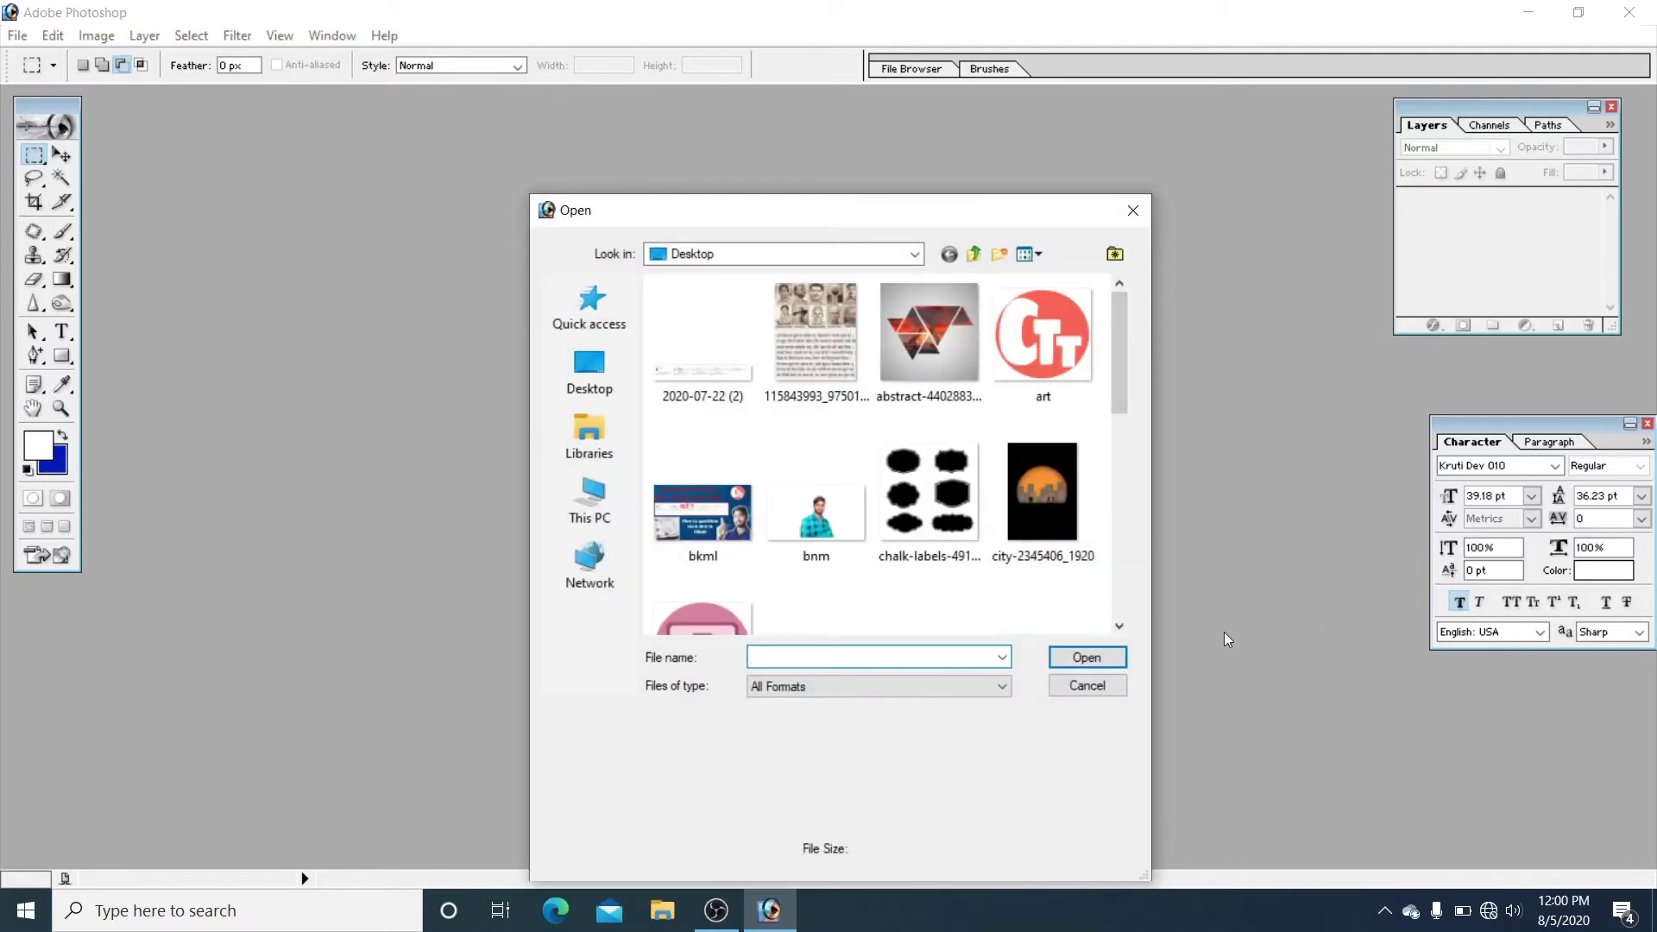
click(1120, 626)
drag(1119, 626, 900, 593)
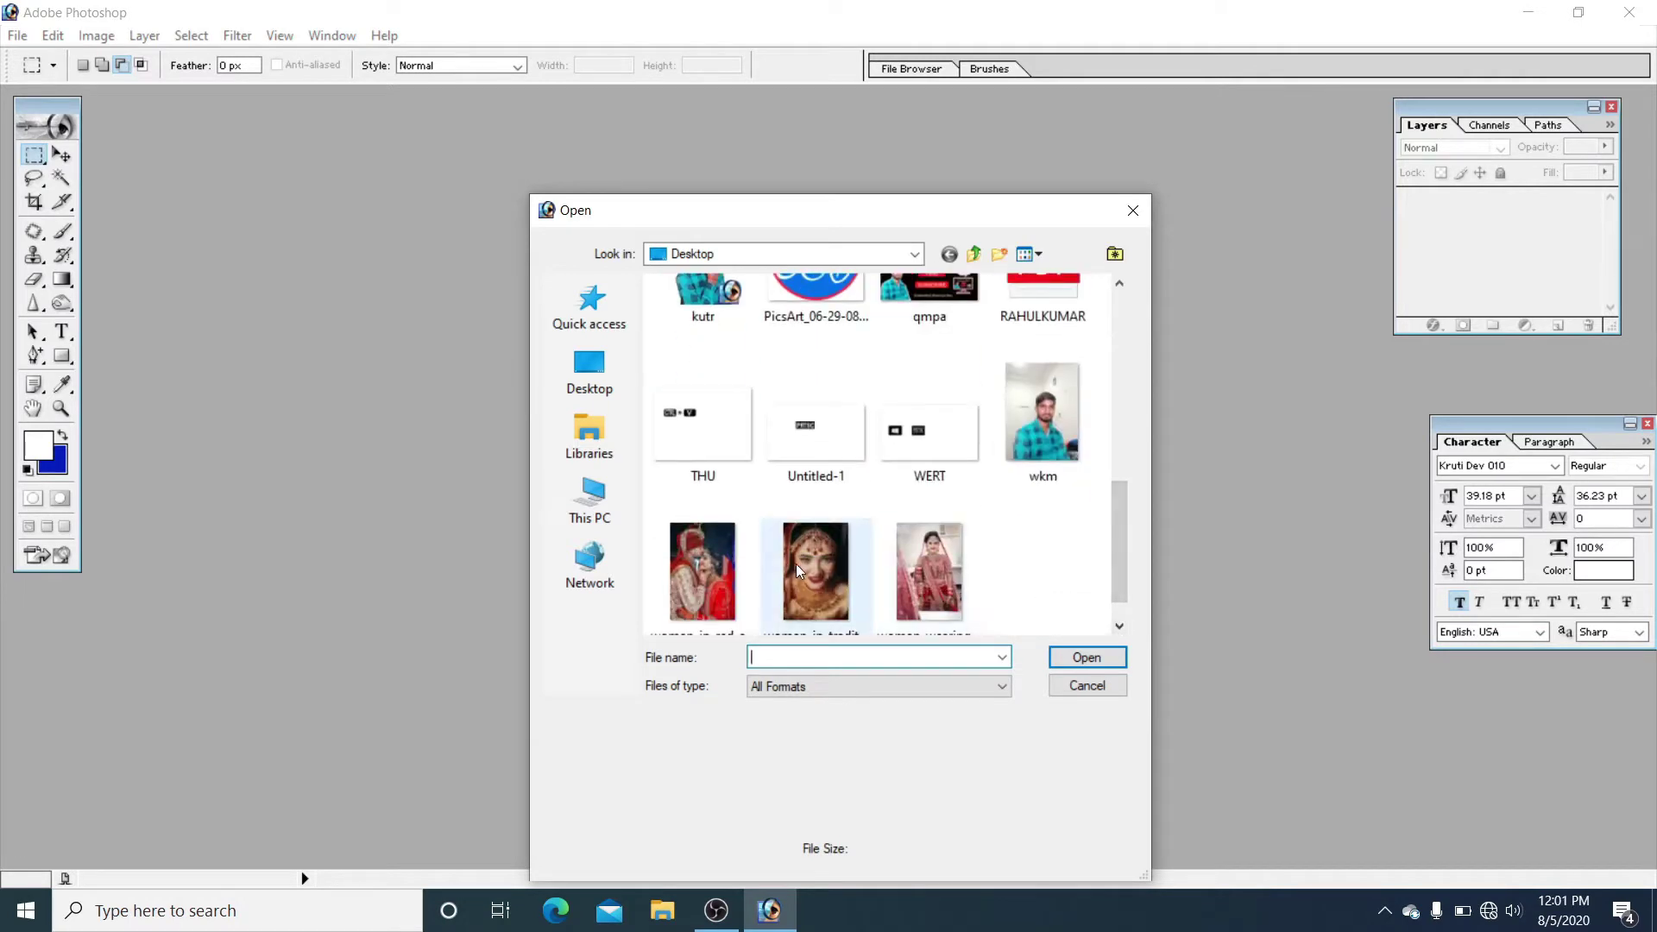
double_click(801, 571)
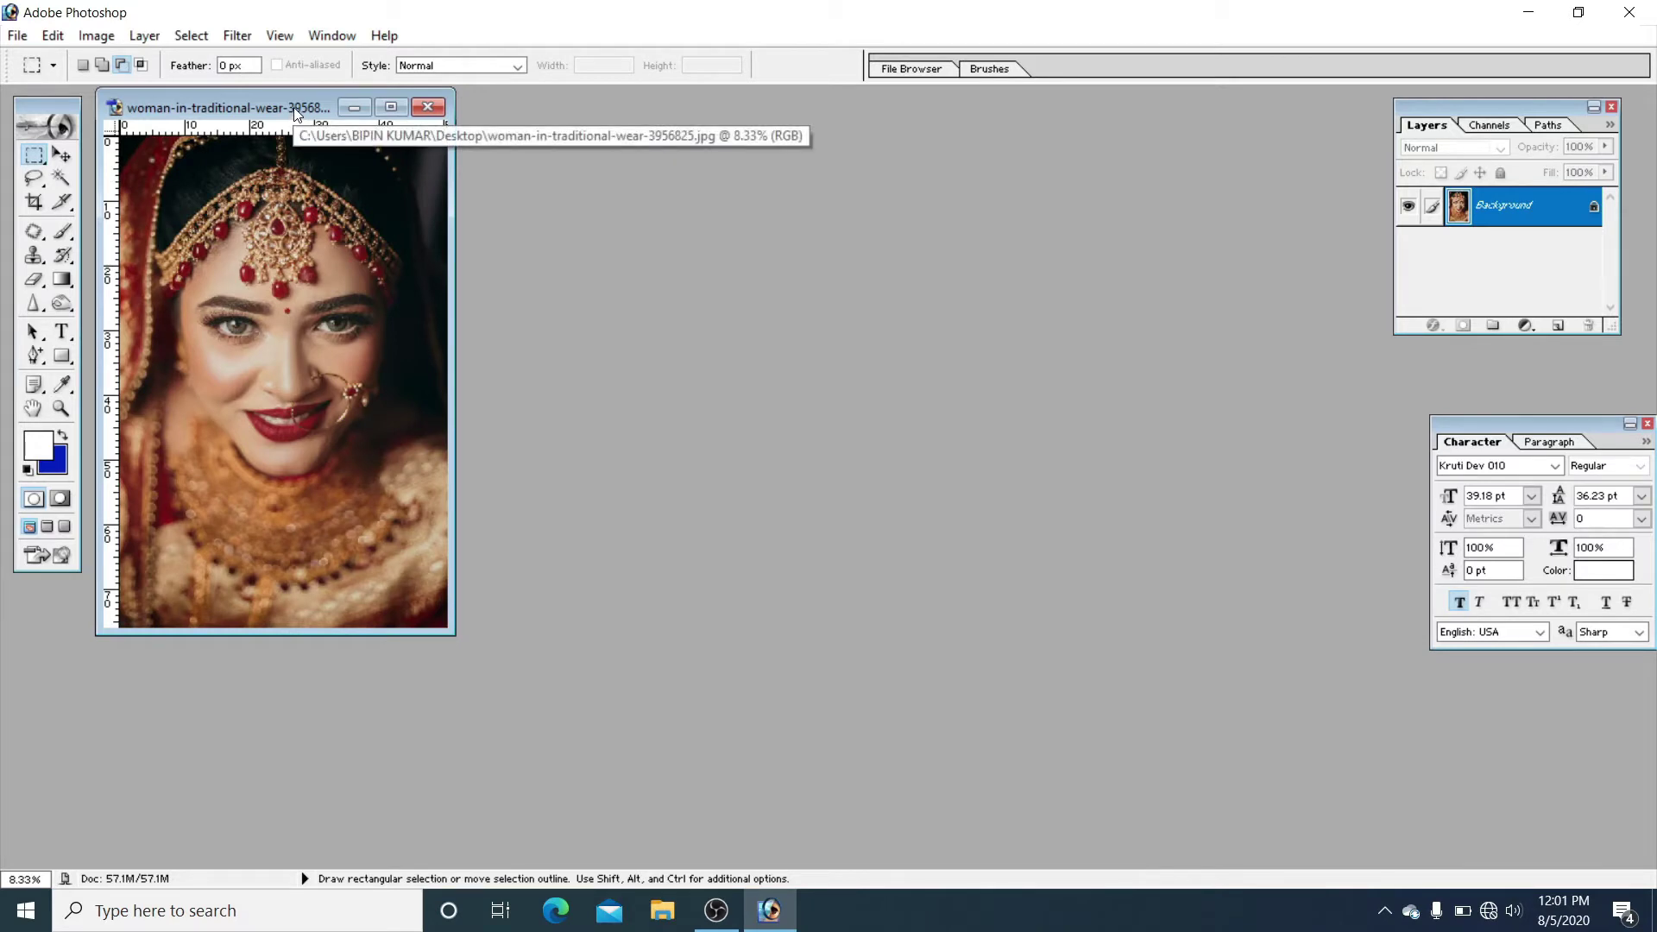
Step: Duplicate the photo, minimise the original and move the copy into view
right_click(287, 109)
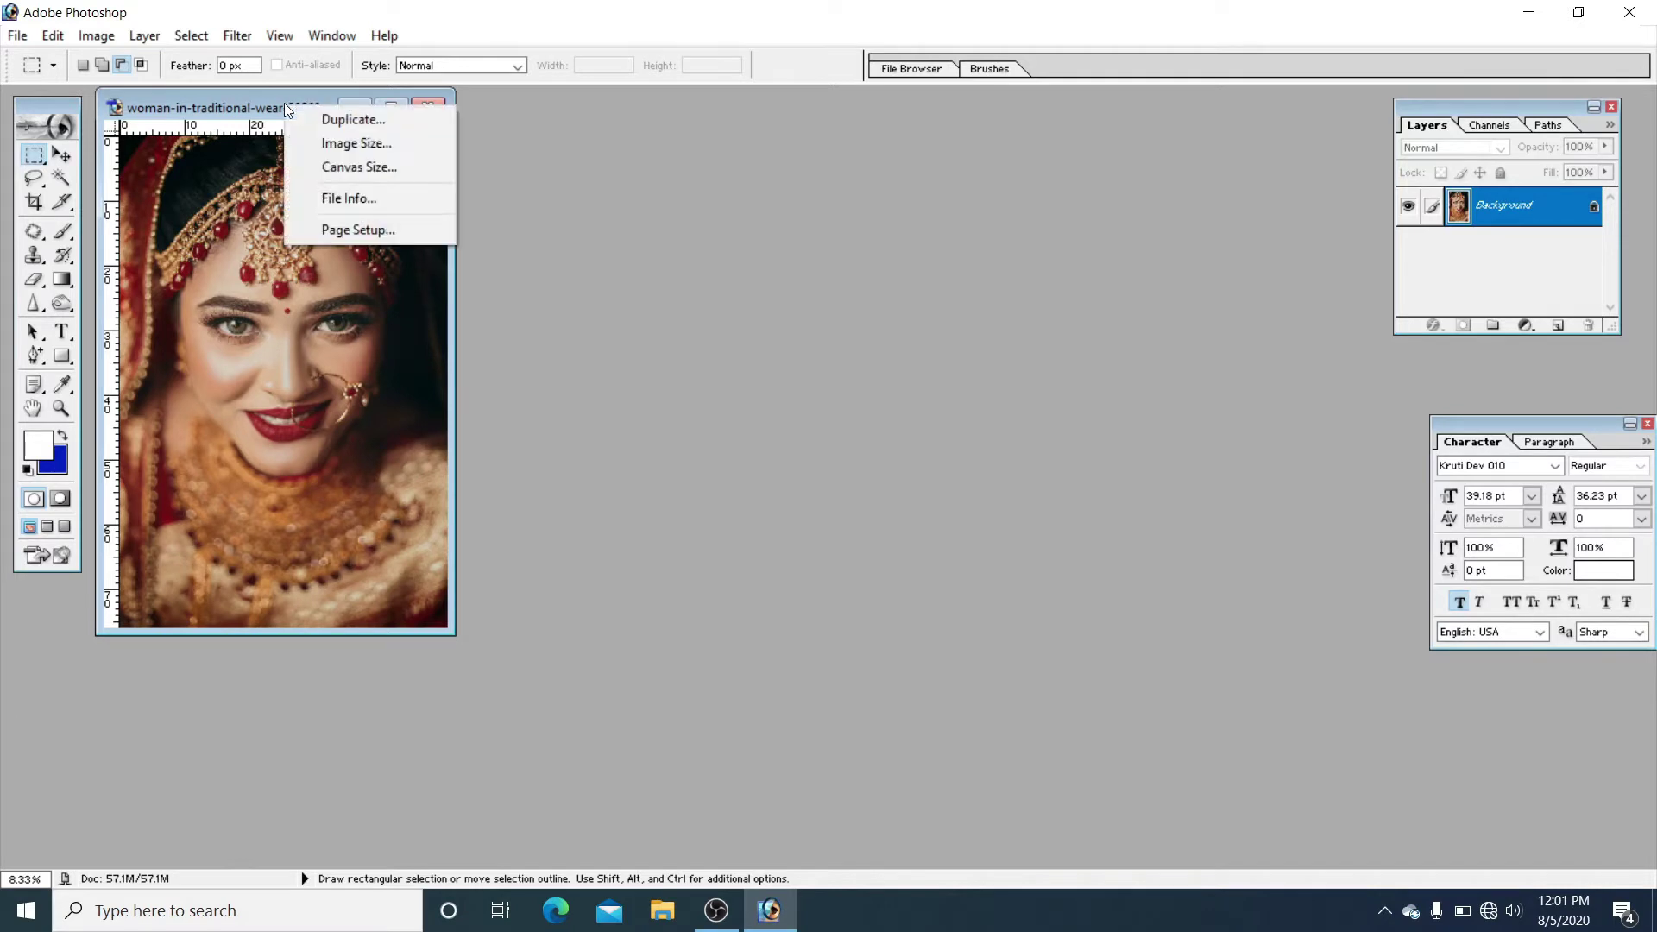
click(363, 120)
click(1014, 445)
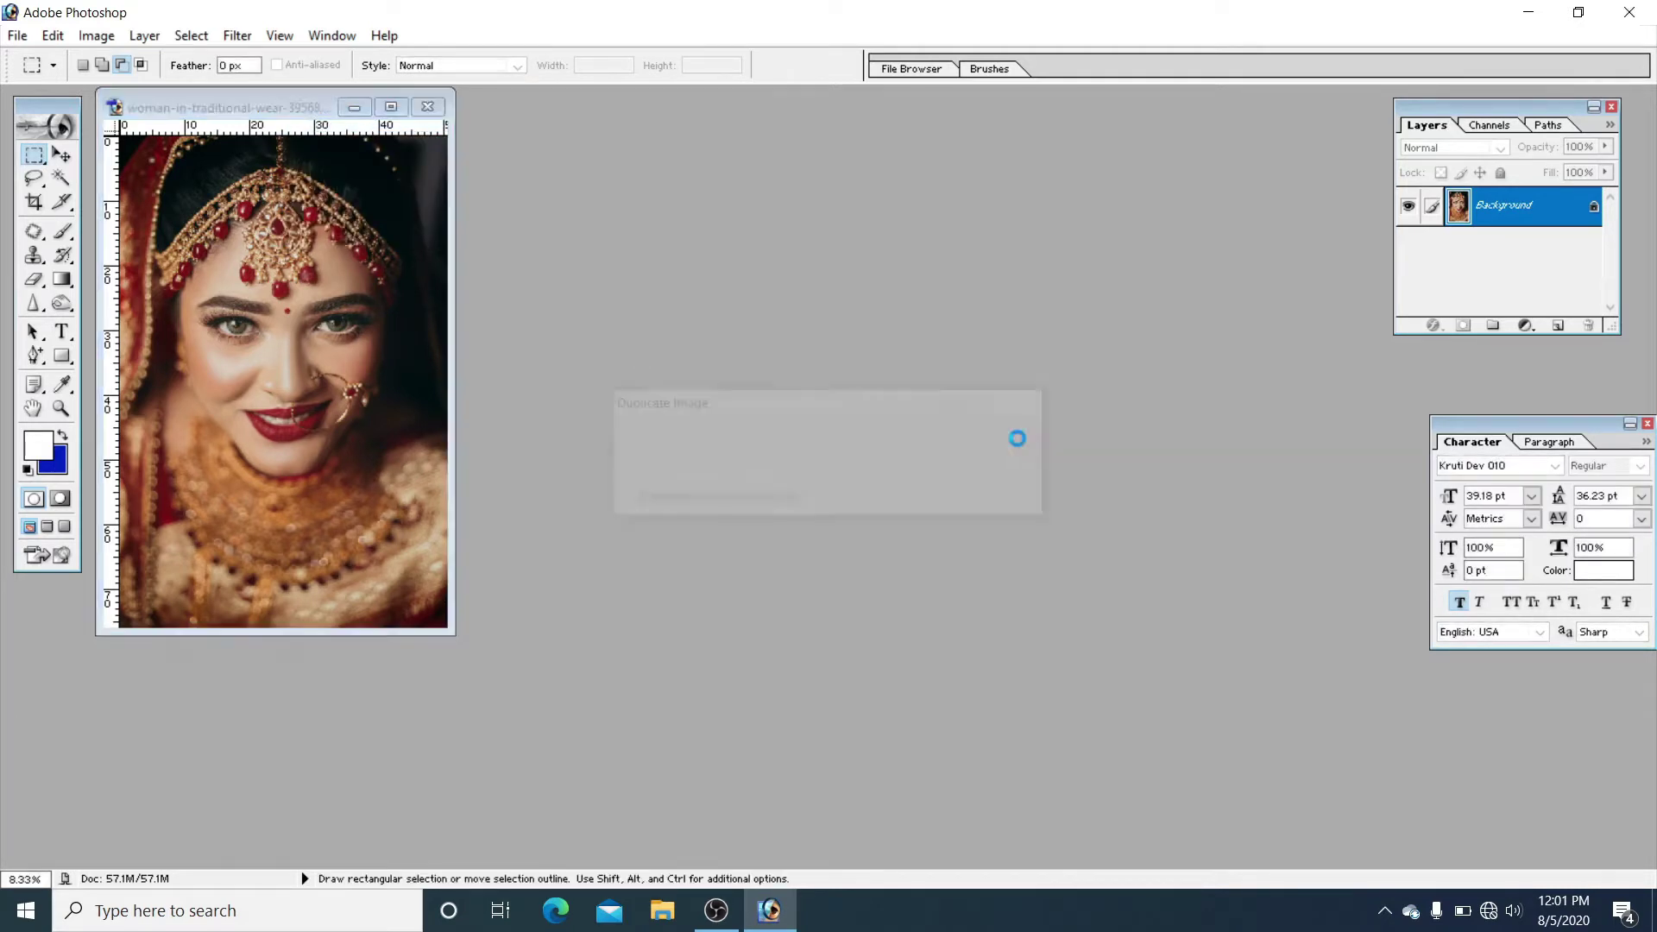
drag(289, 117, 694, 219)
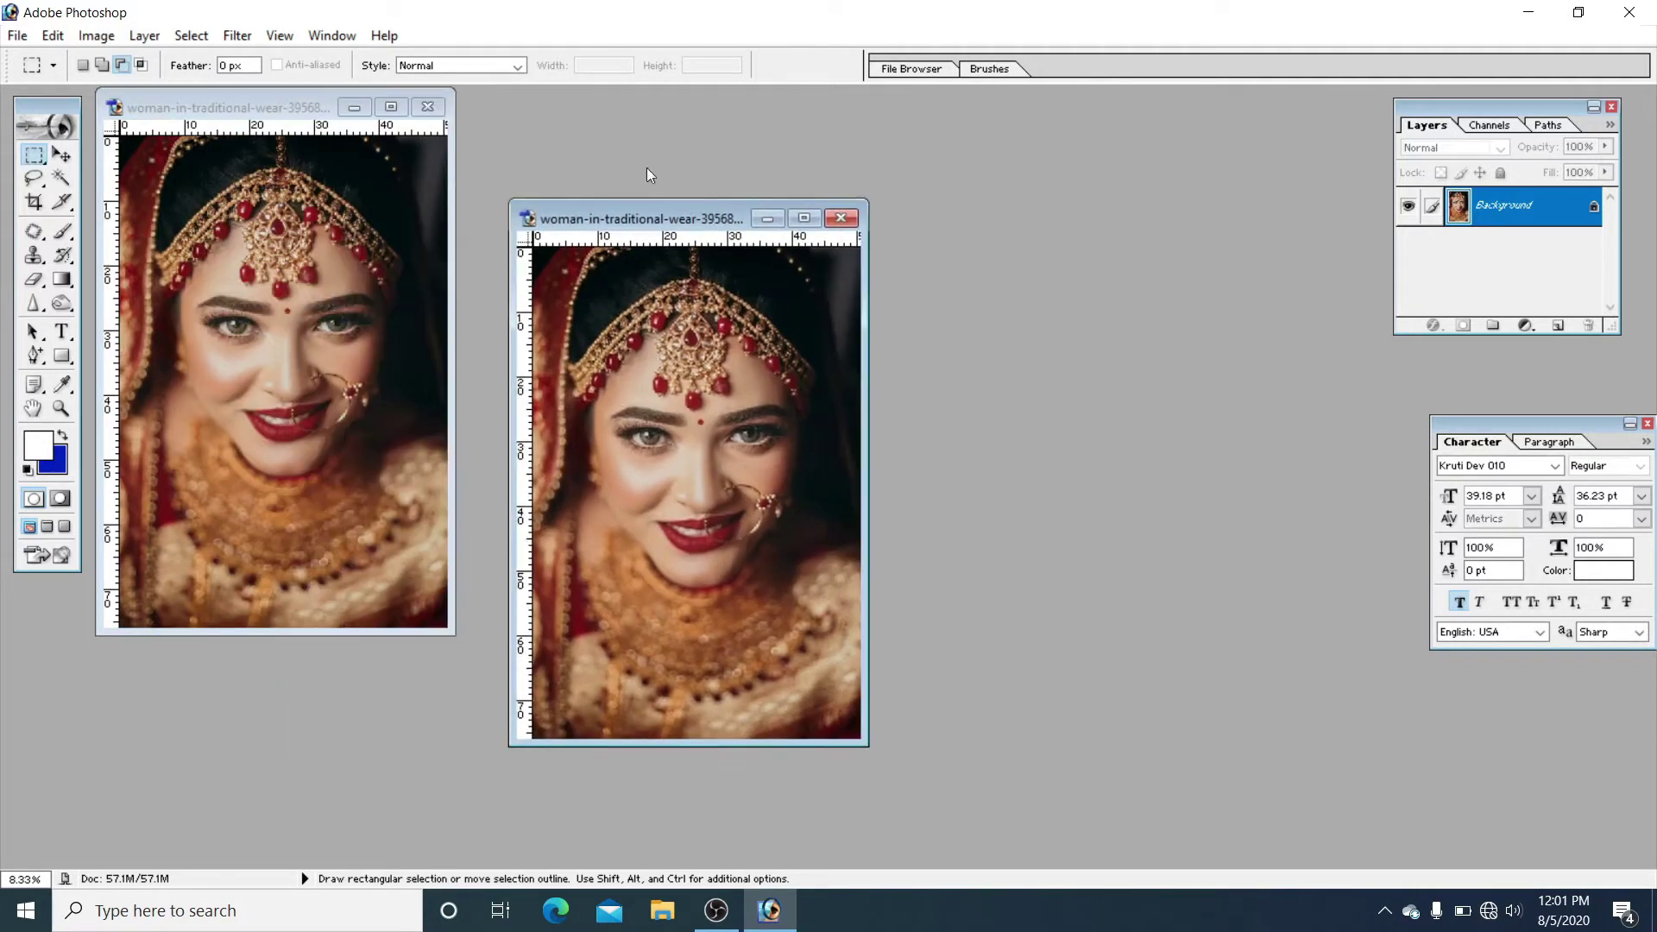
click(354, 108)
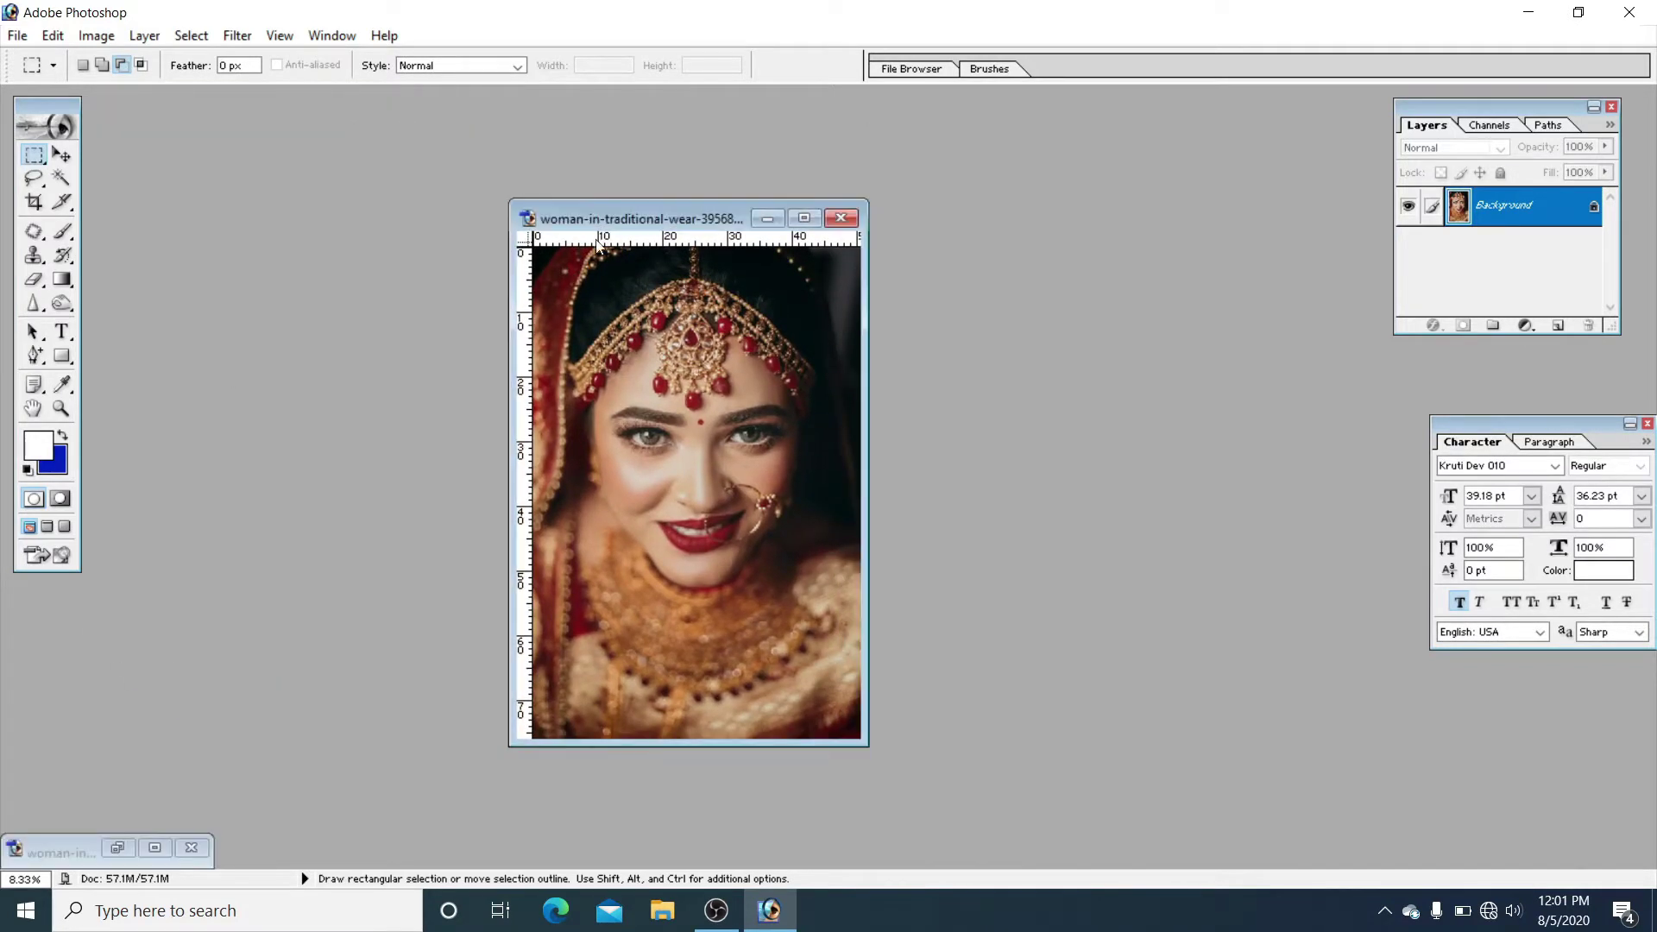
drag(628, 220, 409, 169)
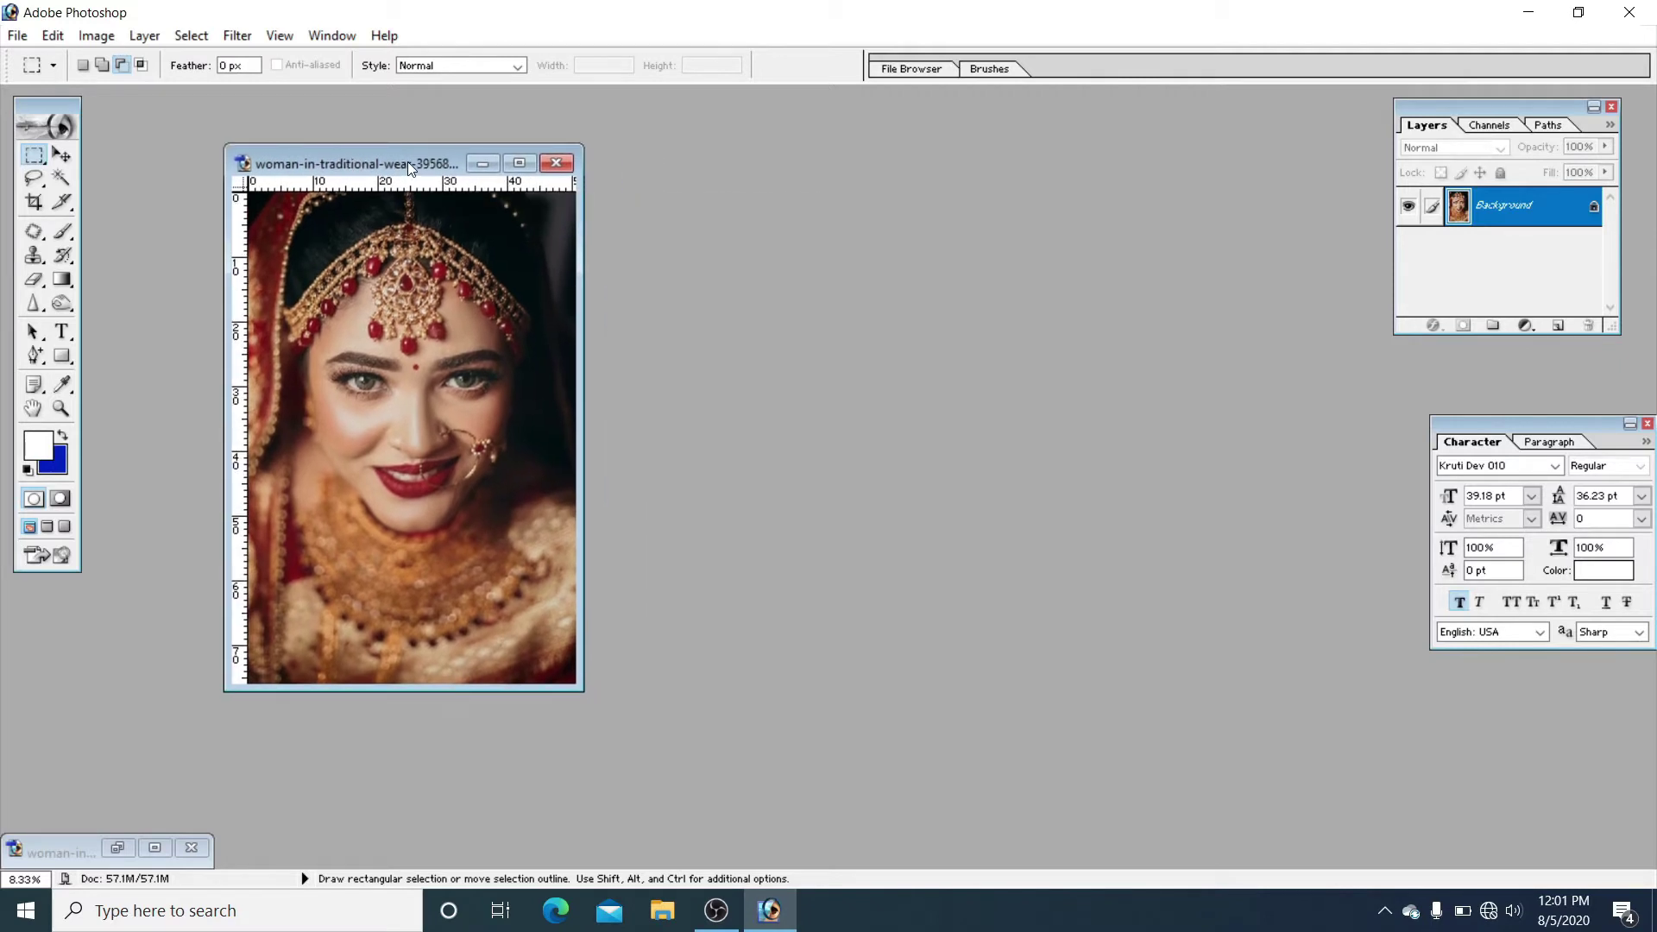
Step: Open Image Size for the duplicate and start entering a new width
right_click(409, 167)
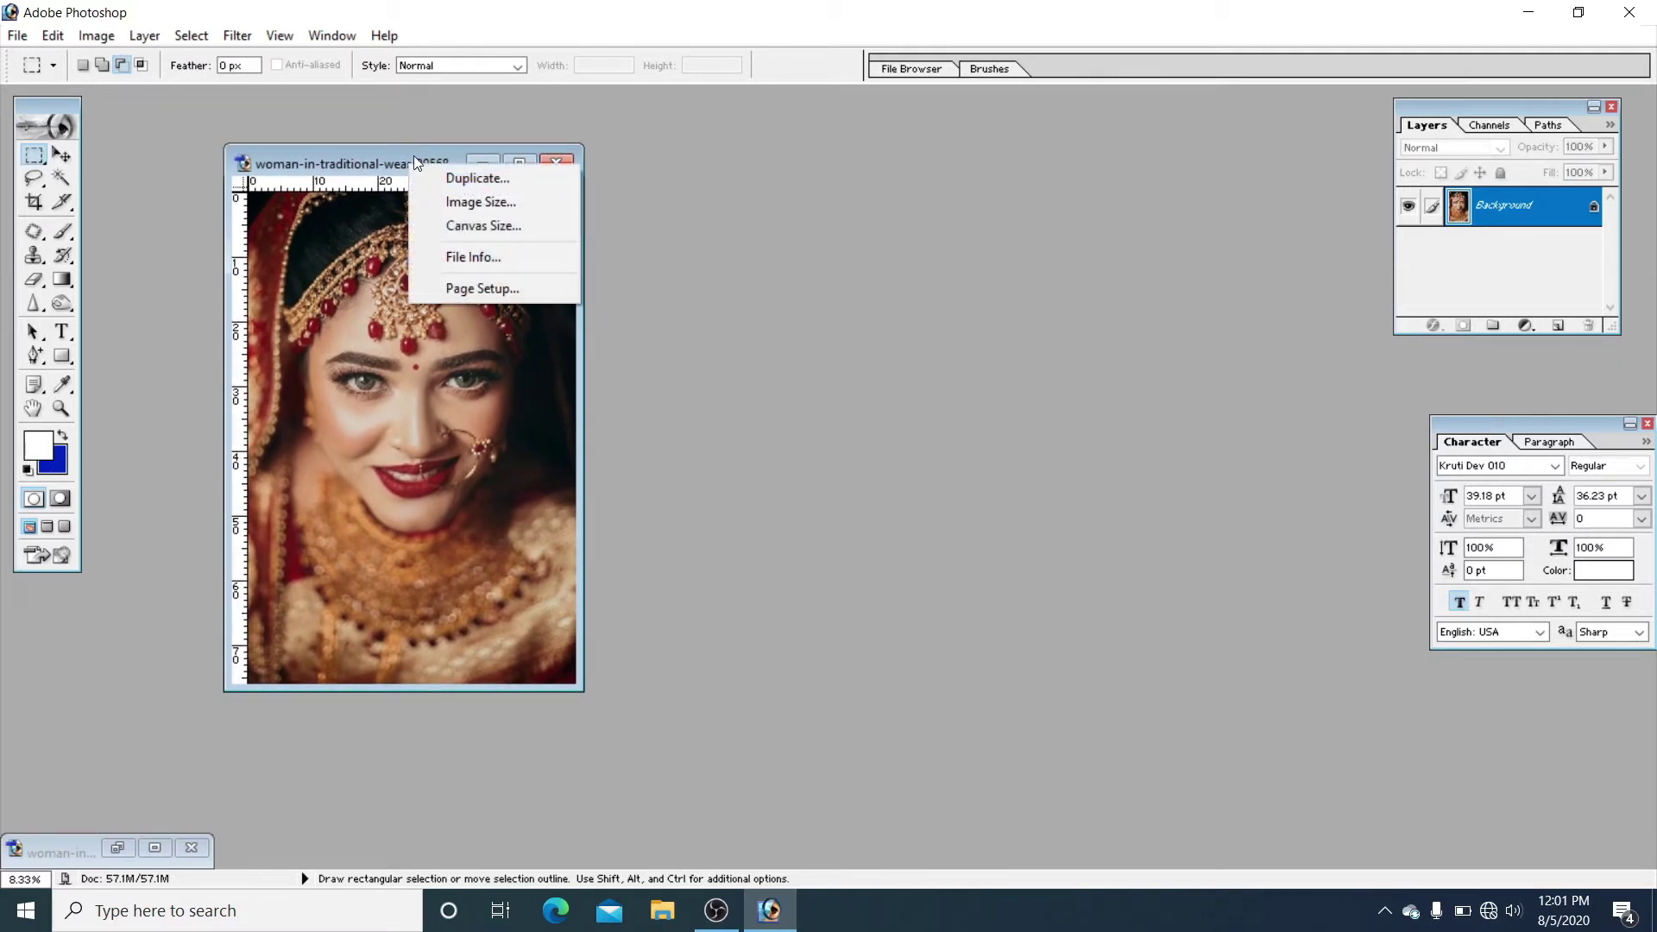
click(490, 207)
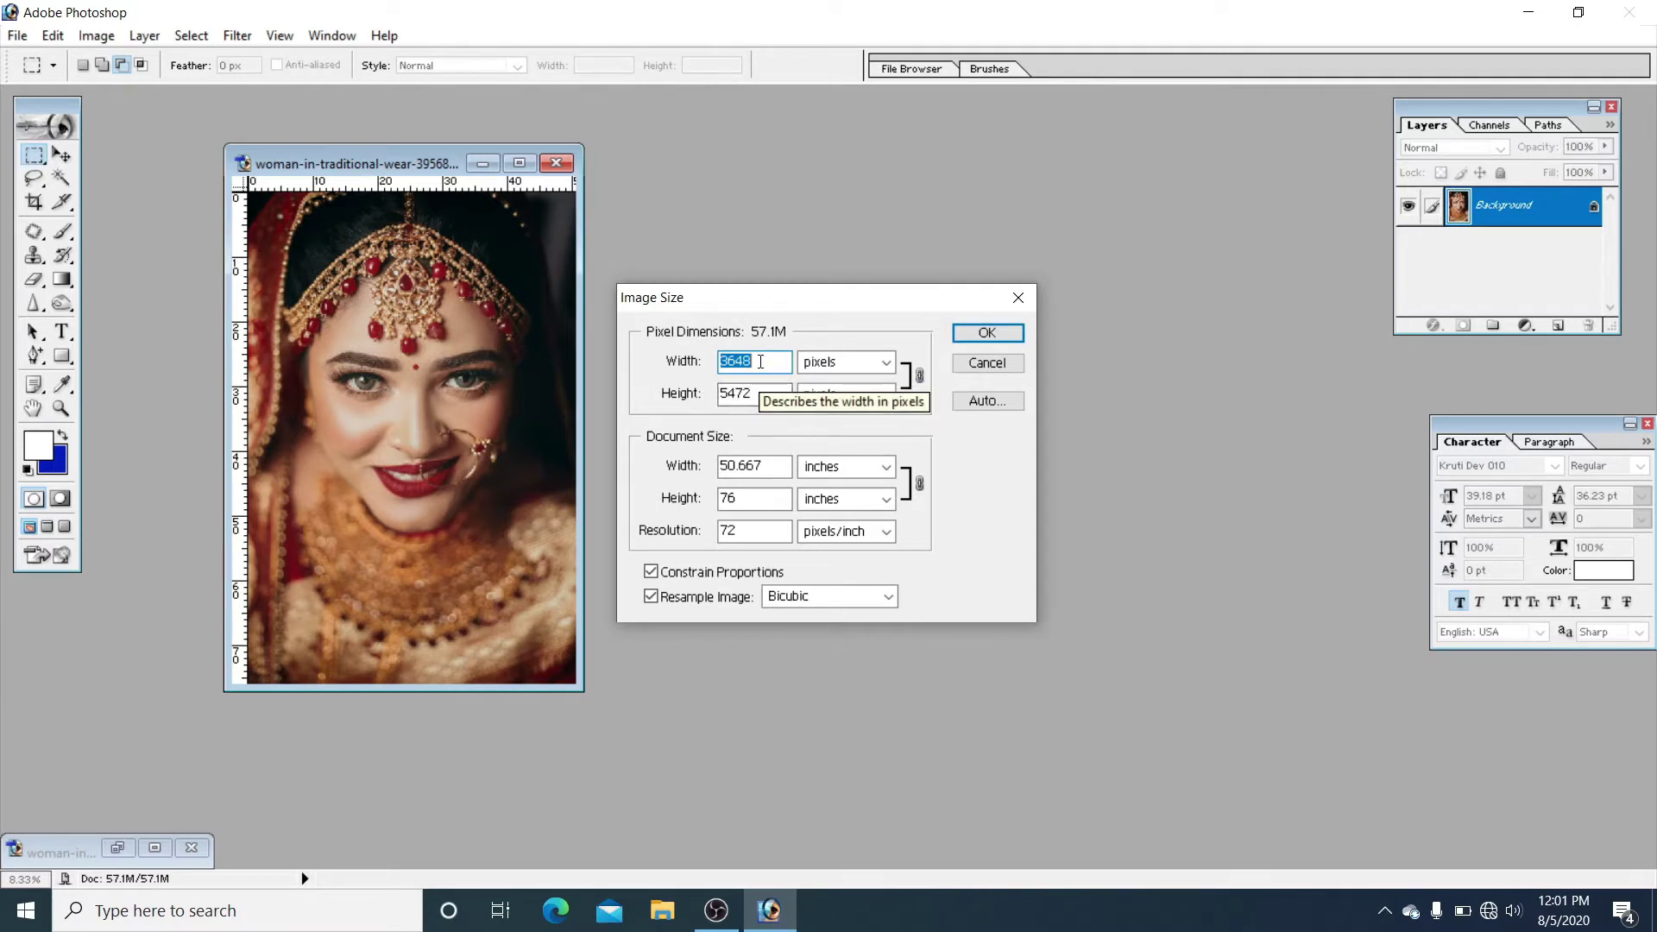
text(11)
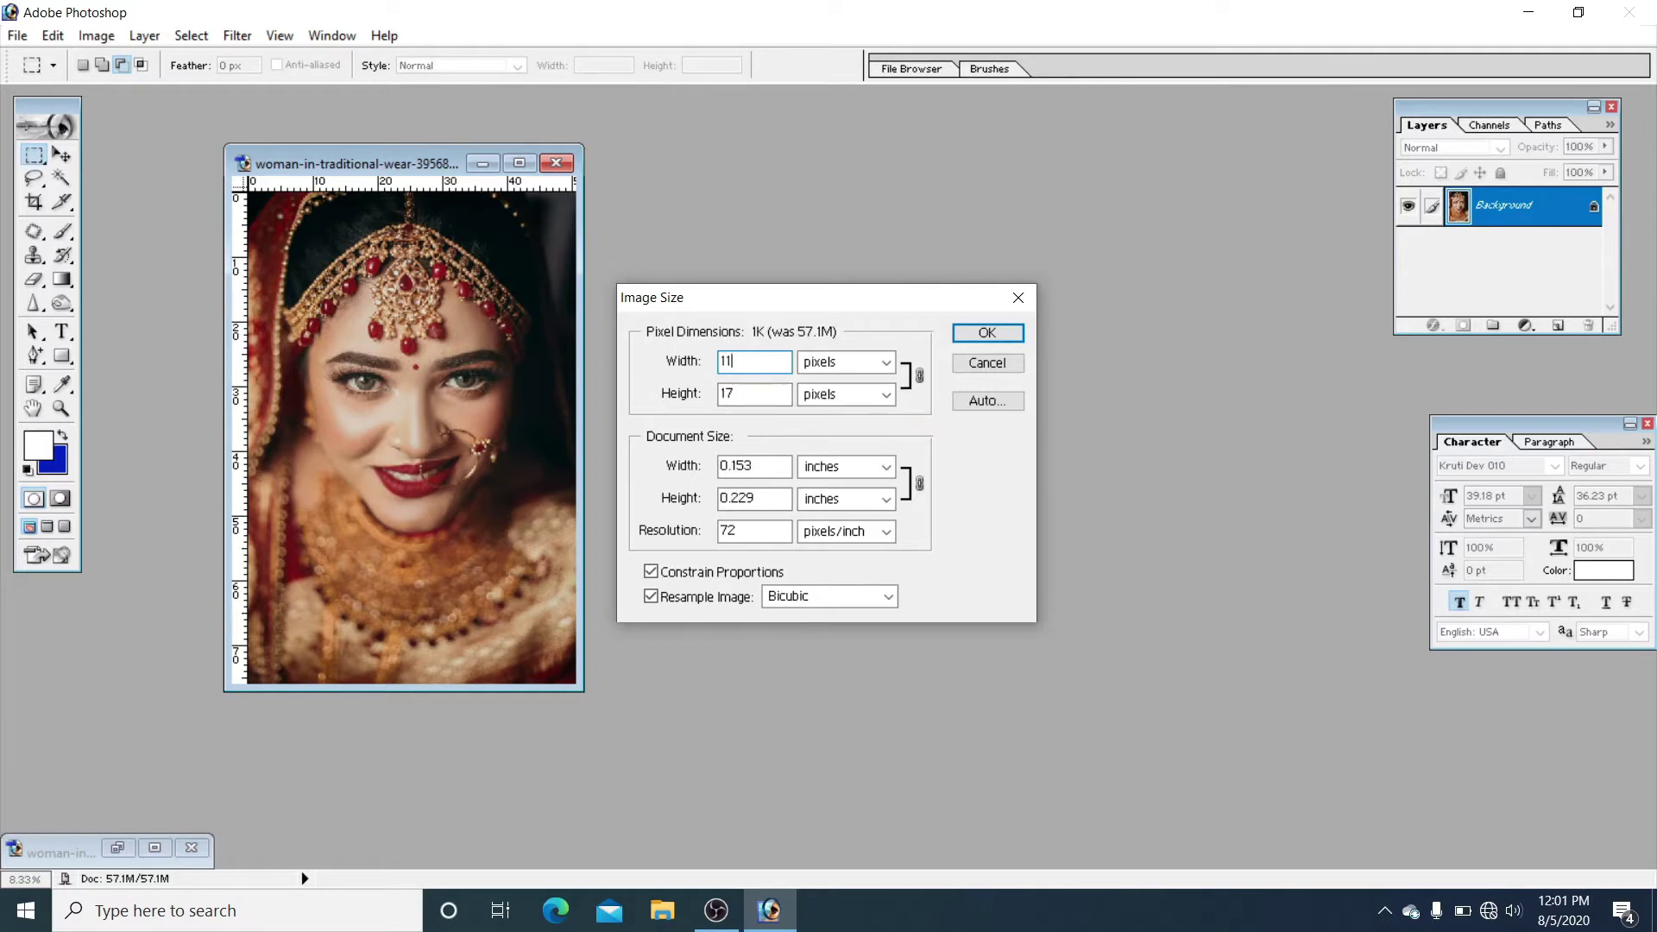
text(20)
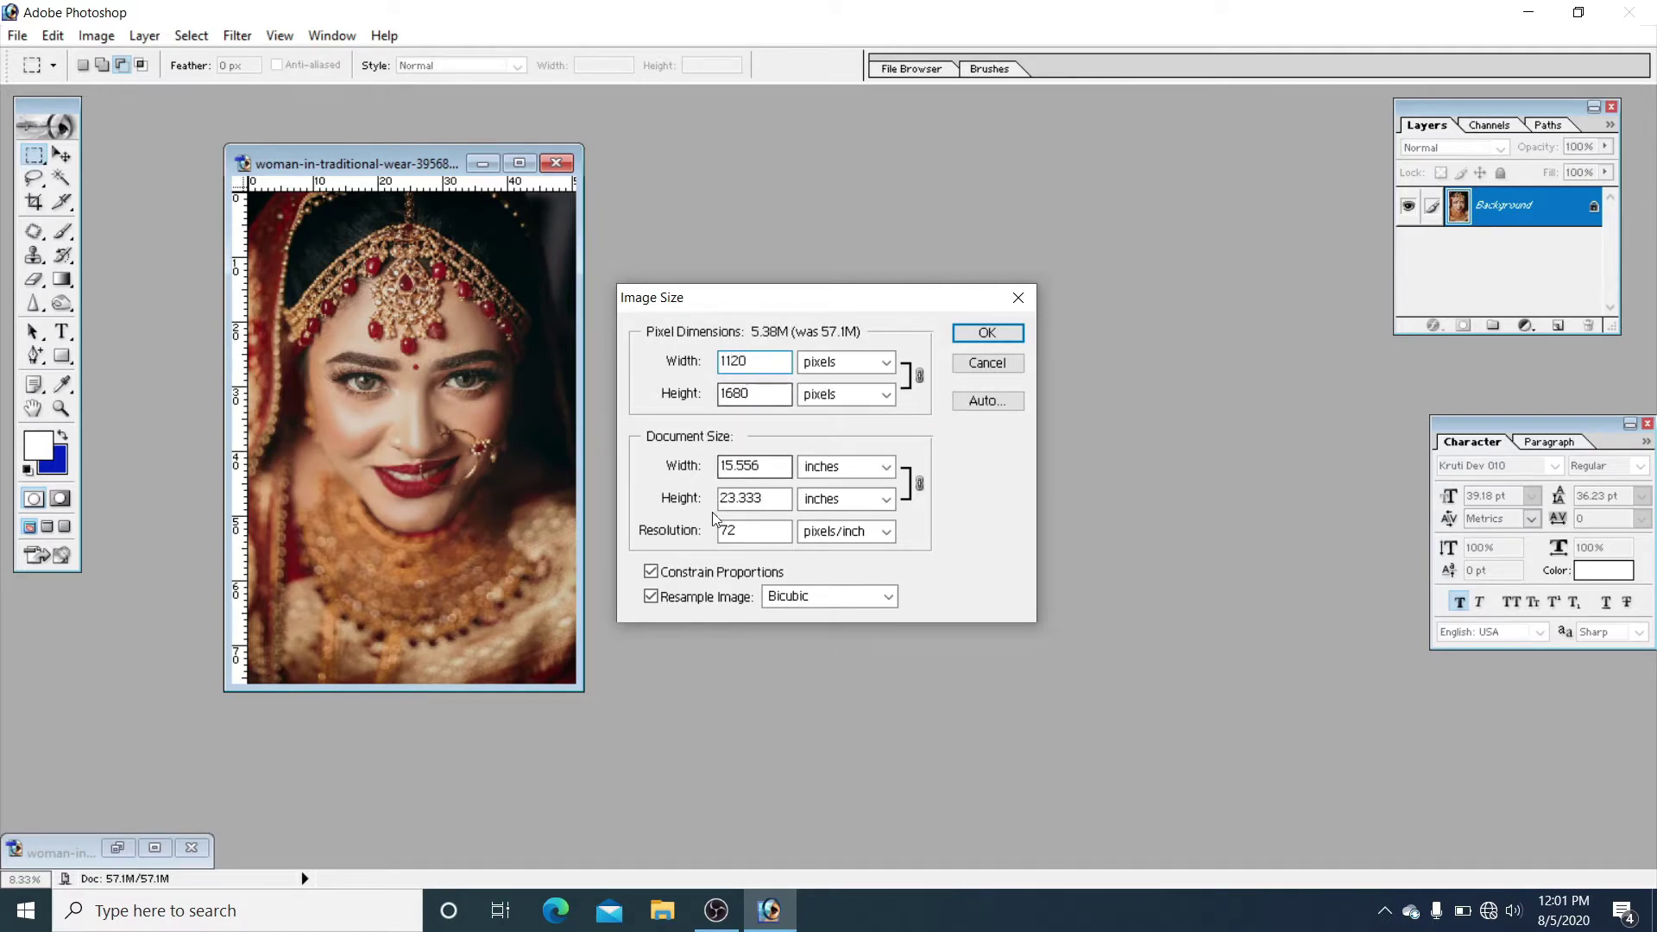
click(651, 572)
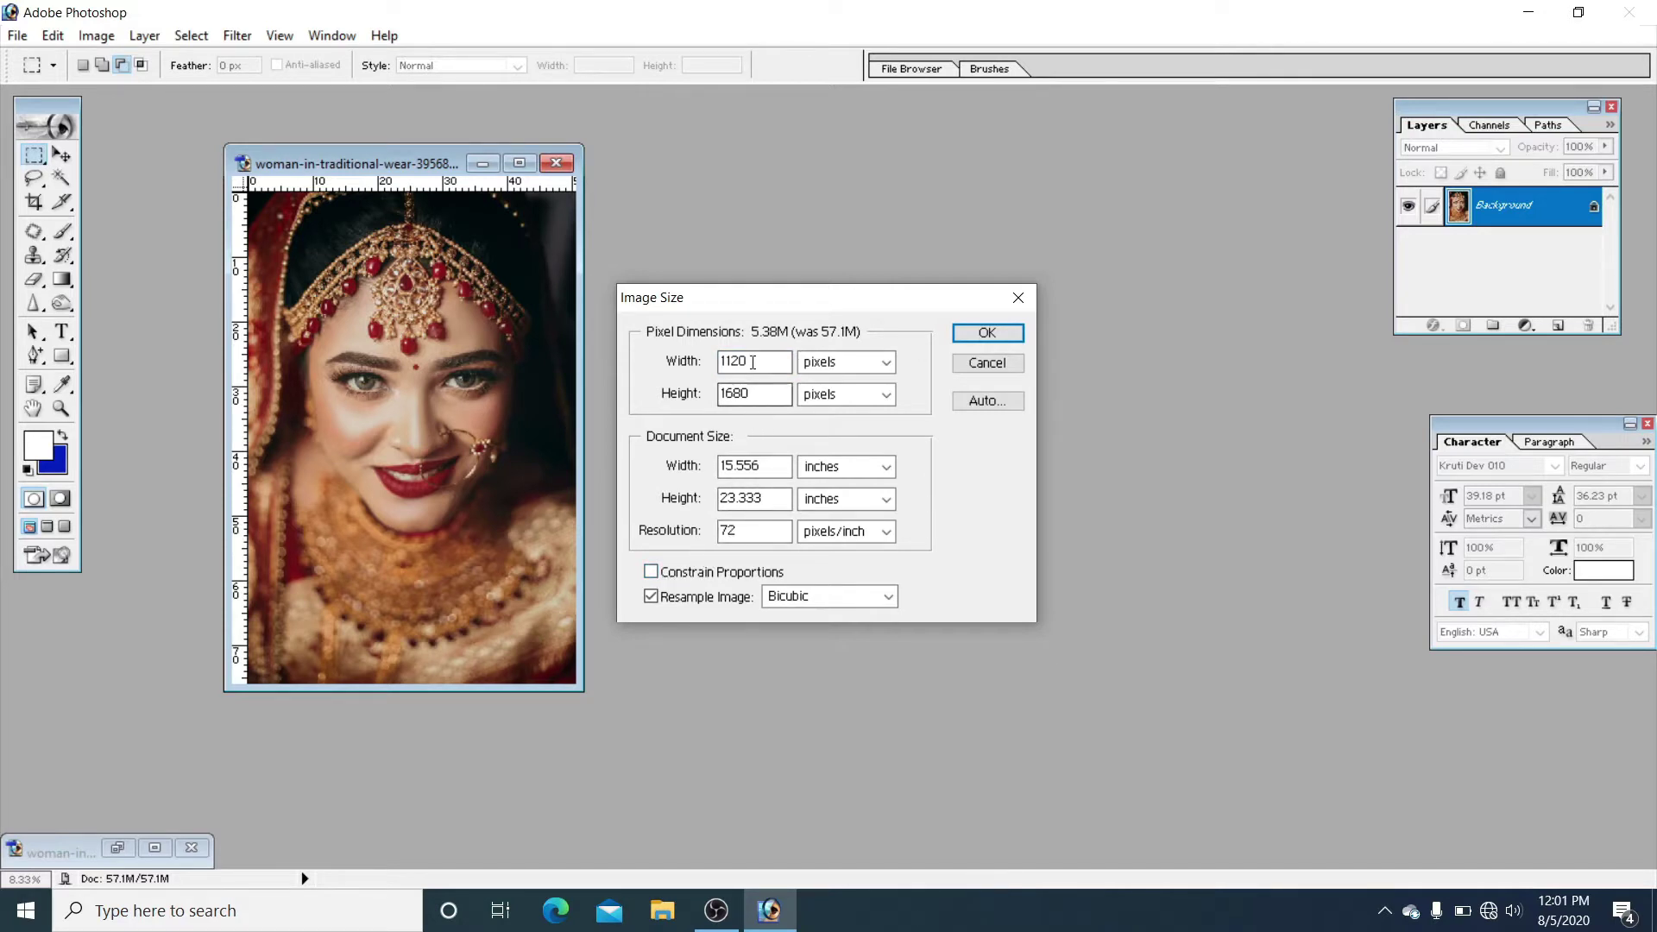
click(752, 359)
key(BackSpace)
key(BackSpace)
key(BackSpace)
key(BackSpace)
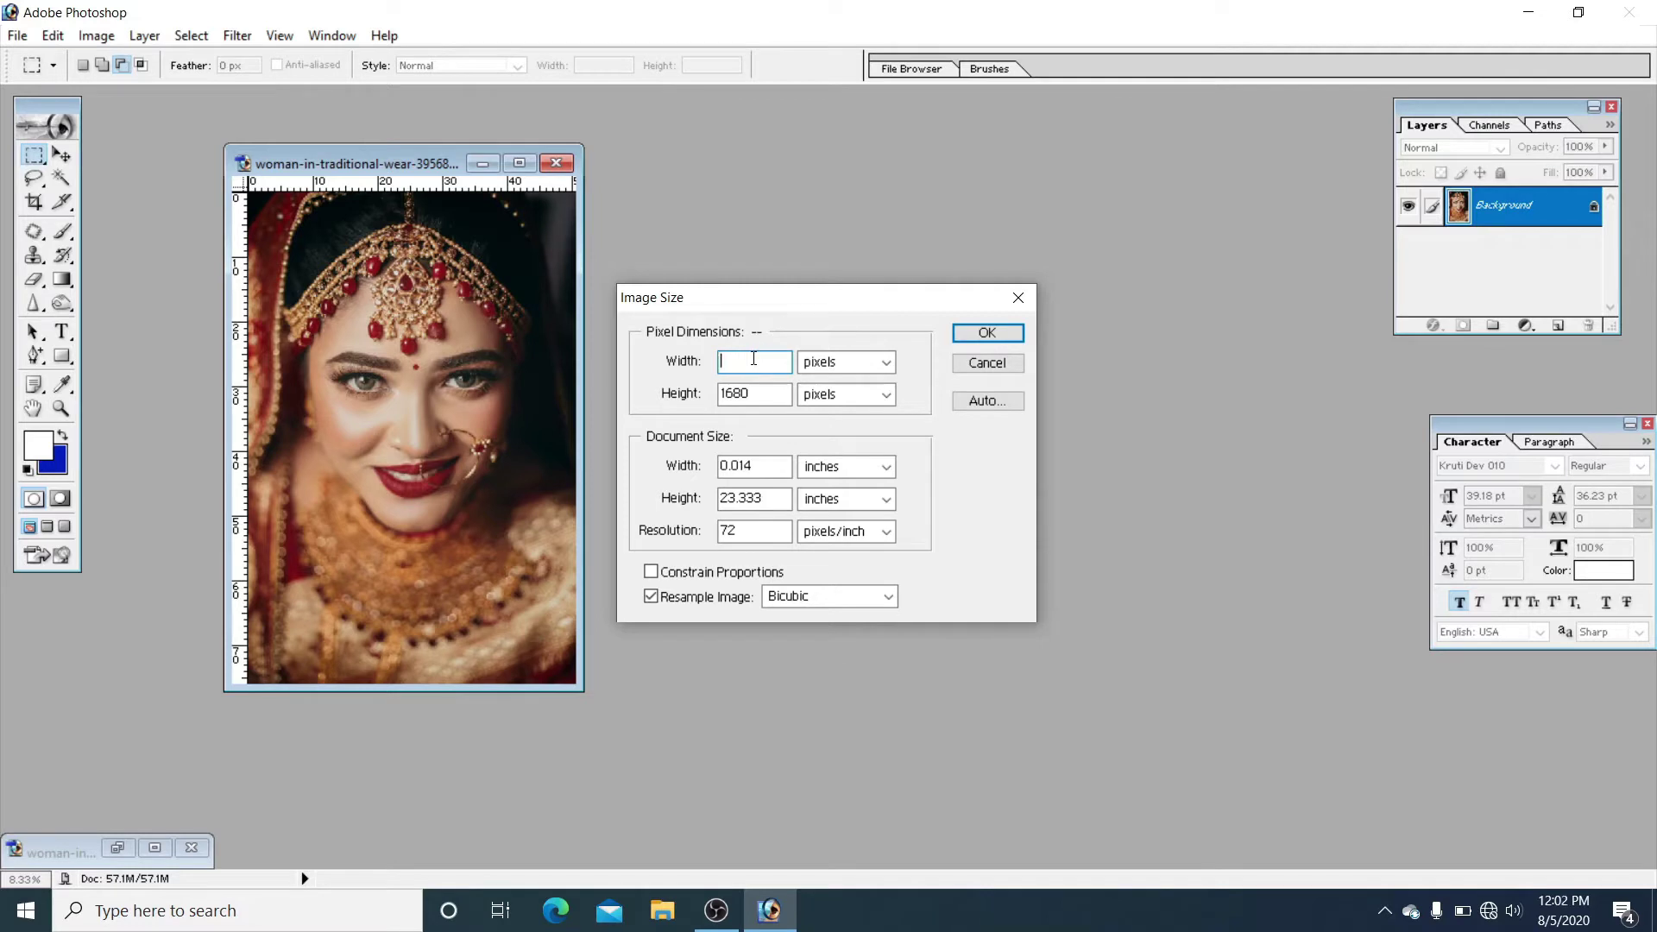
text(4521)
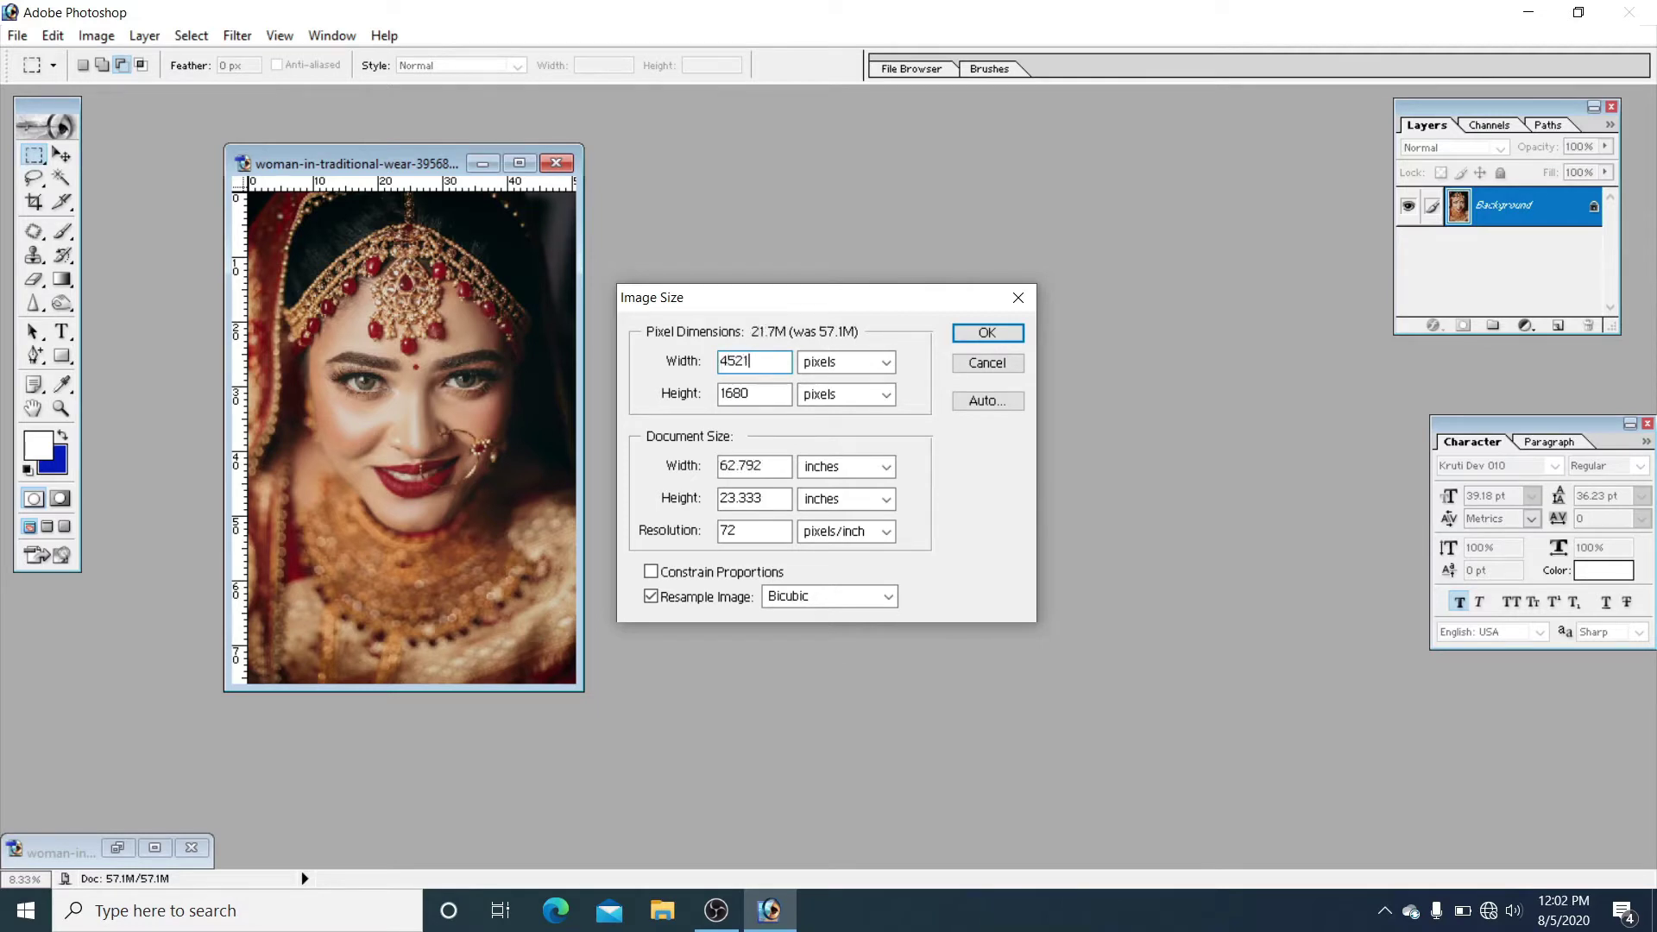
text(4)
key(BackSpace)
key(BackSpace)
key(BackSpace)
key(BackSpace)
key(BackSpace)
key(BackSpace)
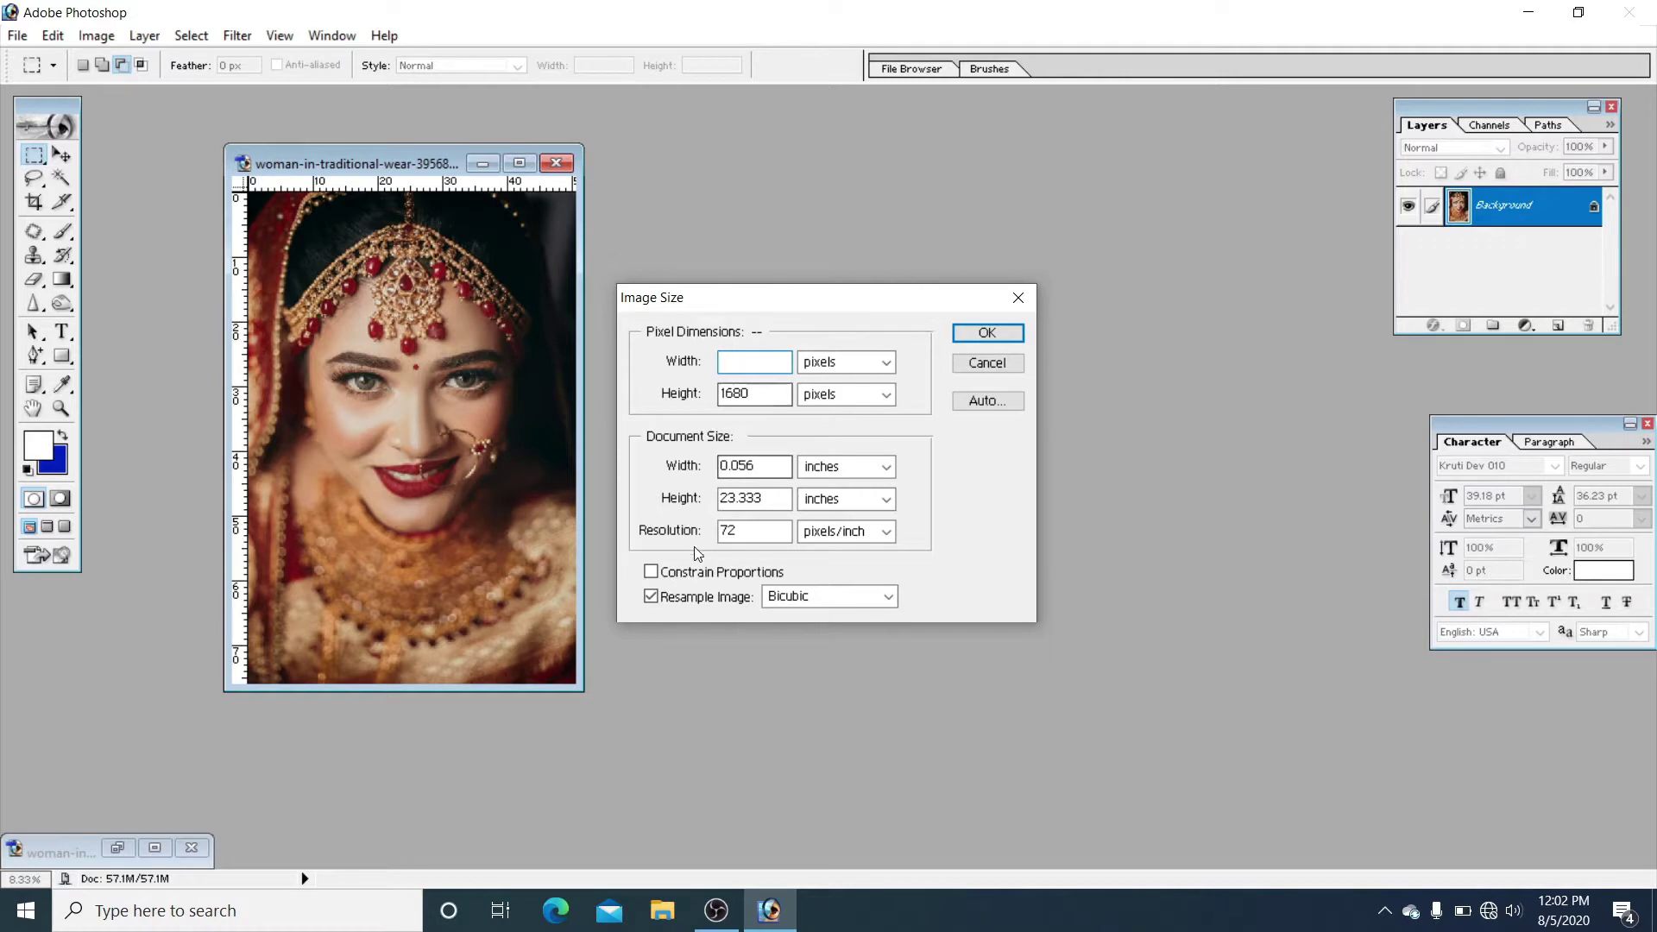
Step: Keep proportions linked, set width to 1120 px (1680 high), and fit the photo on screen
click(650, 571)
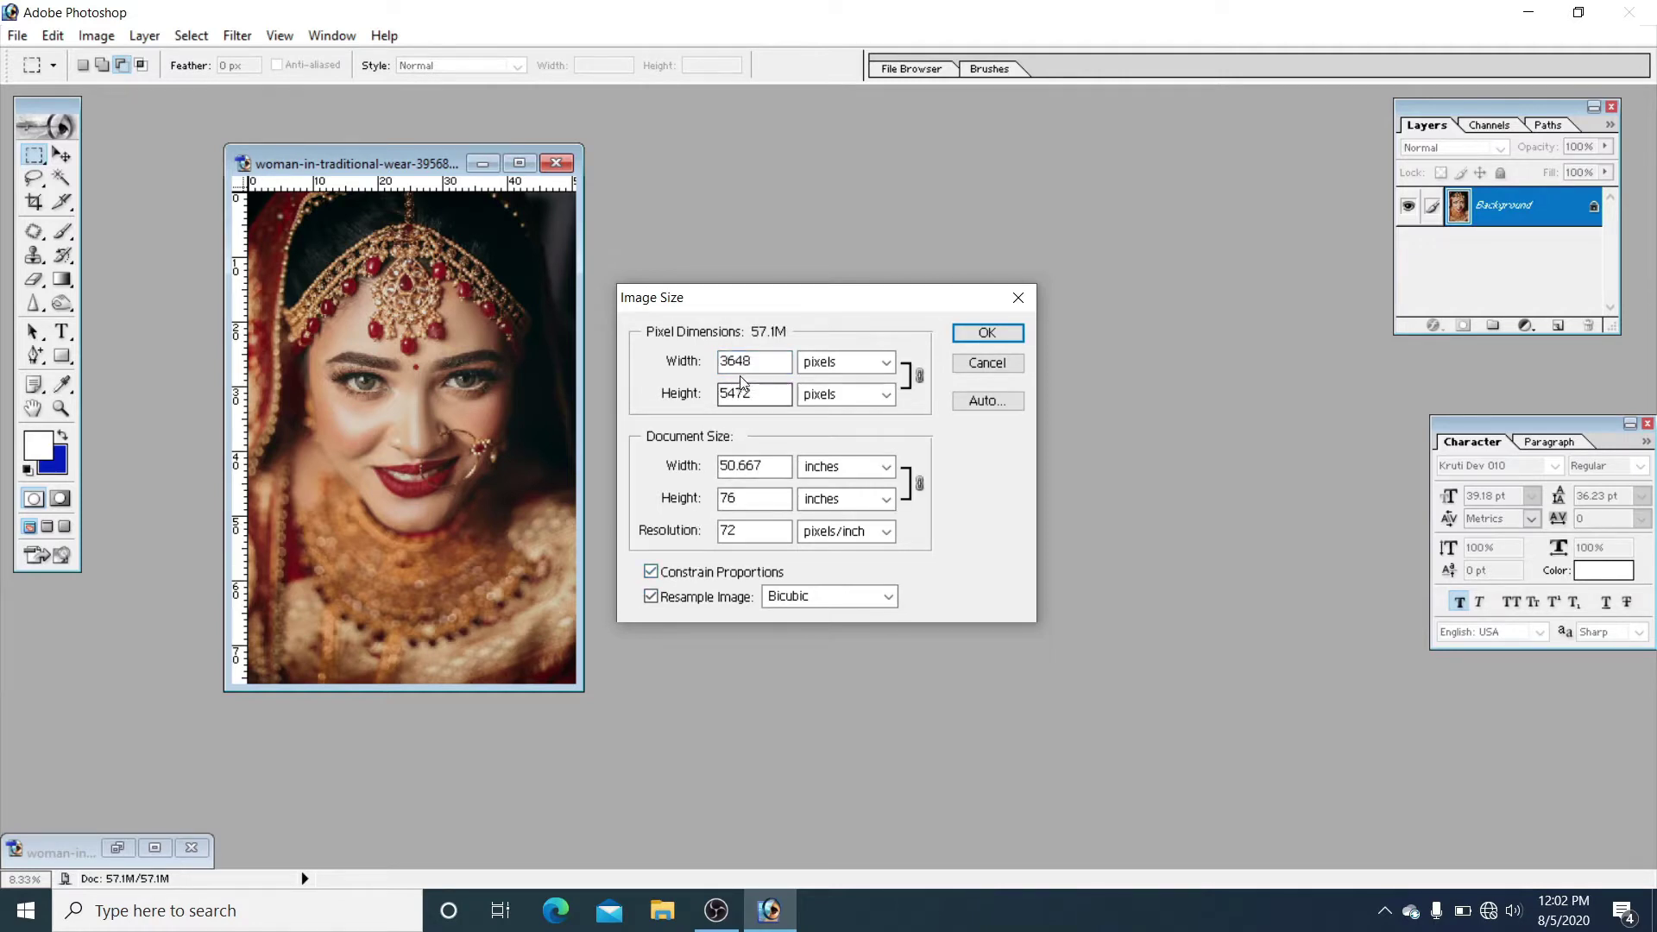
key(BackSpace)
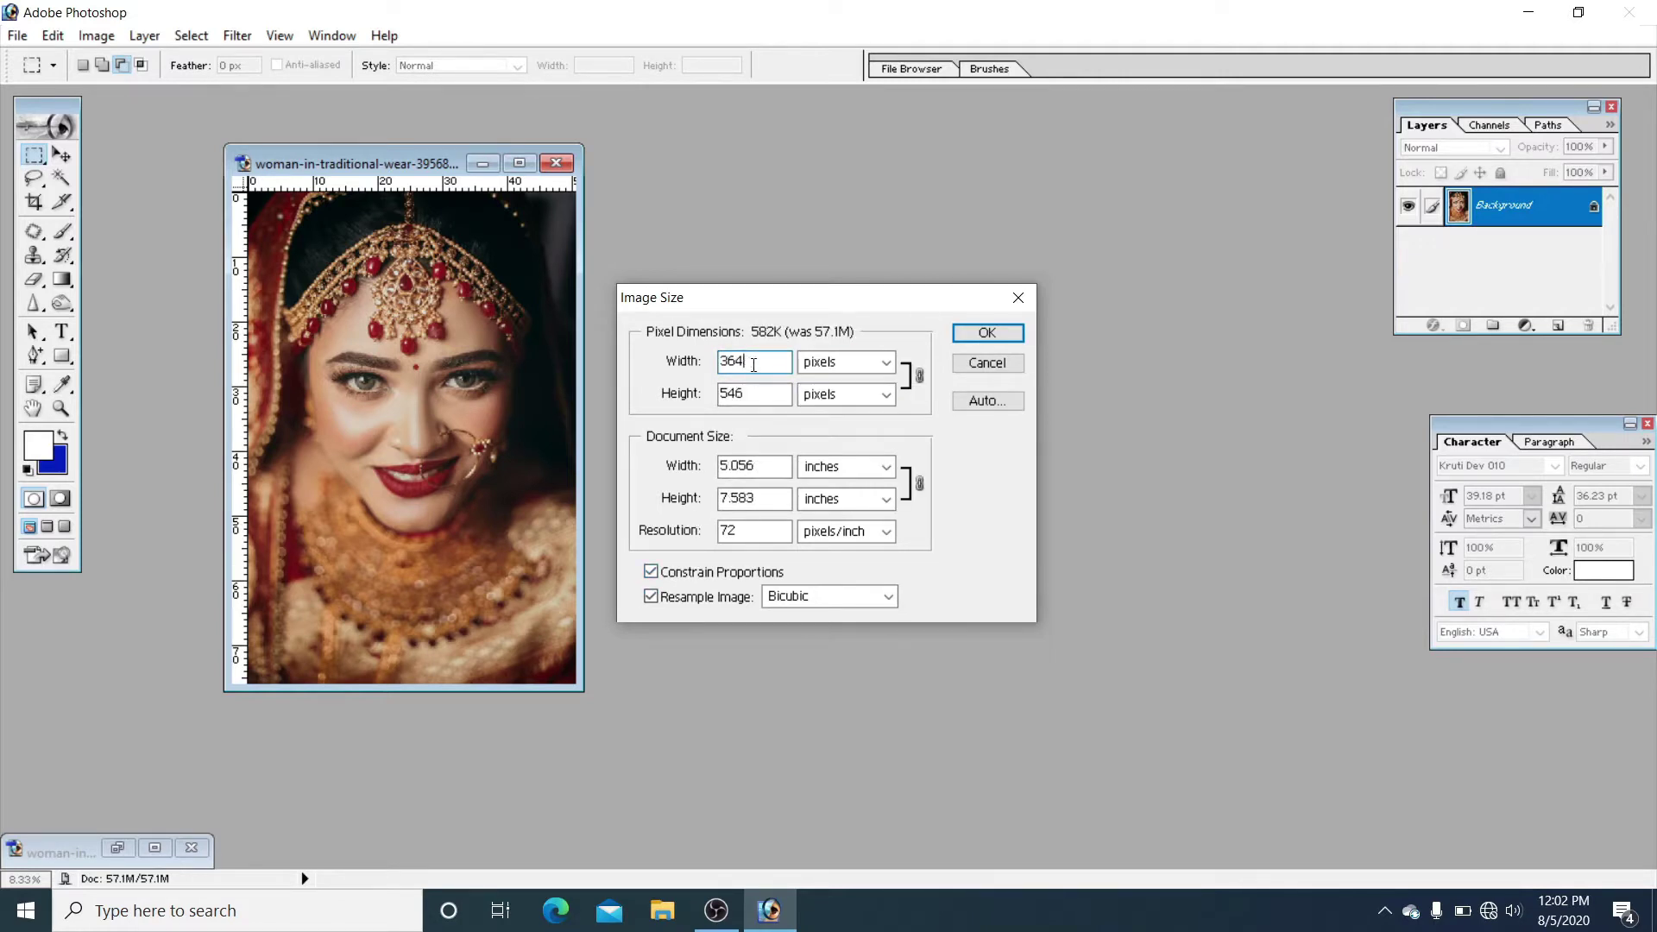
key(BackSpace)
key(BackSpace)
key(BackSpace)
text(1120)
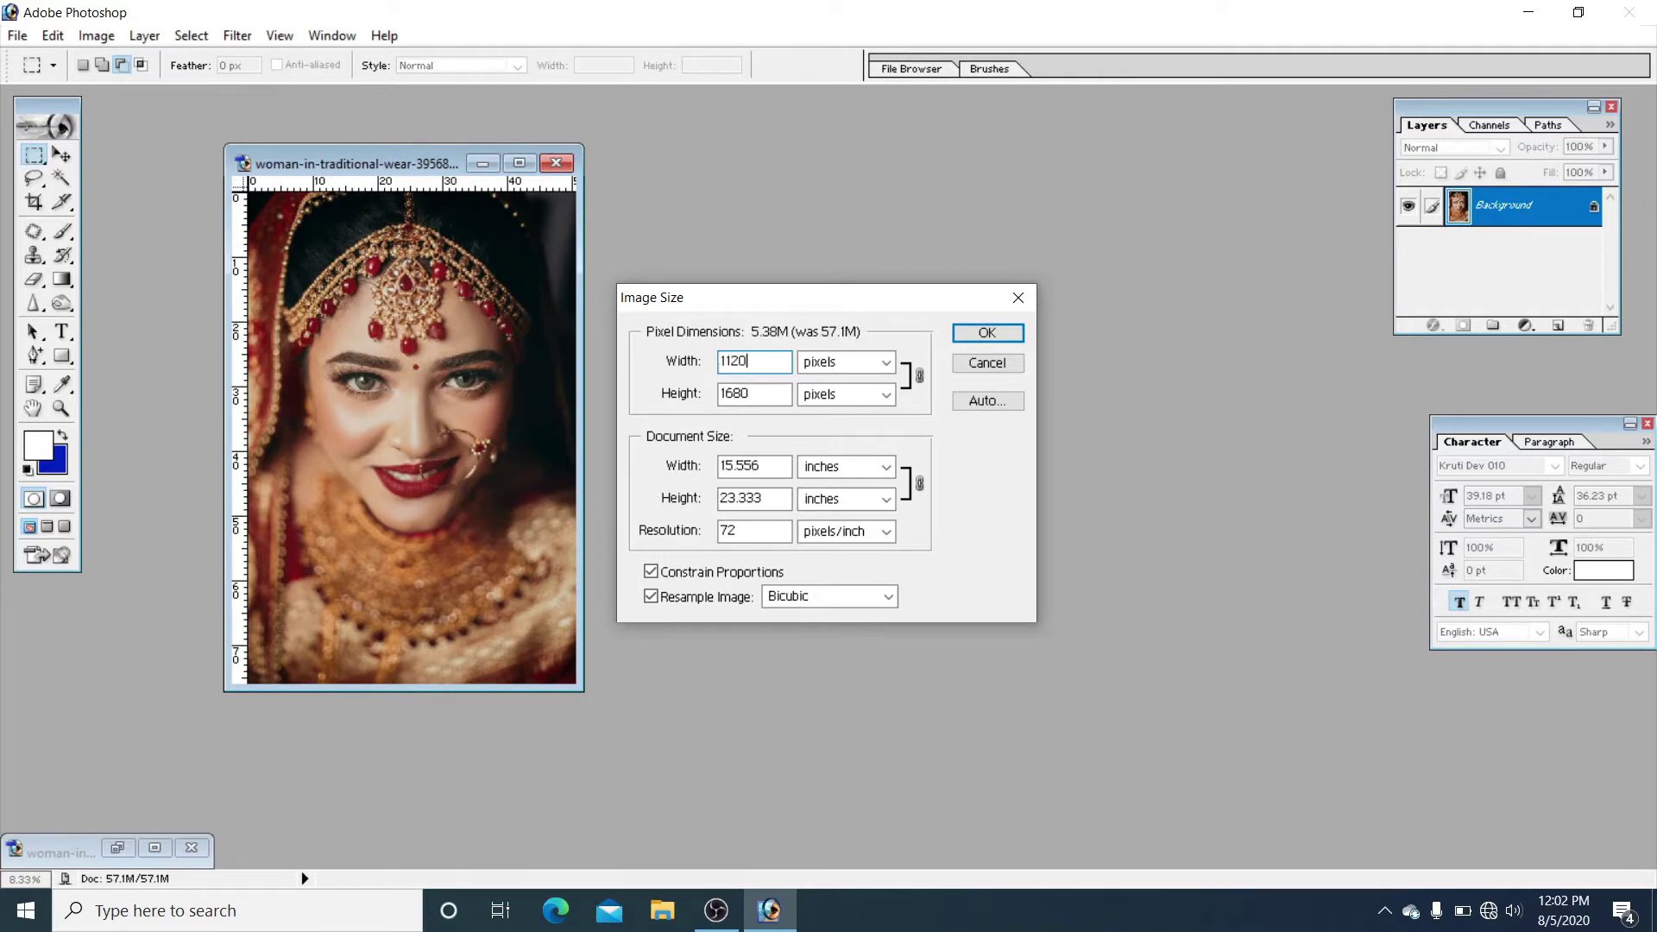
key(Return)
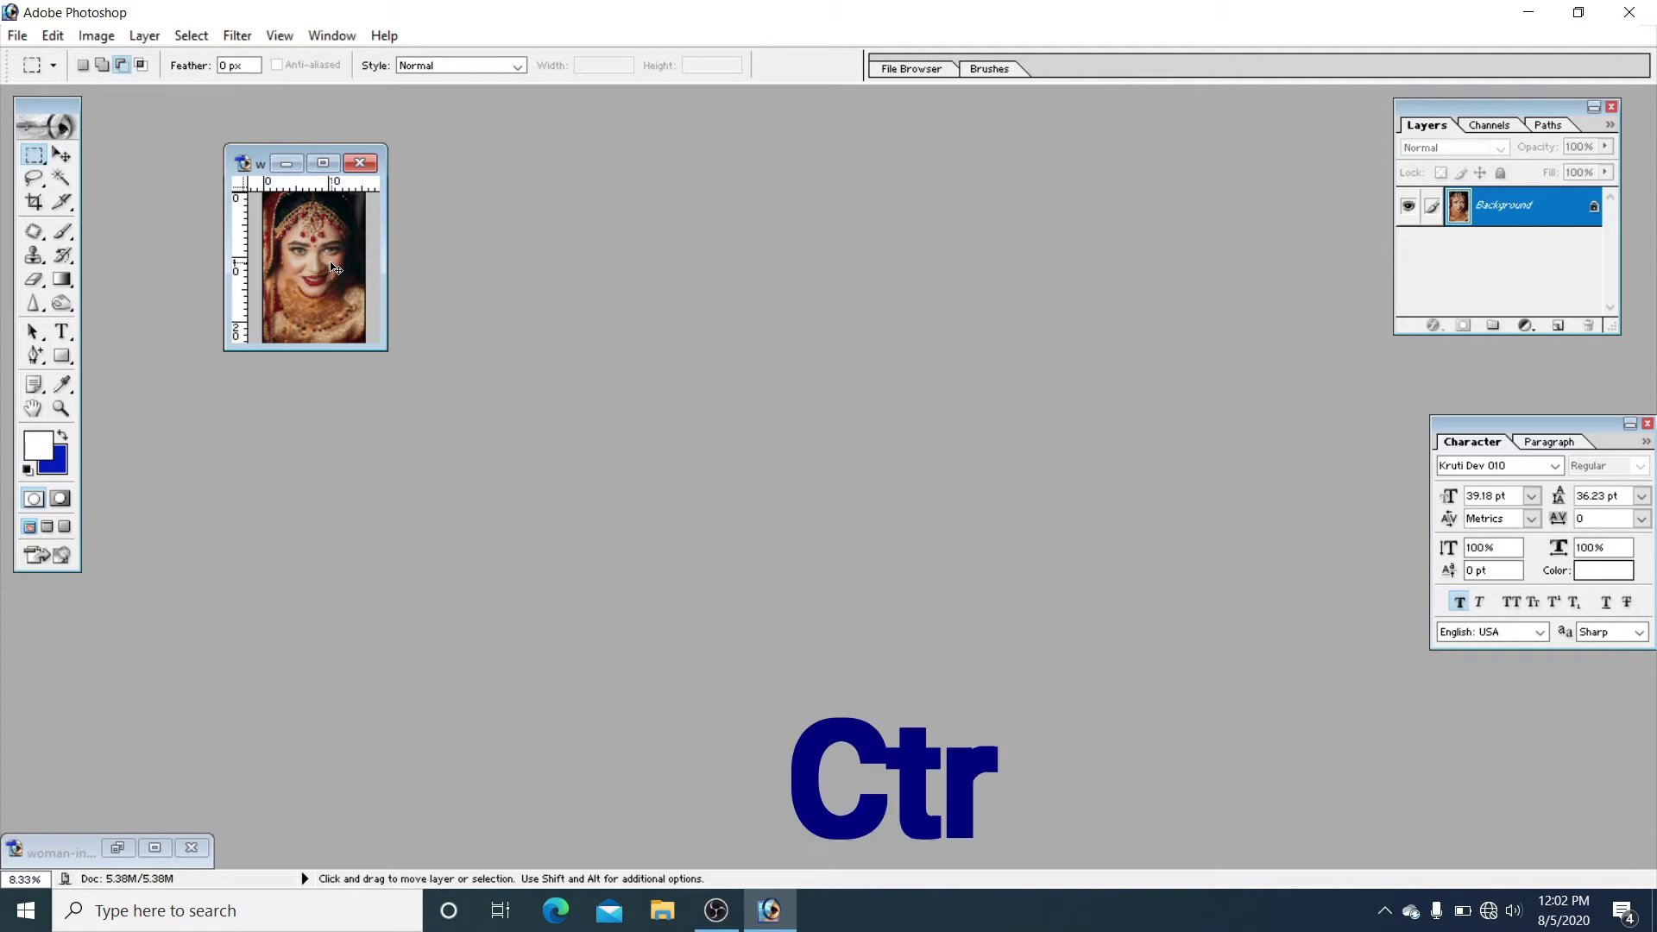
key(ctrl+0)
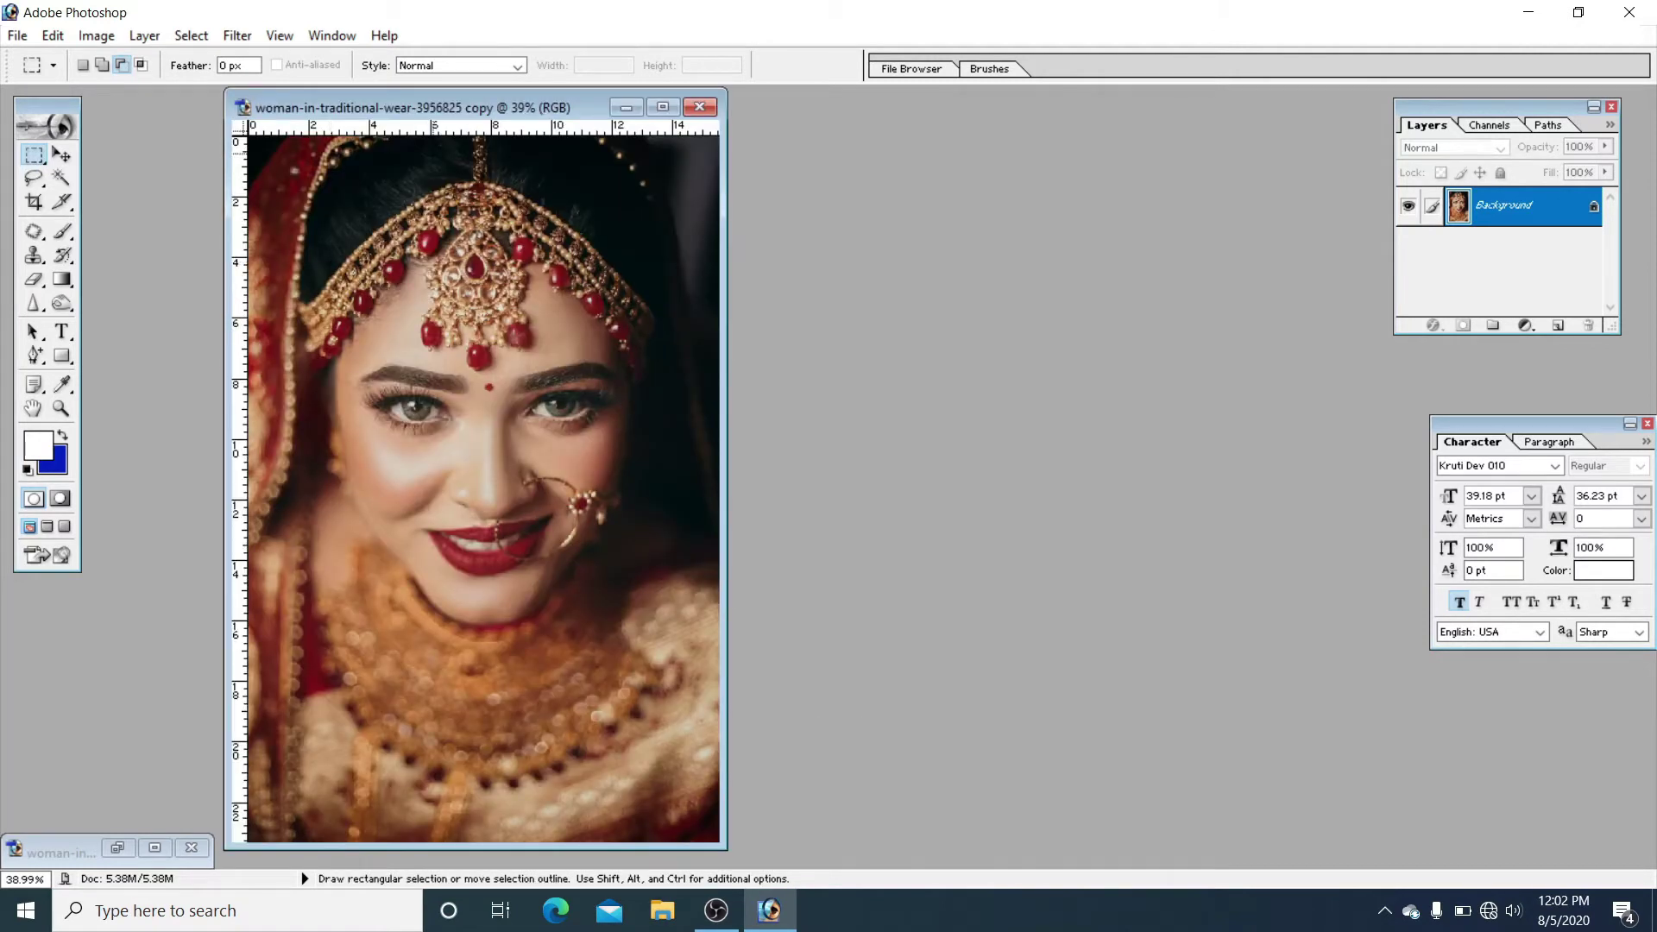
Step: Create a blank Untitled-1 document using the 1280 x 720 HDTV 720P preset
drag(473, 107, 377, 127)
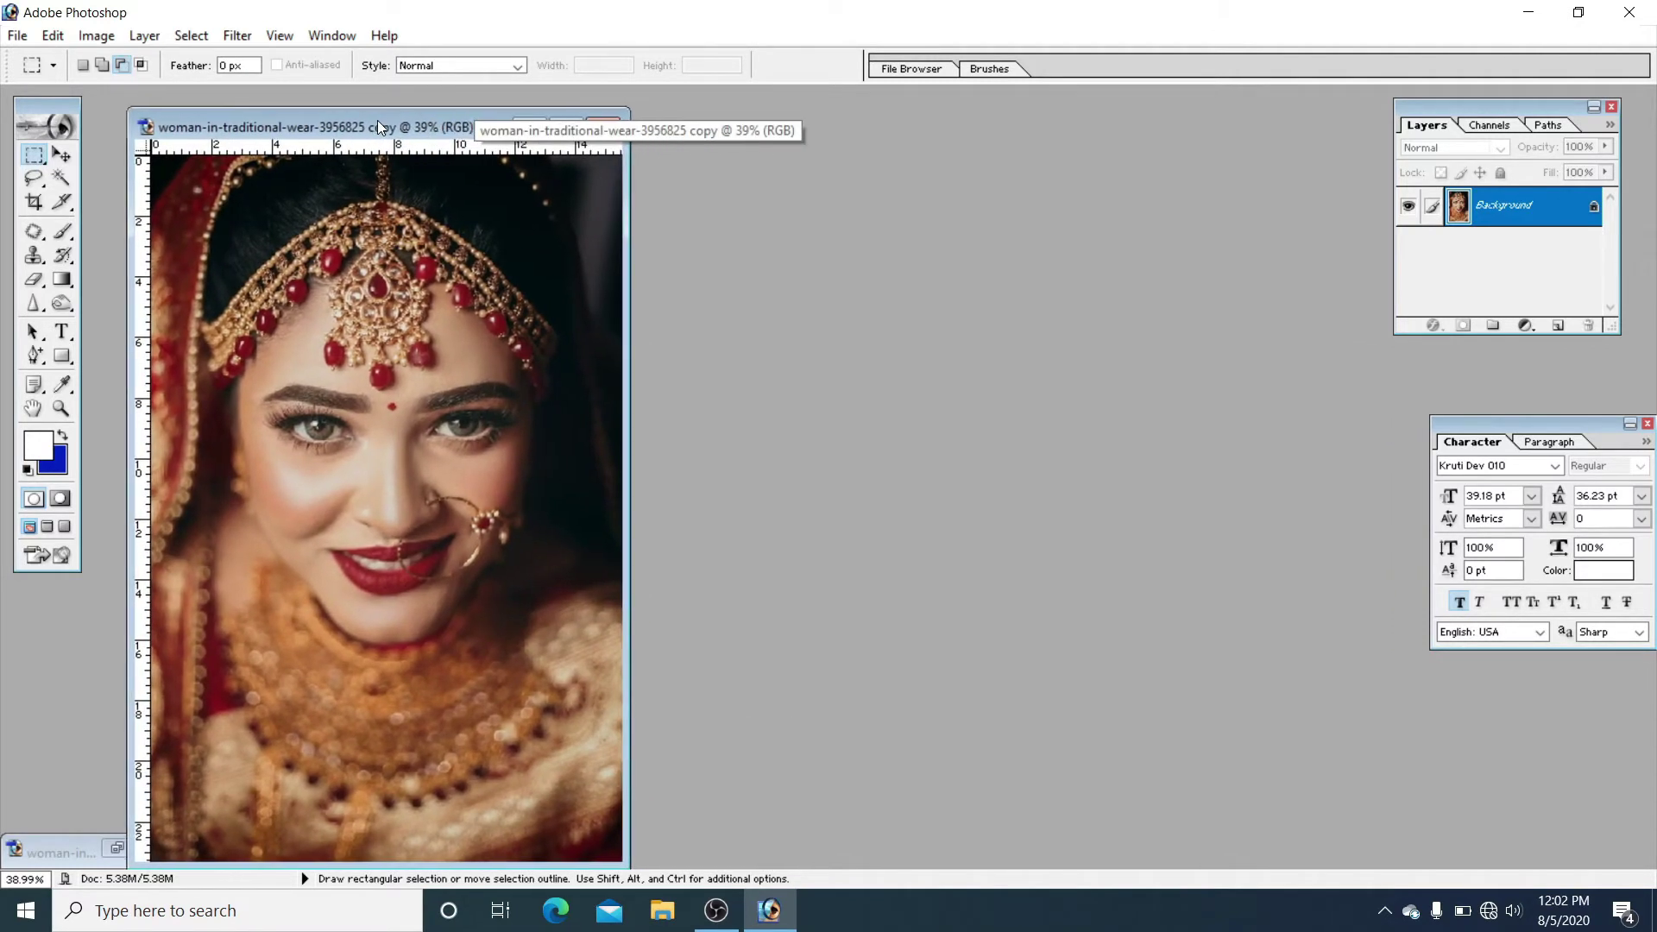
click(16, 38)
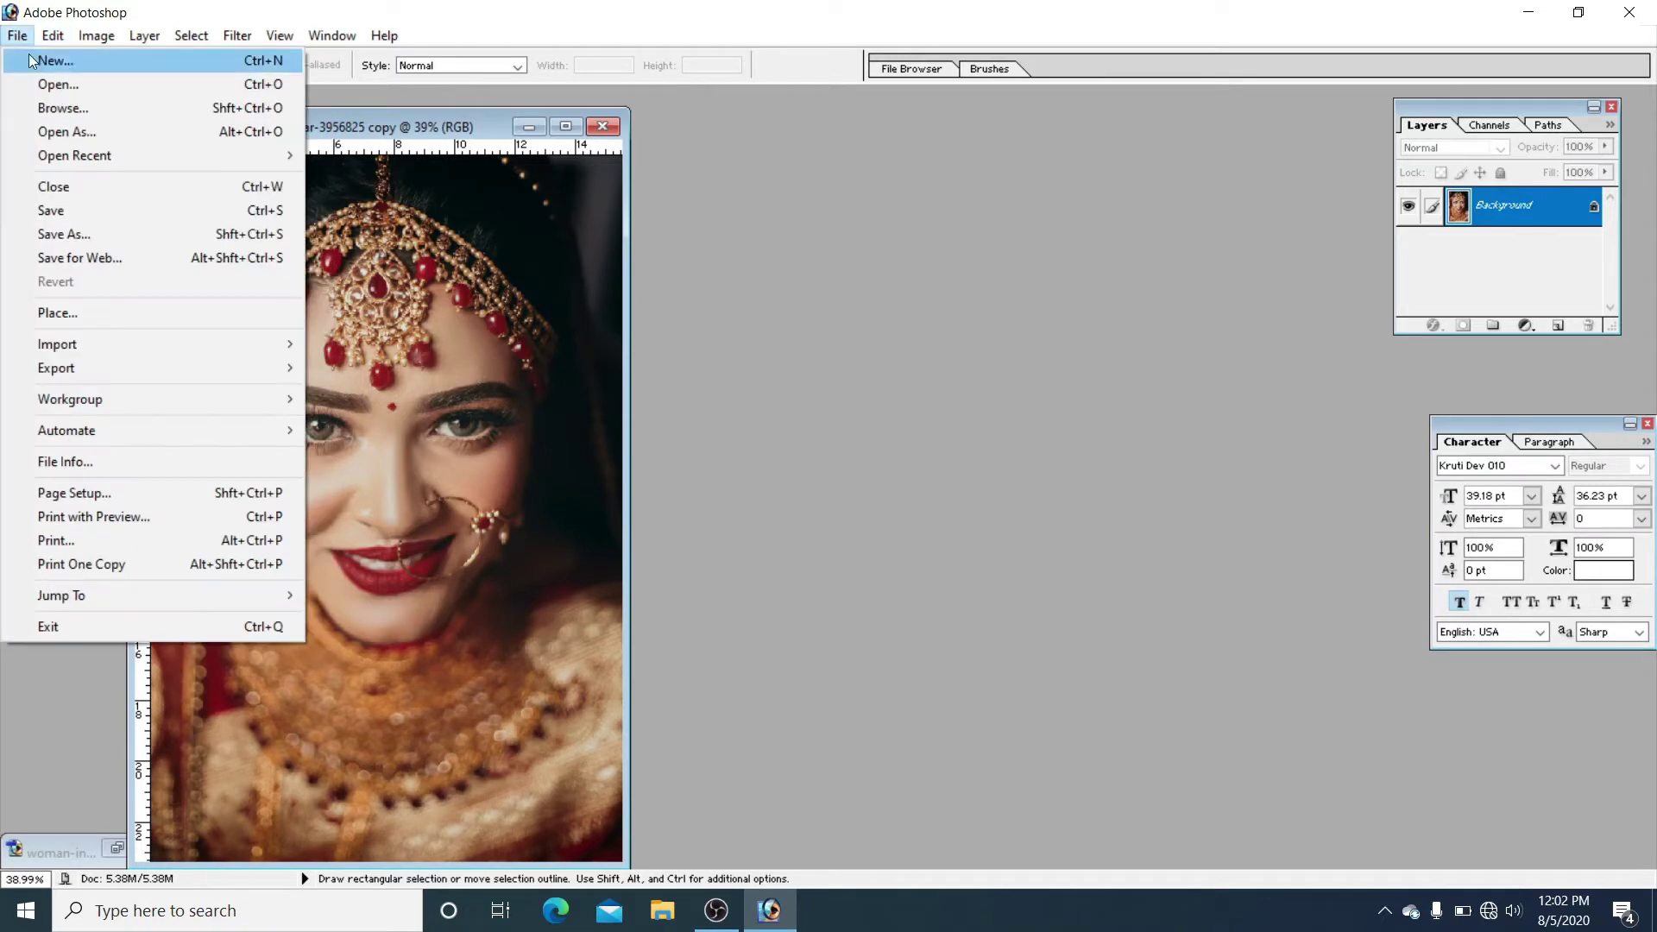
click(107, 62)
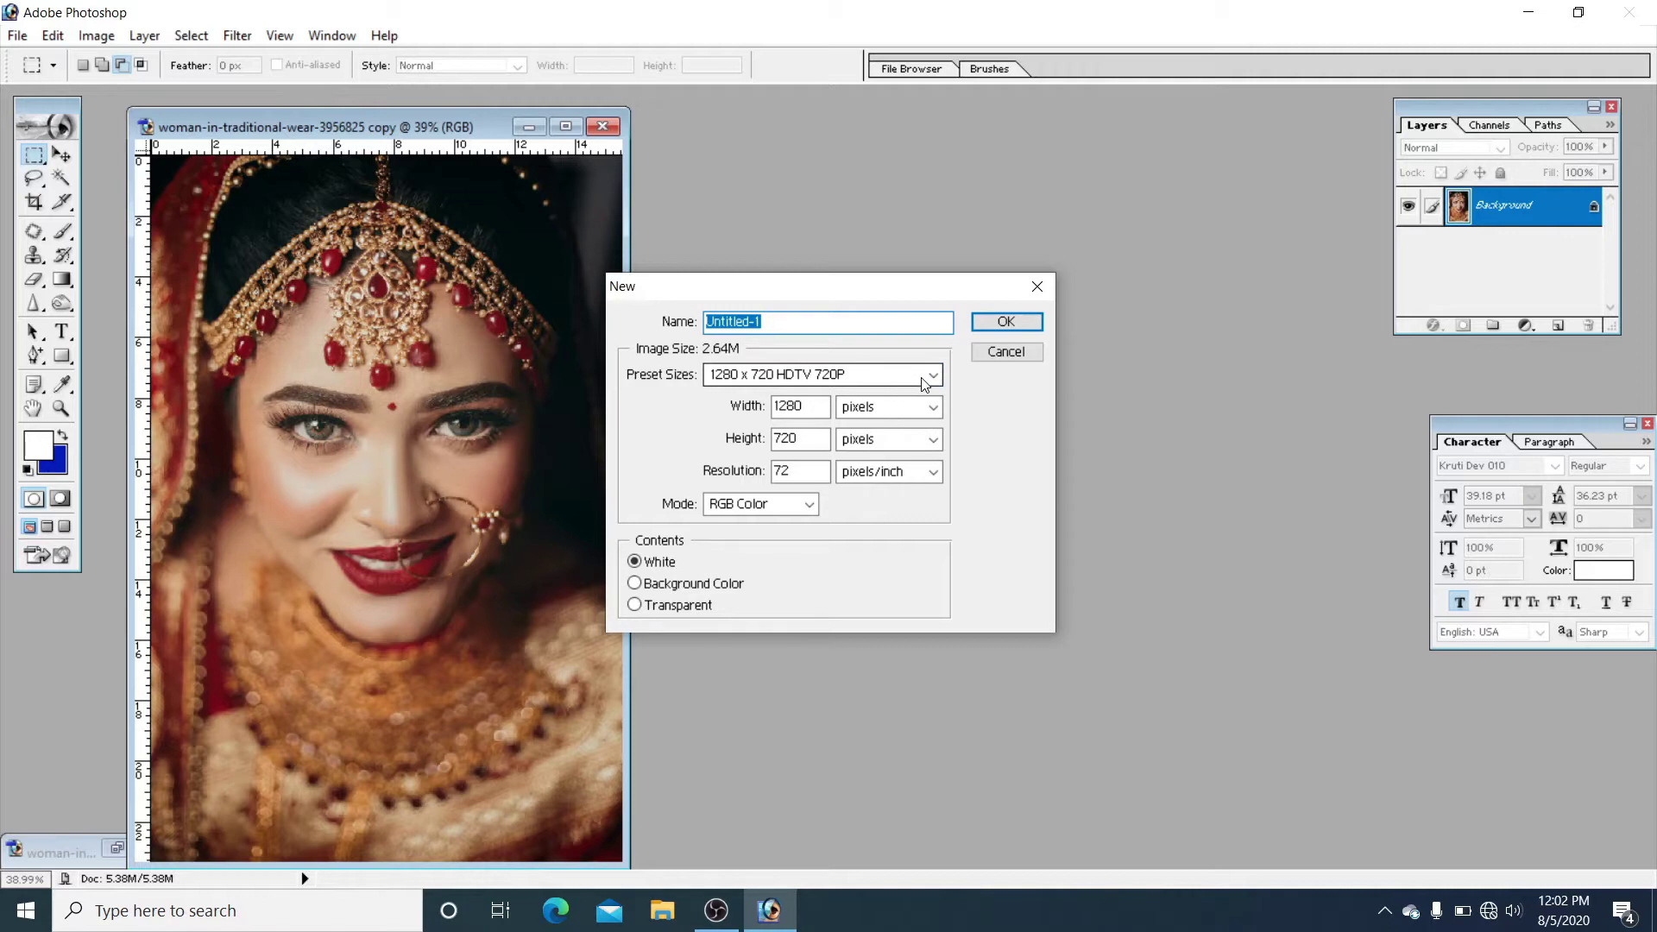
click(928, 380)
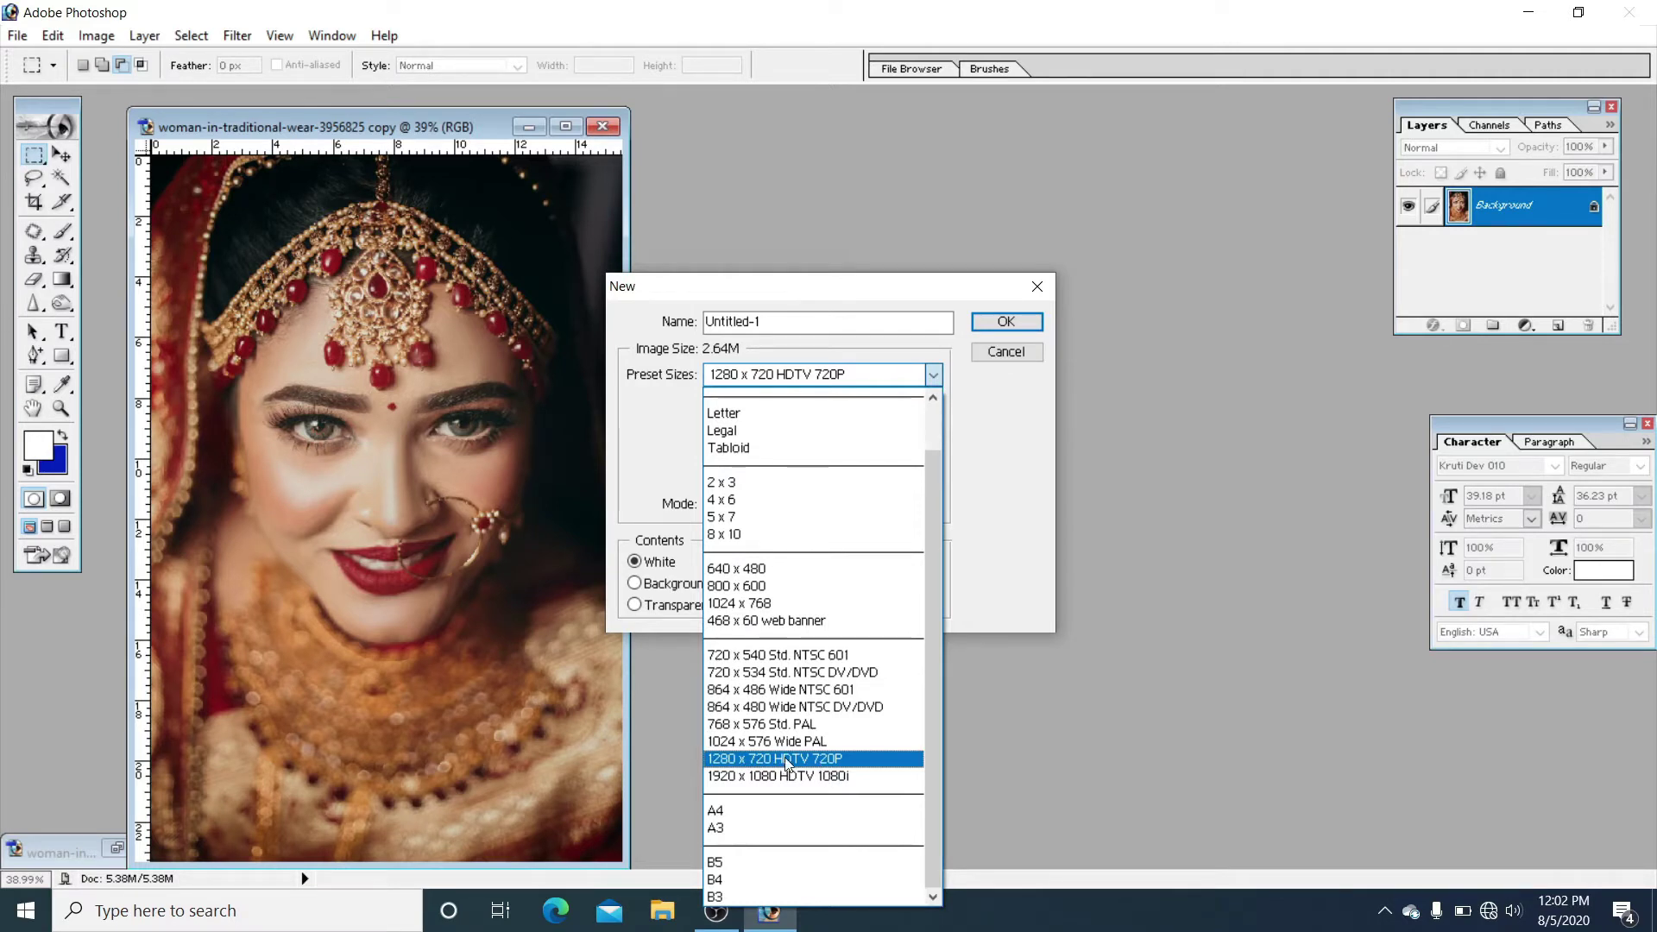
click(785, 760)
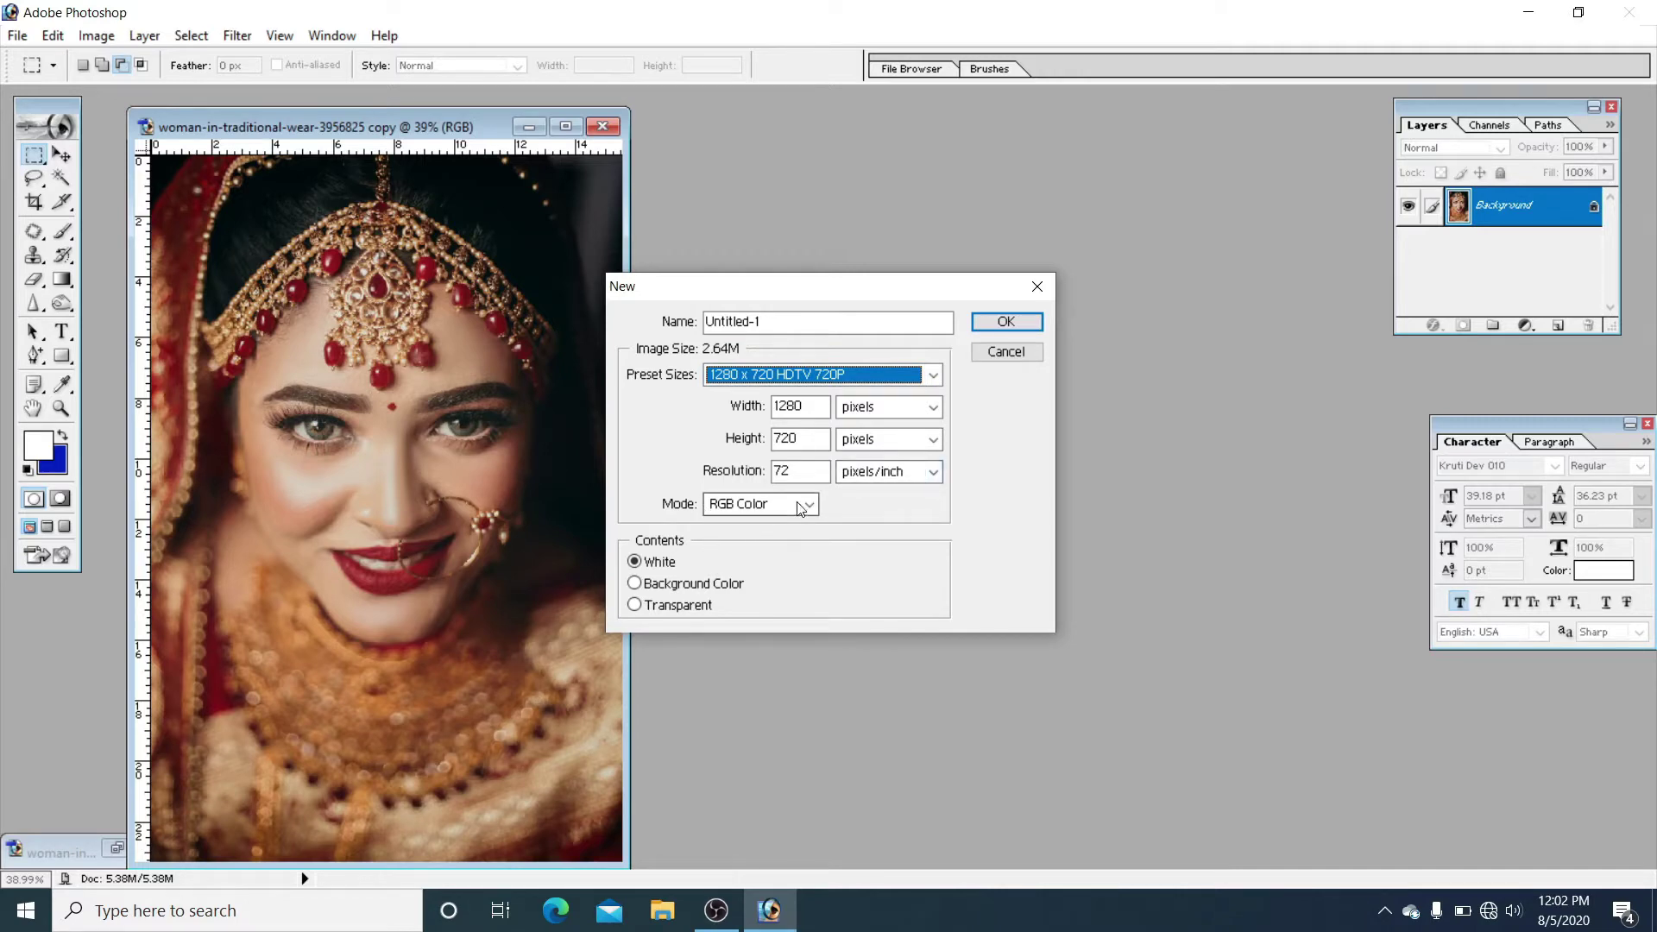
click(1002, 323)
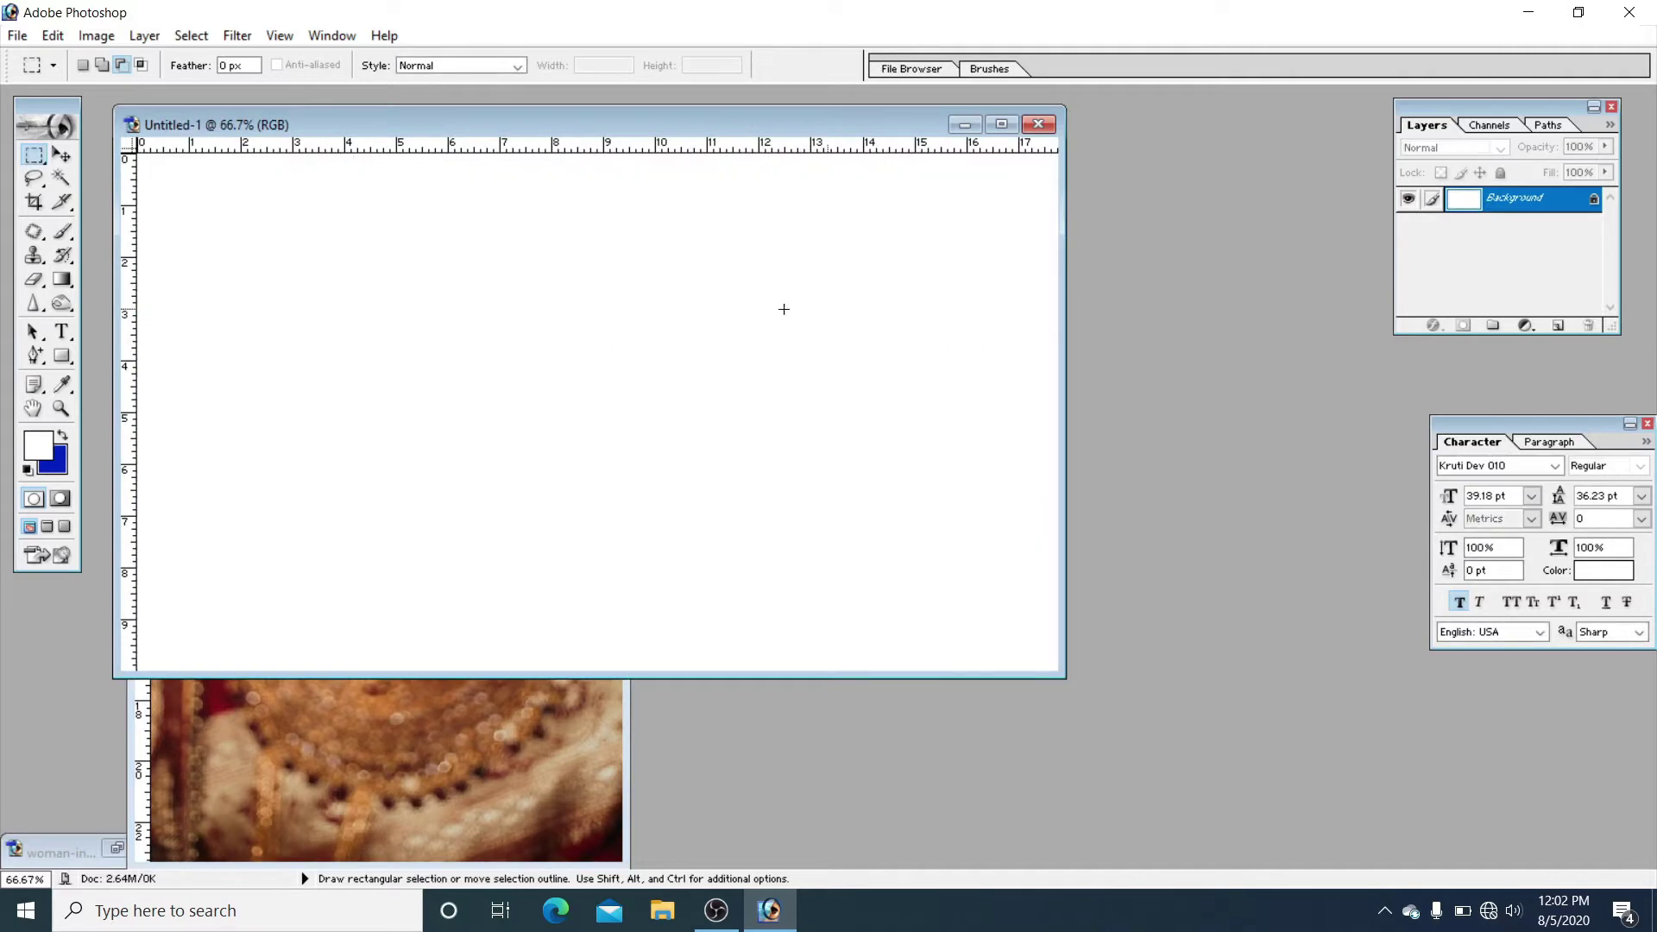
Step: Bring the photo forward and drag a rectangular marquee across both of the bride's eyes
drag(481, 121, 1018, 150)
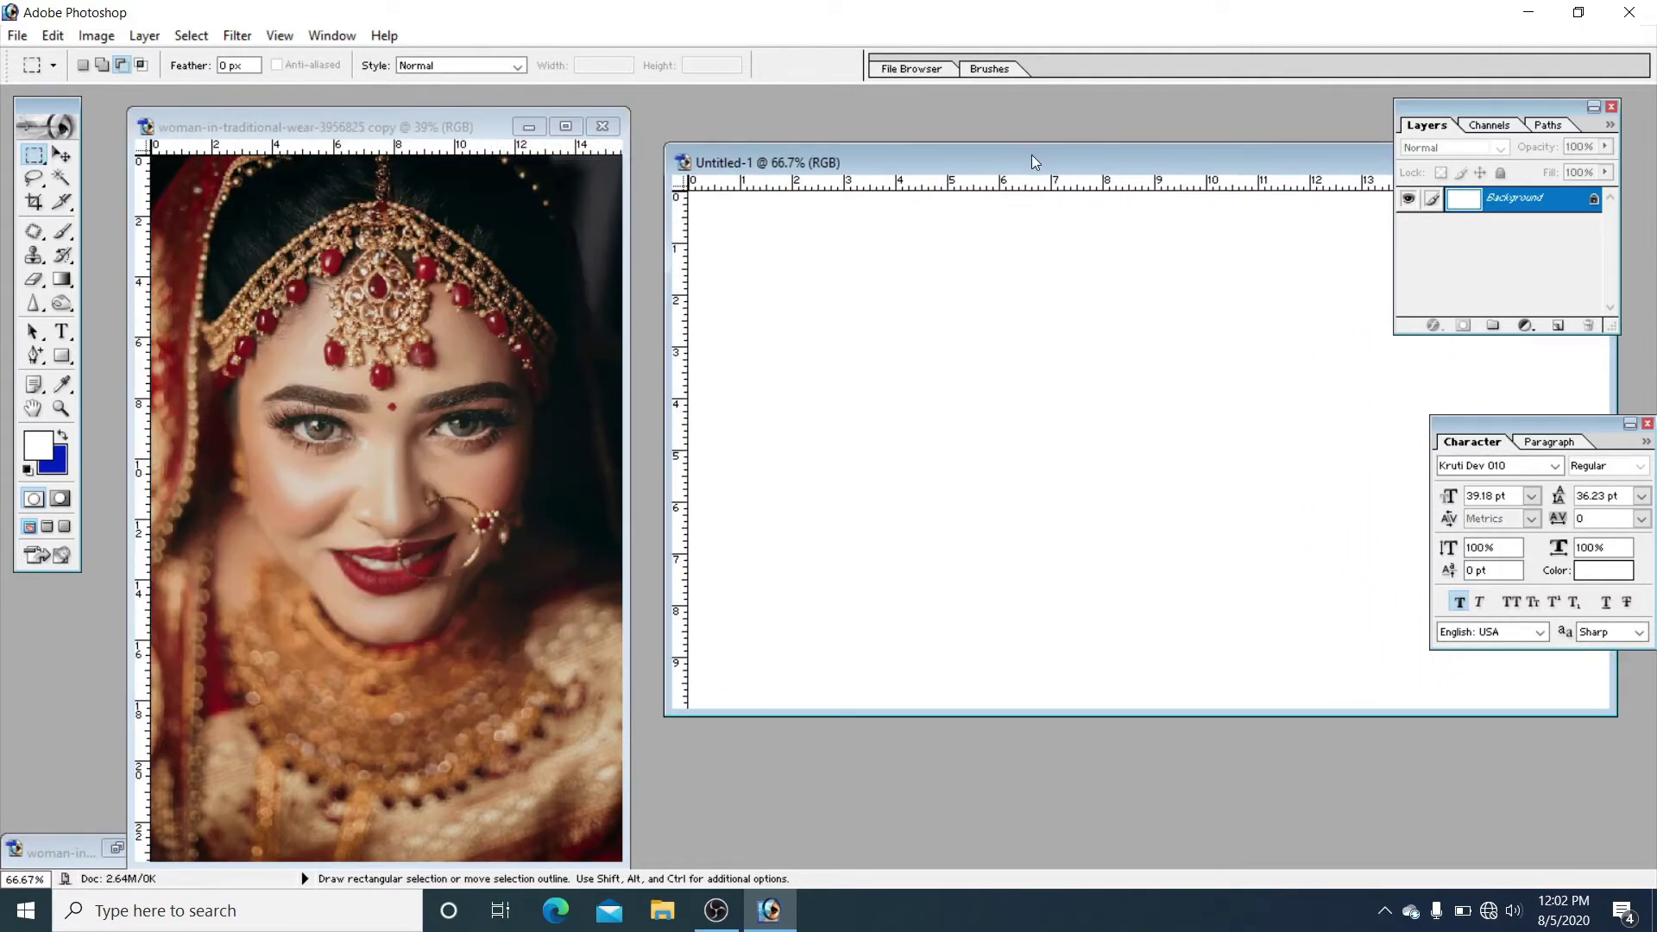
right_click(33, 162)
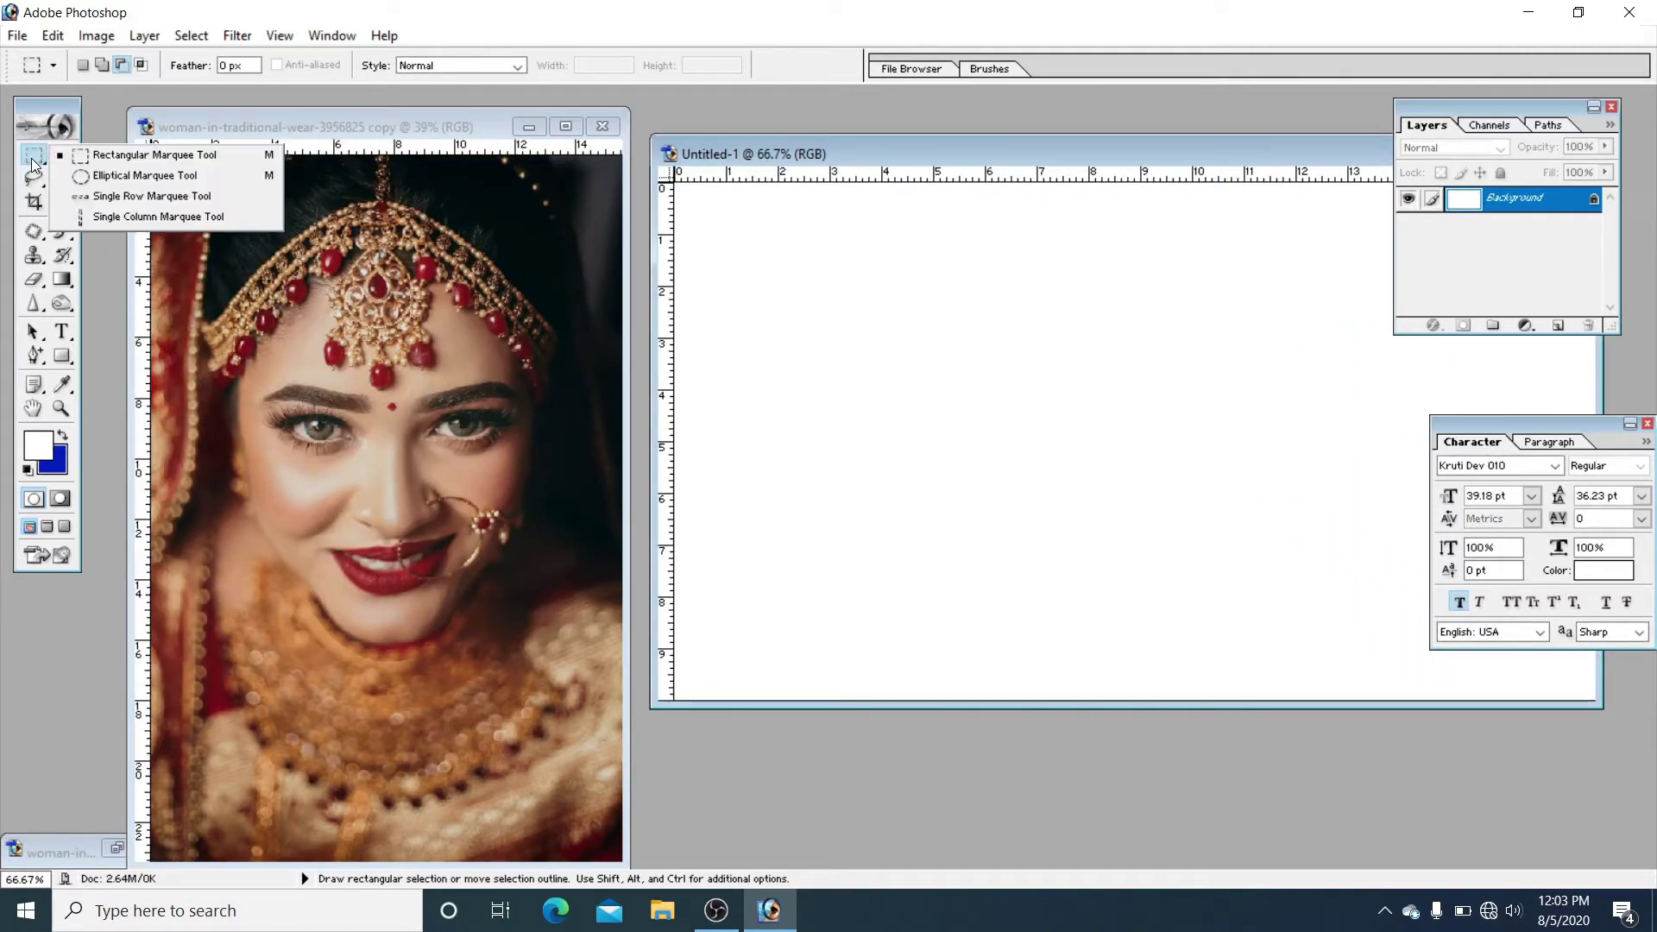
click(140, 157)
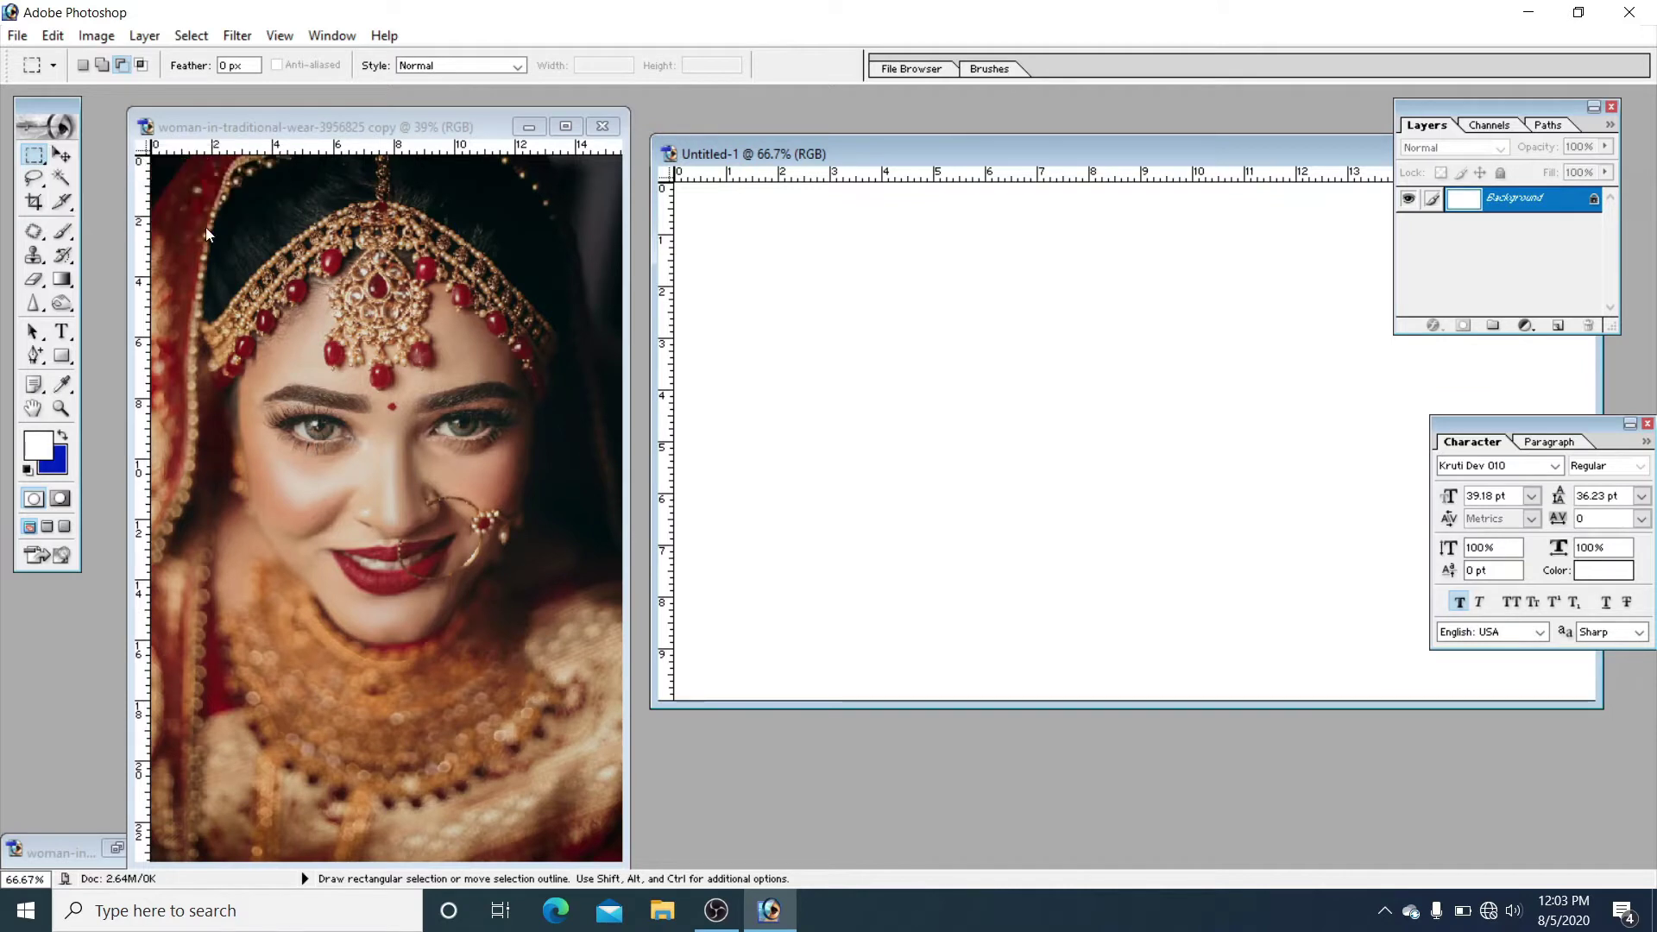
click(266, 369)
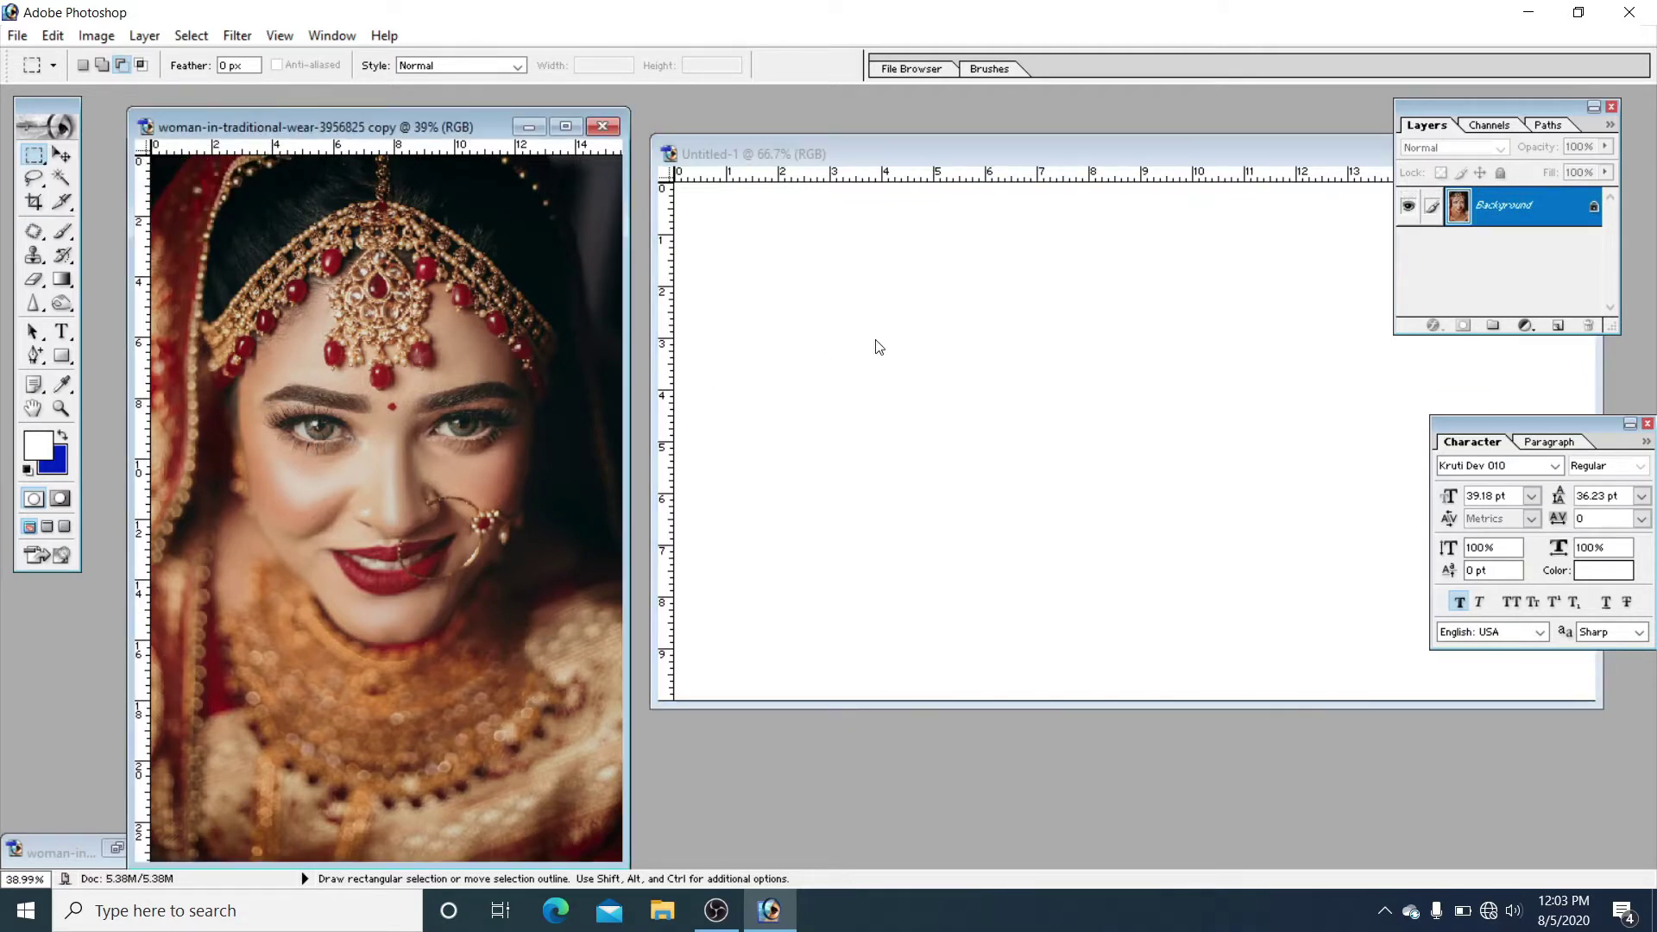
click(982, 310)
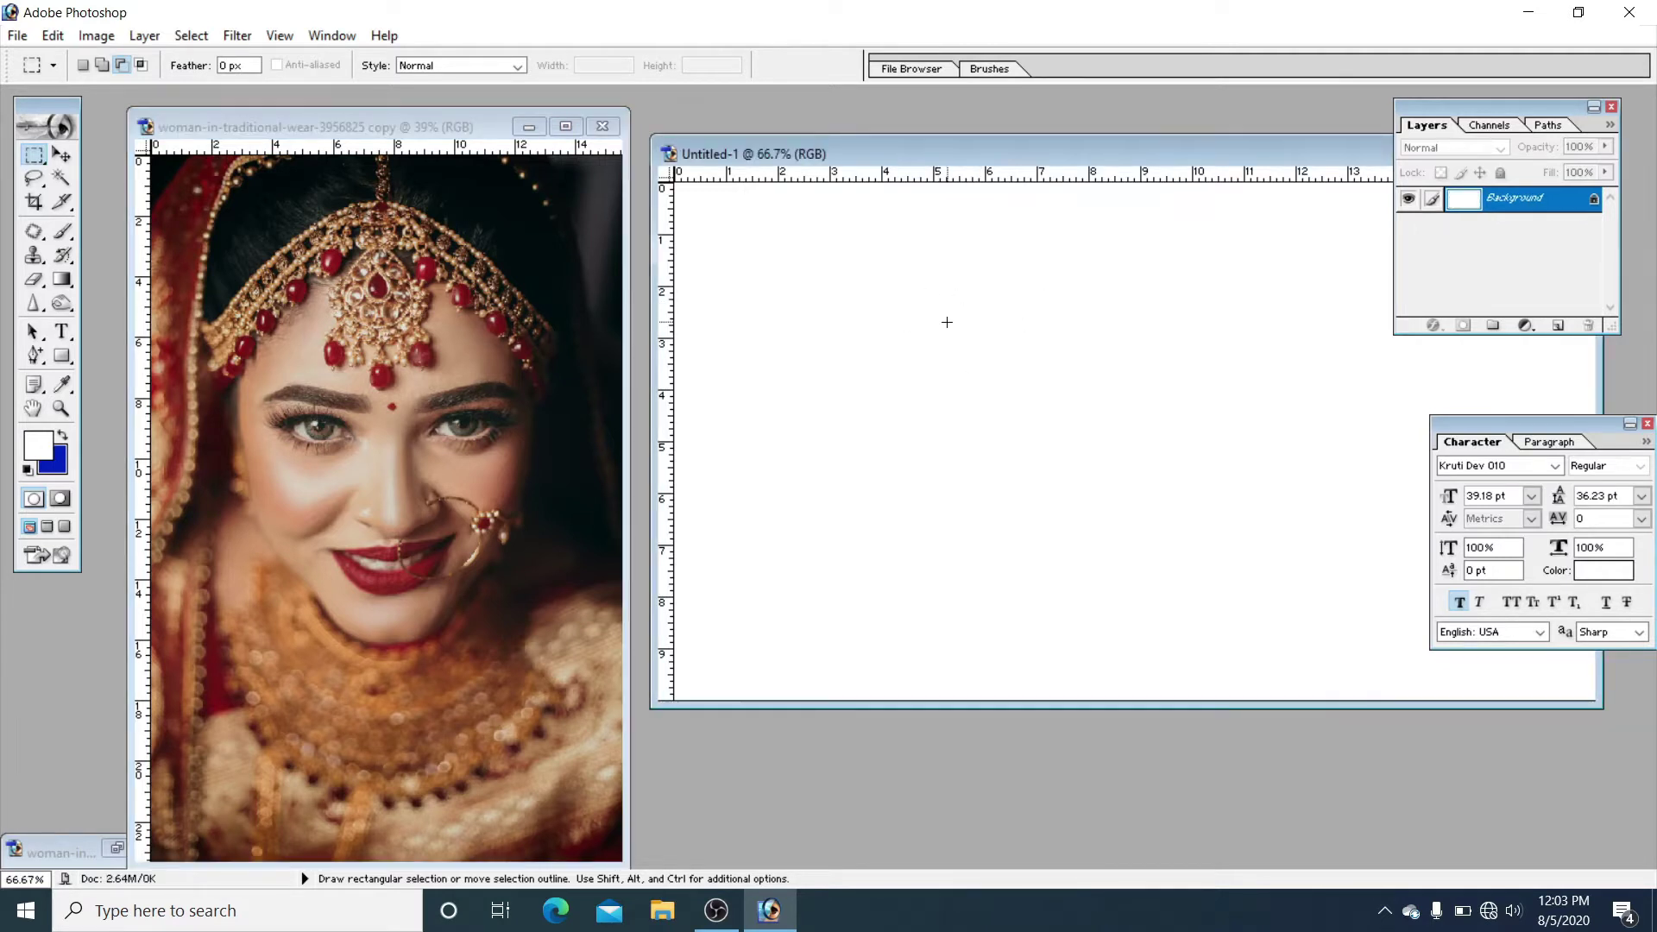
click(304, 350)
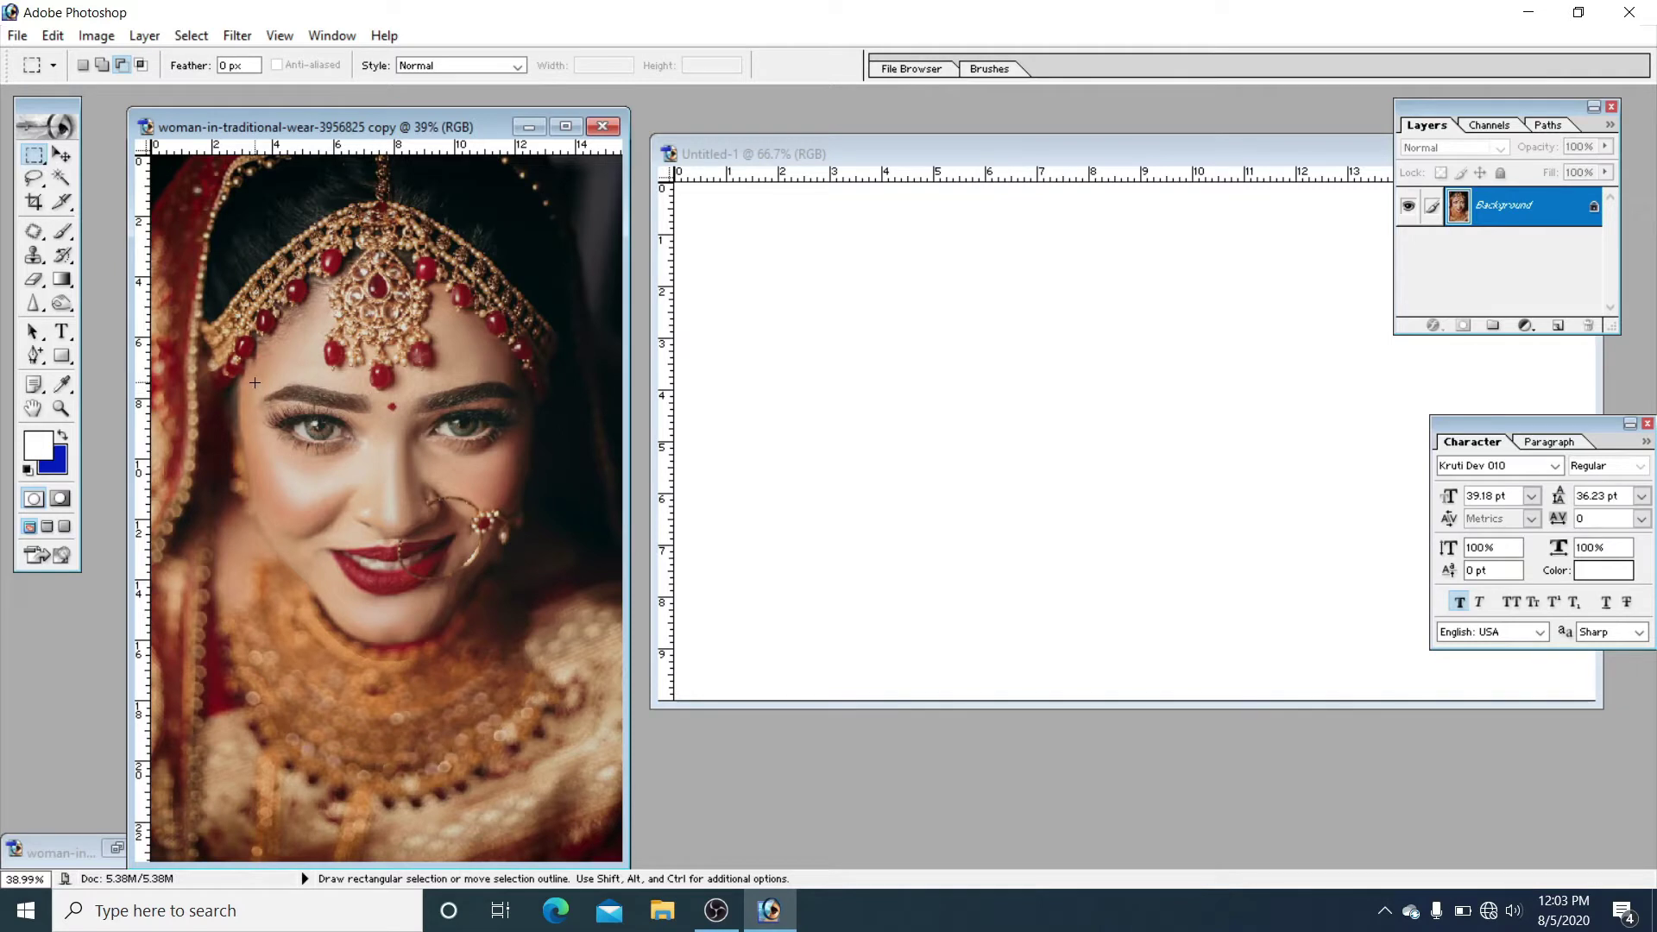
drag(385, 446, 529, 454)
Step: Drag the eye selection with the Move tool into Untitled-1 as Layer 1
click(62, 156)
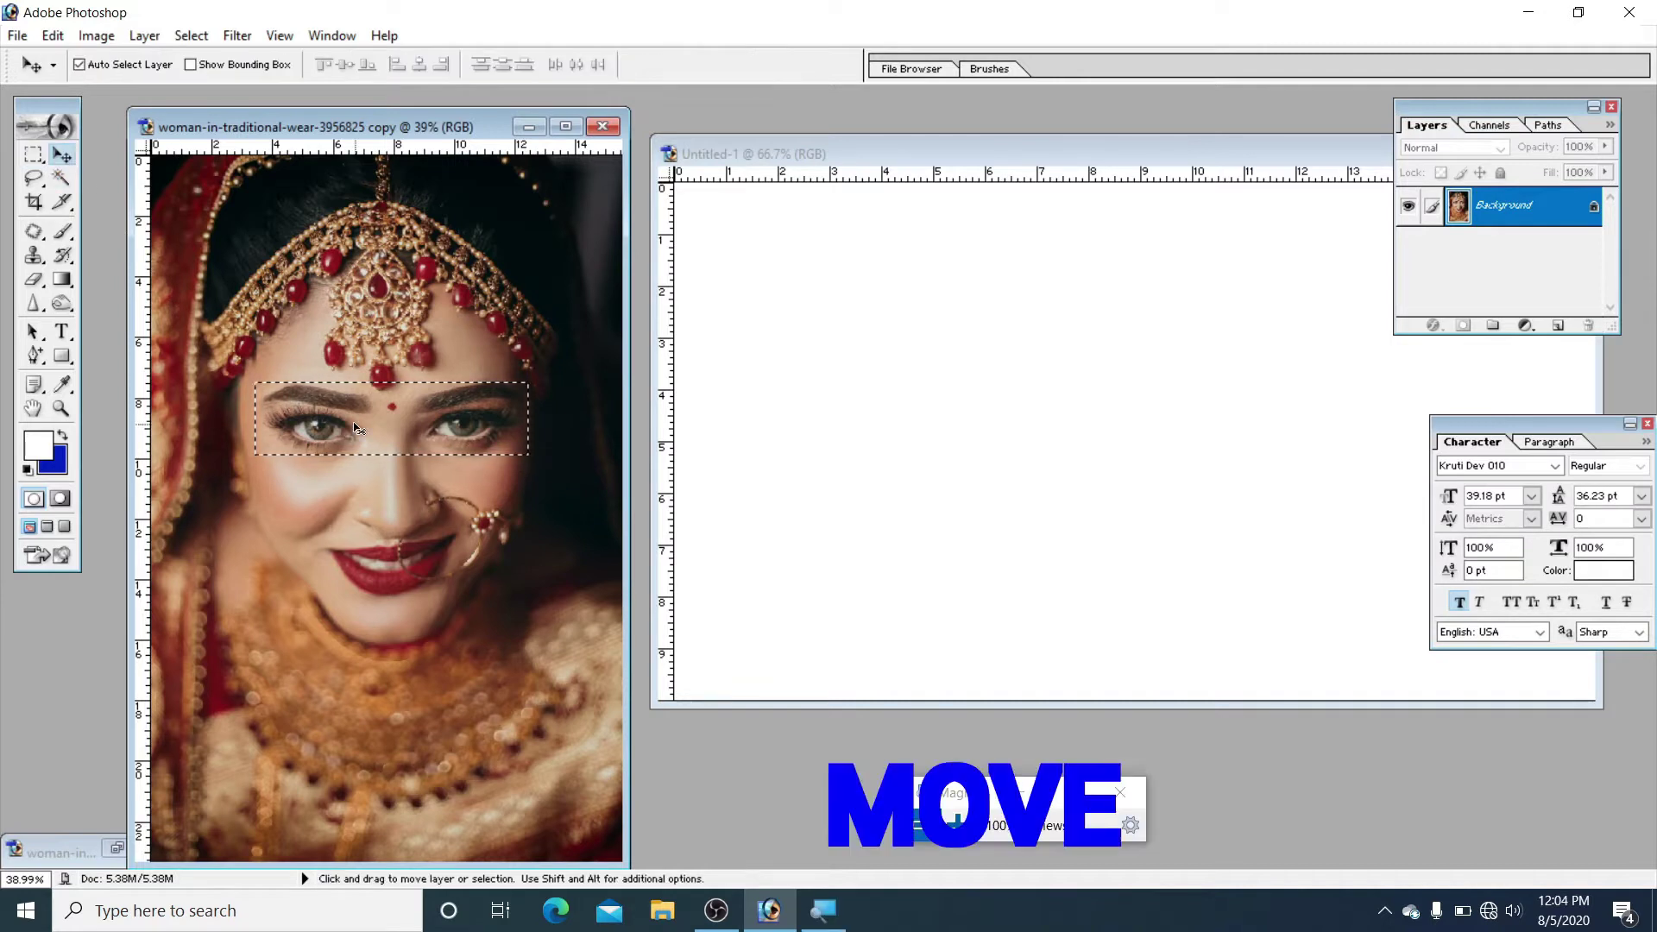
drag(378, 428, 596, 440)
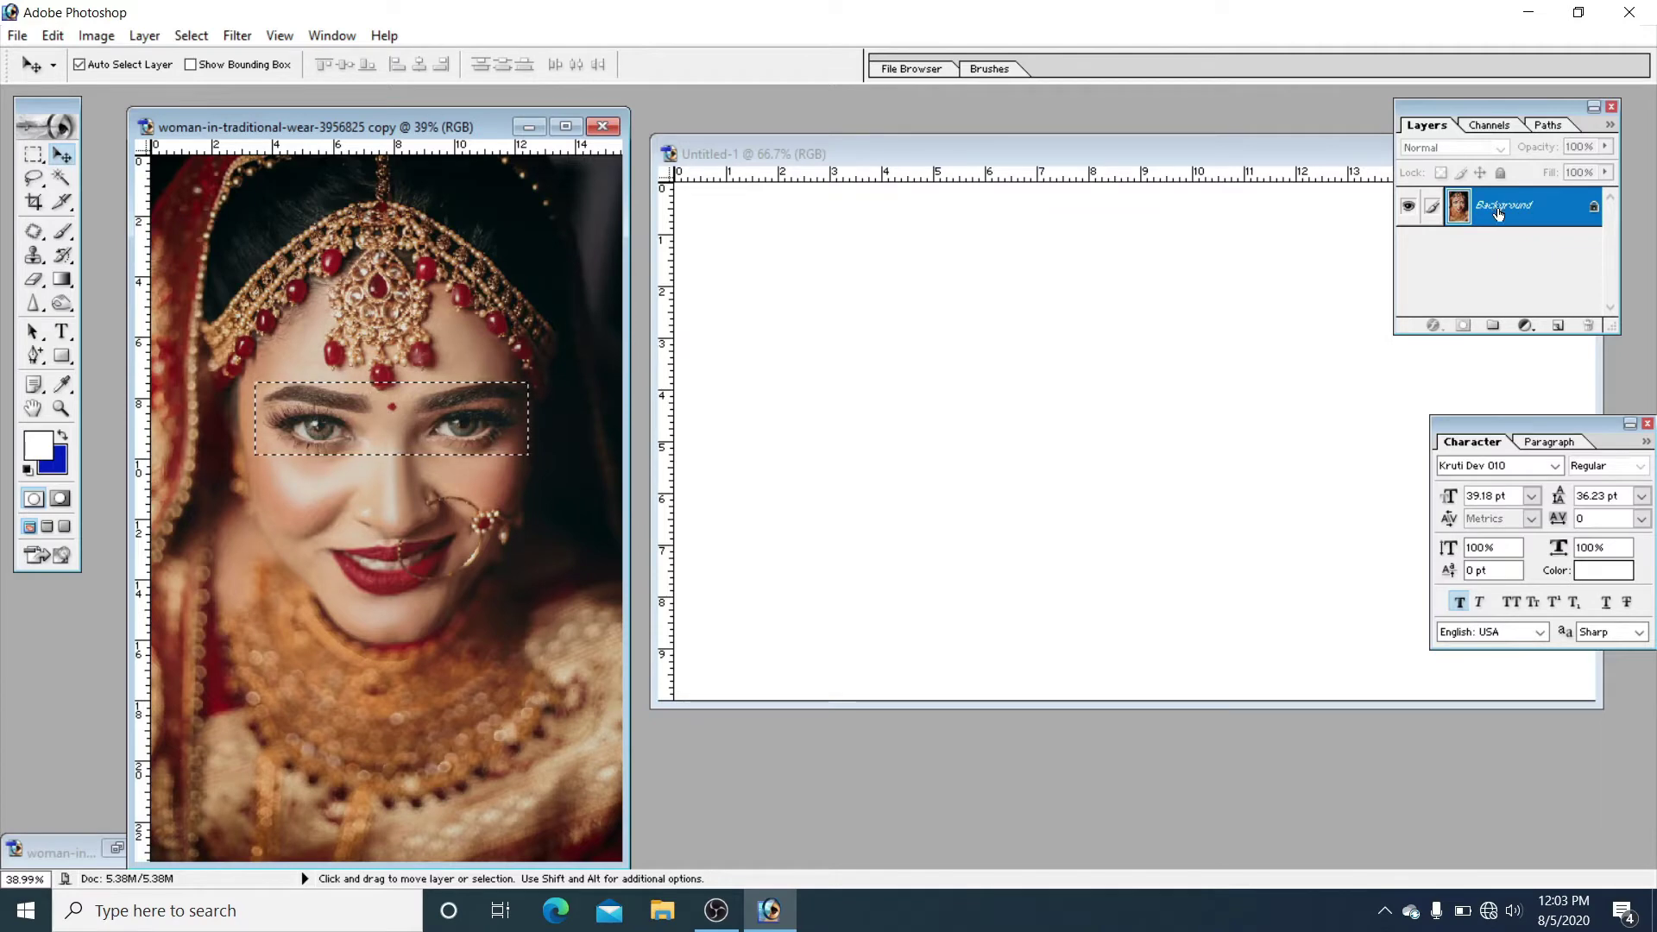
key(super+plus)
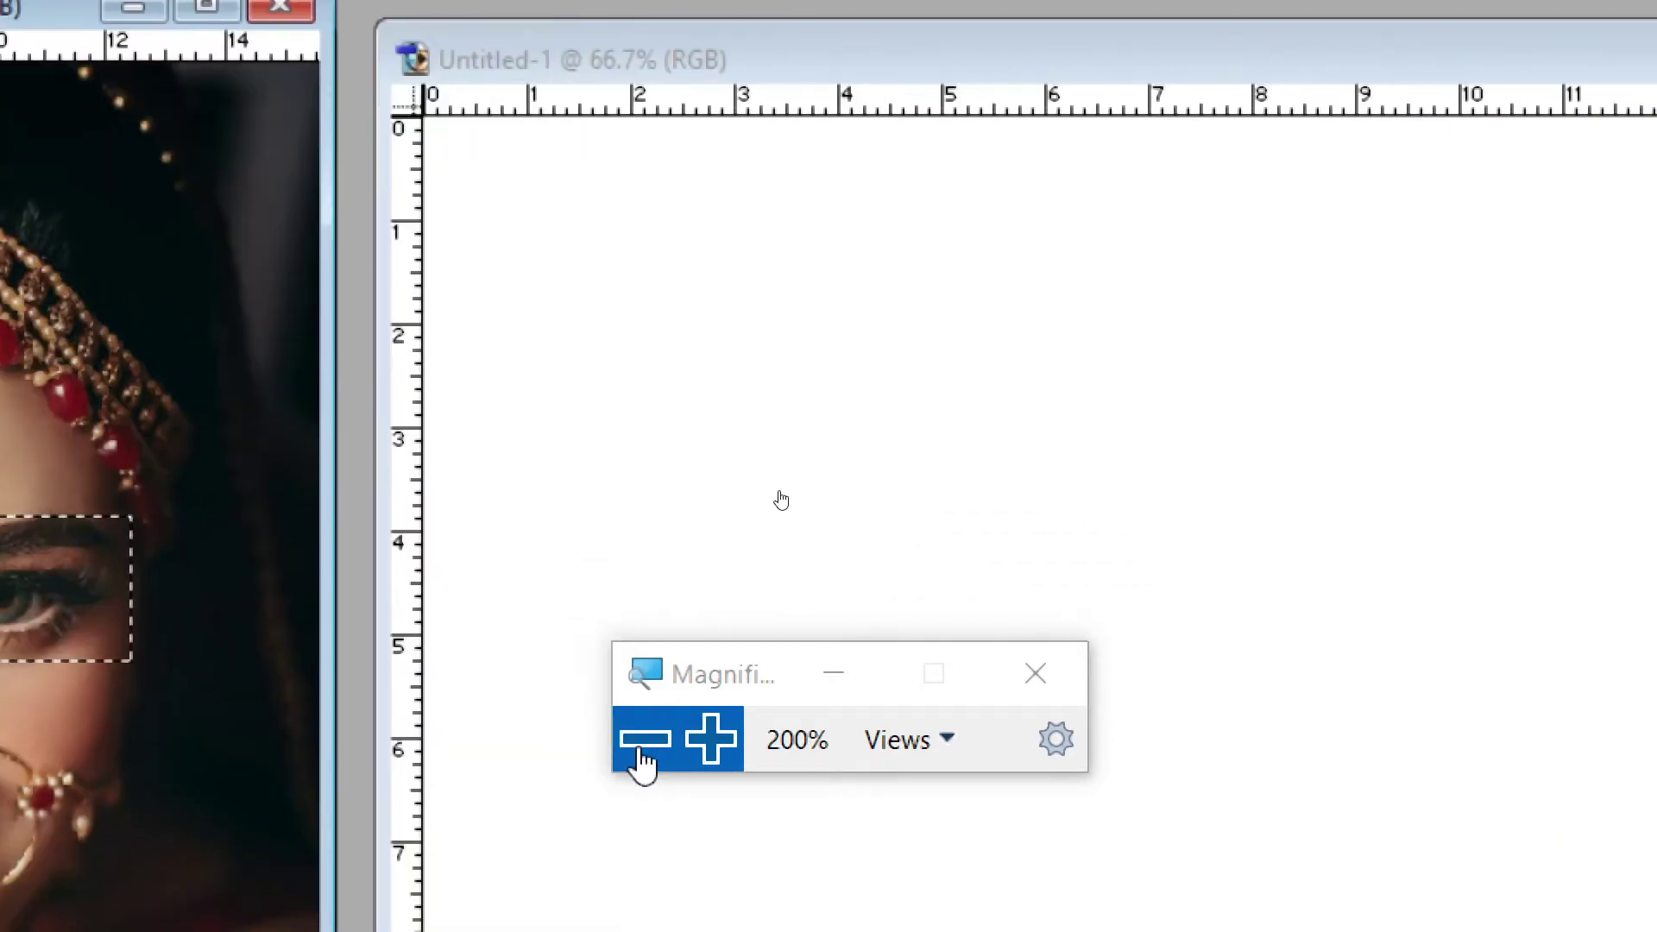
click(643, 760)
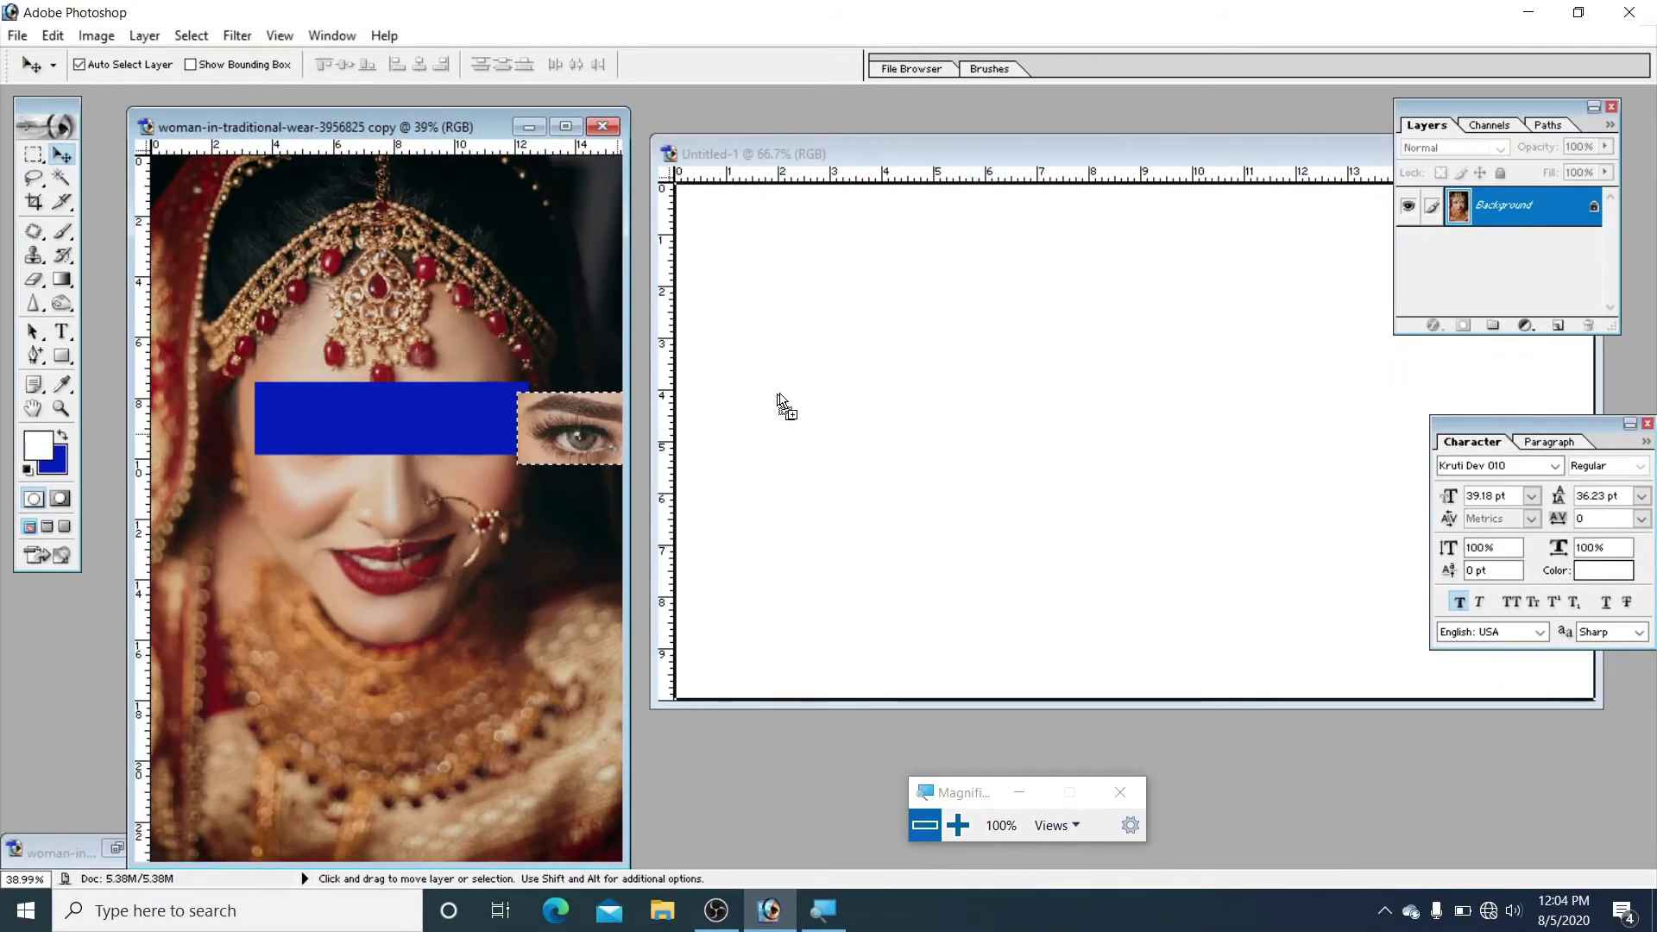
drag(889, 338, 951, 344)
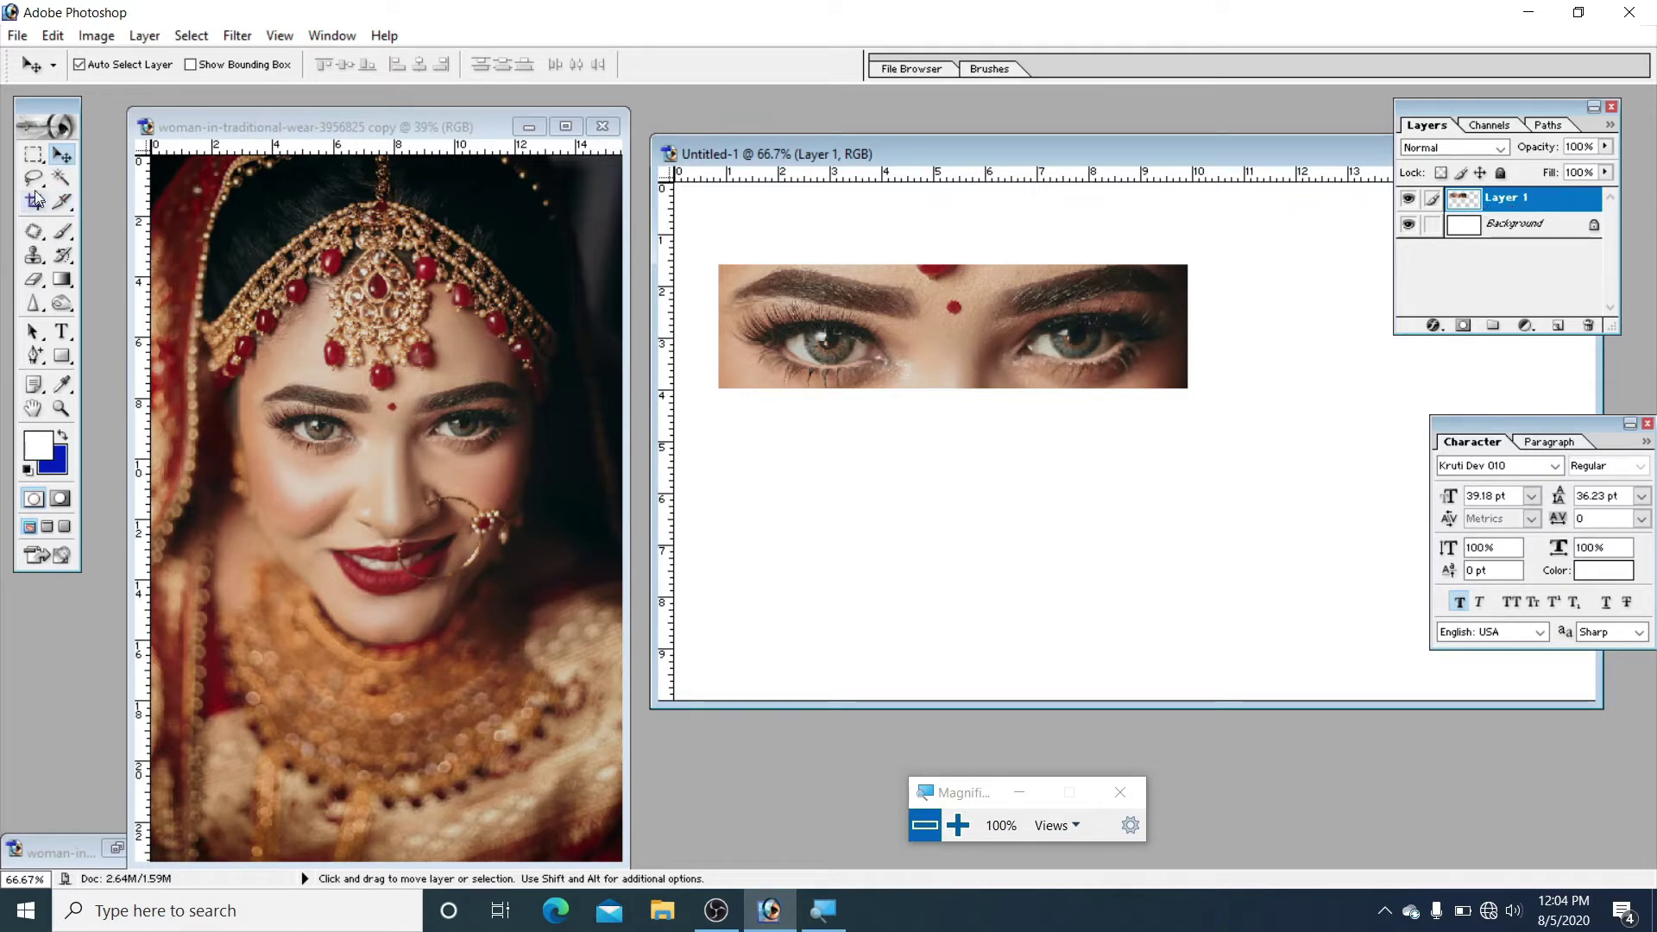
click(32, 160)
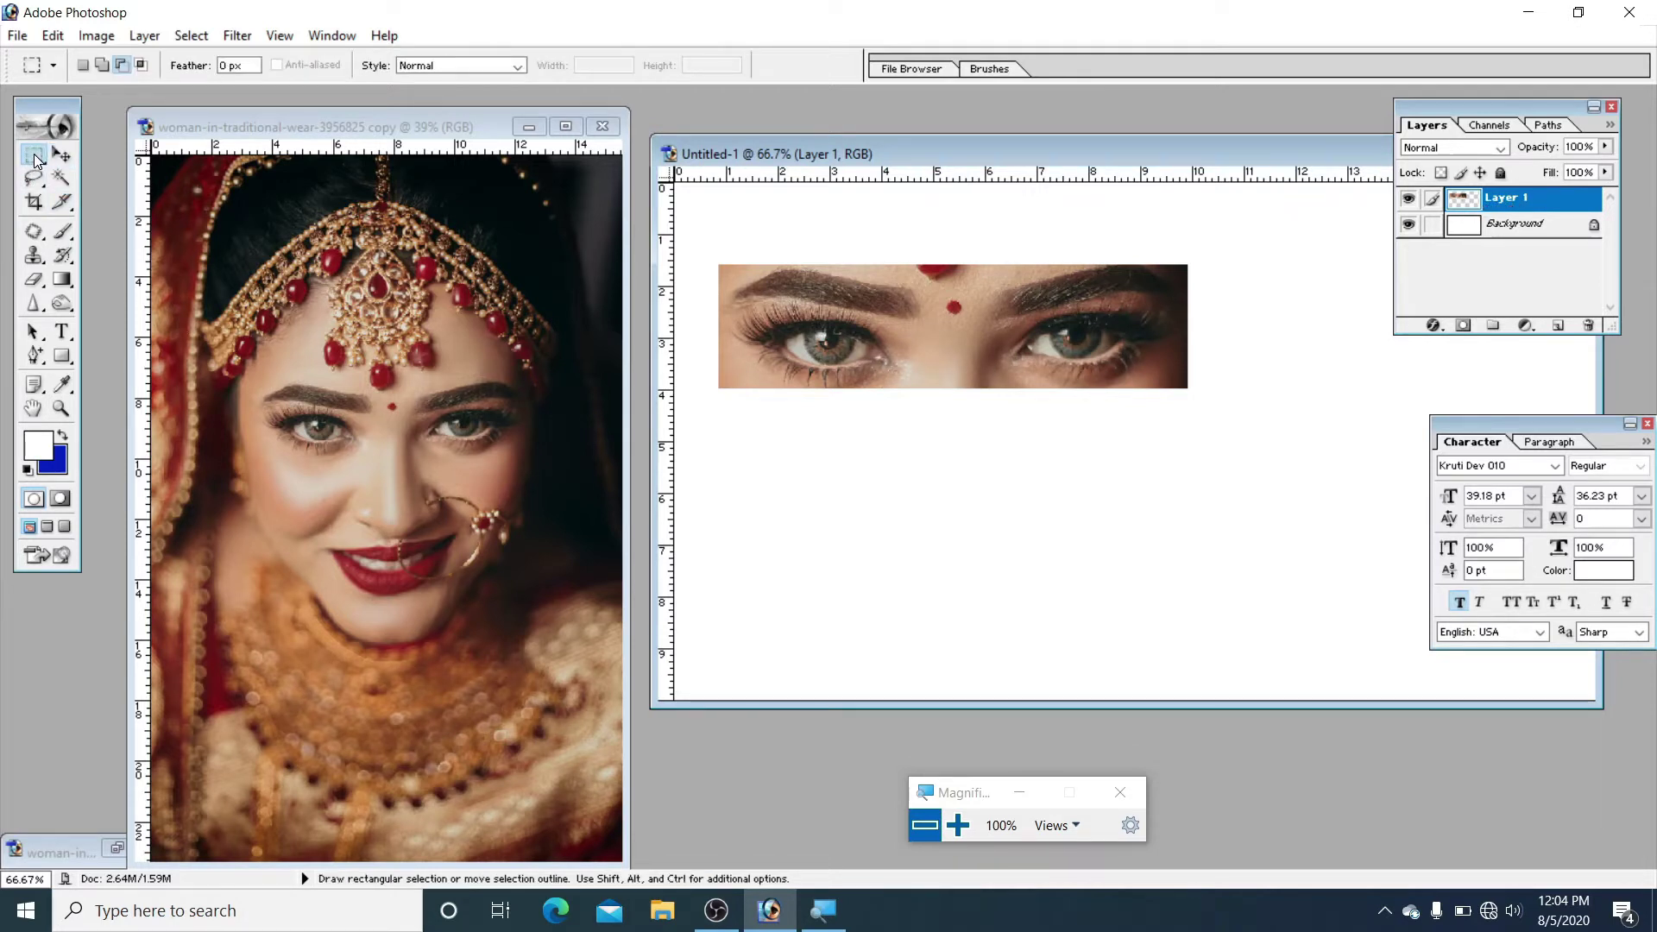
key(ctrl+Tab)
Step: Set the marquee to New Selection mode, keeping the eye selection on the photo
click(83, 65)
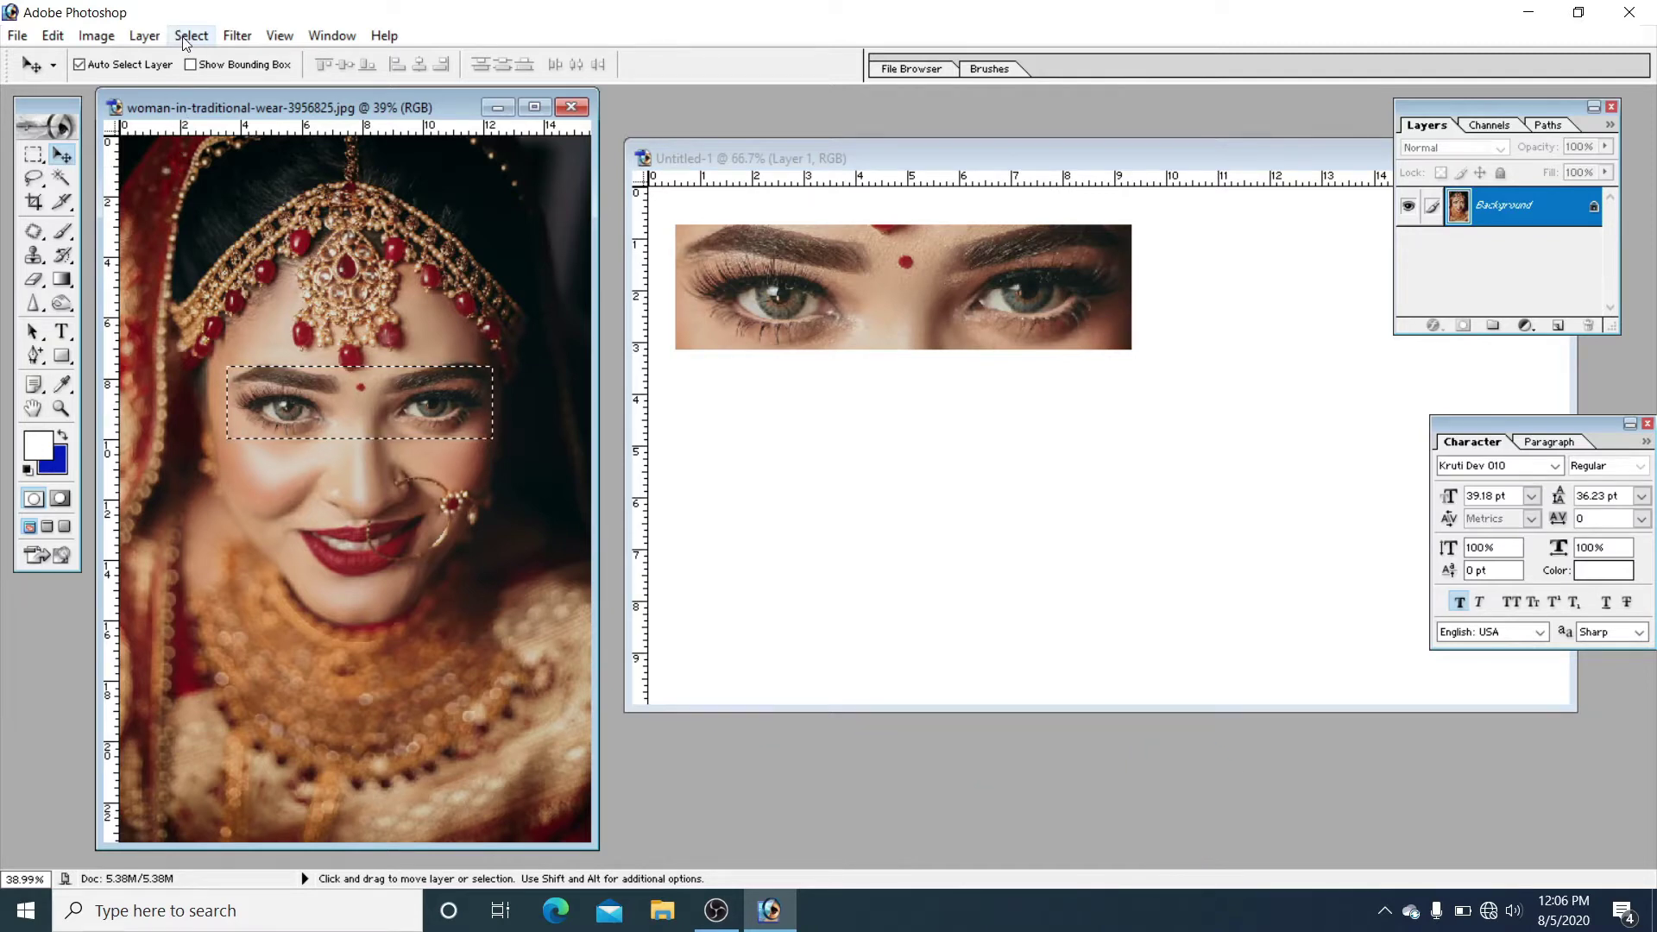
click(739, 690)
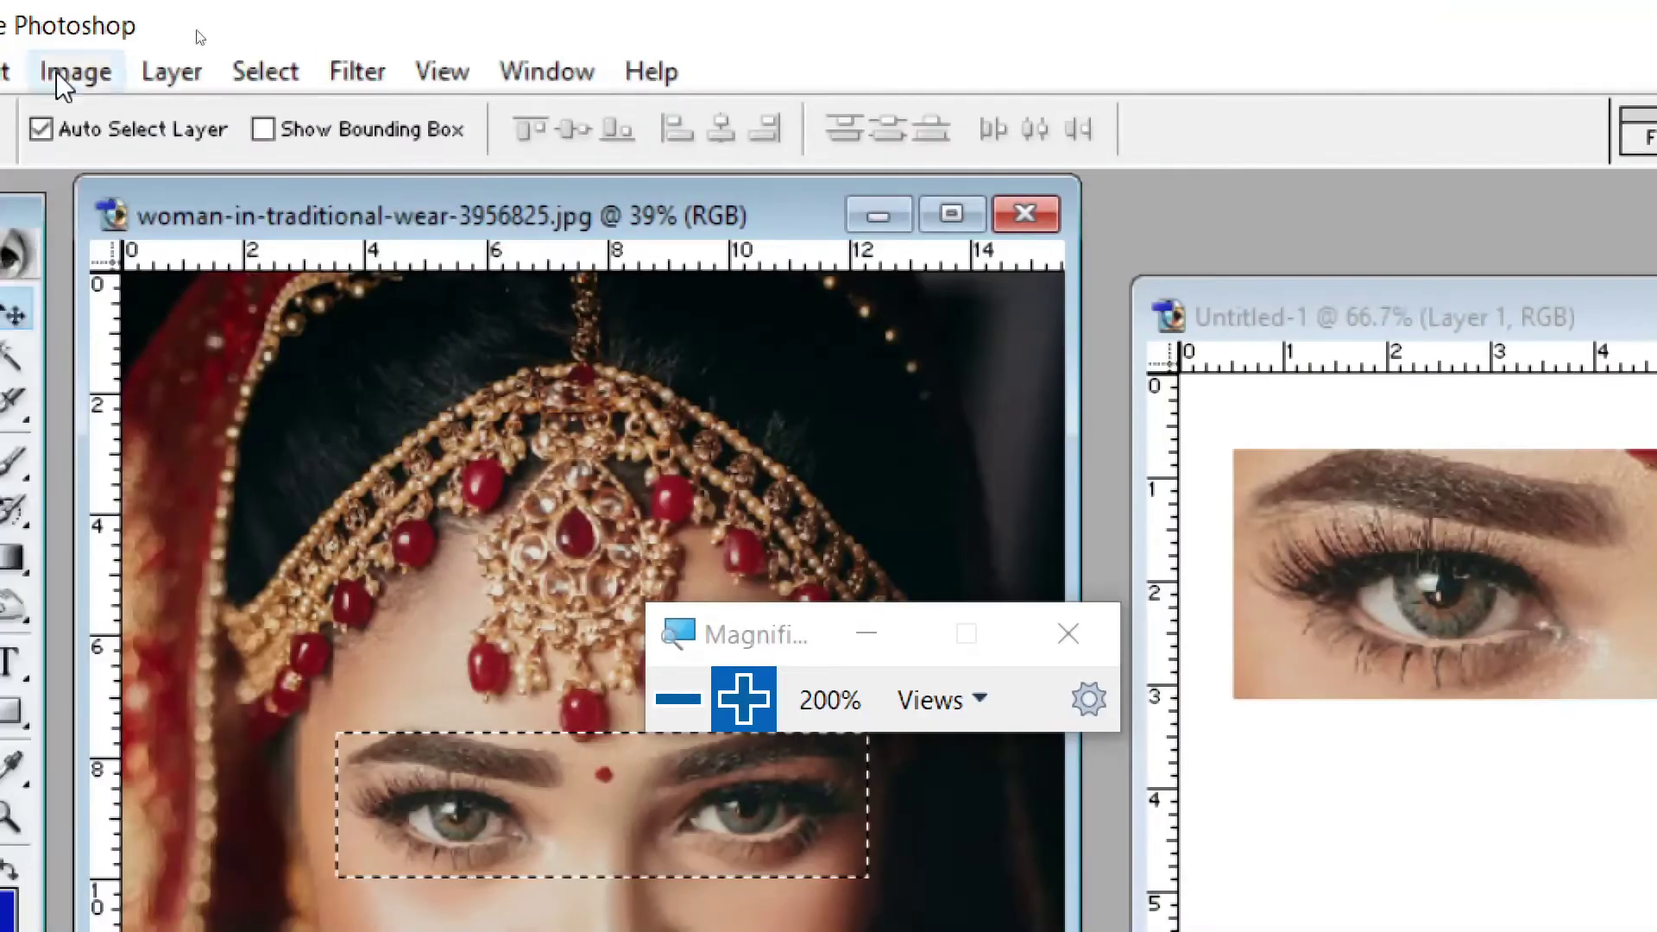
click(267, 76)
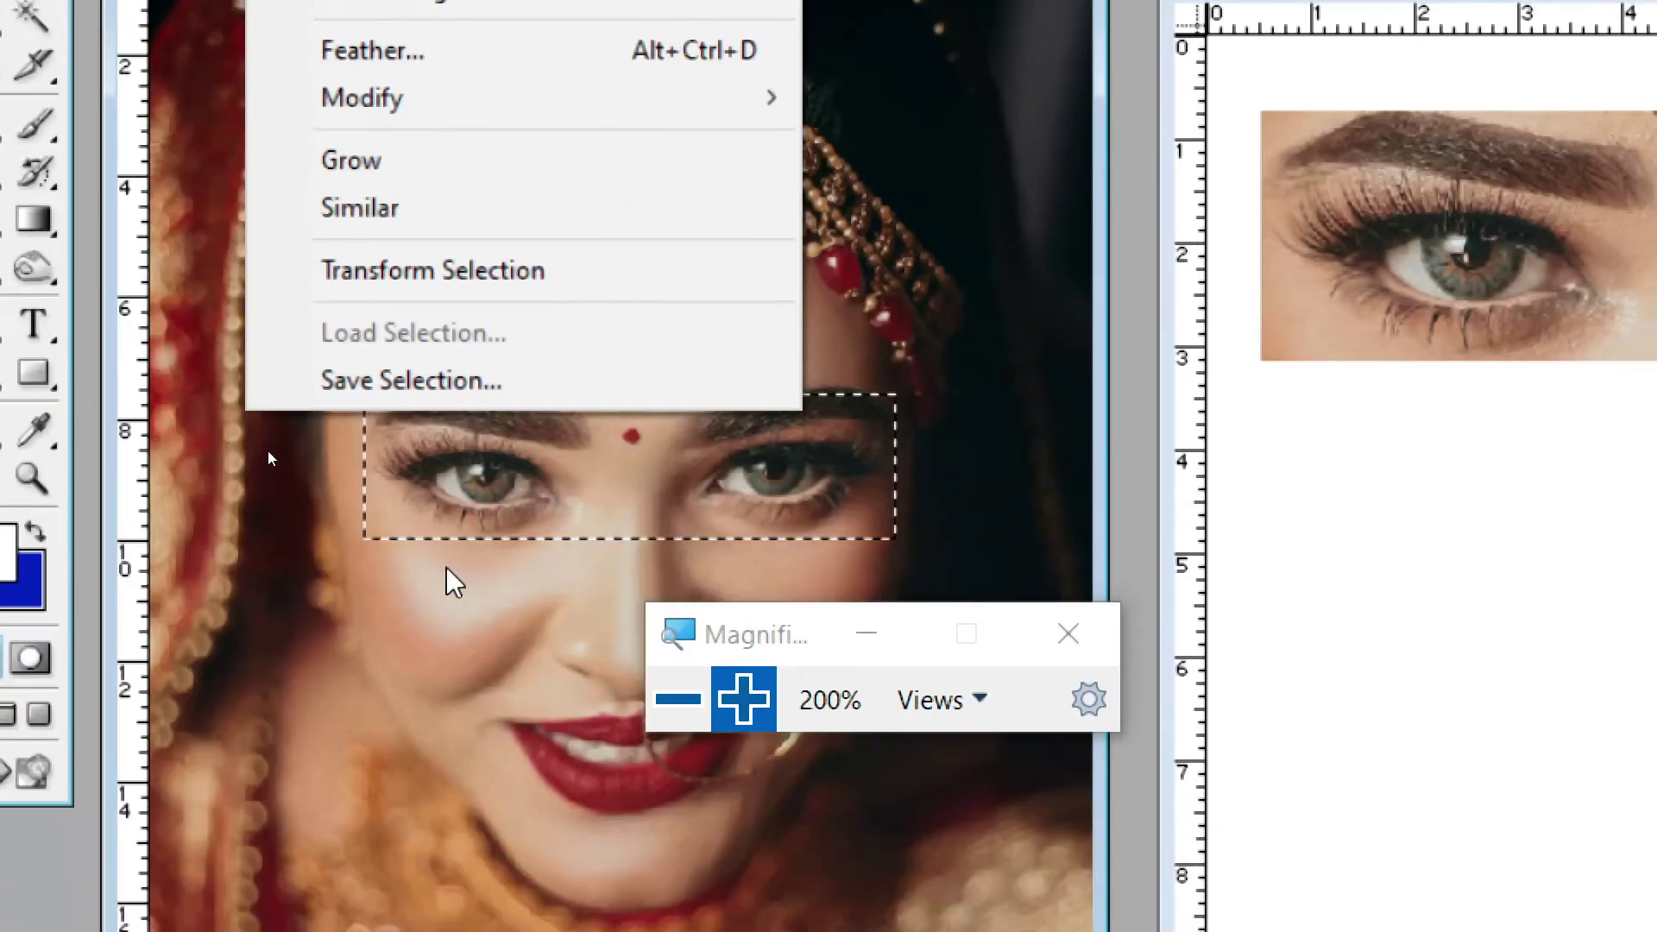
click(390, 646)
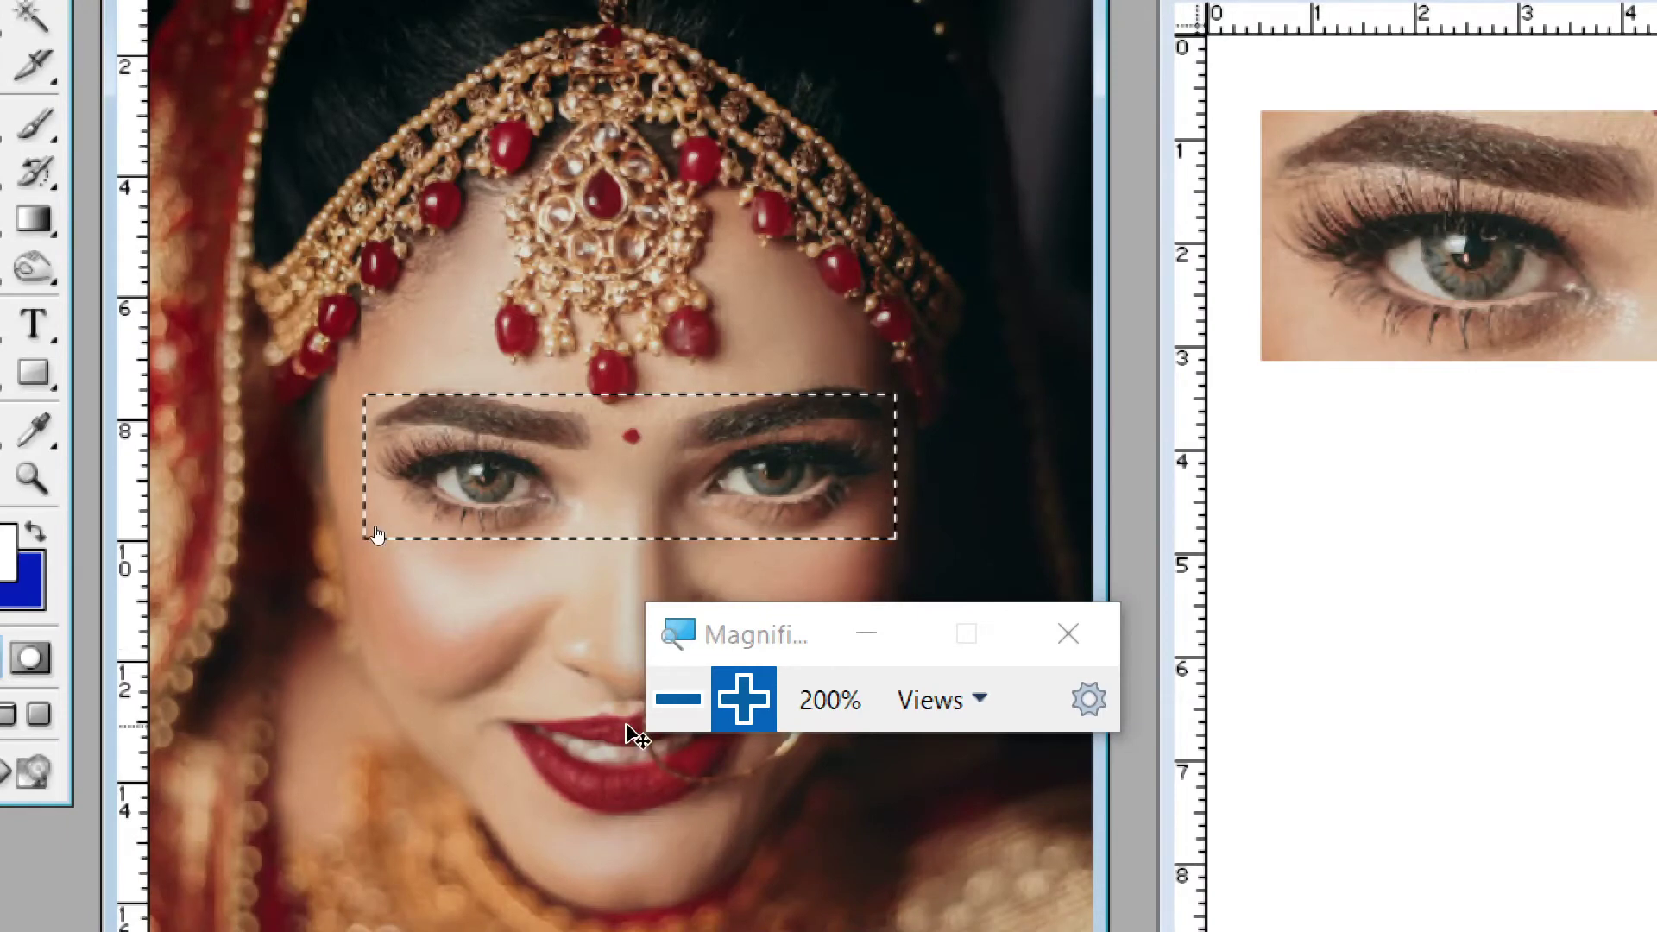
click(678, 700)
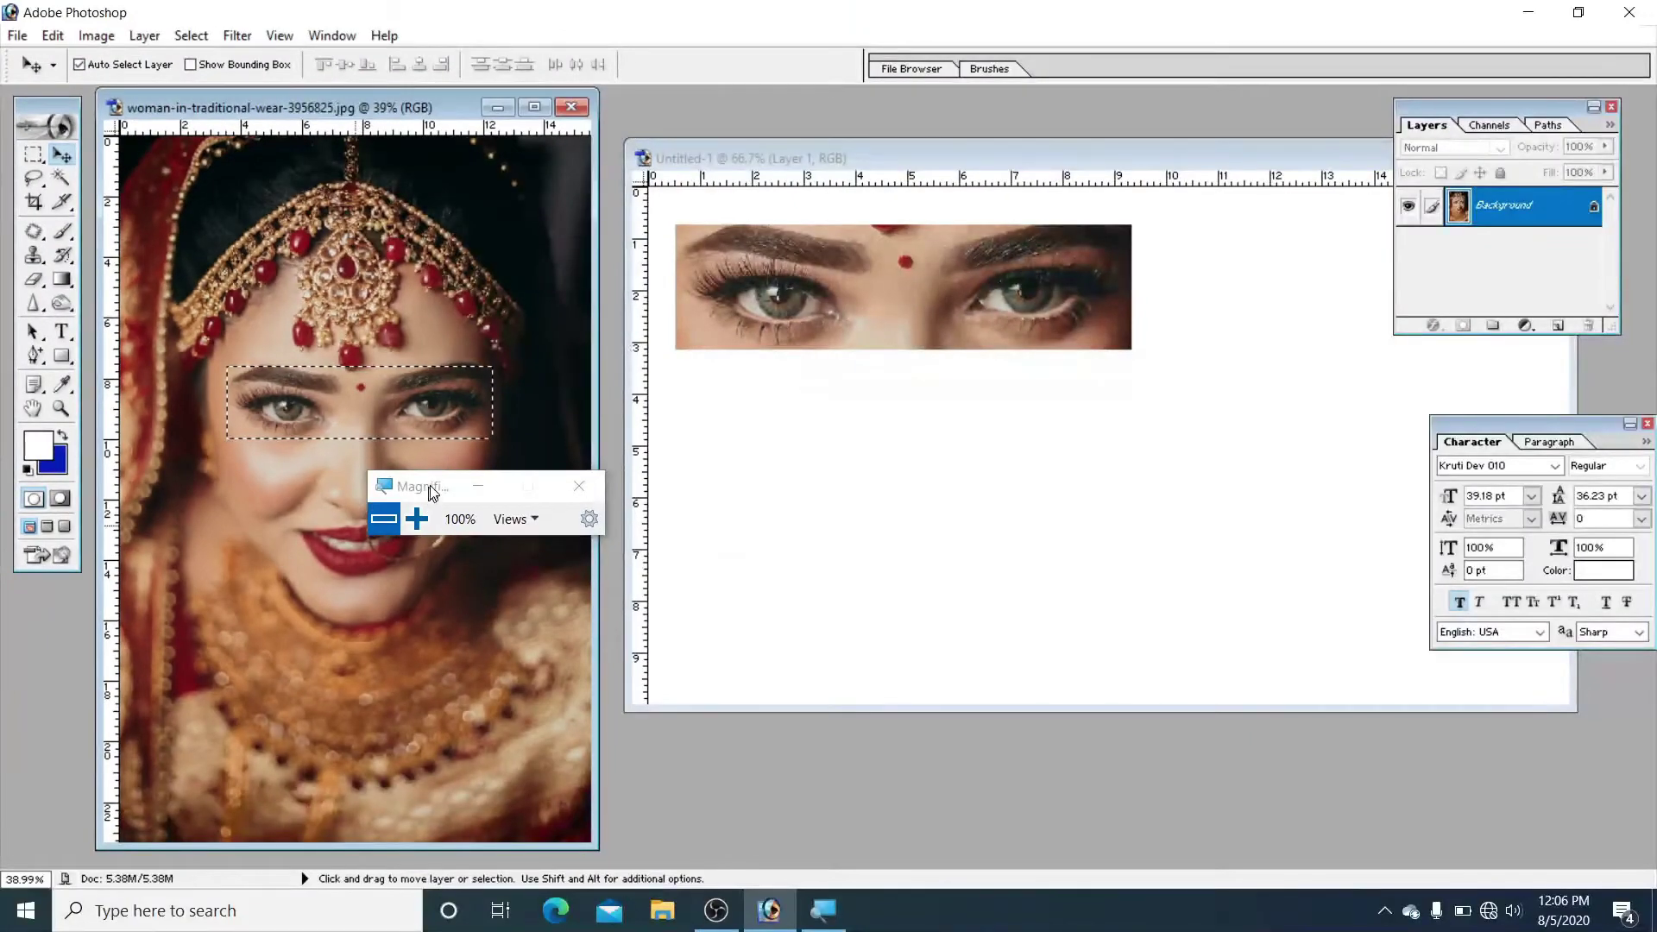
drag(426, 485, 865, 818)
click(32, 158)
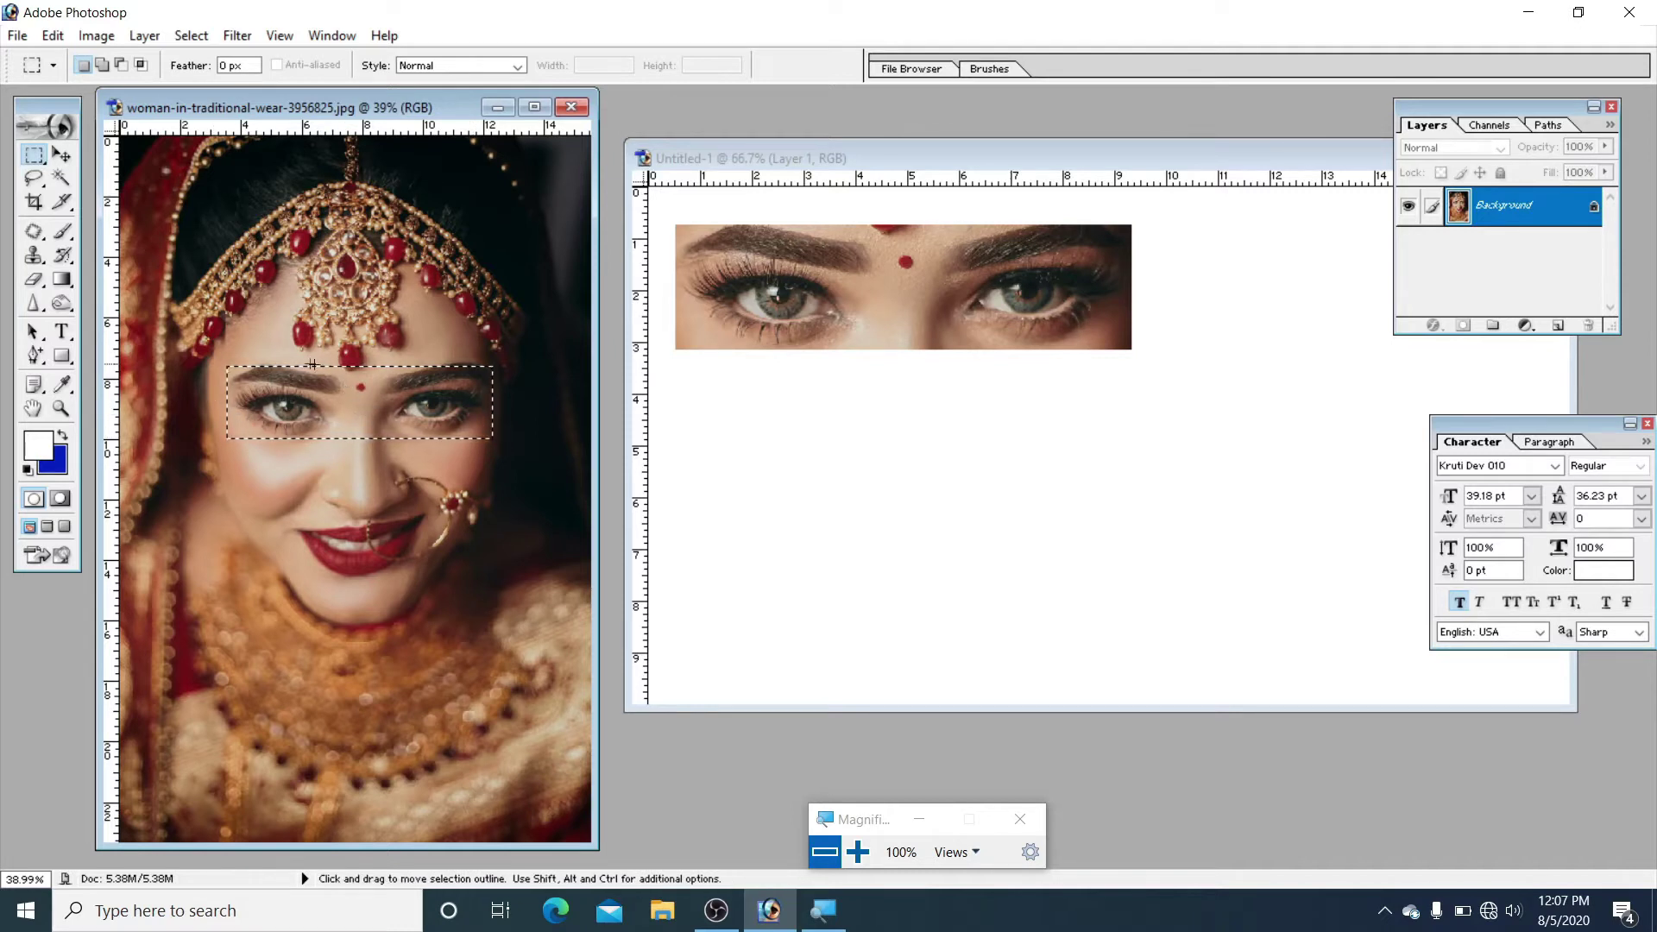
Step: Subtract, add and intersect marquee rectangles until only the left-hand eye is selected
click(120, 66)
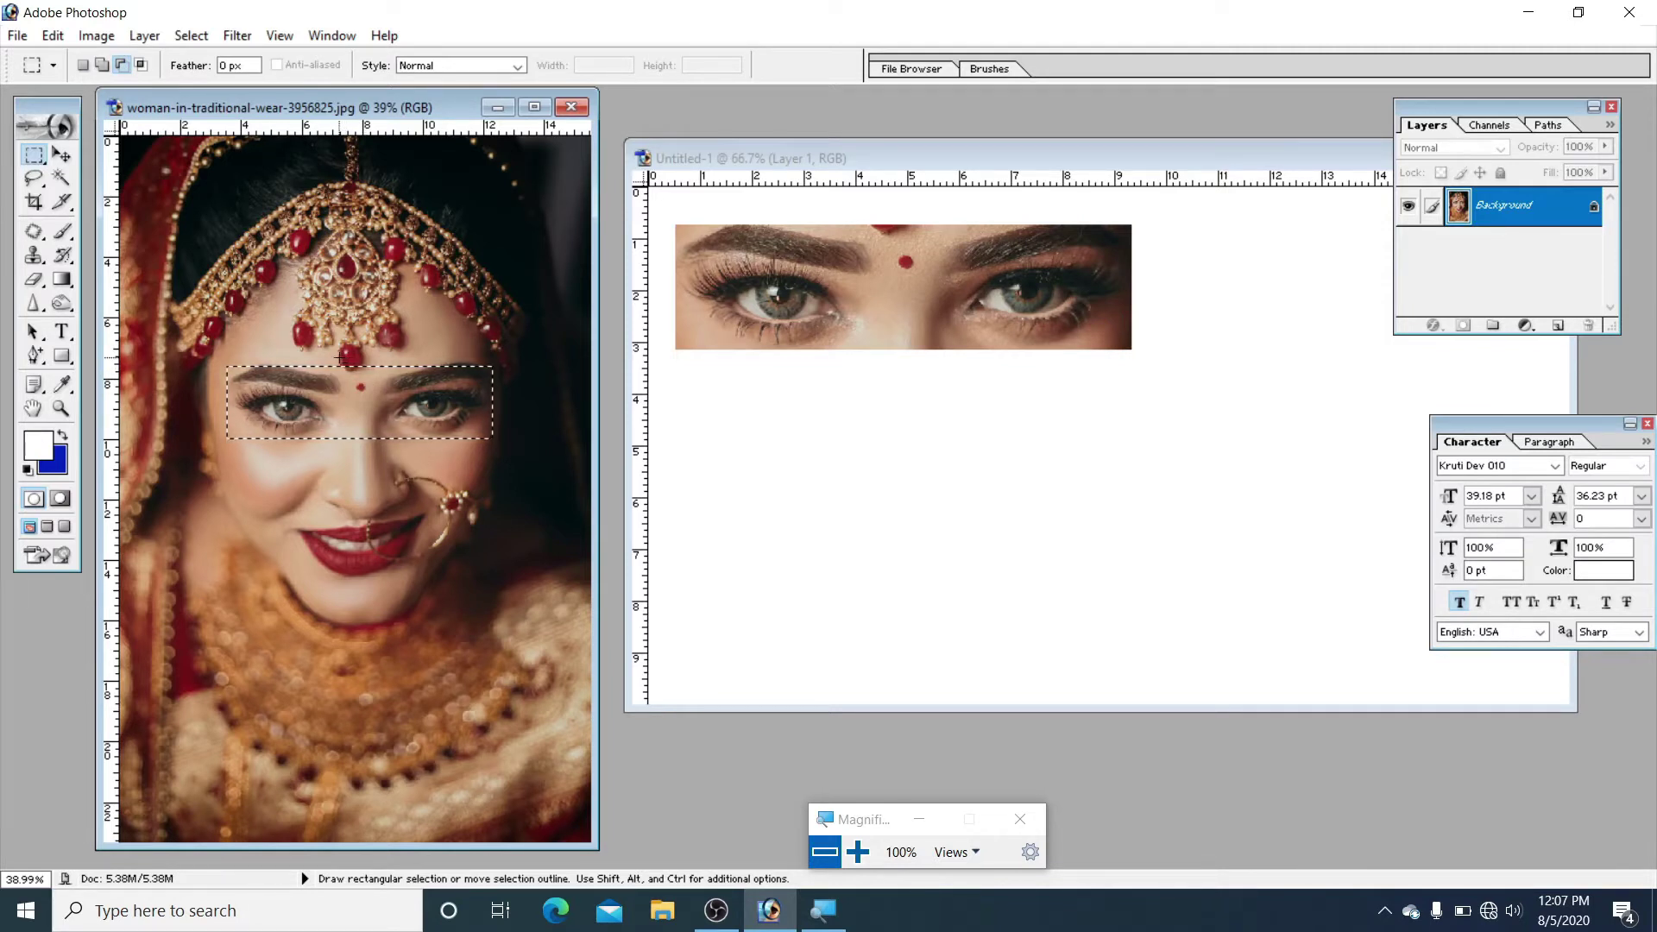
drag(360, 412, 529, 459)
click(101, 66)
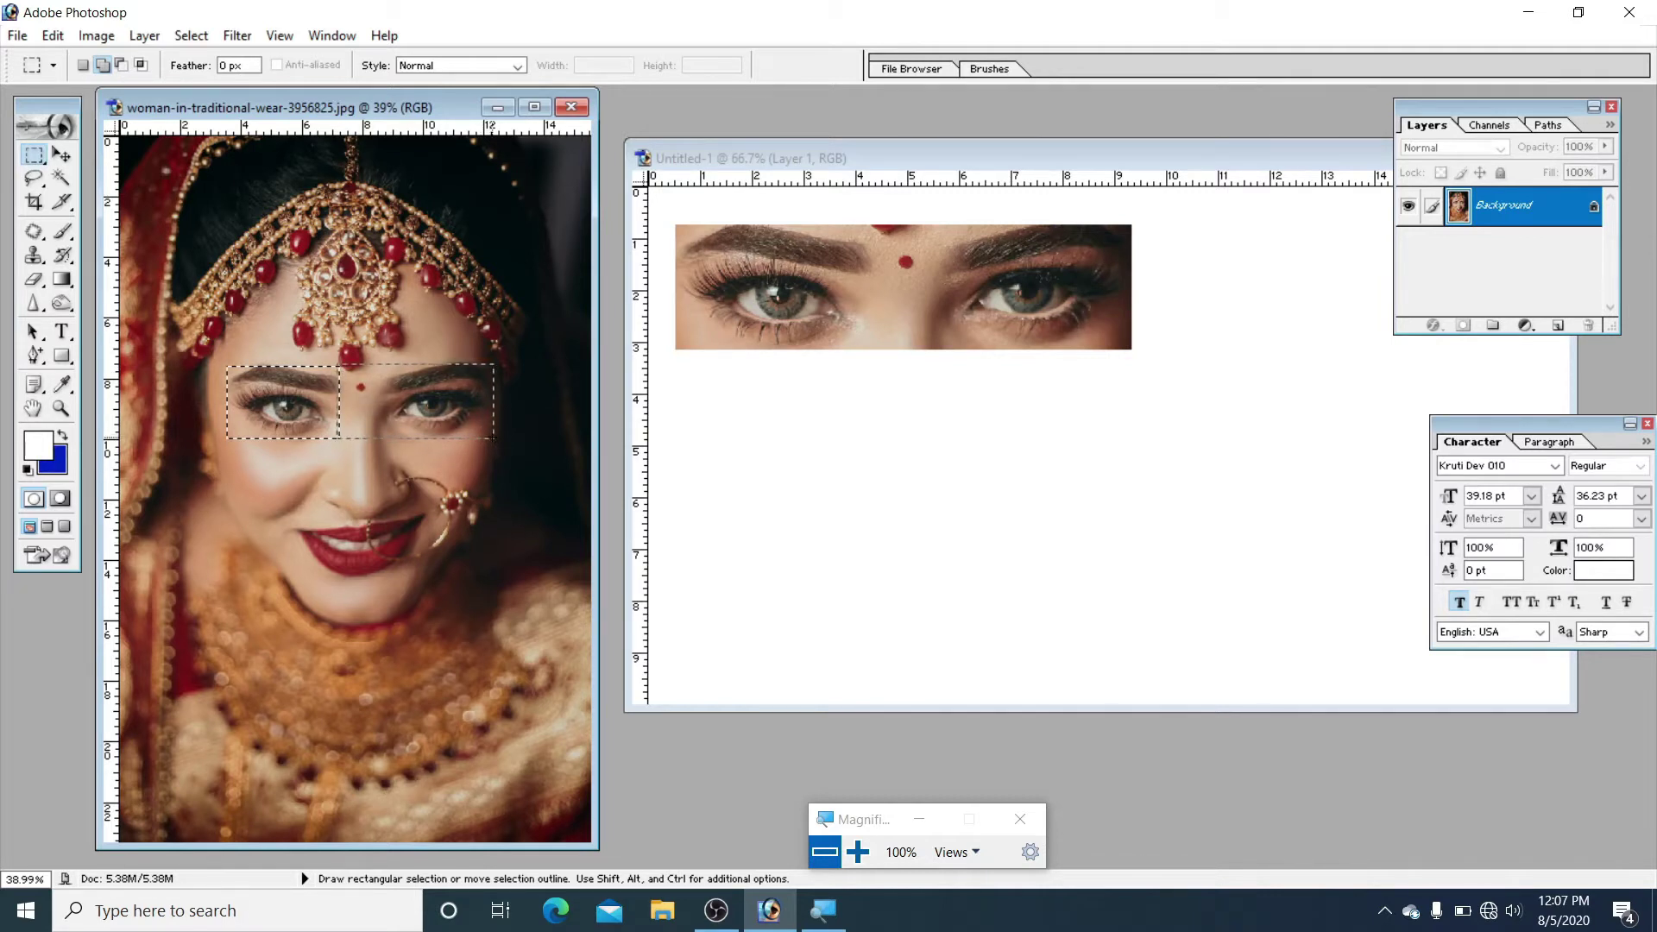
drag(493, 438, 493, 438)
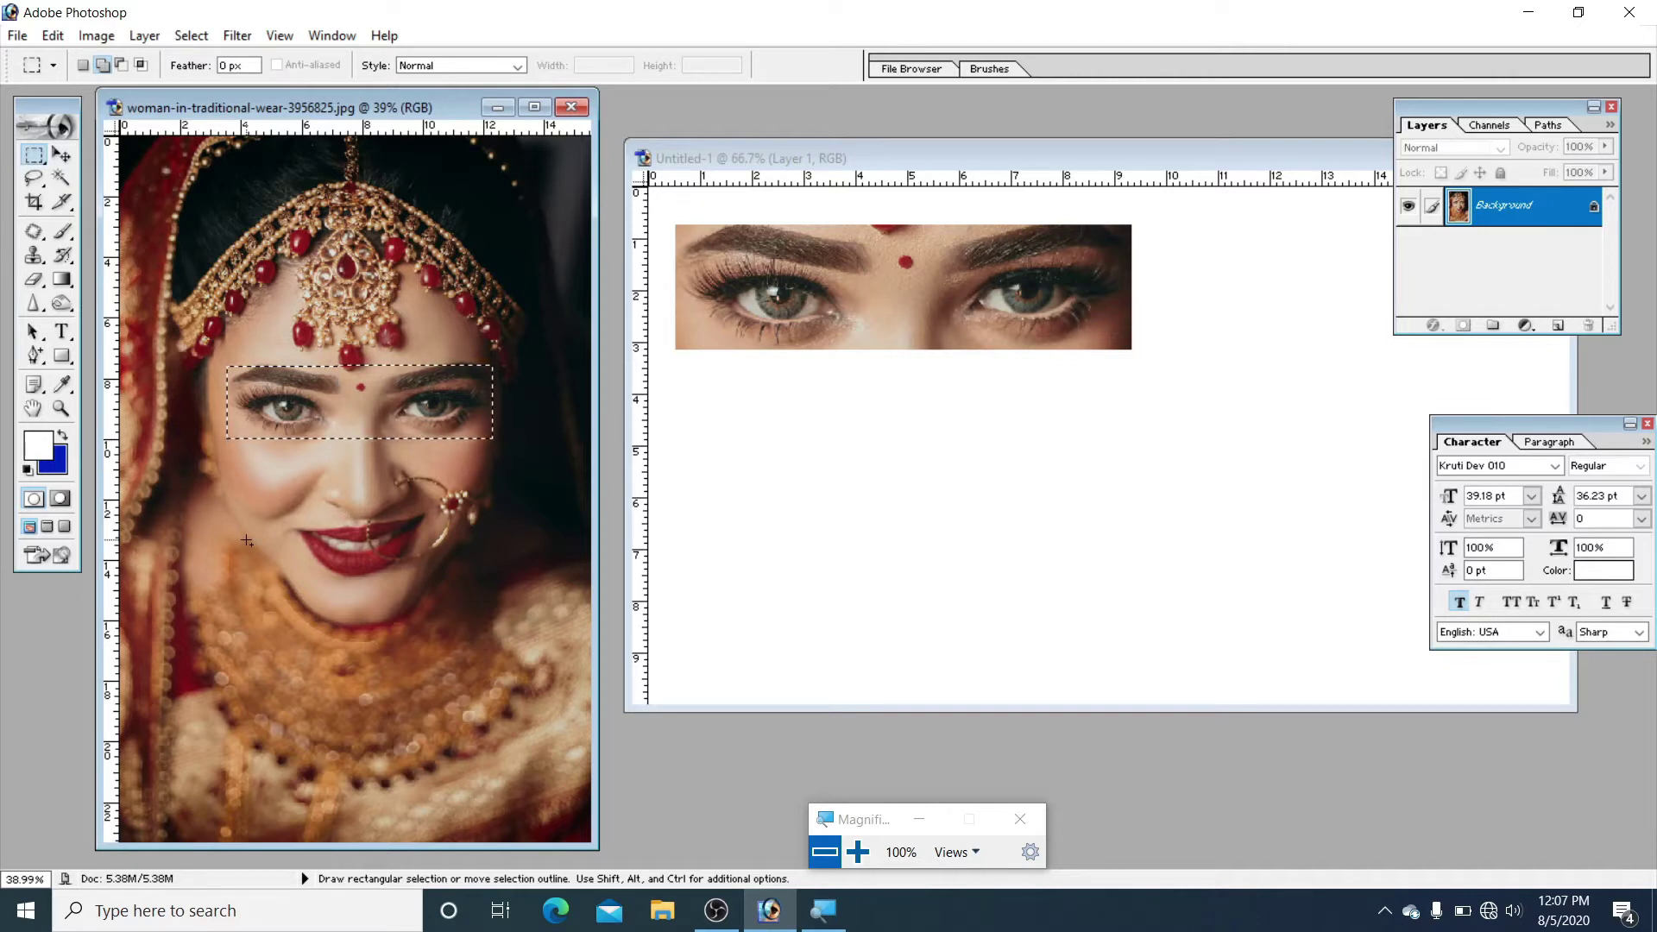
click(142, 66)
drag(330, 454, 343, 459)
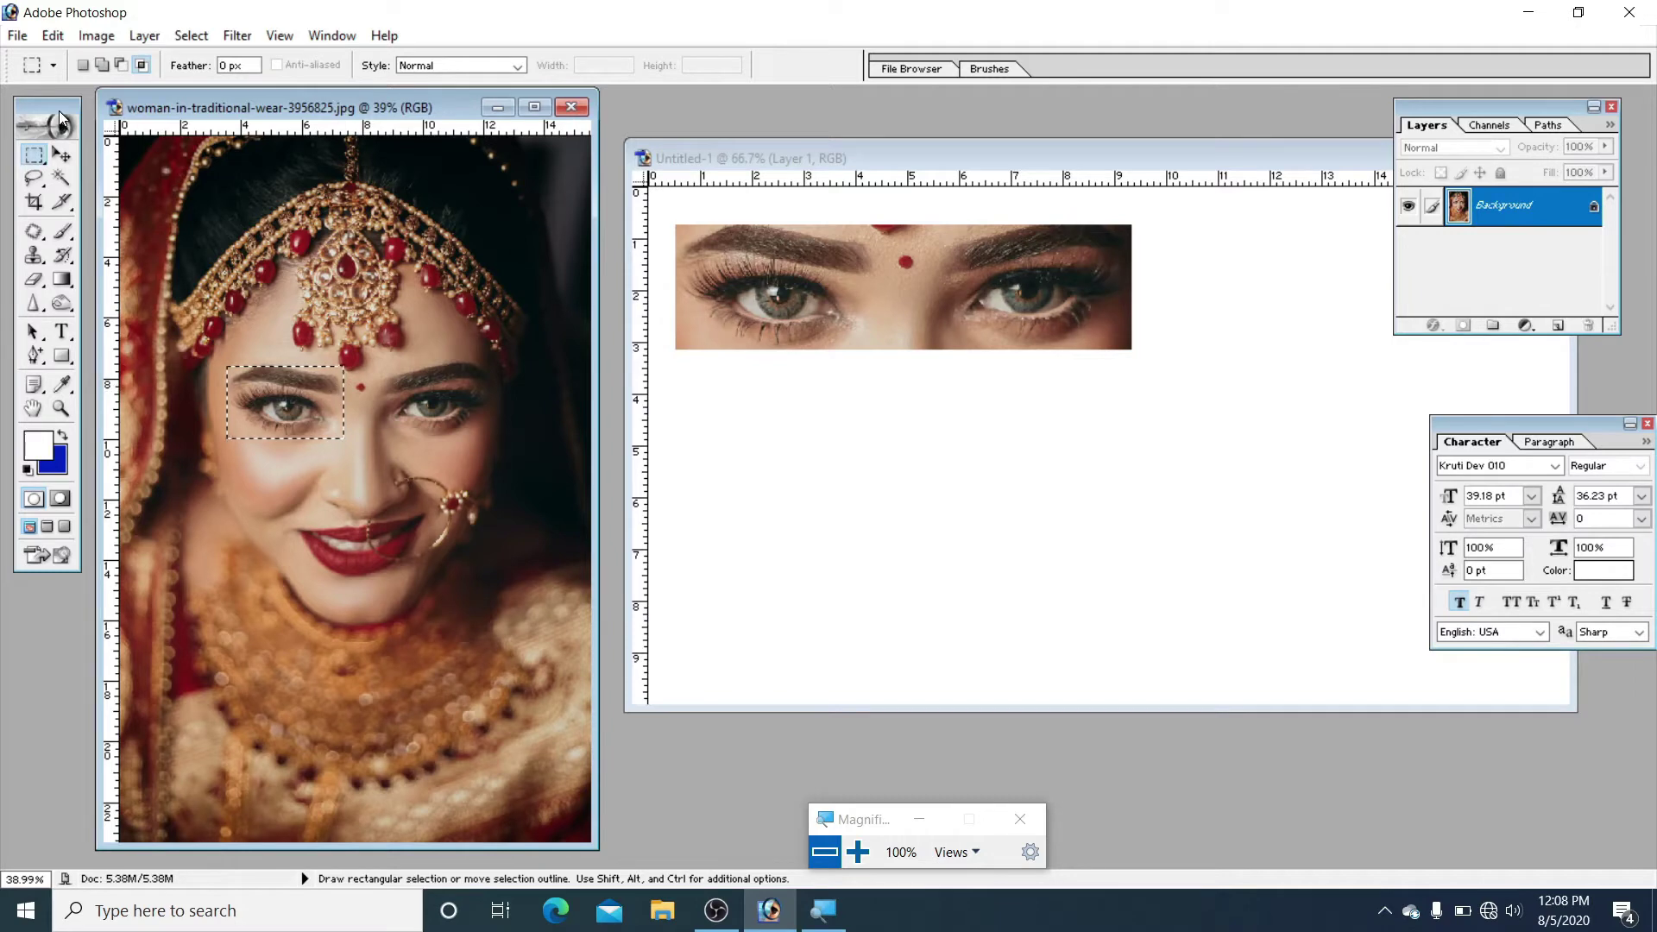
Step: Deselect, set Feather to 3 px, and marquee across both eyes again
click(191, 36)
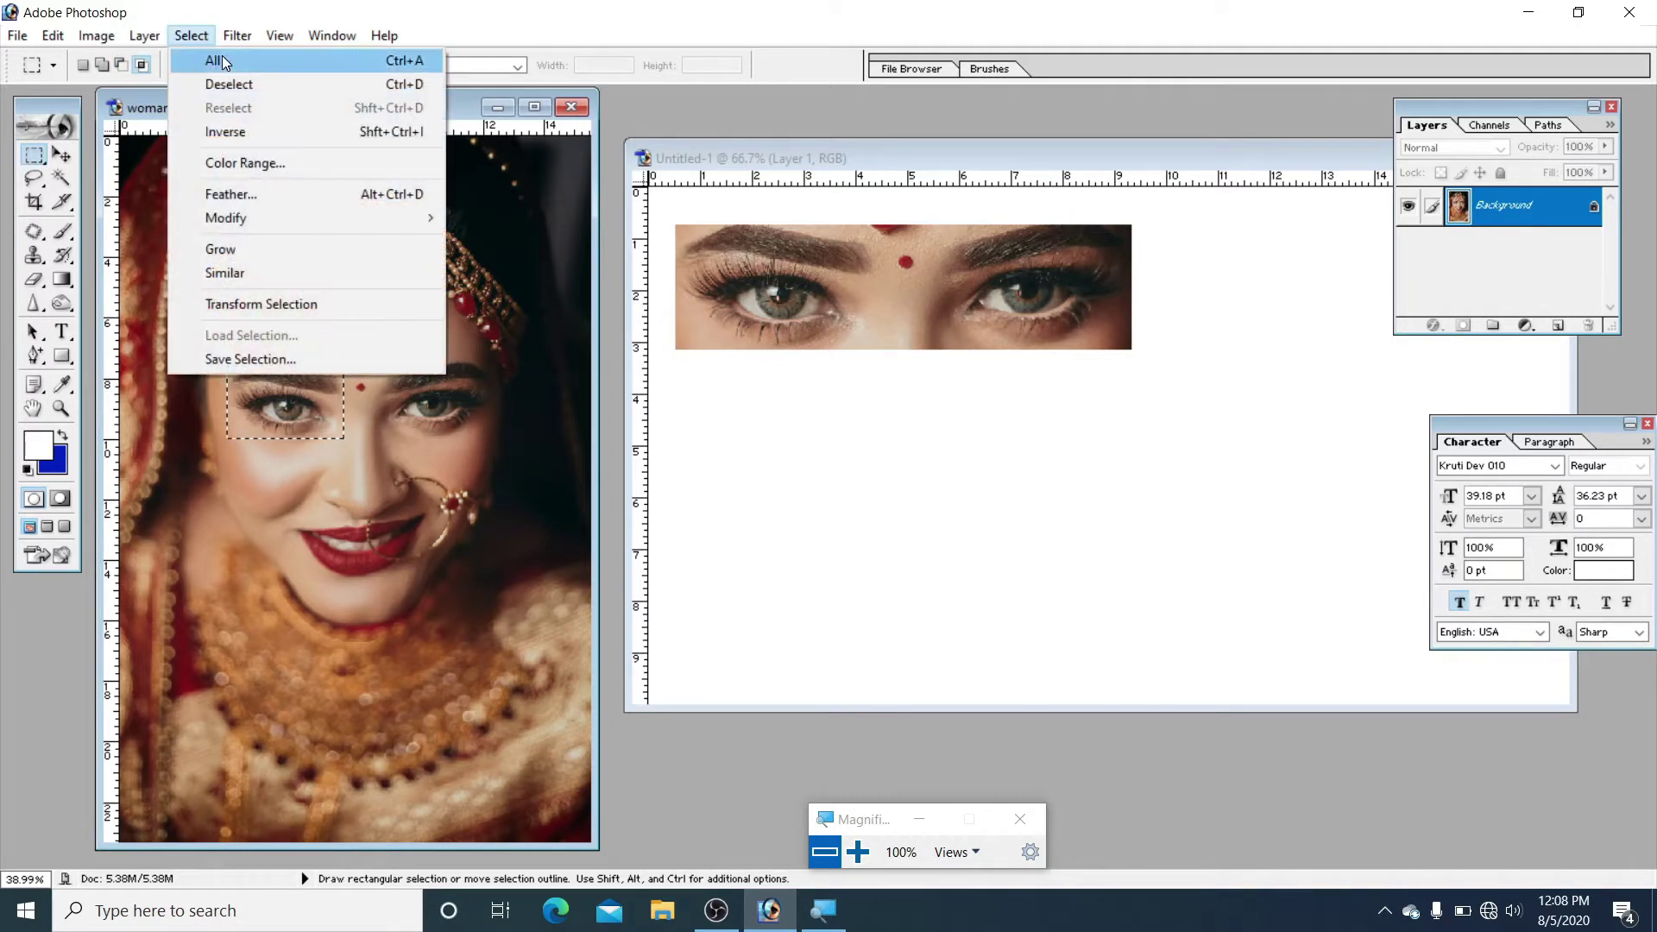
click(253, 83)
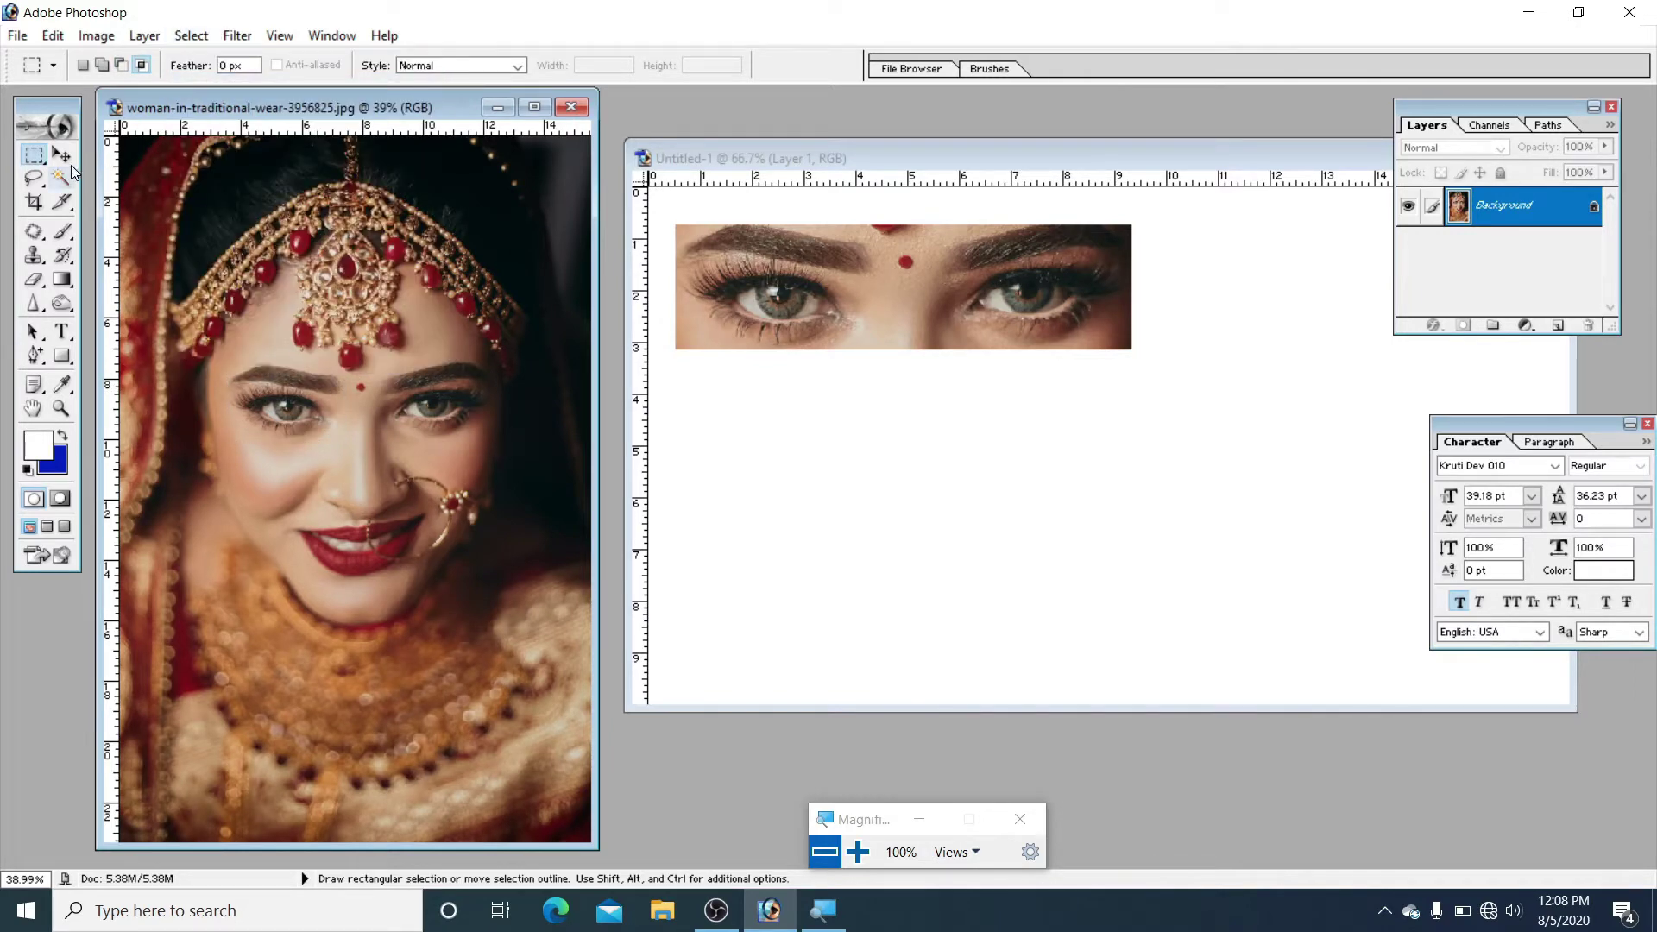
click(229, 66)
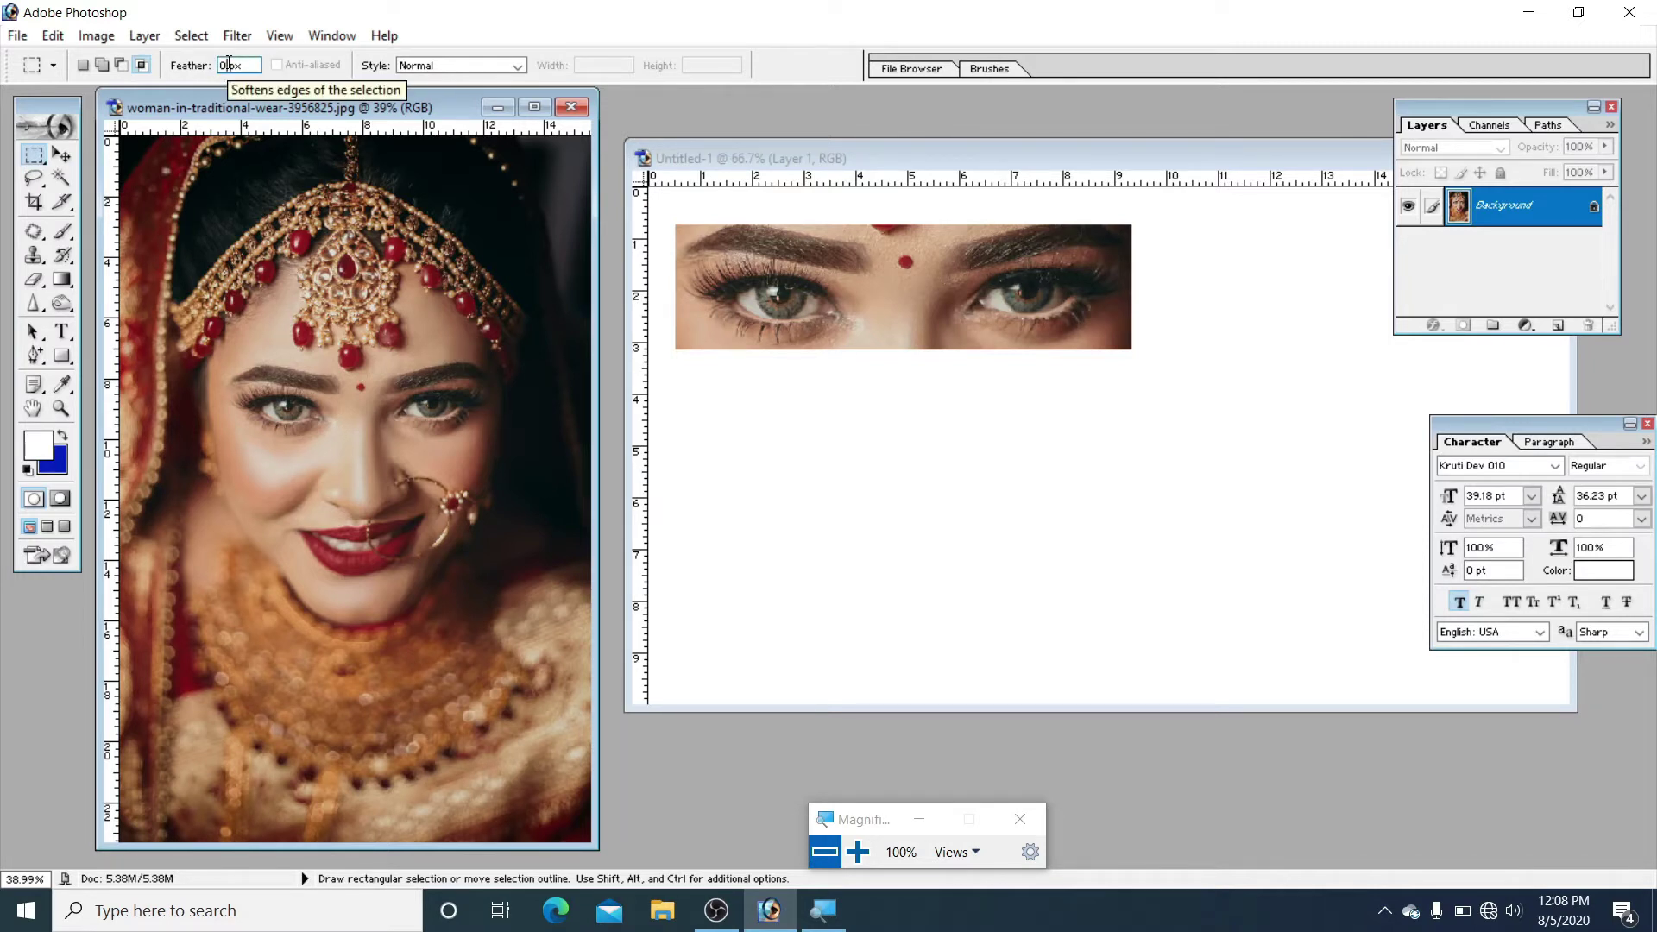
key(BackSpace)
text(3)
key(Return)
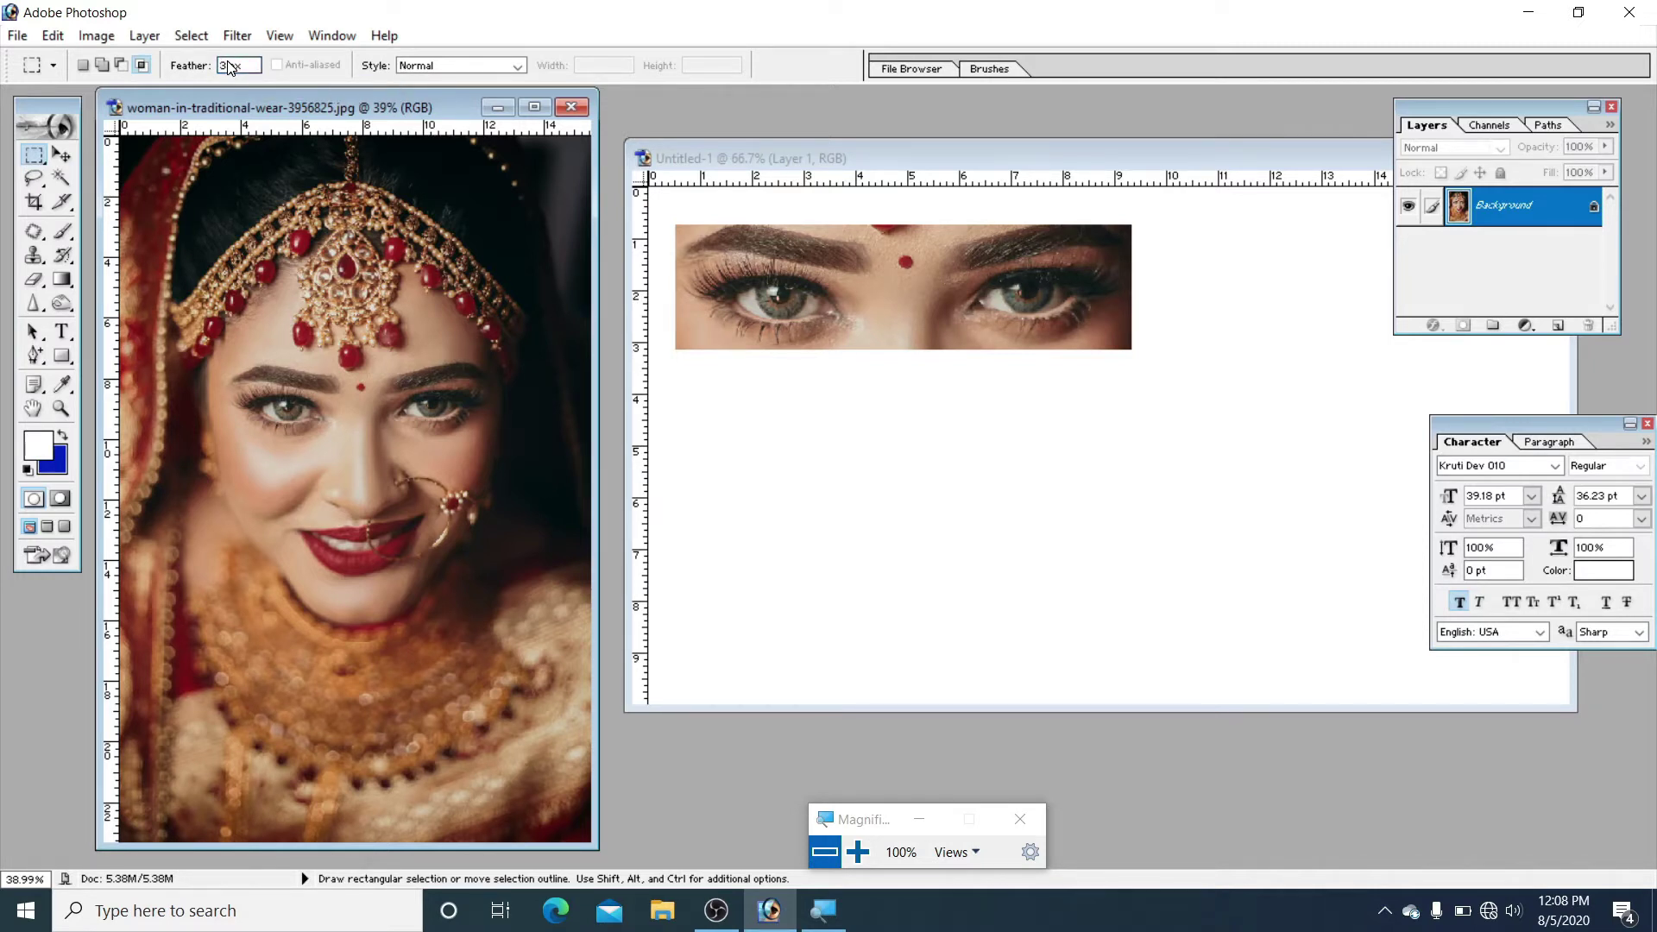
click(173, 209)
drag(416, 440, 495, 451)
click(61, 154)
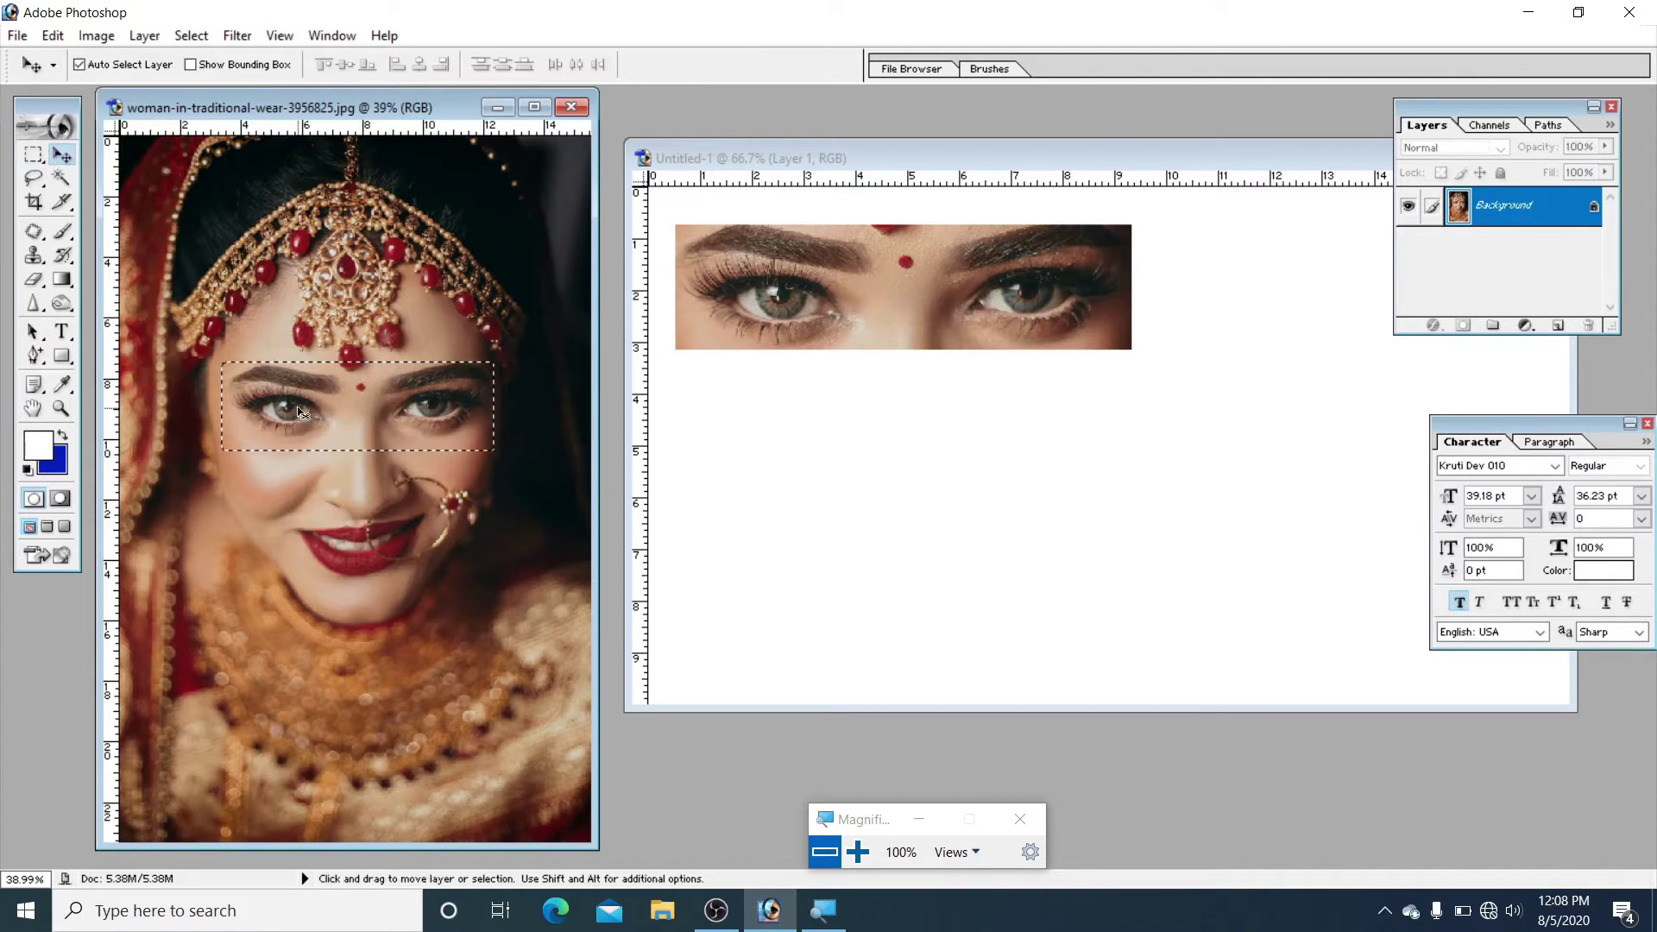
Step: Drag the feathered eye strip into Untitled-1 as Layer 2
mouse_move(301, 427)
mouse_down()
mouse_move(725, 513)
mouse_move(850, 474)
mouse_up()
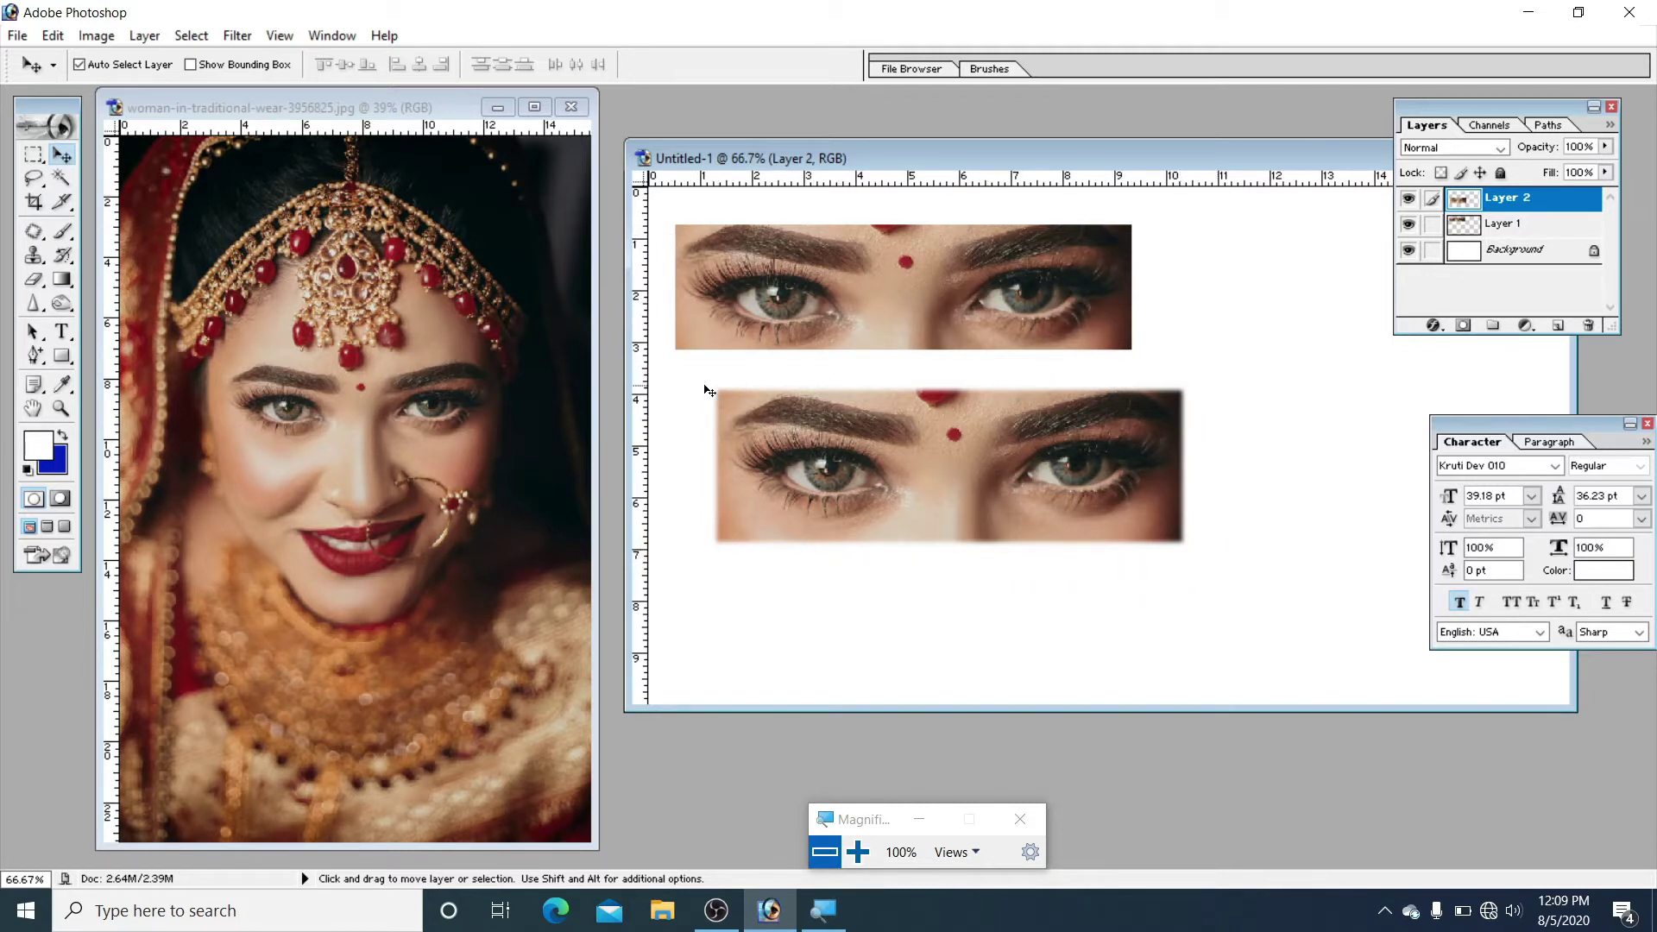
click(34, 155)
Step: Set the marquee feather amount to 10 px
click(223, 66)
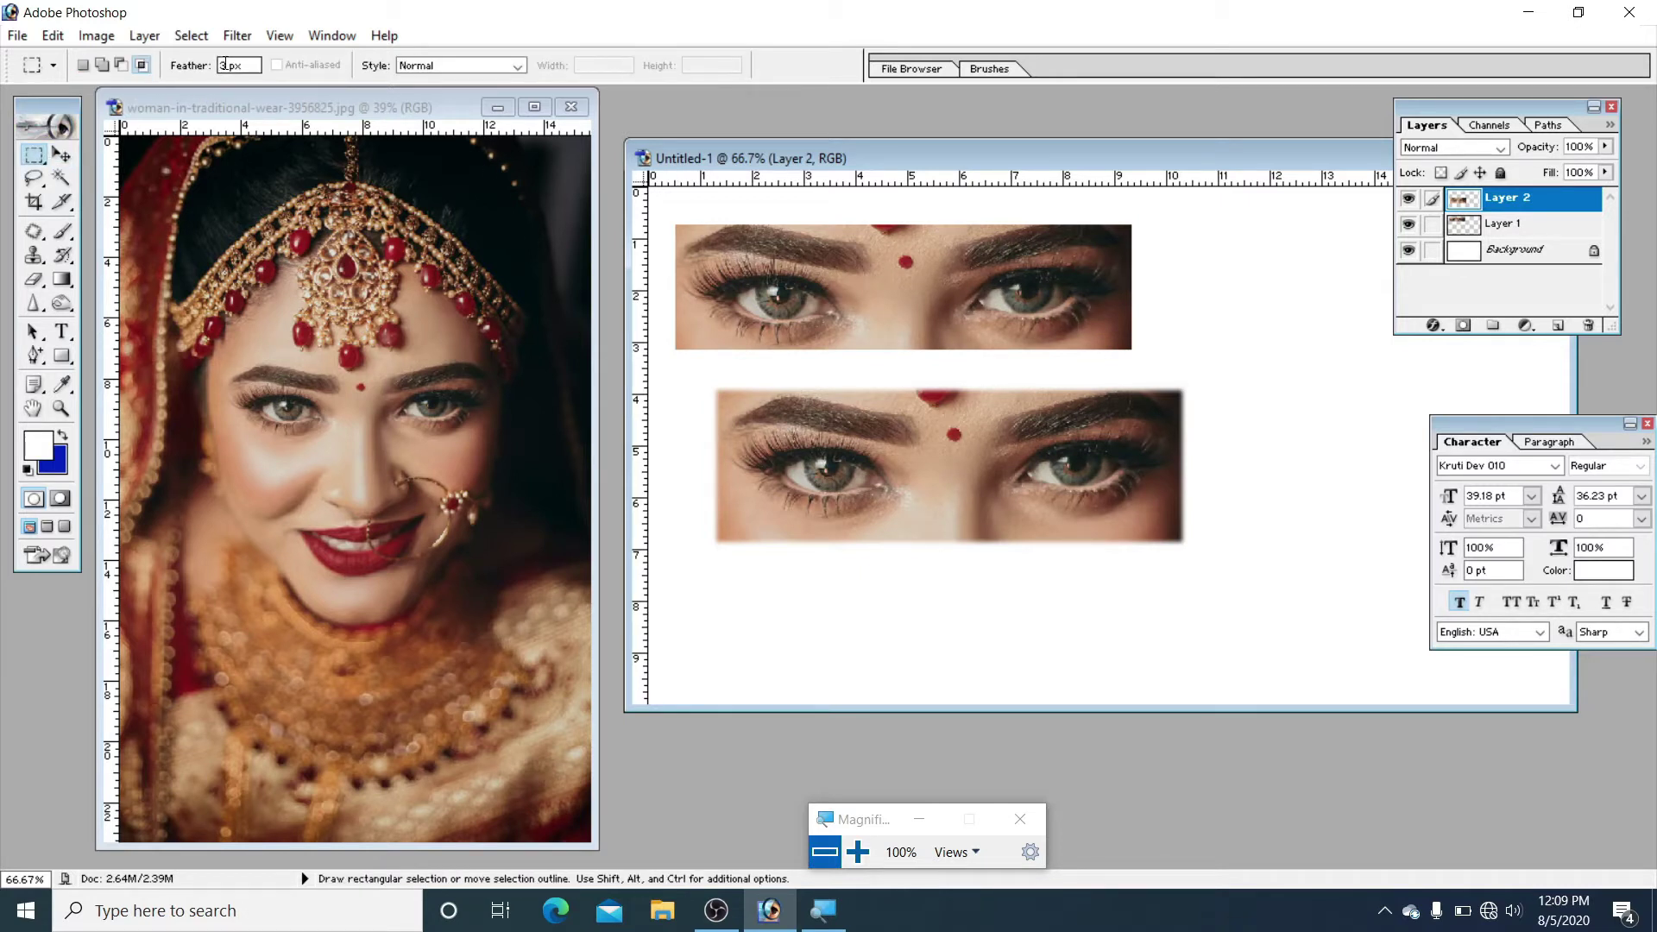
key(BackSpace)
text(10)
key(Return)
Step: Select the eyes with a 10 px feathered rectangle and drag them into Untitled-1 as a third strip
drag(221, 362, 494, 450)
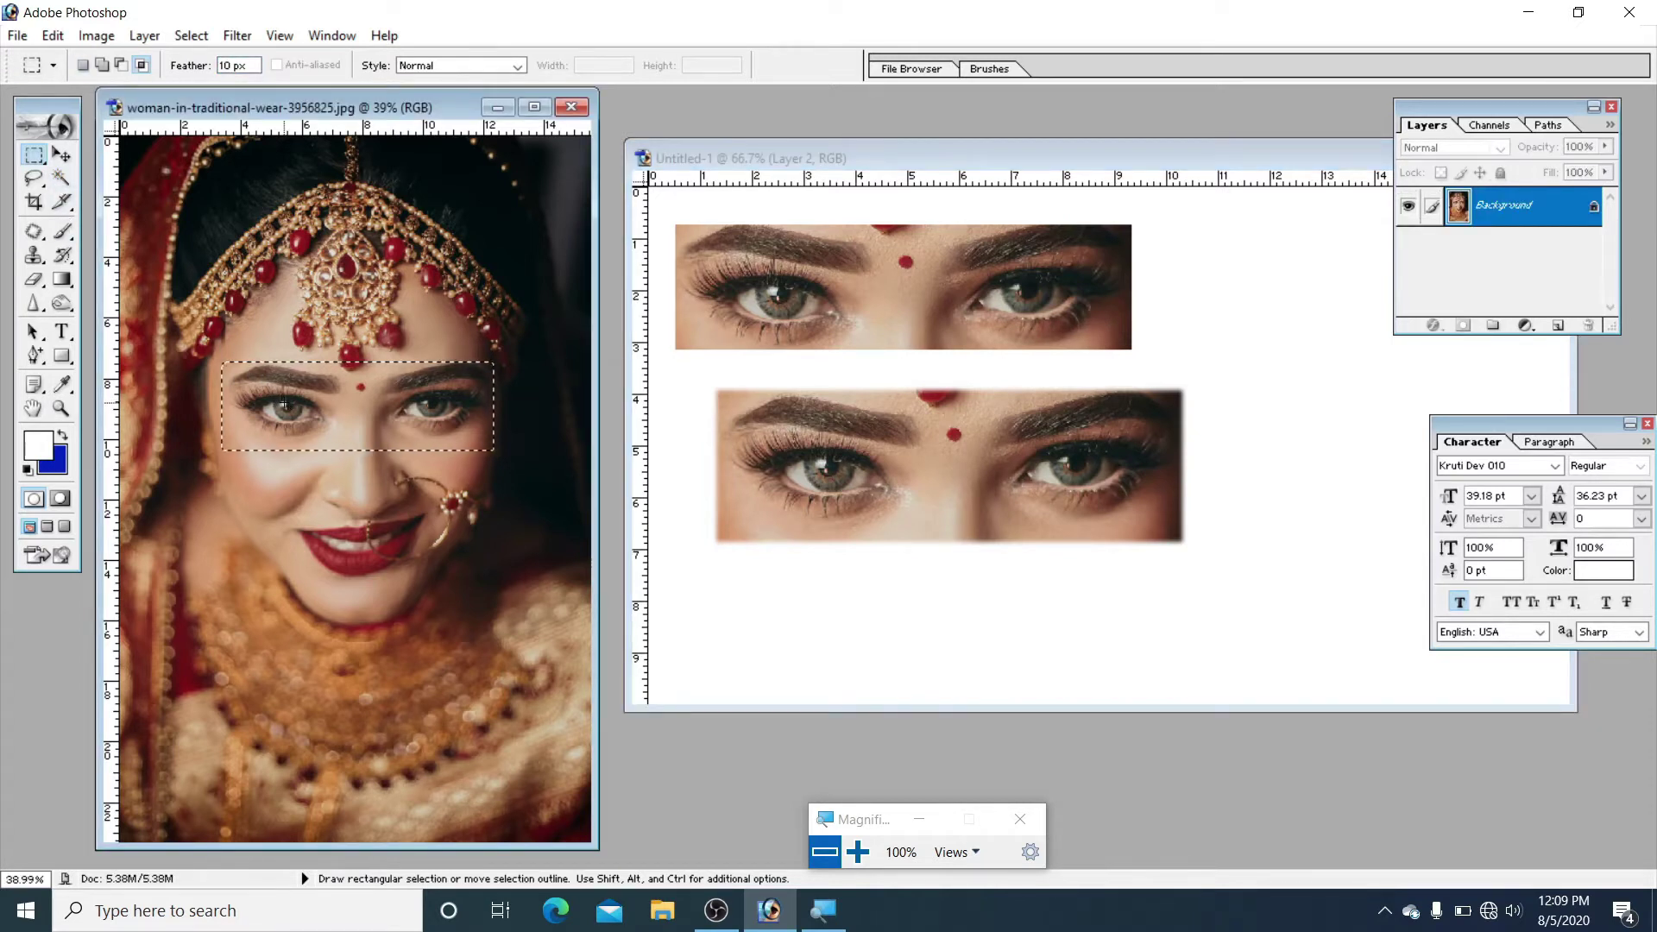
click(190, 35)
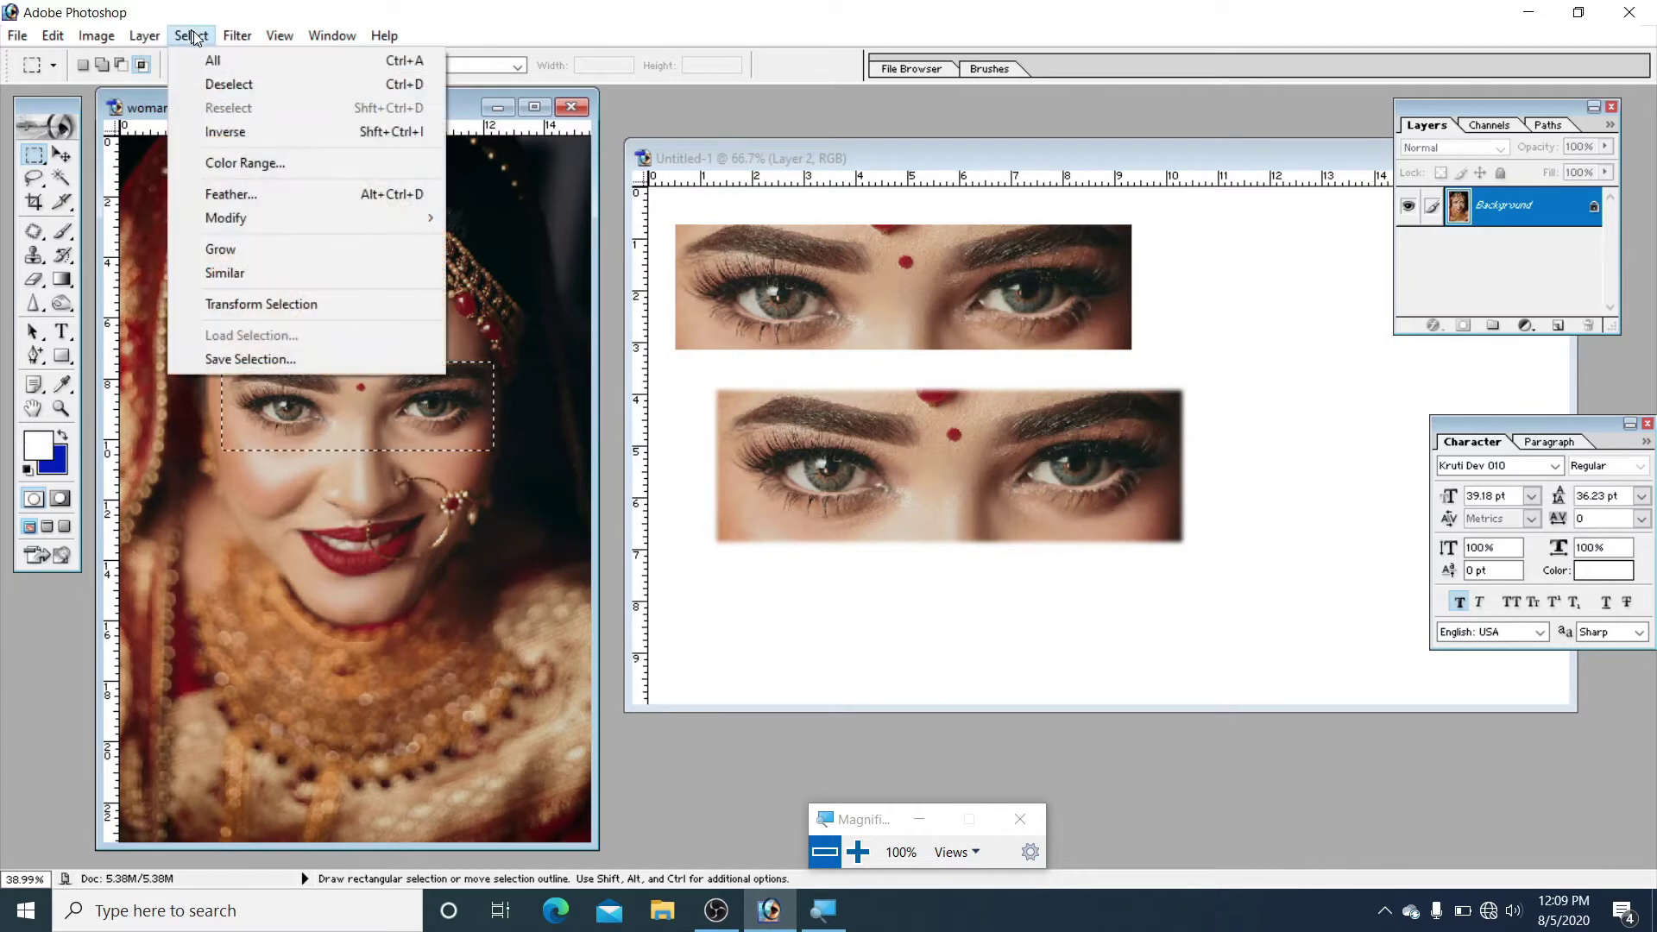
click(254, 86)
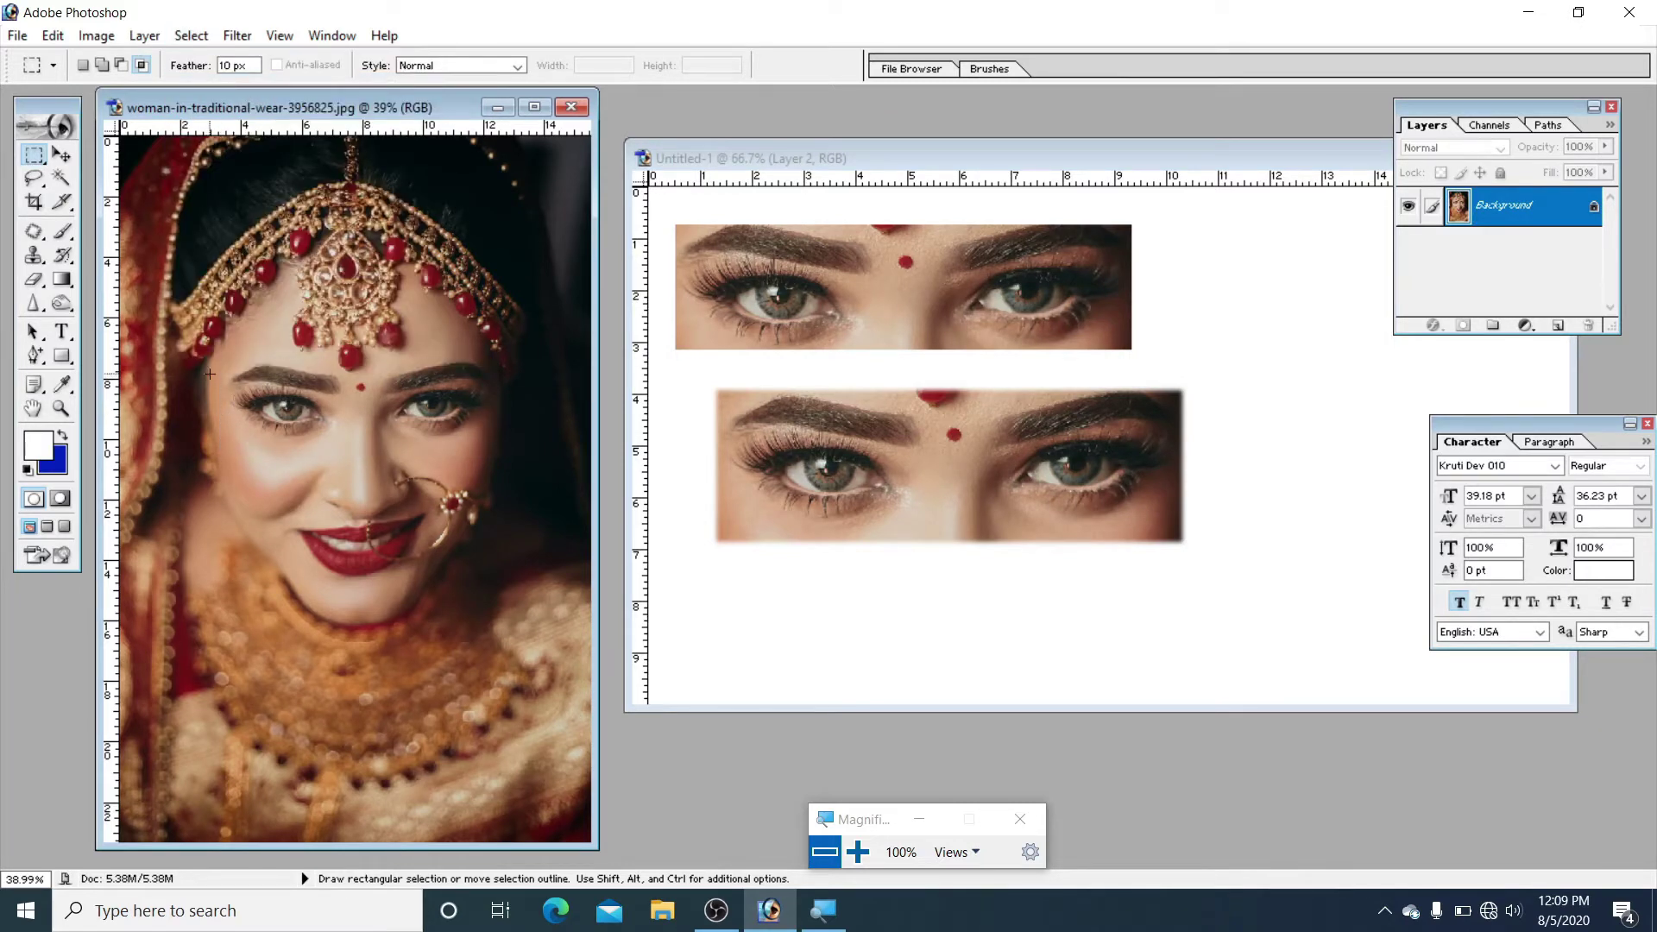
drag(447, 467, 490, 455)
key(v)
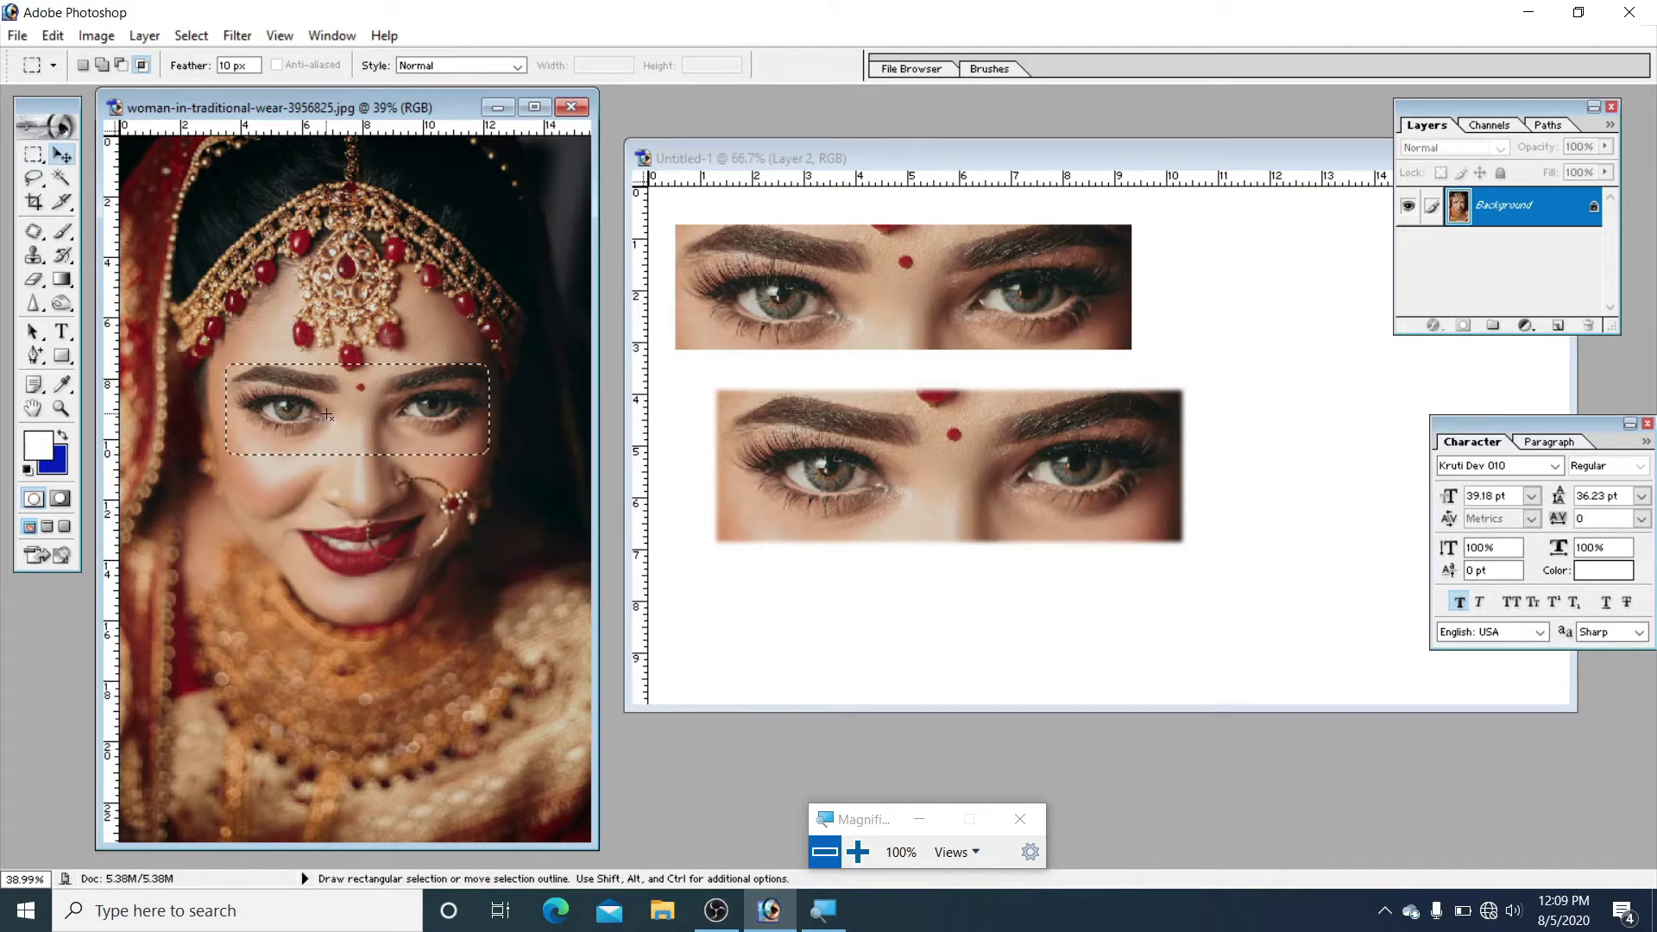
mouse_move(327, 415)
mouse_down()
mouse_move(892, 637)
mouse_move(1229, 320)
mouse_up()
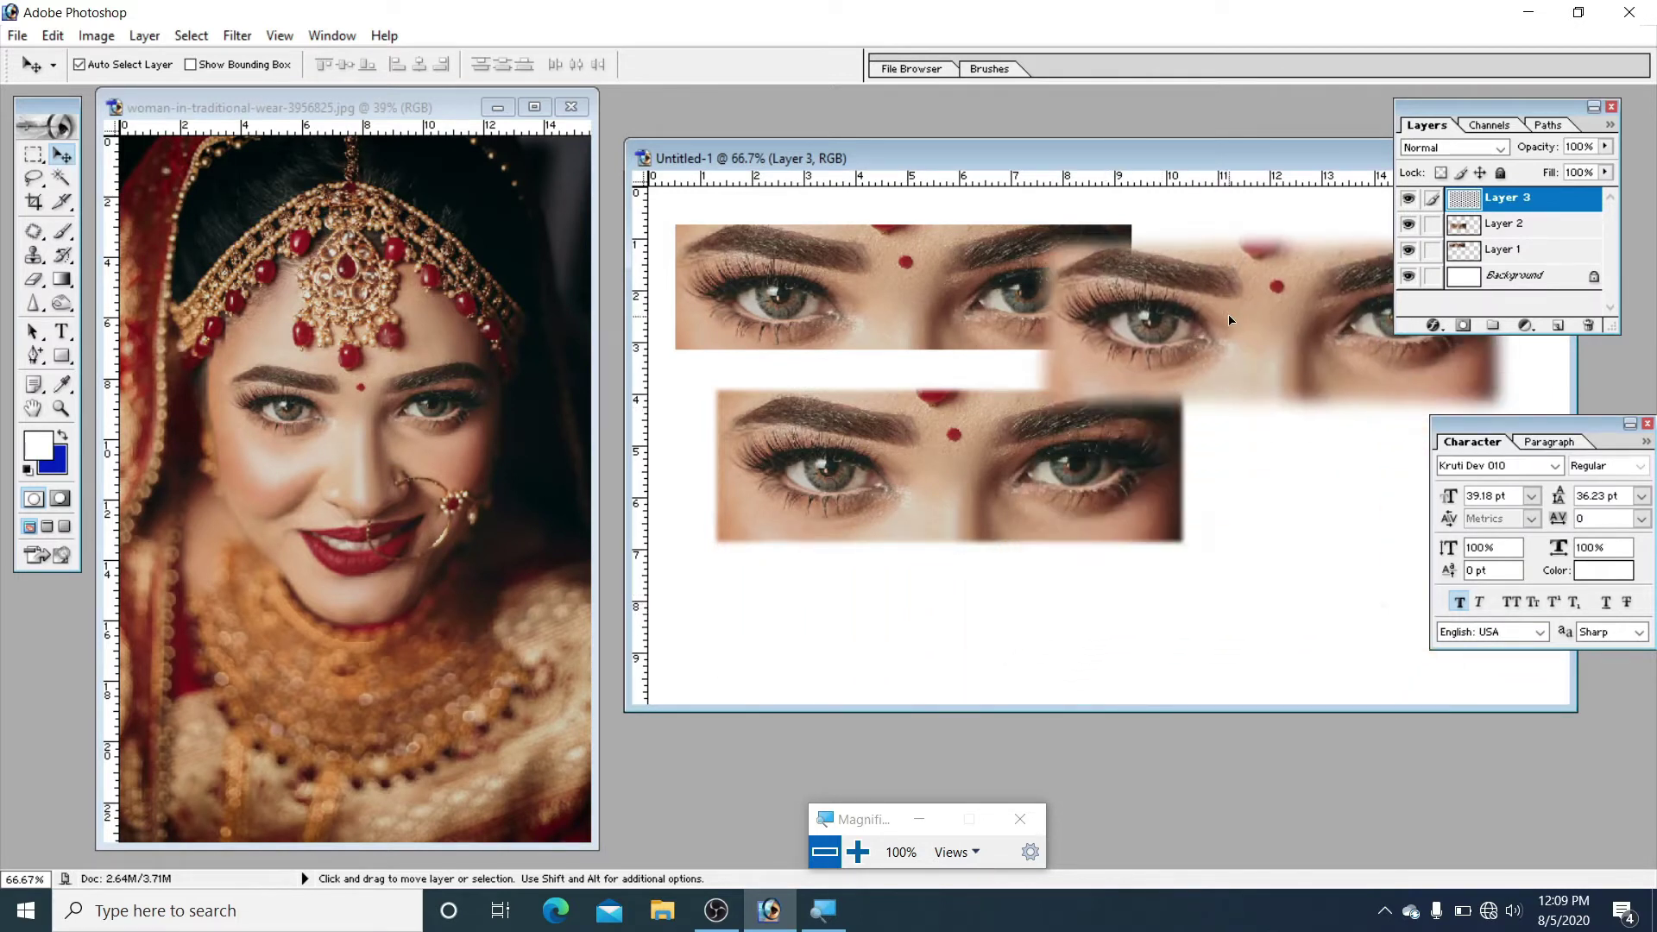
Step: Move the second strip up under the first and the third strip up toward them
drag(1230, 320, 979, 652)
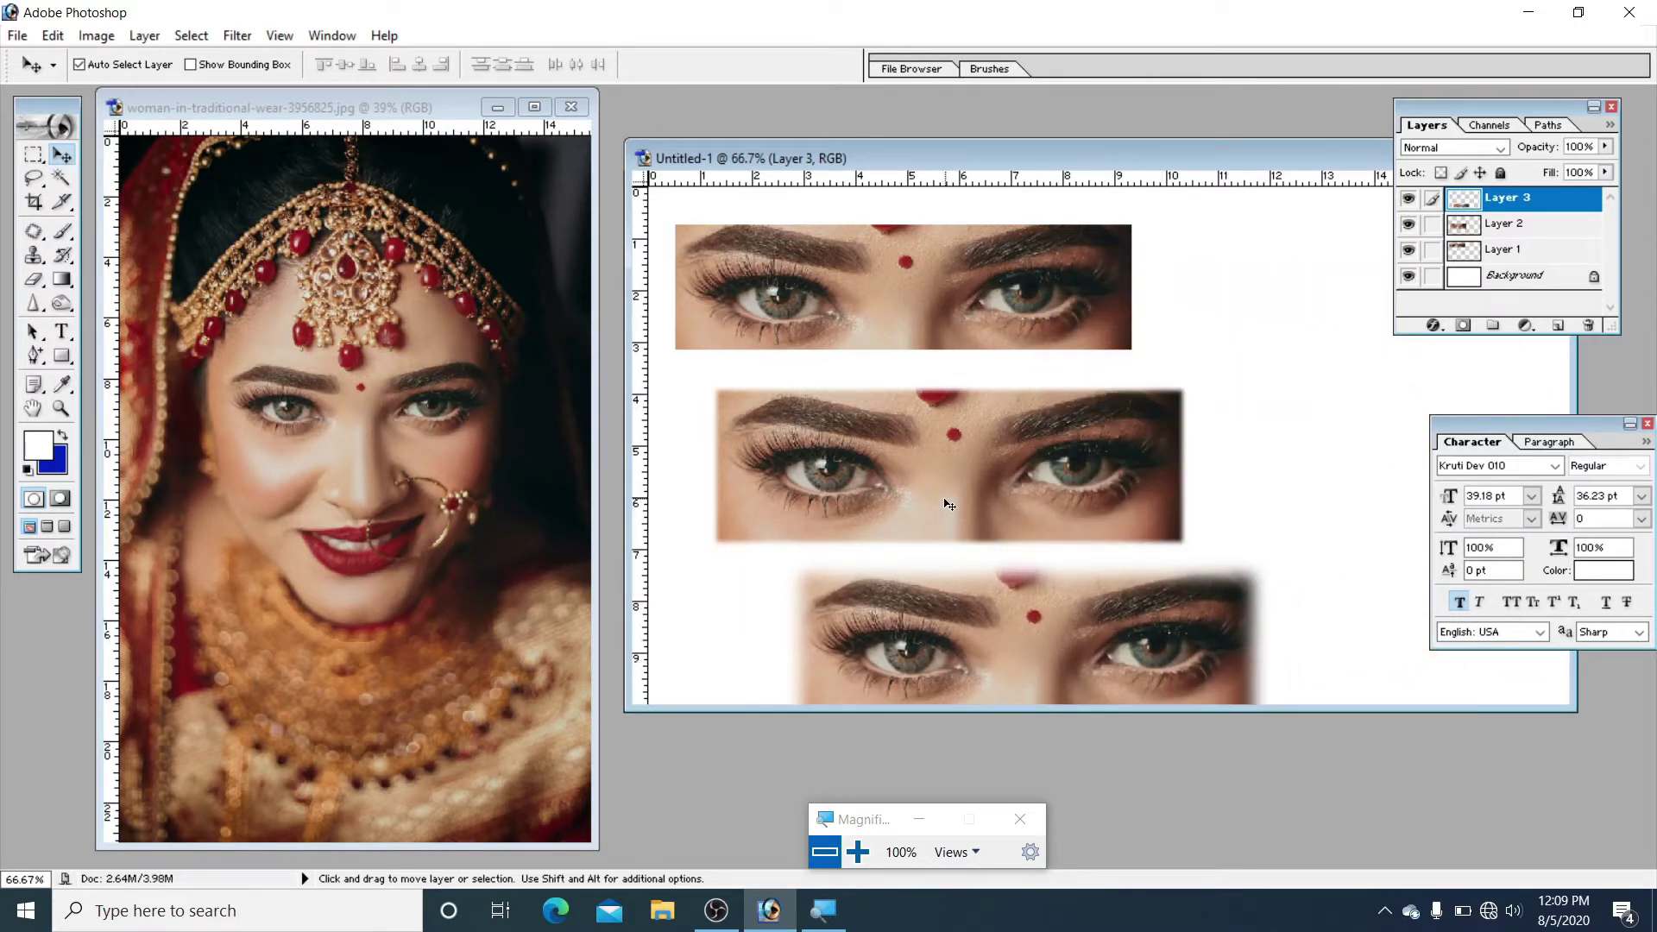
drag(947, 504, 918, 458)
drag(987, 642, 942, 595)
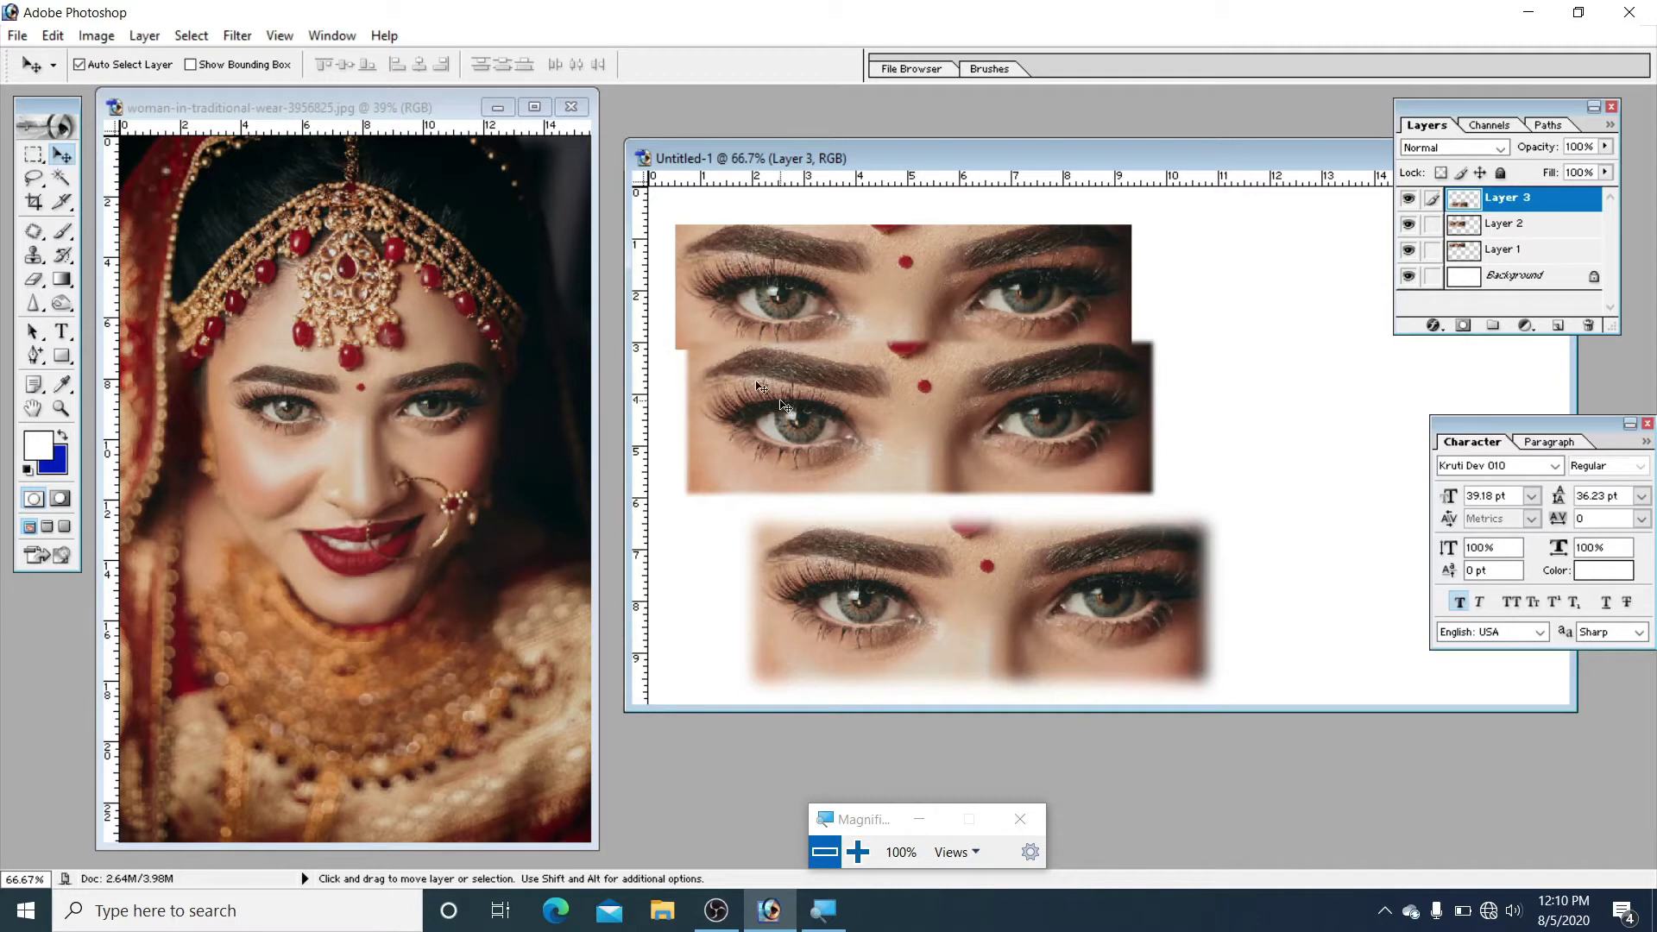
Step: Draw a rectangular selection around the bride's eyes and reset colours to black and white
click(28, 159)
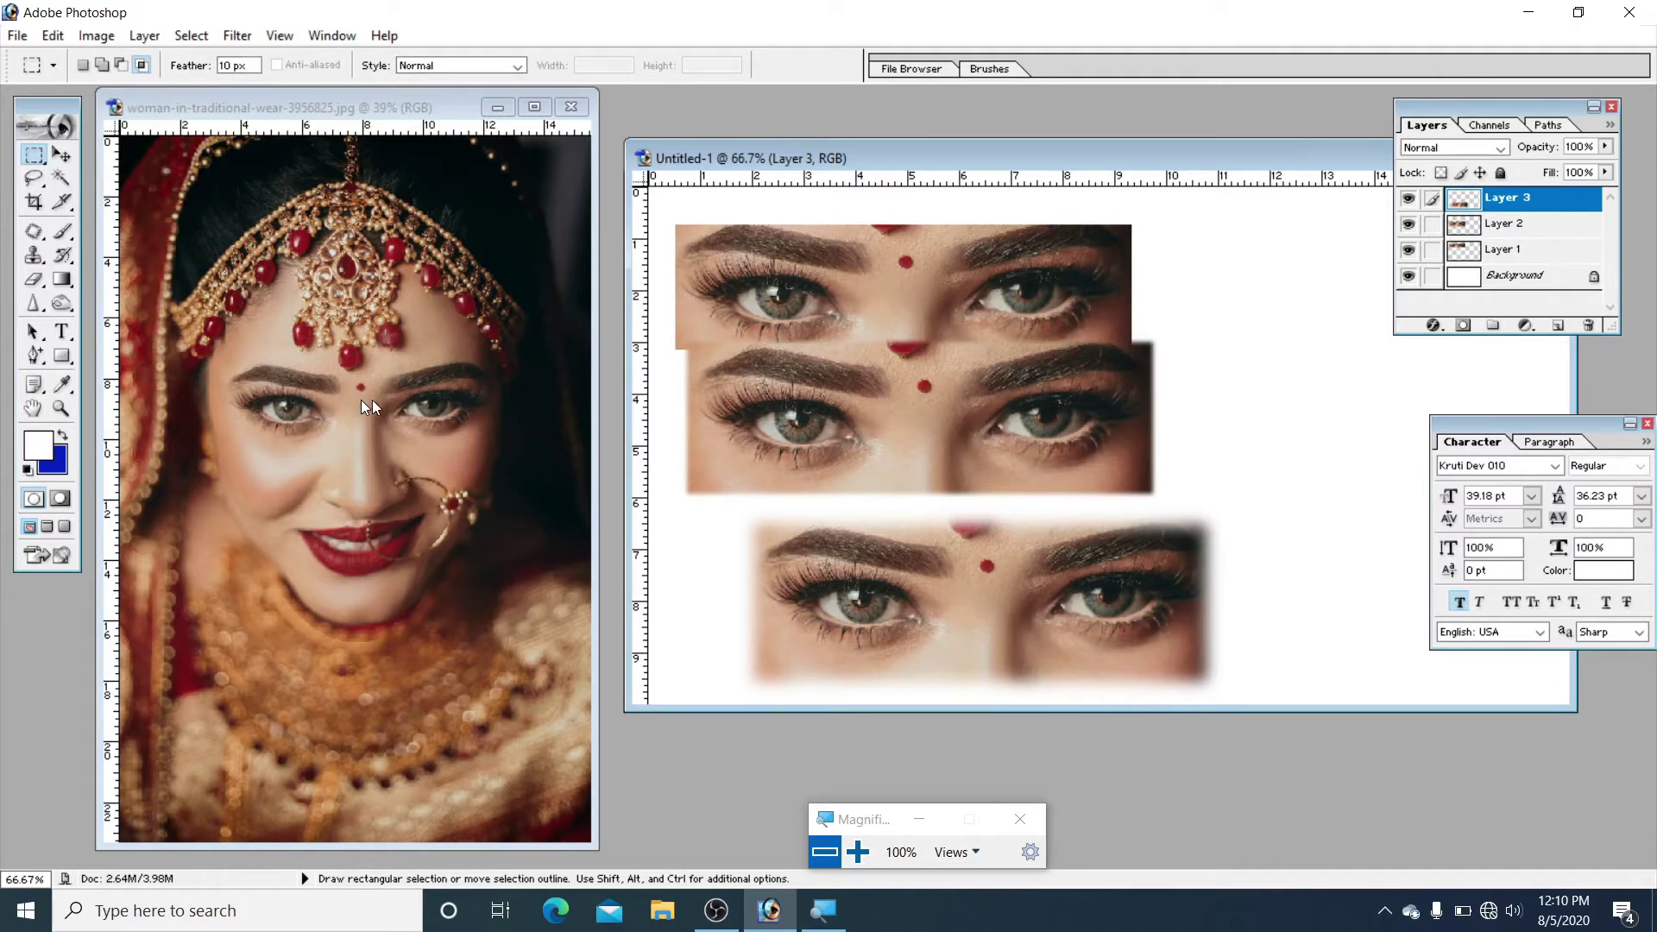
click(238, 397)
drag(227, 363, 489, 454)
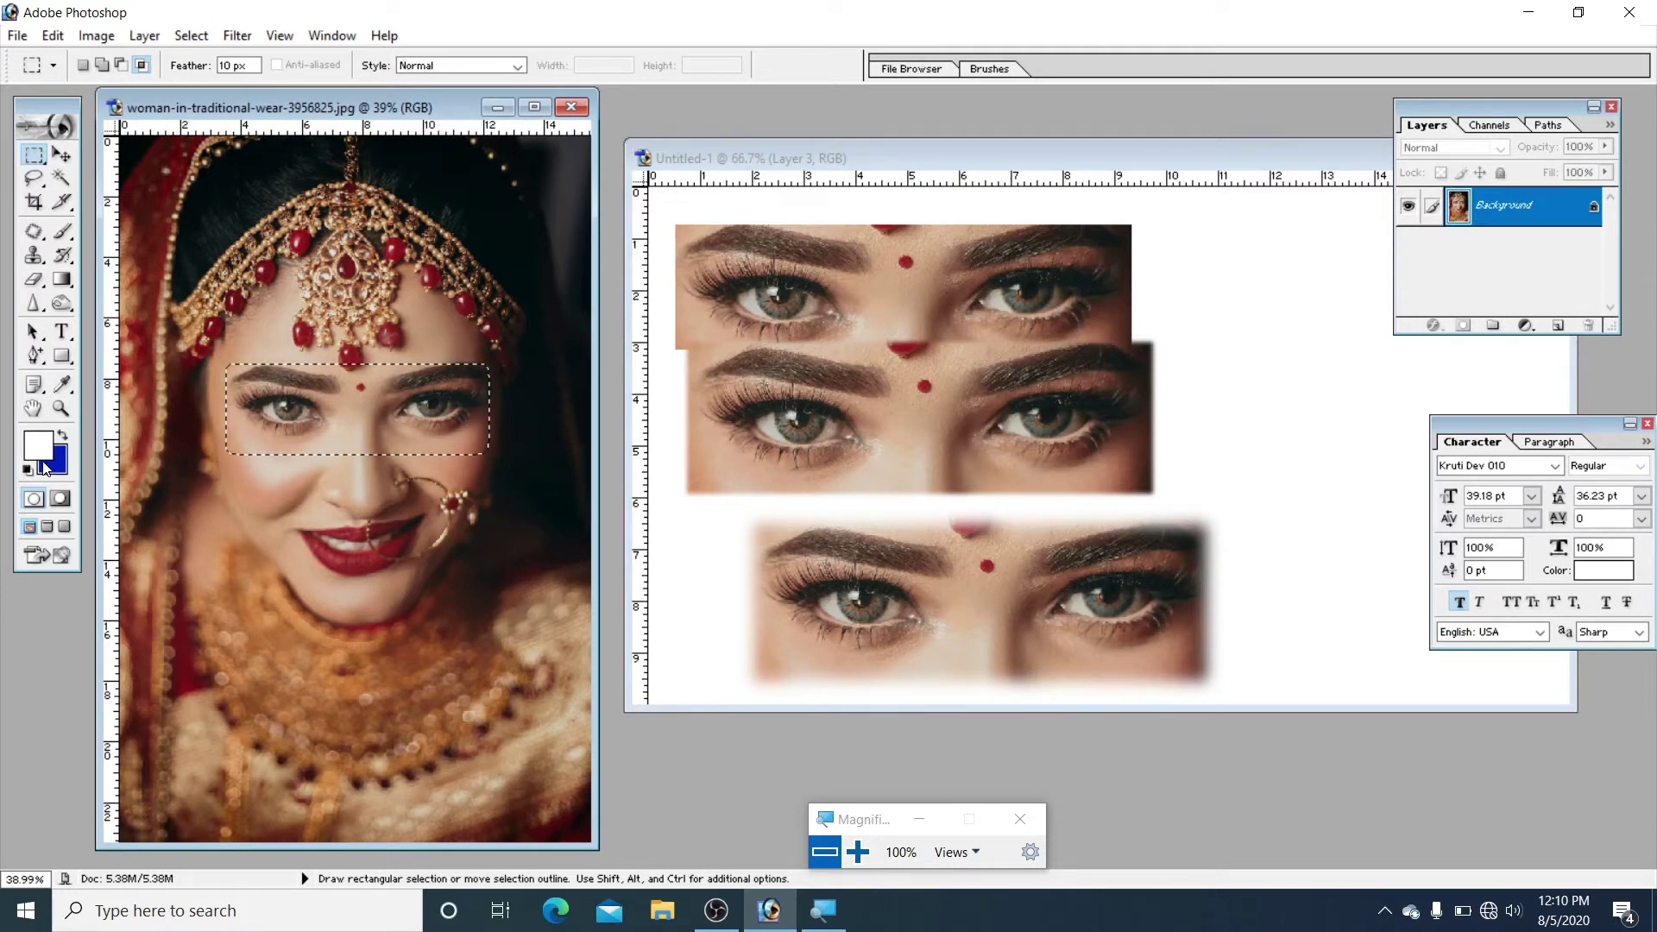
key(d)
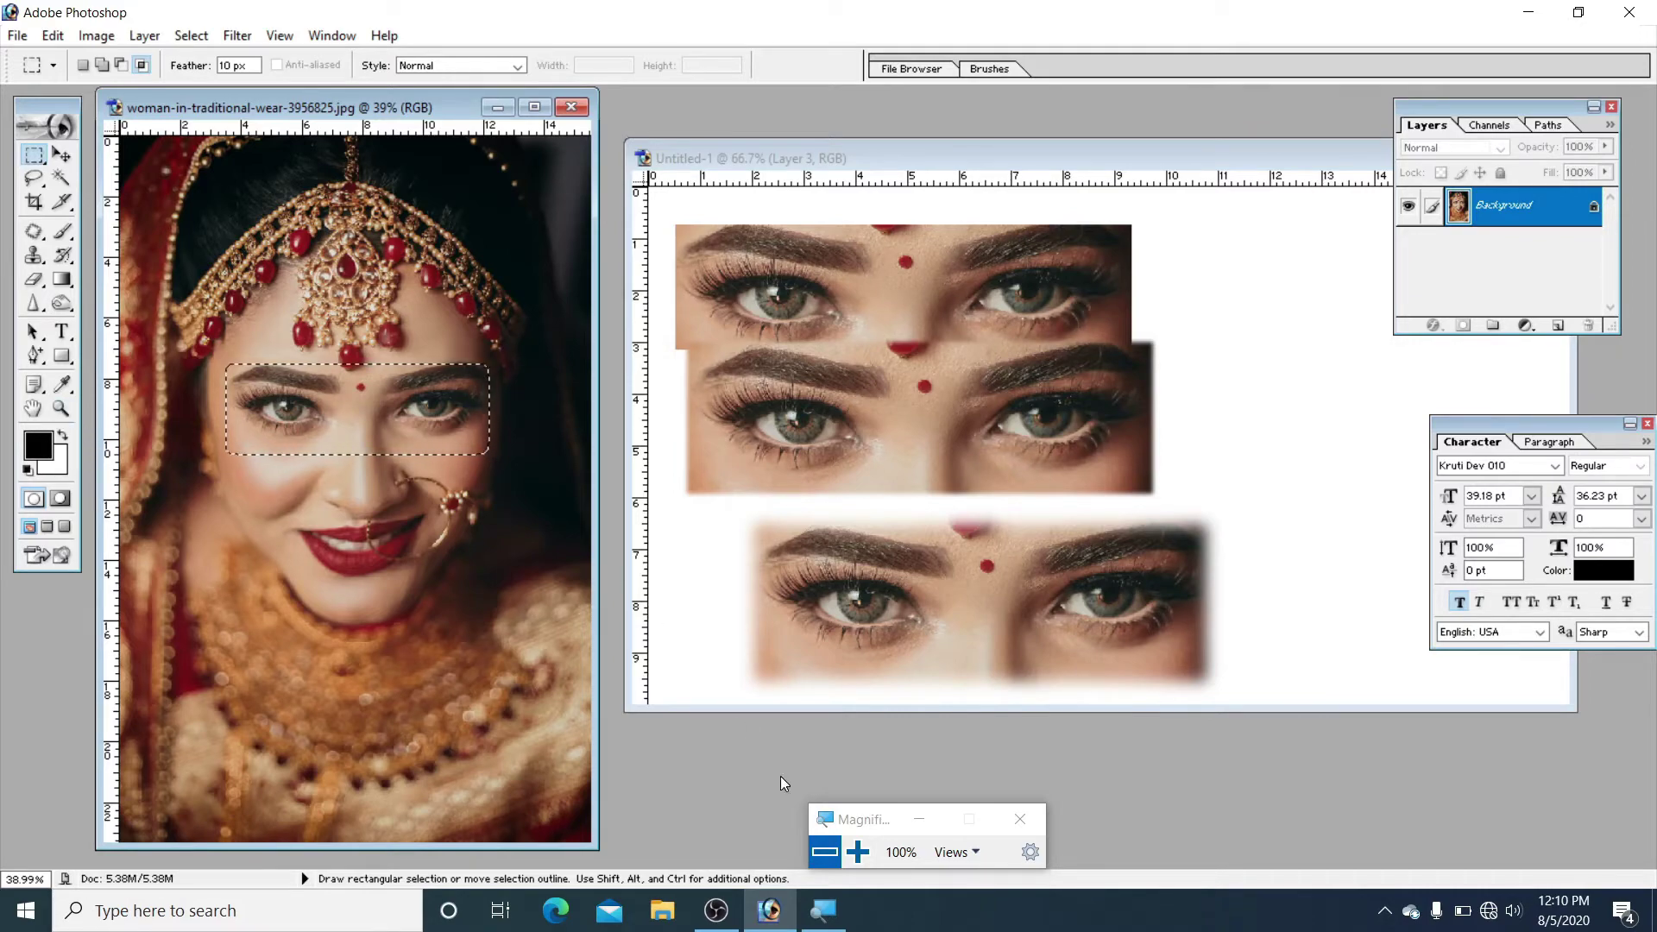
Step: Fill the eye selection with white, then black, and undo both fills
click(857, 852)
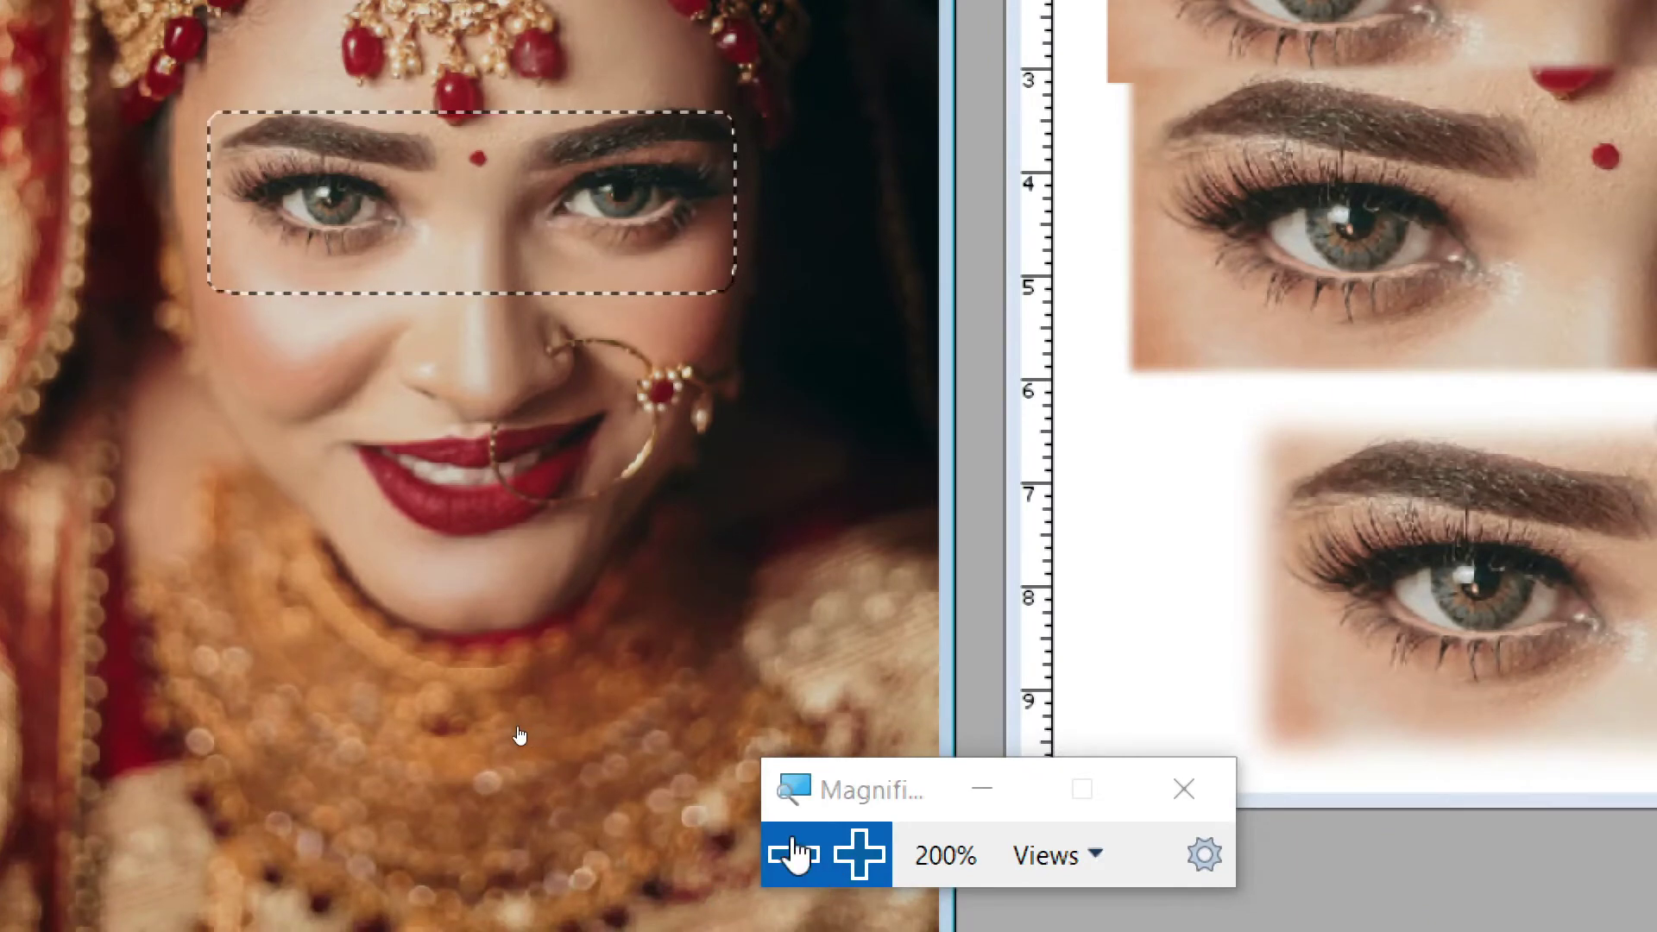
click(794, 854)
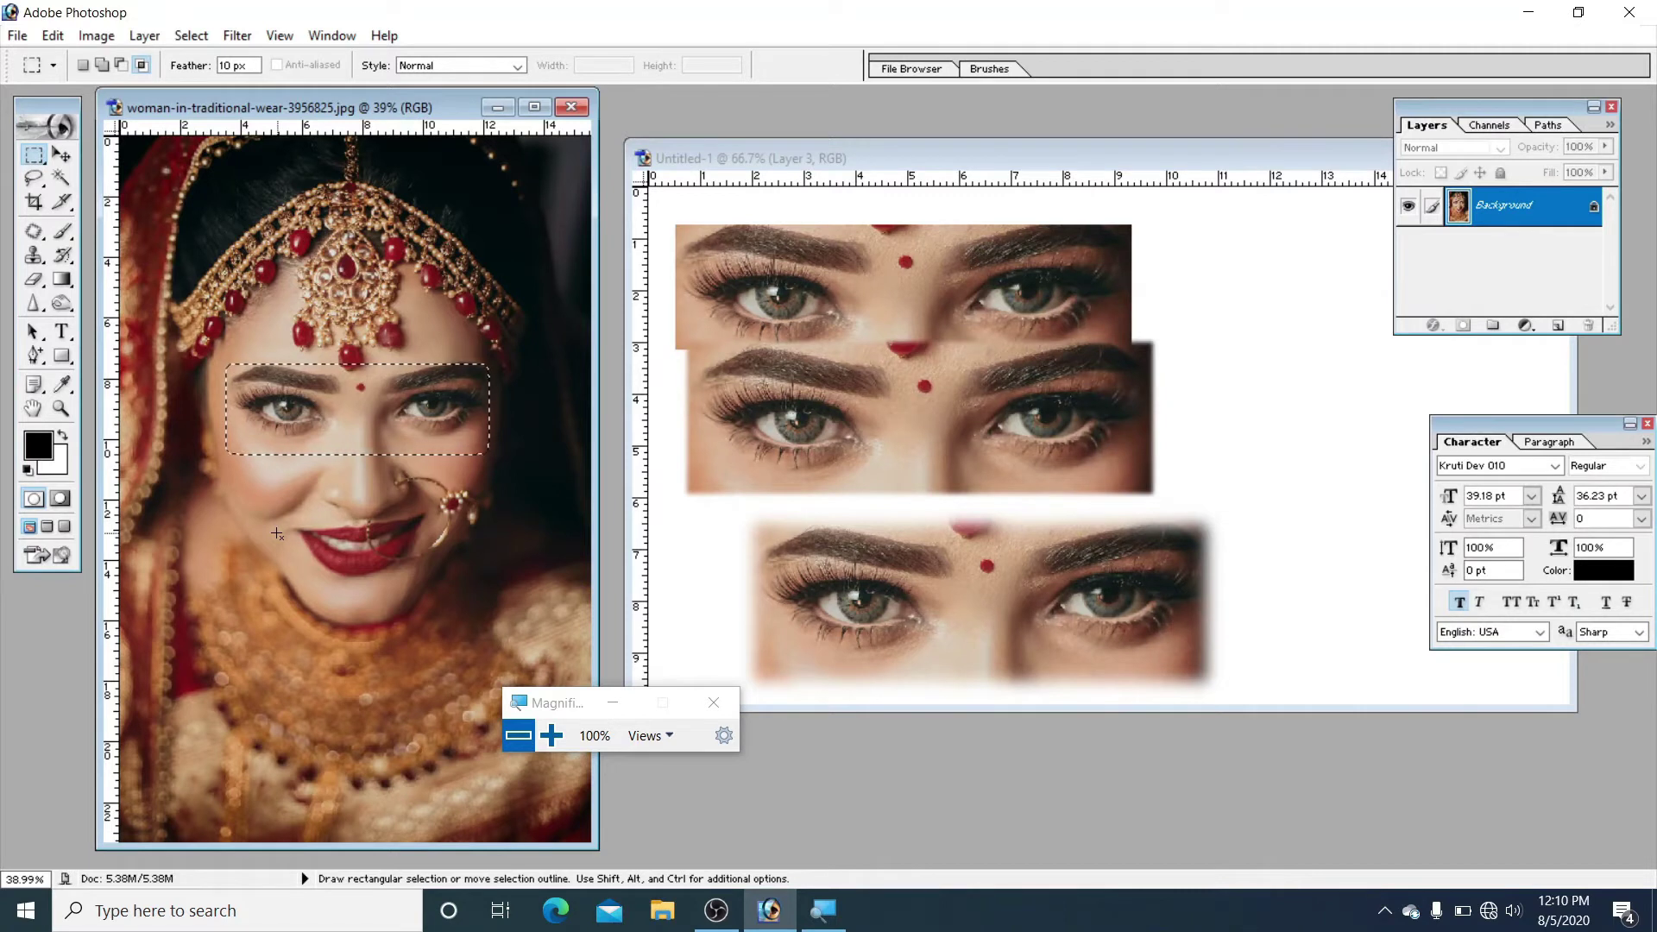
key(ctrl)
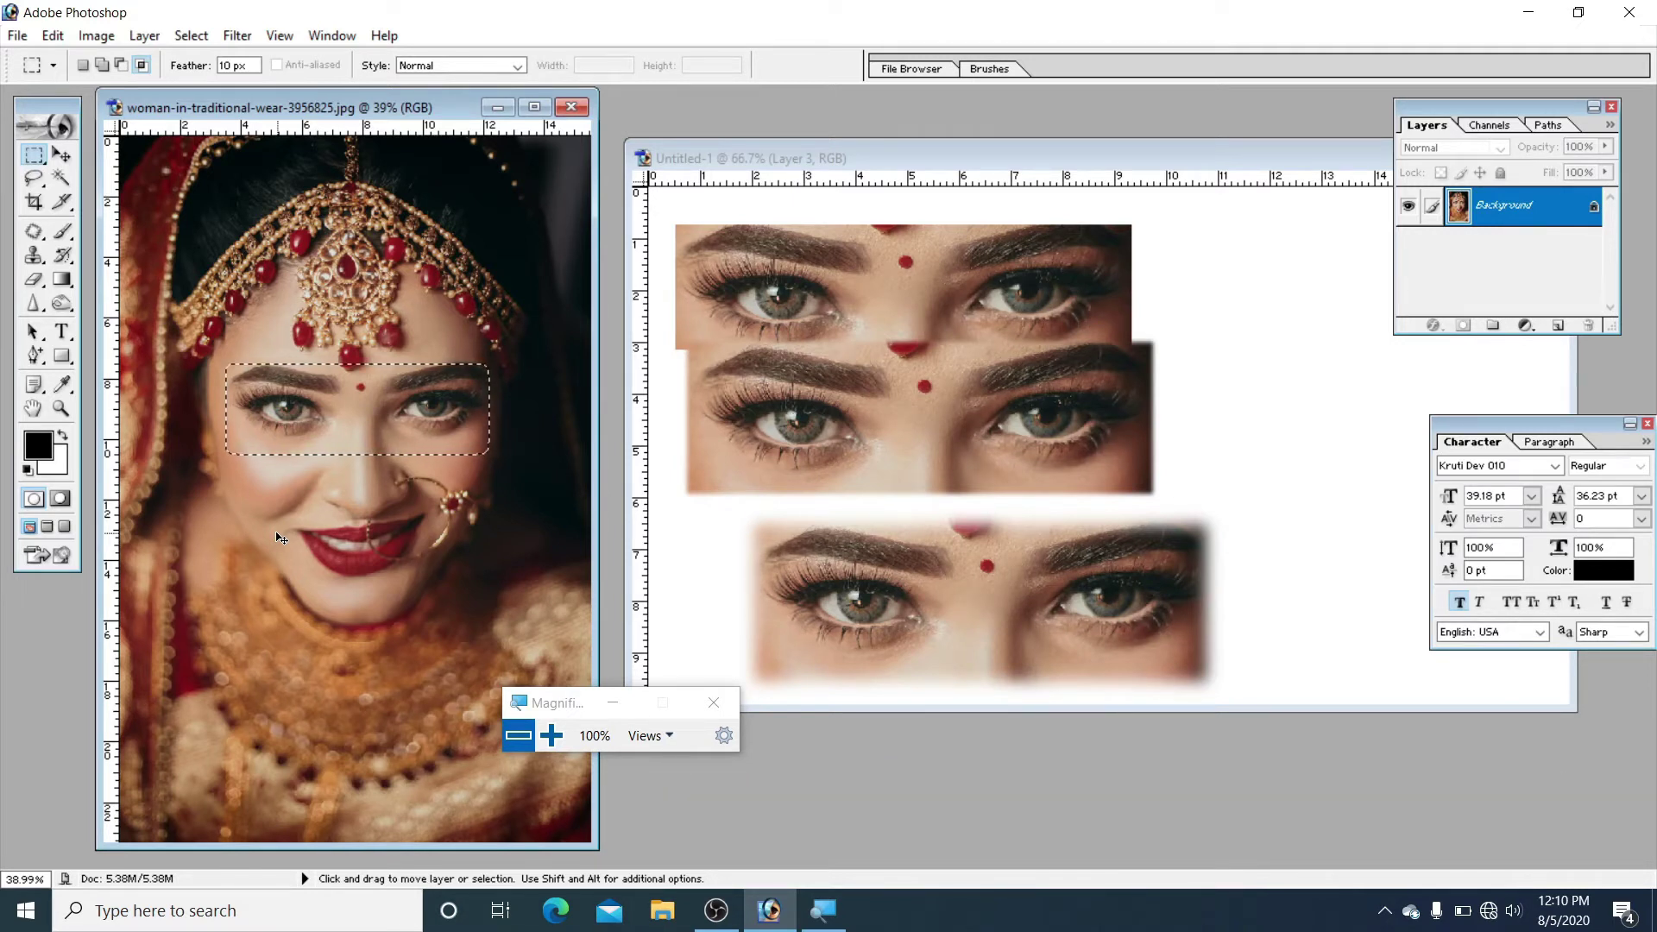
key(ctrl+BackSpace)
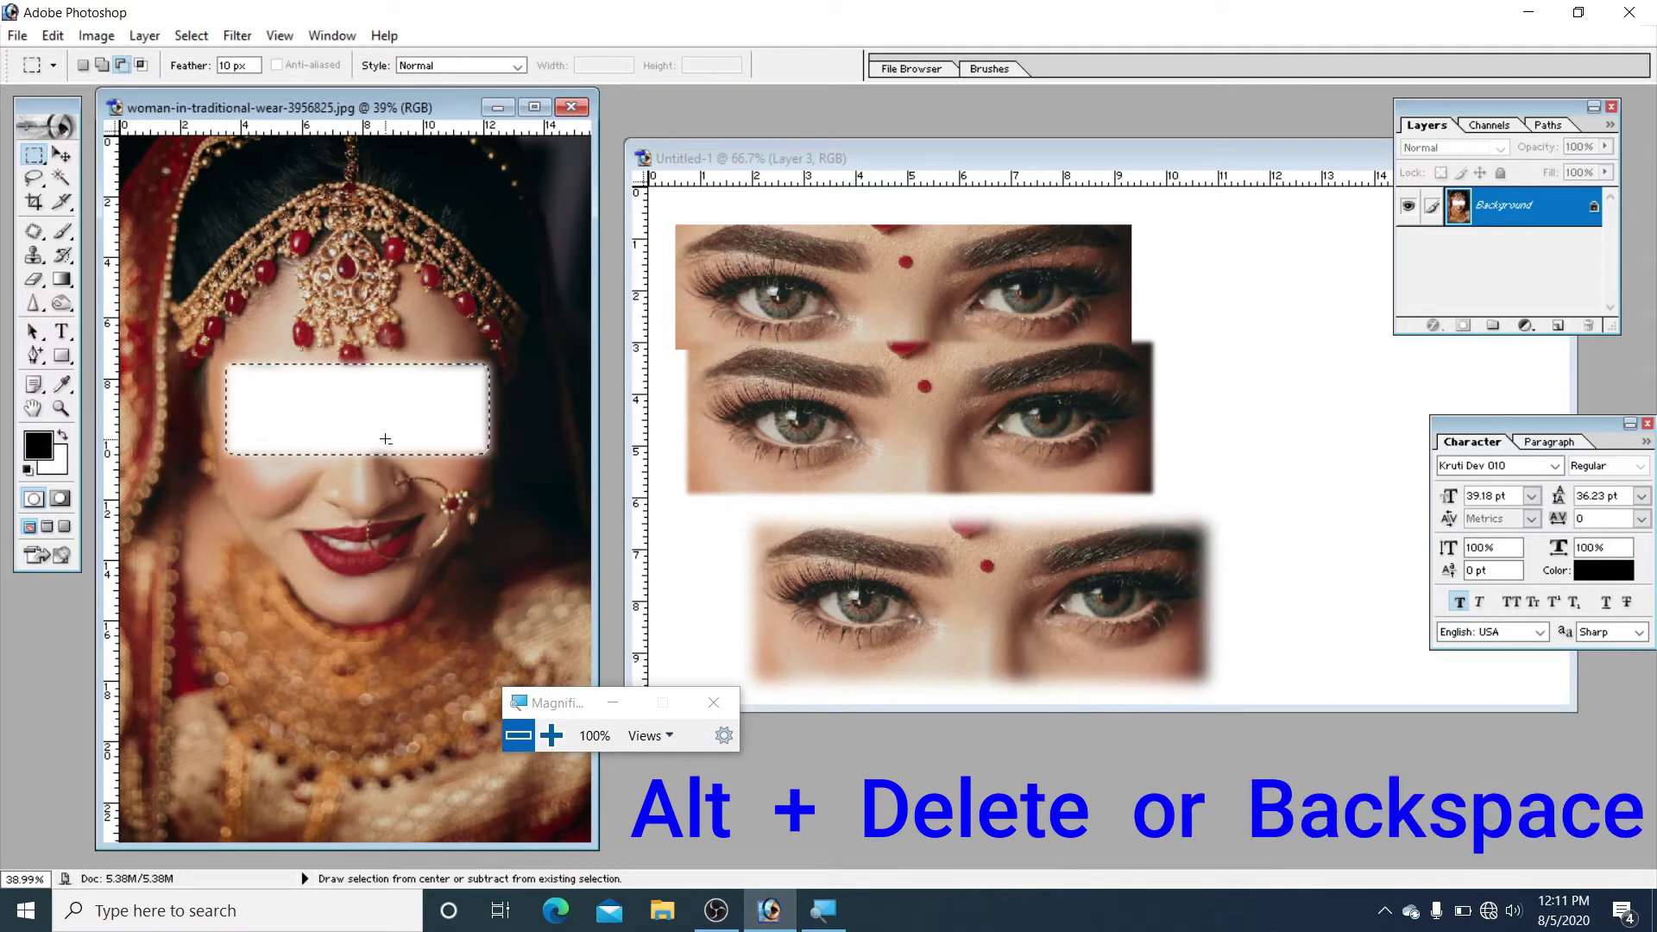
key(alt+Delete)
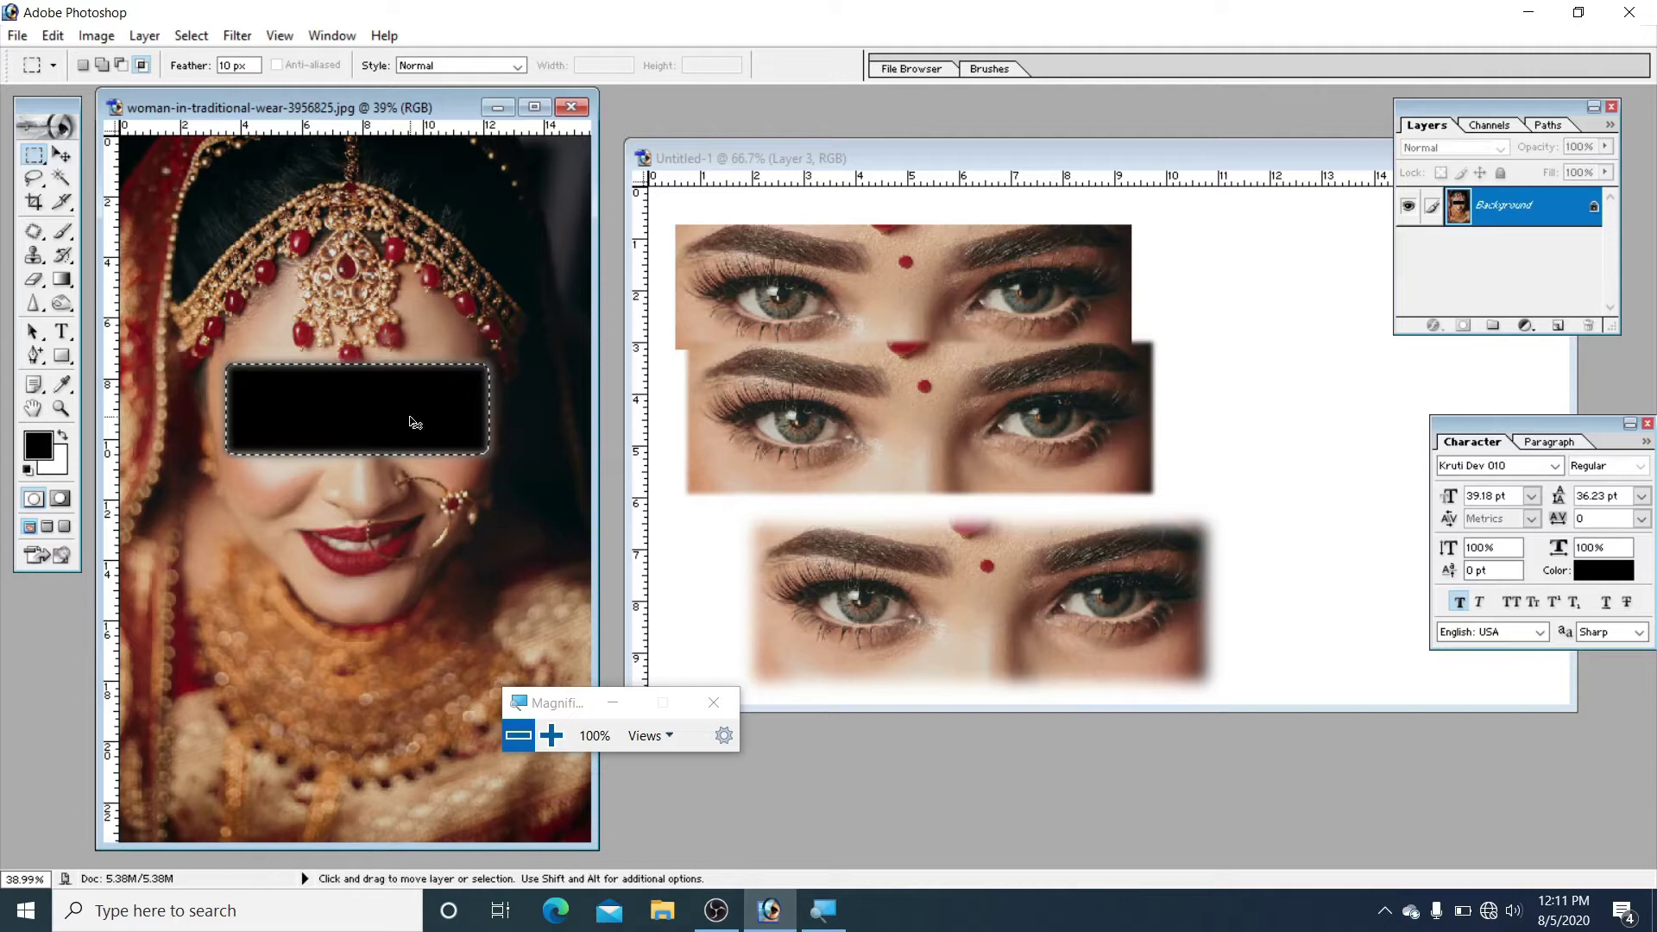
key(ctrl+alt+z)
key(ctrl+alt+z)
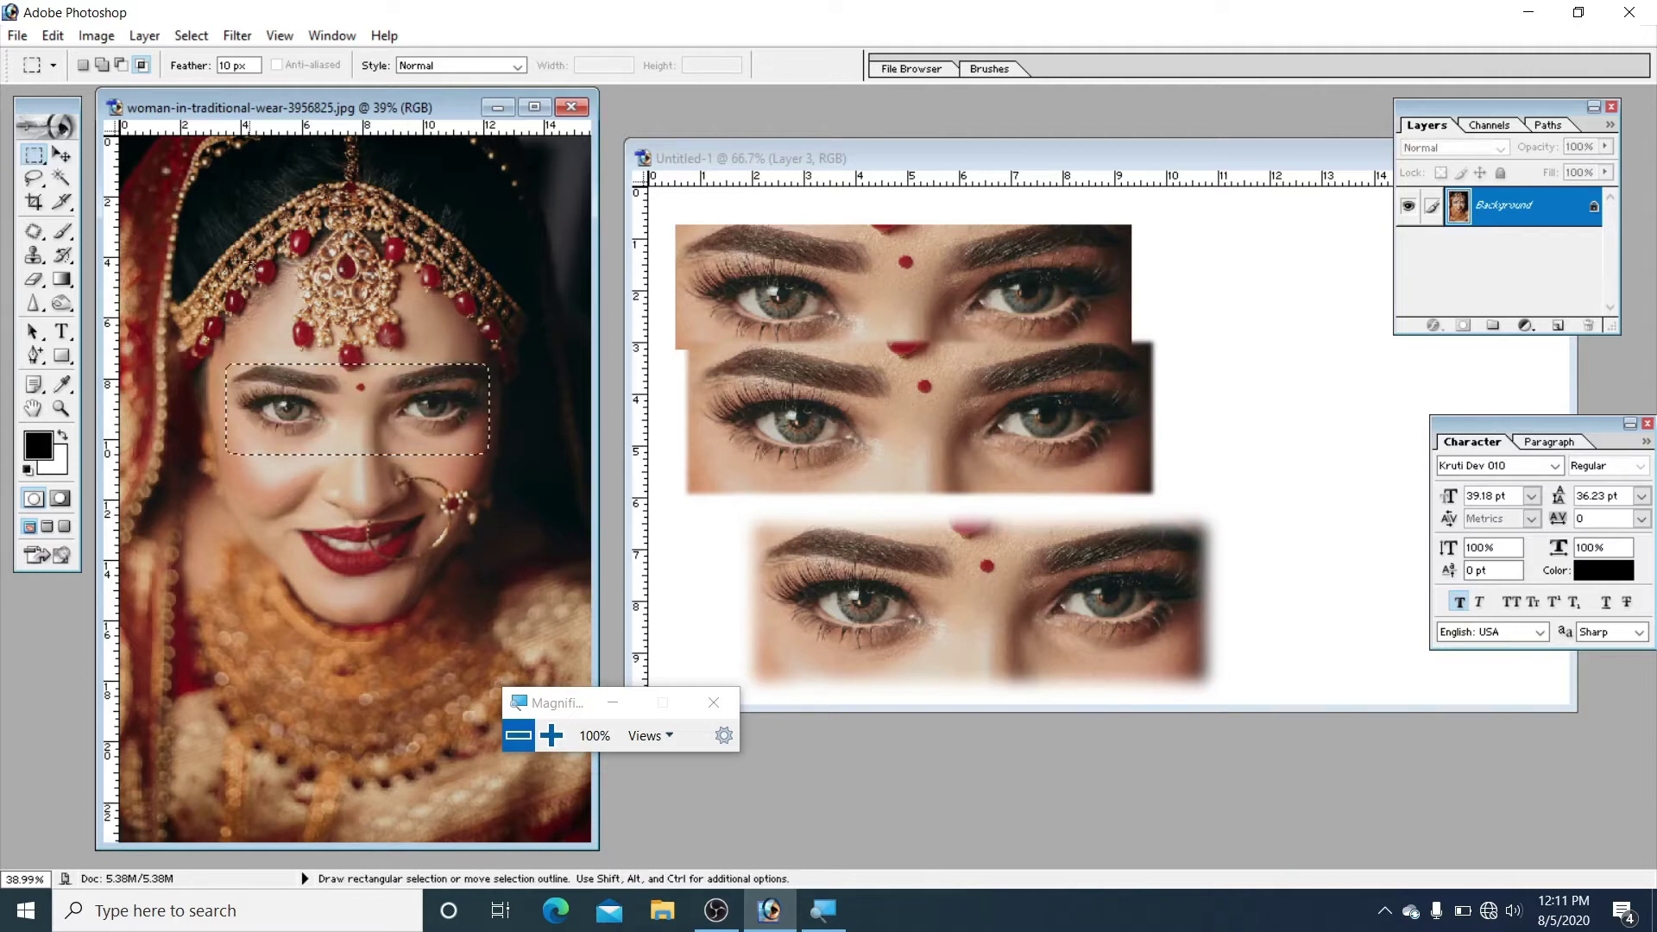
Step: Deselect, switch to the Elliptical Marquee, and add an empty Layer 1 to the bride photo
click(191, 35)
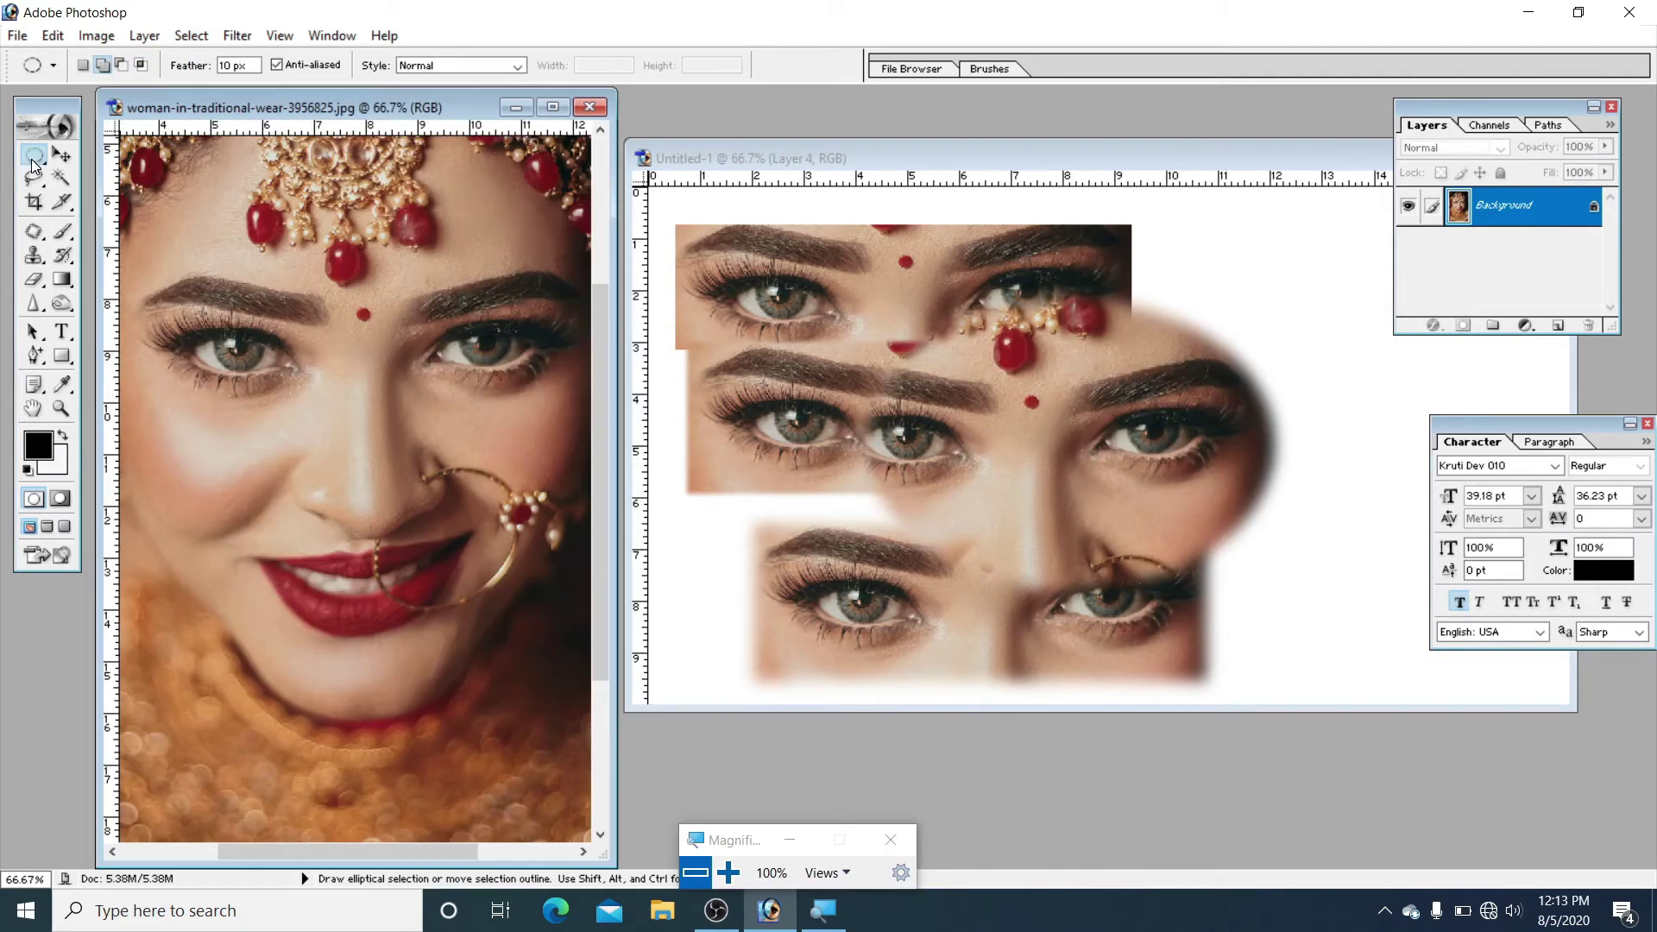
click(34, 154)
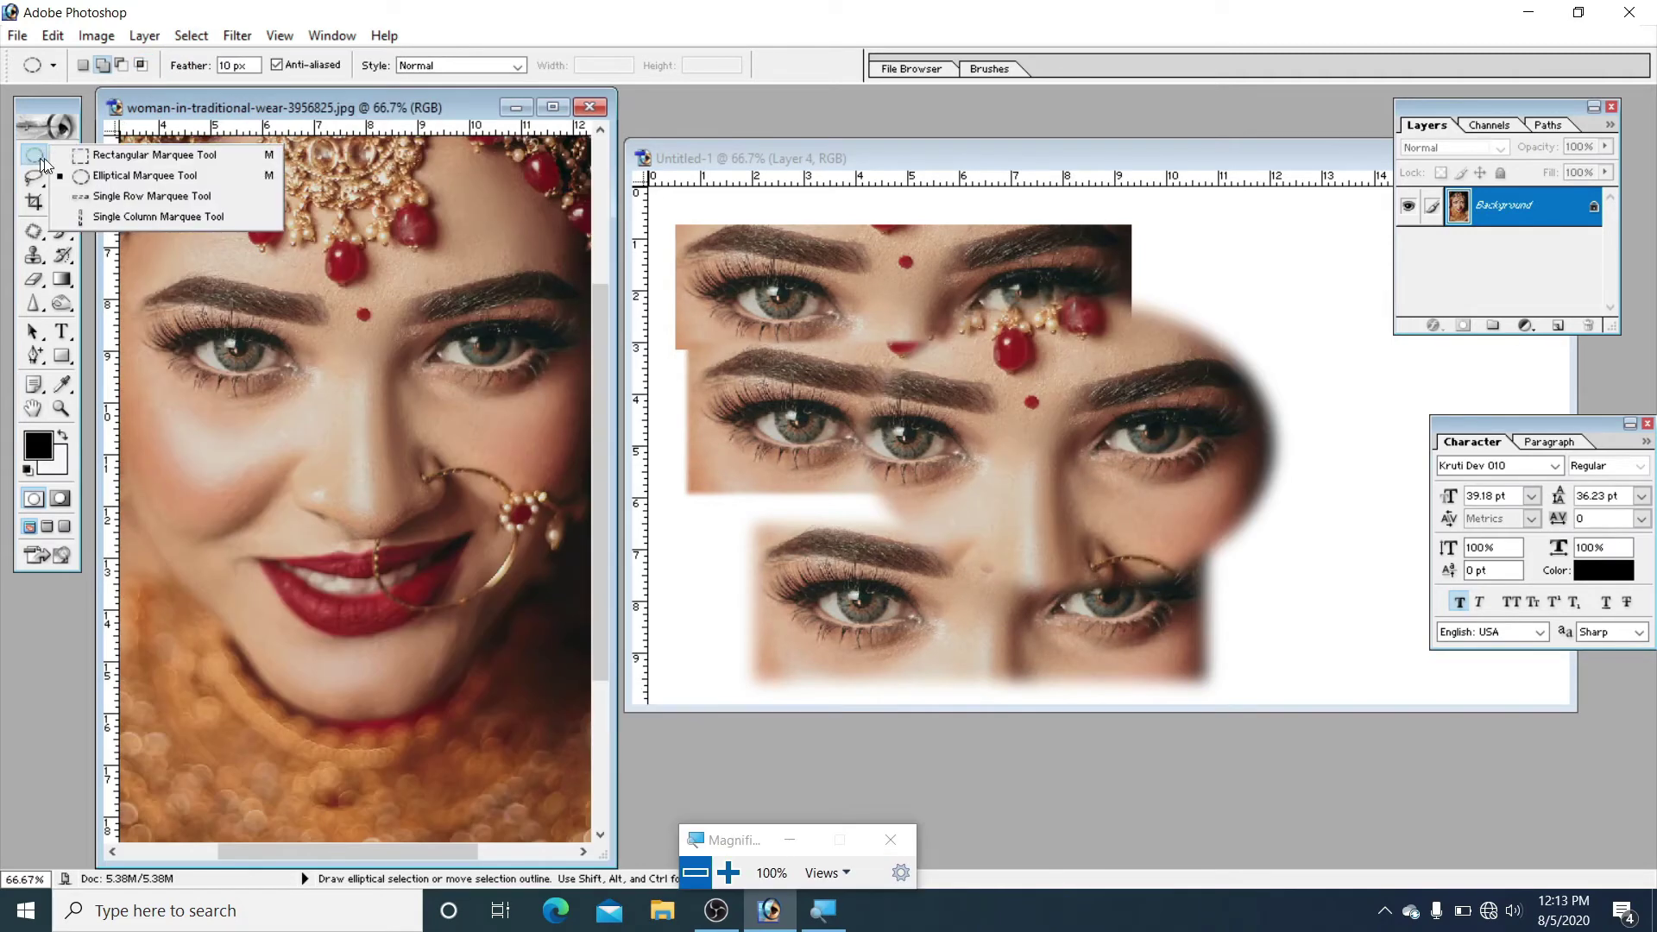
click(106, 179)
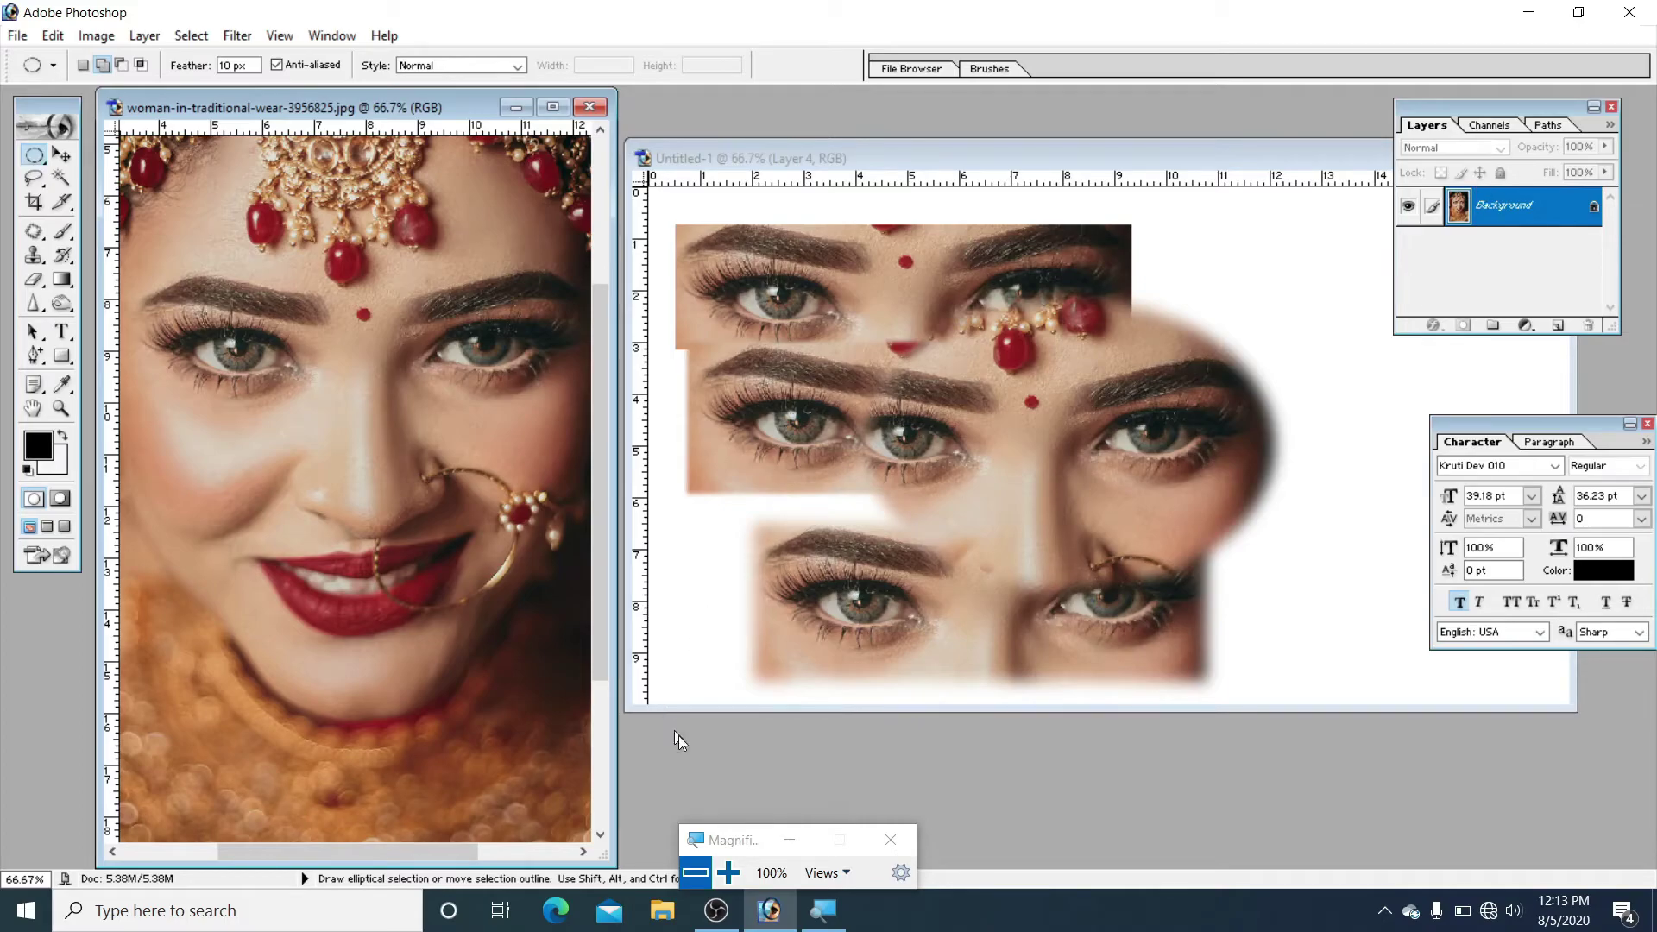
click(728, 873)
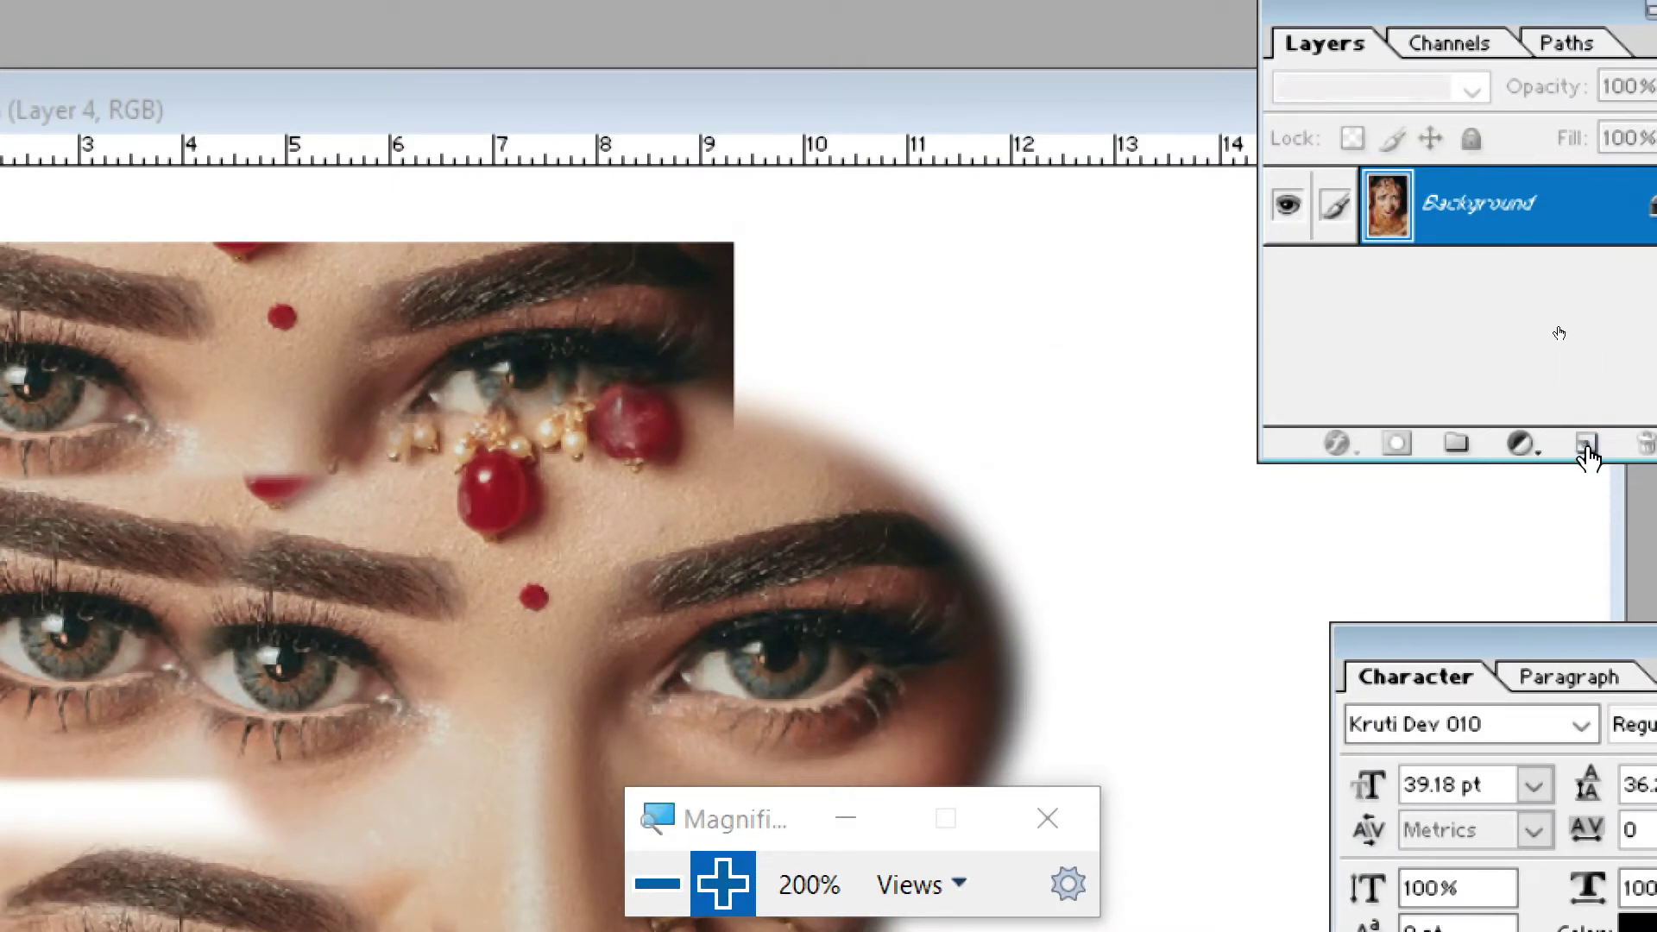
click(1587, 455)
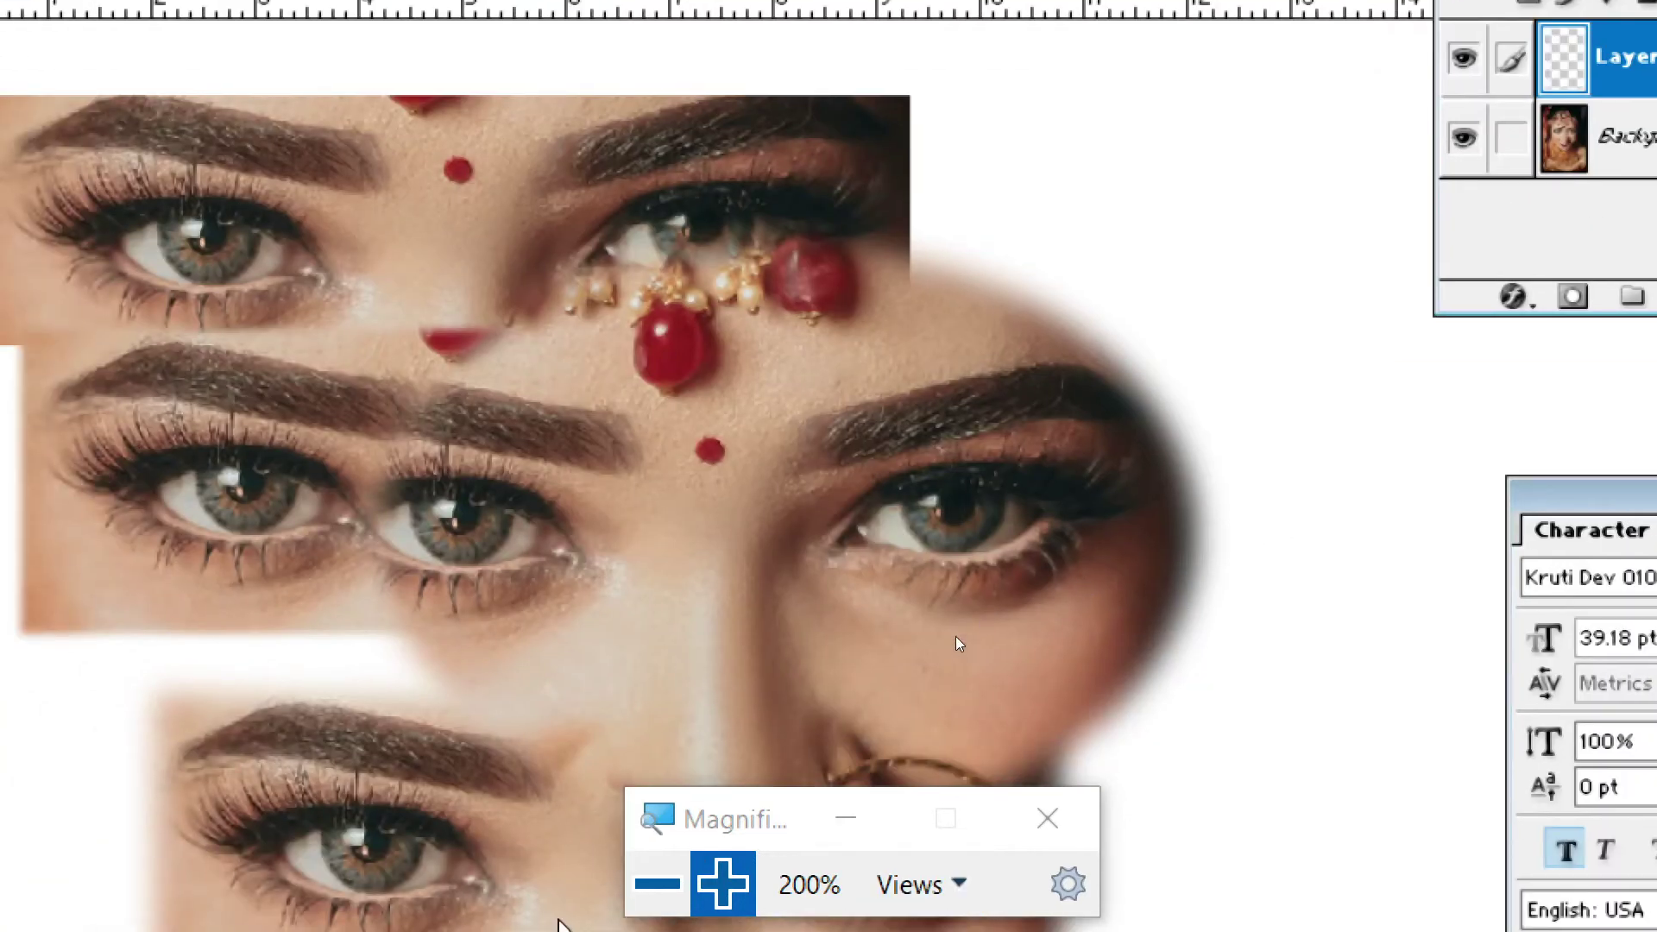
click(658, 884)
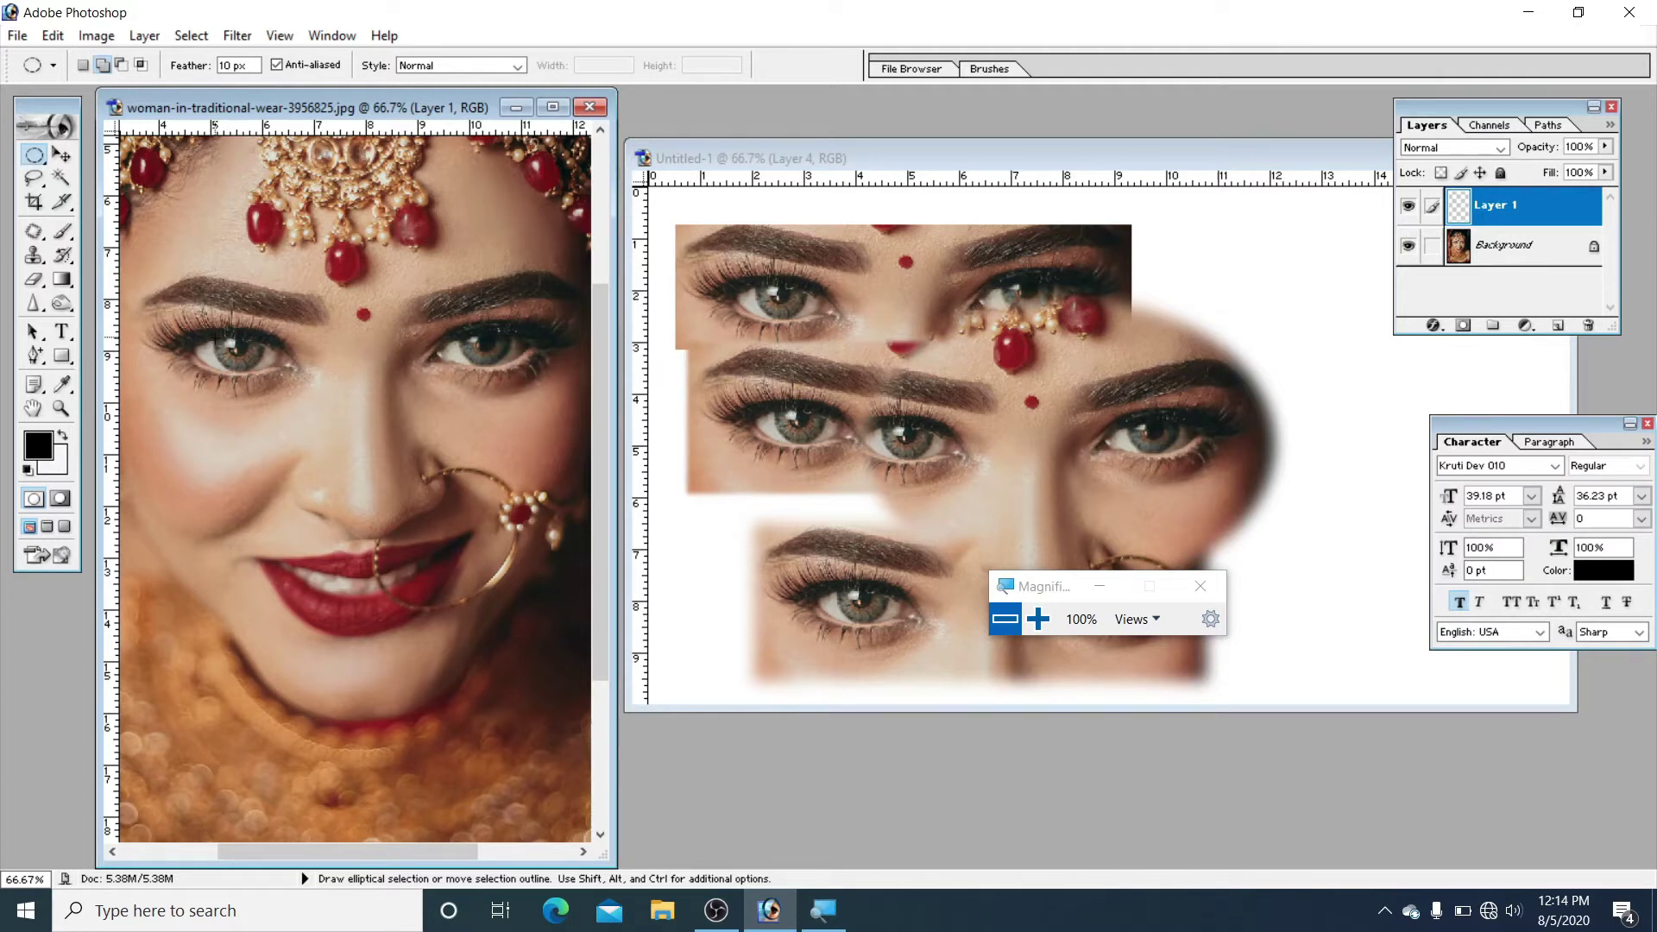
Step: Circle the left iris with an ellipse and set the background colour to blue 1014C9
drag(236, 363, 263, 371)
drag(262, 372, 263, 373)
click(60, 466)
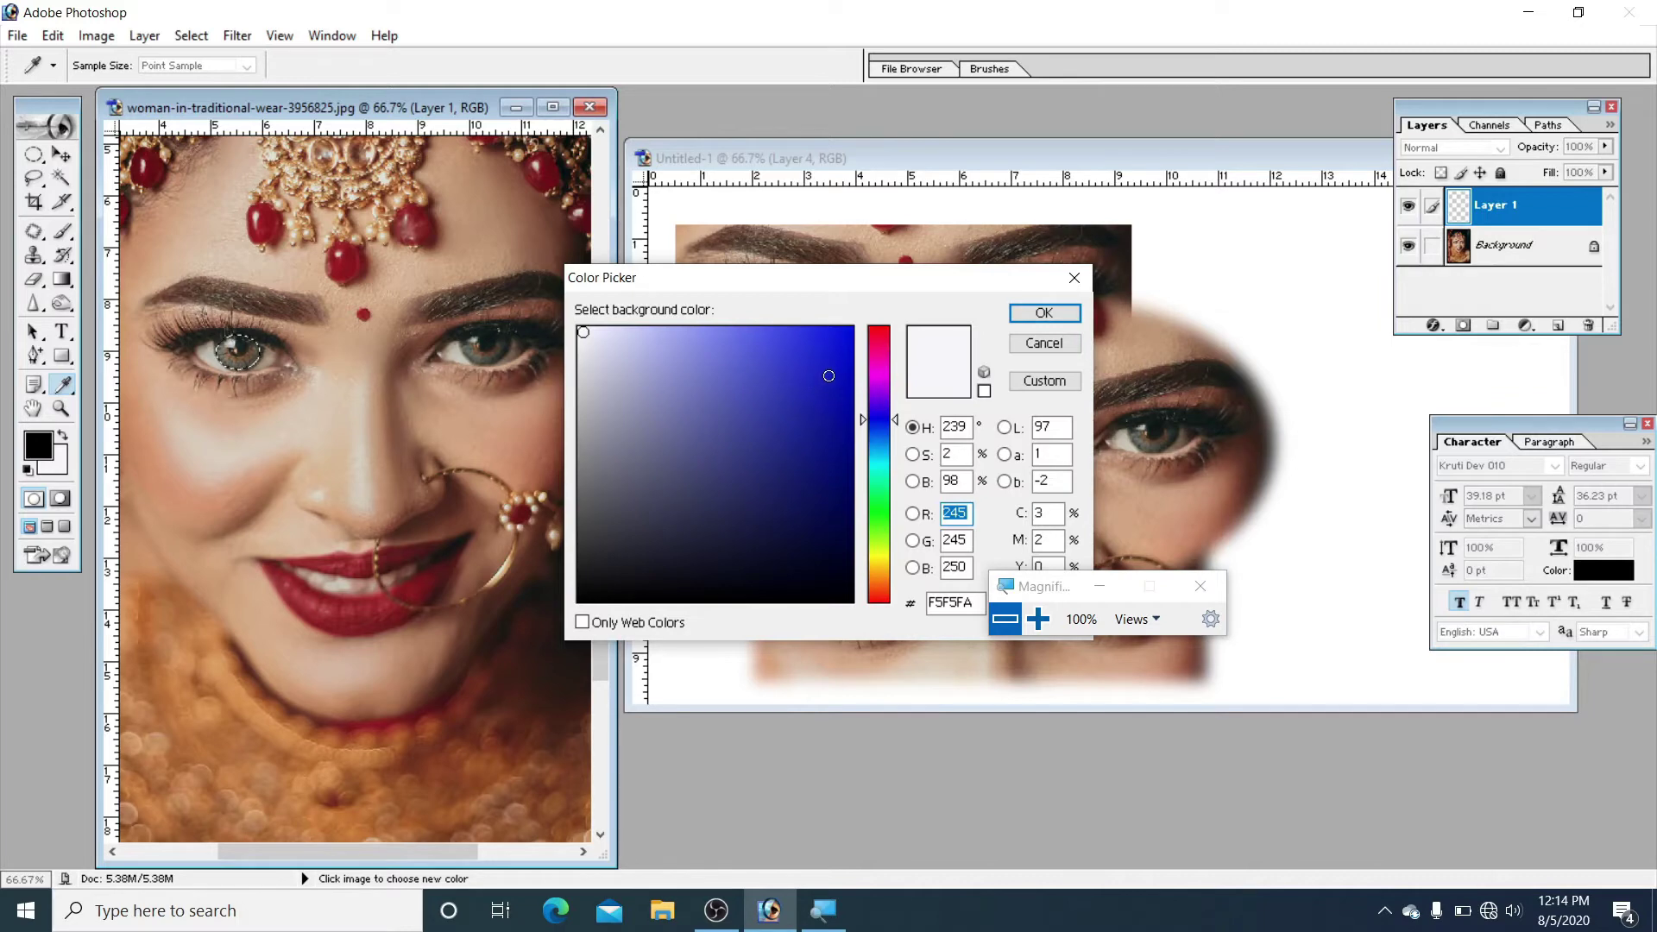
click(830, 383)
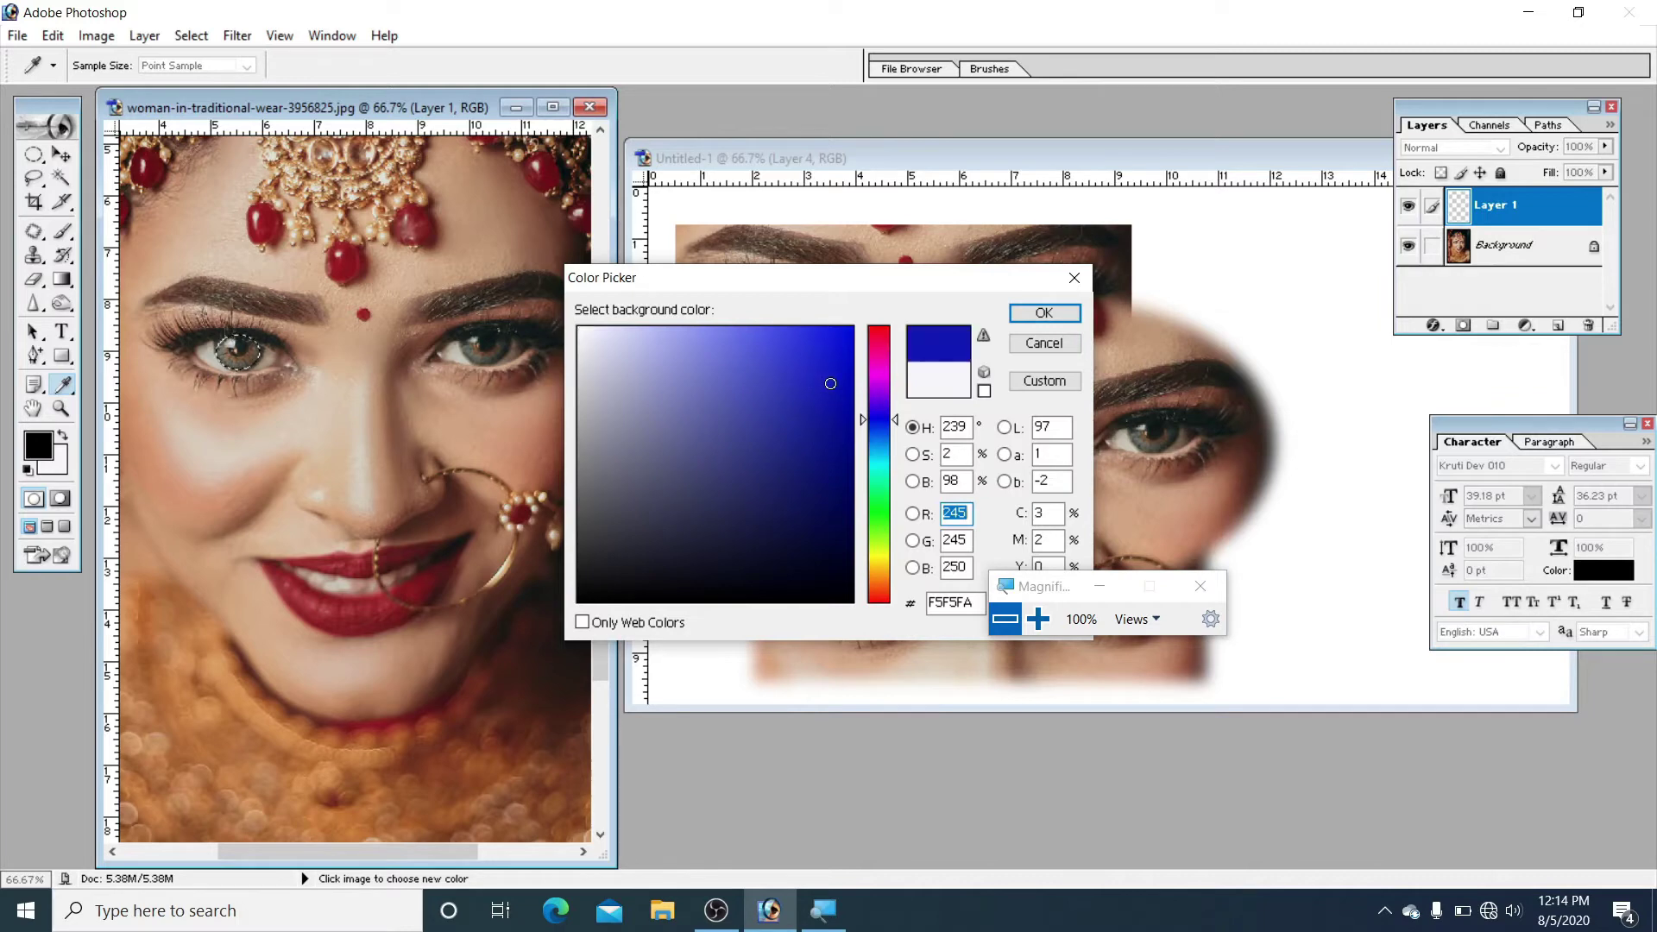
click(1042, 314)
key(m)
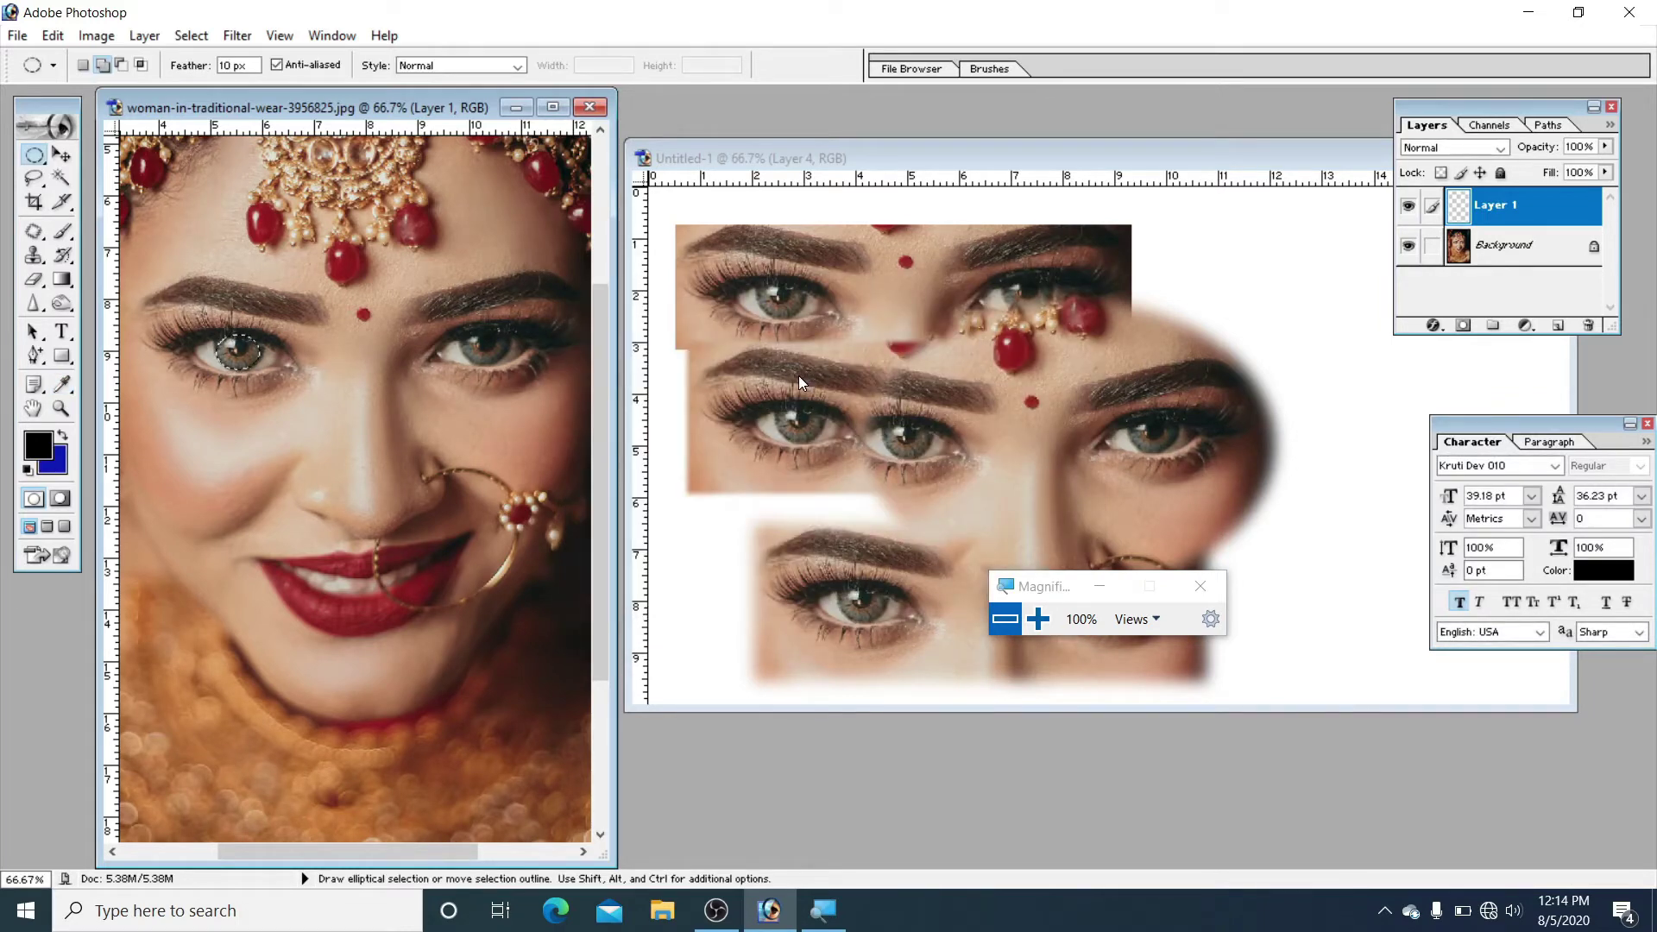
Step: Fill the left iris selection with the blue background colour and deselect
key(ctrl+BackSpace)
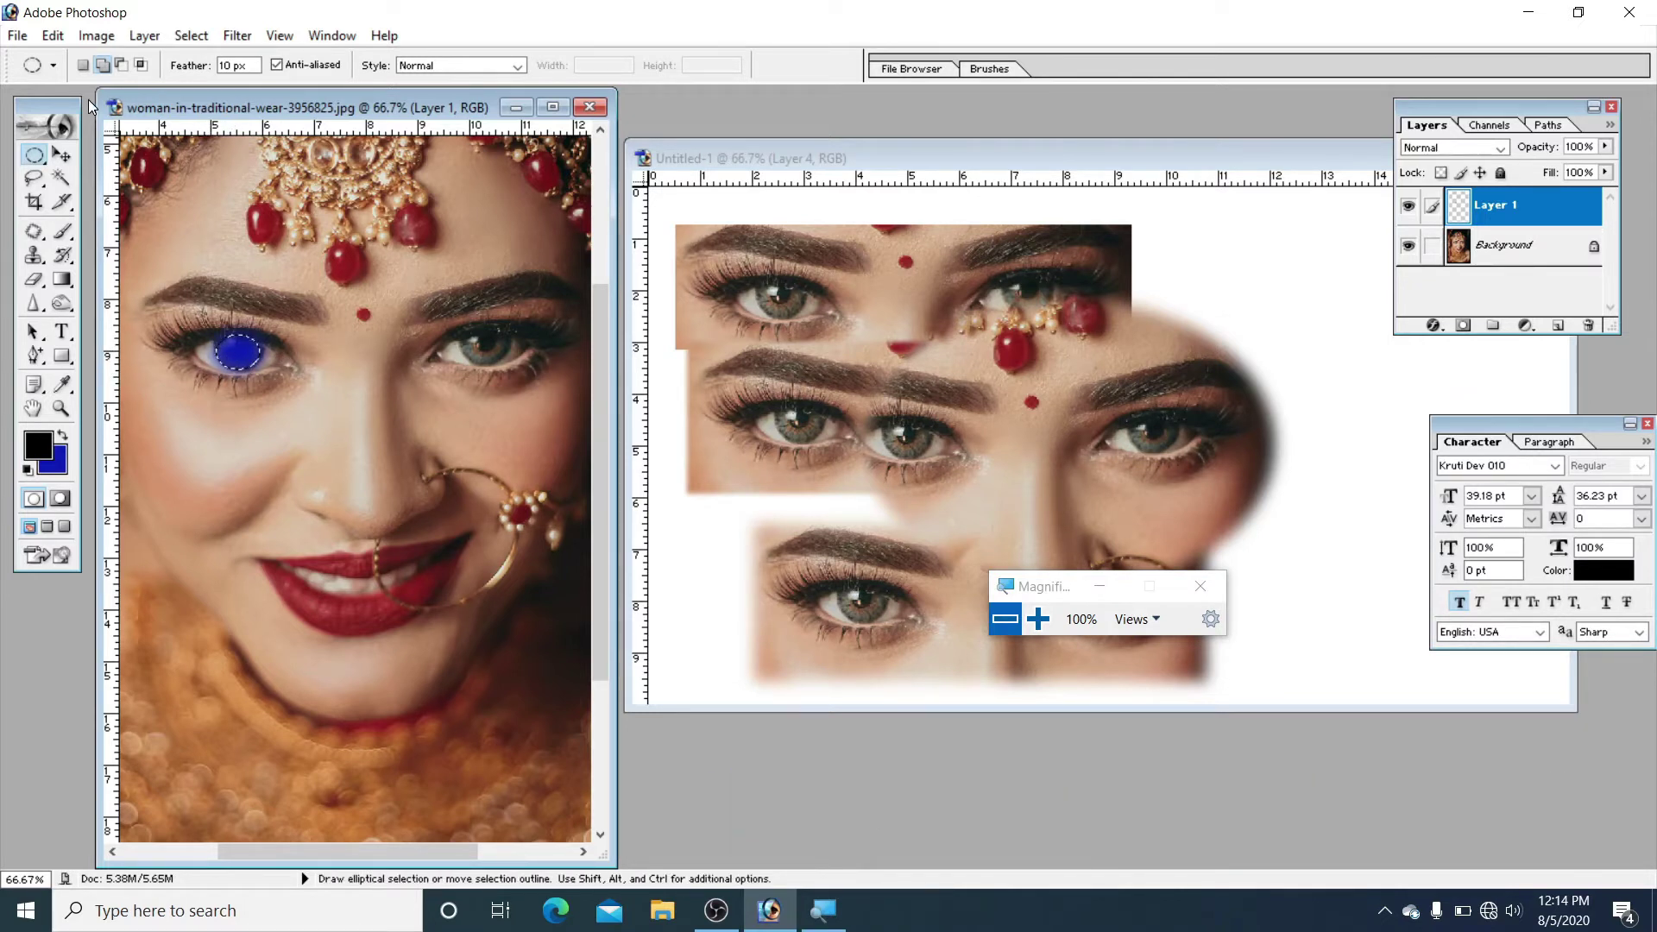
click(190, 36)
click(258, 78)
Step: Lower Layer 1's opacity to about 45%
click(1604, 148)
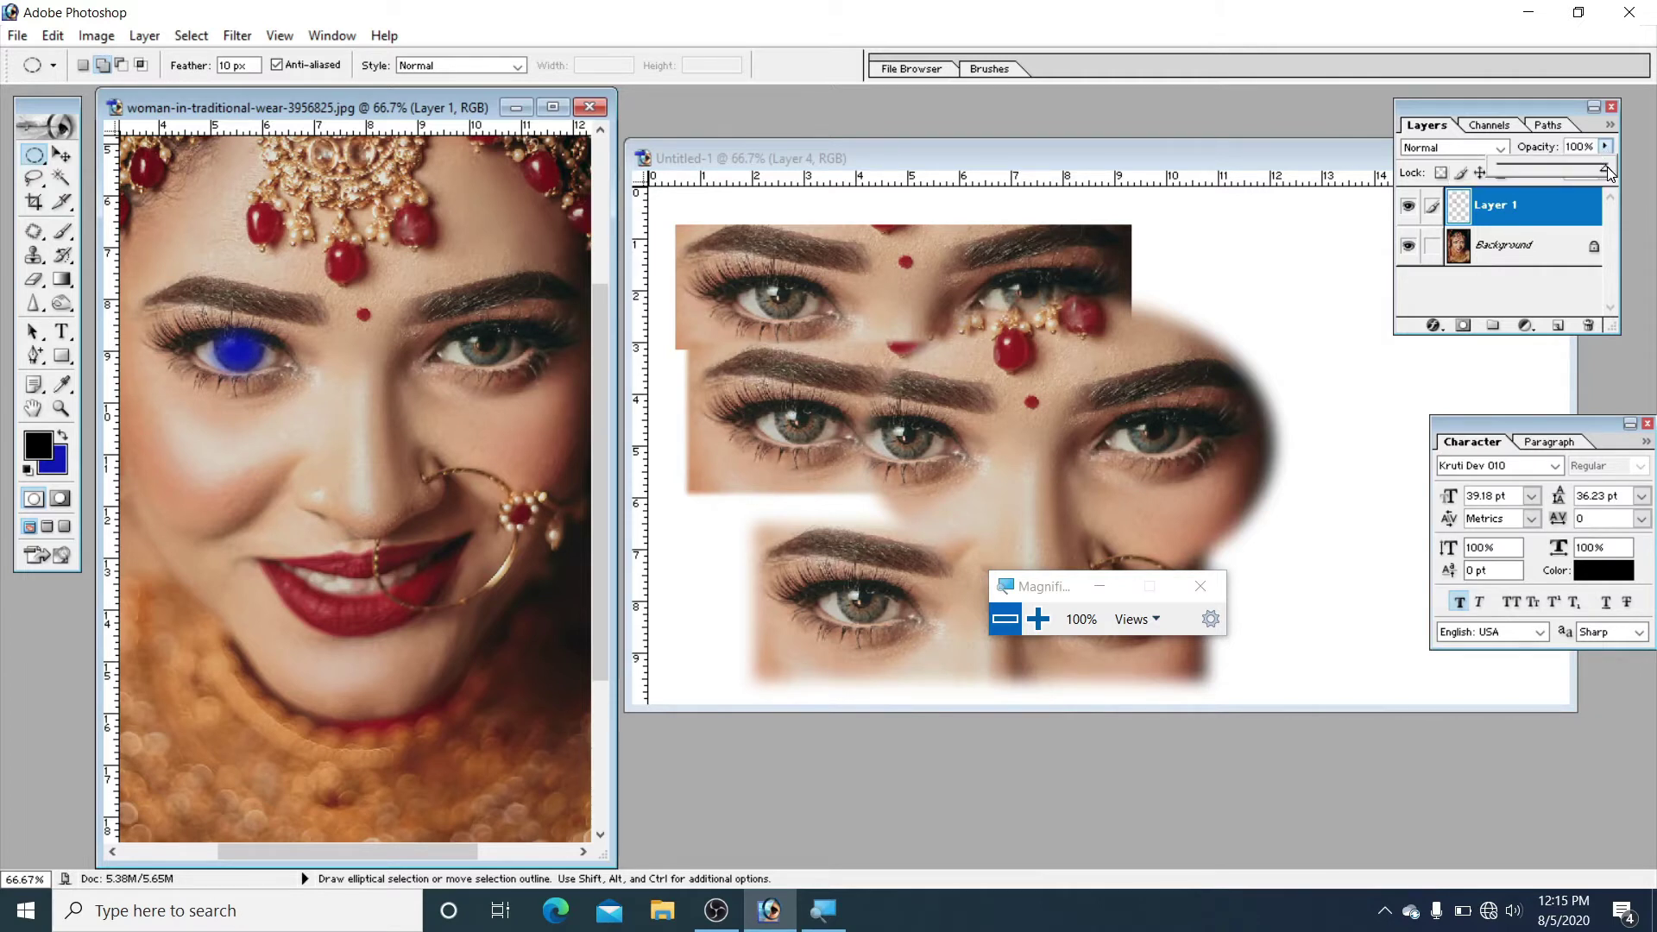
drag(1606, 169, 1600, 171)
drag(1535, 183, 1528, 184)
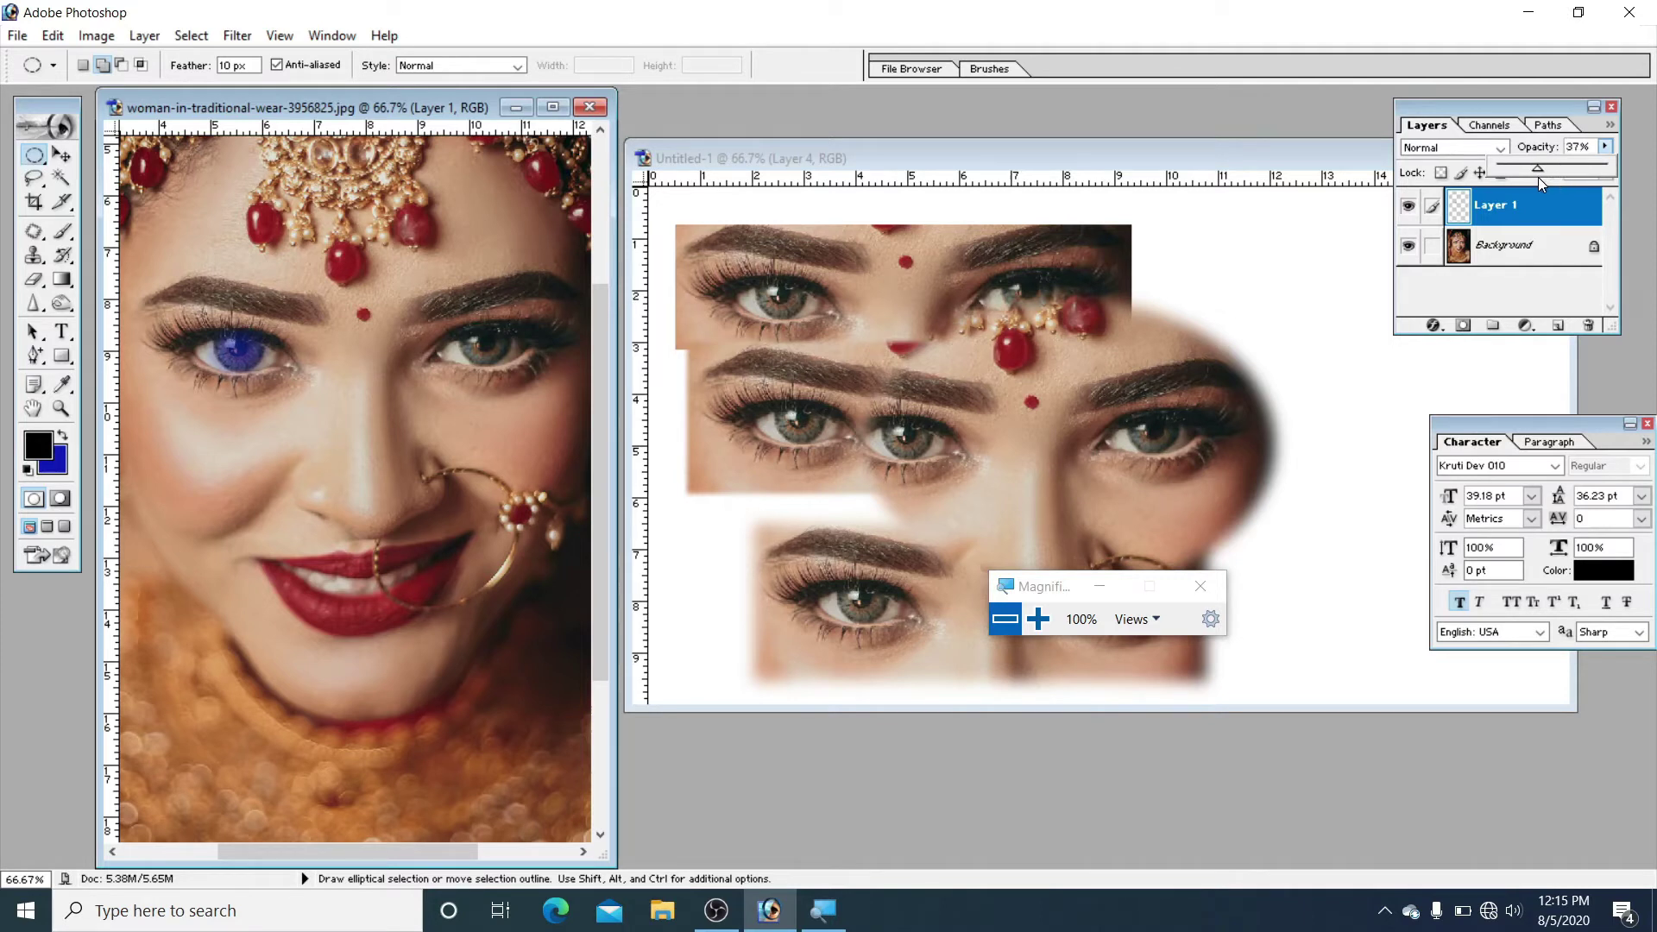
drag(1527, 173, 1524, 171)
Step: On a new Layer 2, fill an ellipse over the right iris with blue and deselect
click(1558, 325)
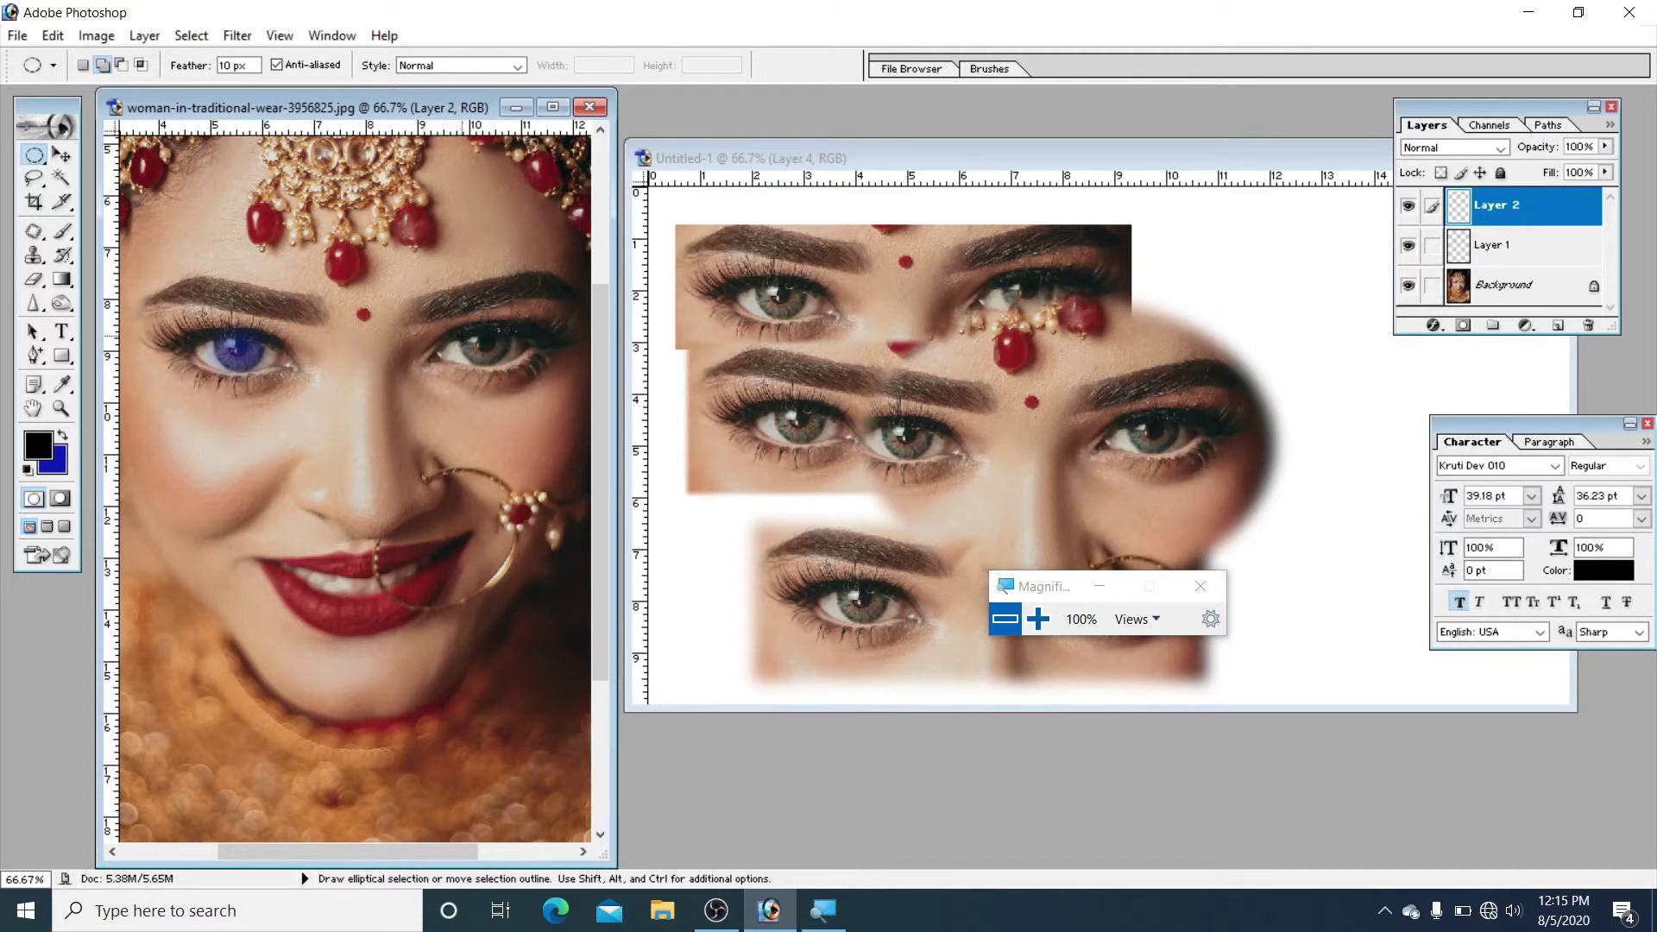
drag(462, 328, 510, 365)
key(ctrl+BackSpace)
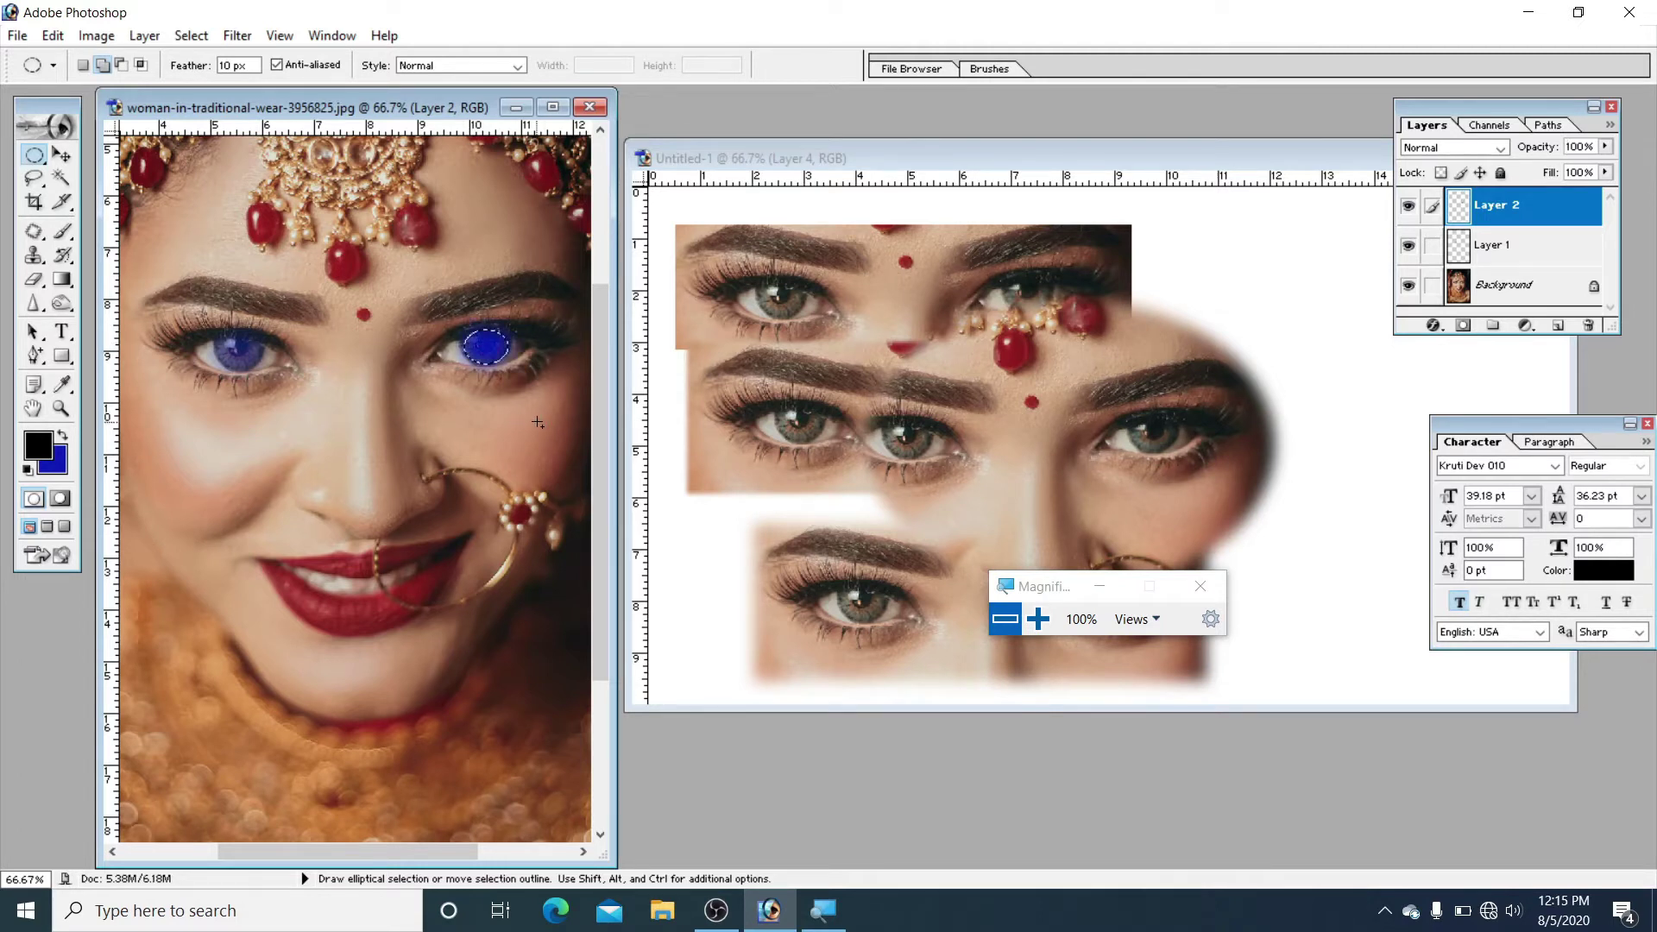
click(185, 38)
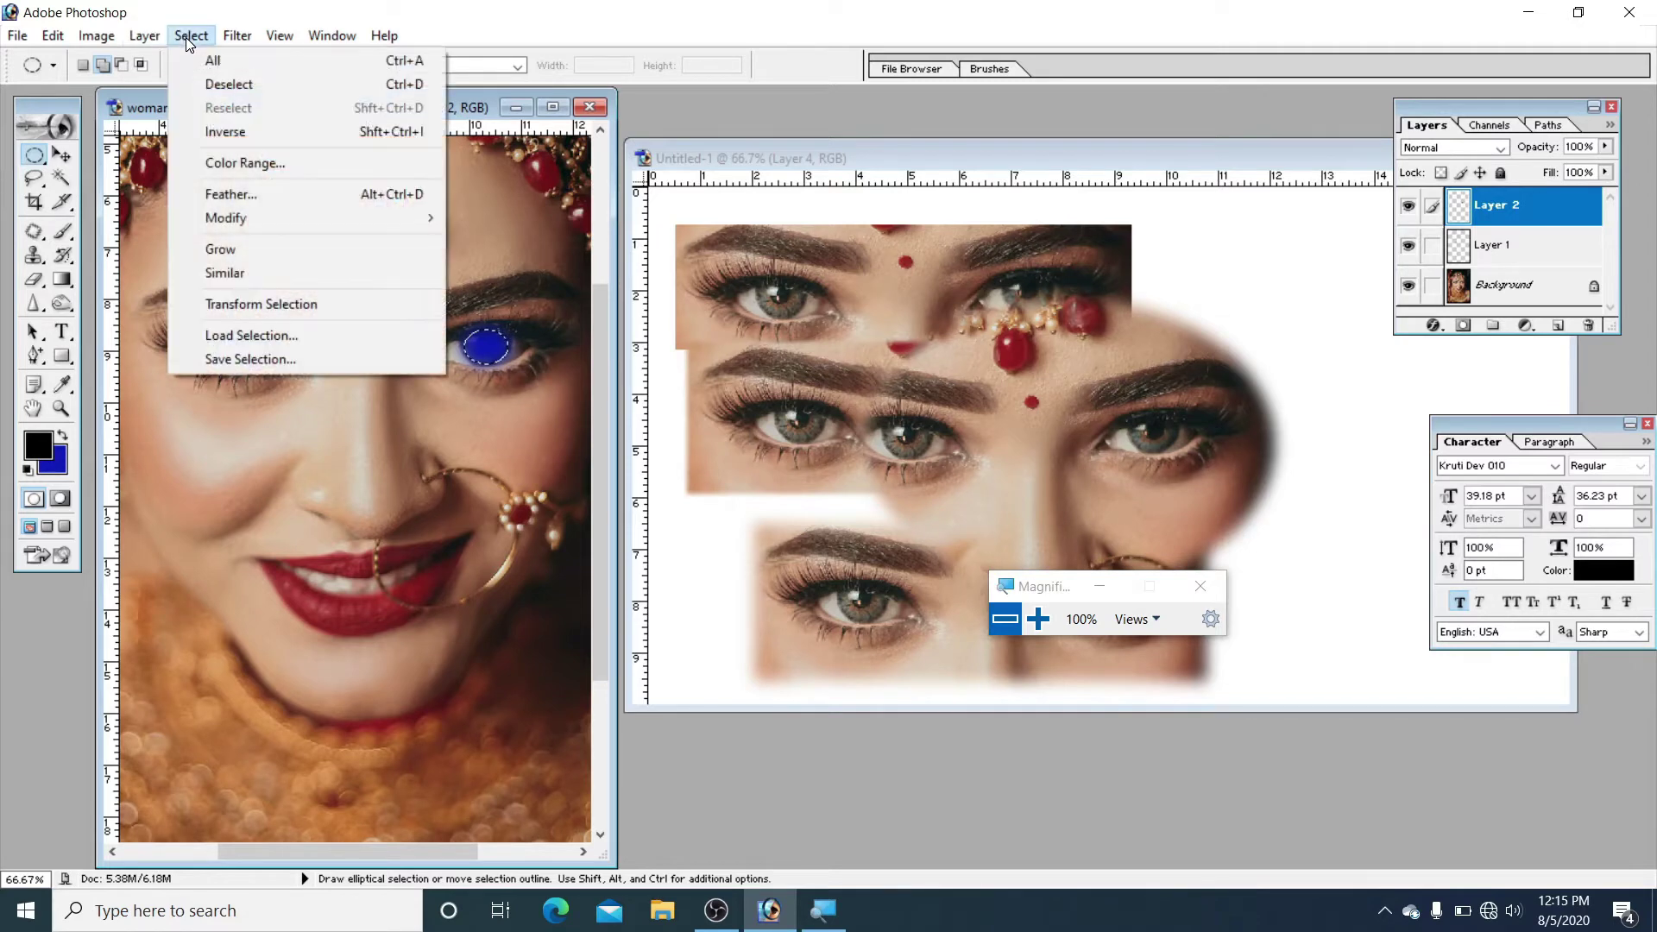
click(381, 84)
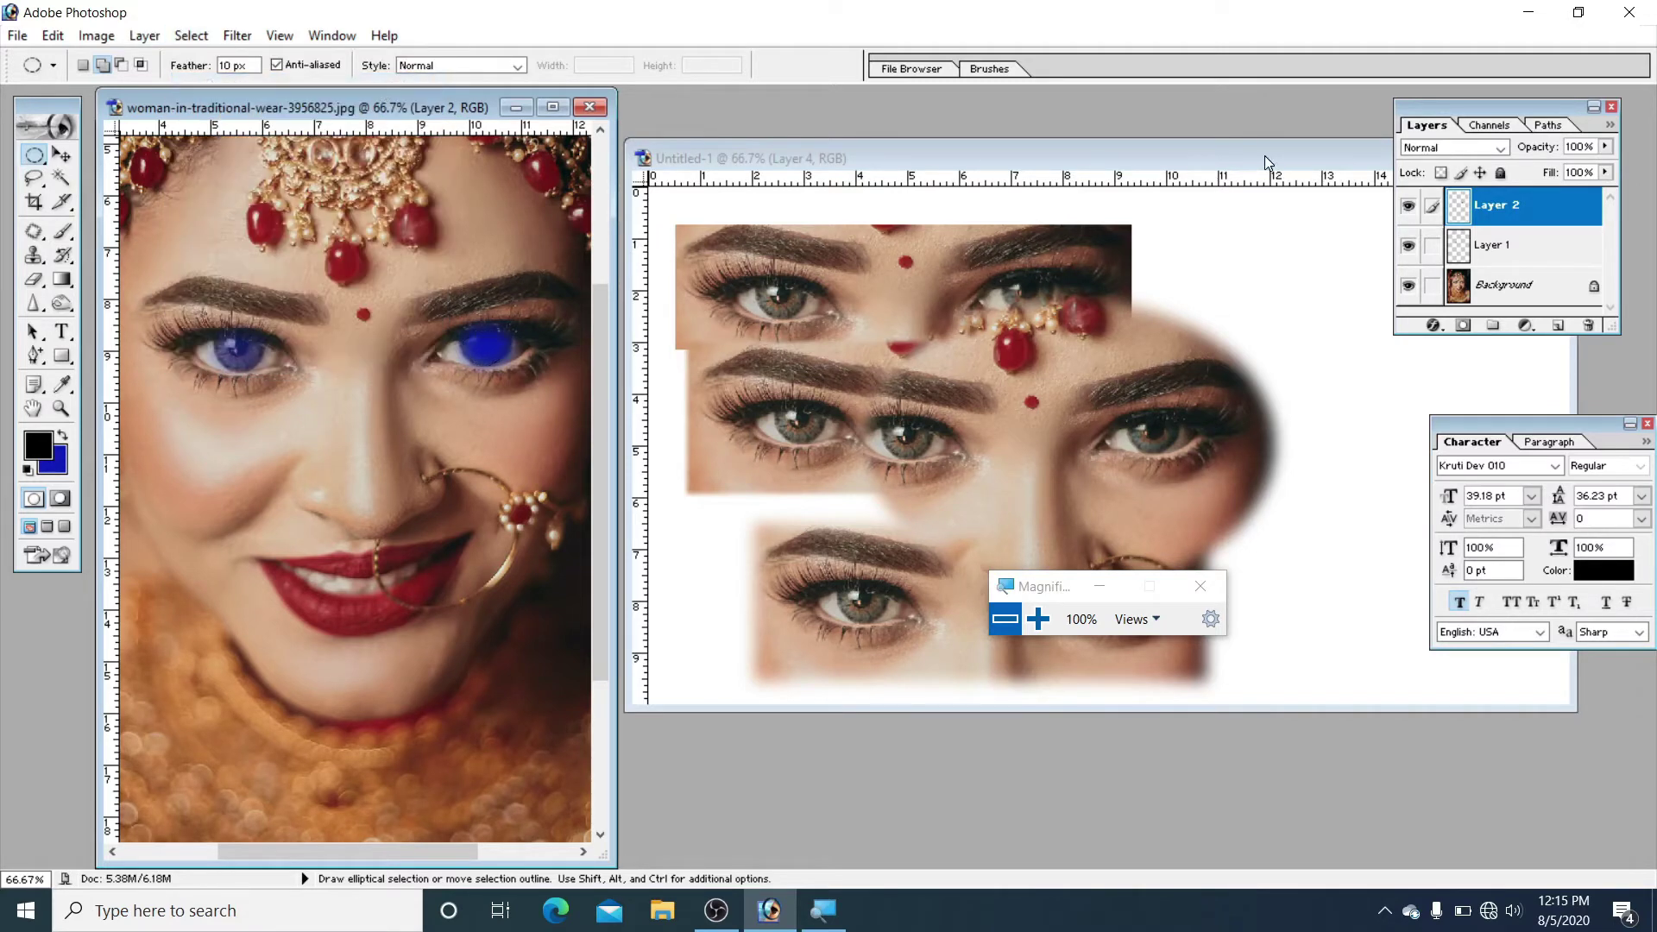
Step: Drag Layer 2's opacity slider down to 39% to soften the right iris tint
click(1604, 146)
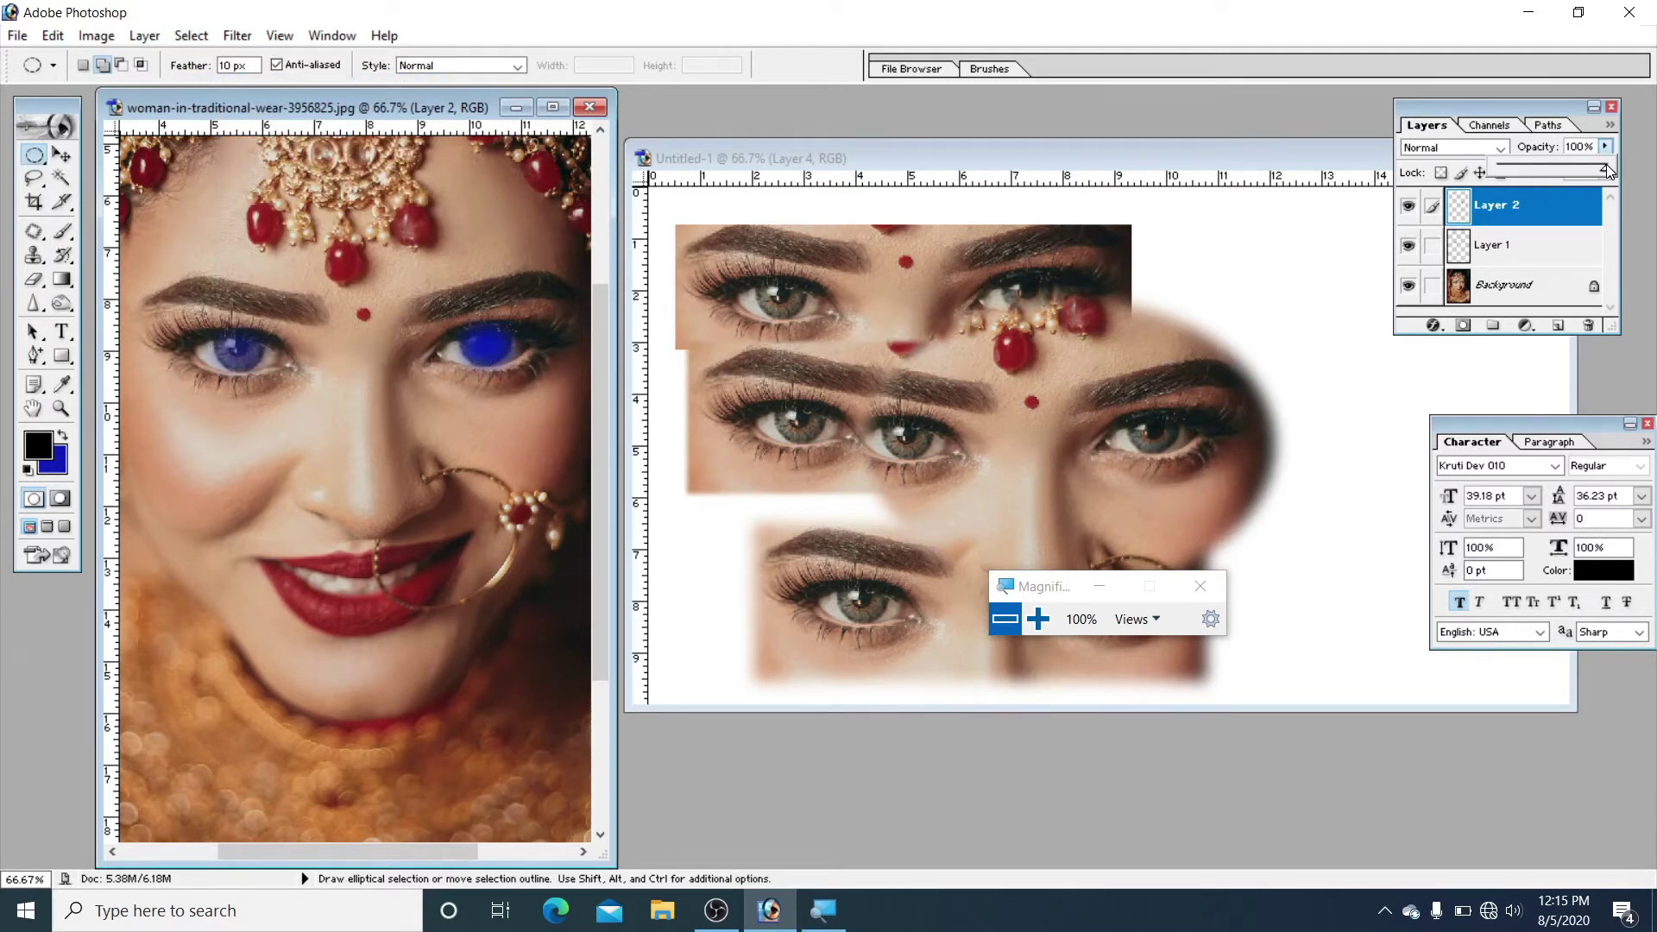
drag(1565, 170, 1543, 171)
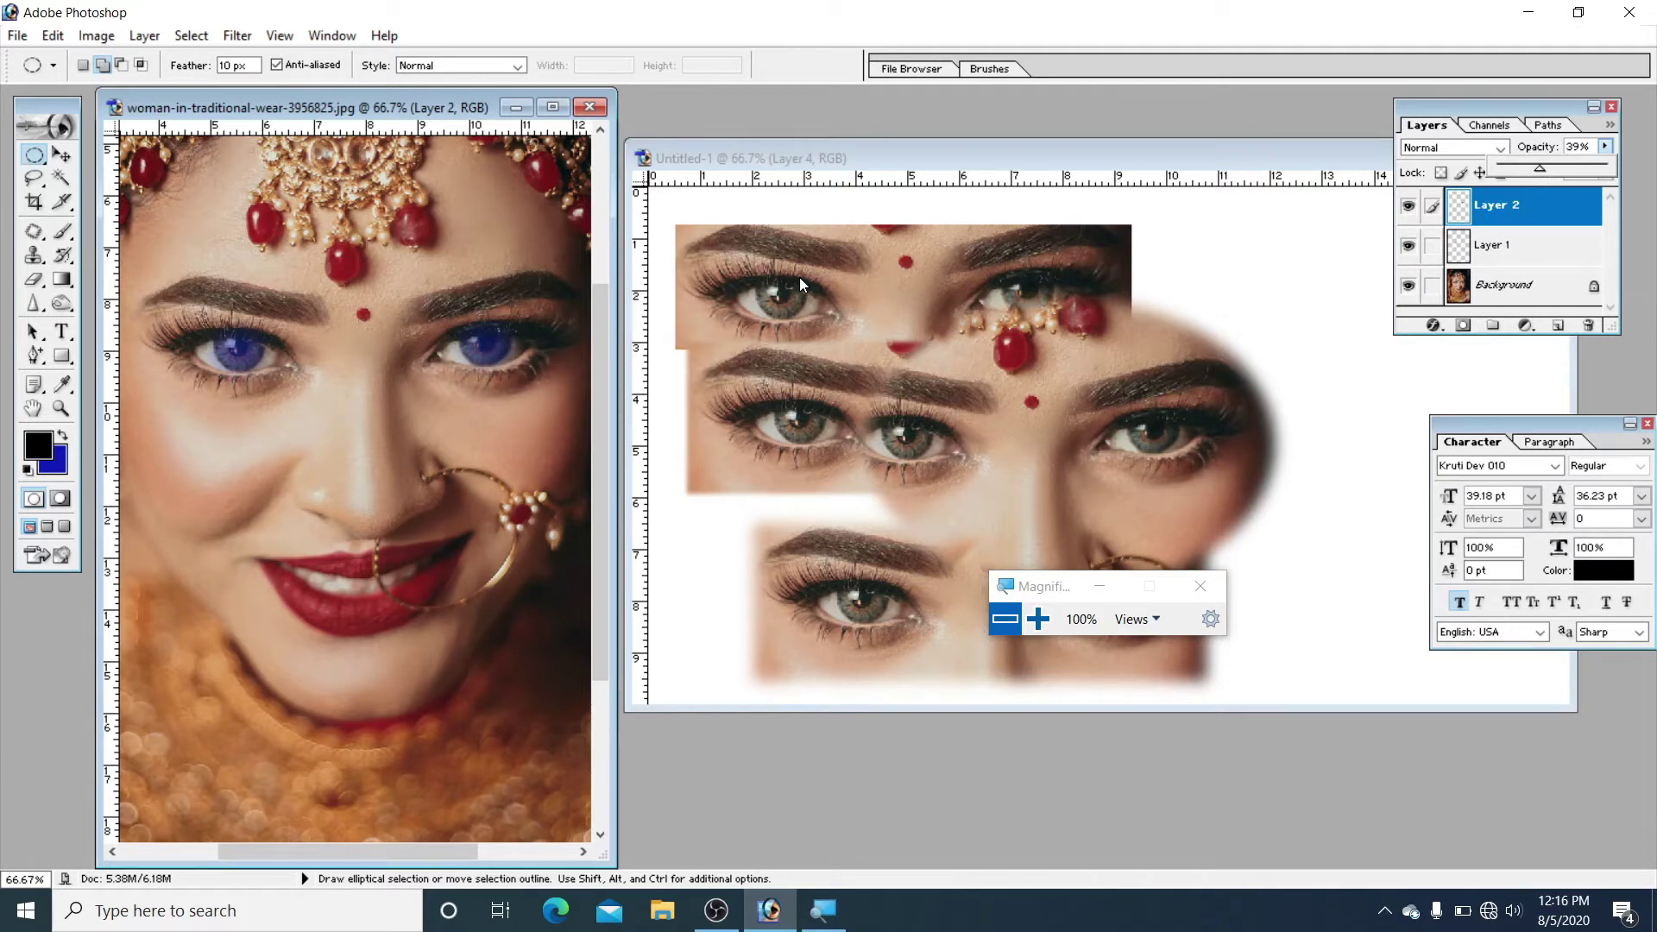
drag(35, 155, 78, 179)
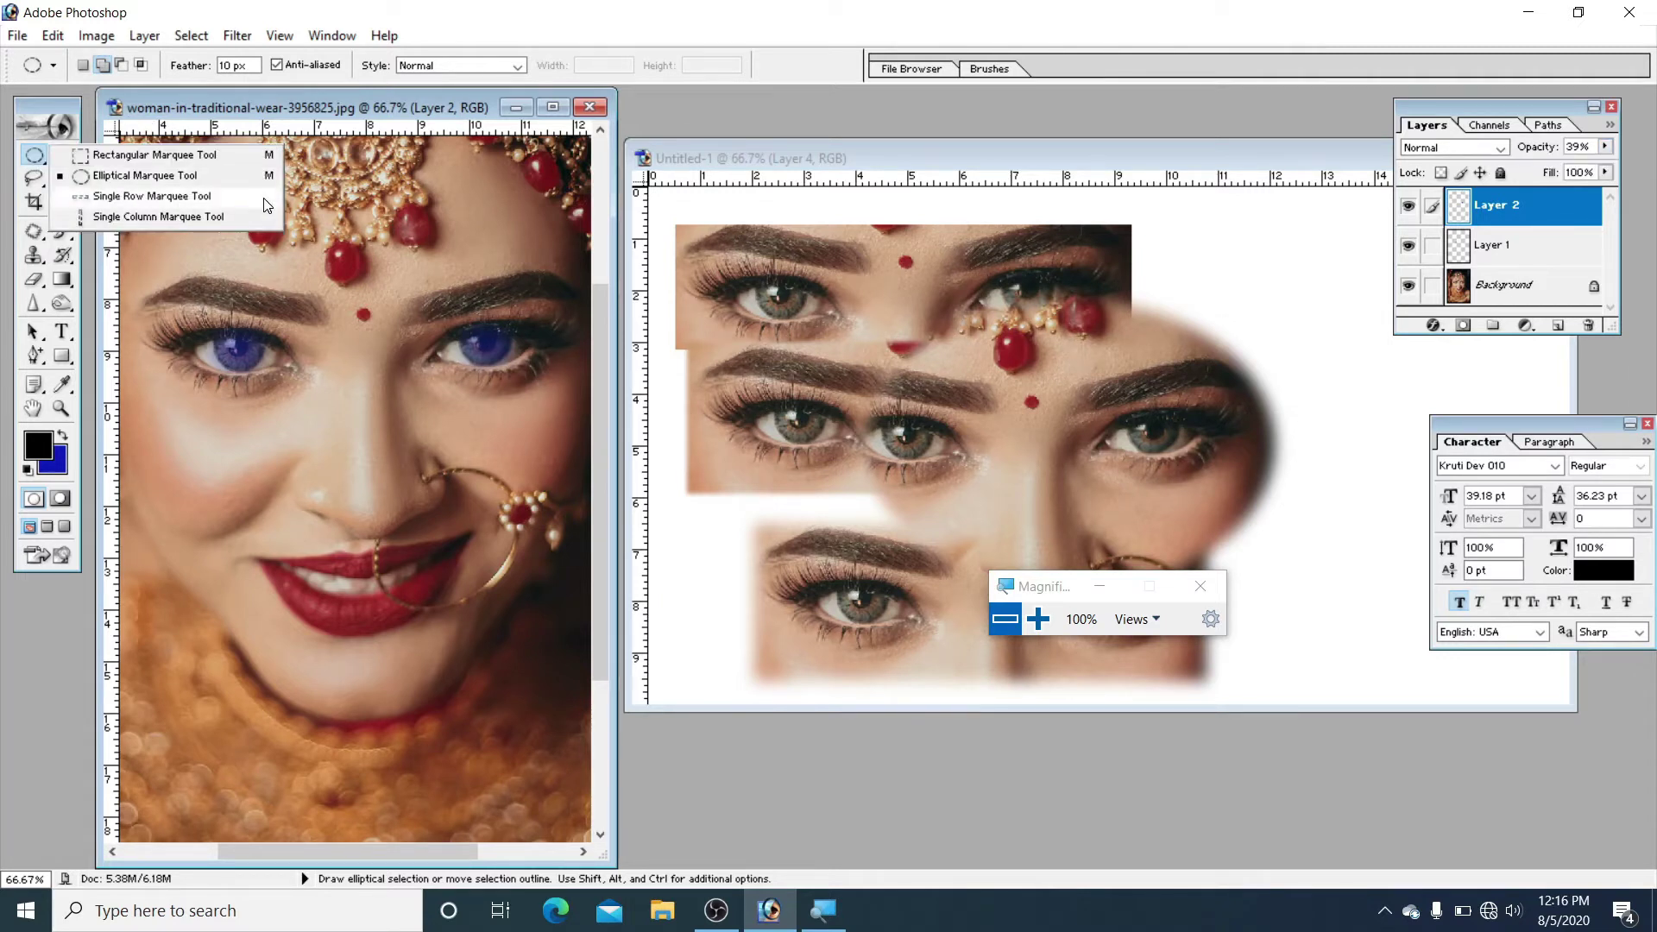
Step: Try a single-row marquee selection across the bride photo, then deselect it
click(145, 196)
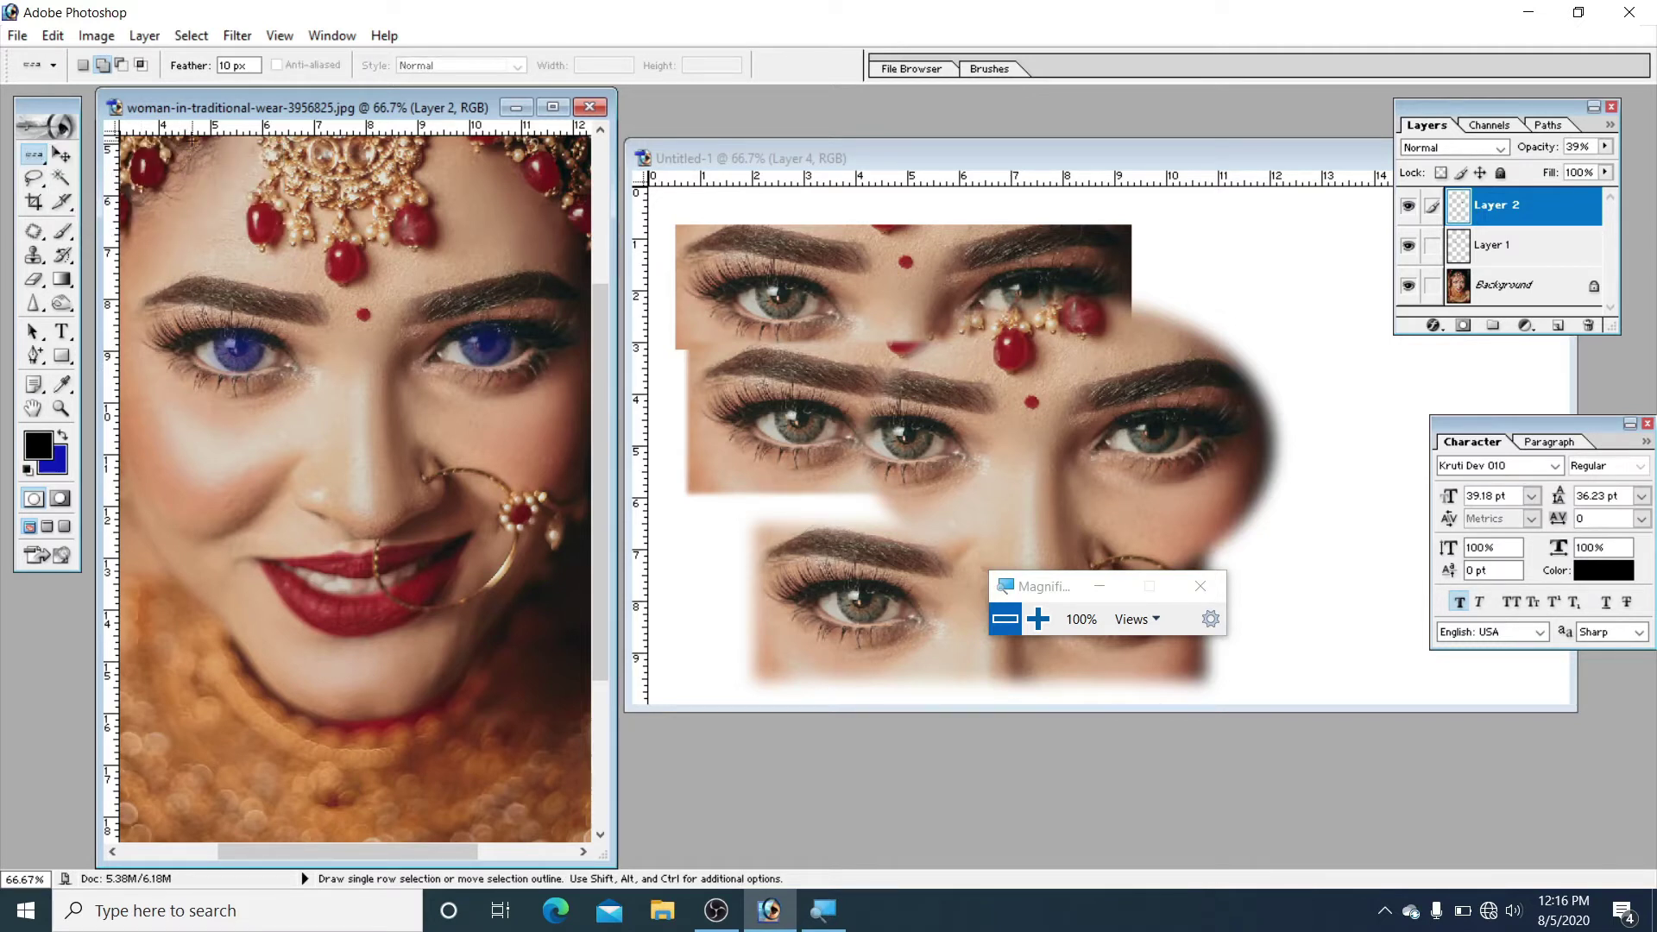
drag(192, 139, 182, 507)
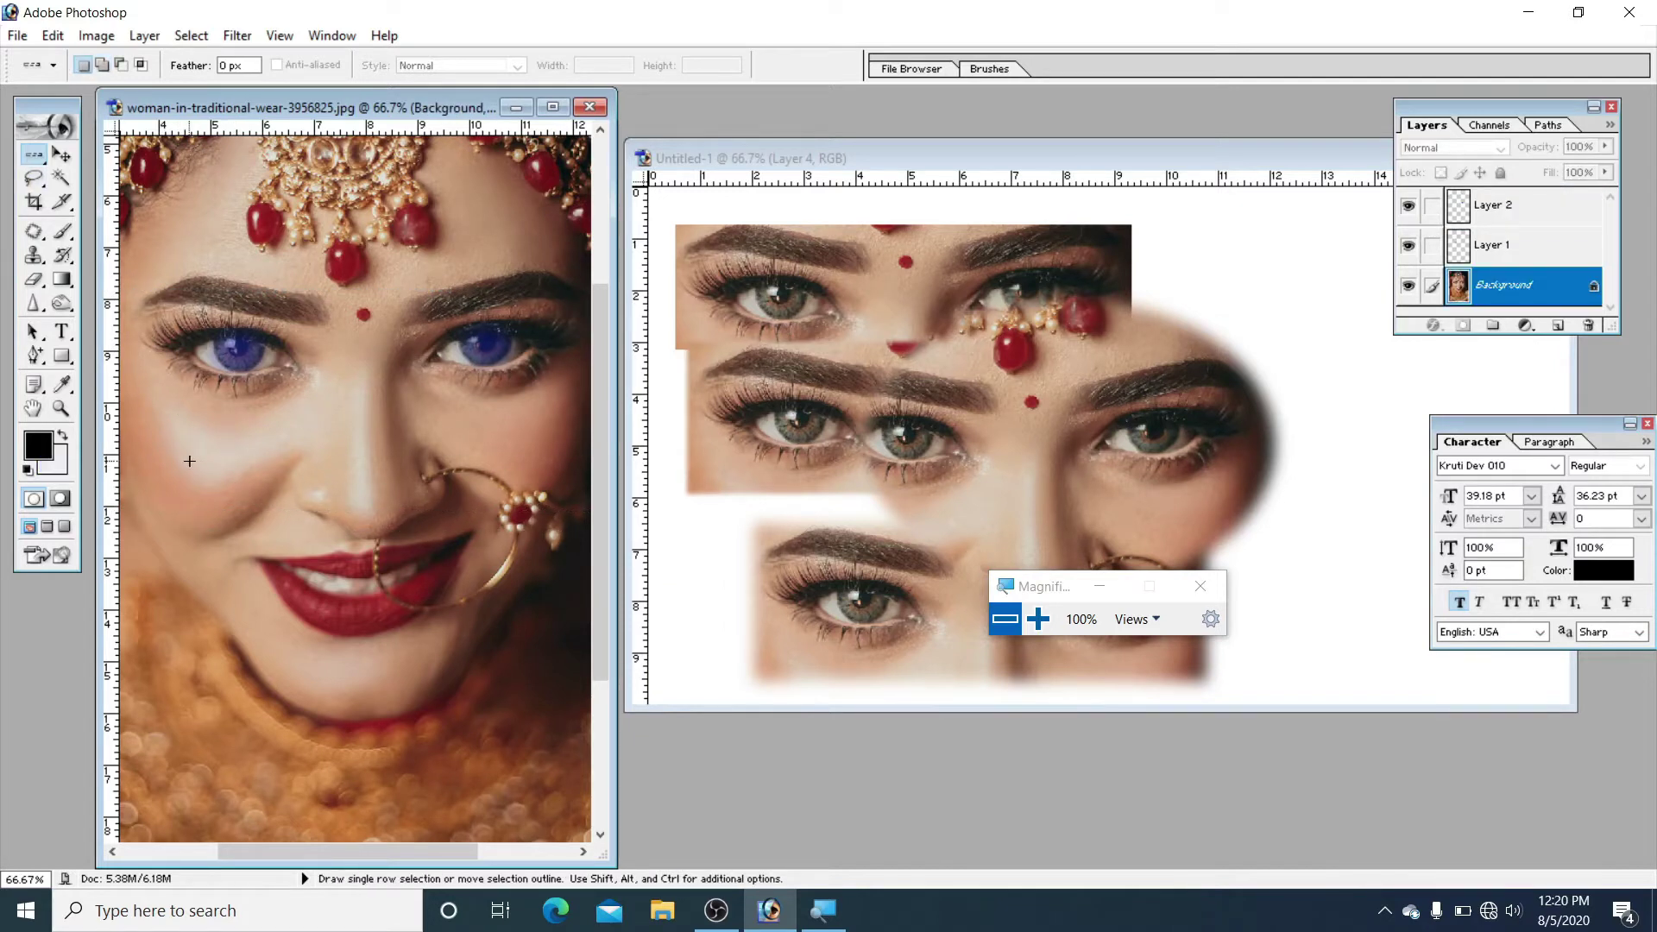
click(167, 461)
key(ctrl)
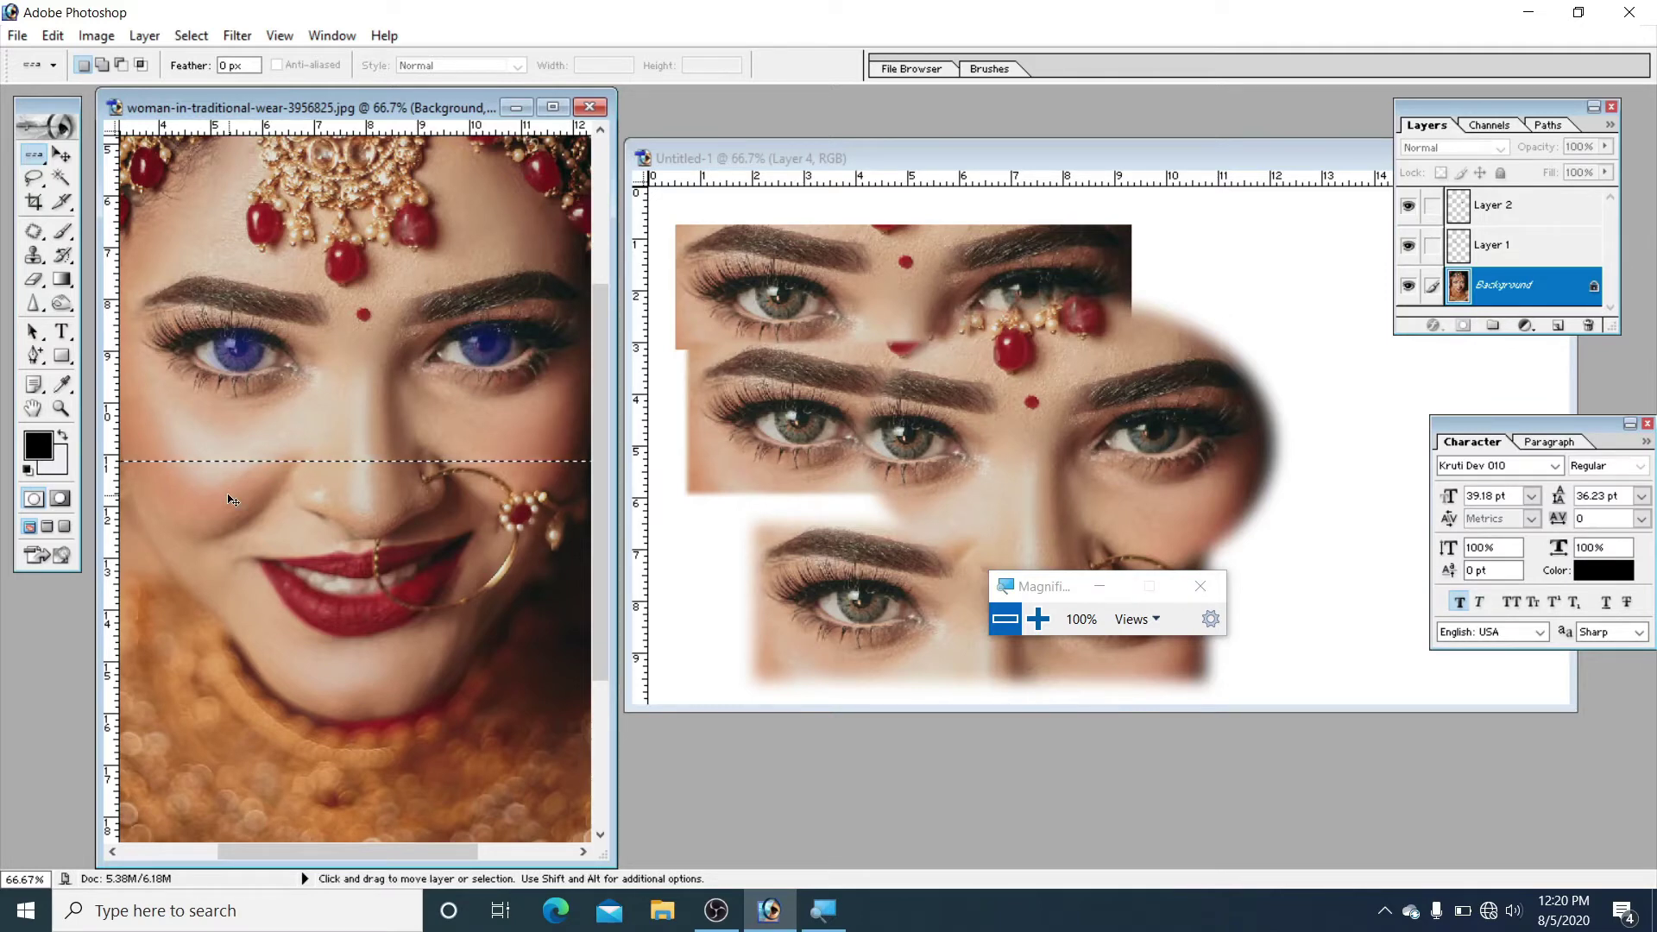
click(191, 36)
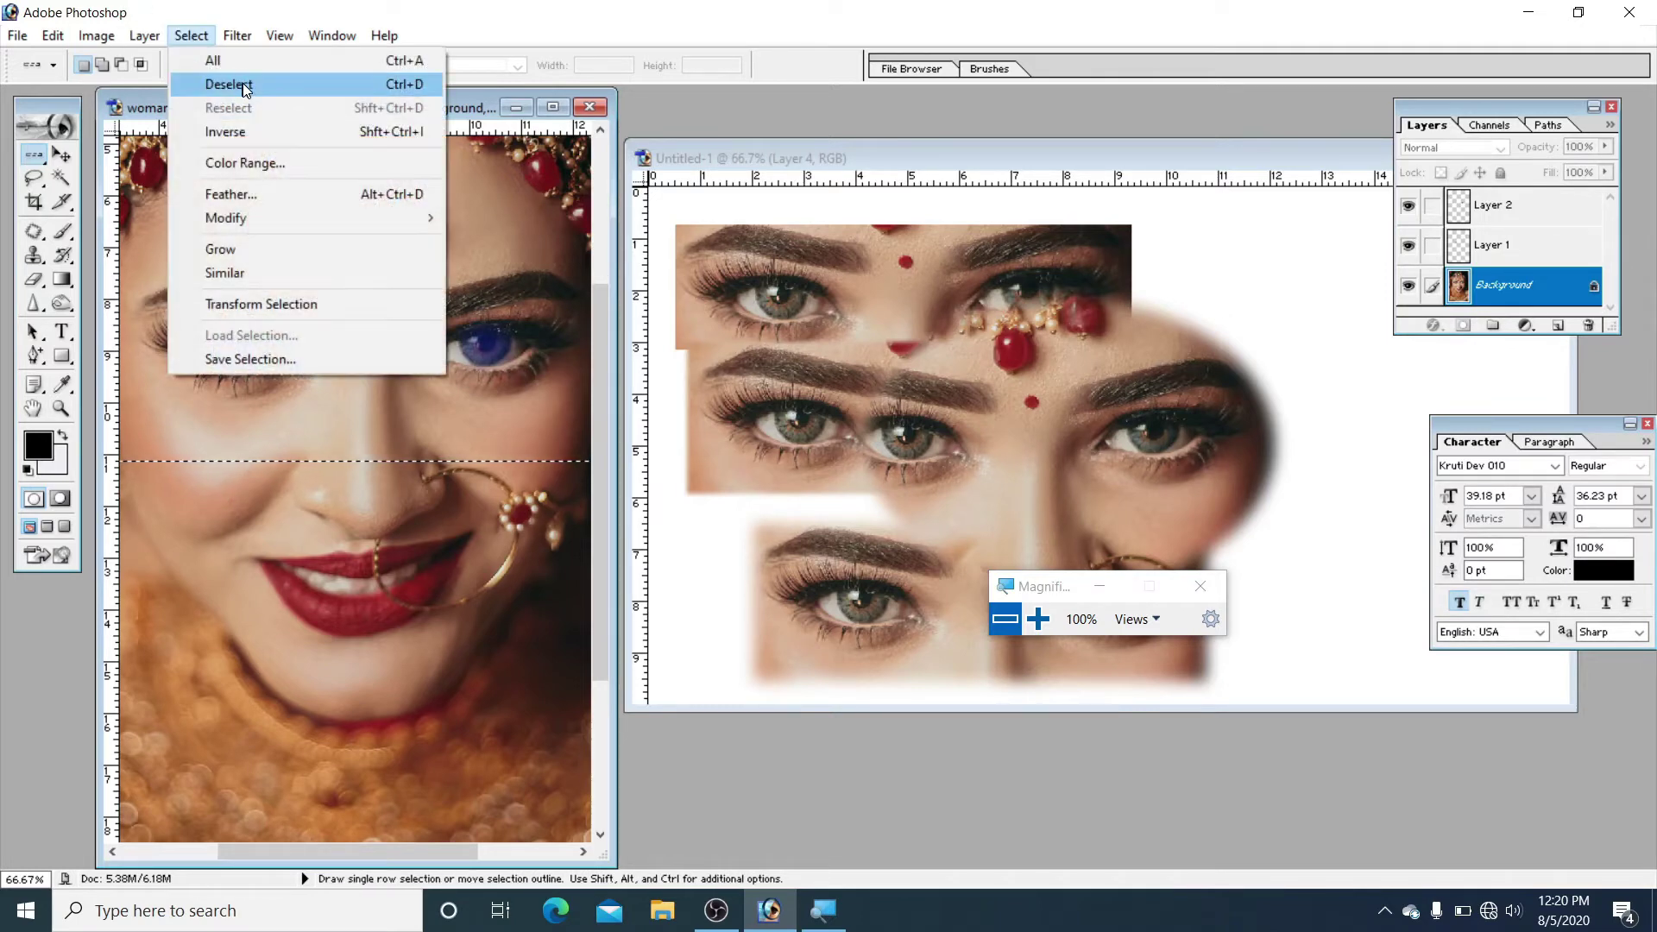
click(244, 86)
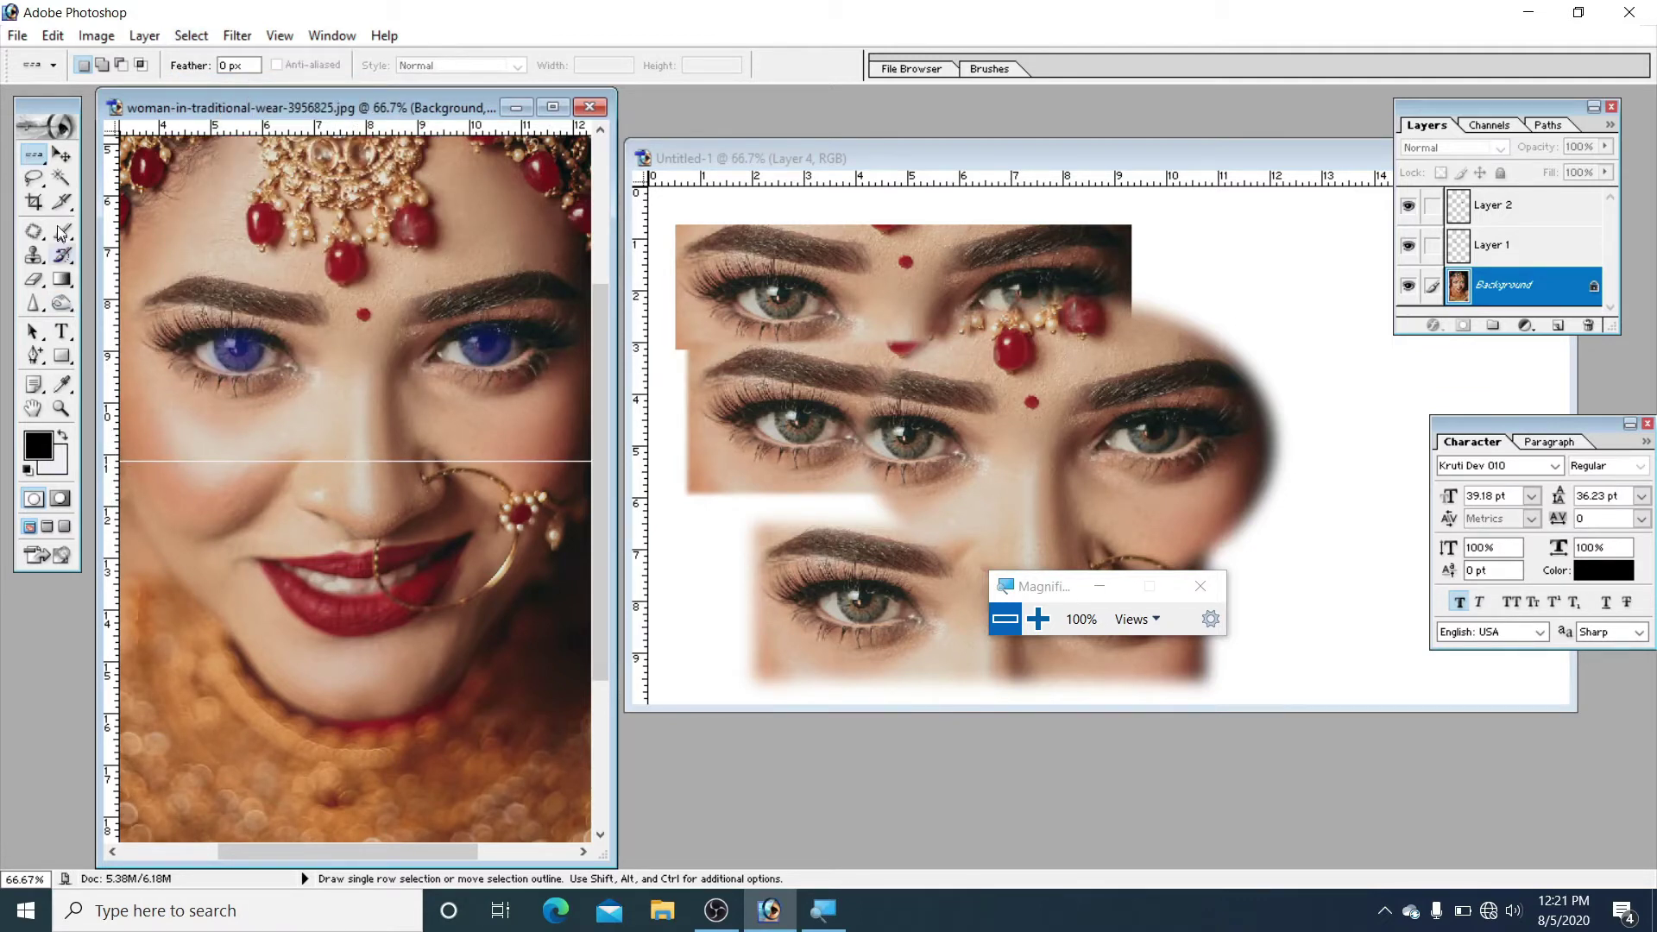
Step: Try single-column marquee selections, deselect, and return to the Rectangular Marquee
click(21, 157)
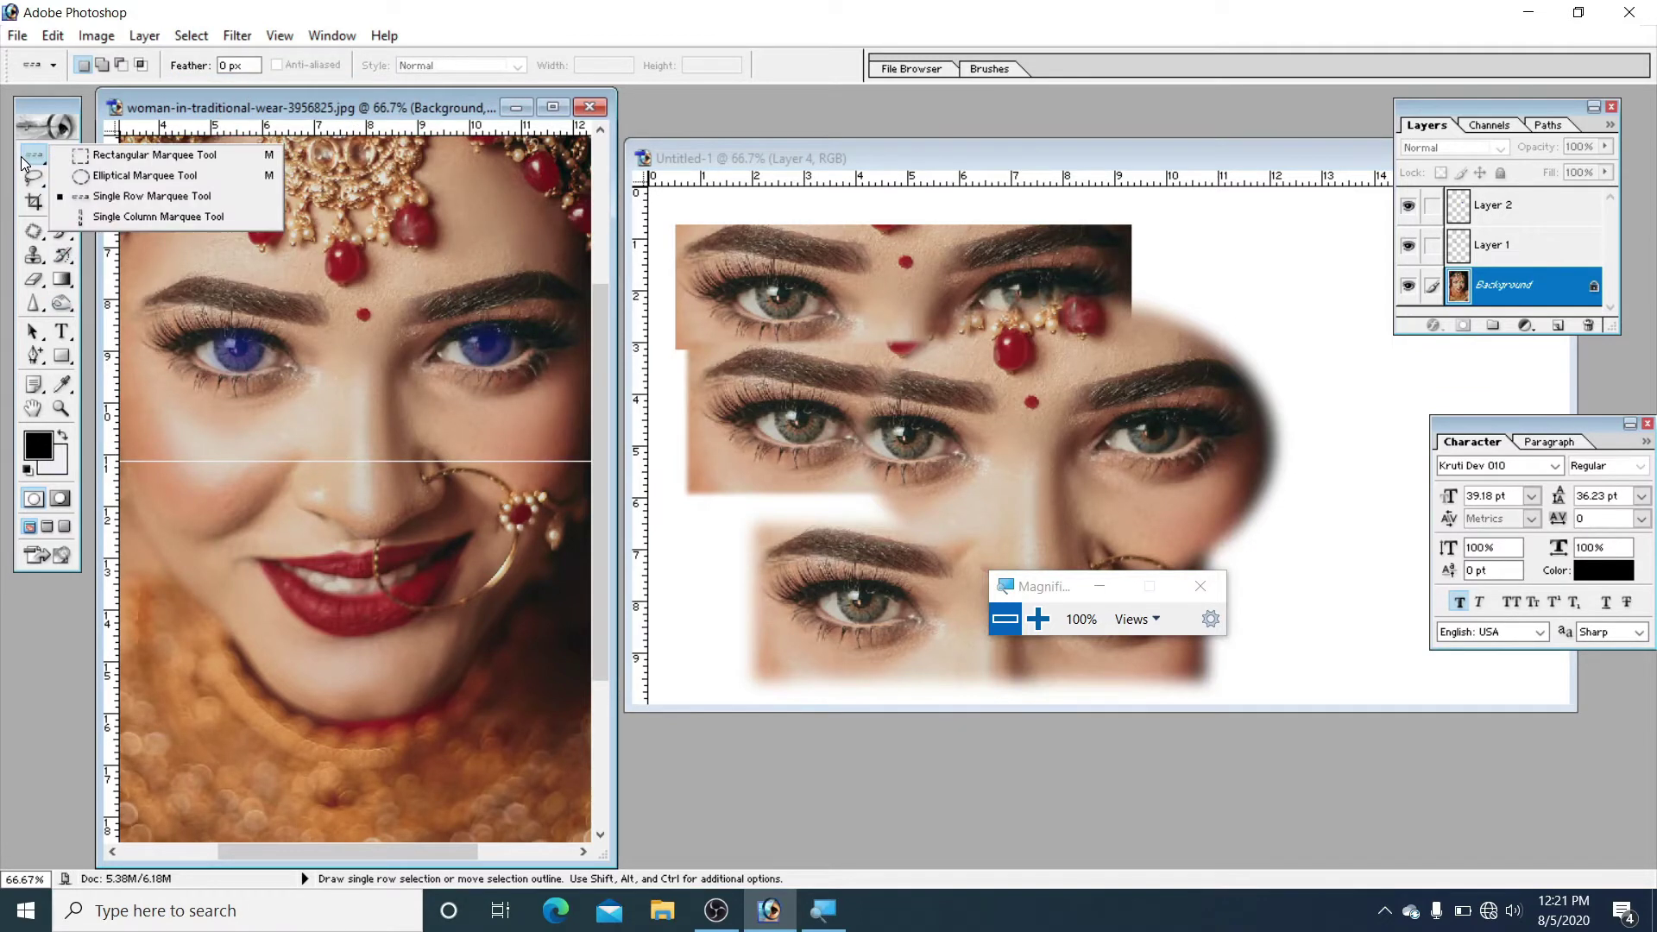
click(159, 218)
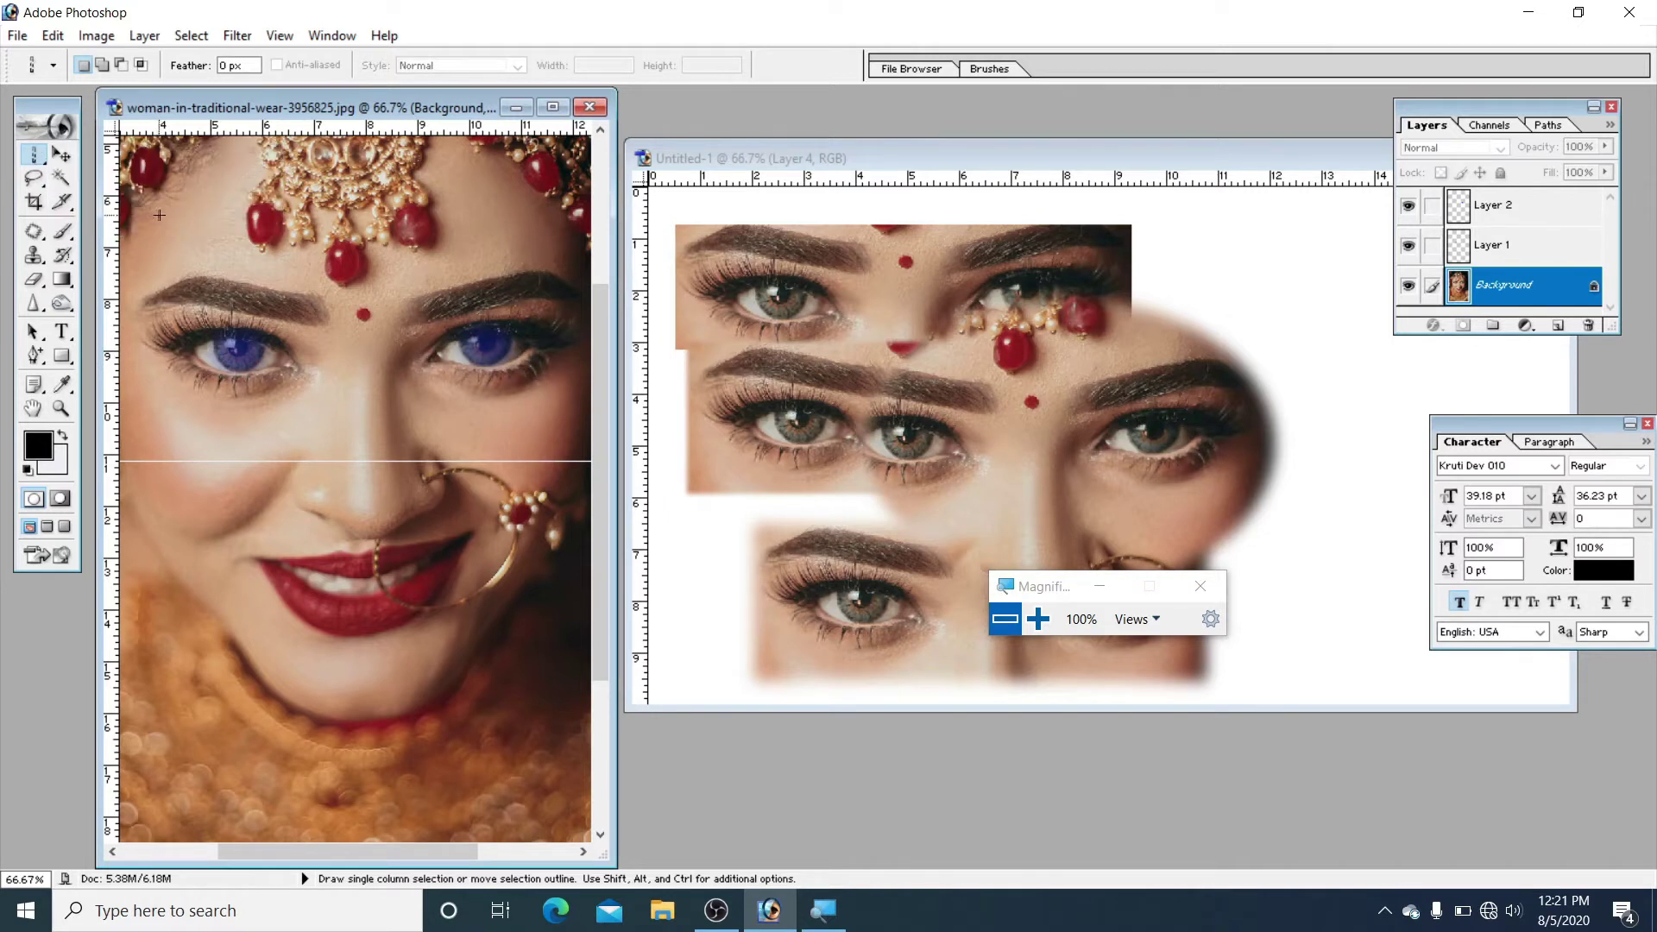
click(226, 182)
click(264, 251)
drag(233, 259, 241, 271)
click(241, 271)
click(188, 38)
click(268, 87)
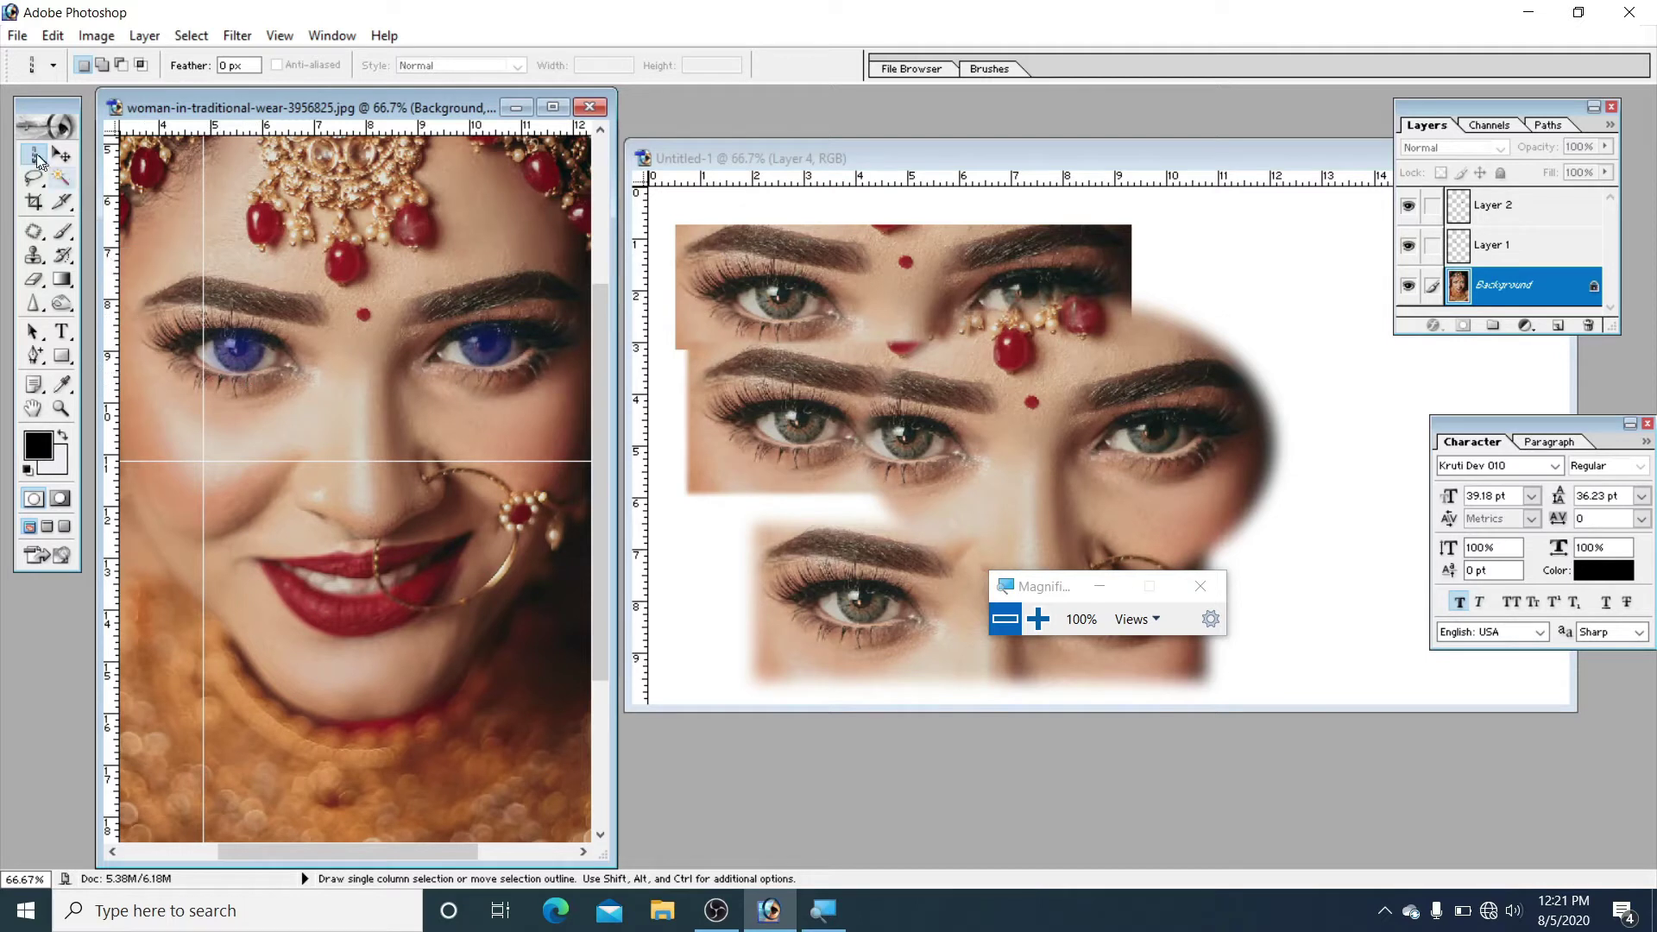
right_click(32, 155)
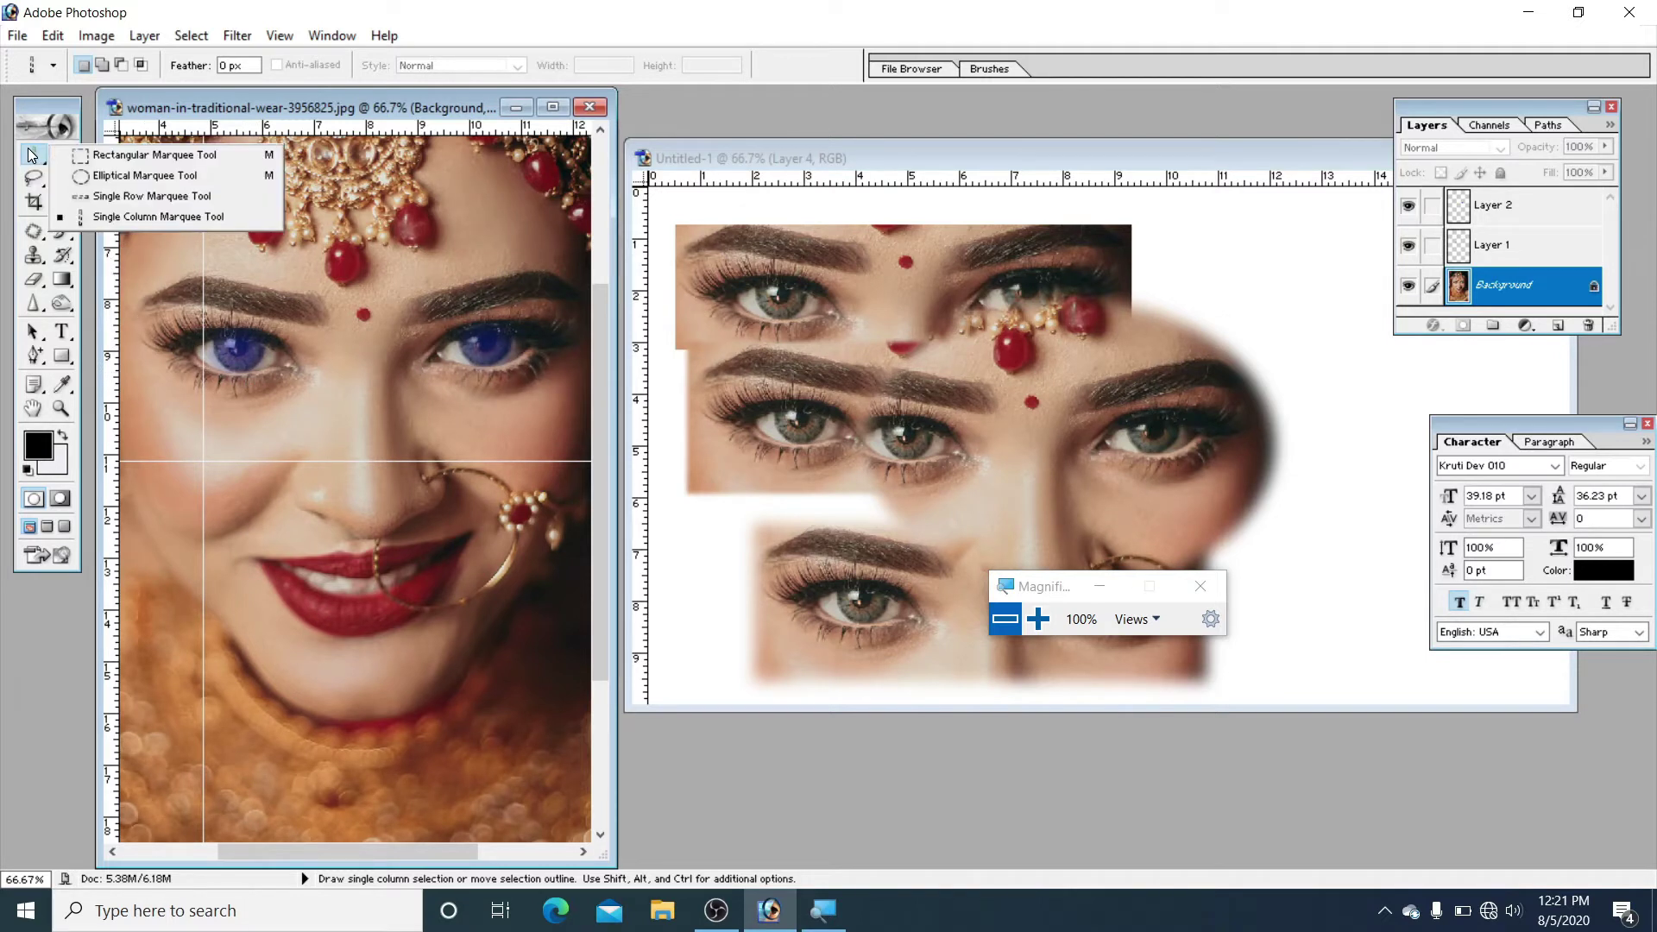
click(119, 155)
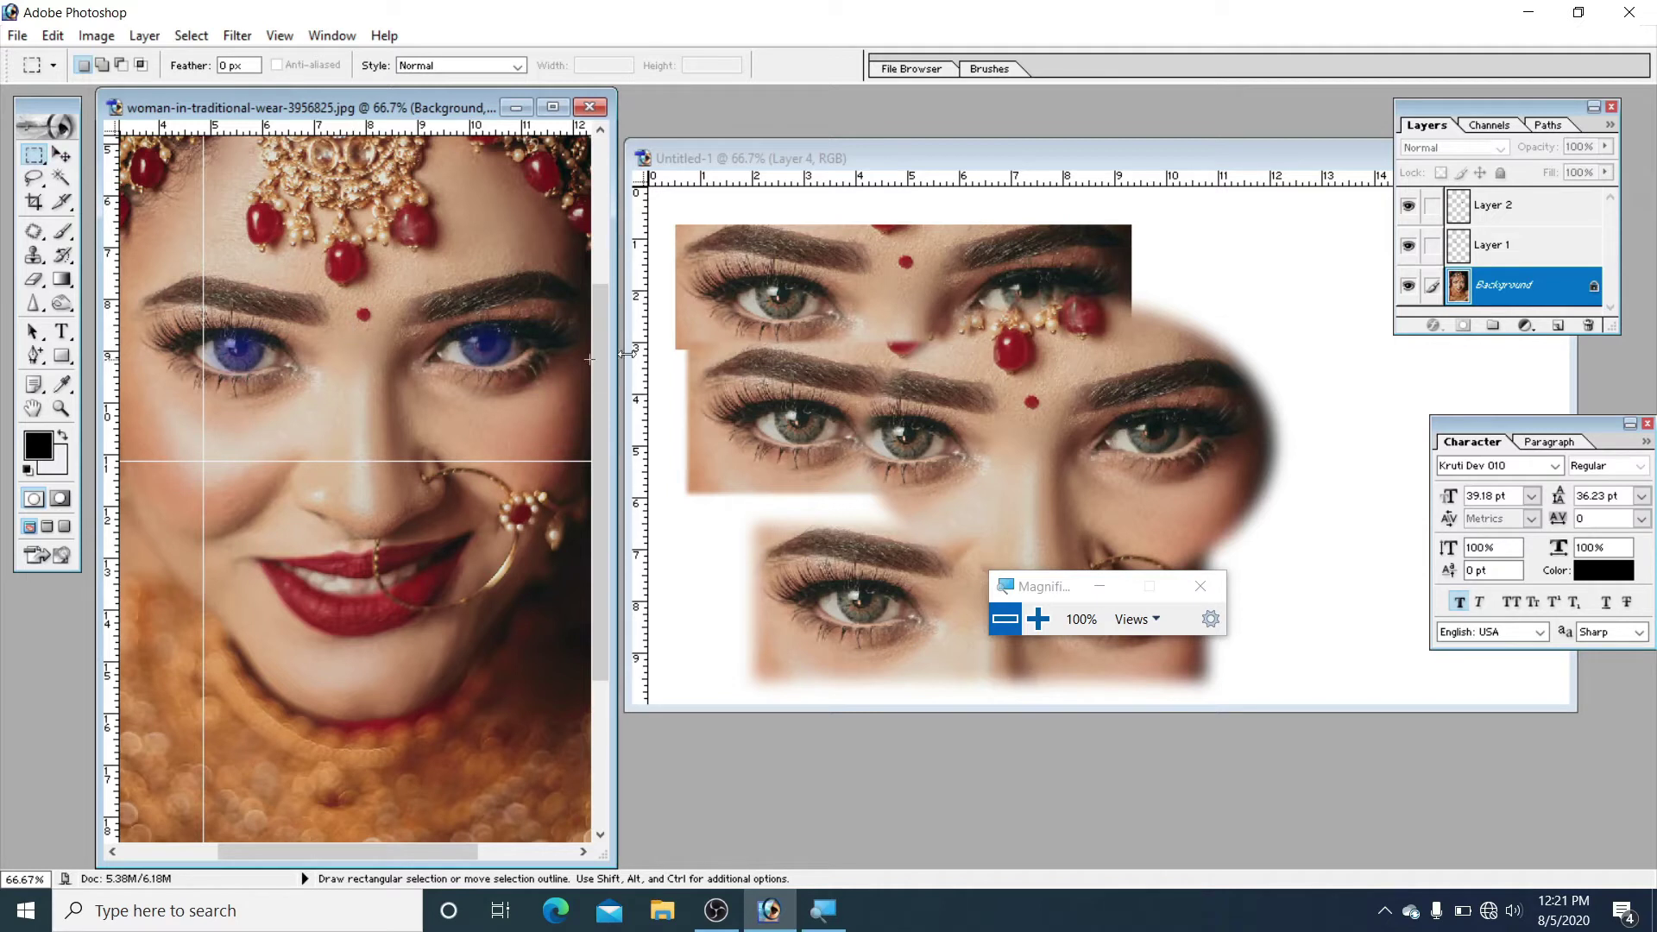
Step: In Untitled-1, move the middle eye strip right and down and the Layer 4 face piece left
click(1493, 246)
click(1489, 213)
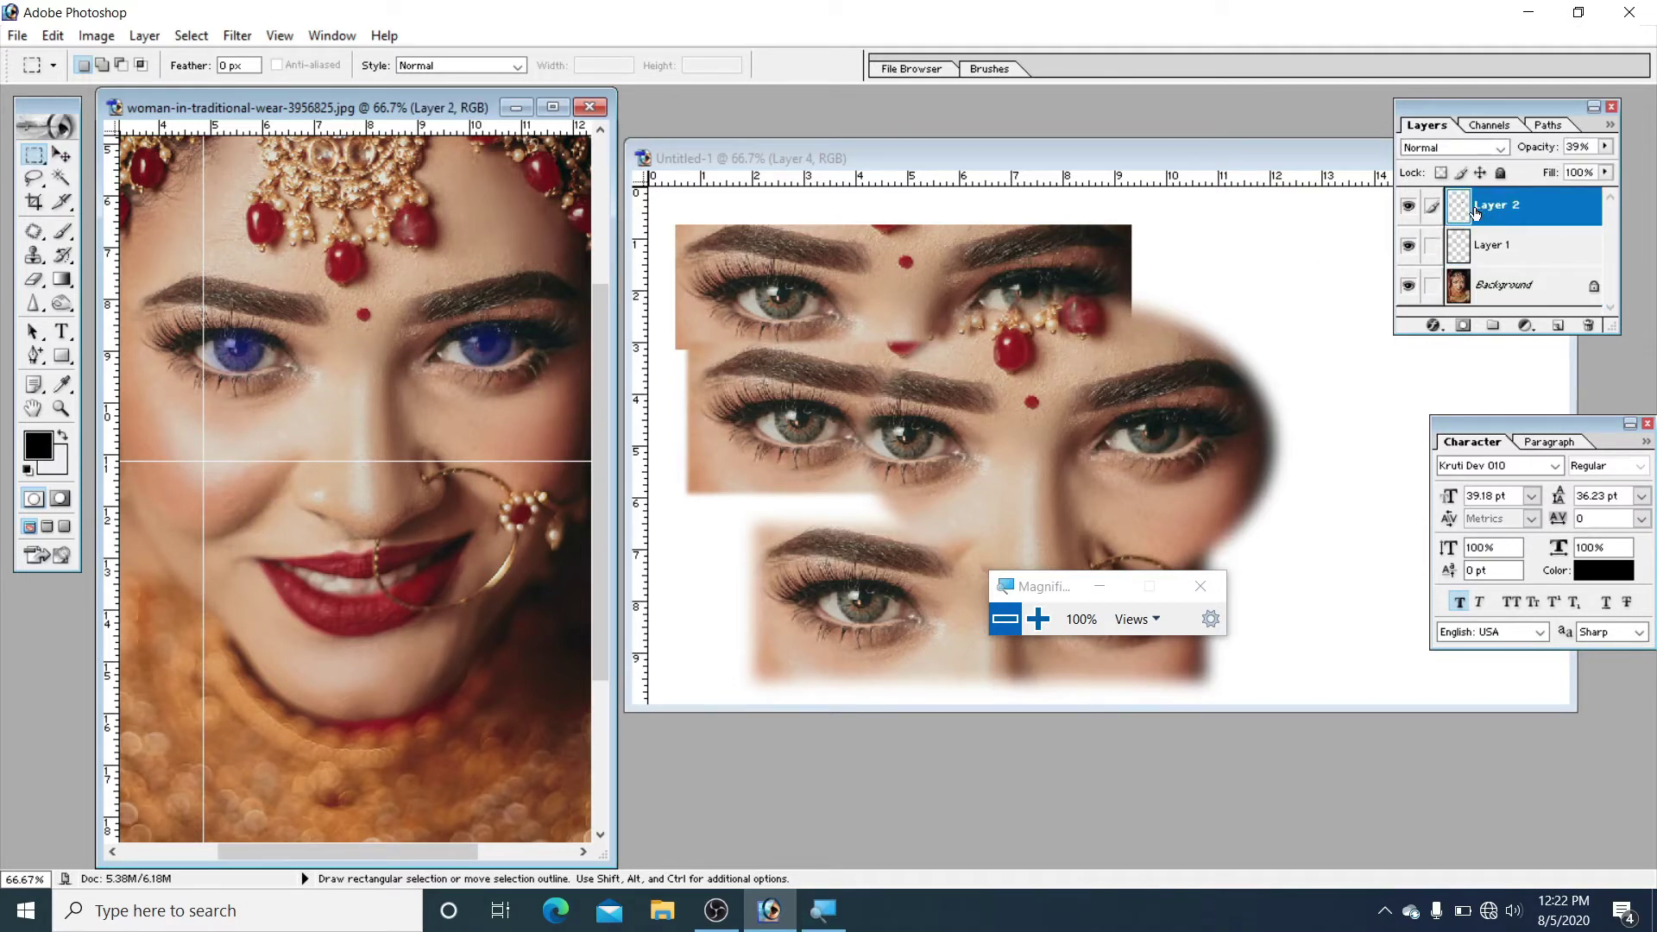
click(63, 152)
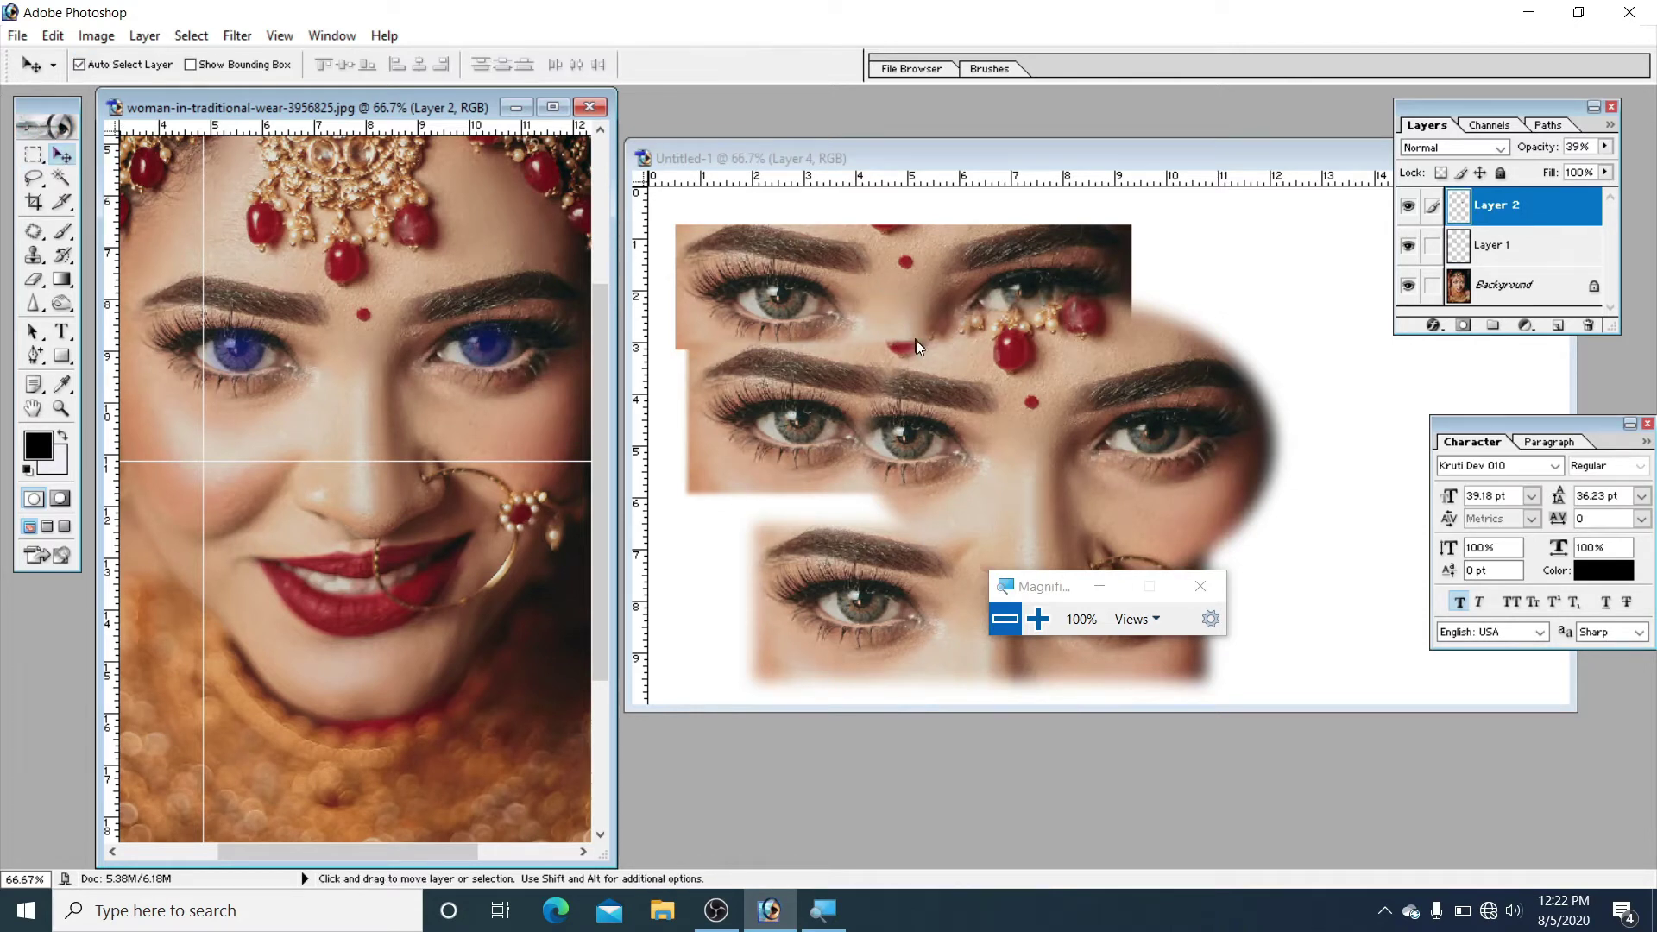
click(849, 409)
drag(858, 397, 1152, 503)
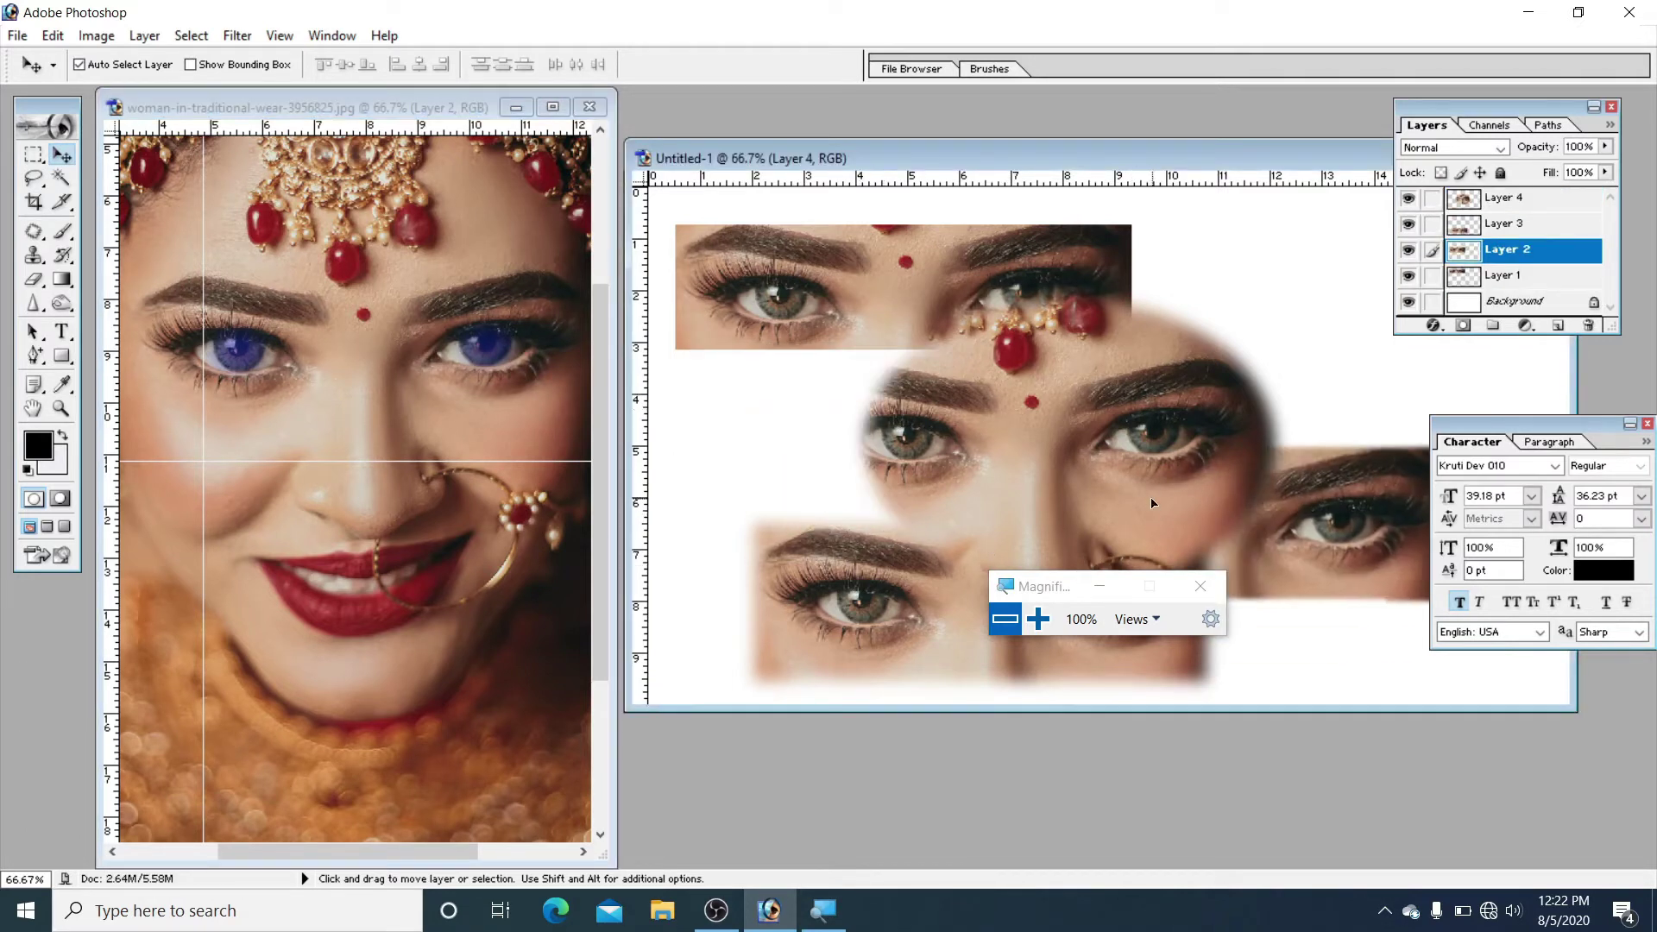
drag(1070, 455, 837, 453)
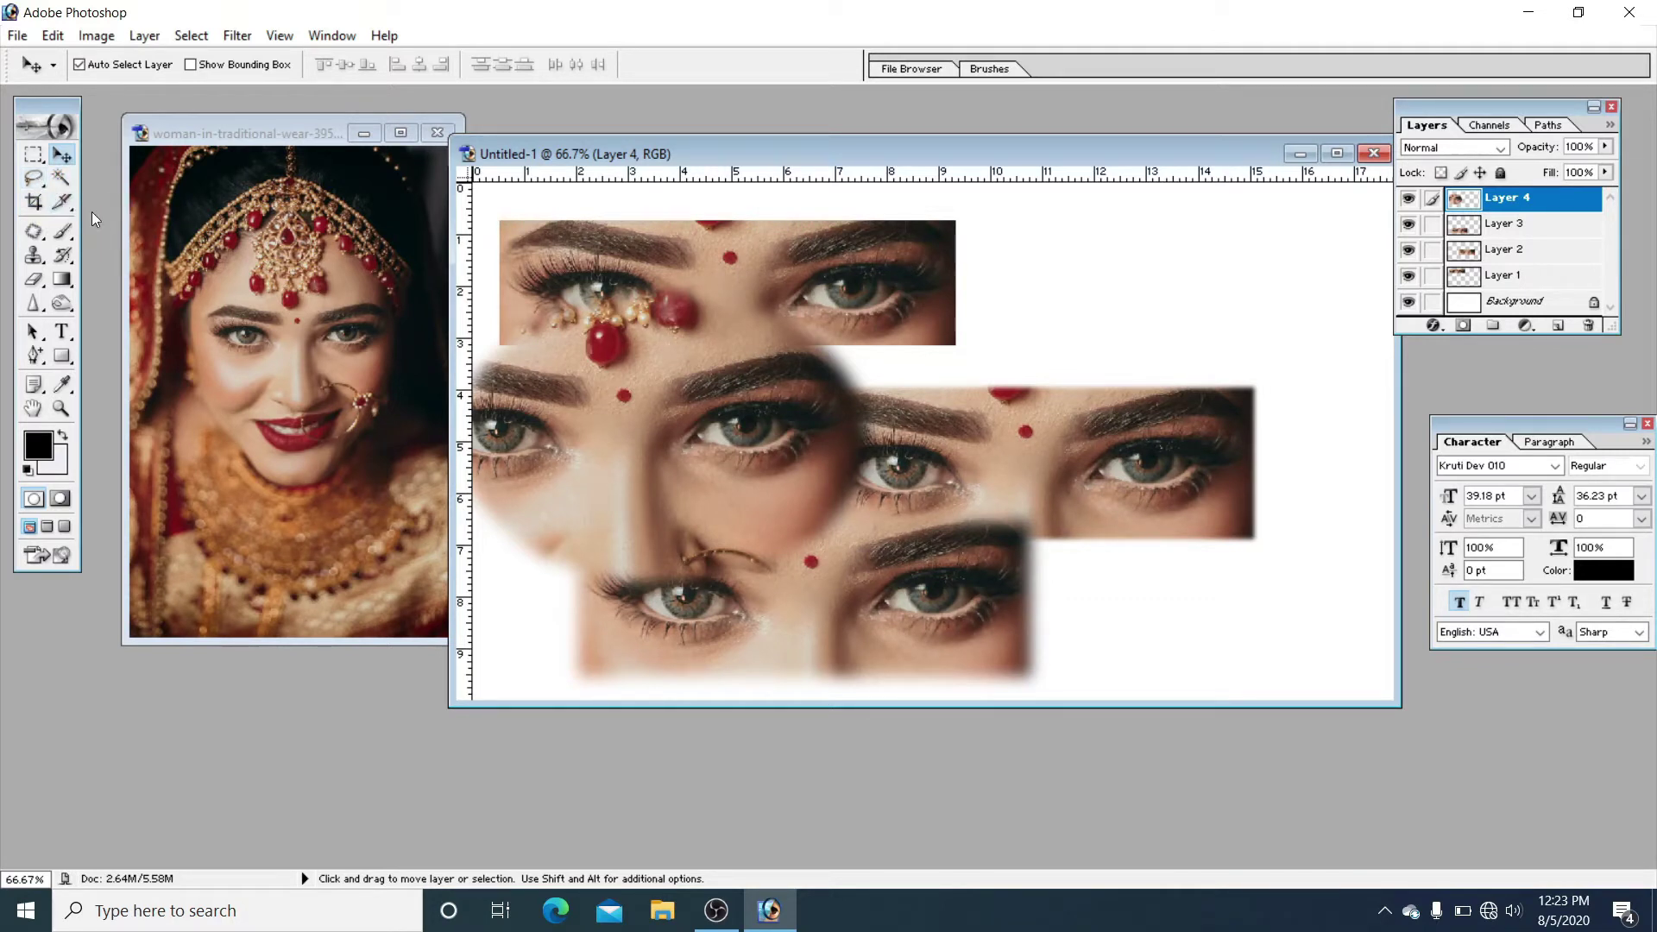
Step: Switch to the Lasso, shift the Untitled-1 window right, and close the bride photo
key(l)
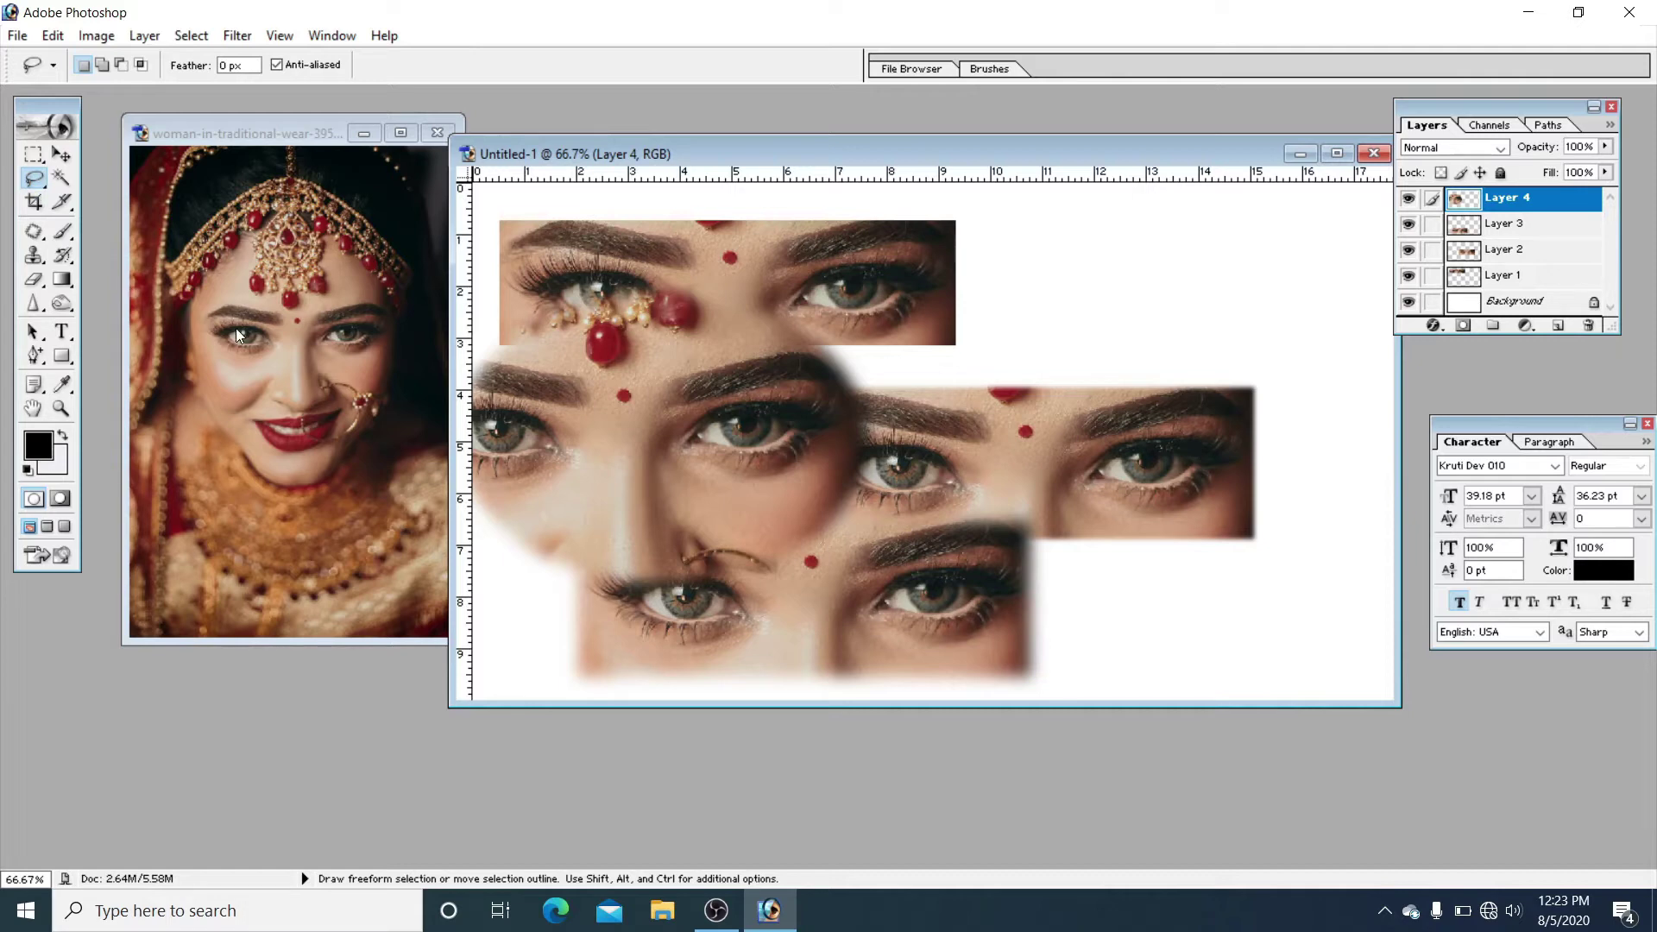
drag(575, 159, 643, 154)
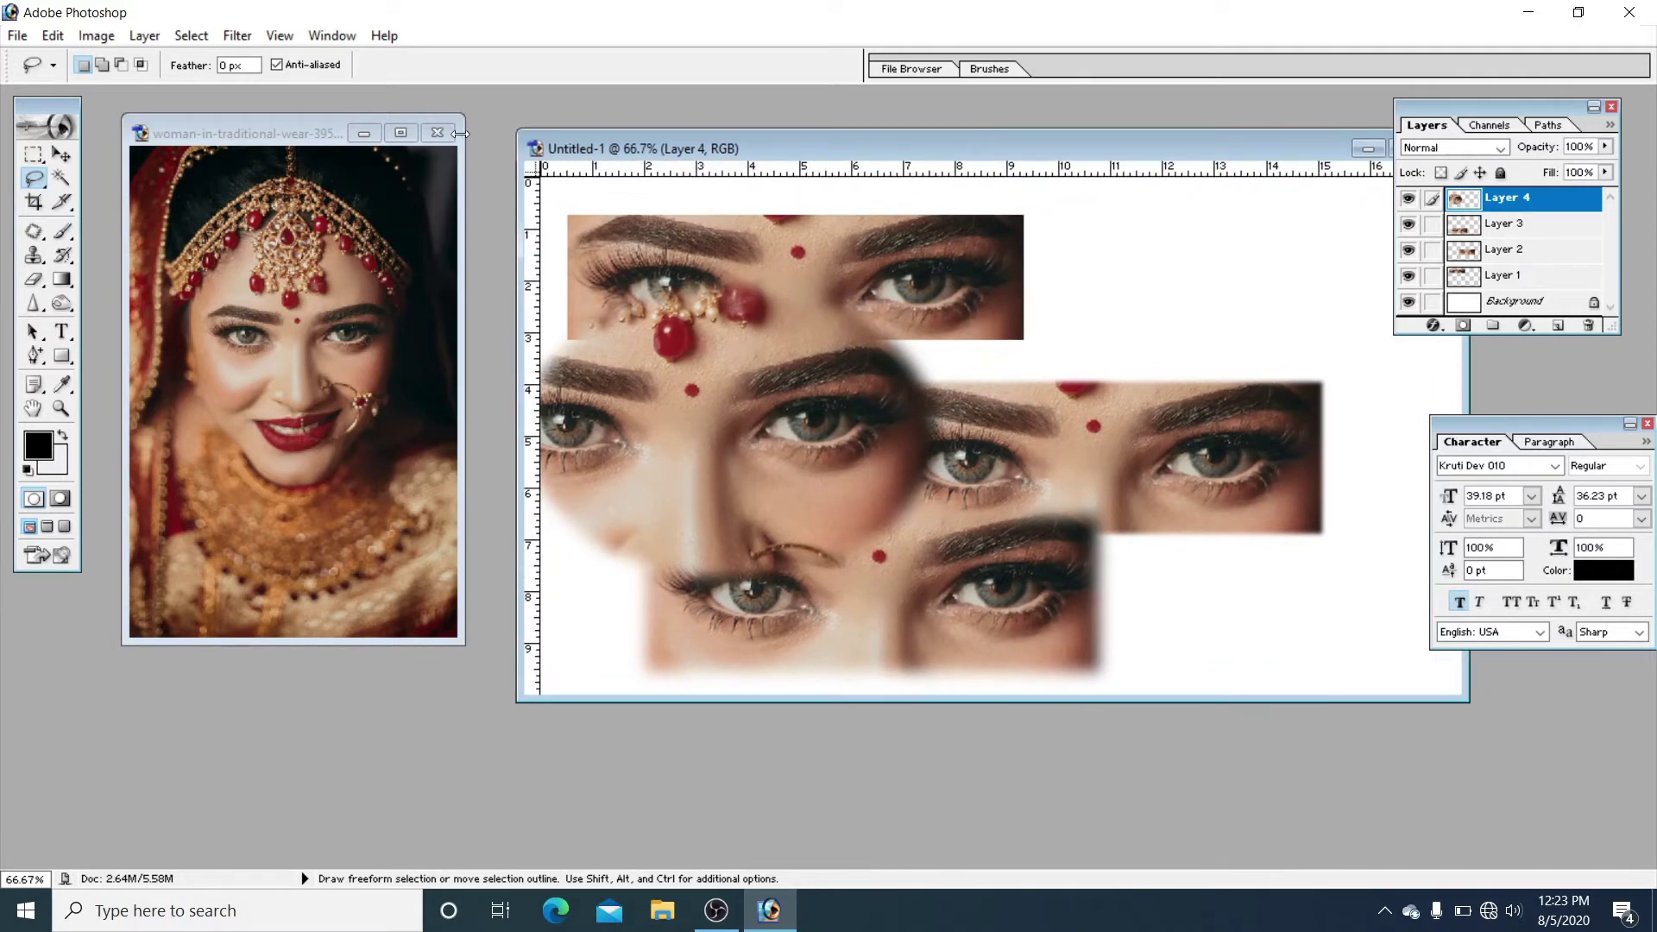
click(437, 133)
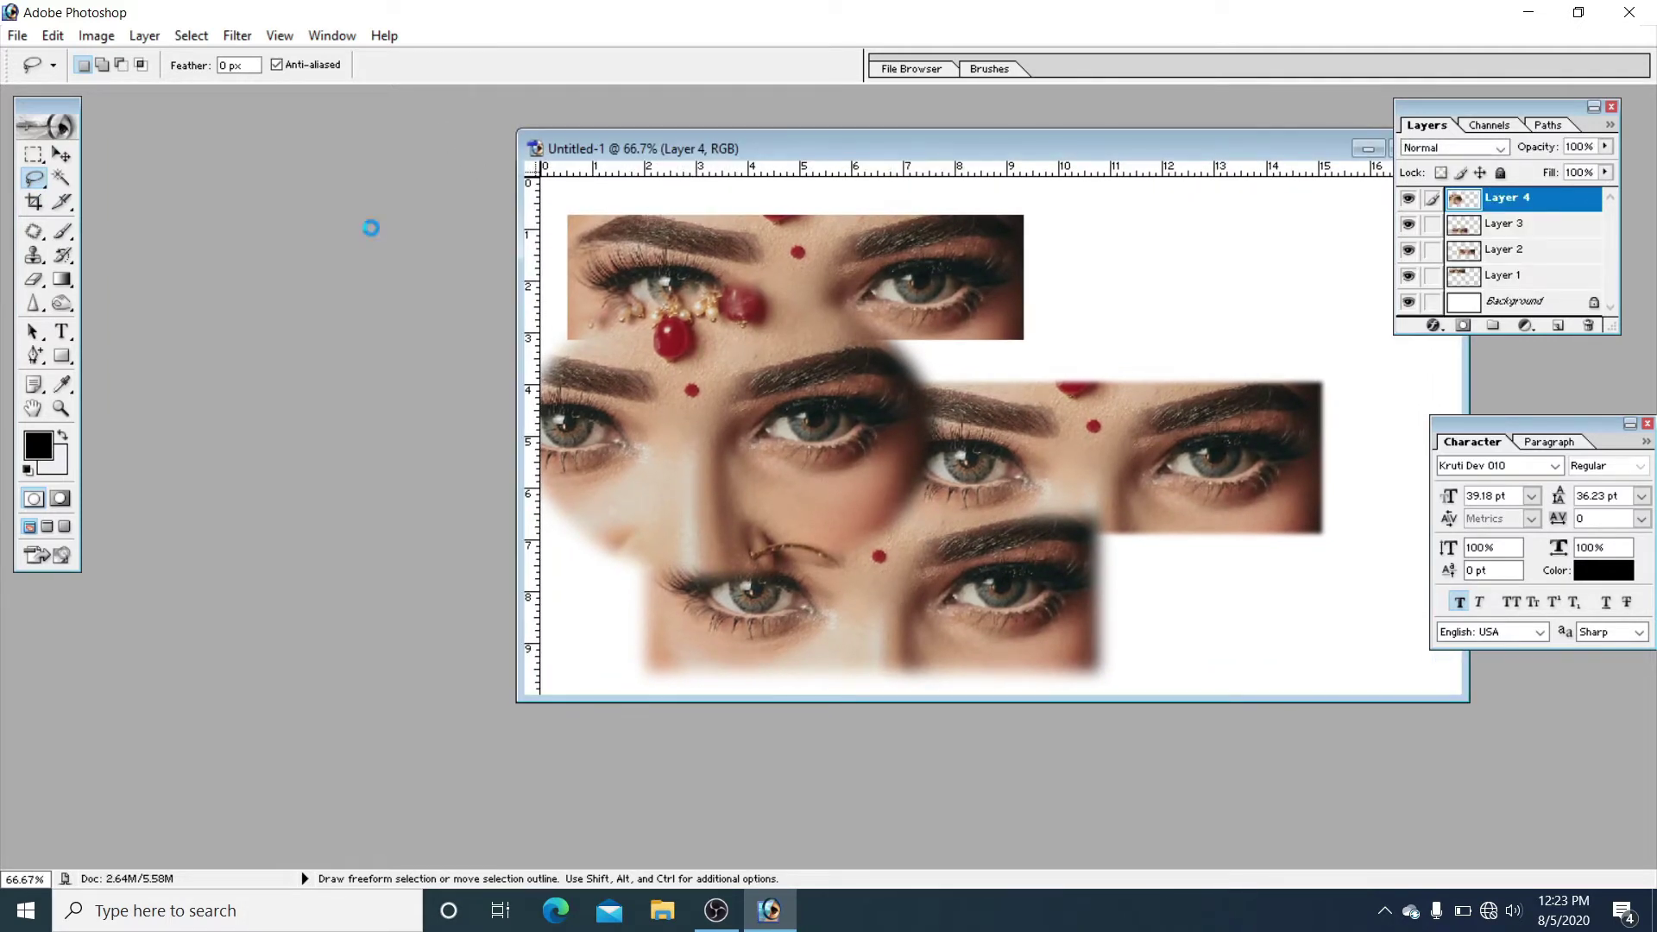
Step: Open city-2345406_1920.jpg from the Desktop via the file browser
double_click(373, 235)
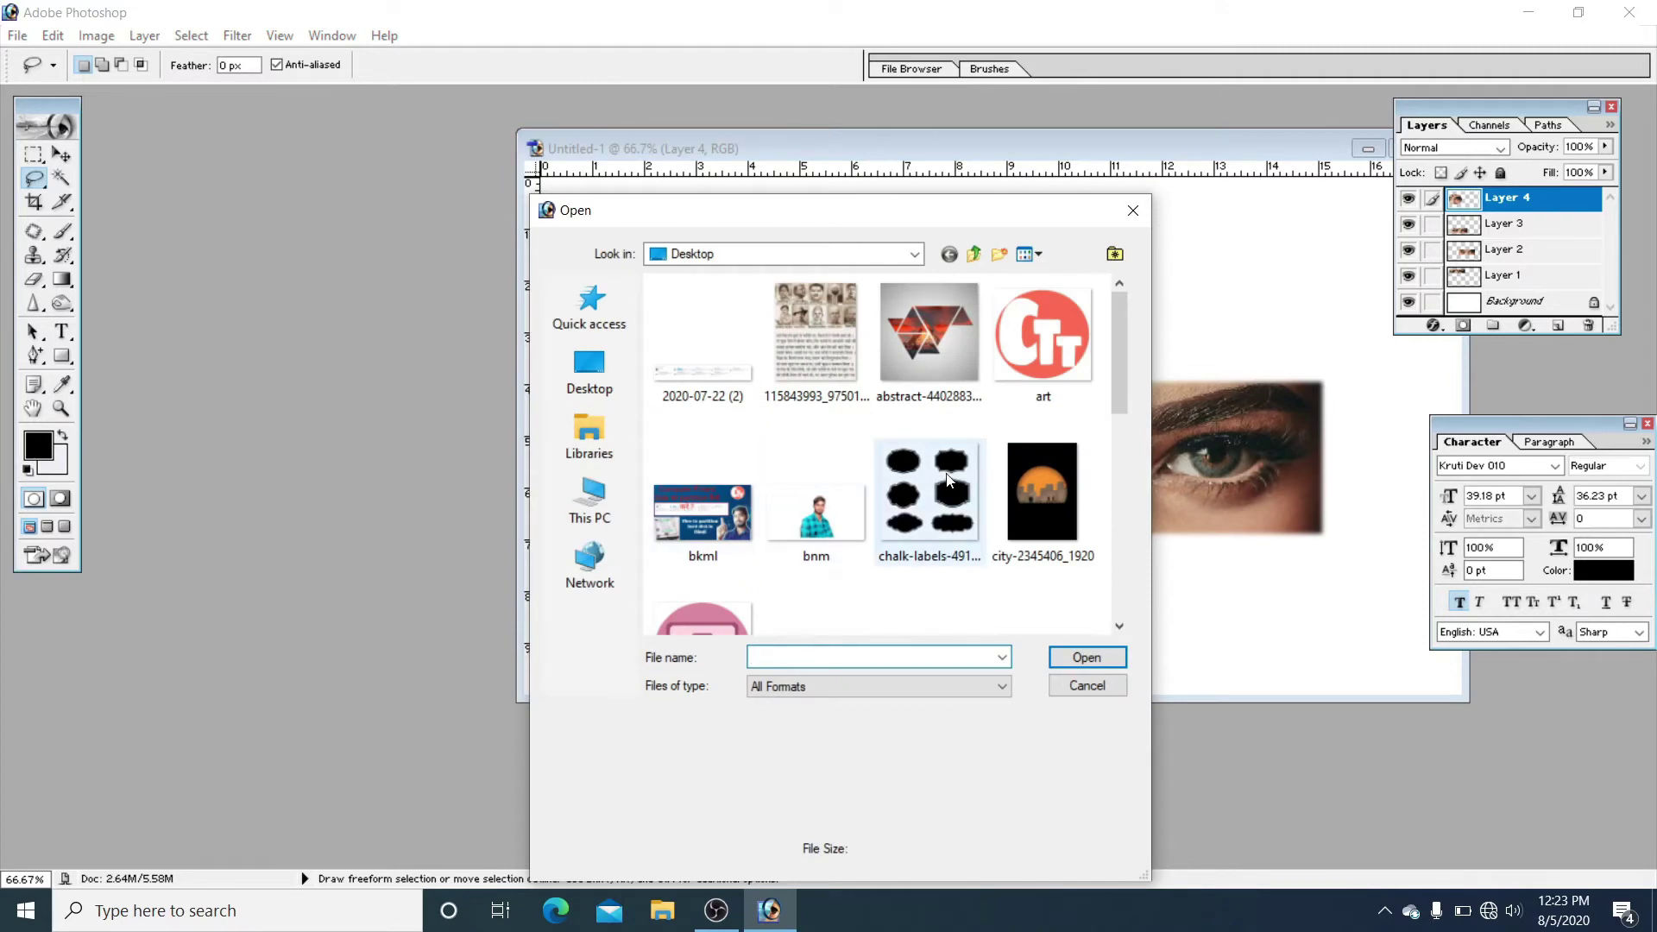
double_click(1036, 480)
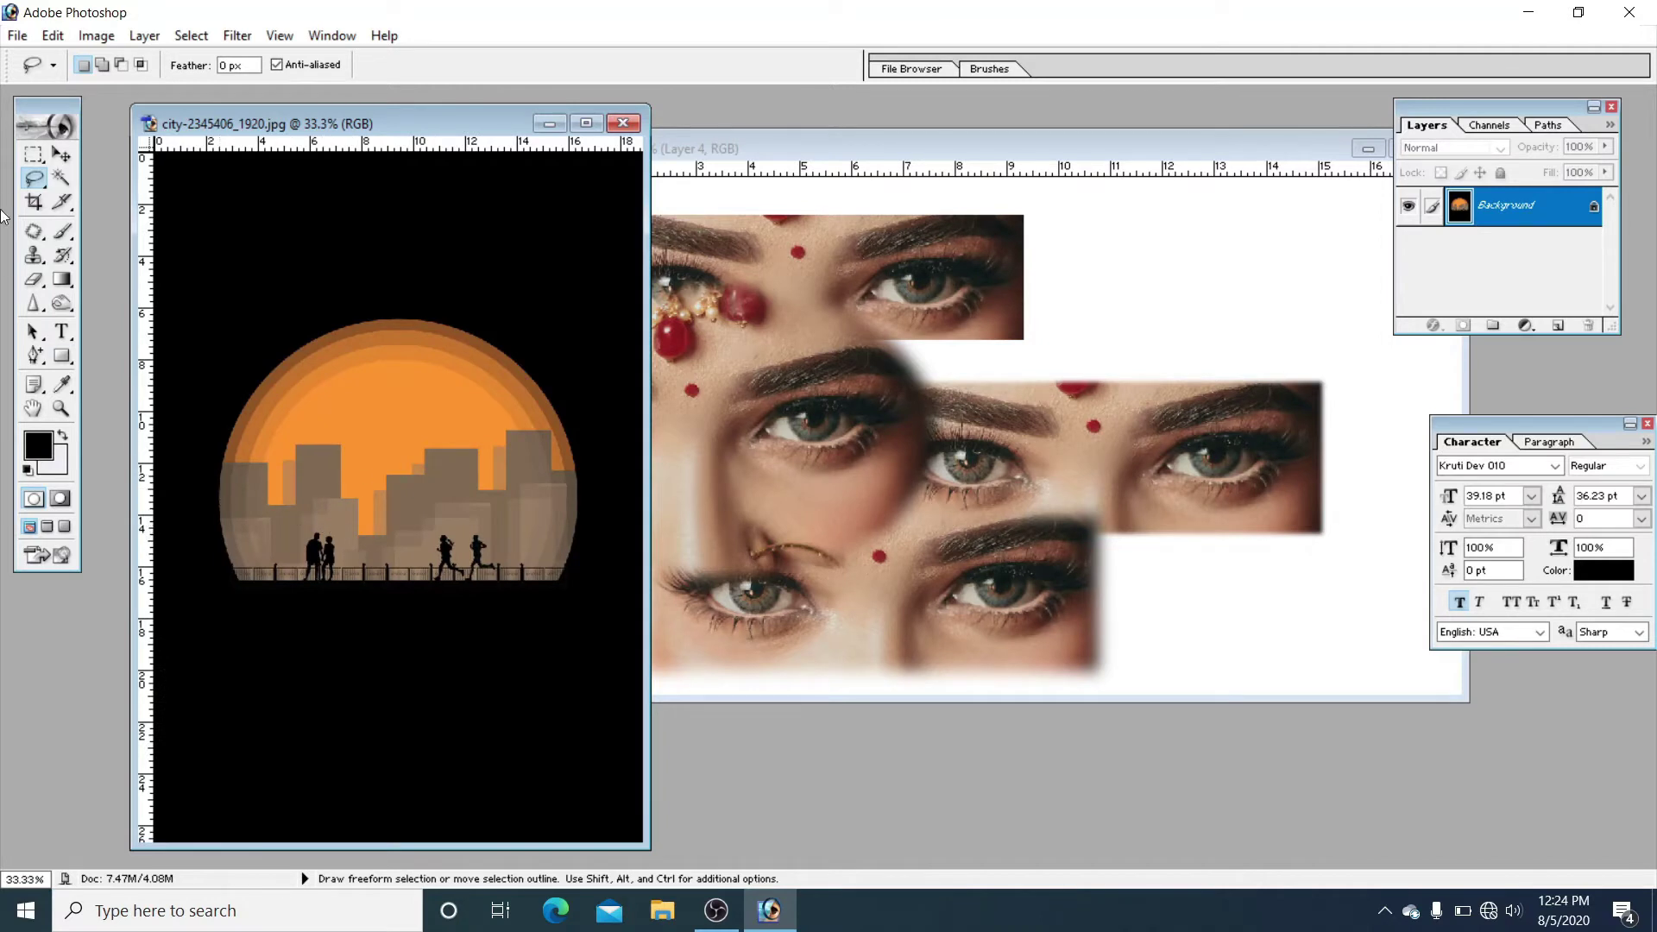
right_click(34, 179)
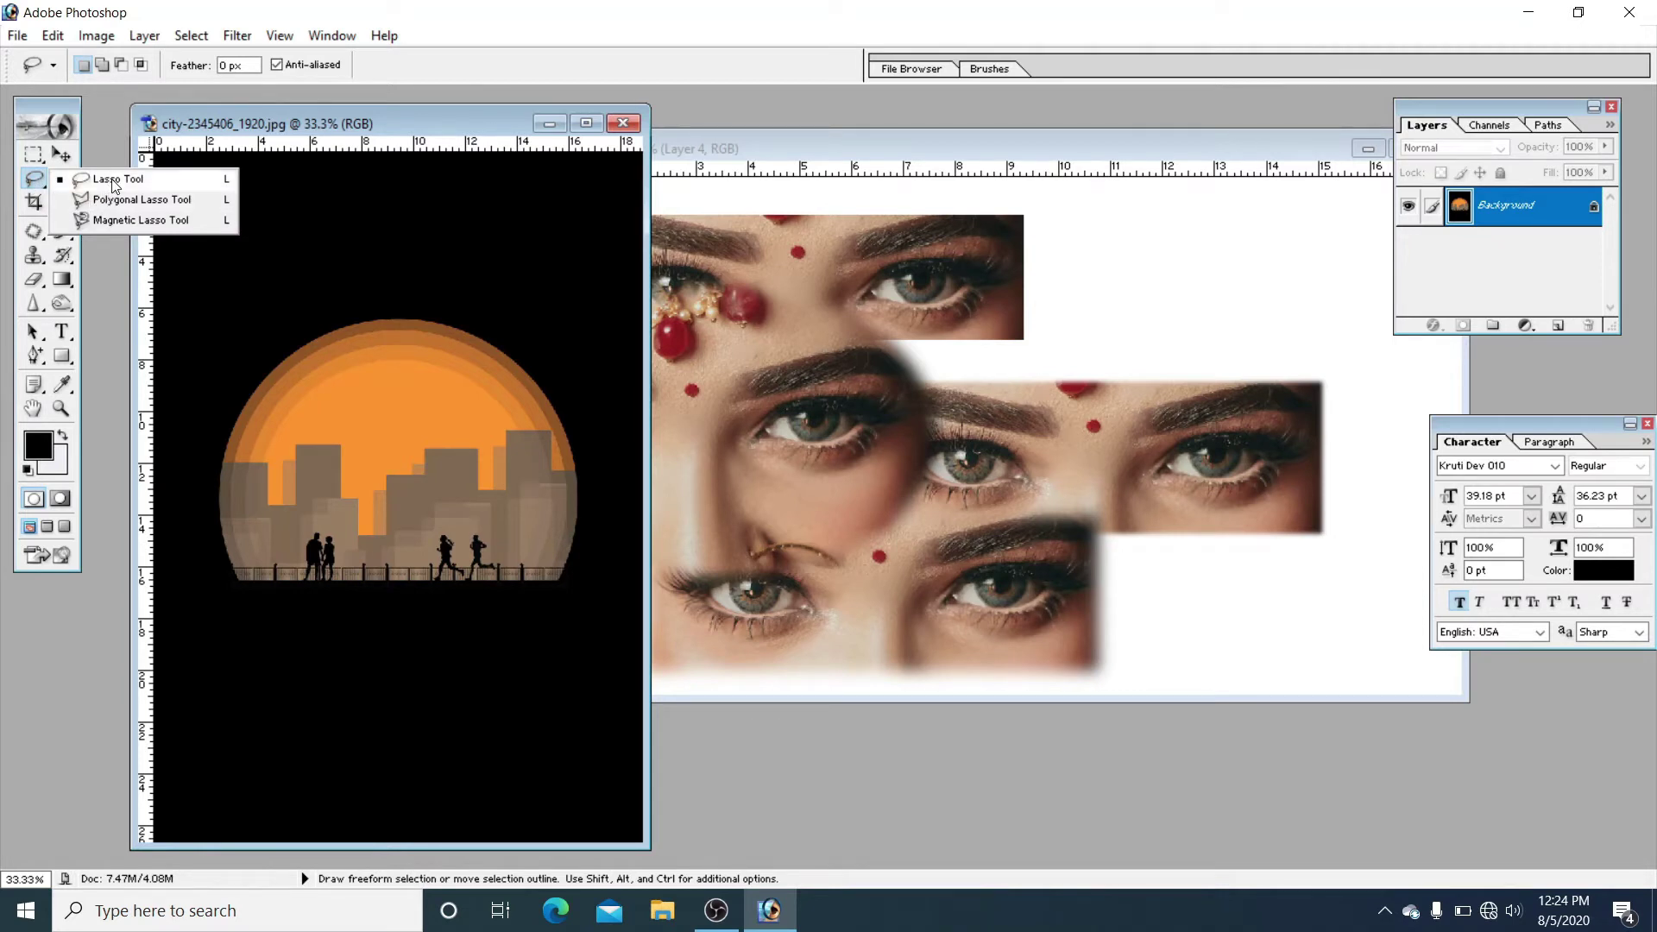
Step: Lasso a rough outline around the sun and city skyline in the city image
click(115, 181)
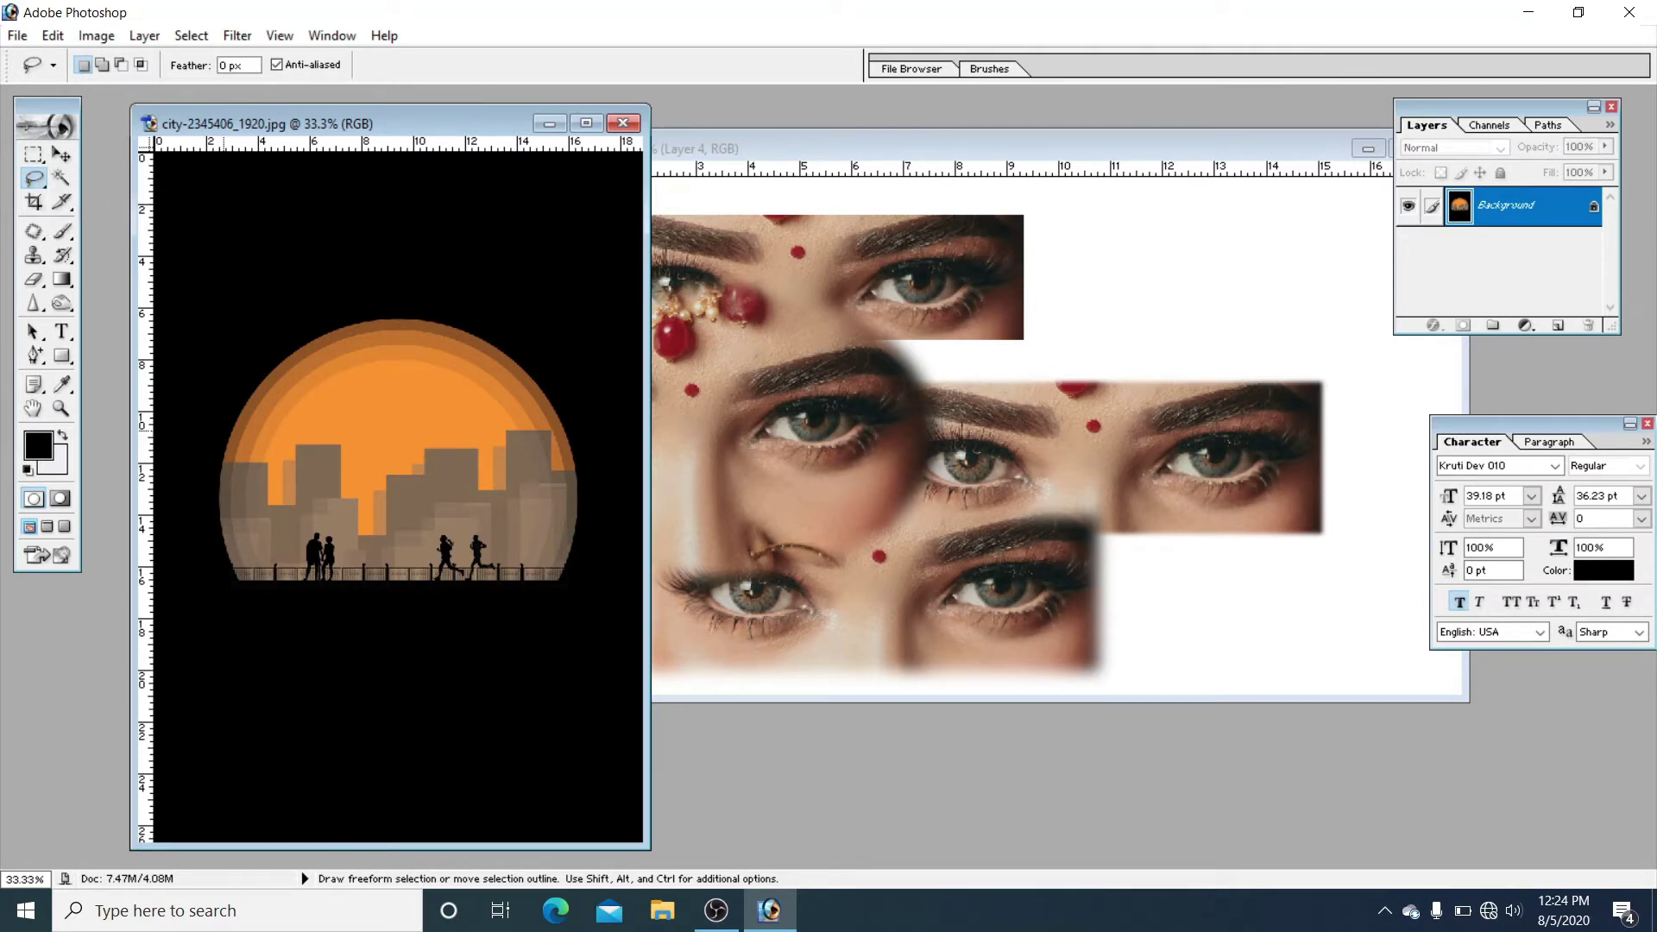
drag(235, 422, 268, 380)
mouse_move(488, 344)
mouse_down()
mouse_move(530, 367)
mouse_move(590, 450)
mouse_move(600, 513)
mouse_move(583, 572)
mouse_move(456, 607)
mouse_up()
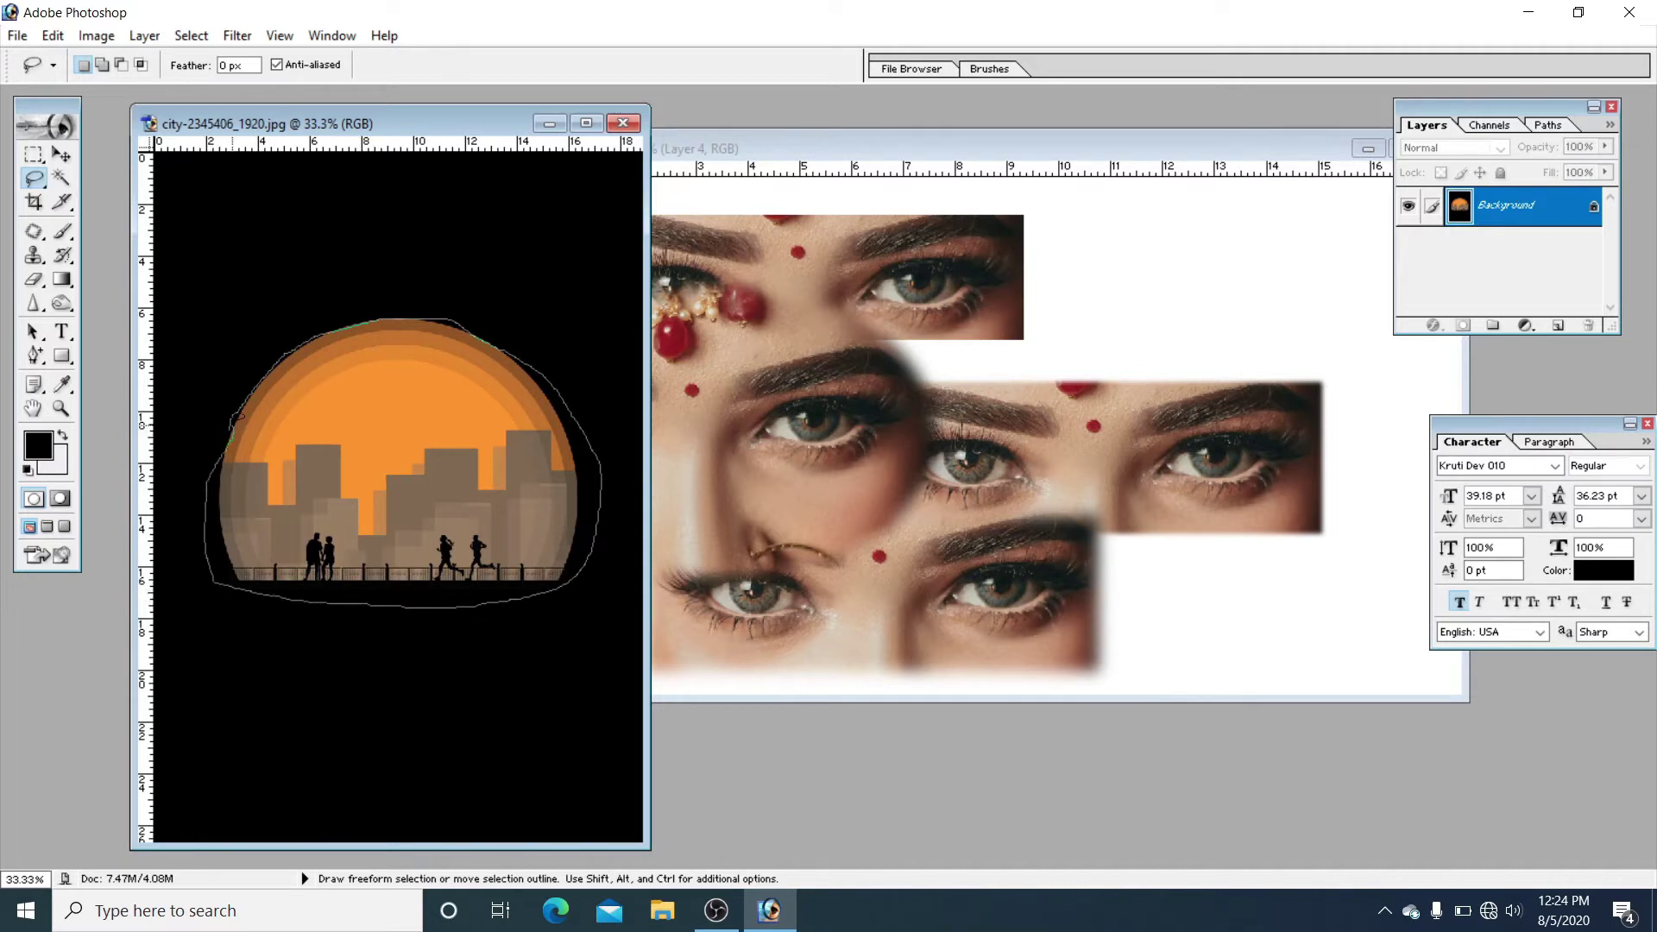
drag(231, 419, 232, 415)
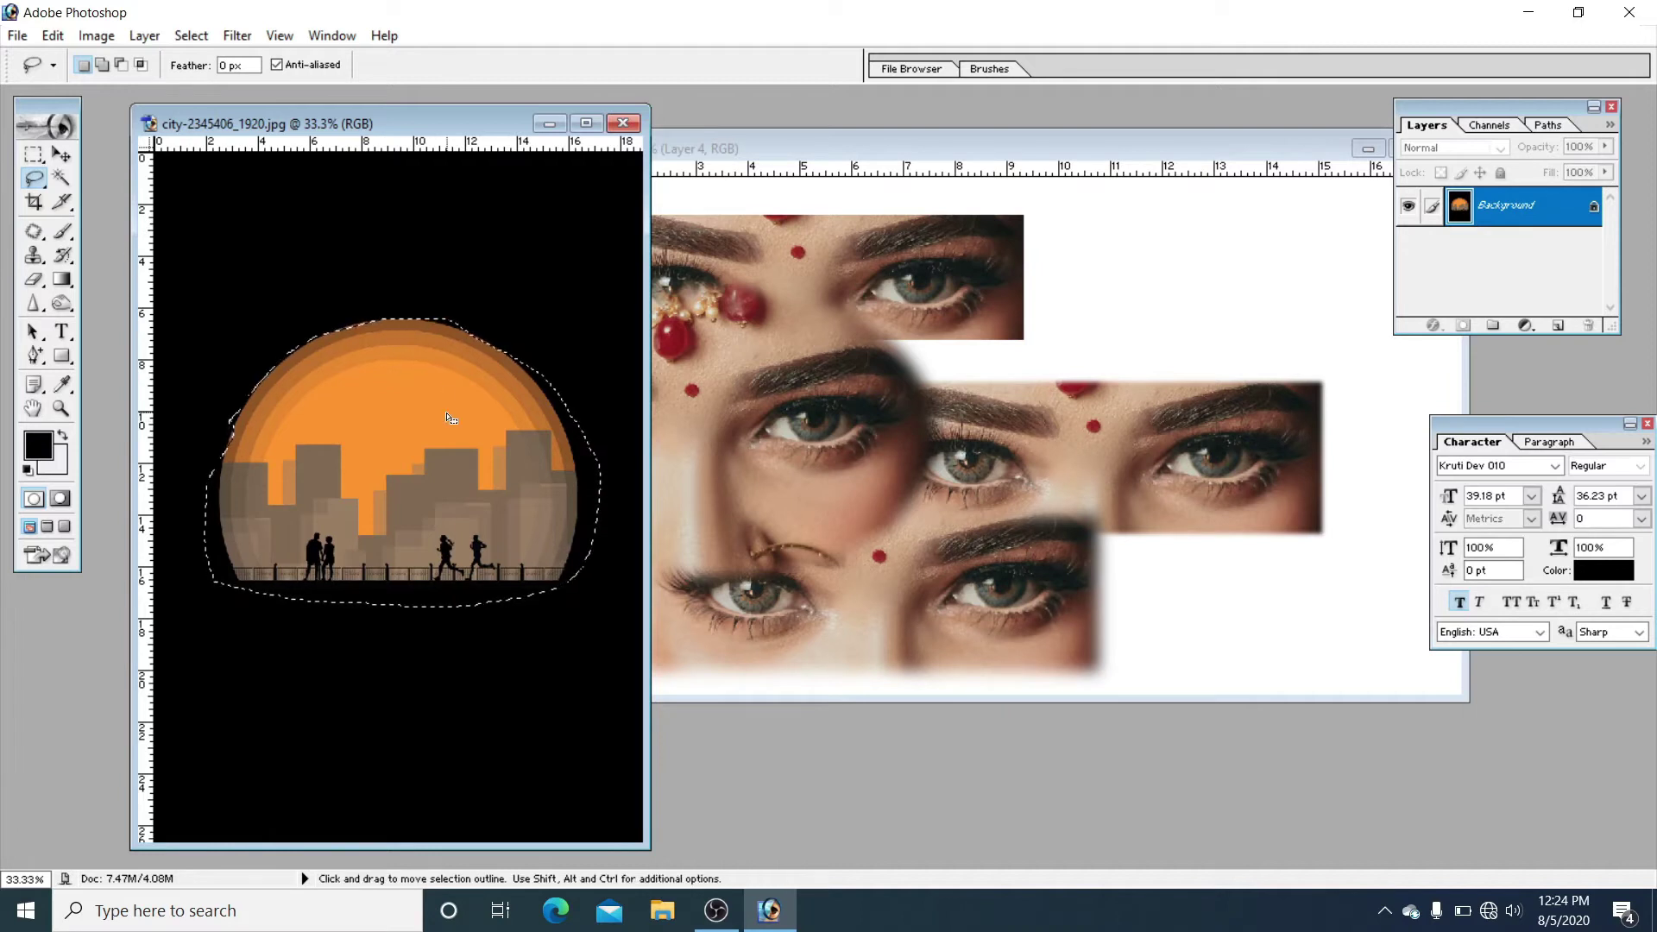
Step: Drag the lassoed sunset into Untitled-1 as Layer 5, then return to the city image
key(v)
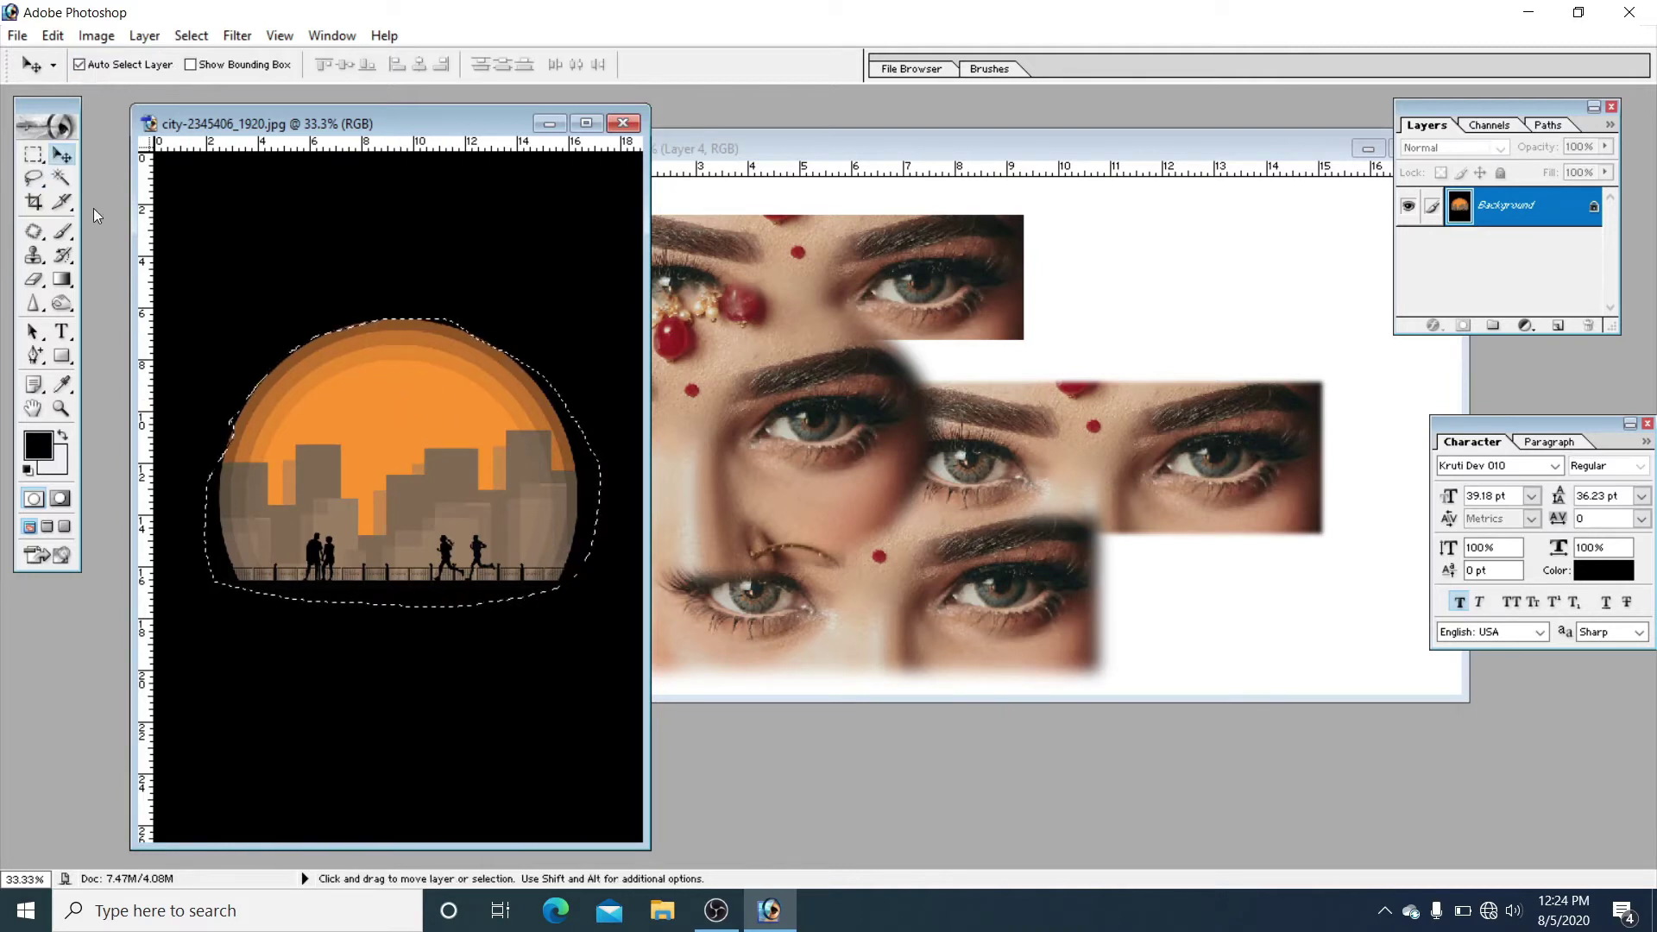
drag(405, 415, 902, 505)
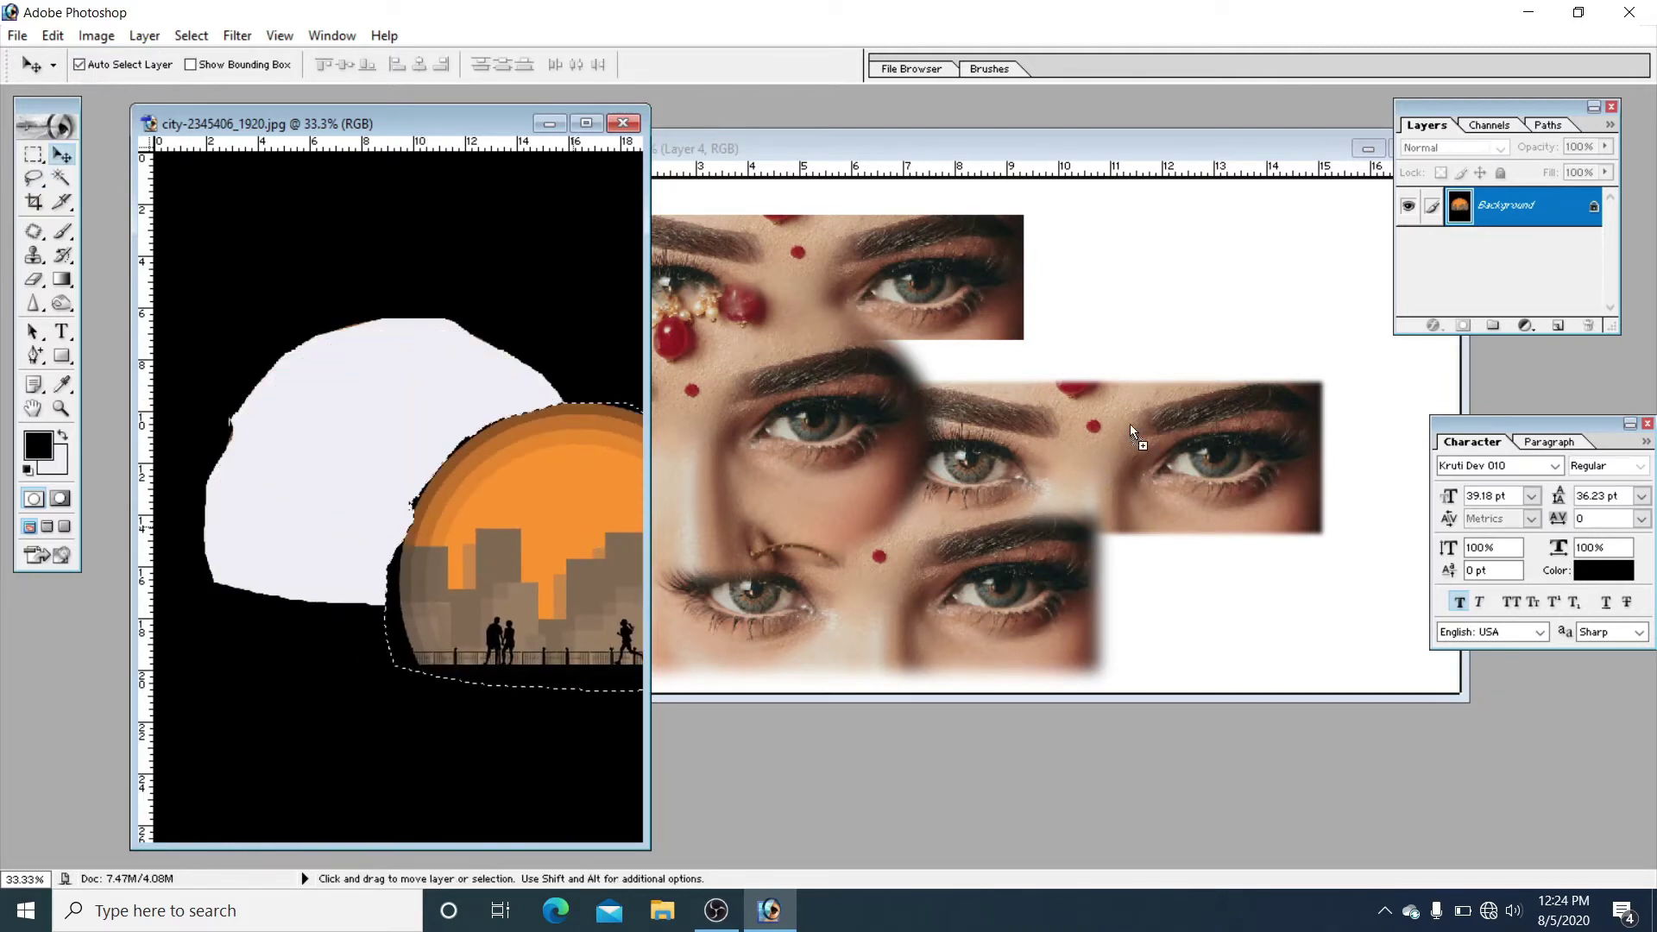
drag(1131, 423, 1156, 397)
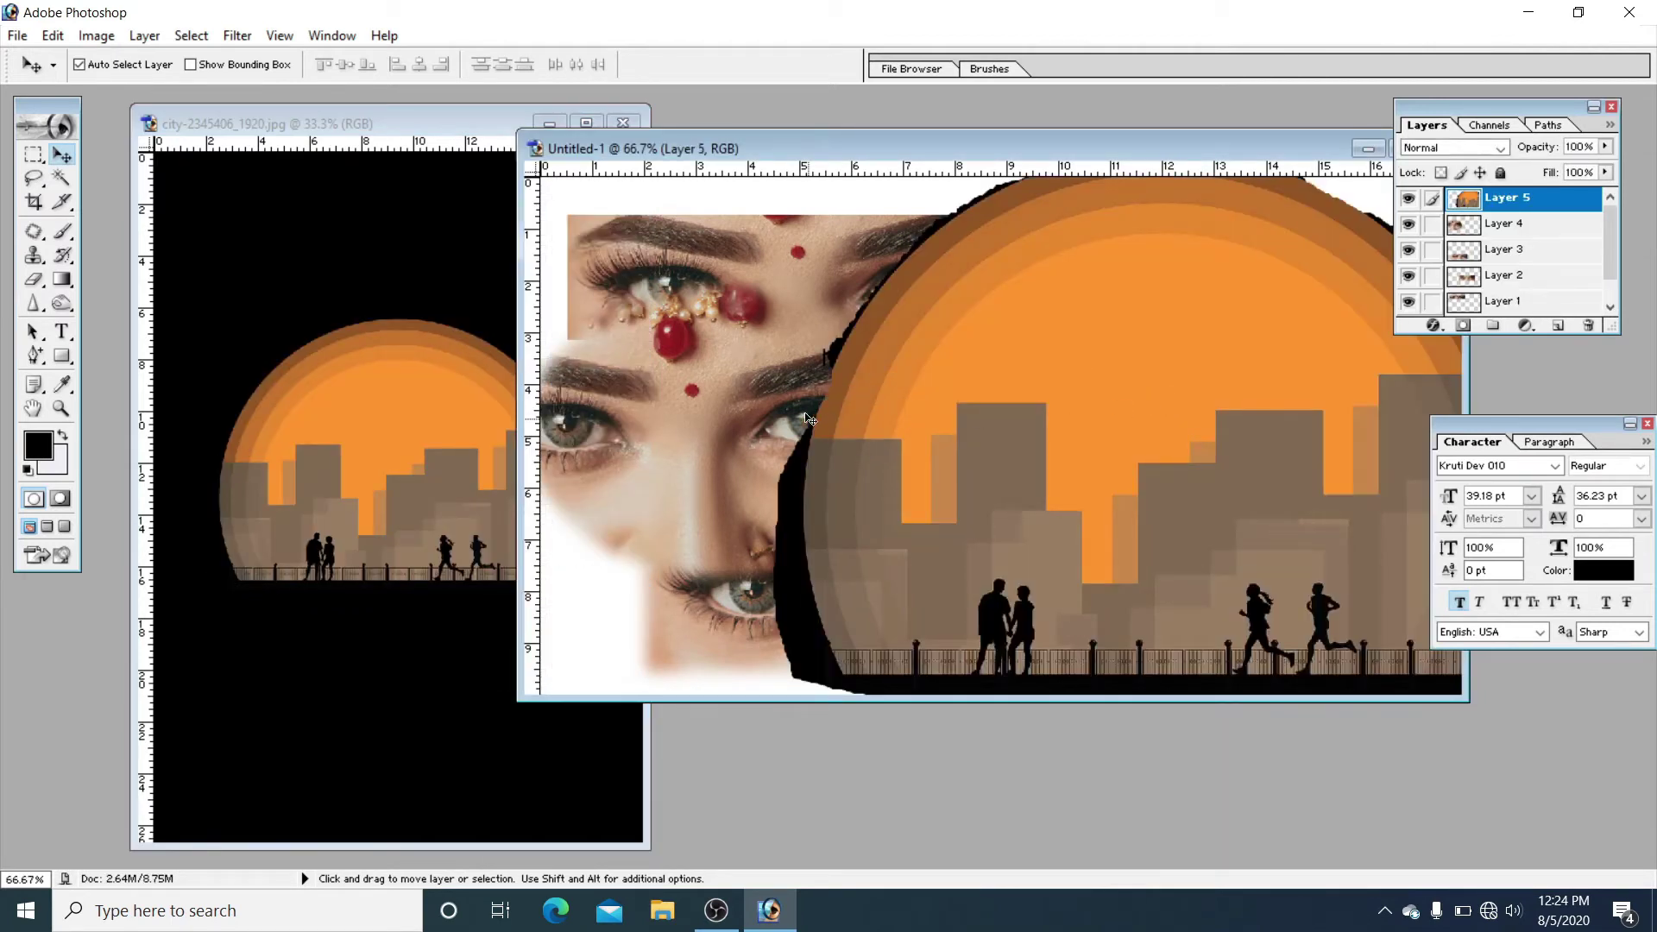
drag(722, 147, 990, 205)
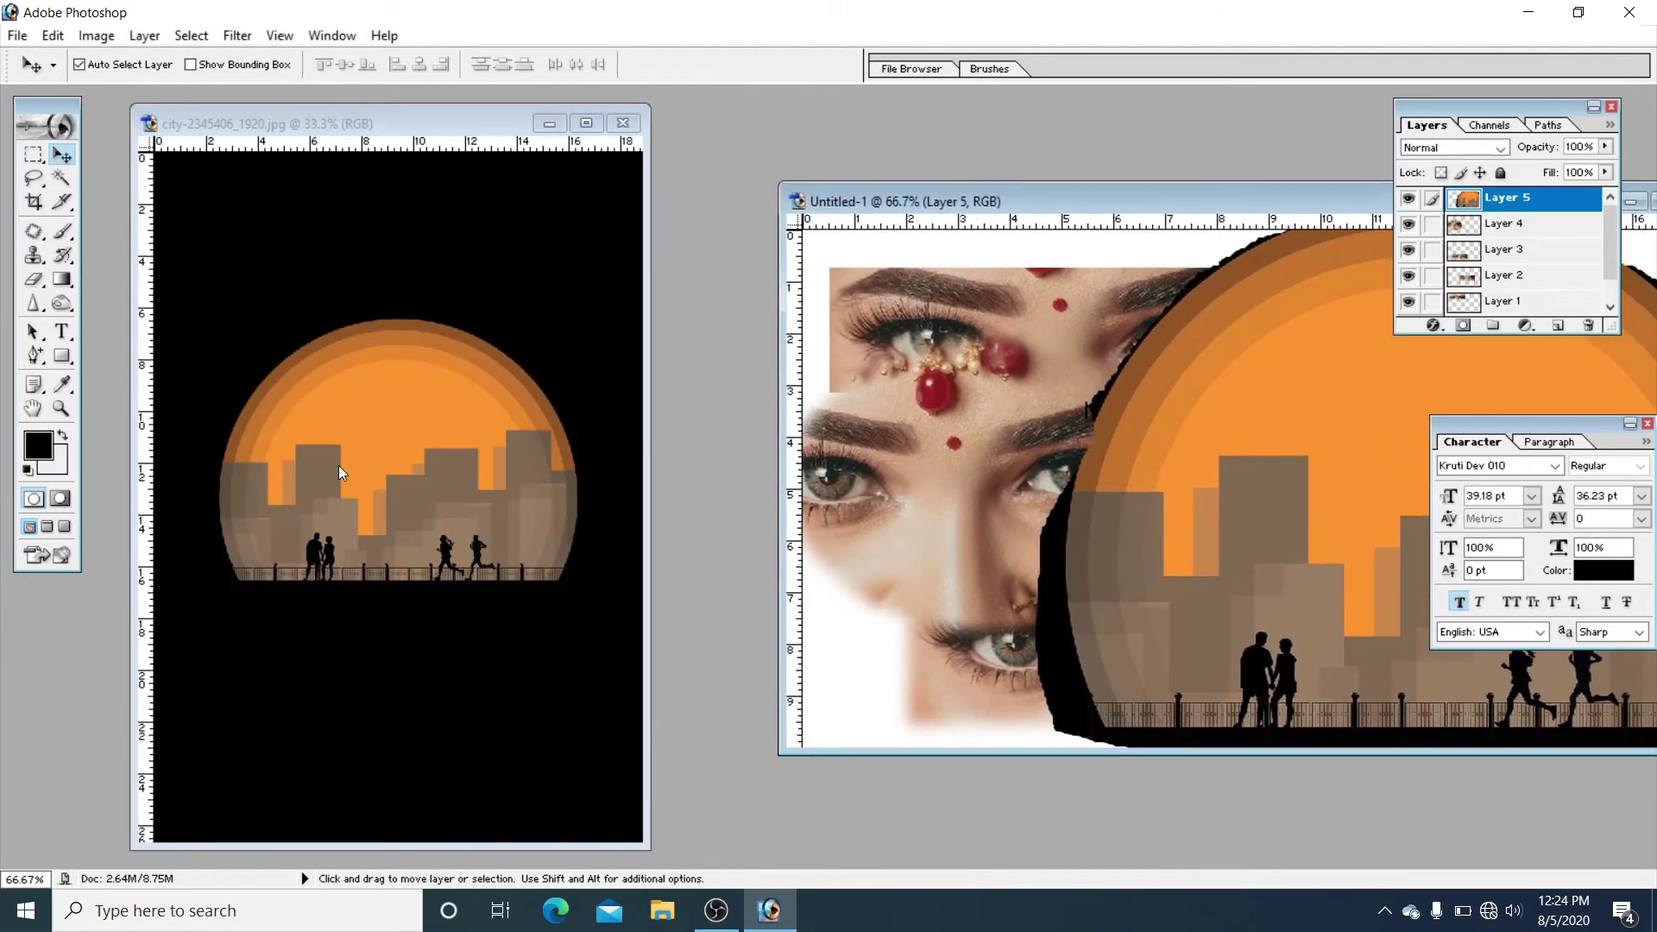
click(35, 179)
click(366, 406)
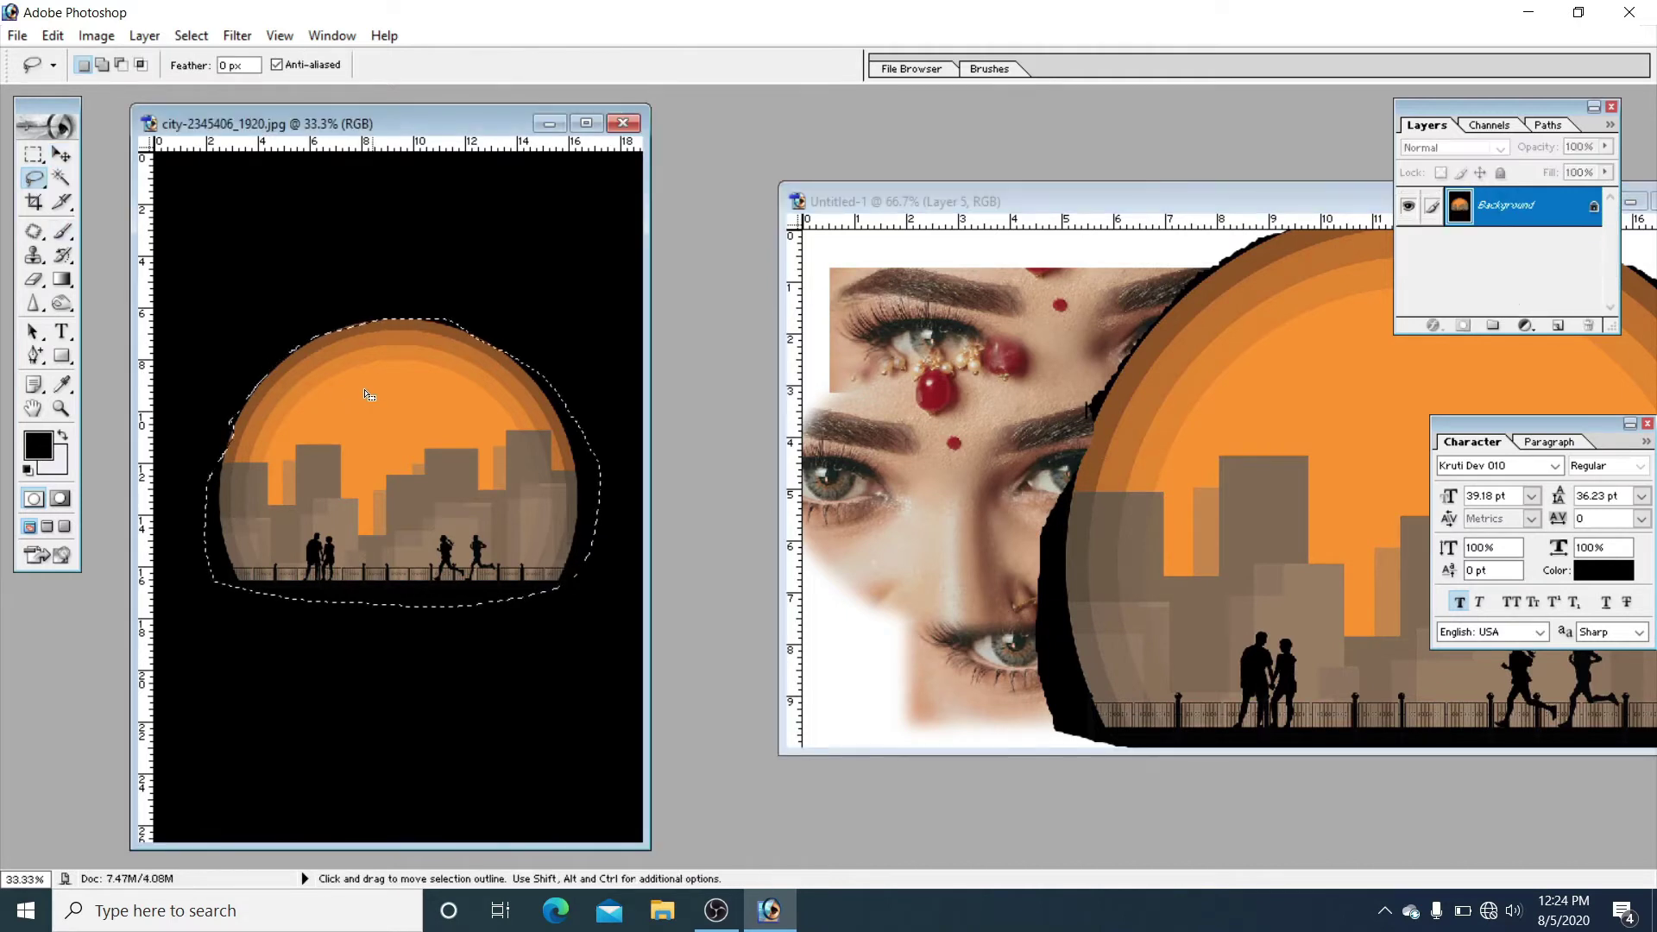
Step: Deselect, then trace the sunset circle with the Magnetic Lasso back to its bottom-left start
click(191, 35)
click(229, 85)
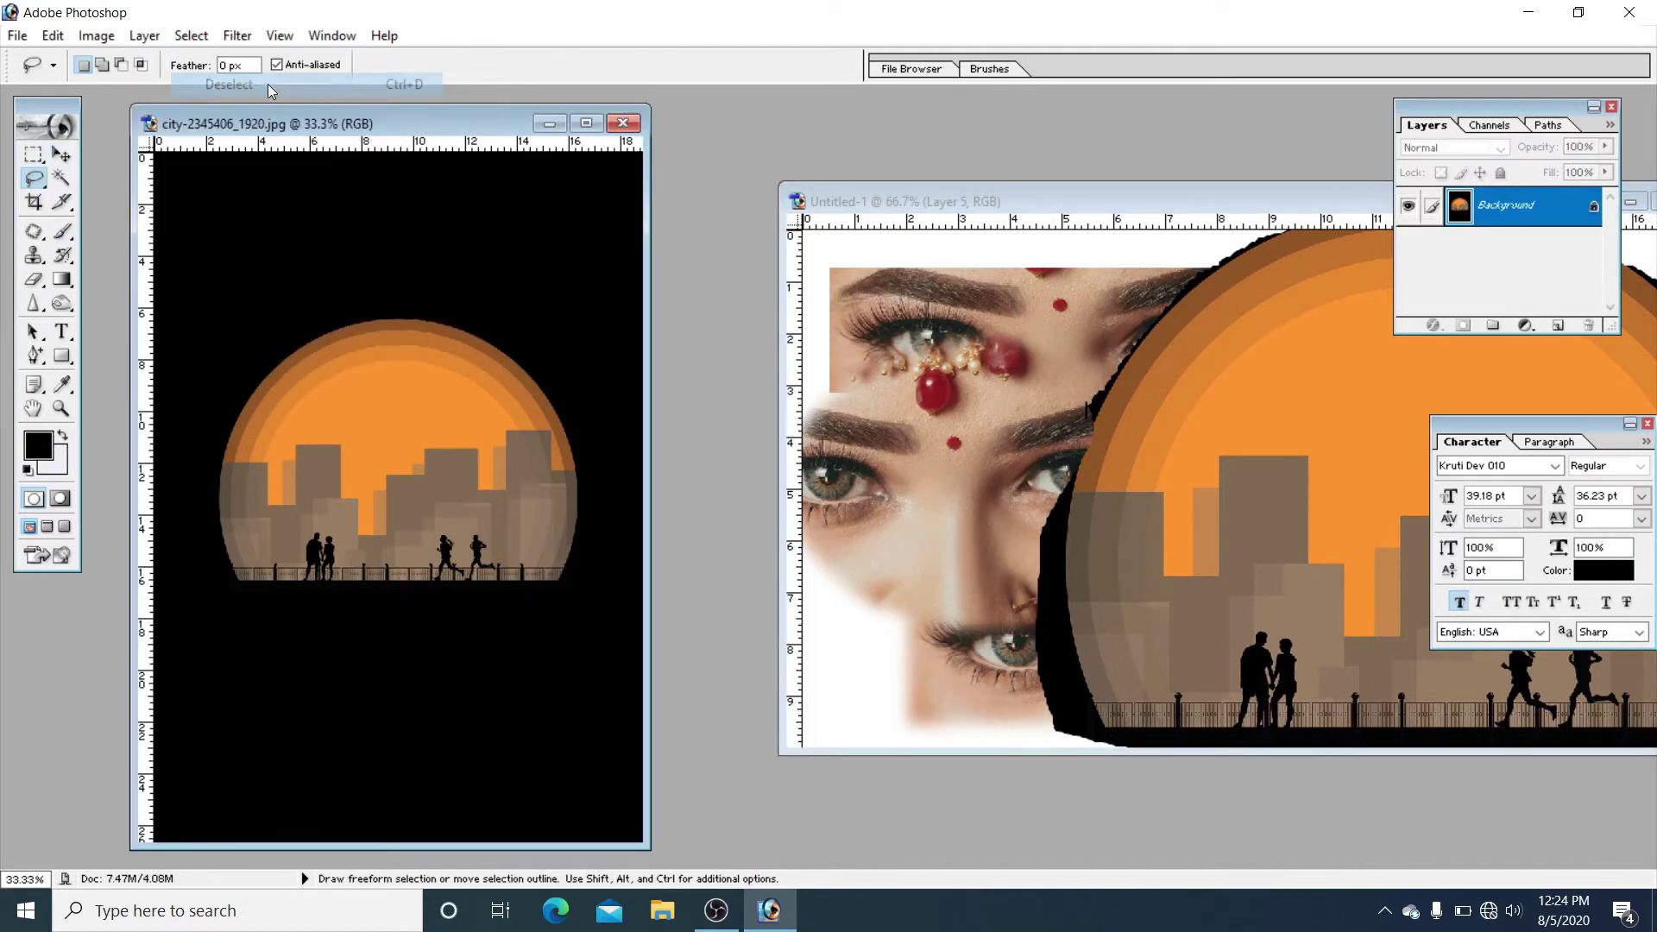
click(35, 179)
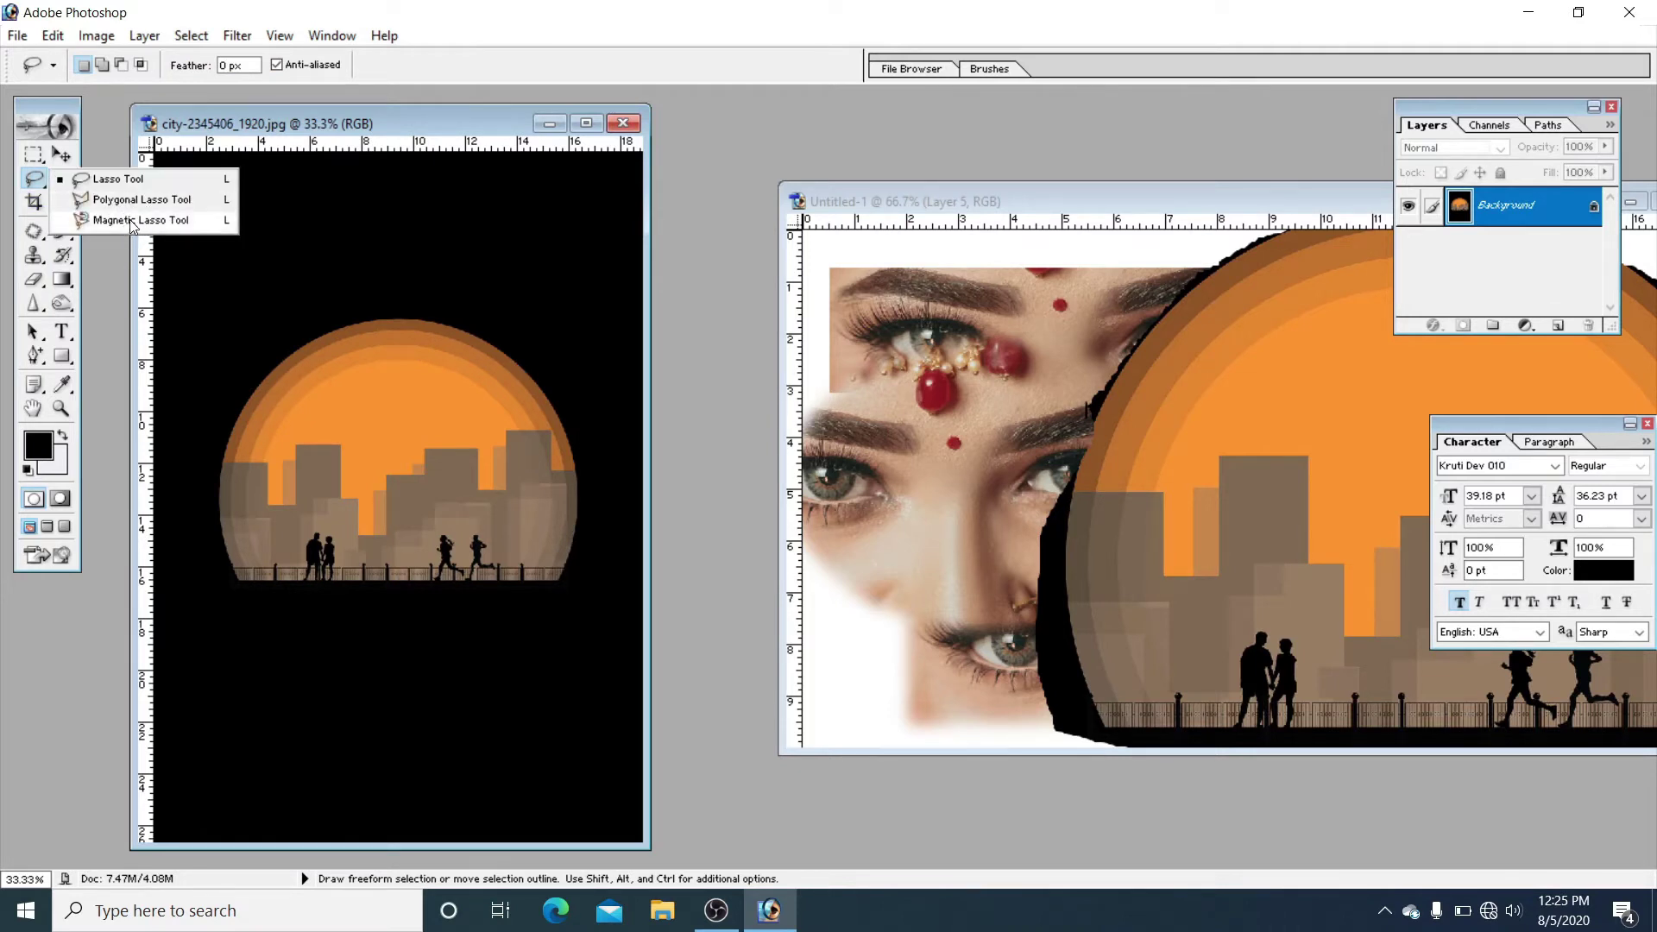
click(131, 221)
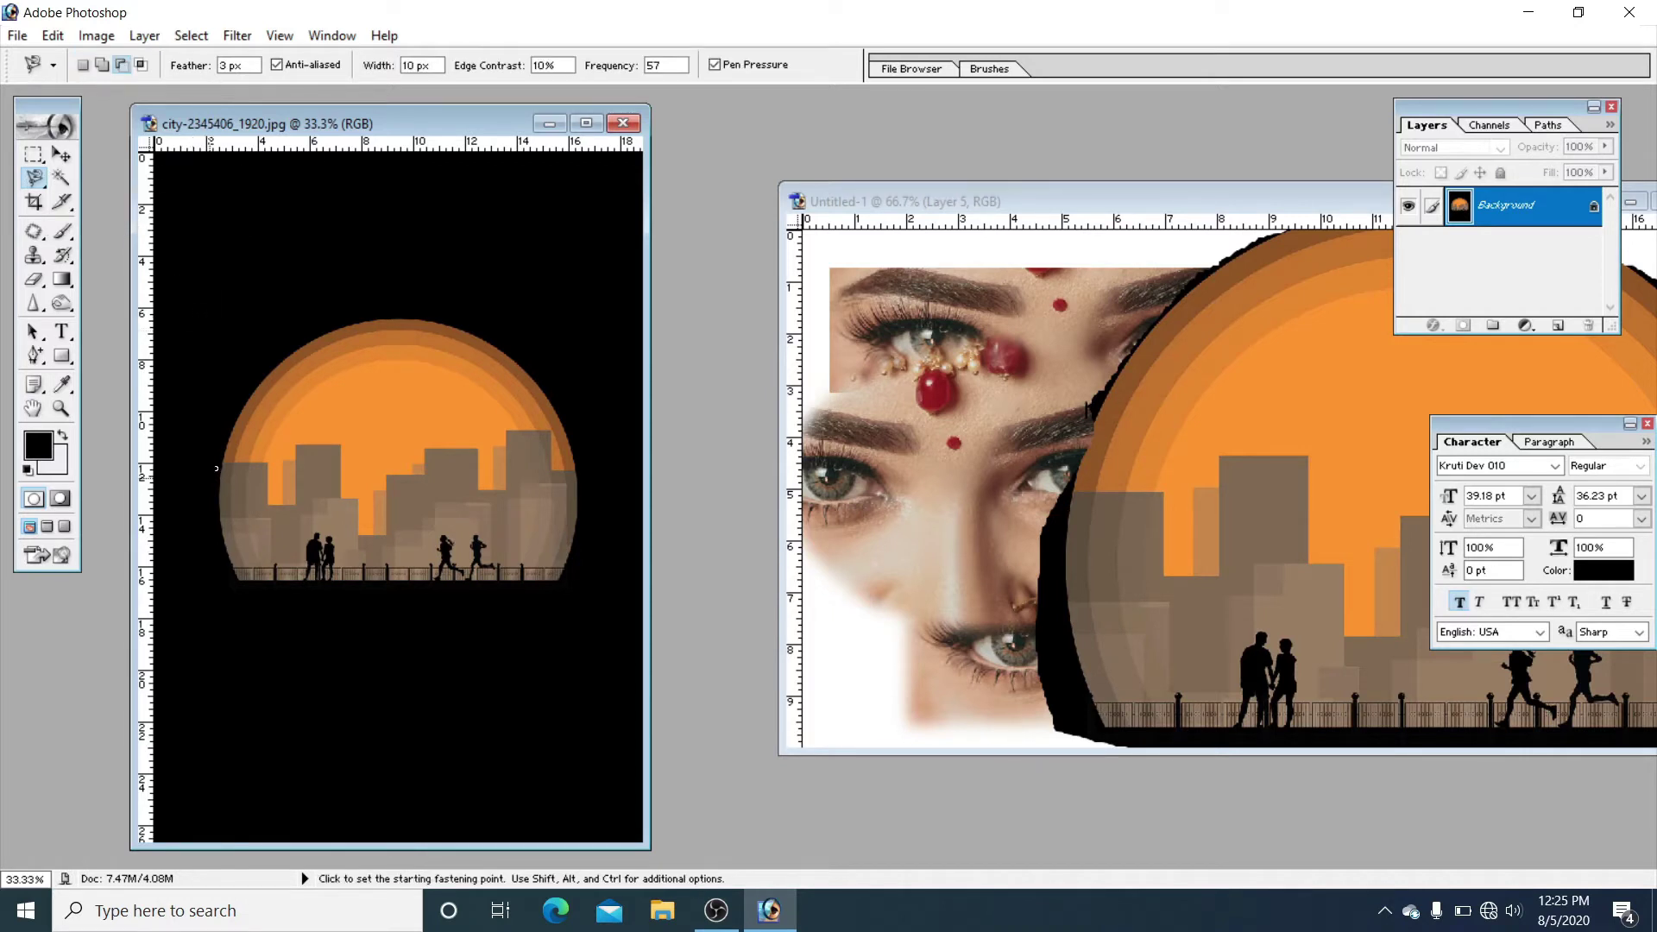
click(237, 576)
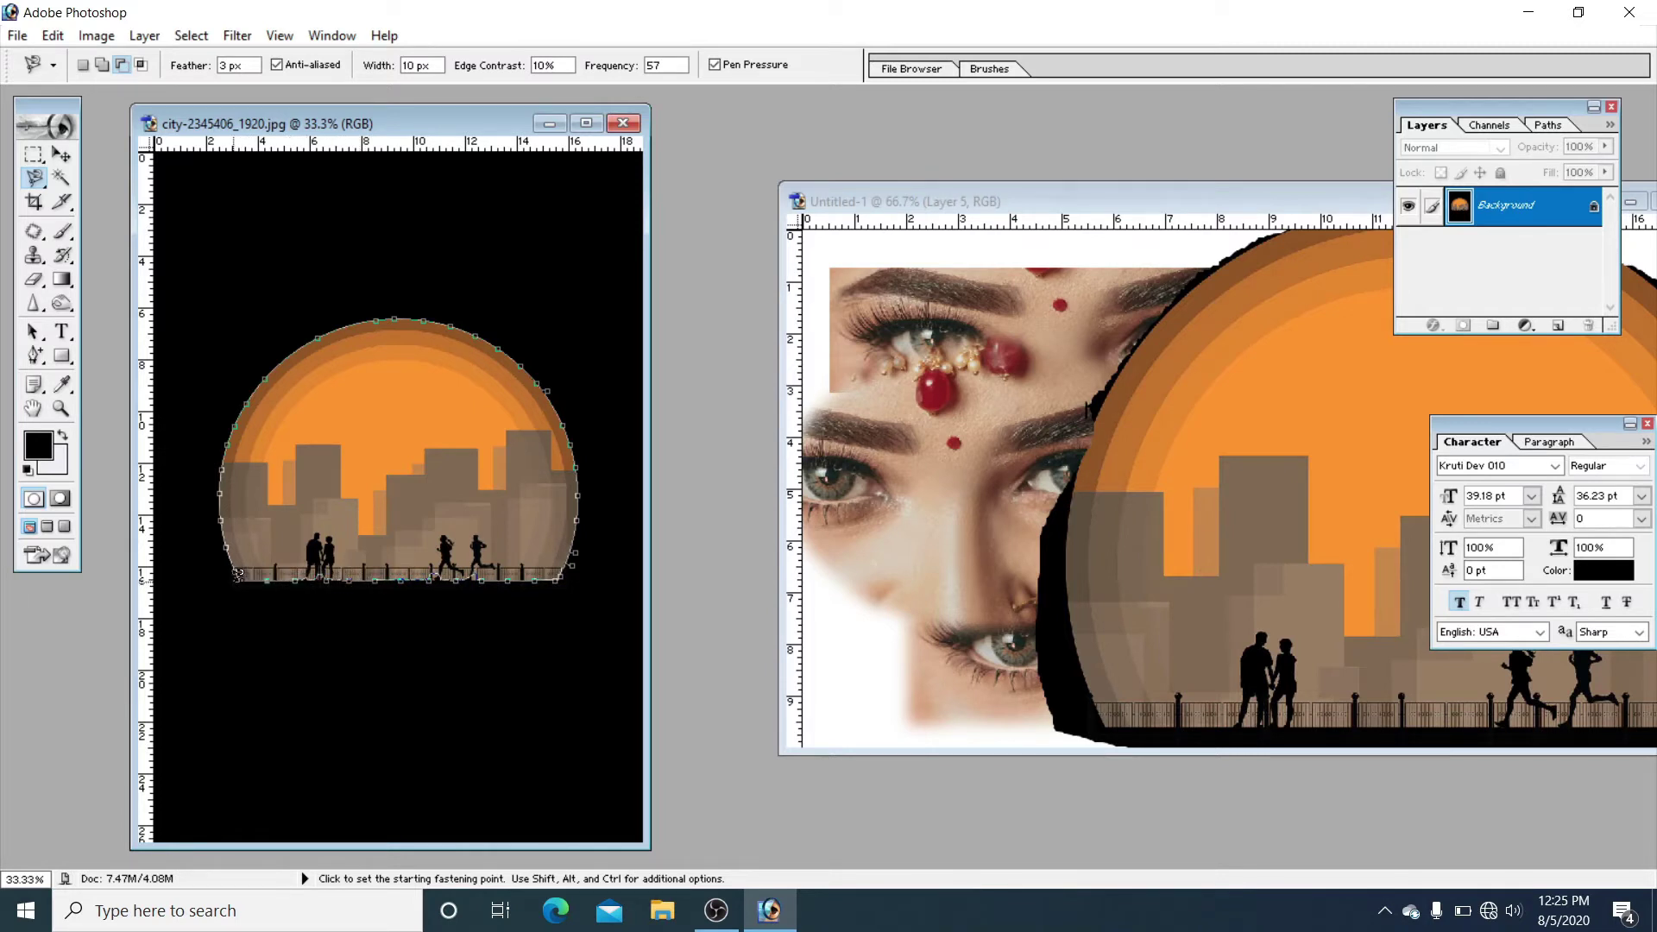
click(237, 573)
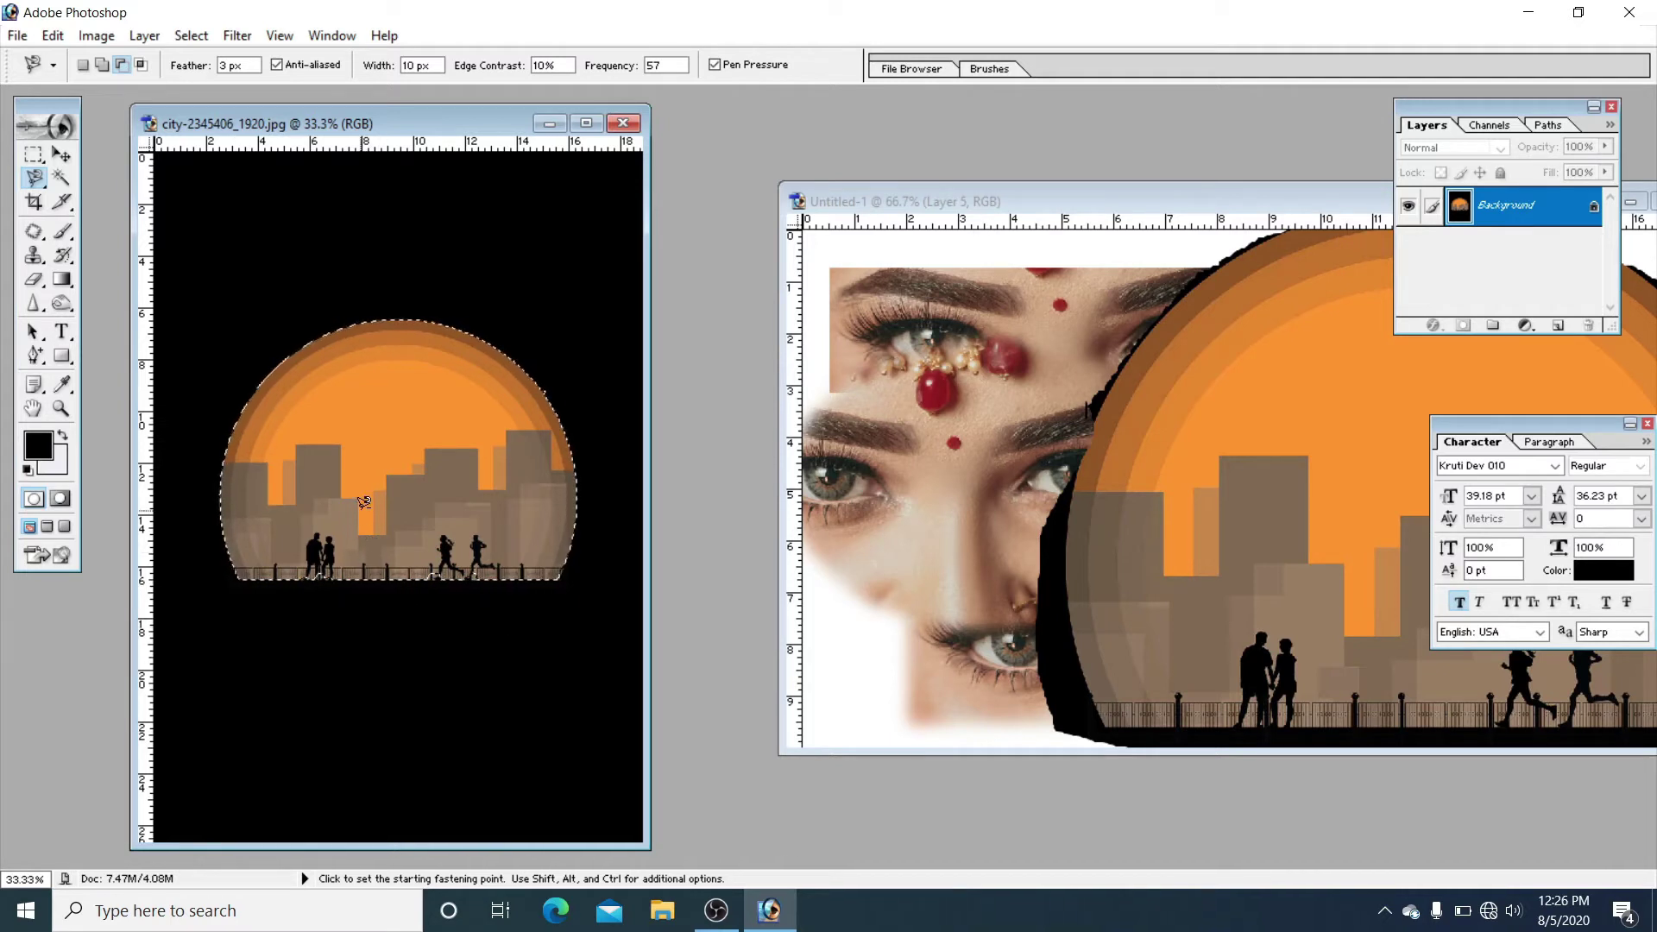
Step: Drag the traced sunset city into Untitled-1 as Layer 6
key(v)
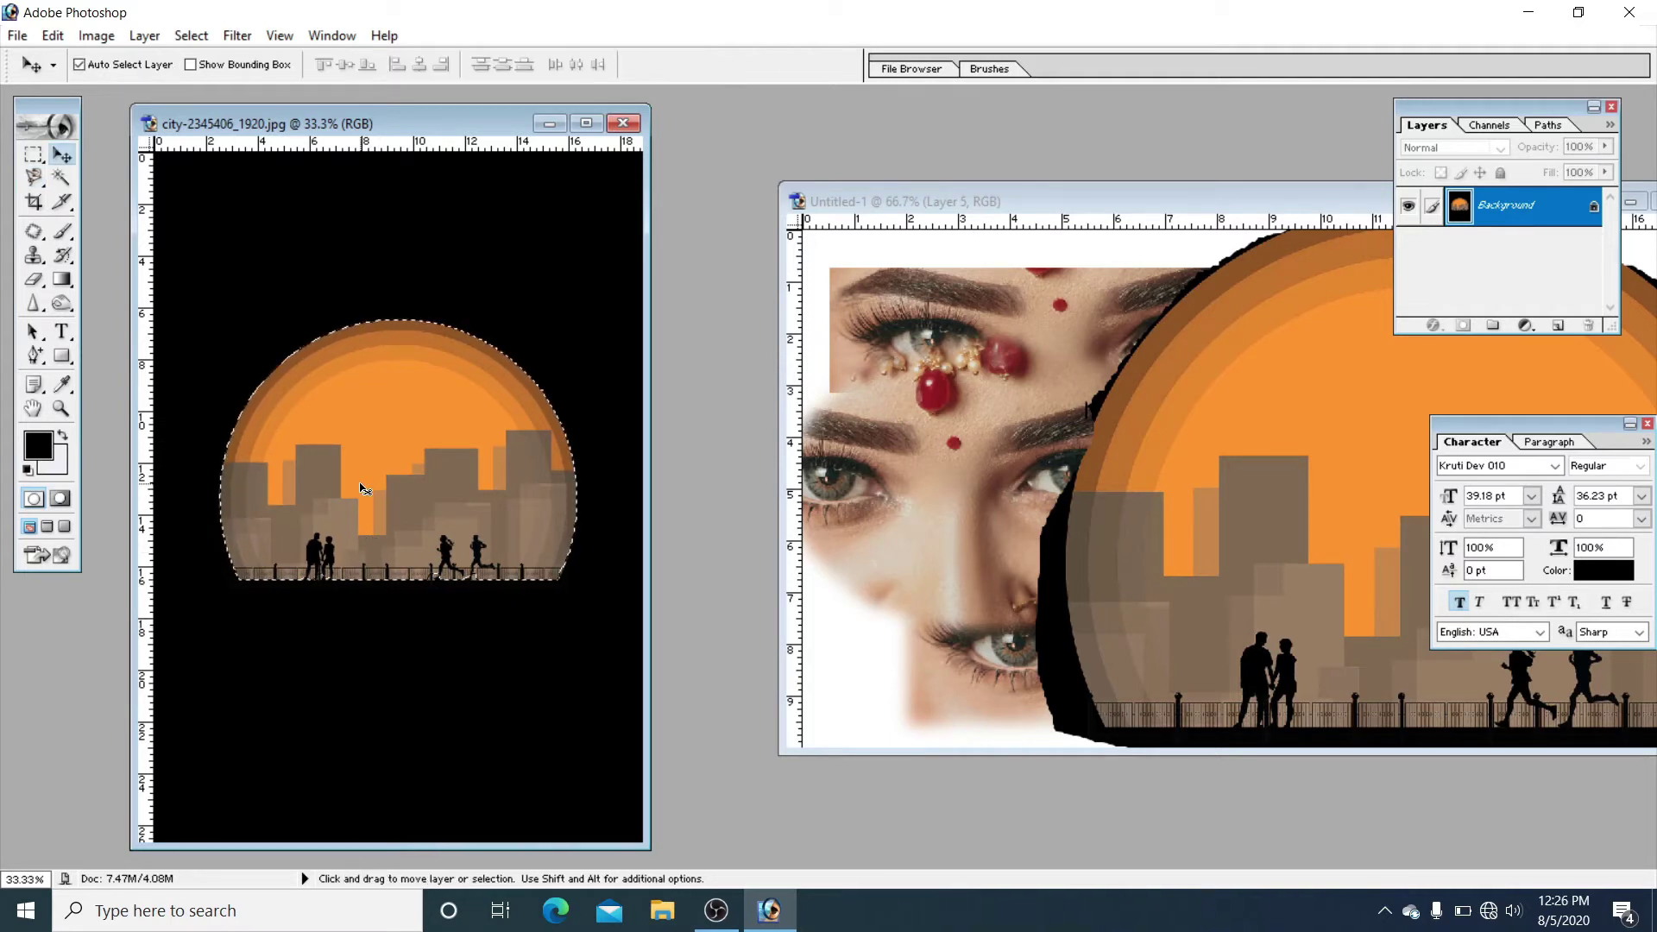
drag(362, 488, 877, 496)
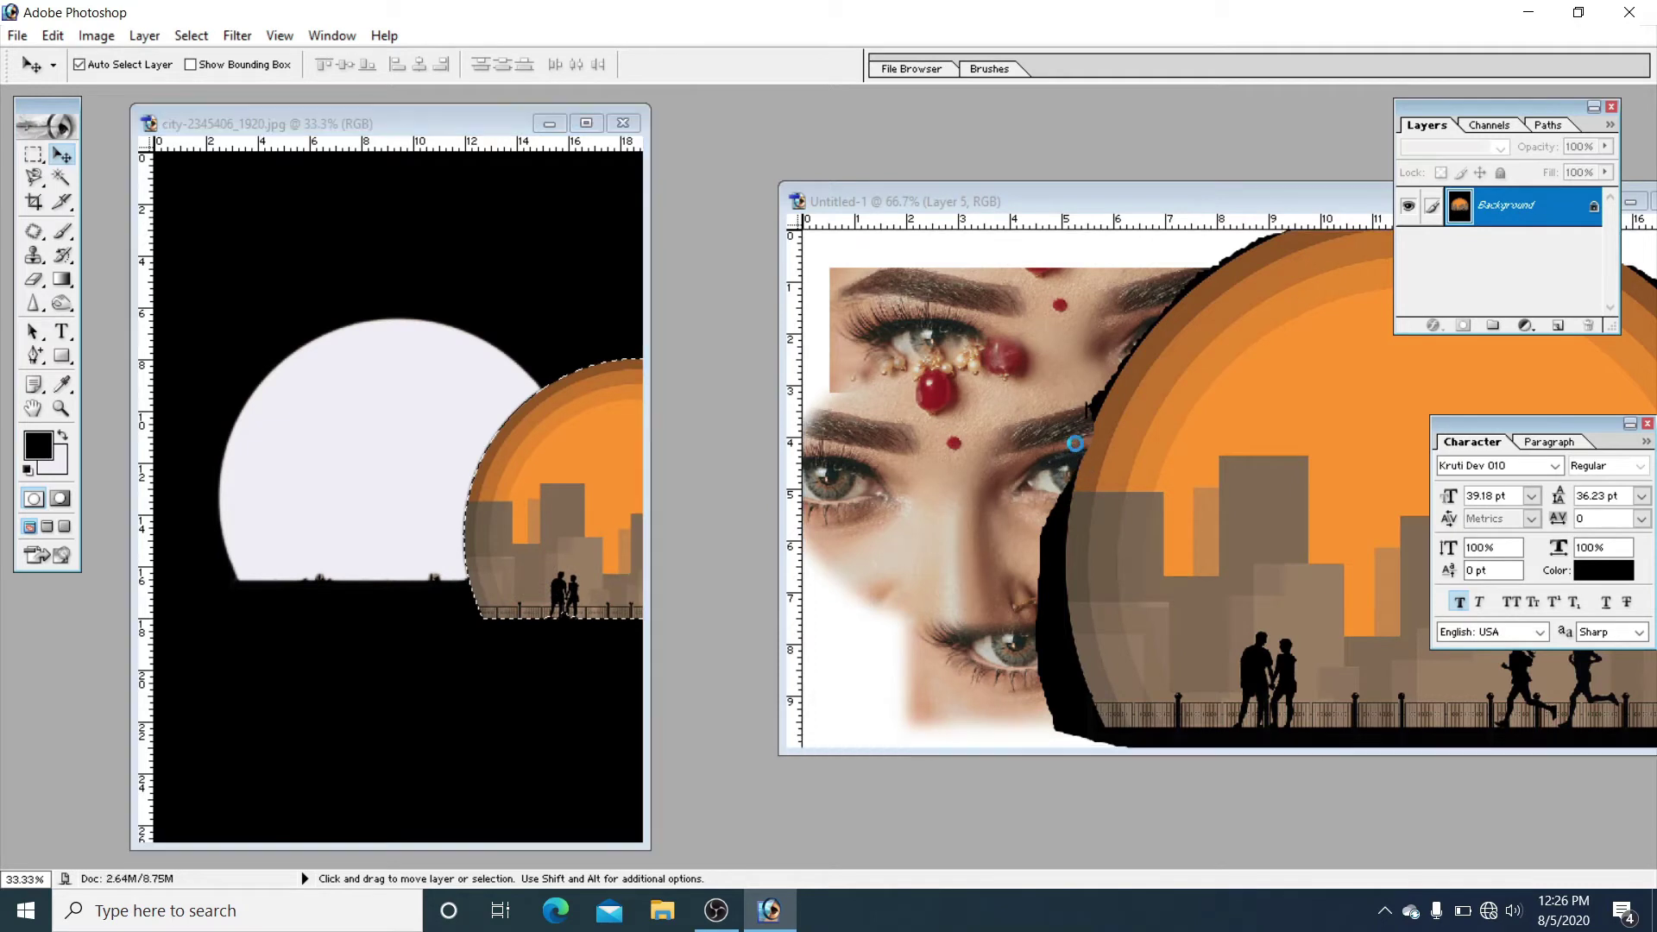
mouse_move(1058, 449)
mouse_down()
mouse_move(1077, 447)
mouse_move(1050, 505)
mouse_move(1076, 469)
mouse_move(1176, 452)
mouse_move(947, 466)
mouse_move(1054, 474)
mouse_move(1133, 505)
mouse_move(1122, 483)
mouse_up()
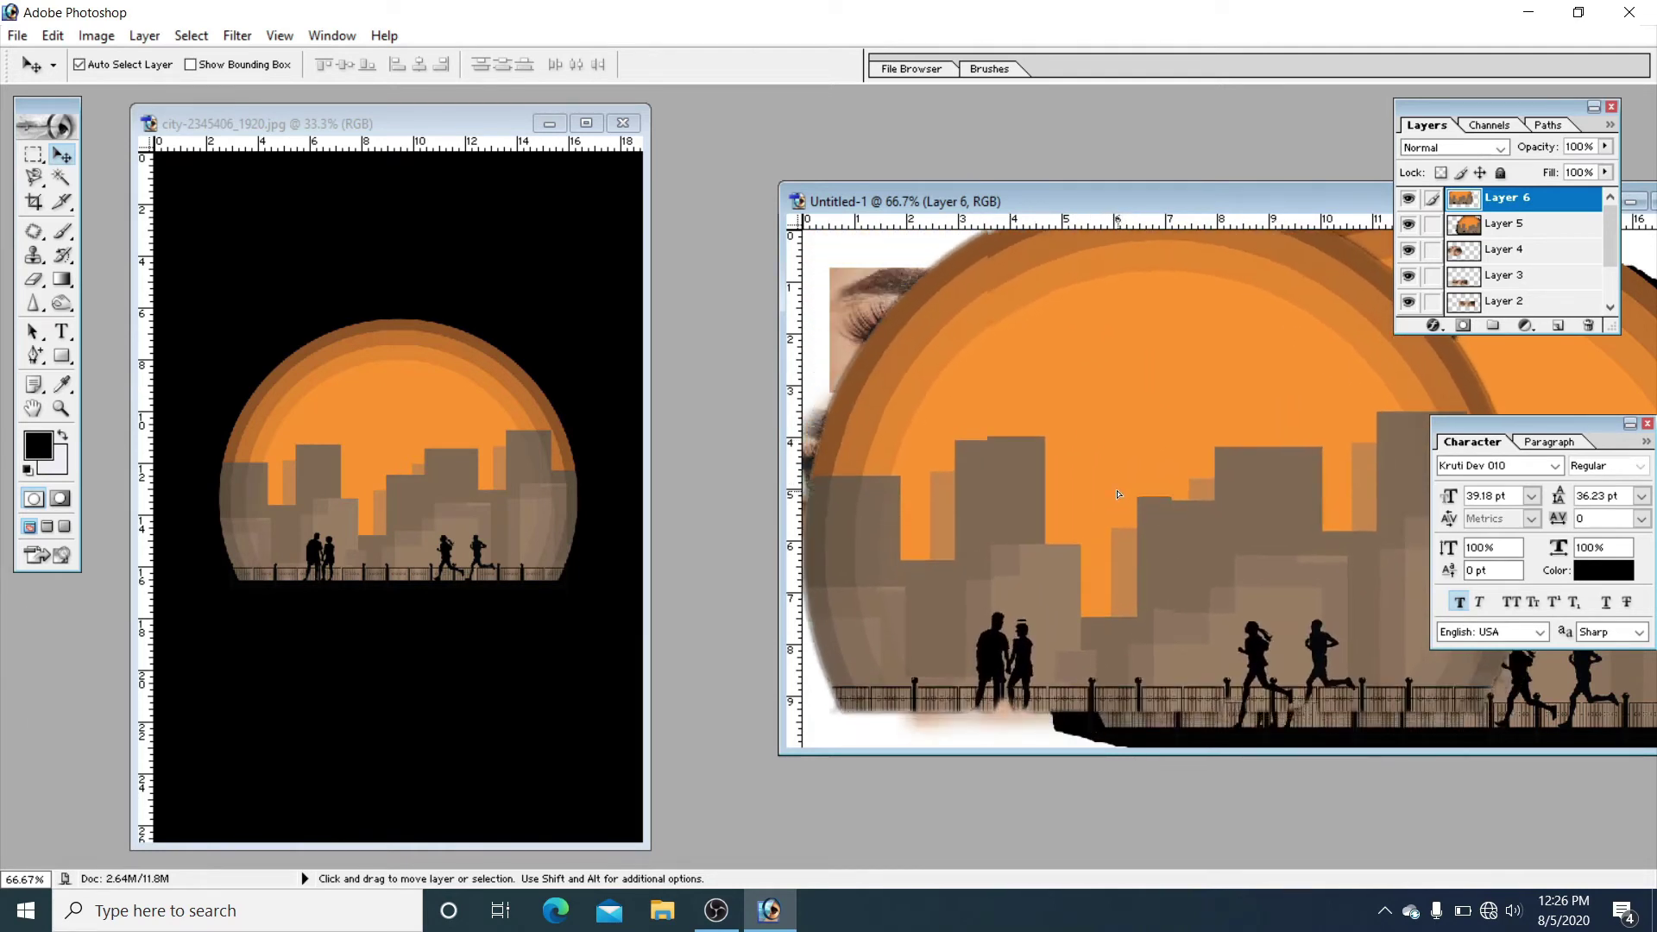
Step: Hide Layers 5 through 1 and the Background, then shift Layer 6 right and down
drag(1409, 224, 1408, 302)
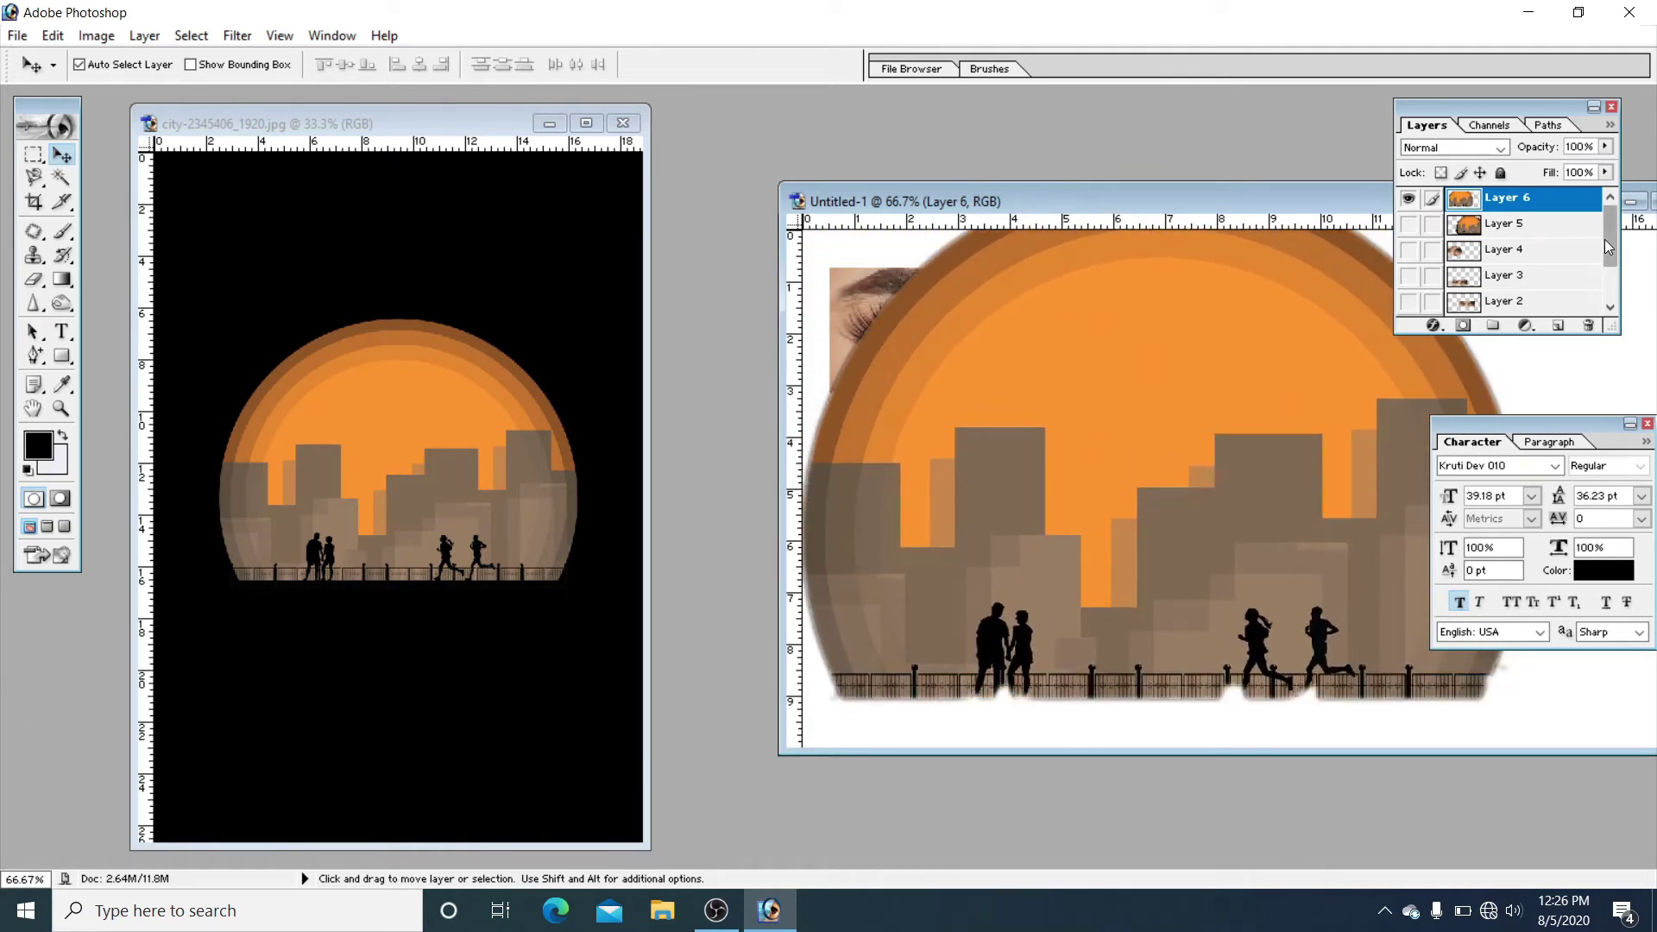
drag(1603, 240, 1607, 282)
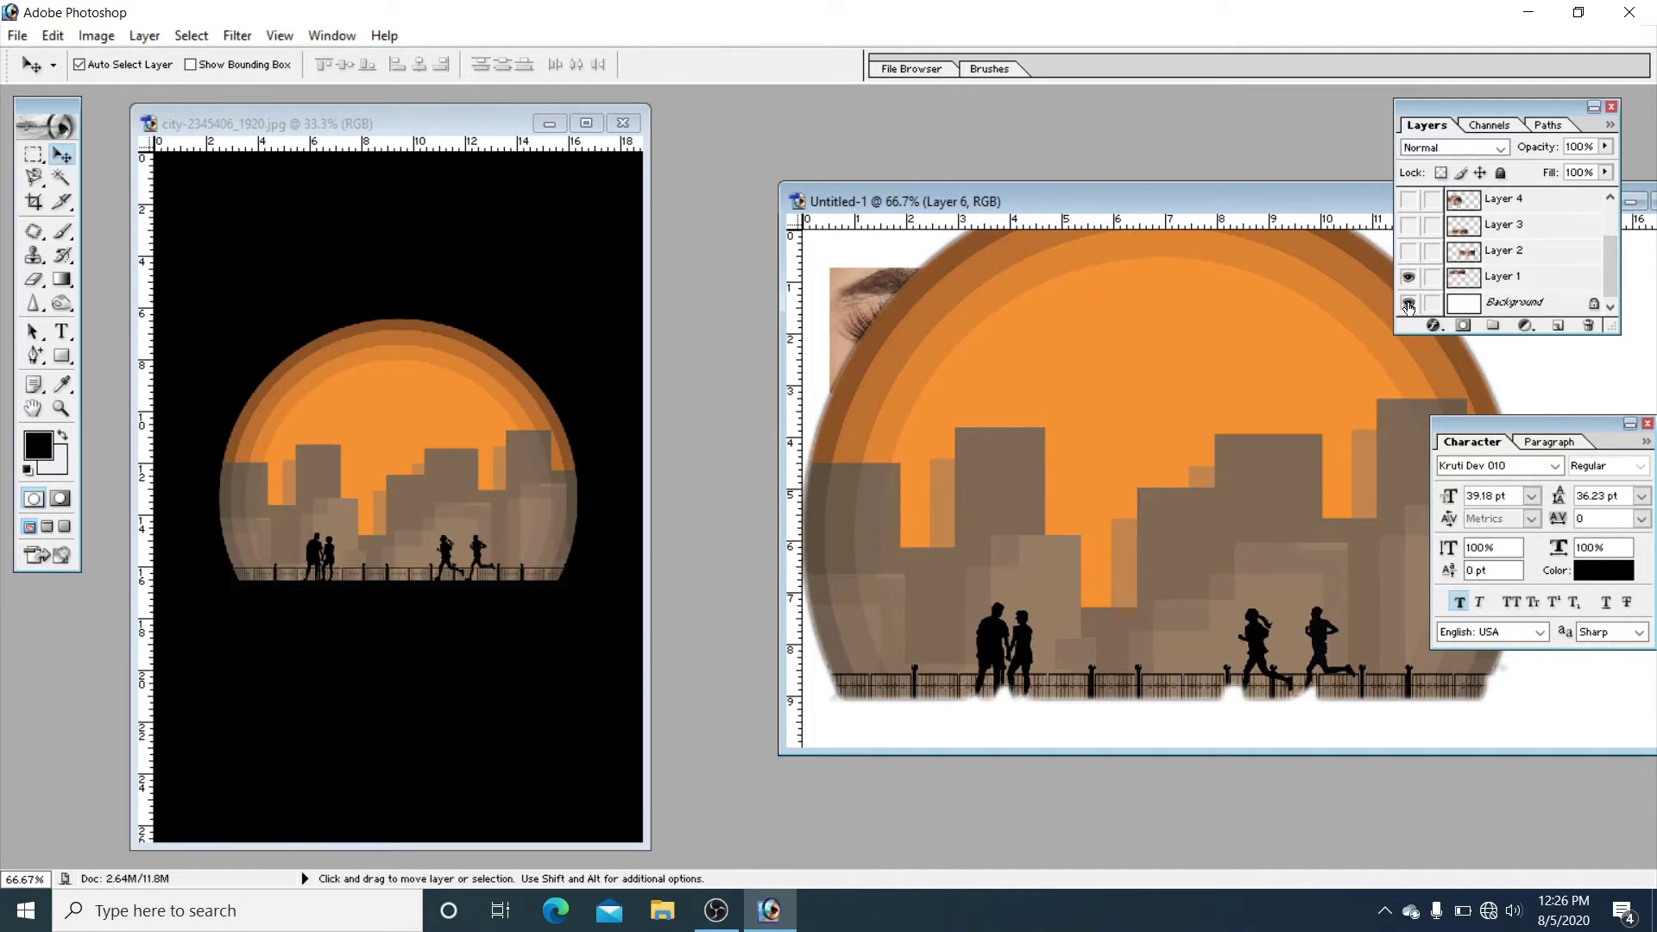
click(1408, 303)
click(1409, 278)
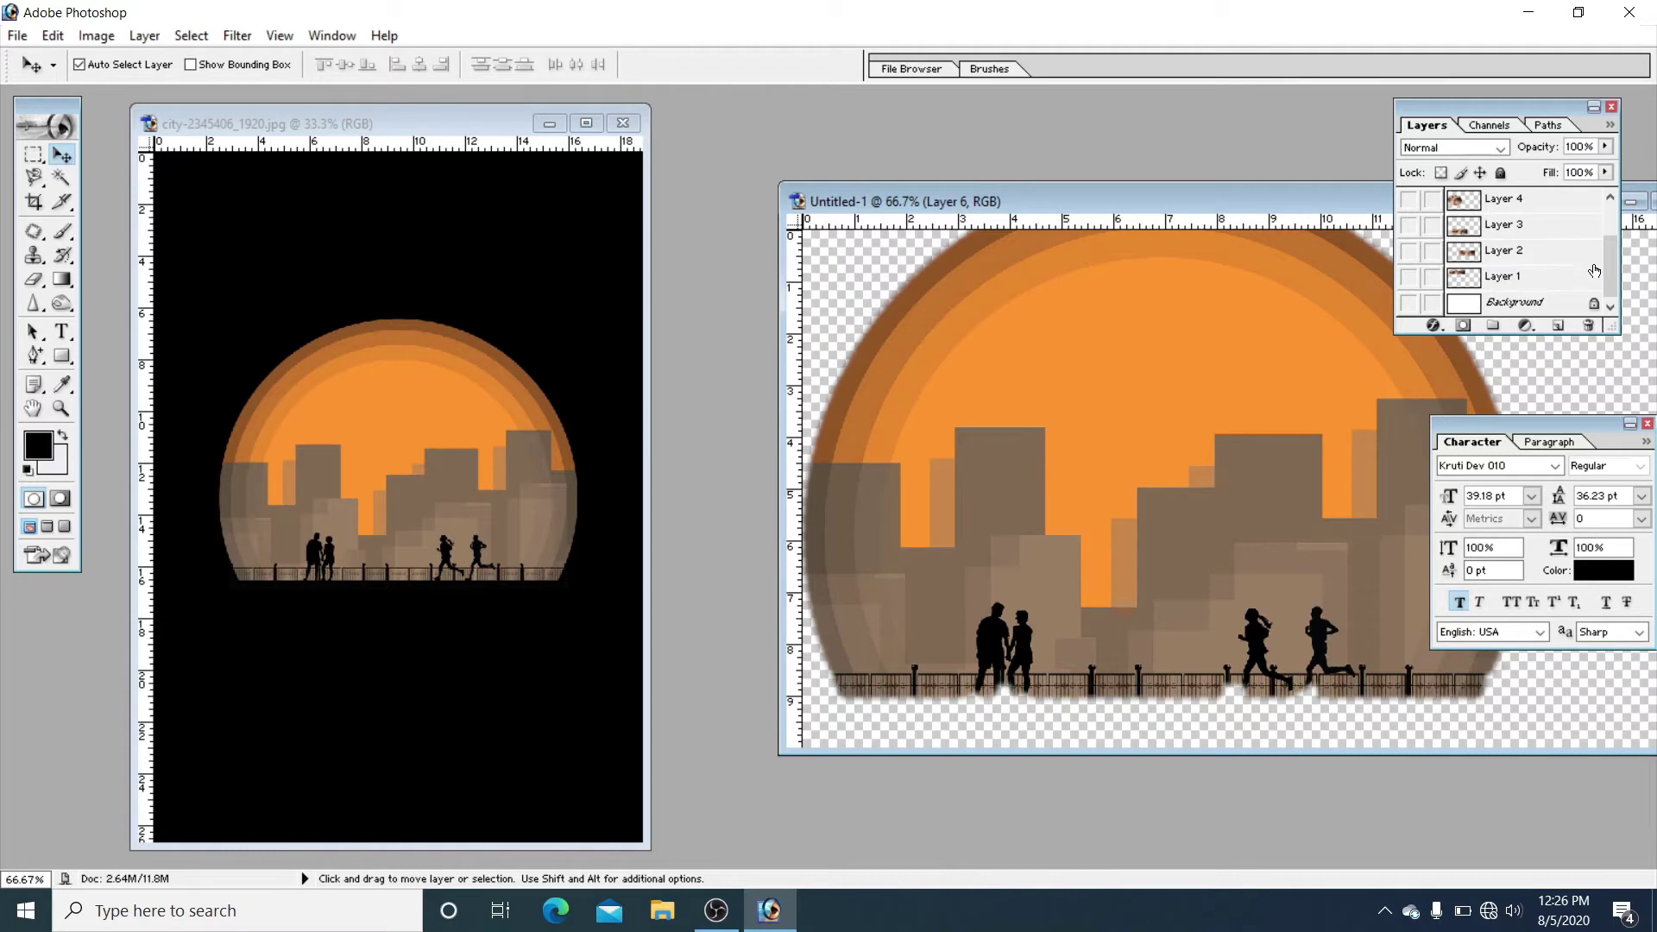
drag(1605, 274, 1594, 243)
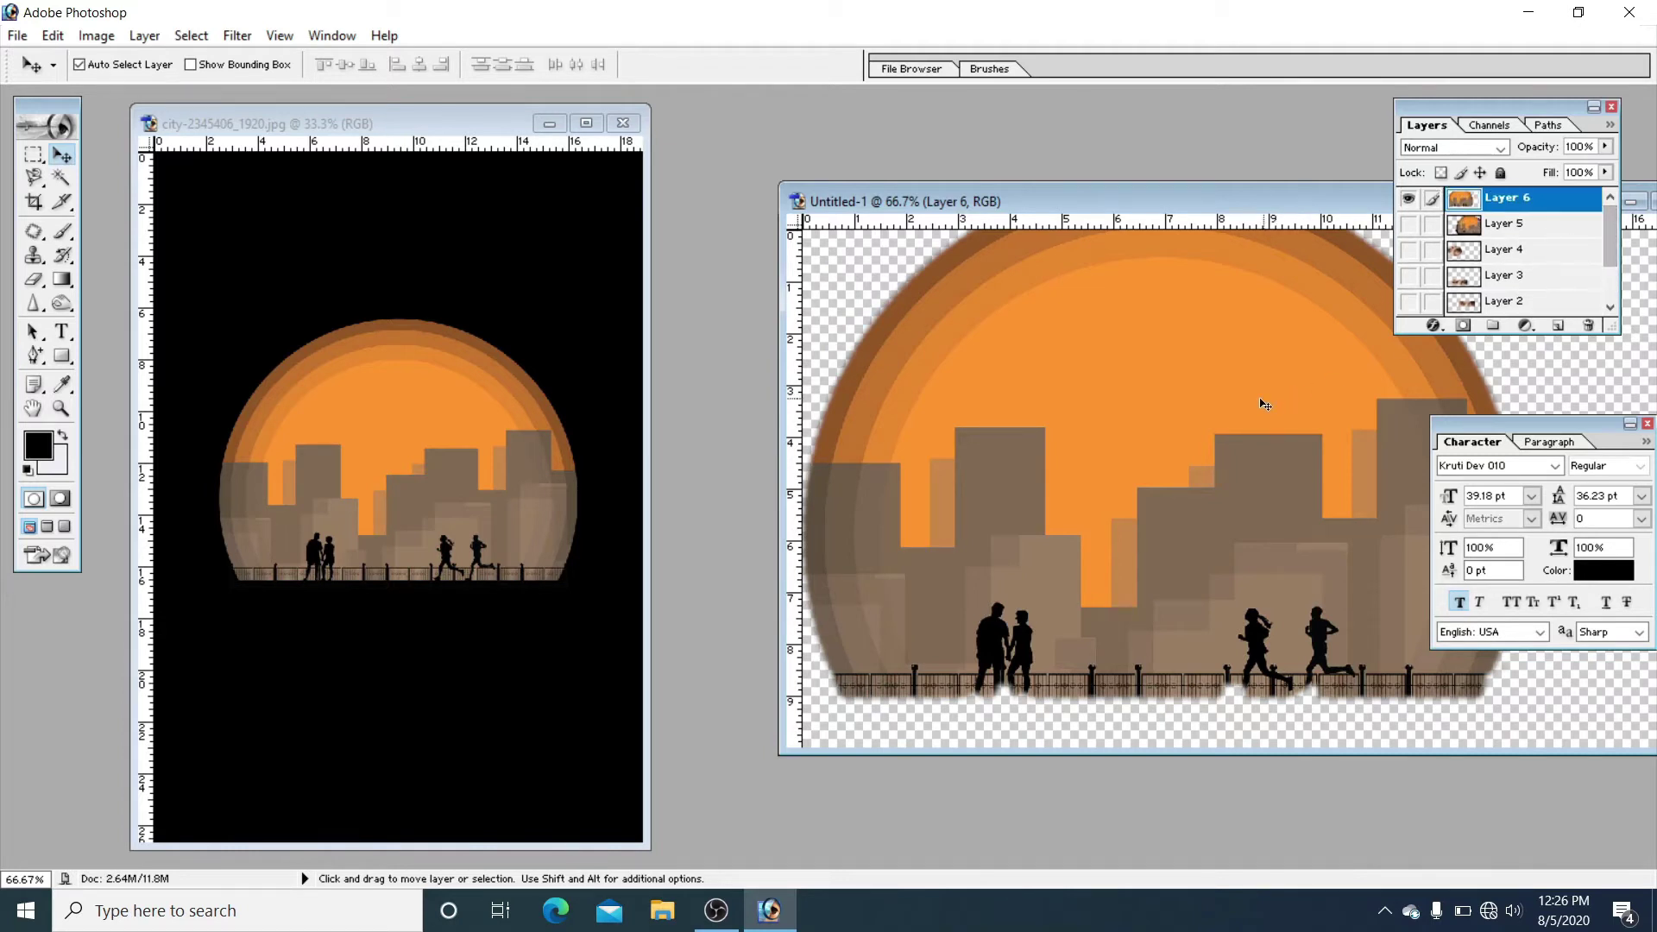
mouse_move(1138, 434)
mouse_down()
mouse_move(1200, 445)
mouse_move(1158, 563)
mouse_move(1165, 400)
mouse_move(1136, 399)
mouse_move(1115, 424)
mouse_move(1147, 463)
mouse_move(1132, 418)
mouse_move(1139, 458)
mouse_move(1157, 458)
mouse_up()
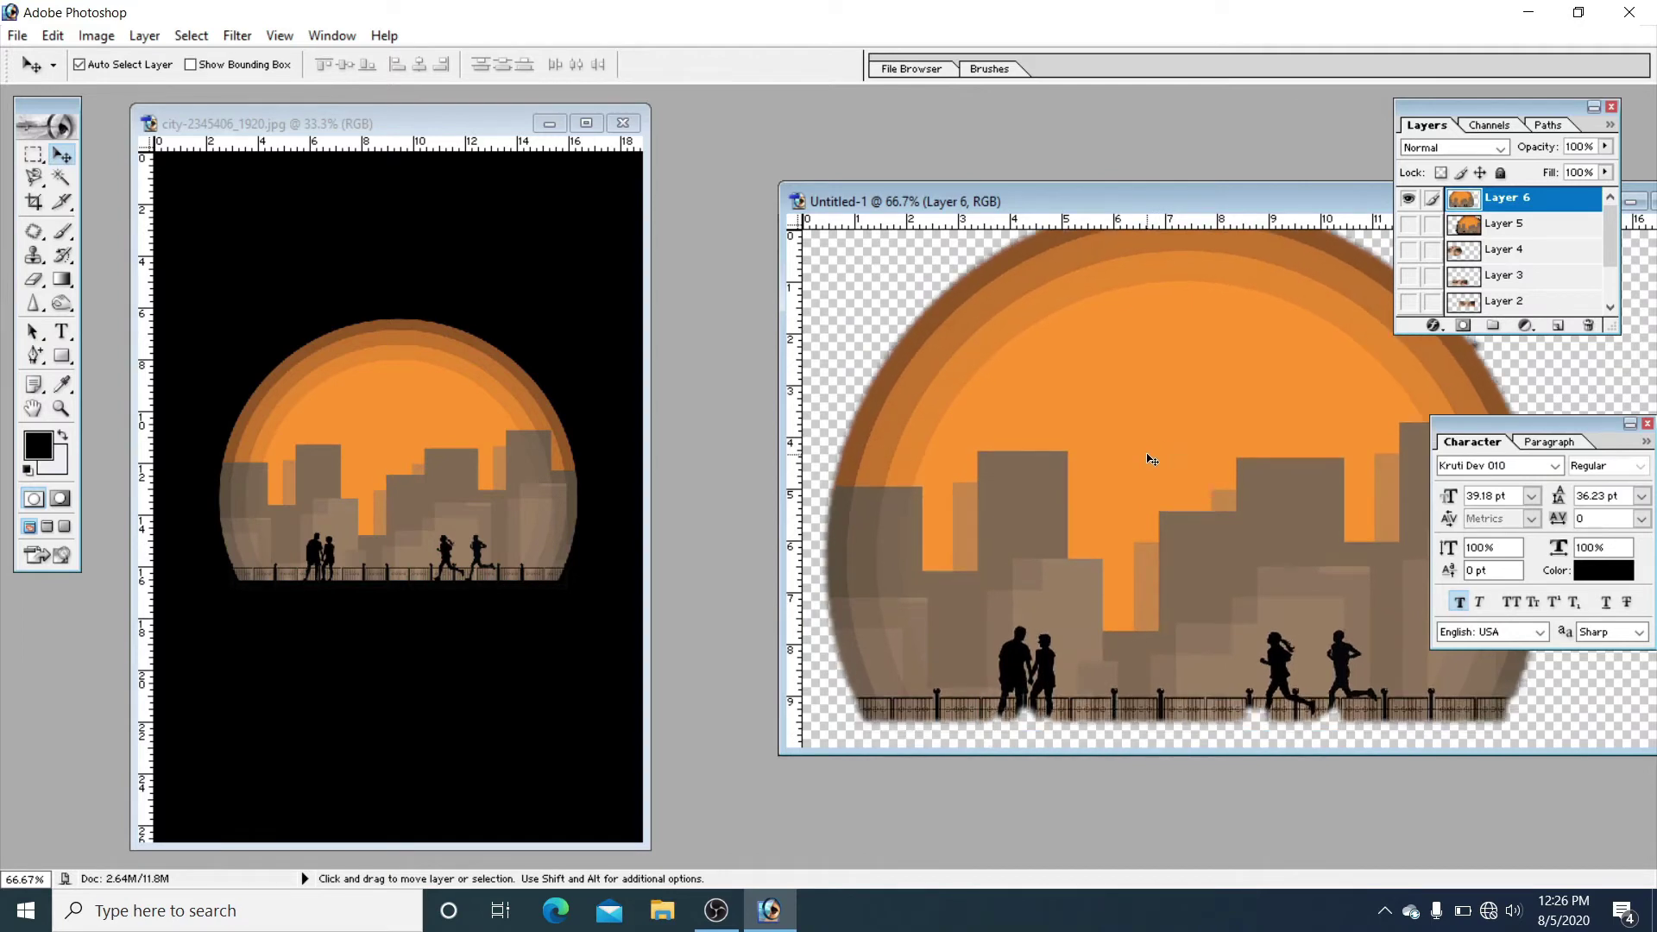
Step: Show Layers 5, 4 and 3 again and move the eyes Layer 3 above the sunset city
click(1408, 223)
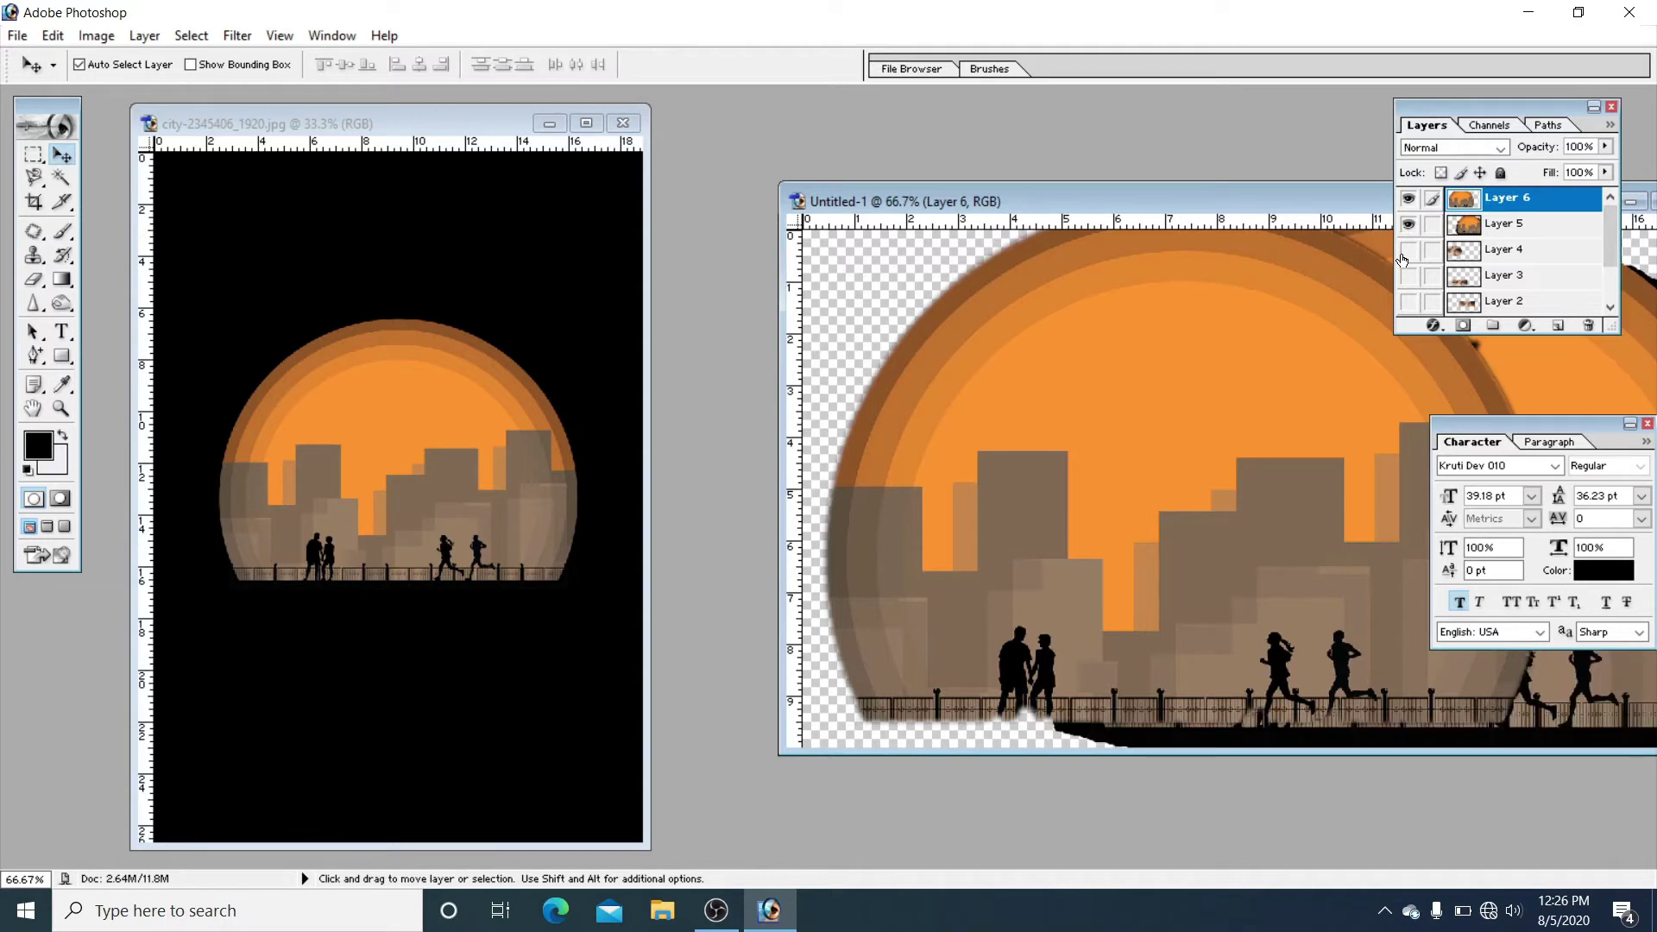
click(1408, 249)
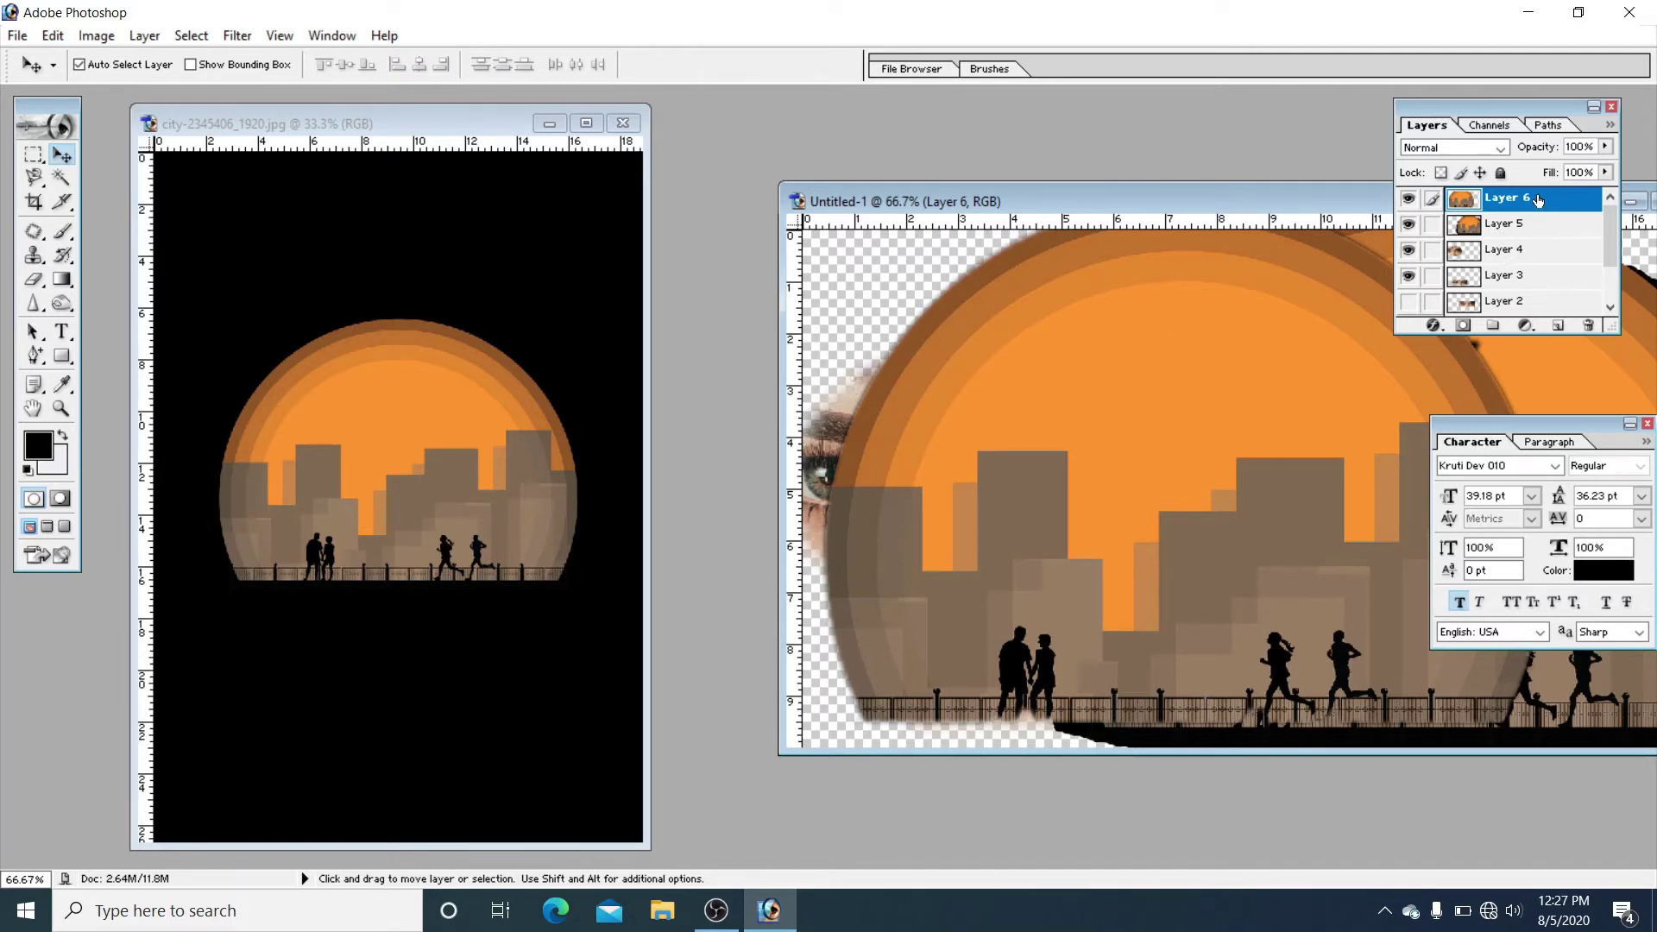
drag(1535, 203, 1535, 242)
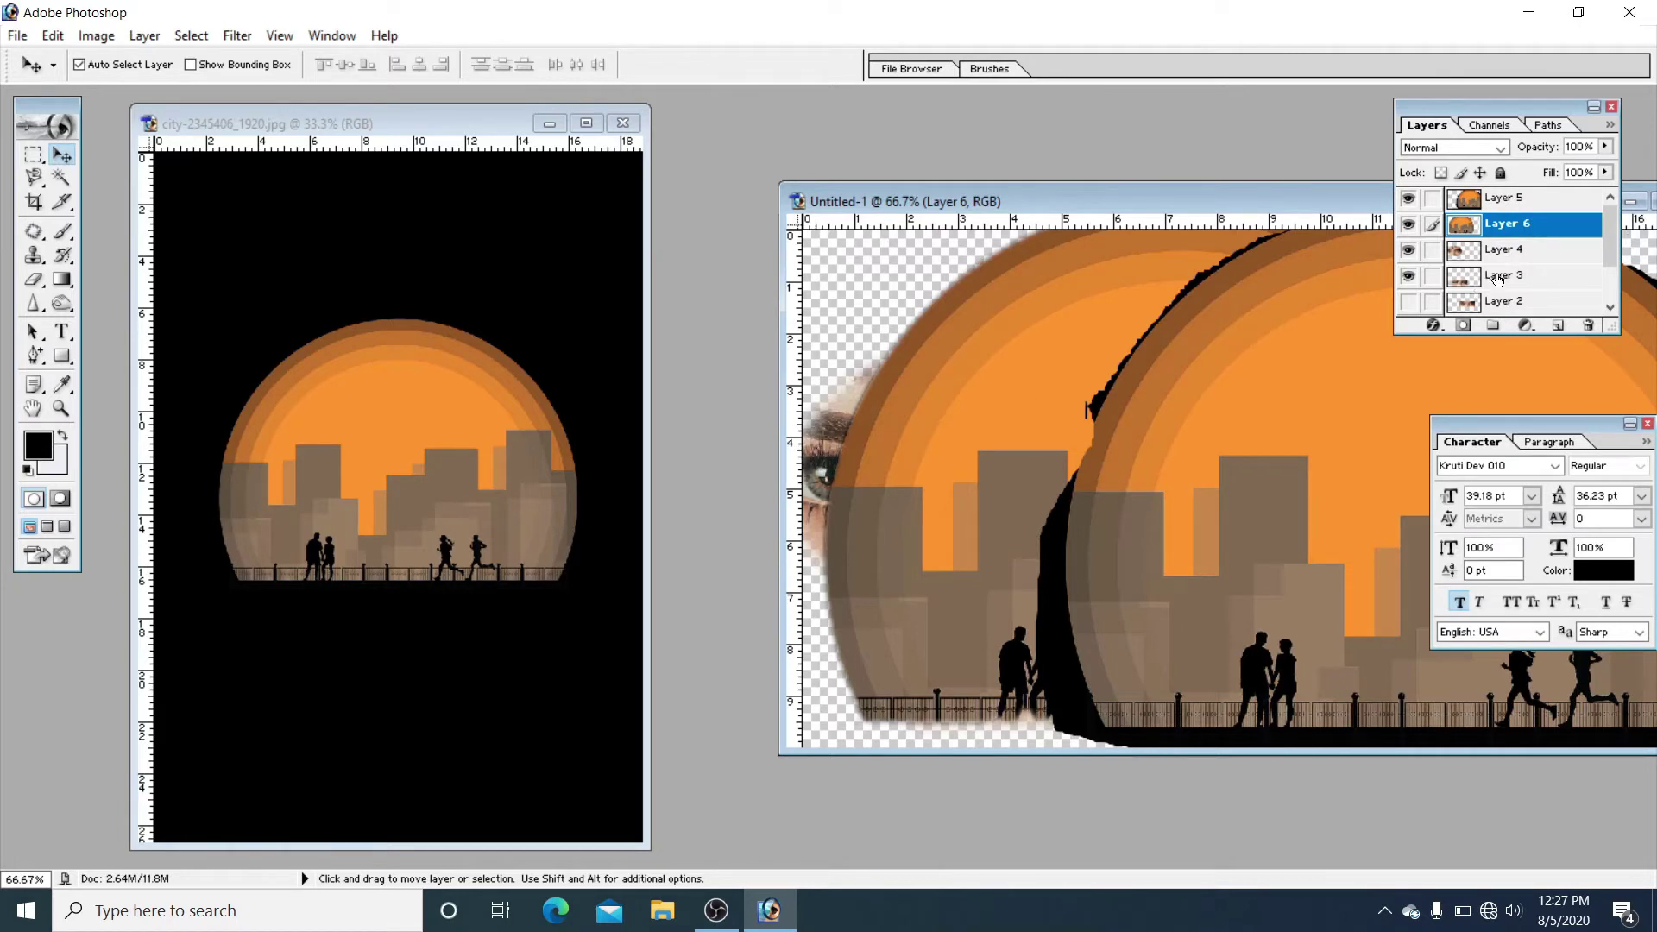
drag(1498, 278, 1523, 226)
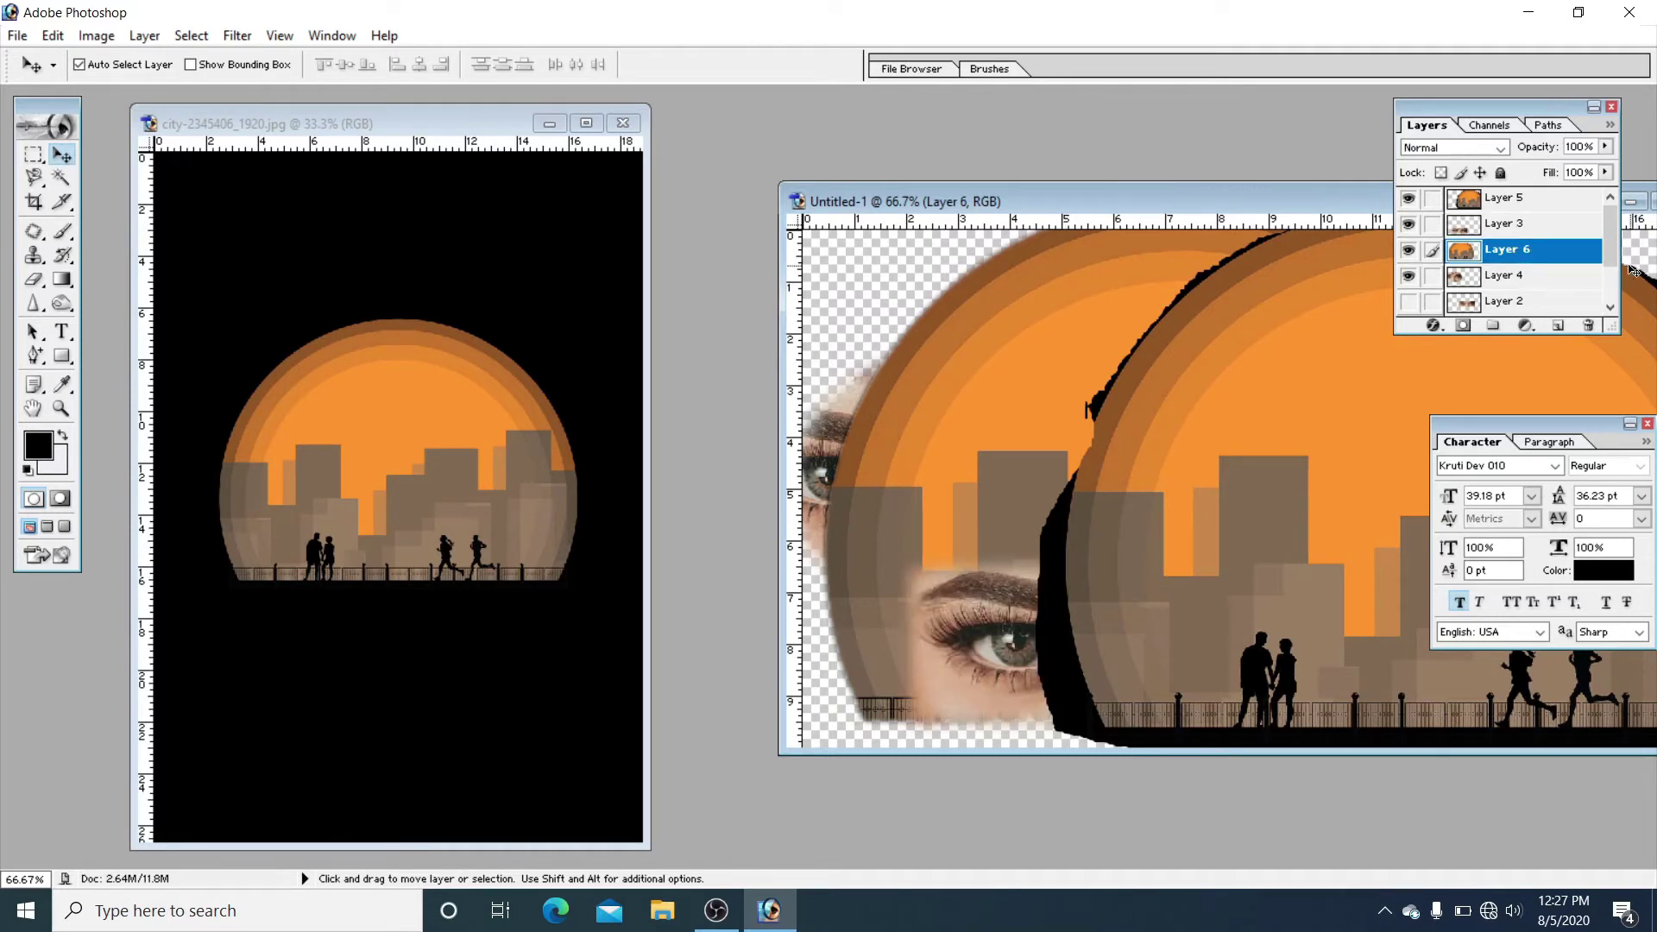
drag(1563, 257, 1562, 238)
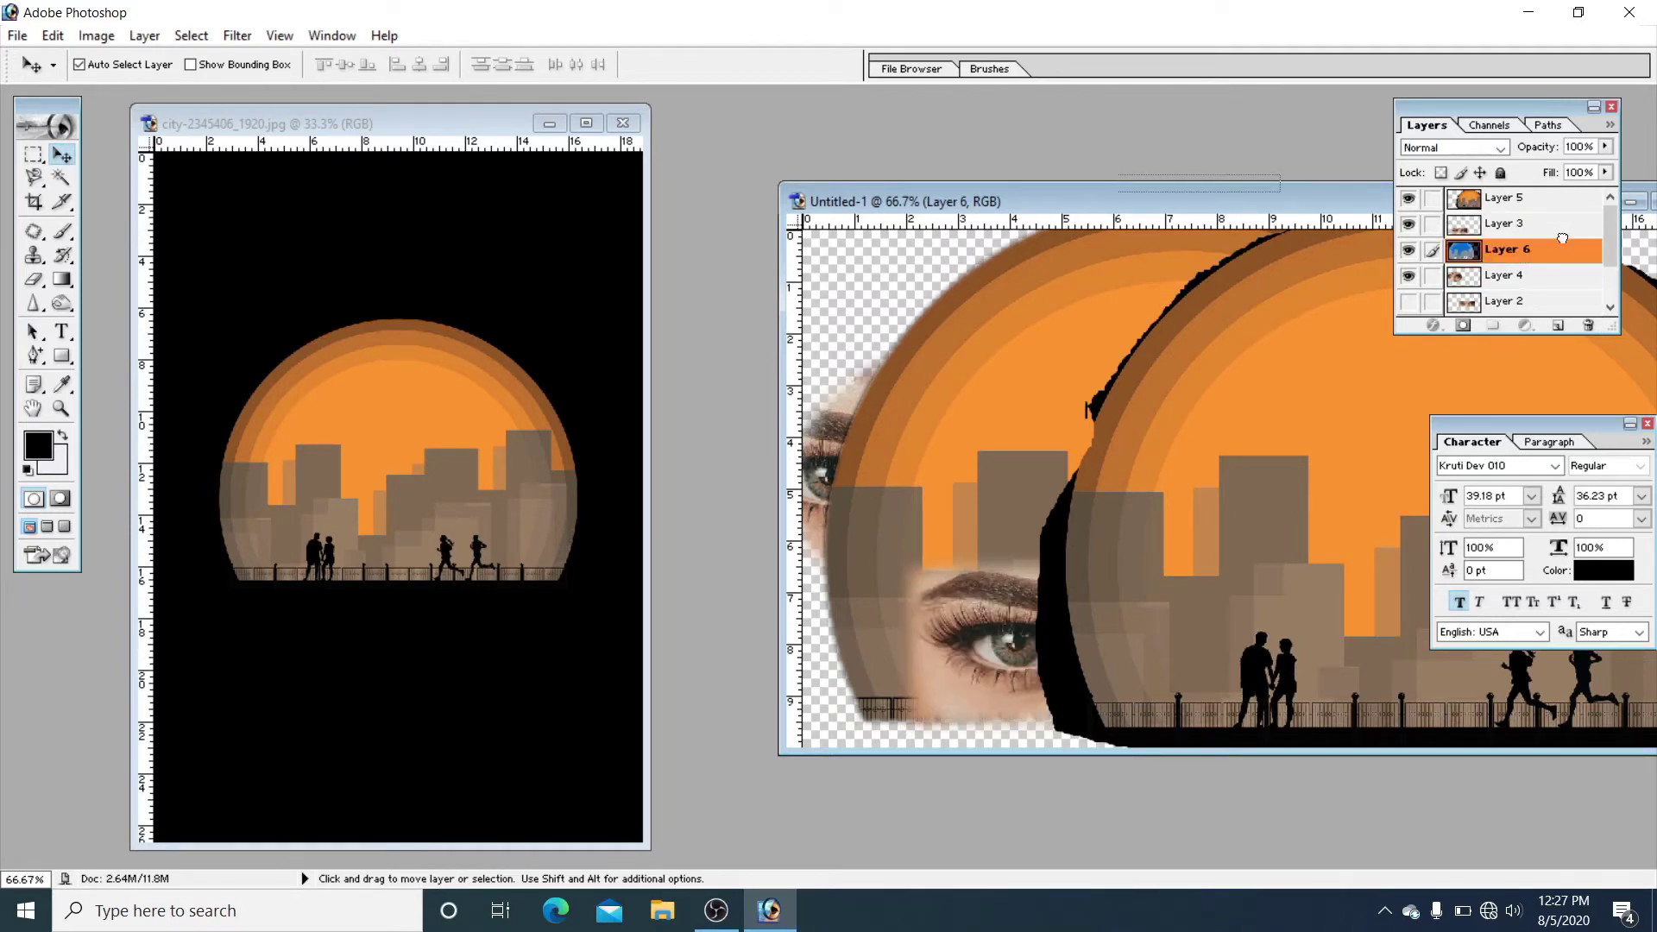
drag(1562, 238, 1560, 198)
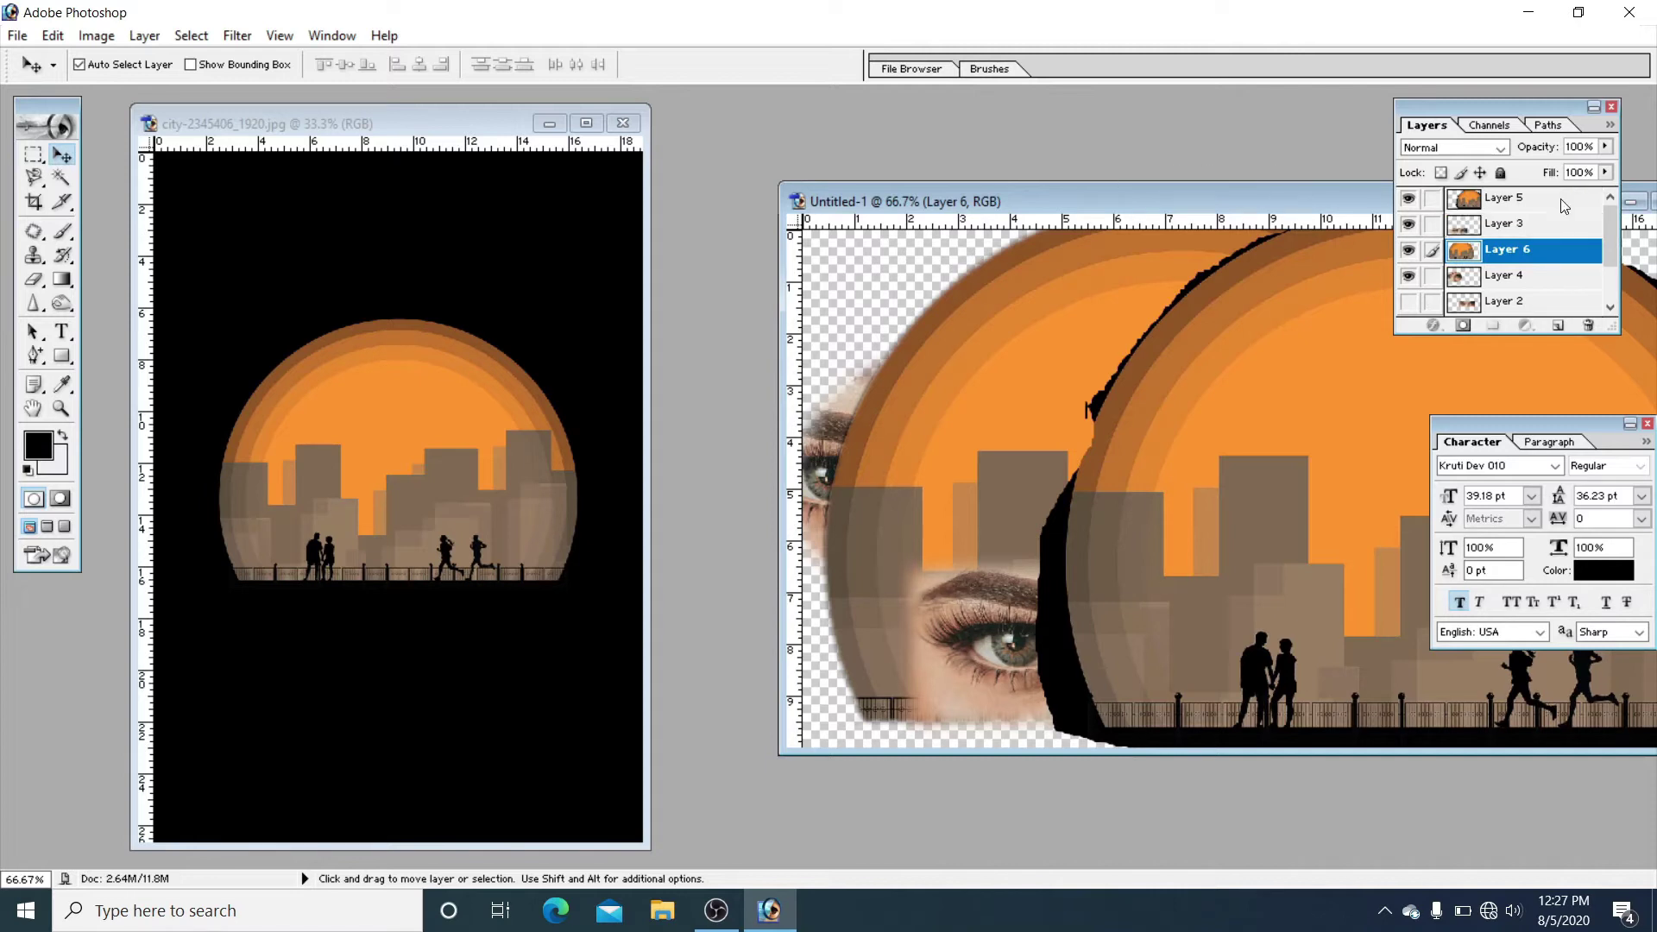
mouse_move(1136, 647)
mouse_down()
mouse_move(1170, 452)
mouse_move(1157, 443)
mouse_up()
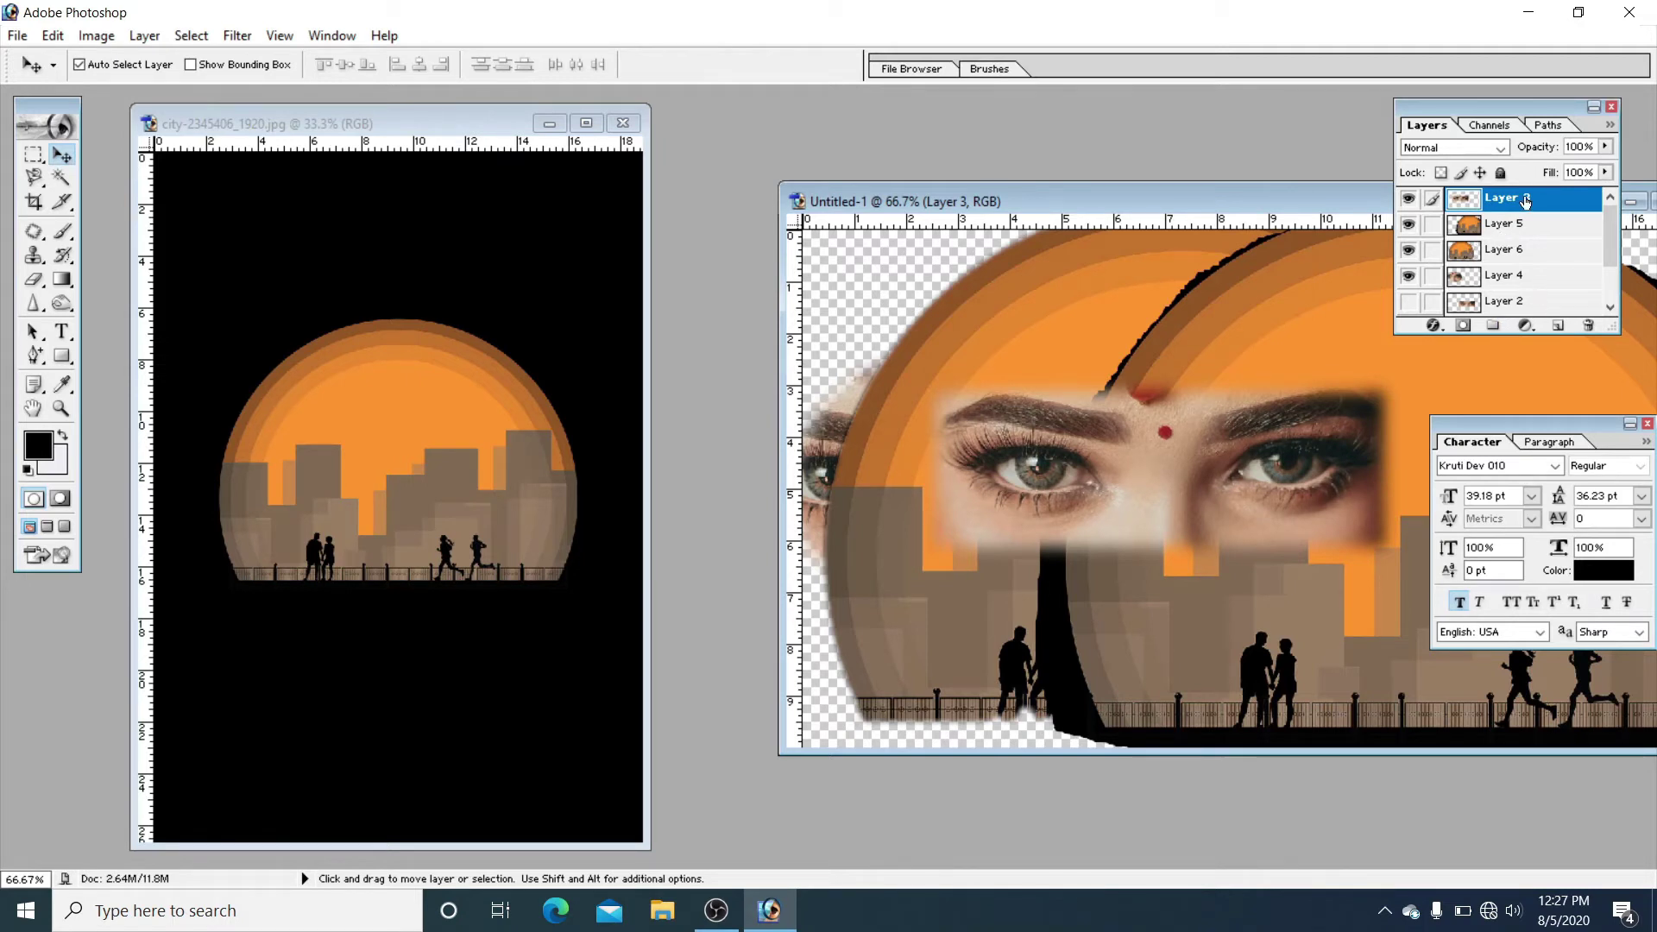
drag(1540, 207, 1542, 220)
Step: Pick the Polygonal Lasso in the city photo and clear the old and partial selections
drag(36, 182, 106, 201)
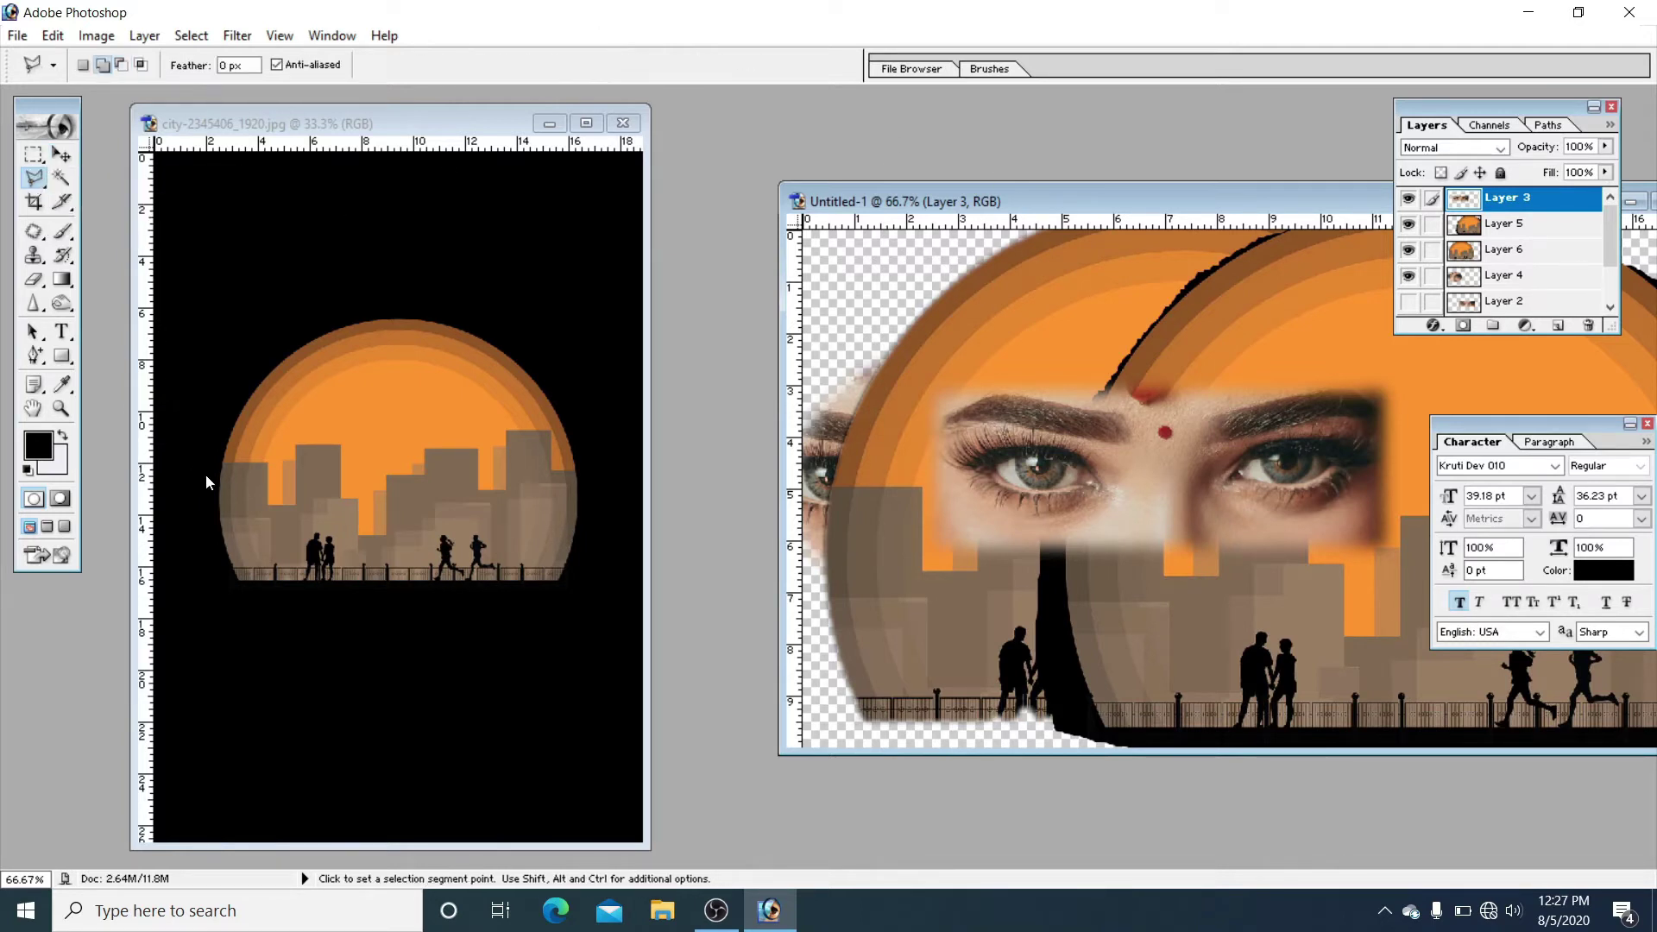
click(362, 387)
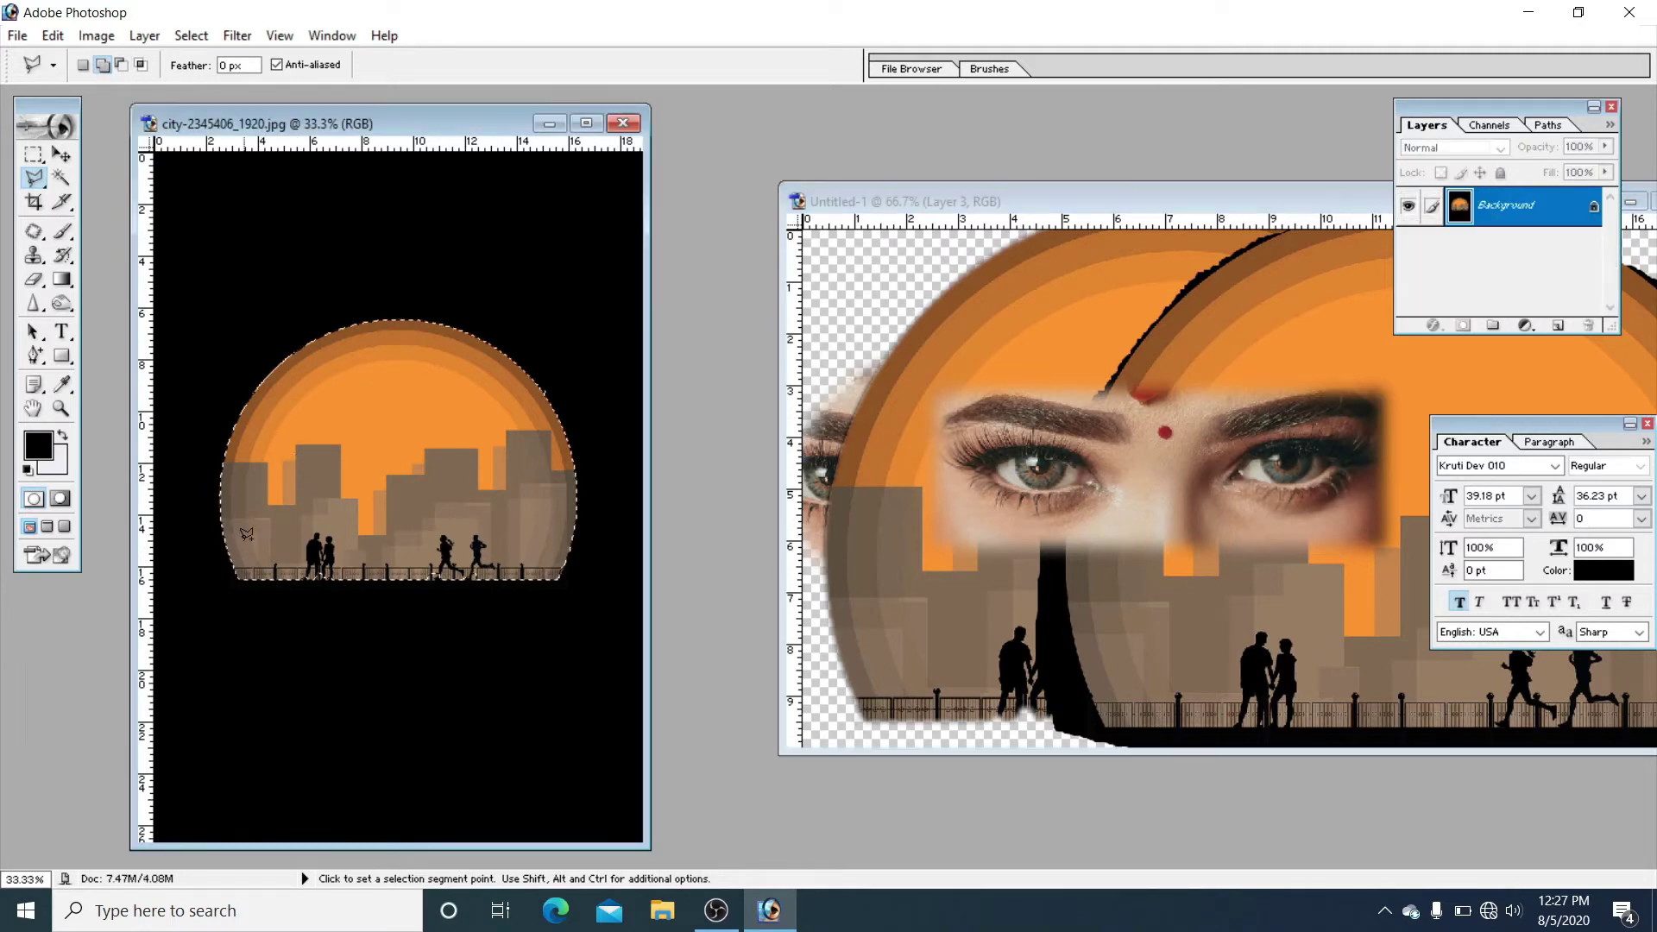
click(190, 36)
click(206, 86)
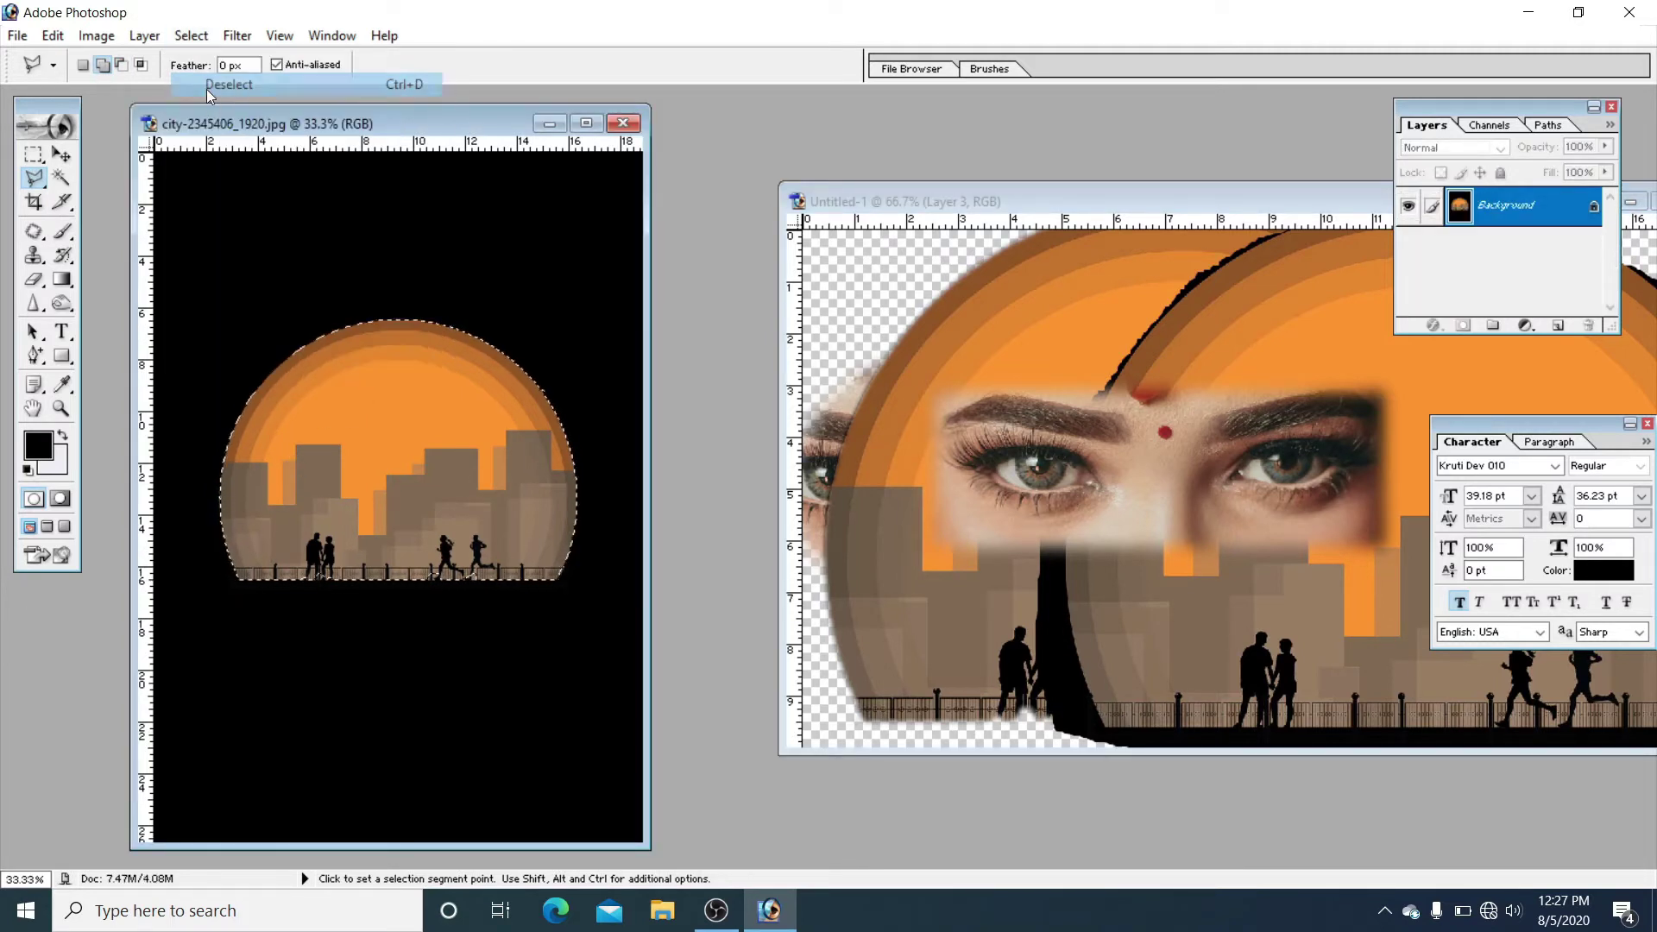
click(38, 185)
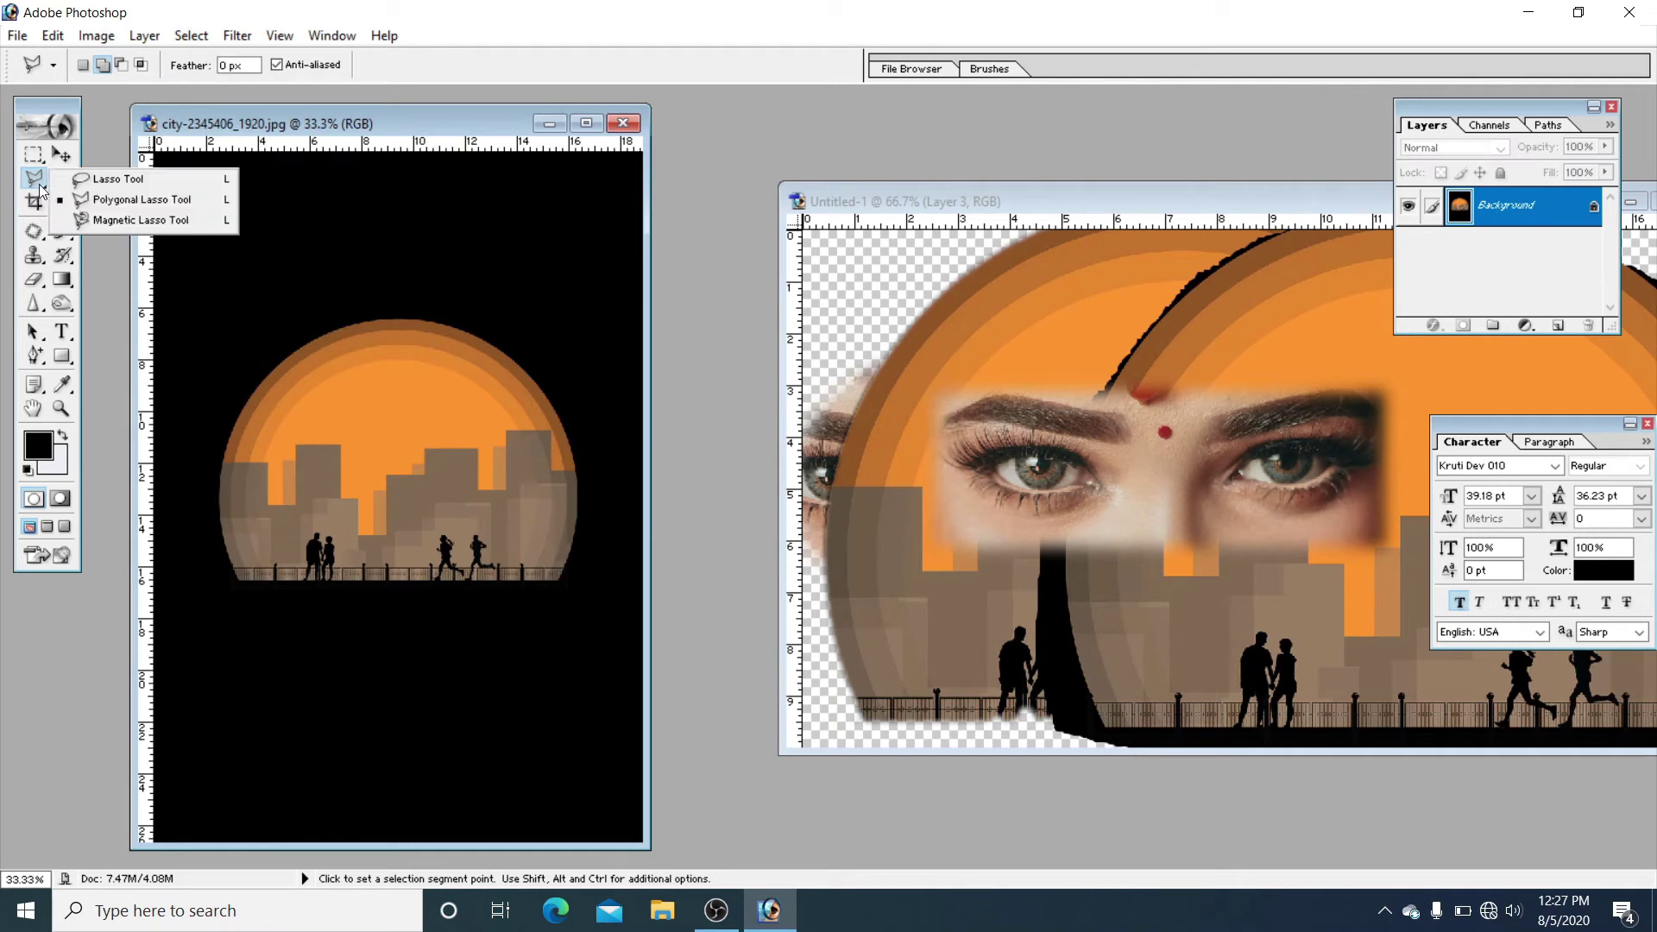
click(117, 201)
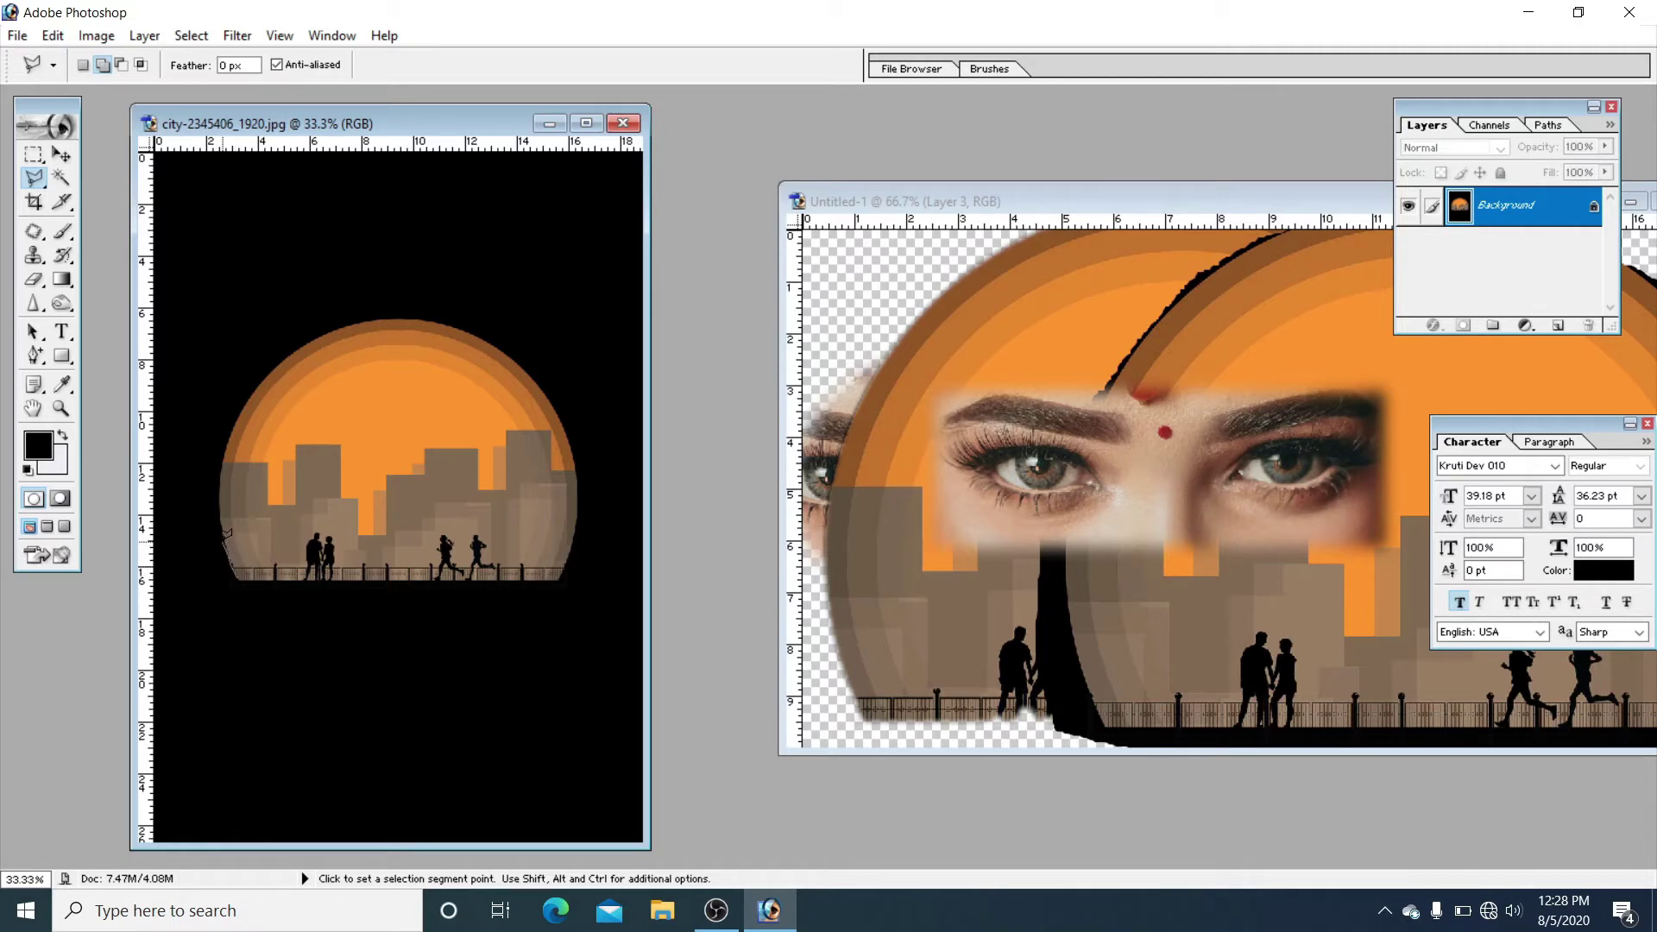
shift+click(226, 529)
click(190, 36)
click(241, 88)
double_click(236, 486)
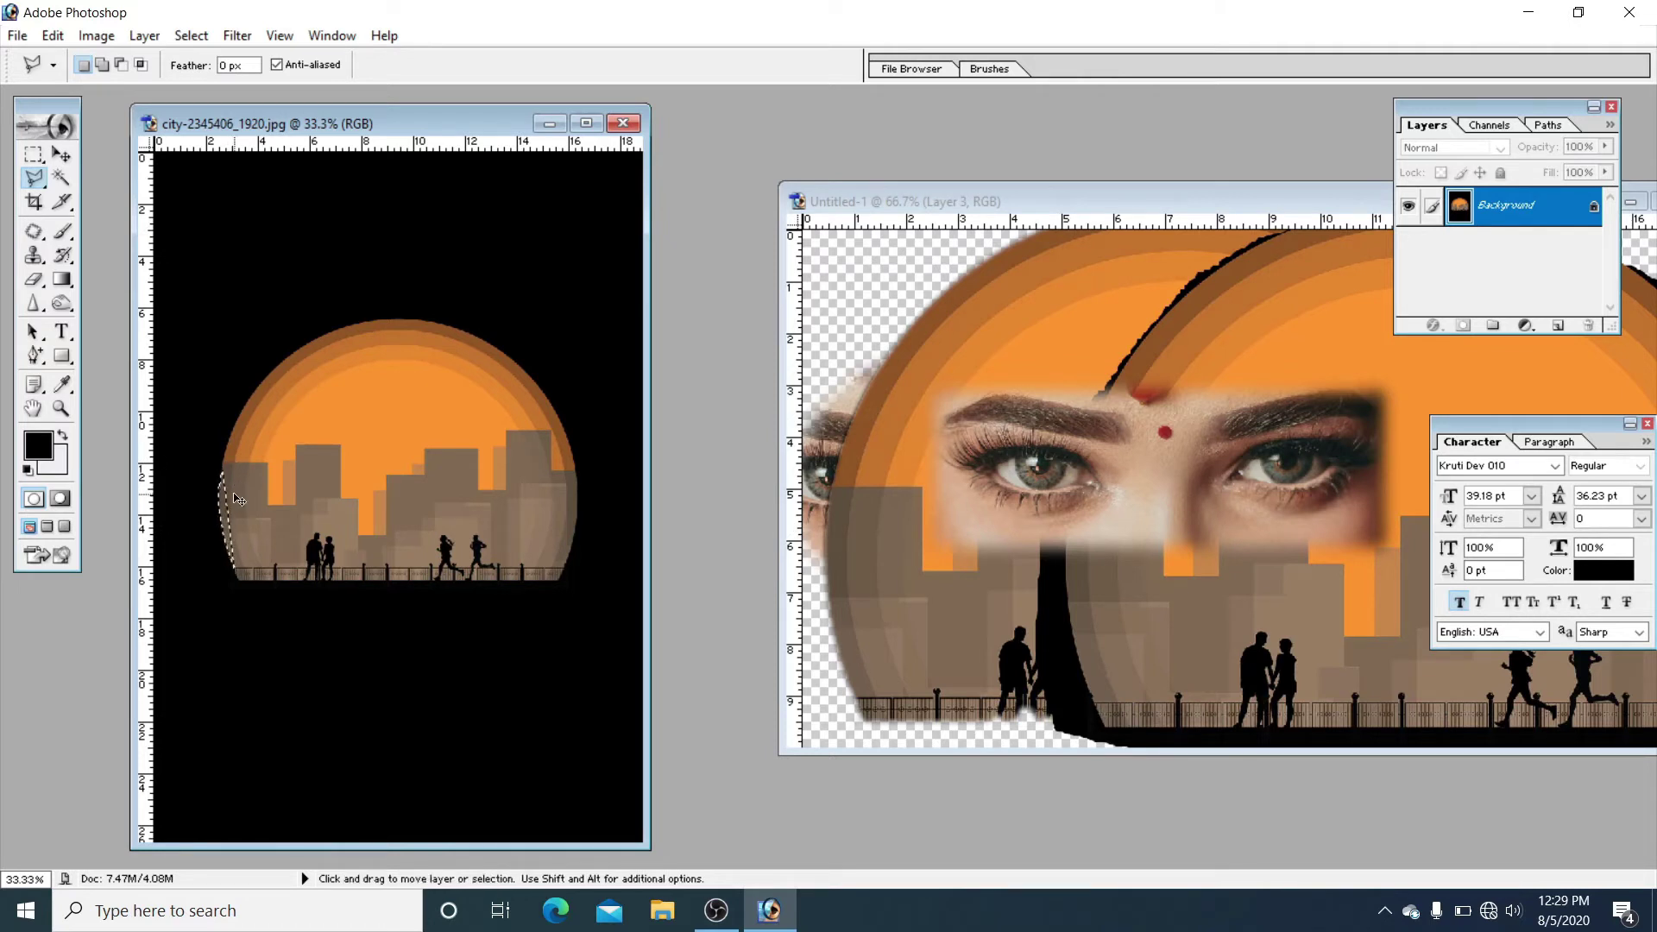
click(190, 35)
click(244, 84)
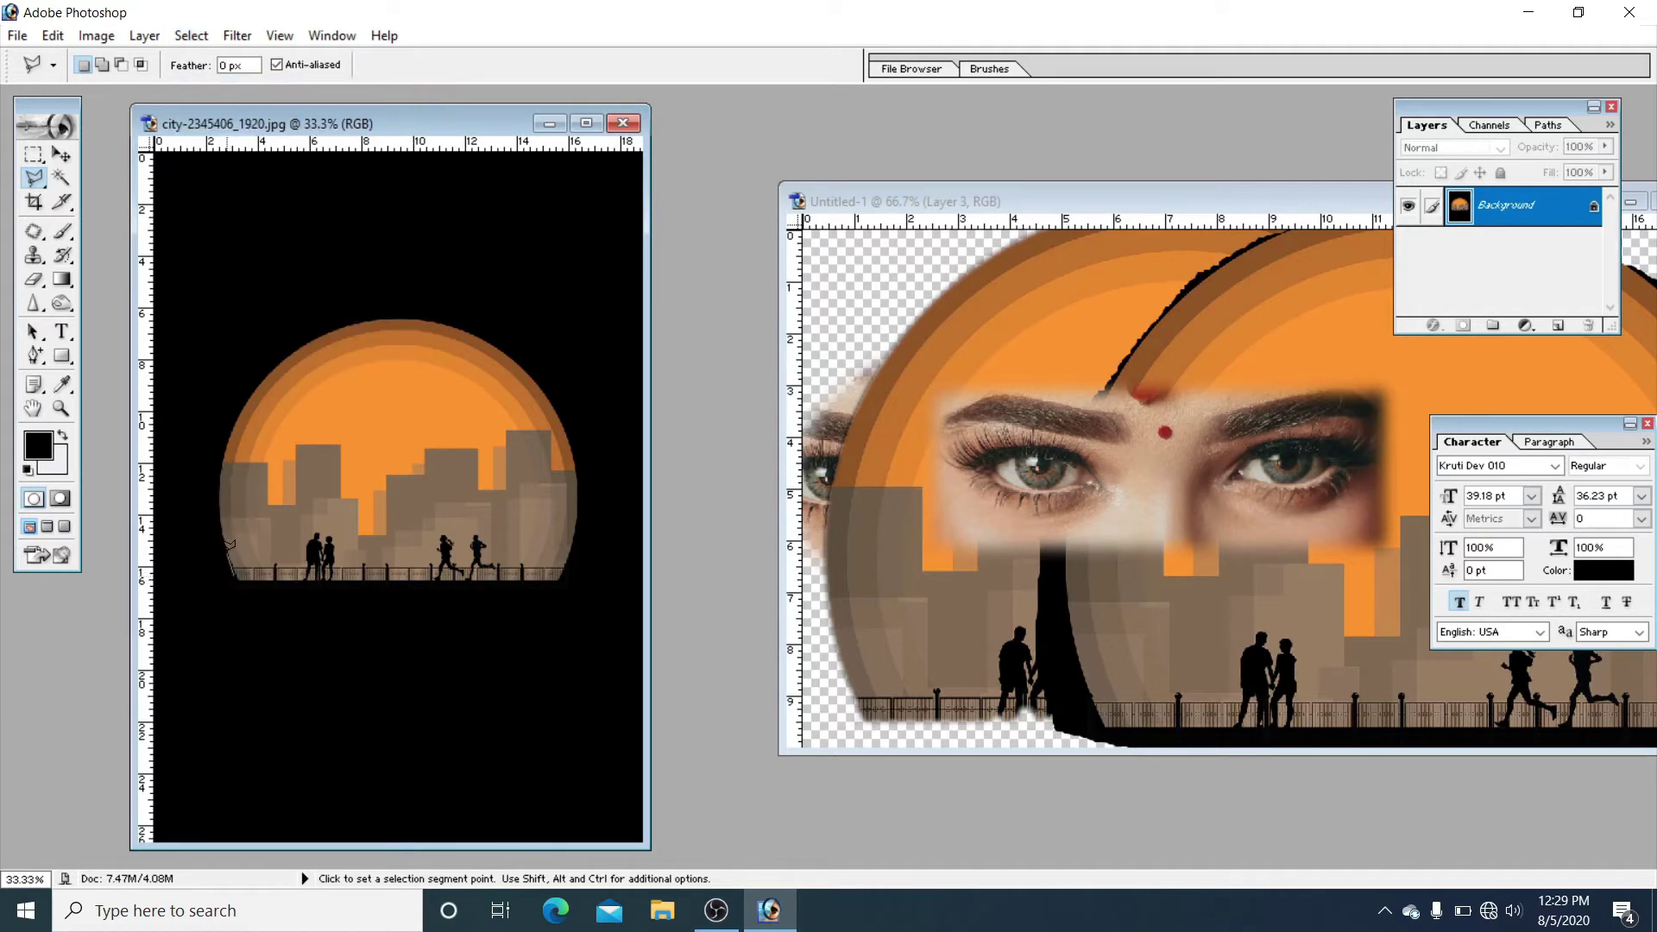
Step: Trace the sun with polygonal points and drag the selection into Untitled-1 as Layer 7
click(223, 507)
click(224, 434)
click(341, 344)
click(414, 343)
click(507, 390)
click(535, 424)
click(568, 522)
click(543, 574)
double_click(344, 575)
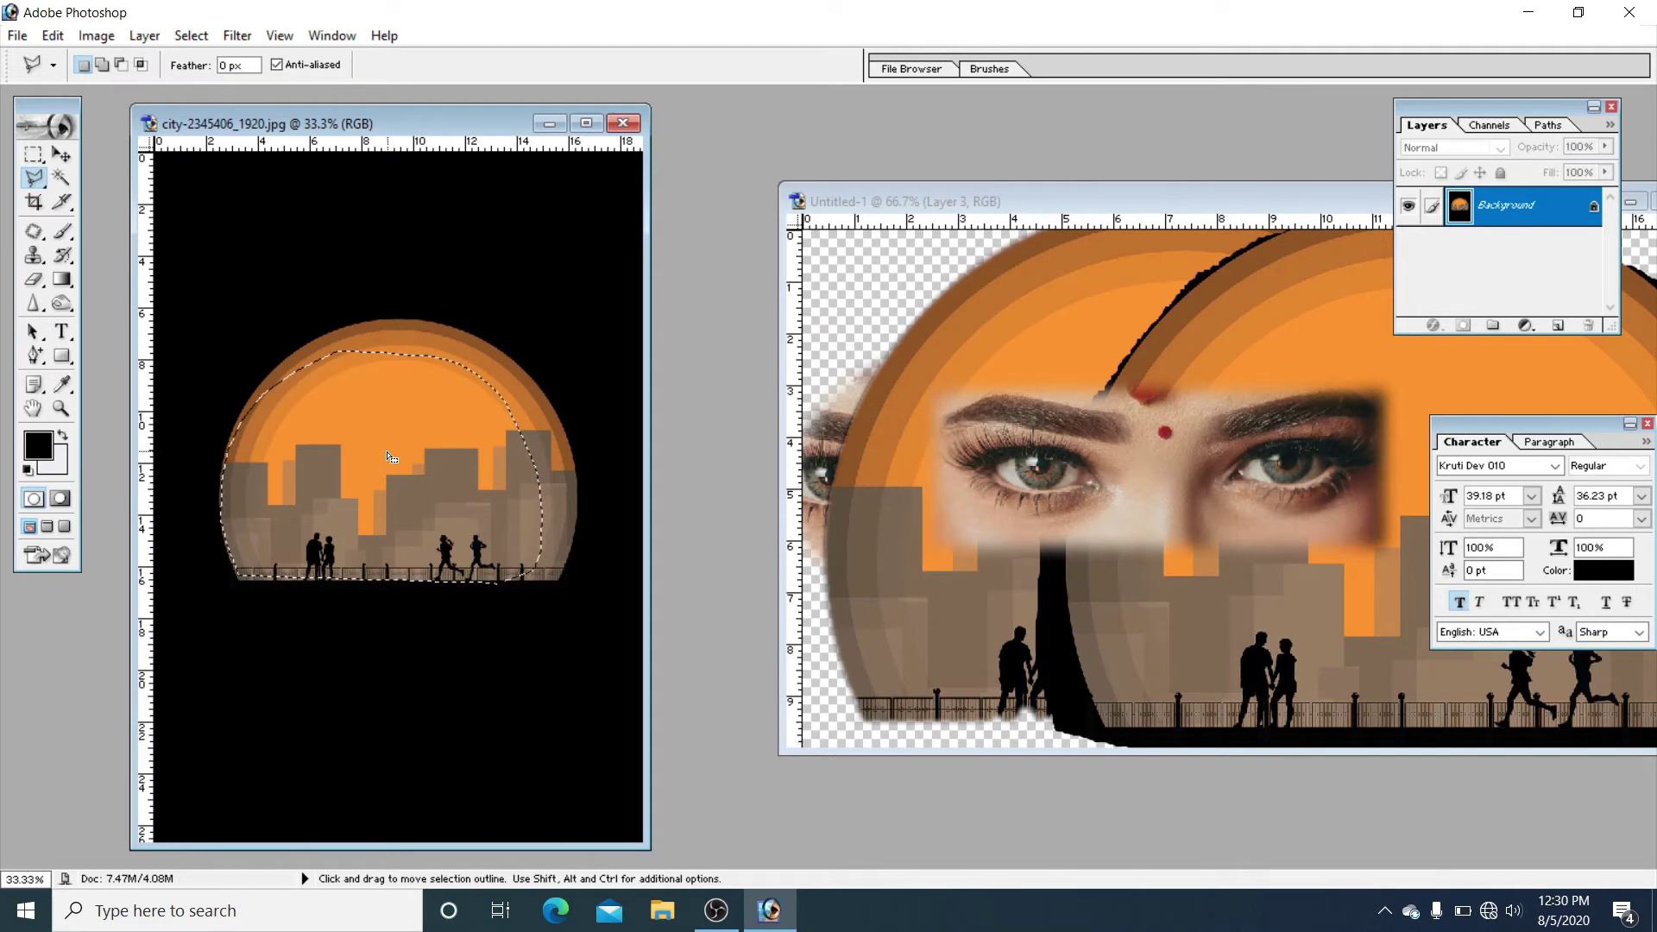
key(v)
mouse_move(381, 447)
mouse_down()
mouse_move(1075, 423)
mouse_move(1090, 406)
mouse_up()
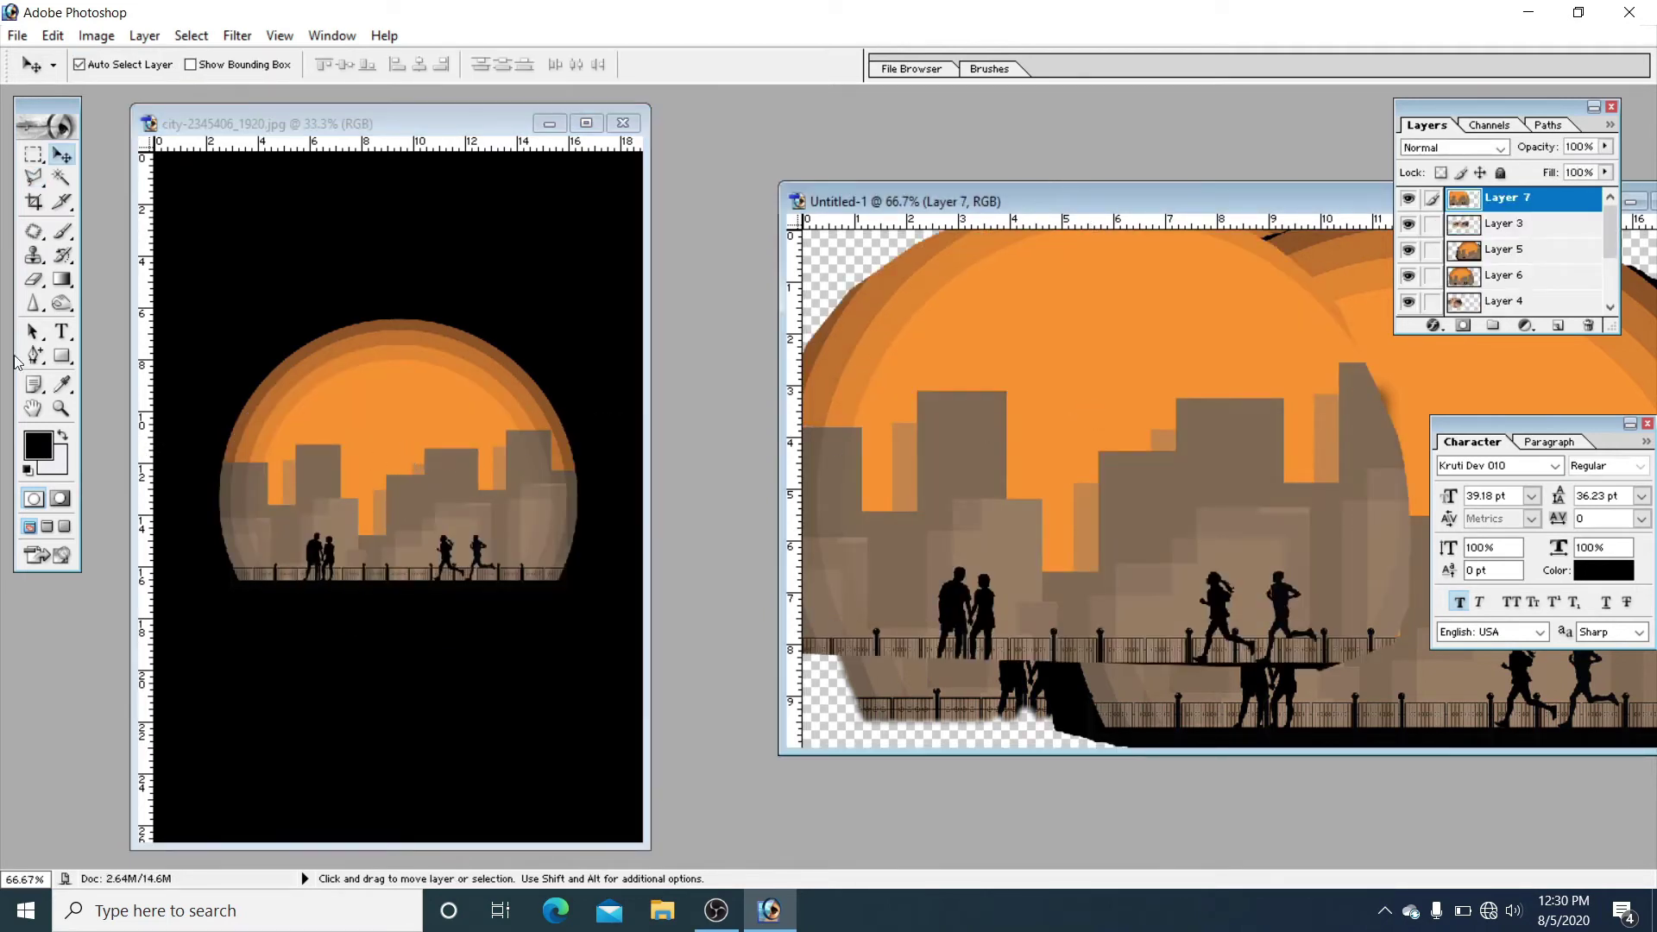
Step: Magic Wand-test the black area, sun and skyline, then select the black background at tolerance 32
click(60, 177)
key(ctrl+Tab)
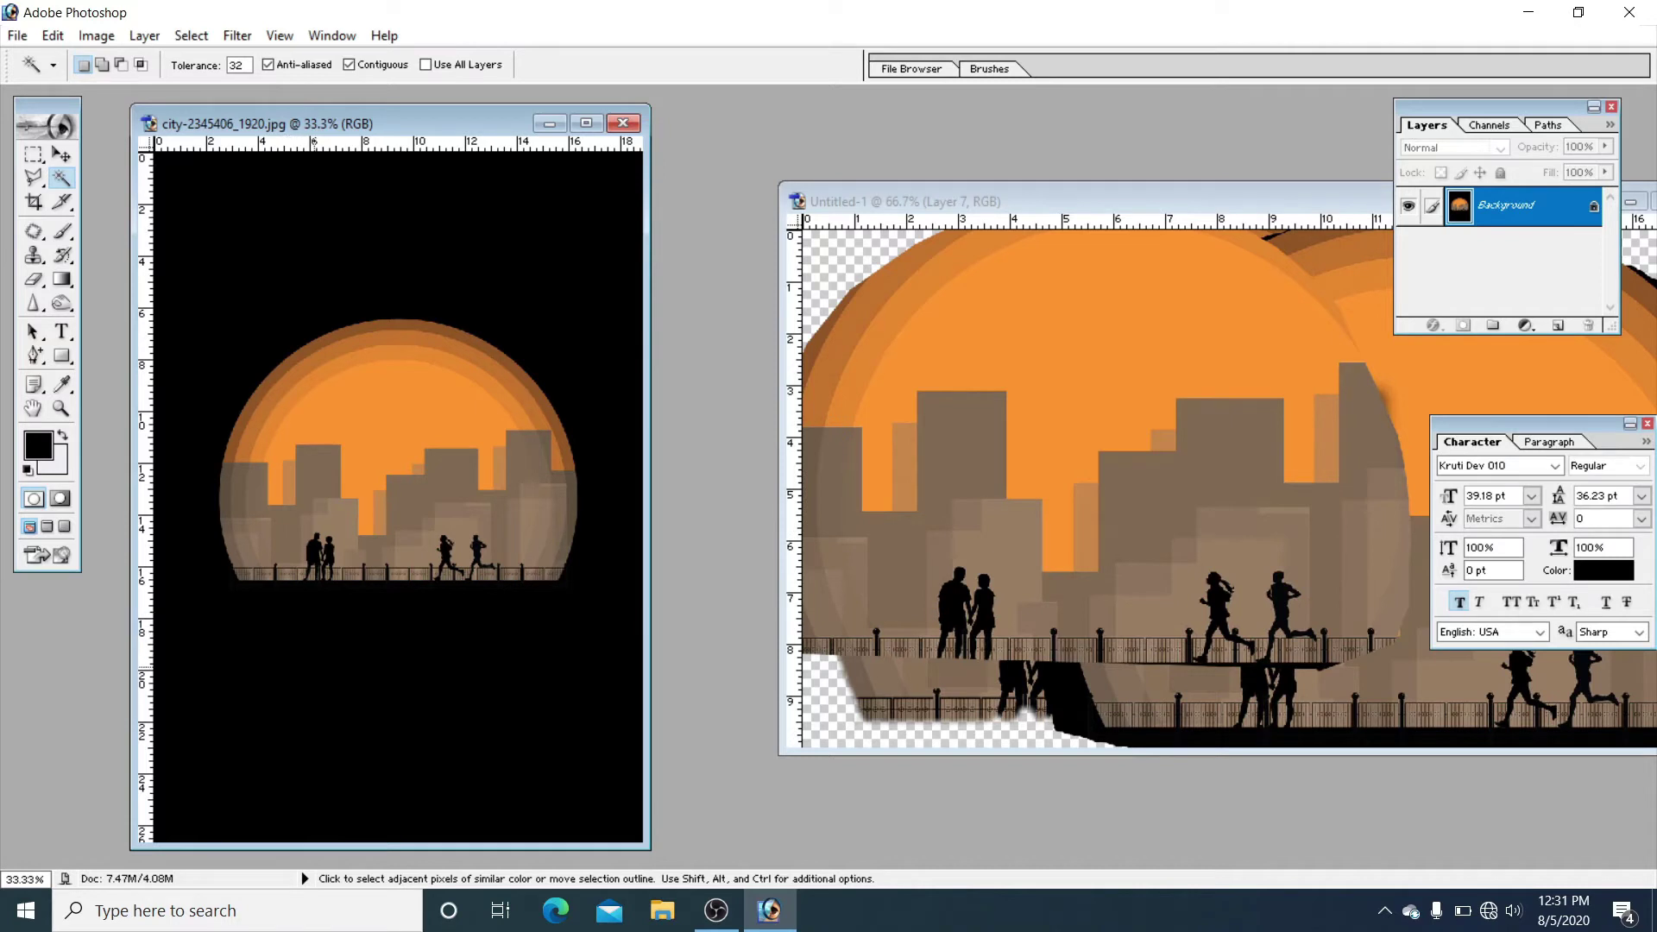
click(311, 665)
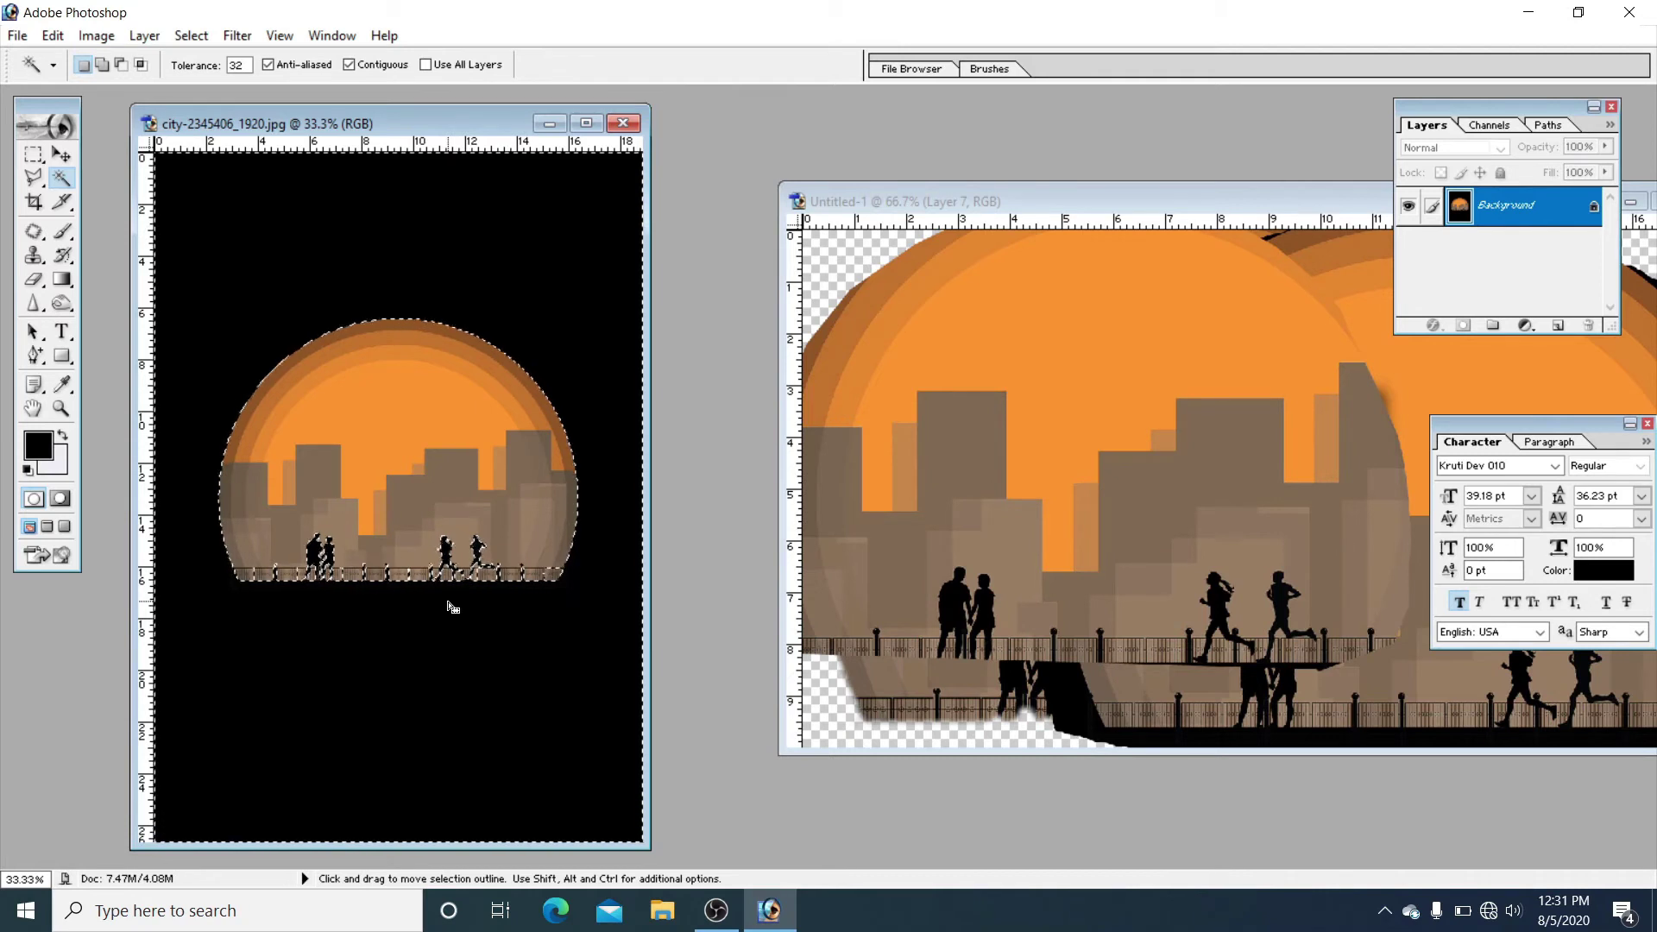
key(ctrl)
key(ctrl+d)
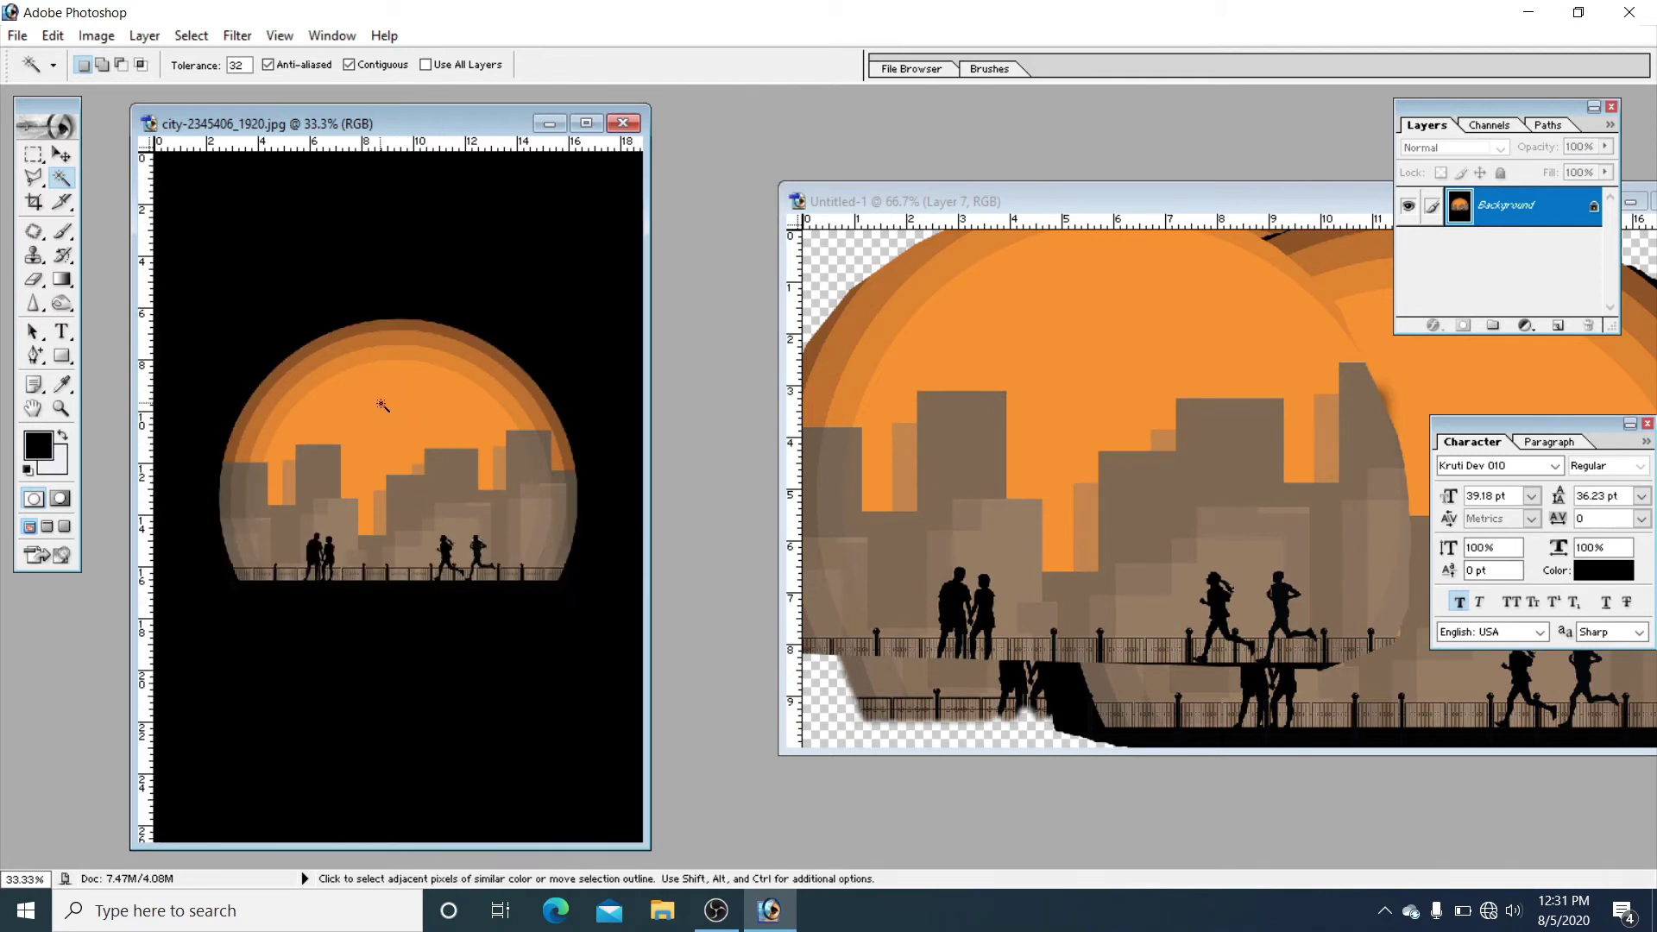
click(376, 399)
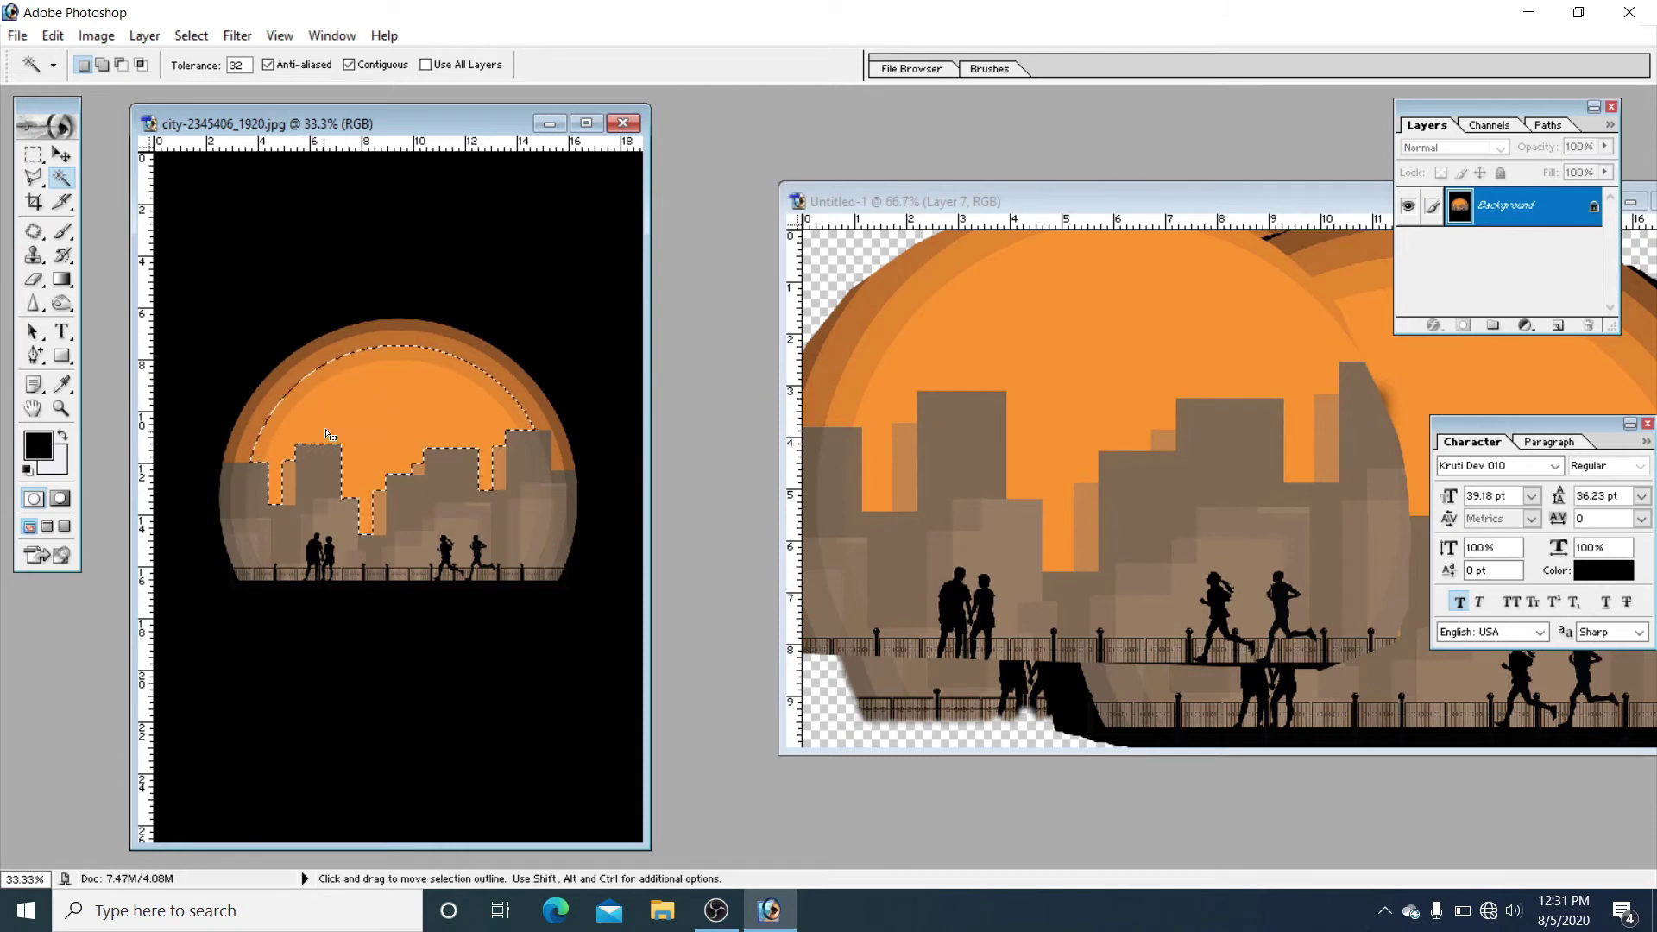
key(ctrl)
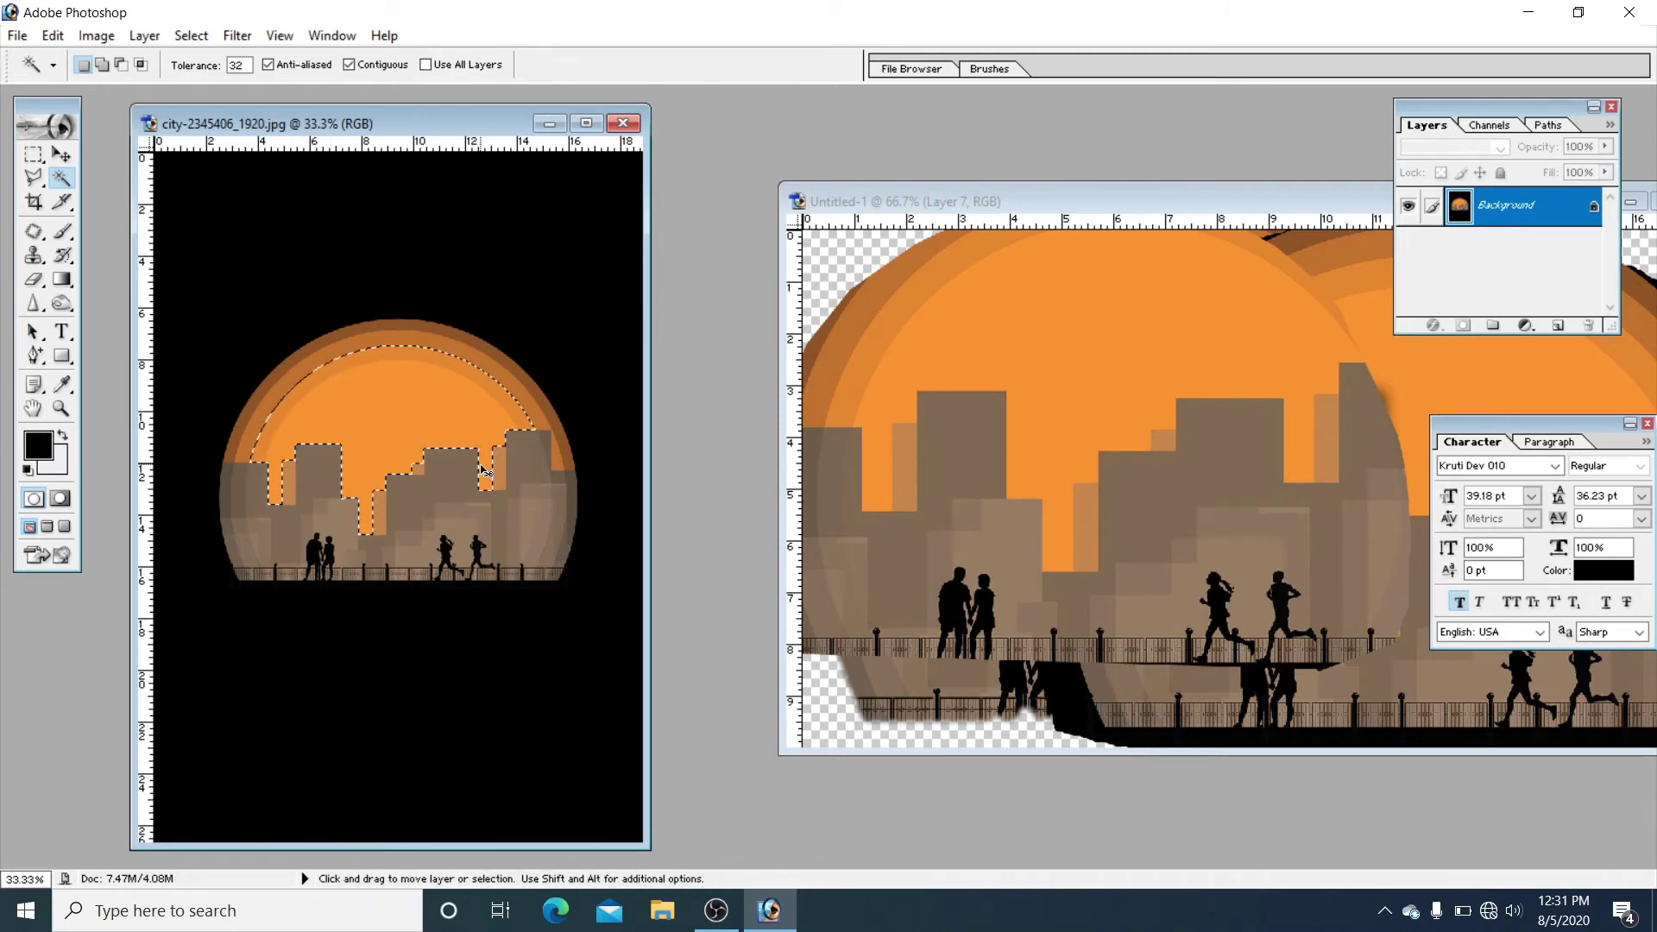
key(ctrl+d)
click(440, 483)
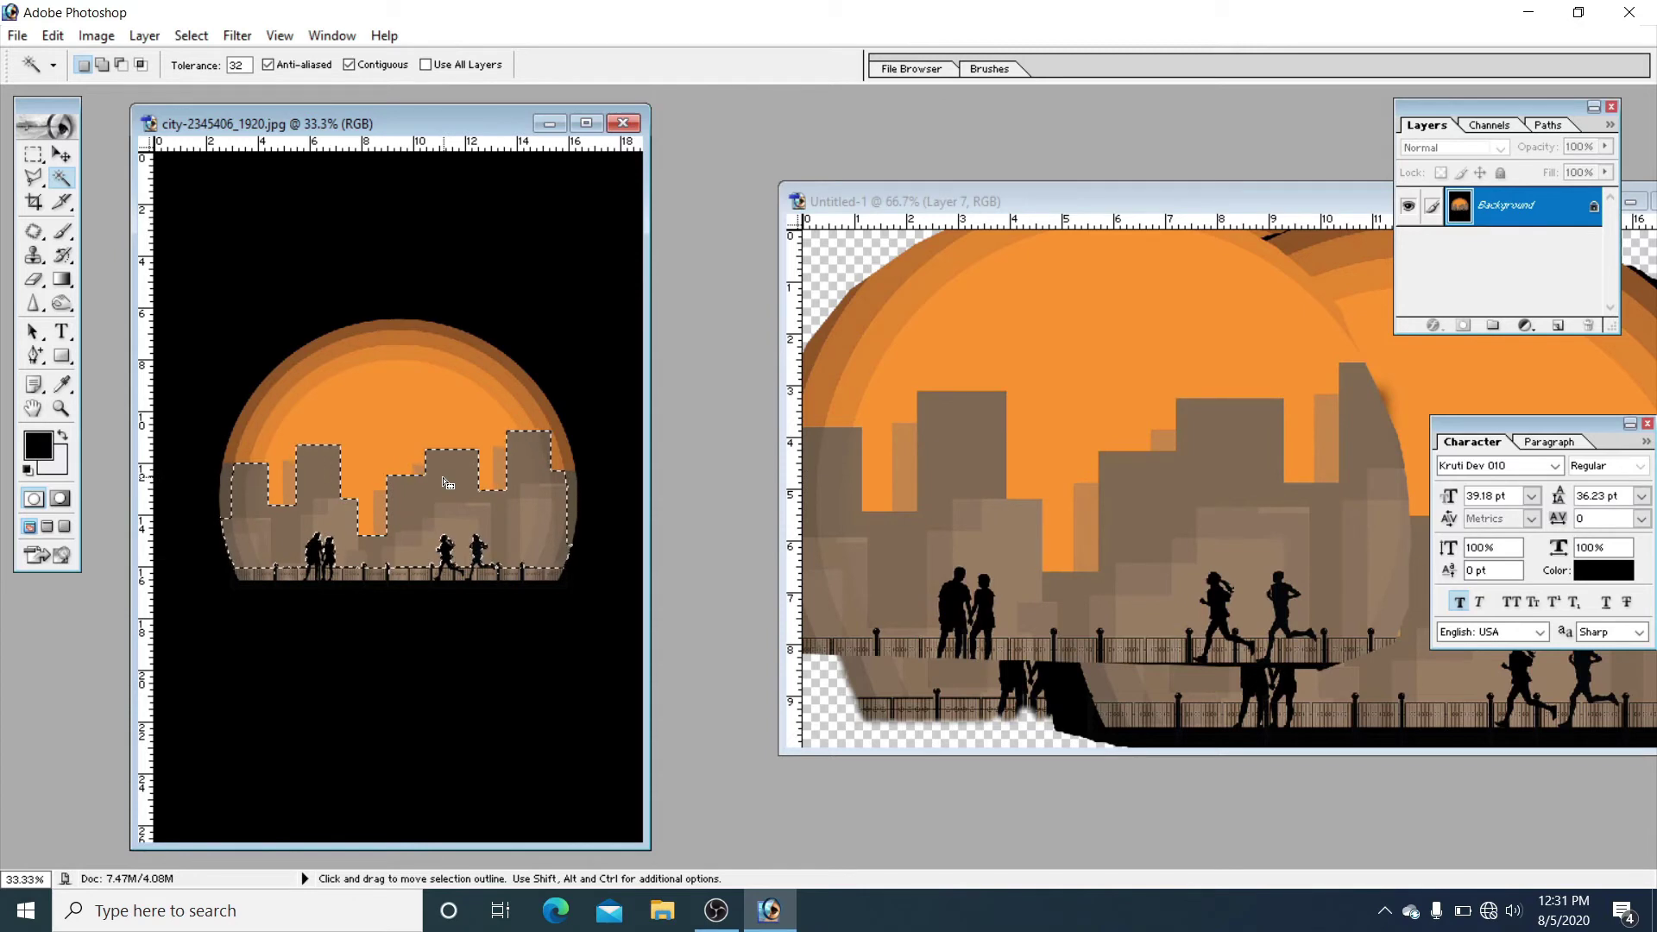
key(ctrl)
key(ctrl+d)
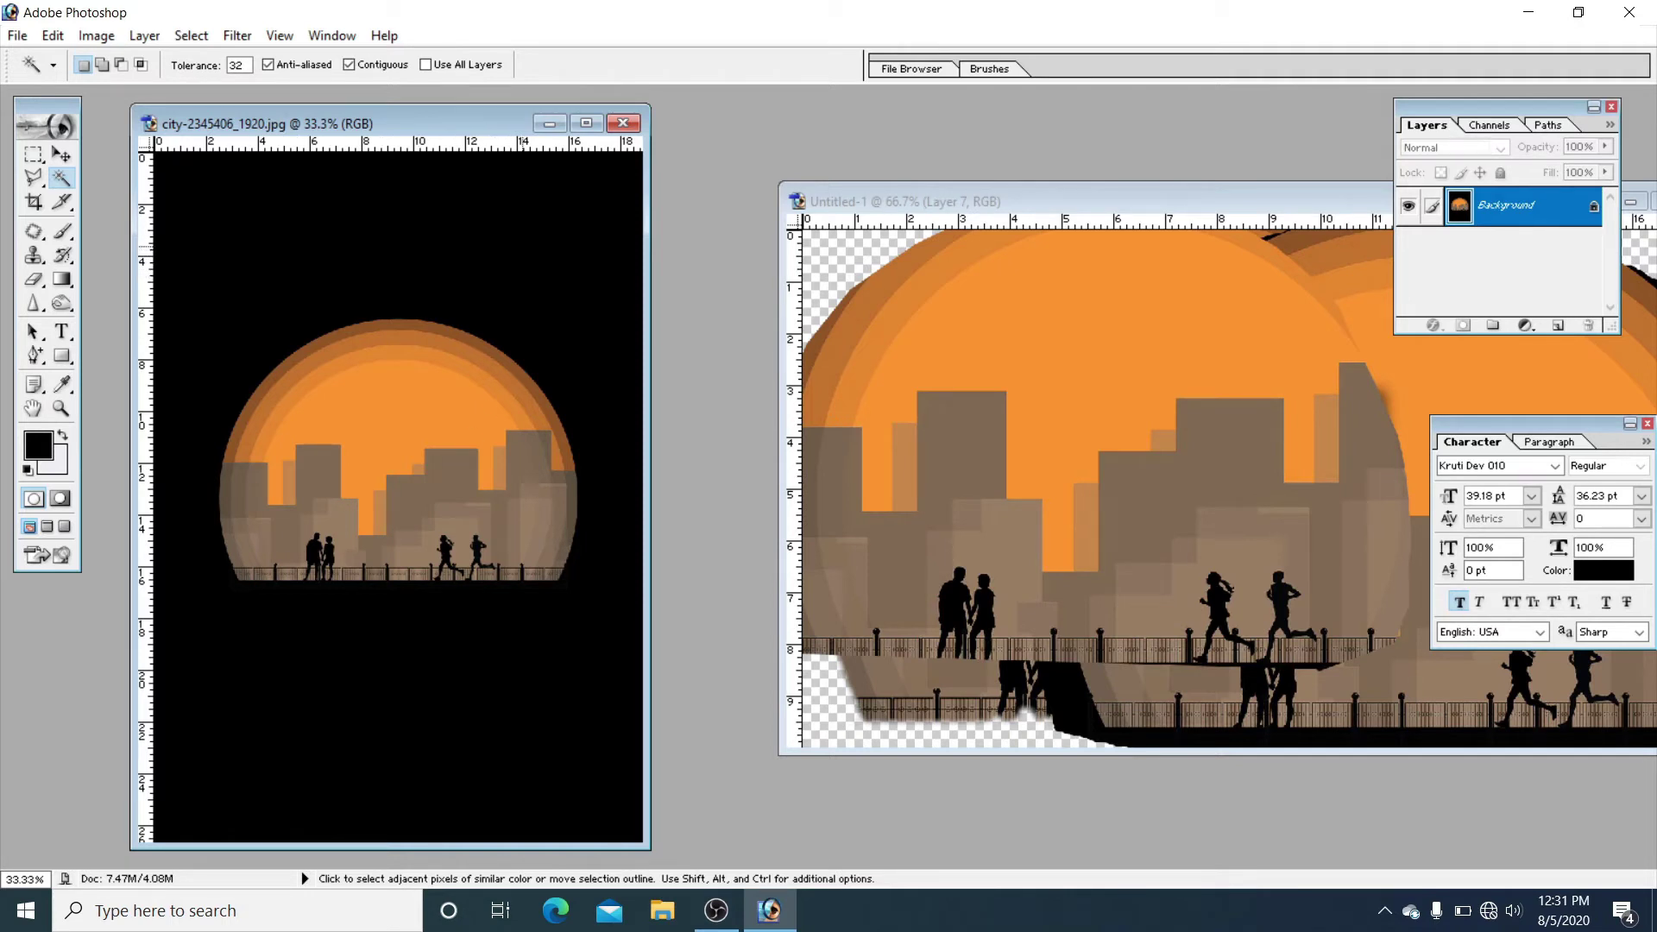
click(520, 246)
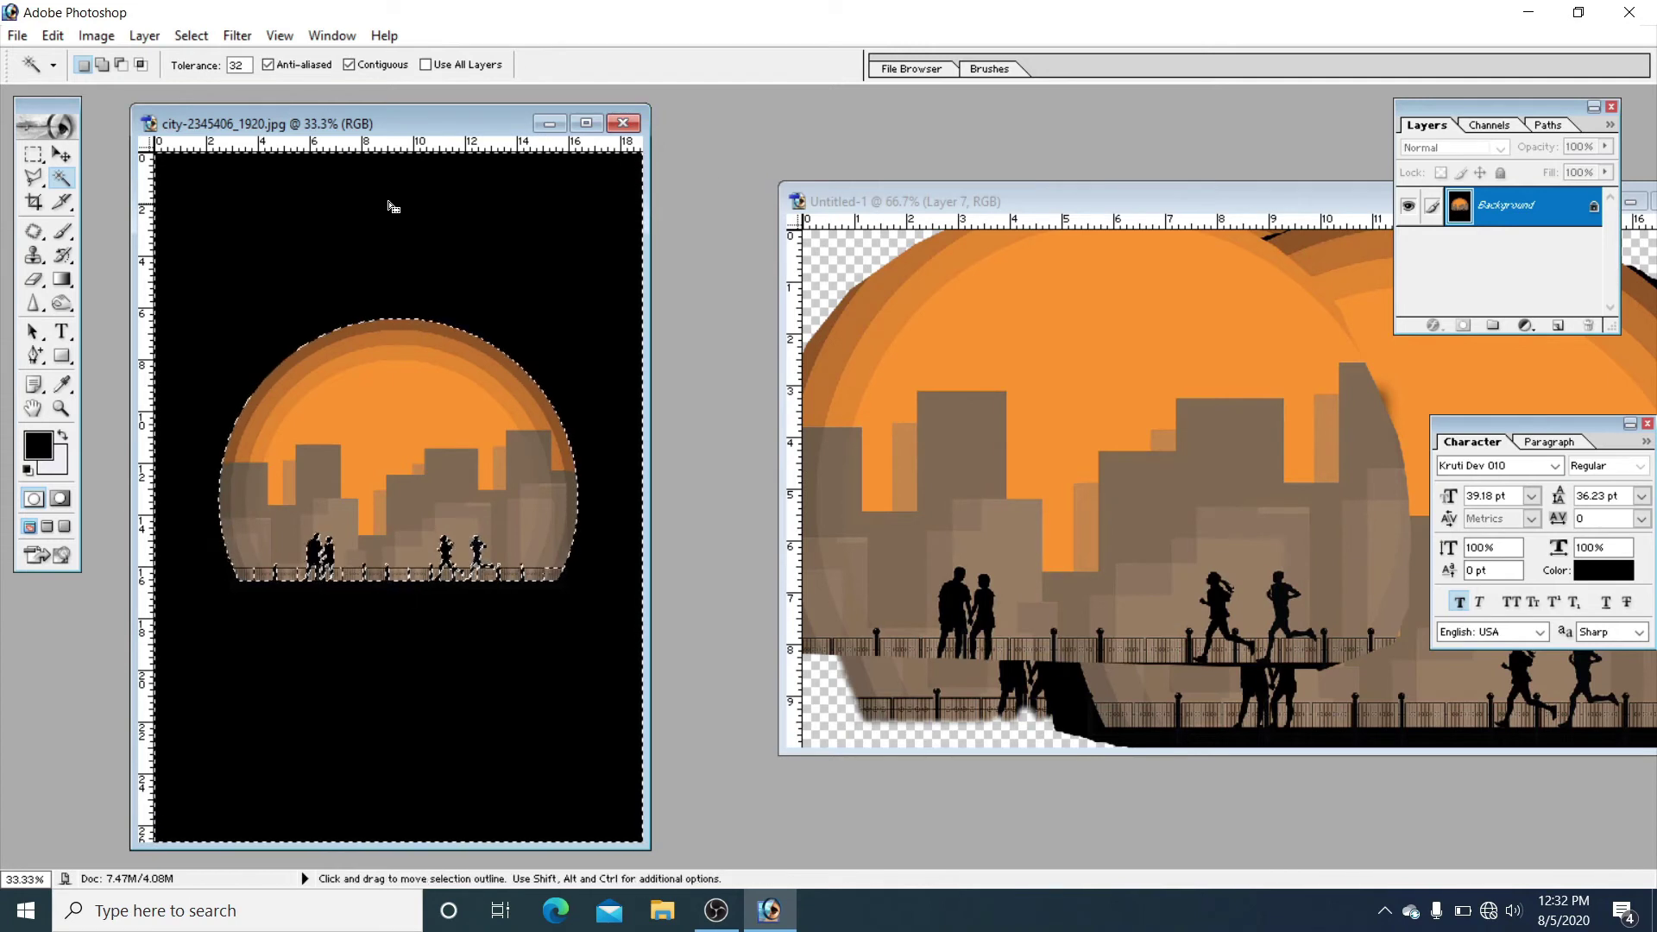
Step: Convert the Background into Layer 0 and delete the selected black surround to transparency
double_click(1508, 209)
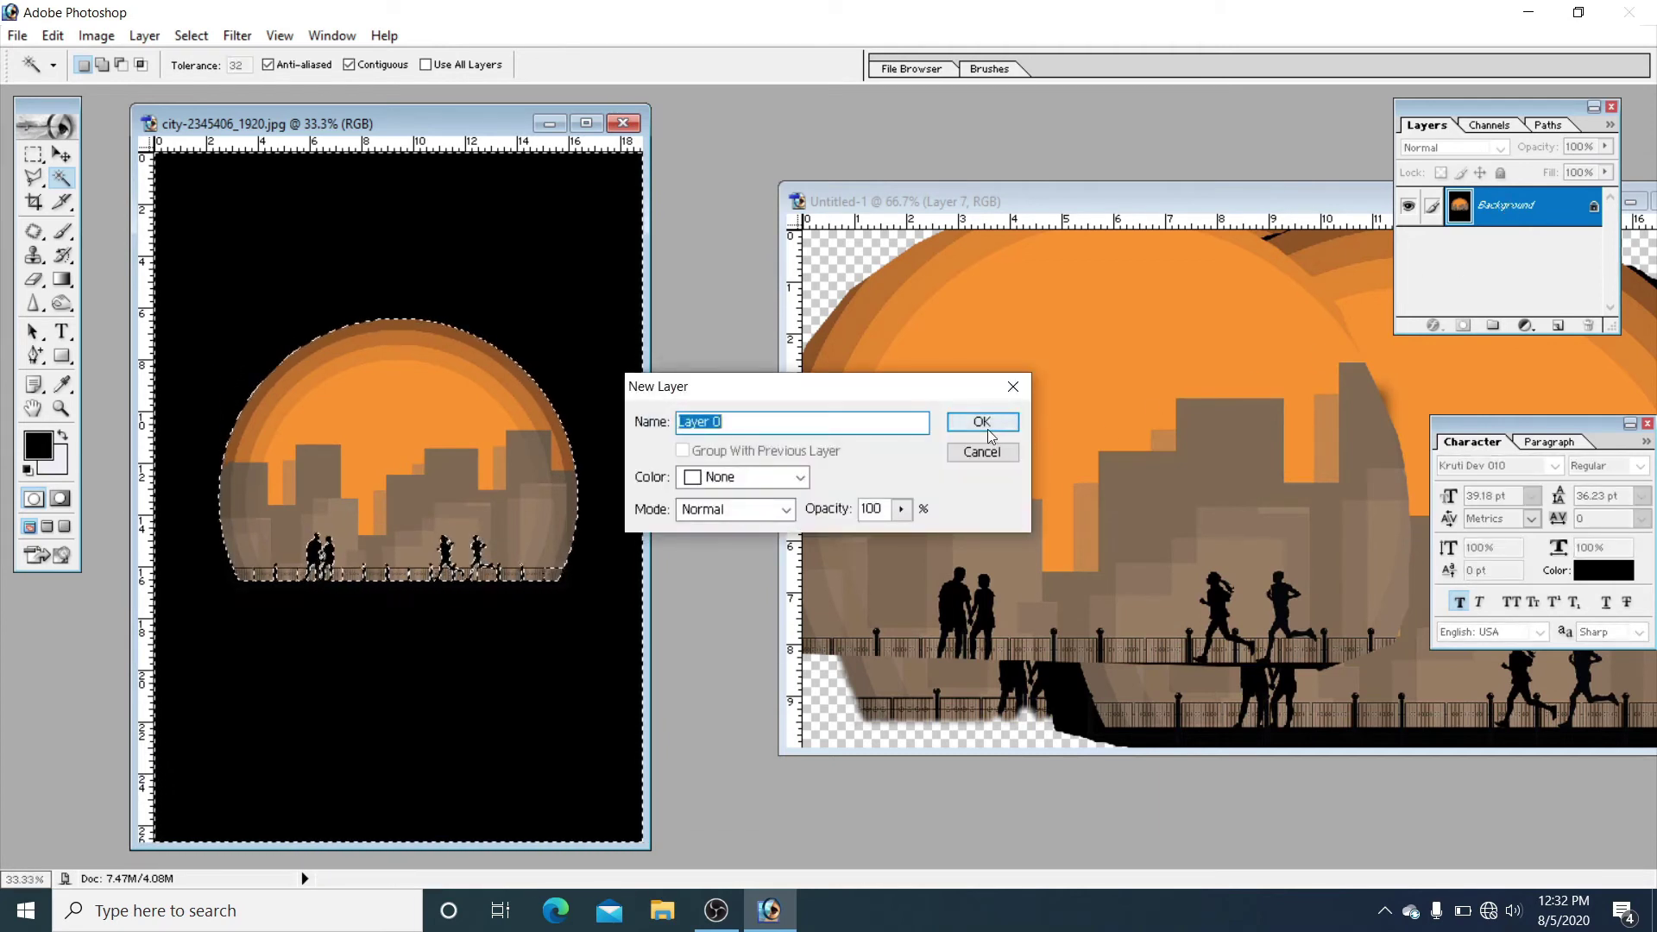
click(984, 424)
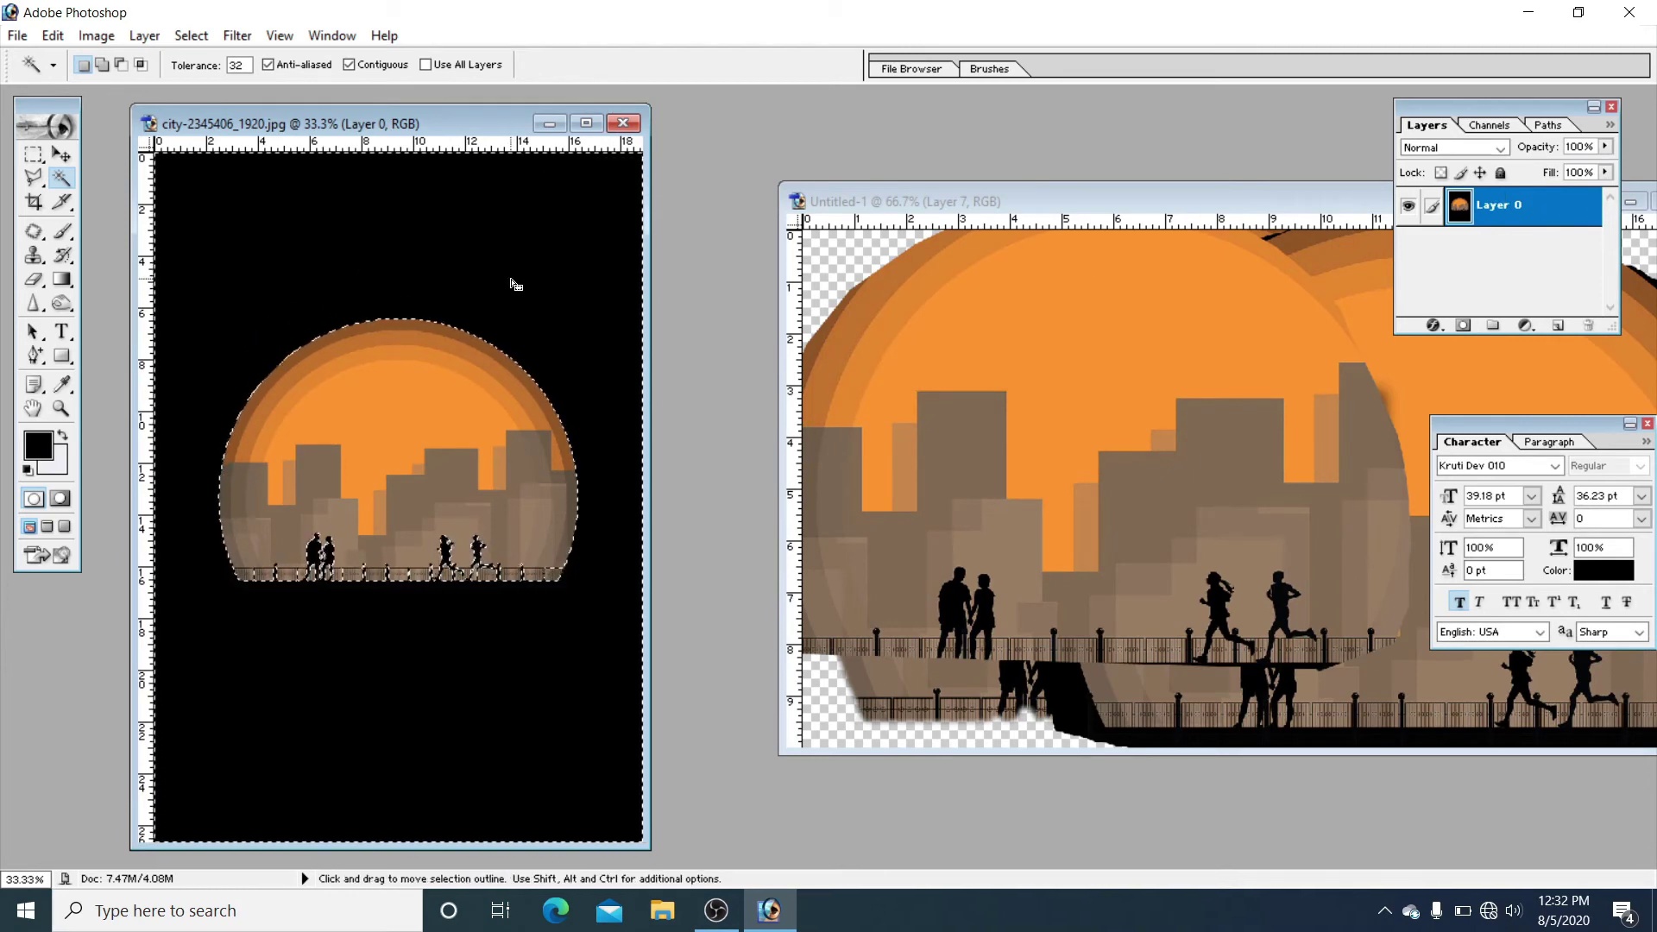
key(Delete)
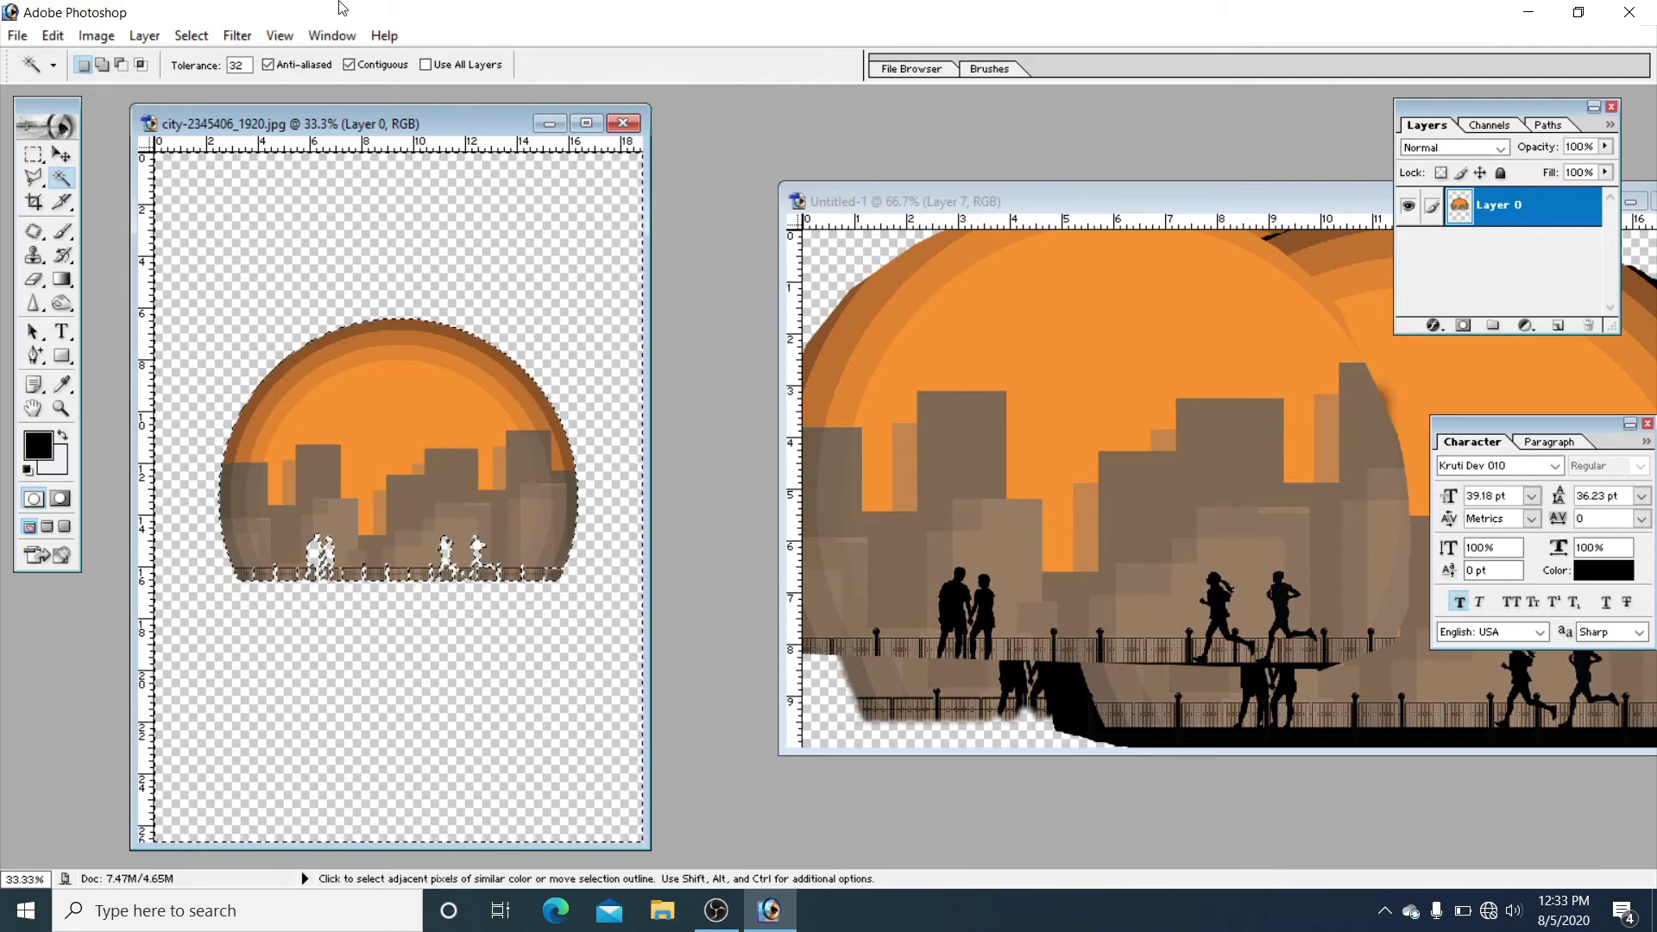
Step: Deselect and close the city image, answering the save prompt
click(190, 35)
click(229, 83)
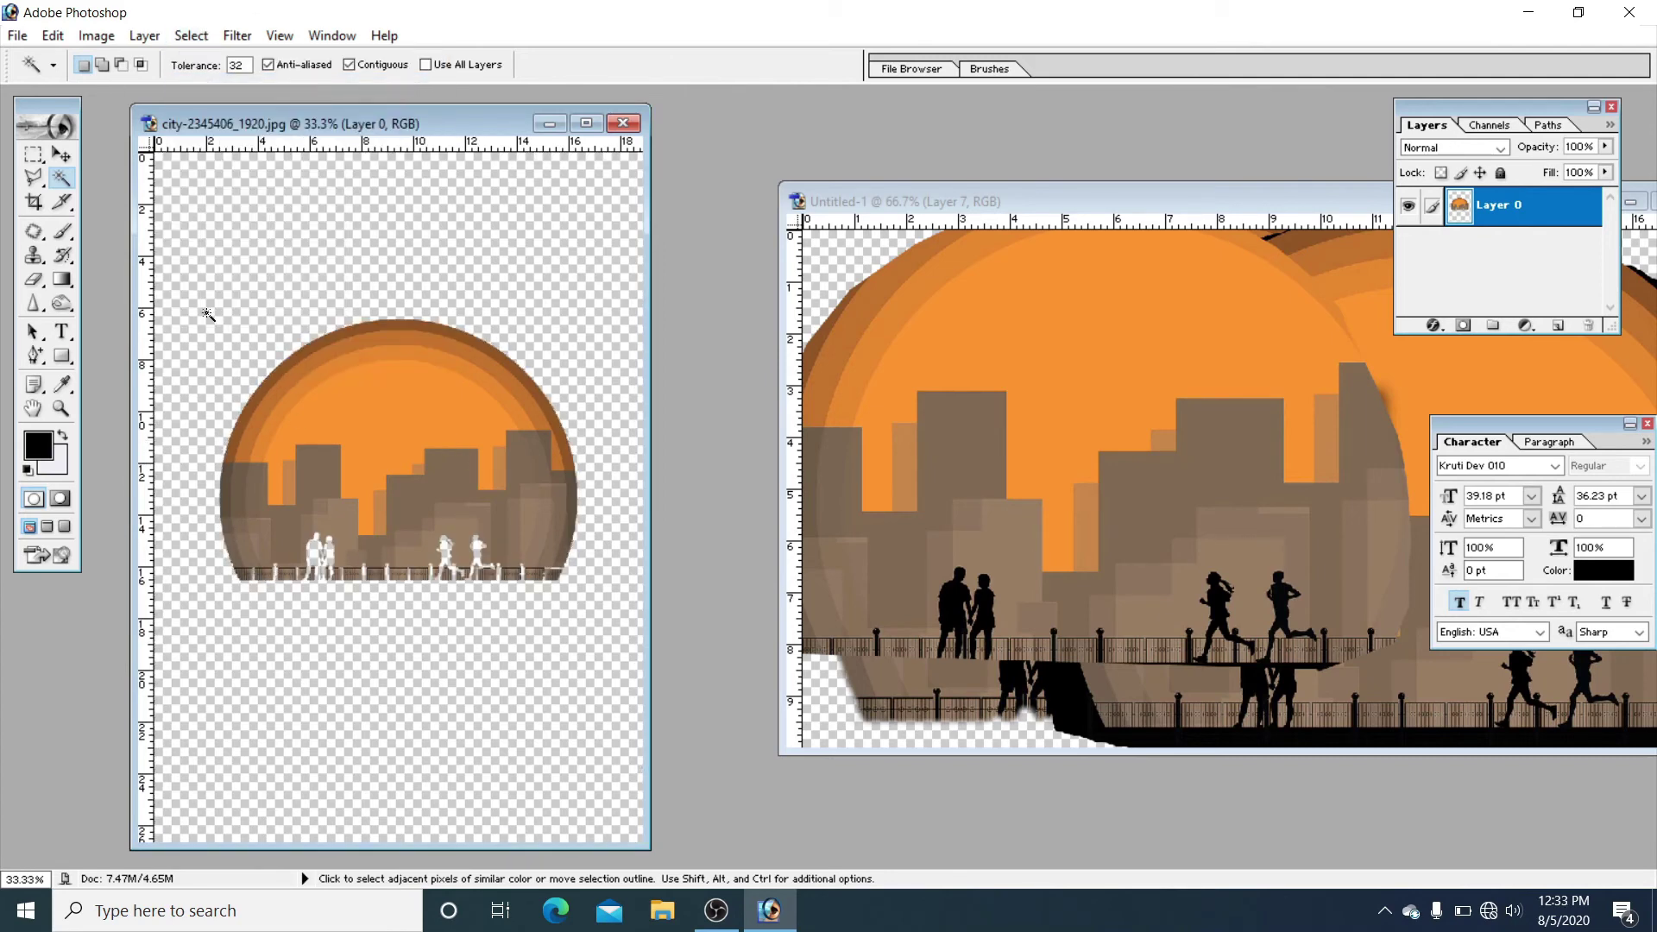
click(34, 202)
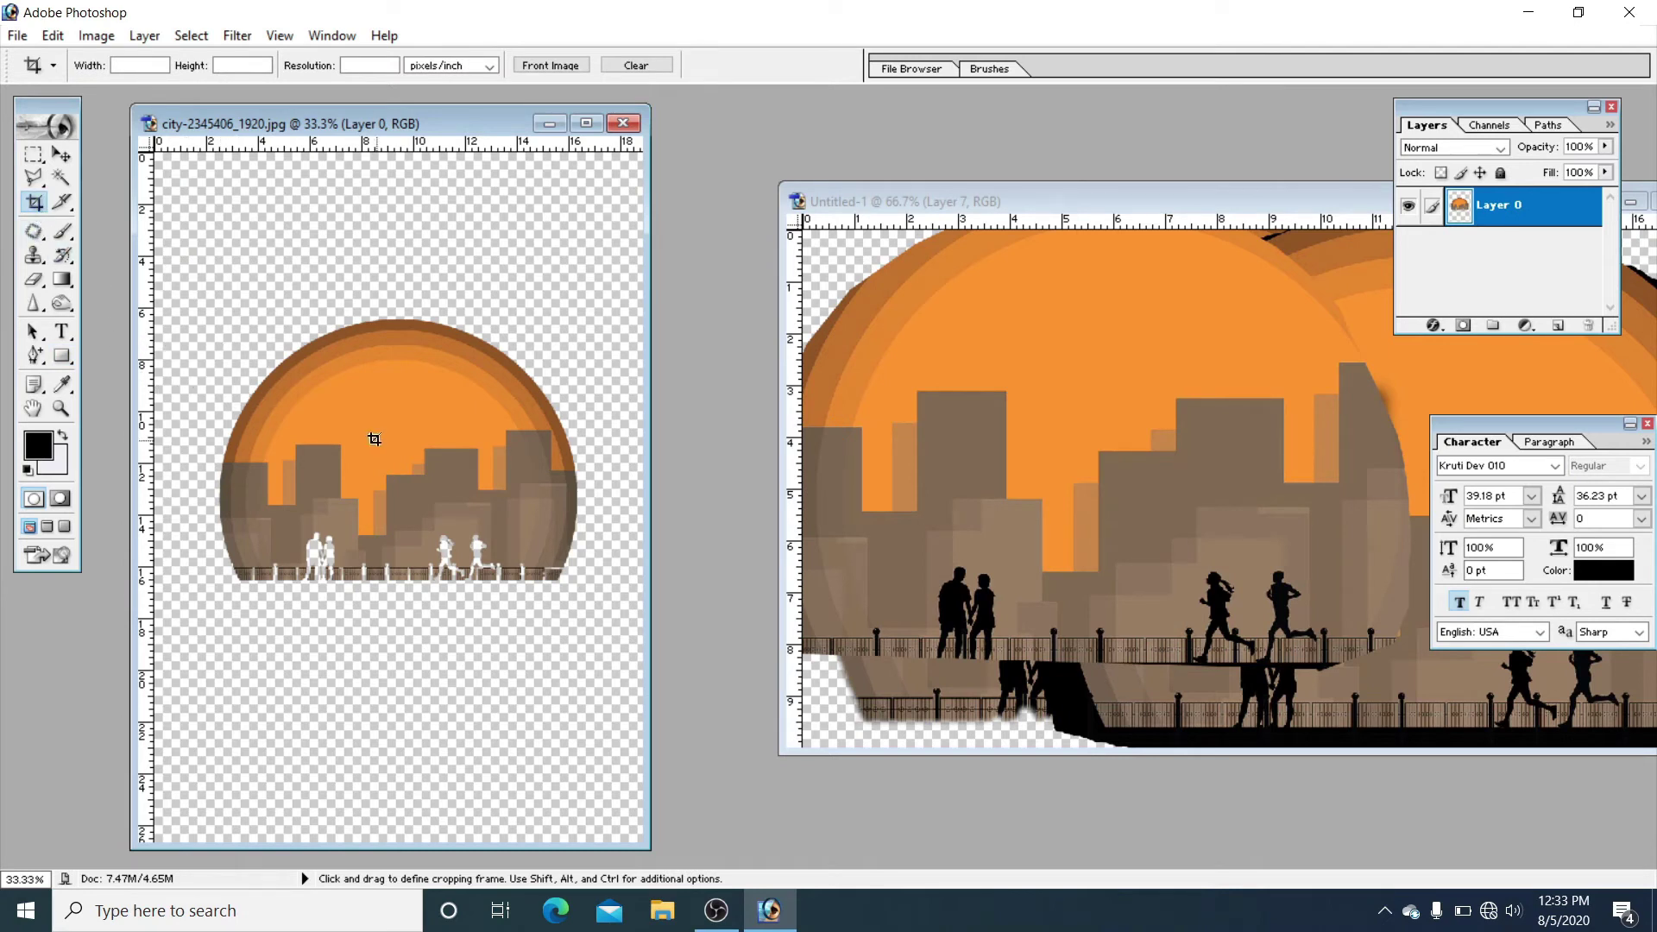
click(625, 123)
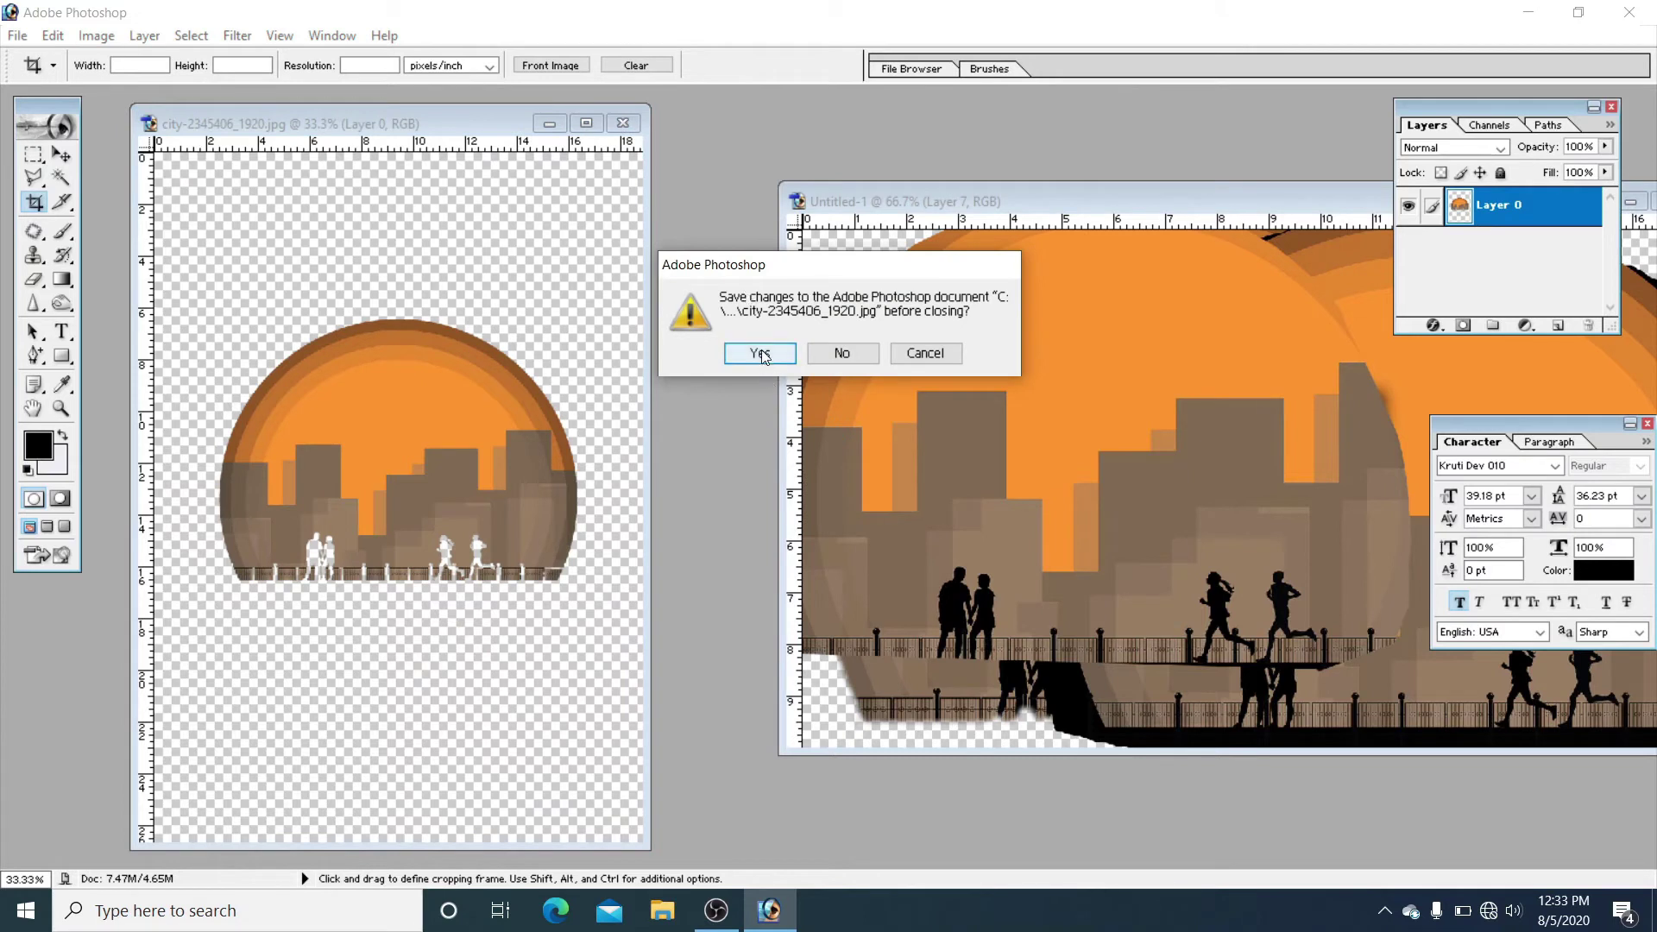
click(844, 353)
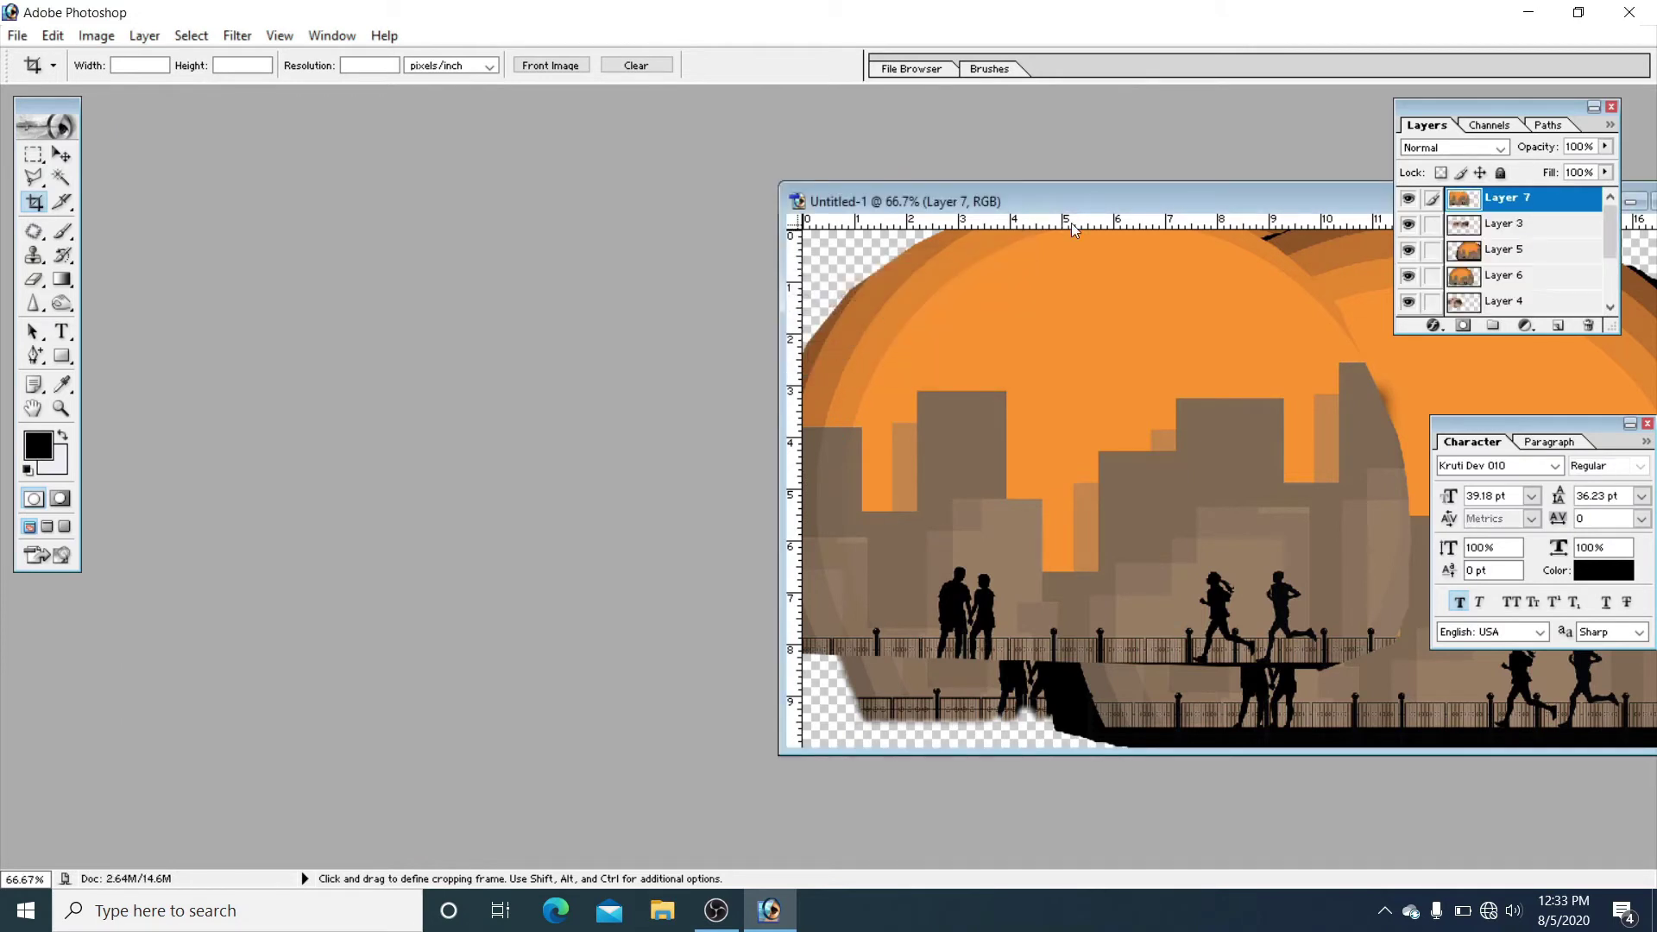
Step: Close the Untitled-1 city composite, answering the save prompt
drag(1082, 208, 721, 214)
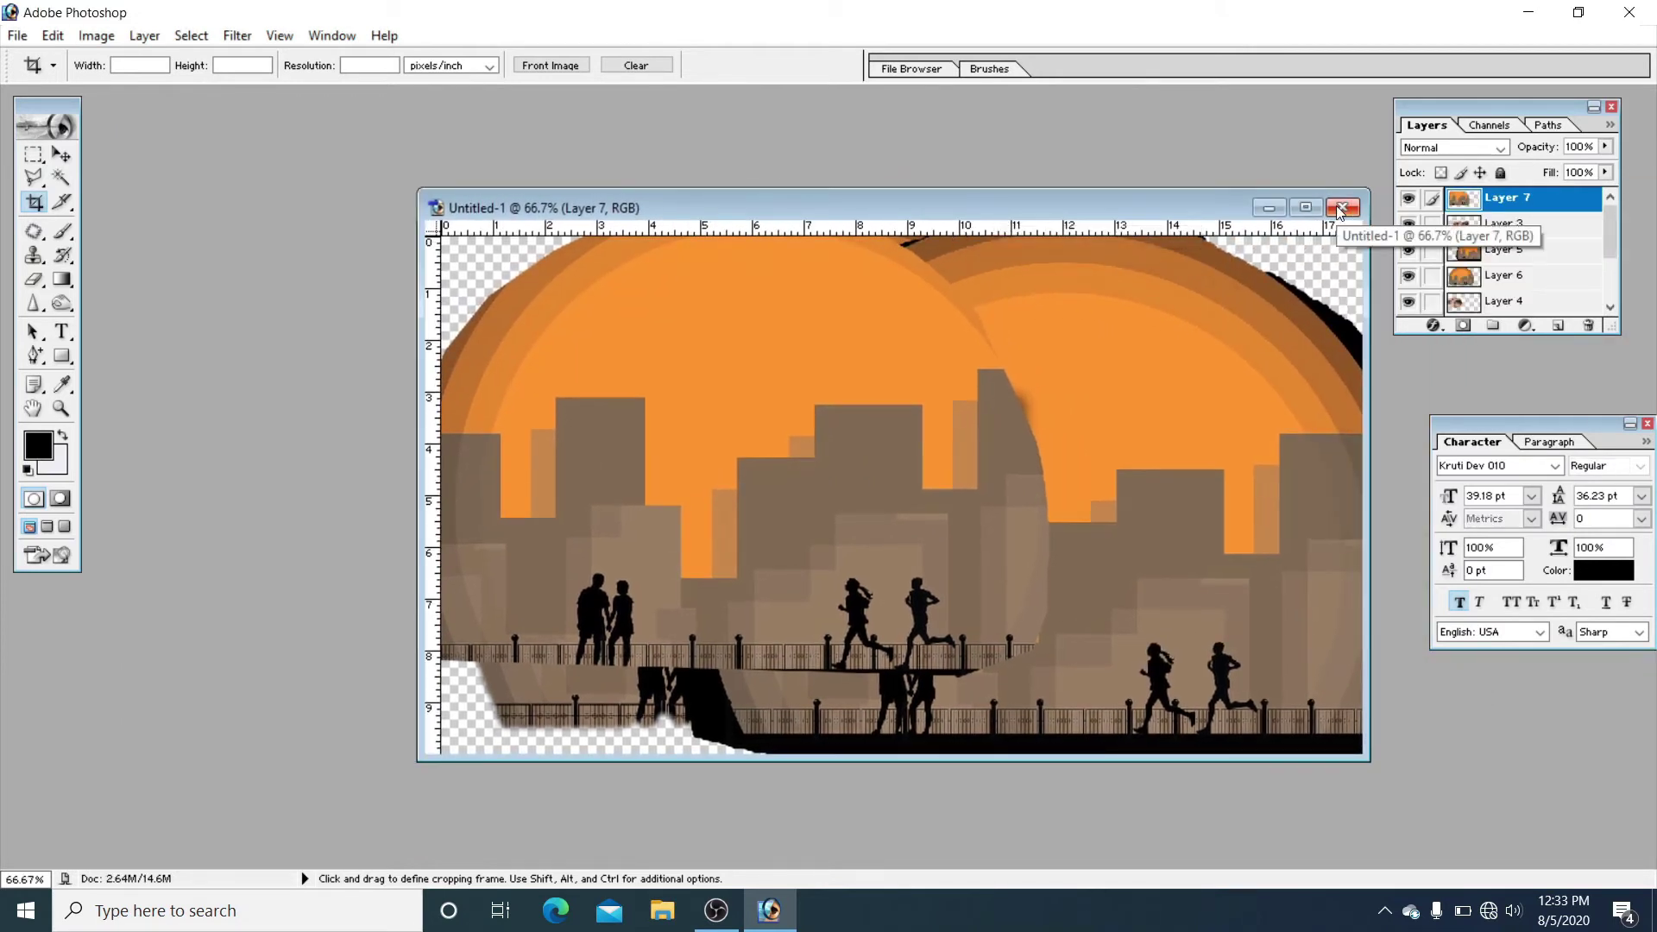
click(1342, 208)
click(844, 353)
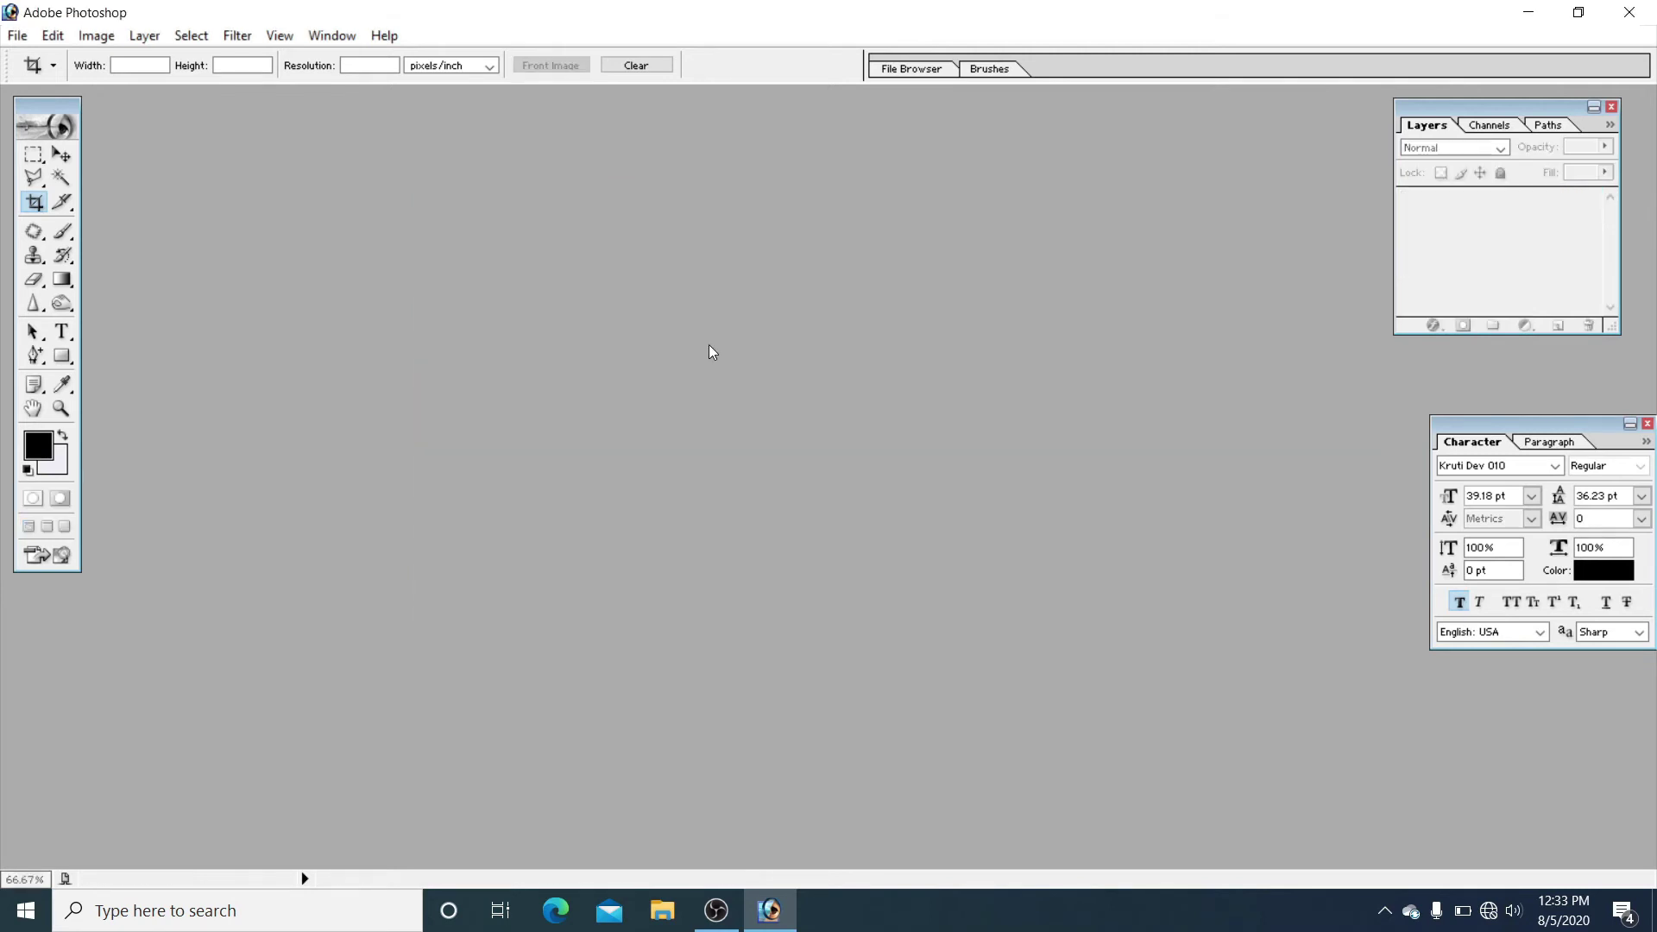
Step: Open the woman-in-red-and-gold-dress wedding photo
double_click(626, 337)
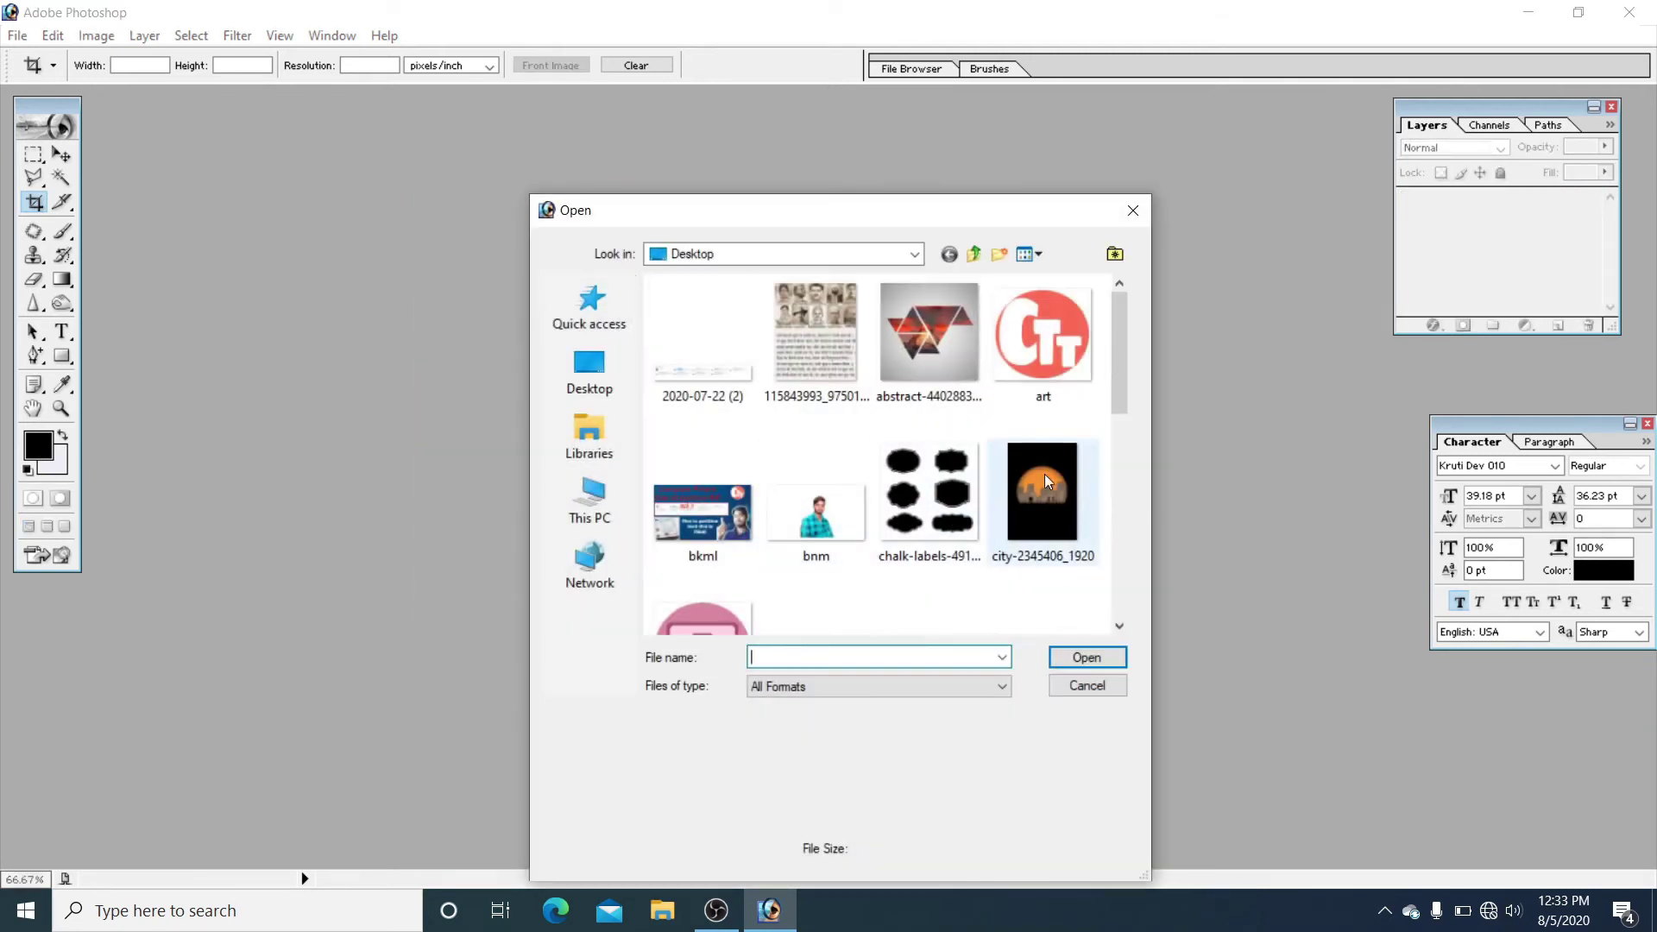
drag(1121, 373, 1149, 579)
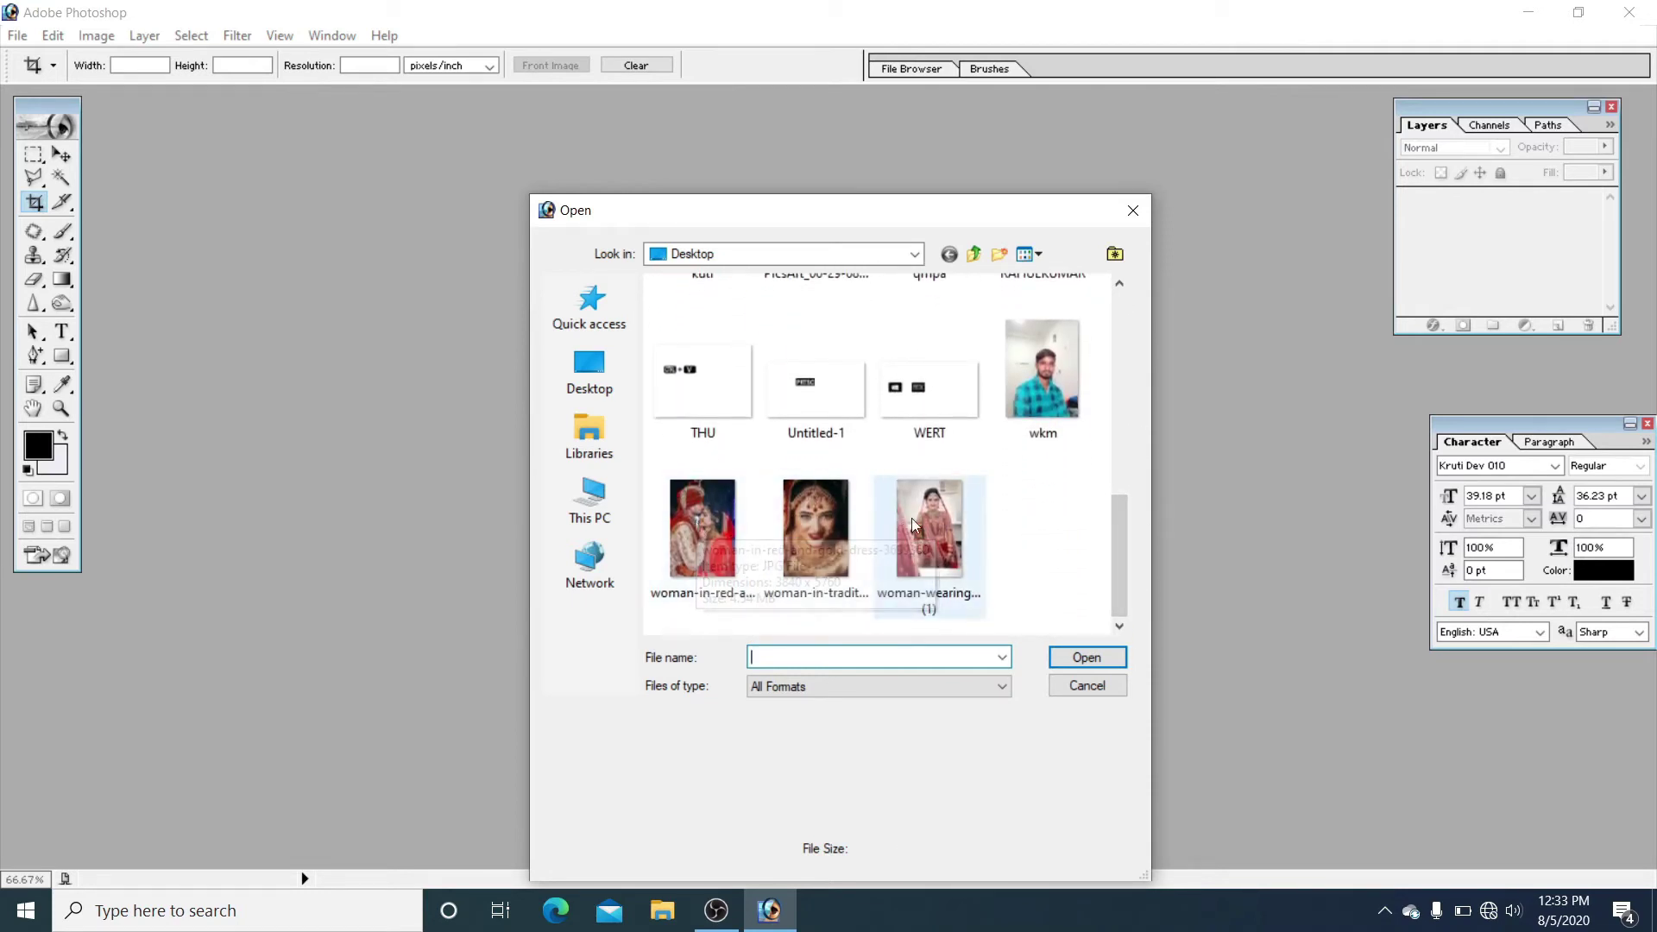
click(706, 518)
double_click(706, 518)
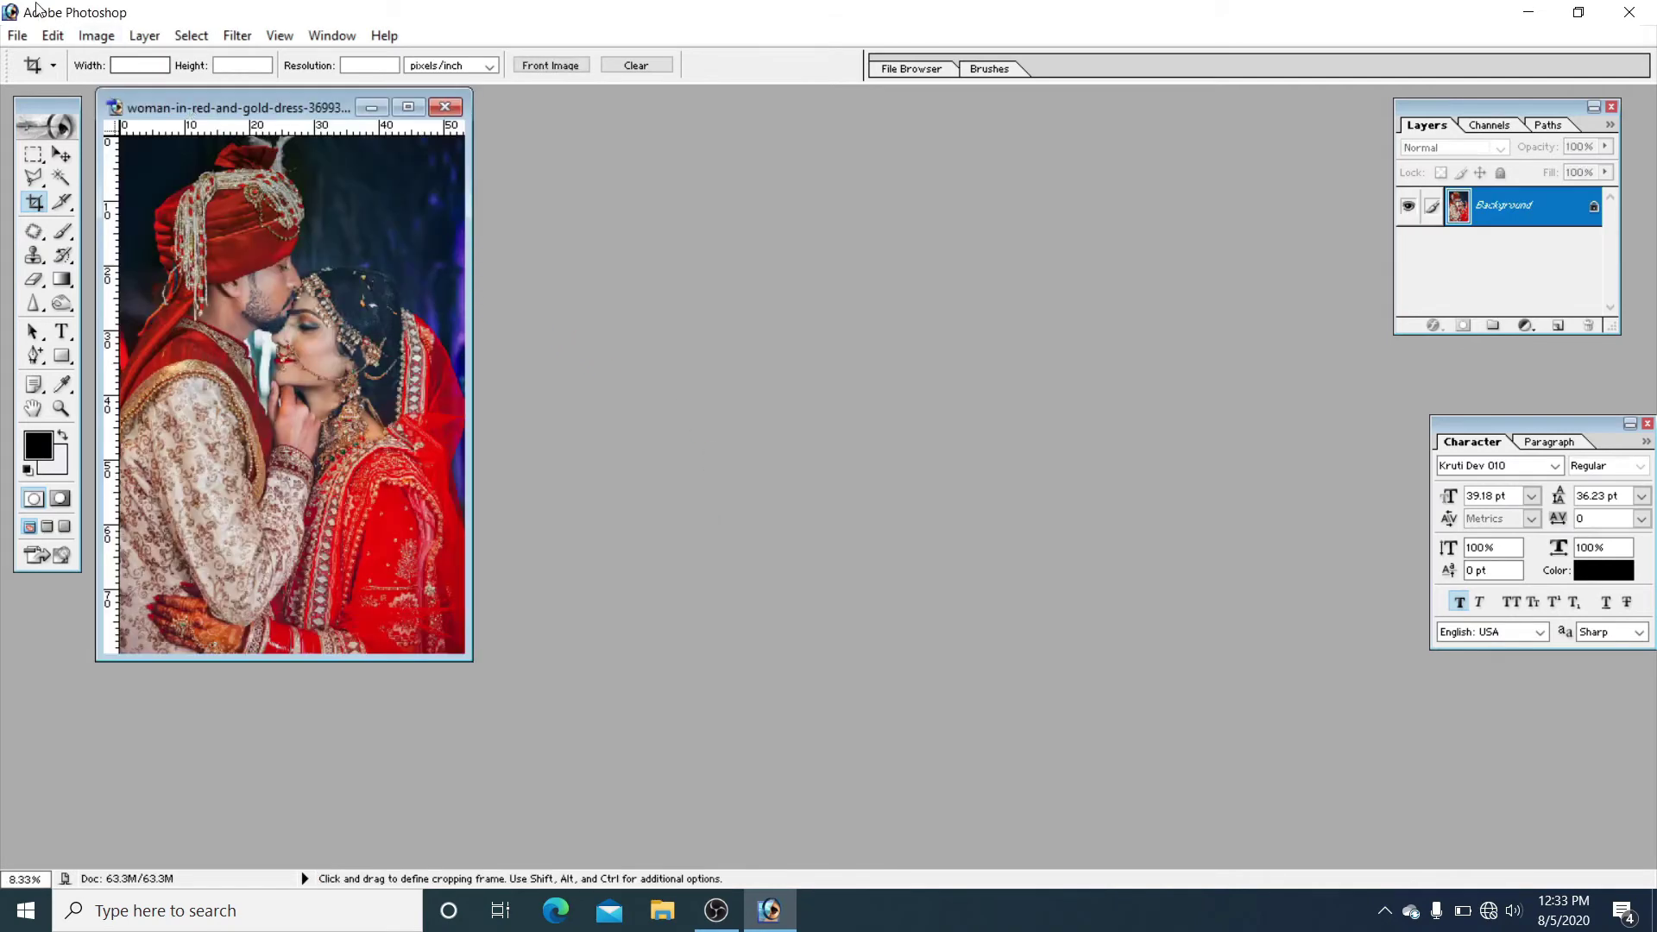
Step: Create a new blank 1280 x 720 HDTV 720P document and center its window
click(18, 35)
click(145, 69)
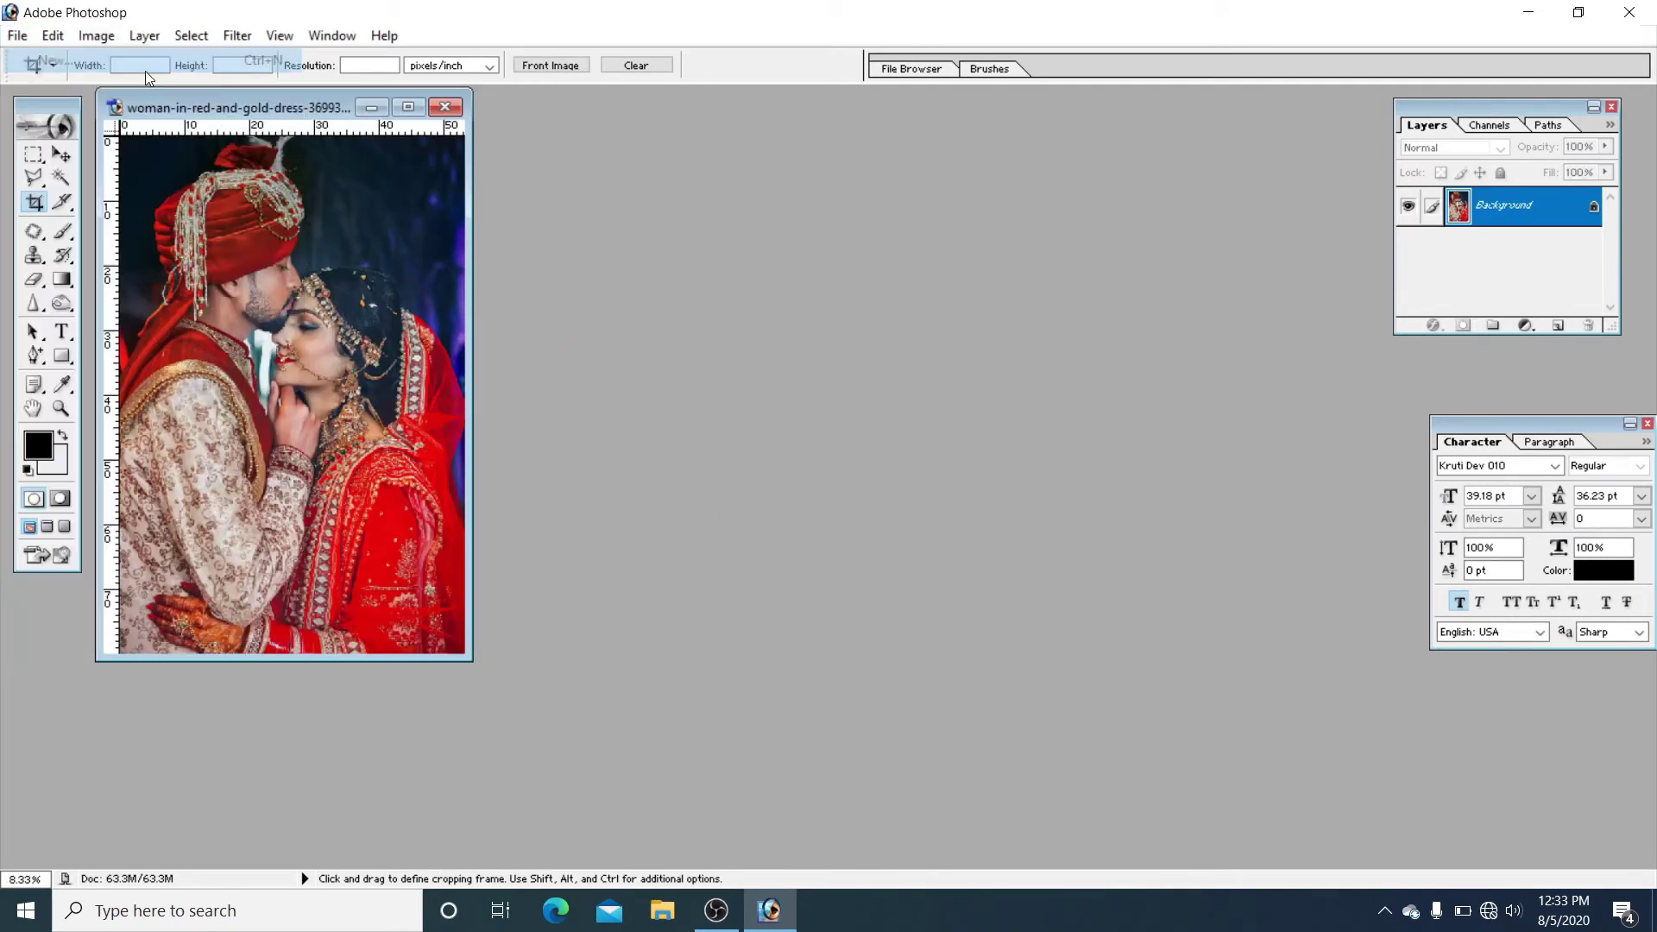
click(833, 373)
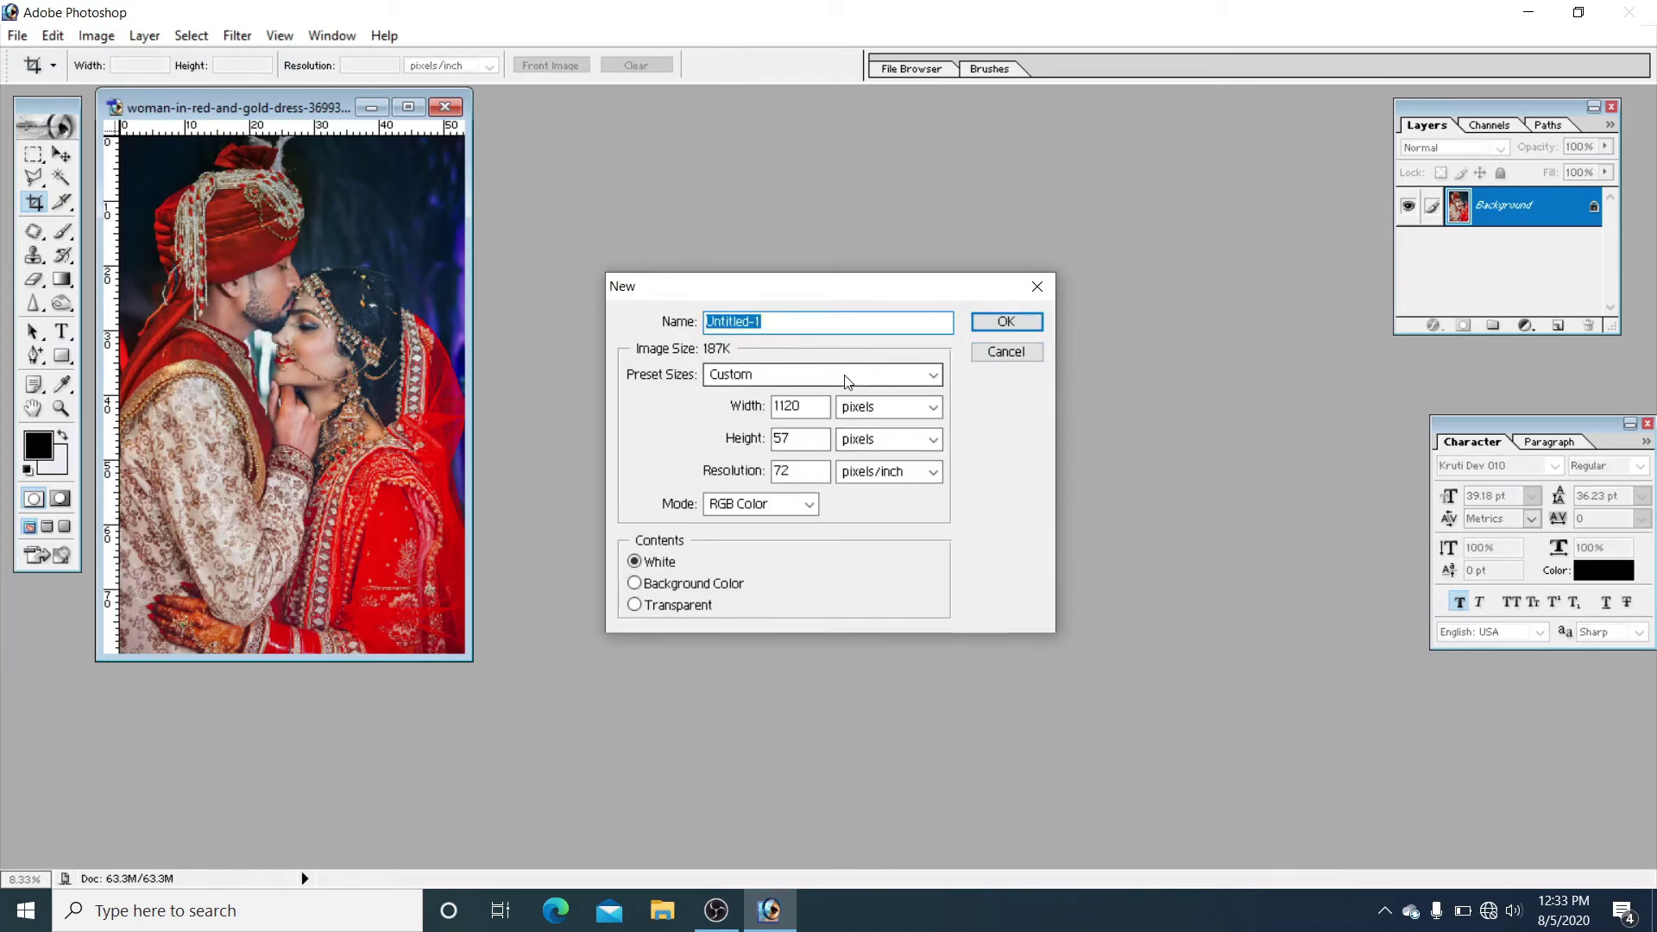
click(823, 811)
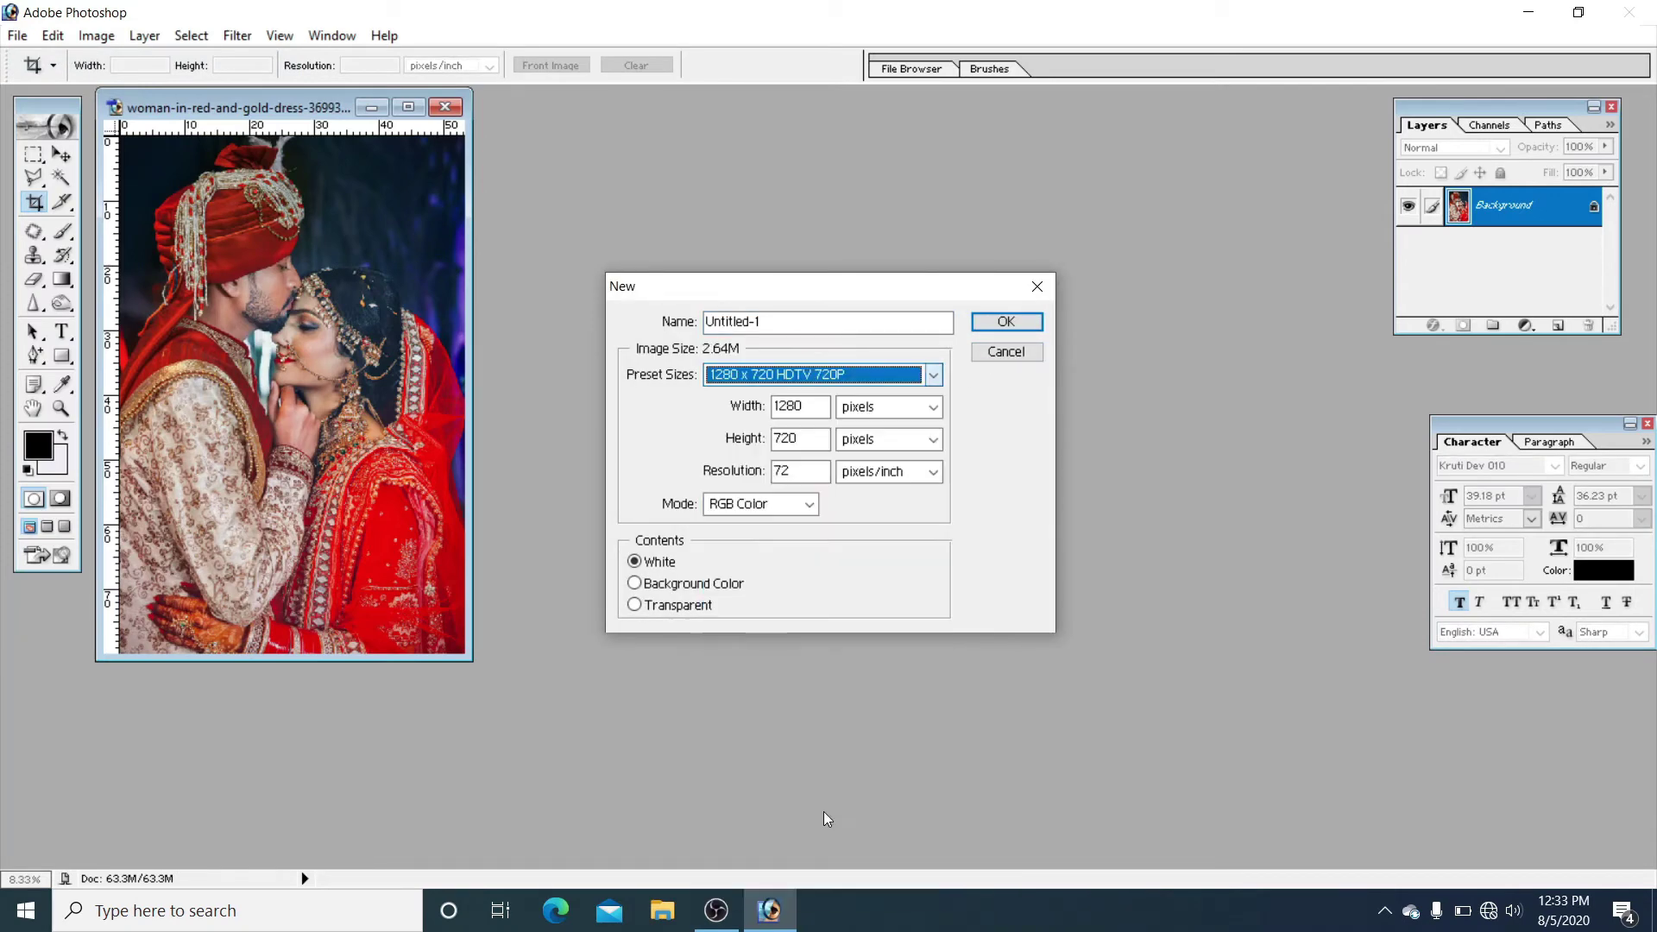
click(1005, 319)
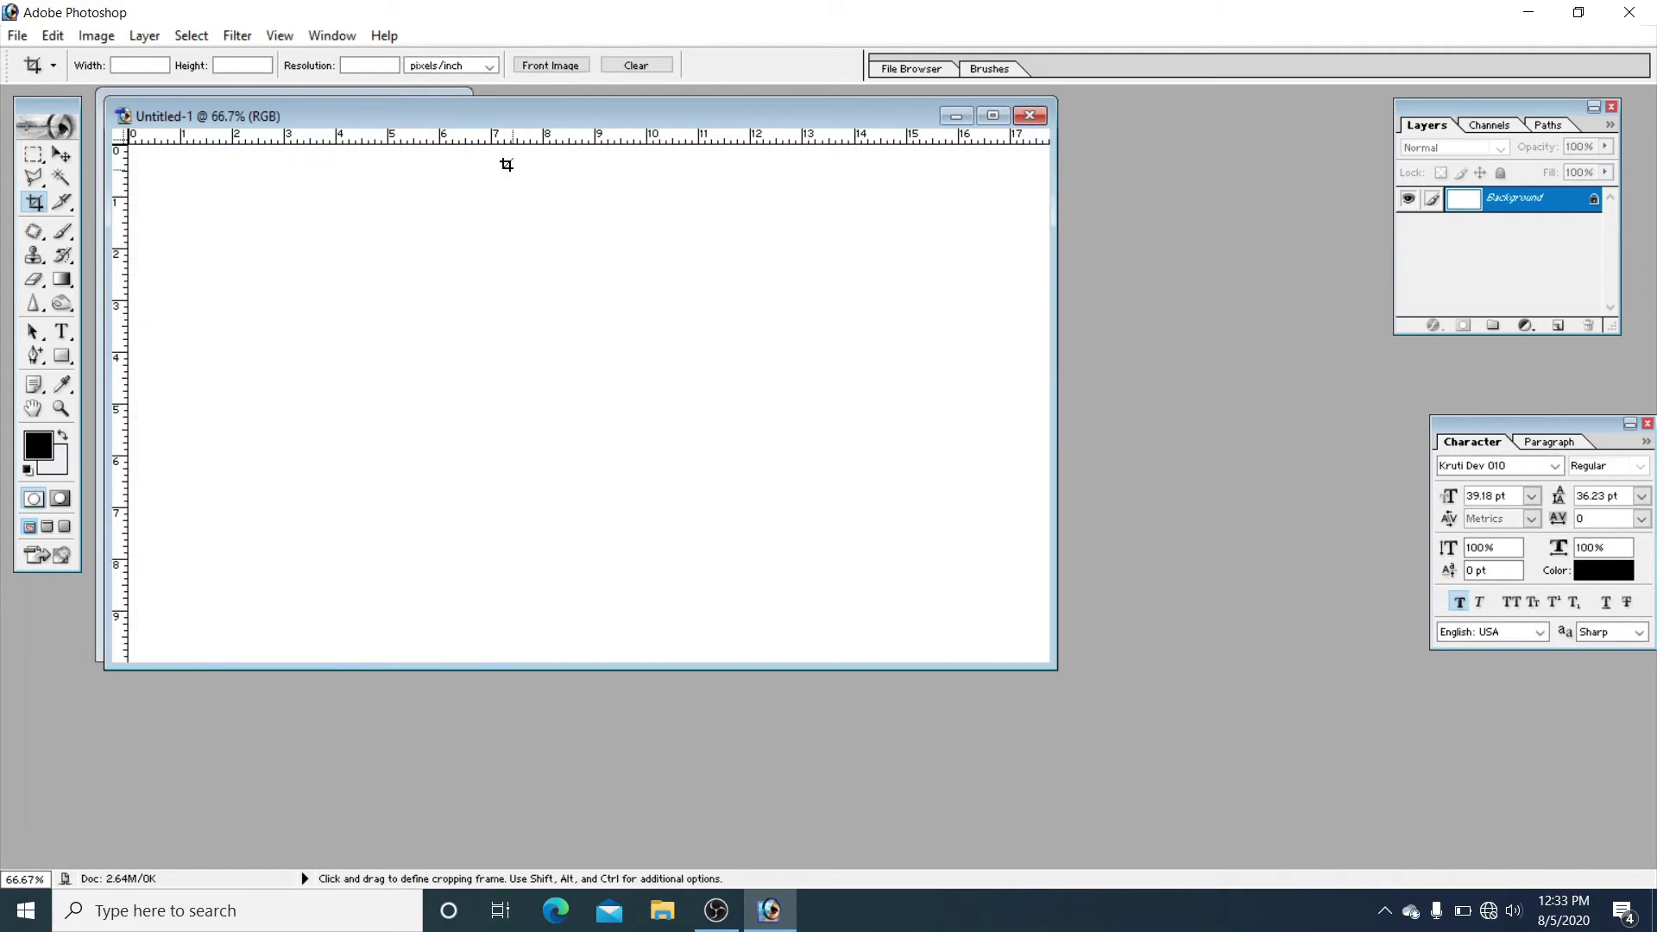
mouse_move(499, 112)
mouse_down()
mouse_move(793, 226)
mouse_move(897, 181)
mouse_up()
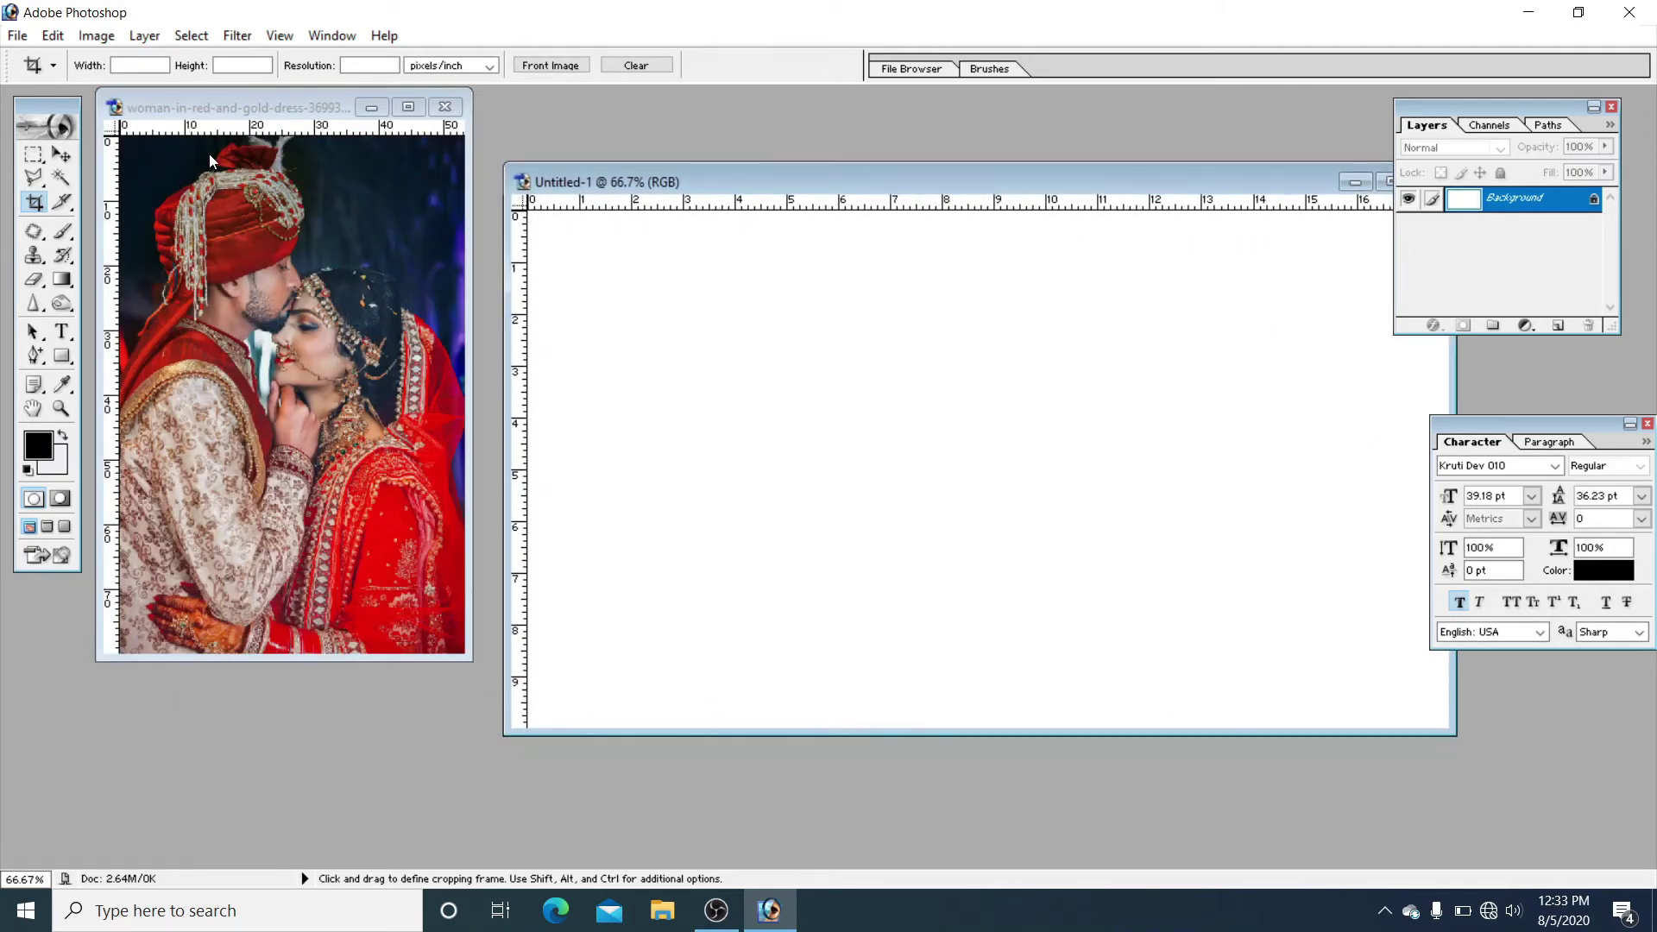
Step: Marquee-select the left part of the wedding photo with the groom
click(34, 155)
click(216, 107)
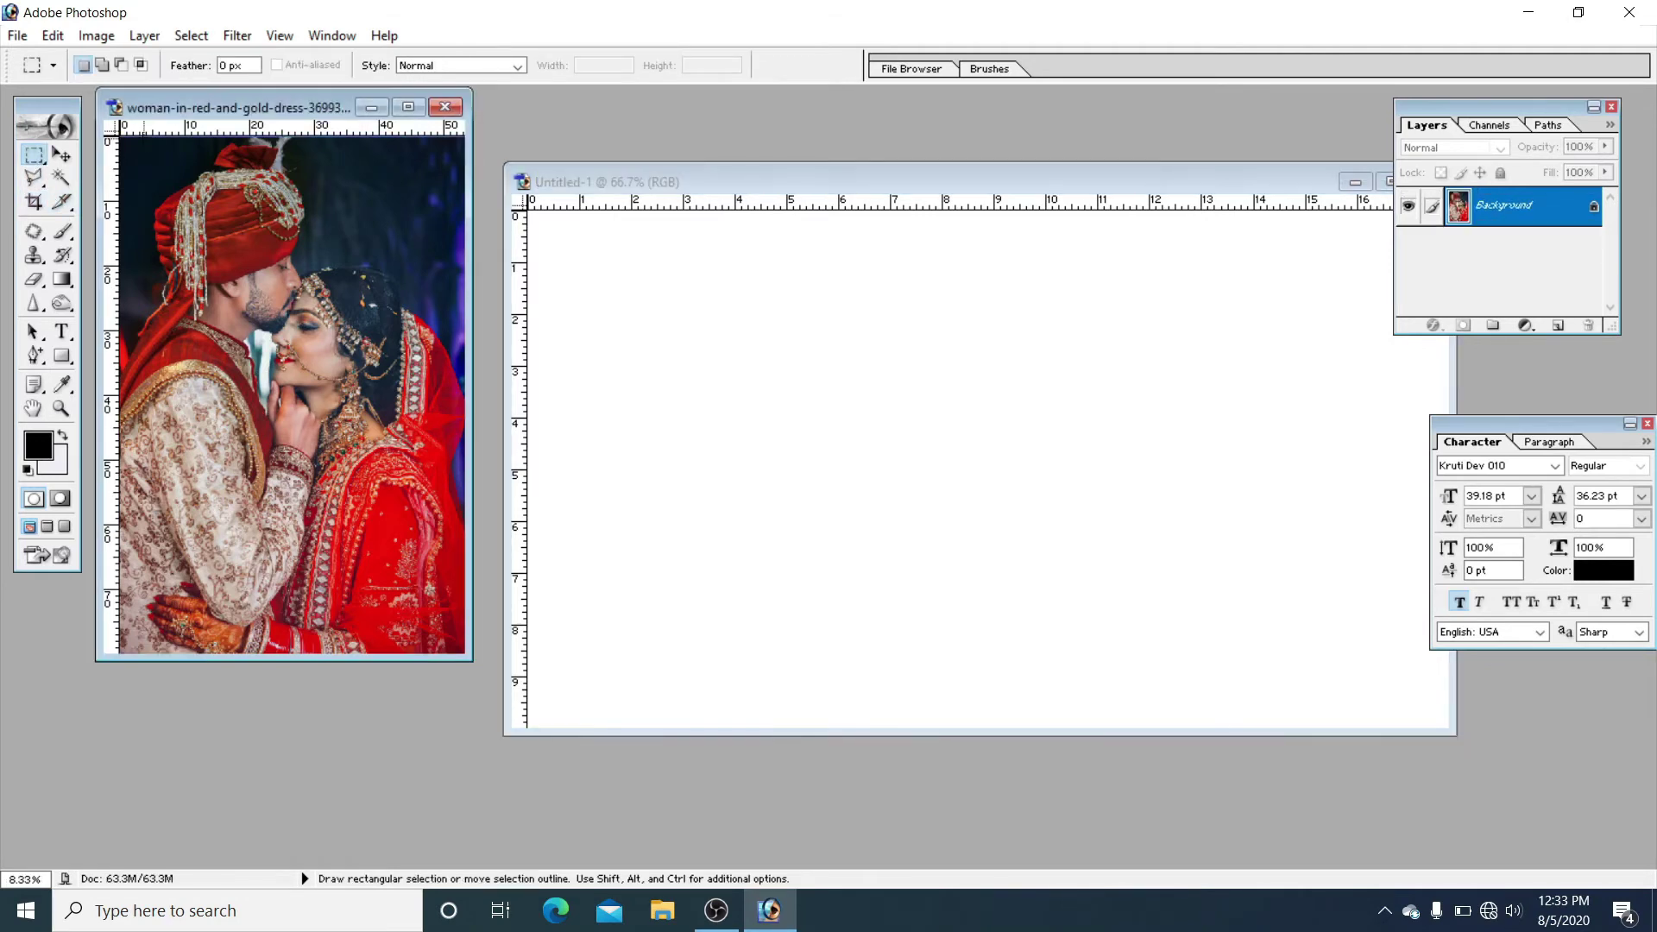
drag(184, 182, 246, 272)
drag(296, 580, 292, 646)
drag(292, 645, 306, 661)
drag(296, 654, 131, 138)
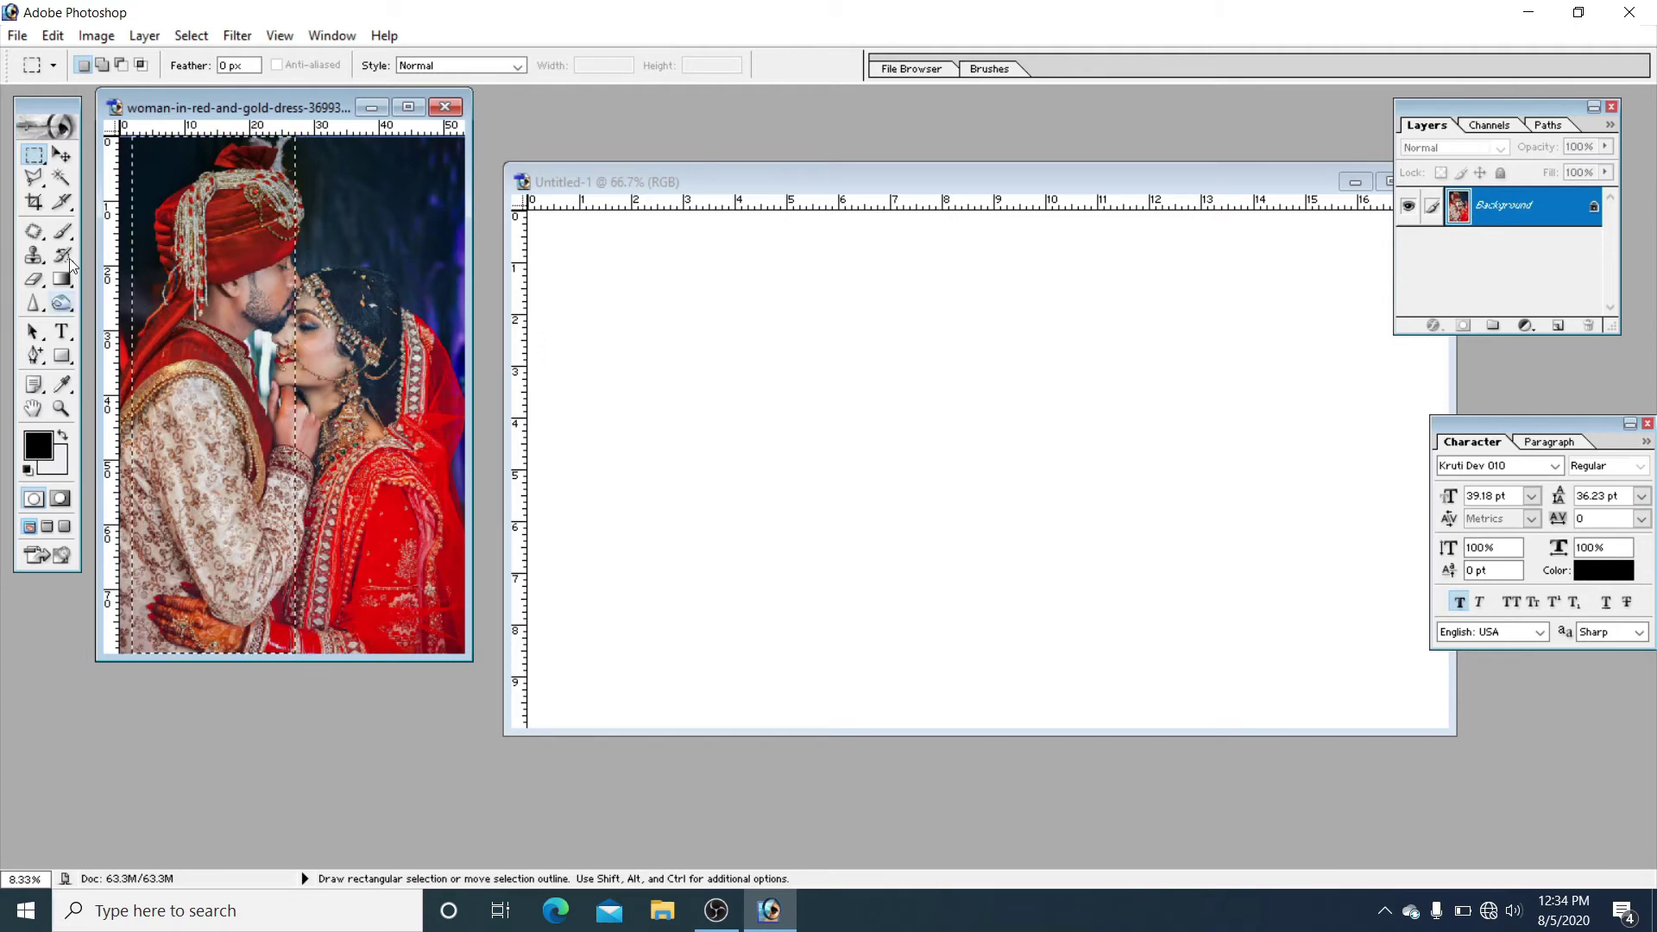
Step: Drag the selection into Untitled-1 as Layer 1 and start Free Transform
key(v)
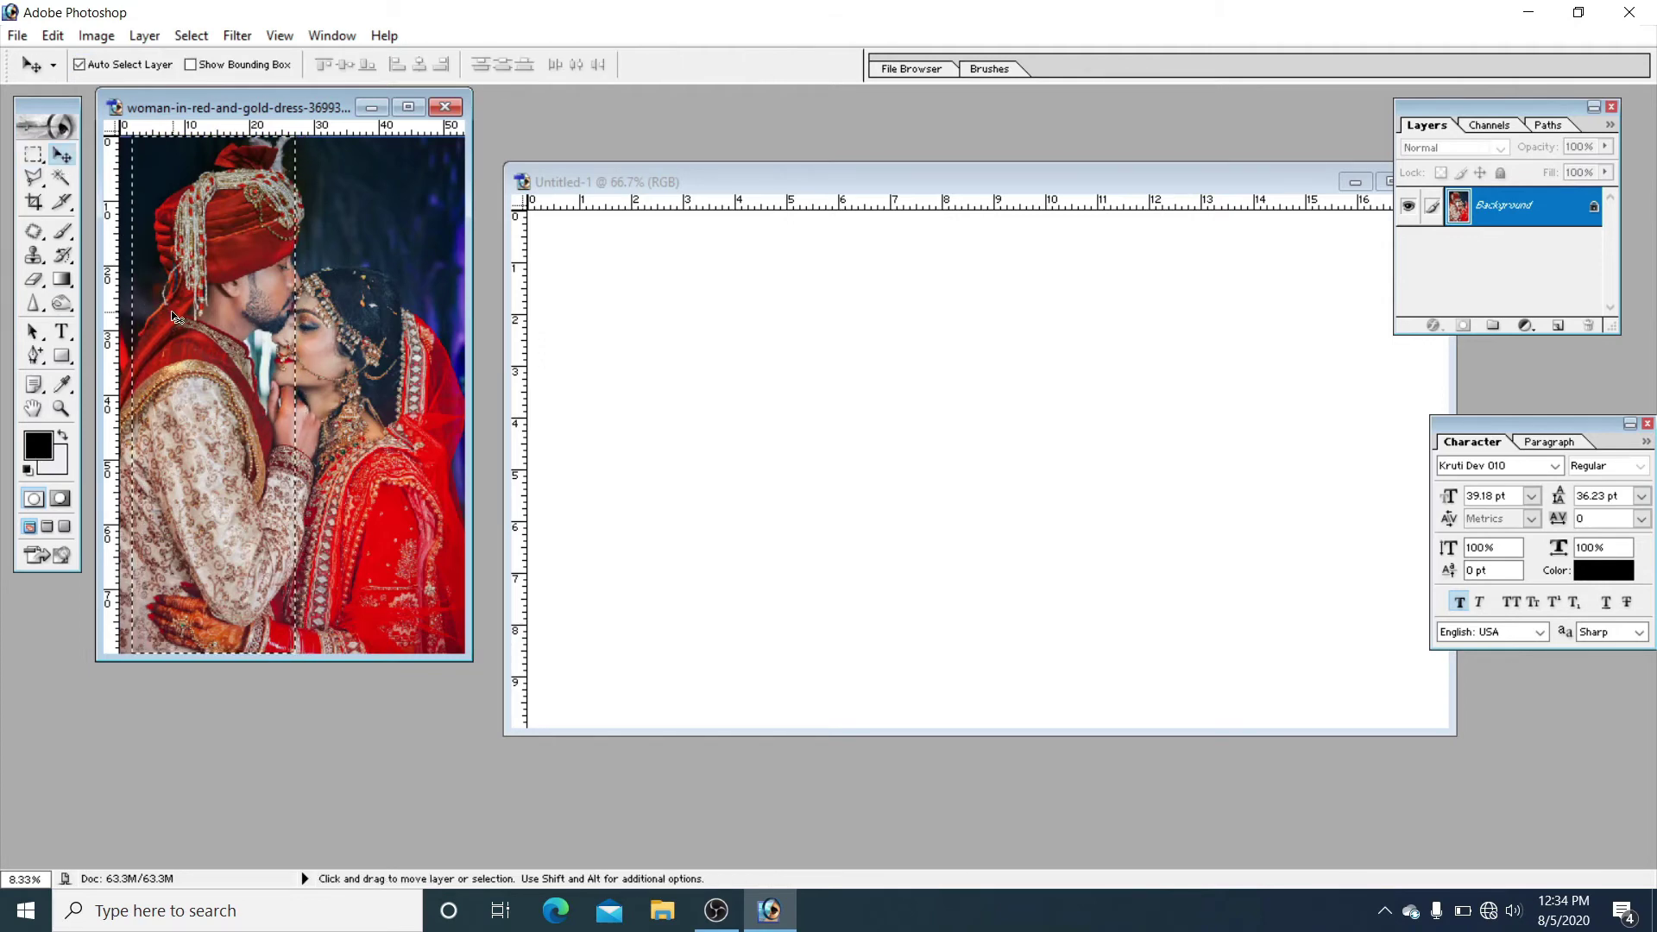
mouse_move(176, 316)
mouse_down()
mouse_move(731, 504)
mouse_move(739, 479)
mouse_up()
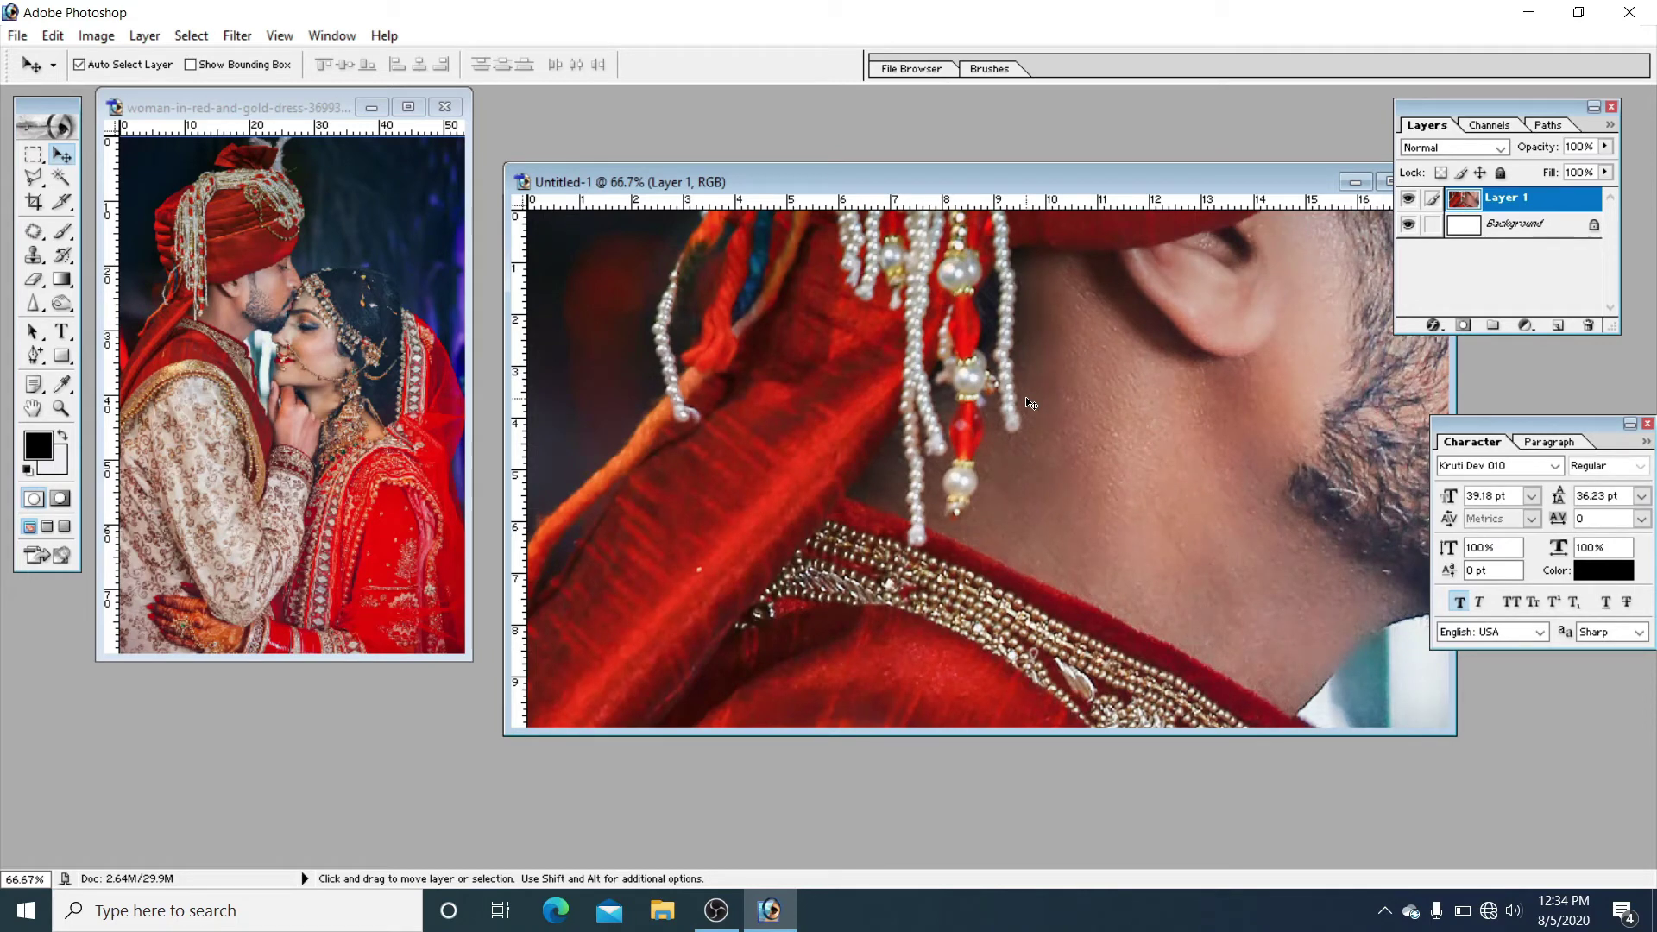
key(ctrl+t)
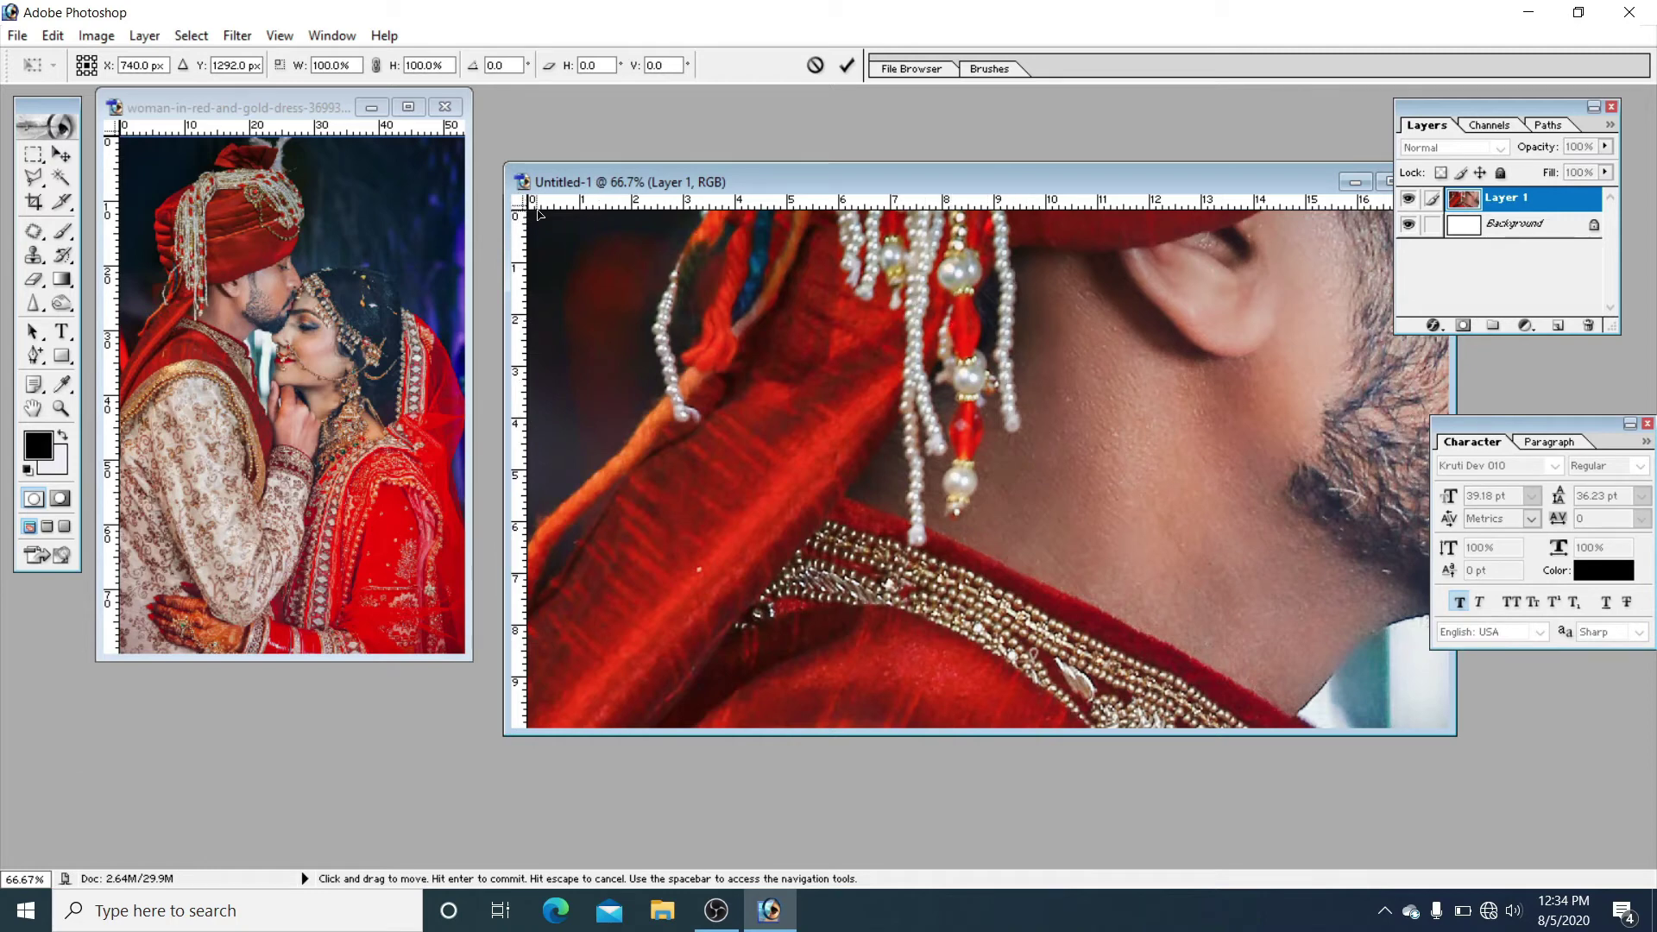
Step: Move Layer 1 to the lower right, scale it to 64.3% × 84.5%, and commit
mouse_move(1046, 282)
mouse_down()
mouse_move(1030, 647)
mouse_move(1023, 592)
mouse_up()
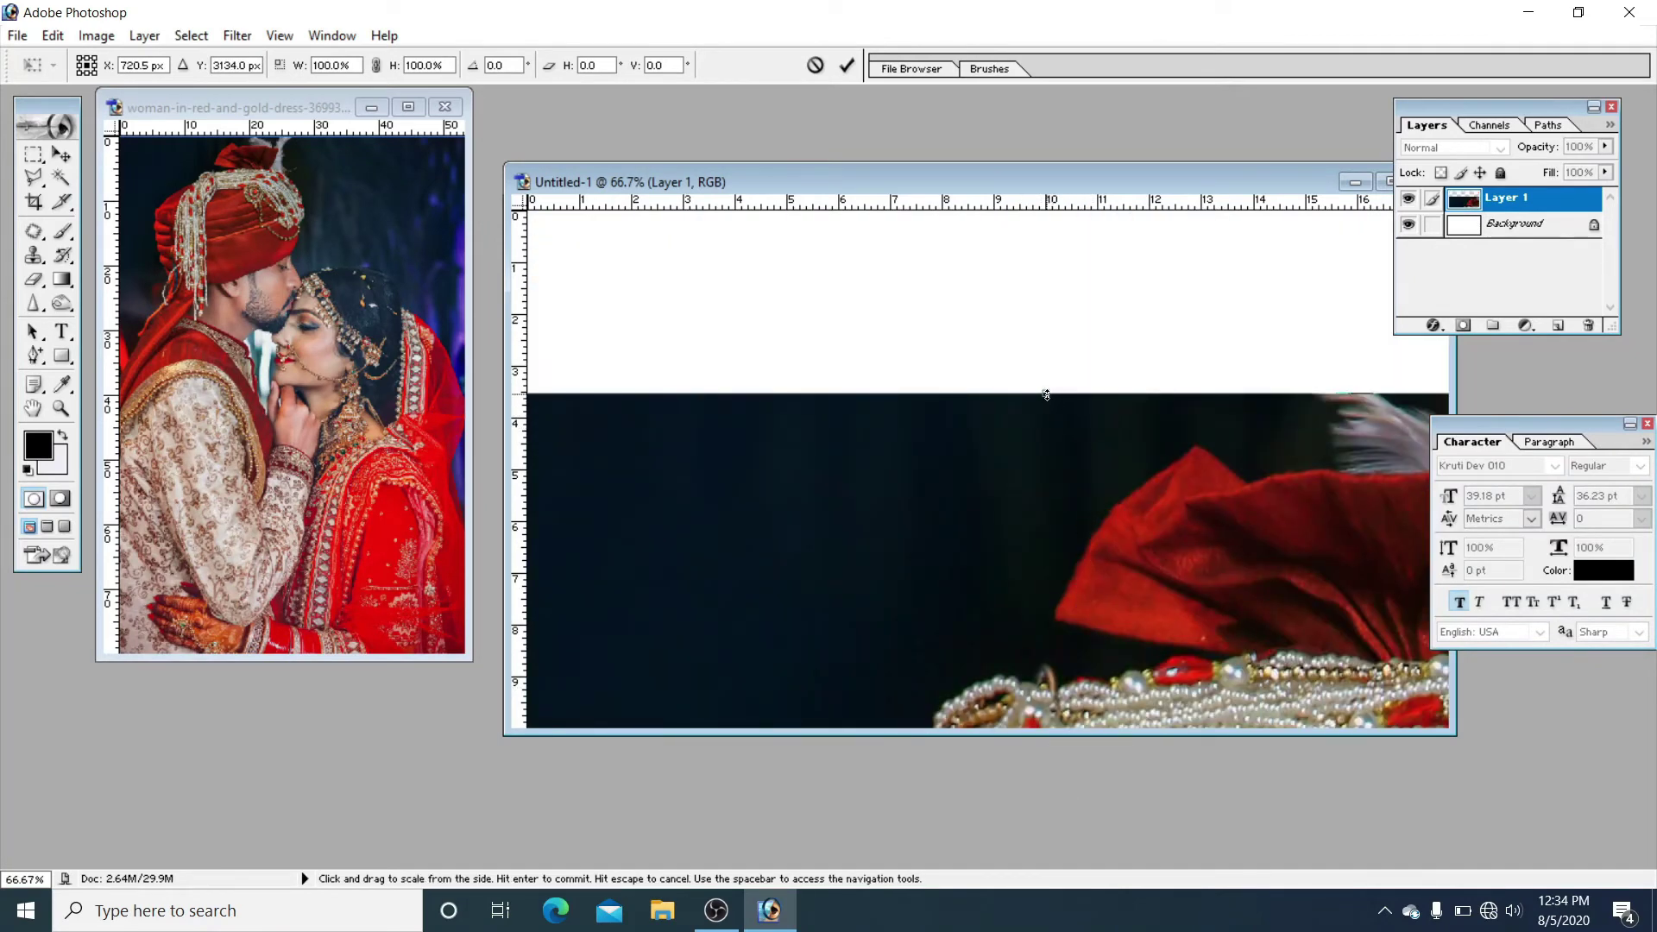
drag(1012, 466, 1375, 439)
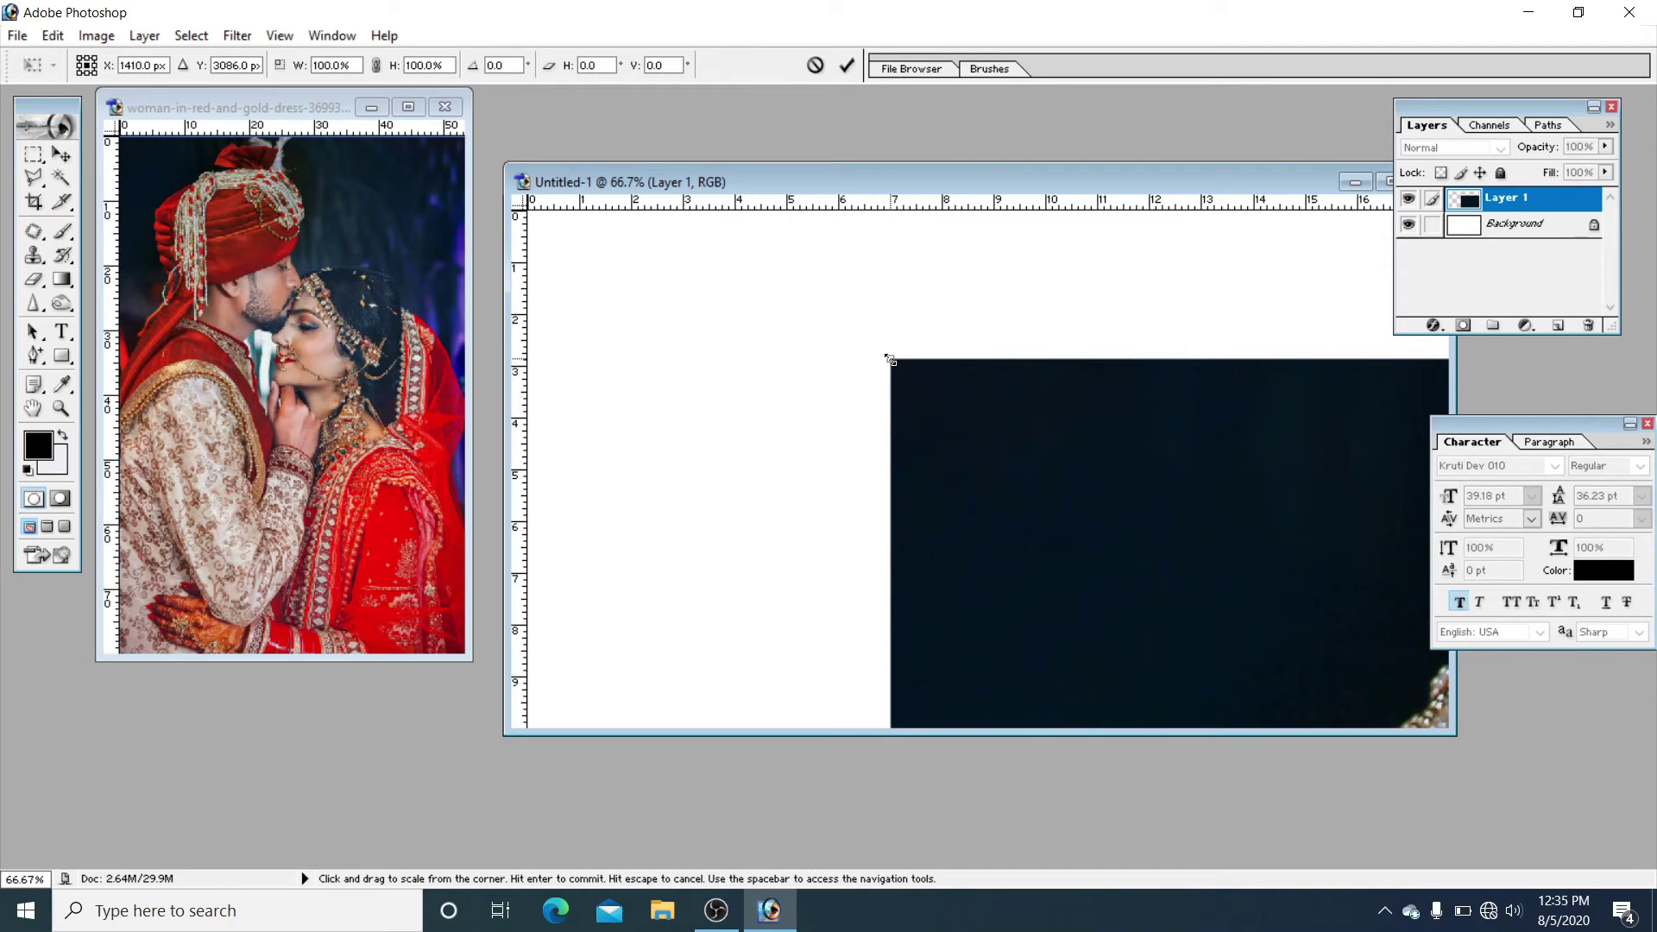
drag(890, 358, 1182, 599)
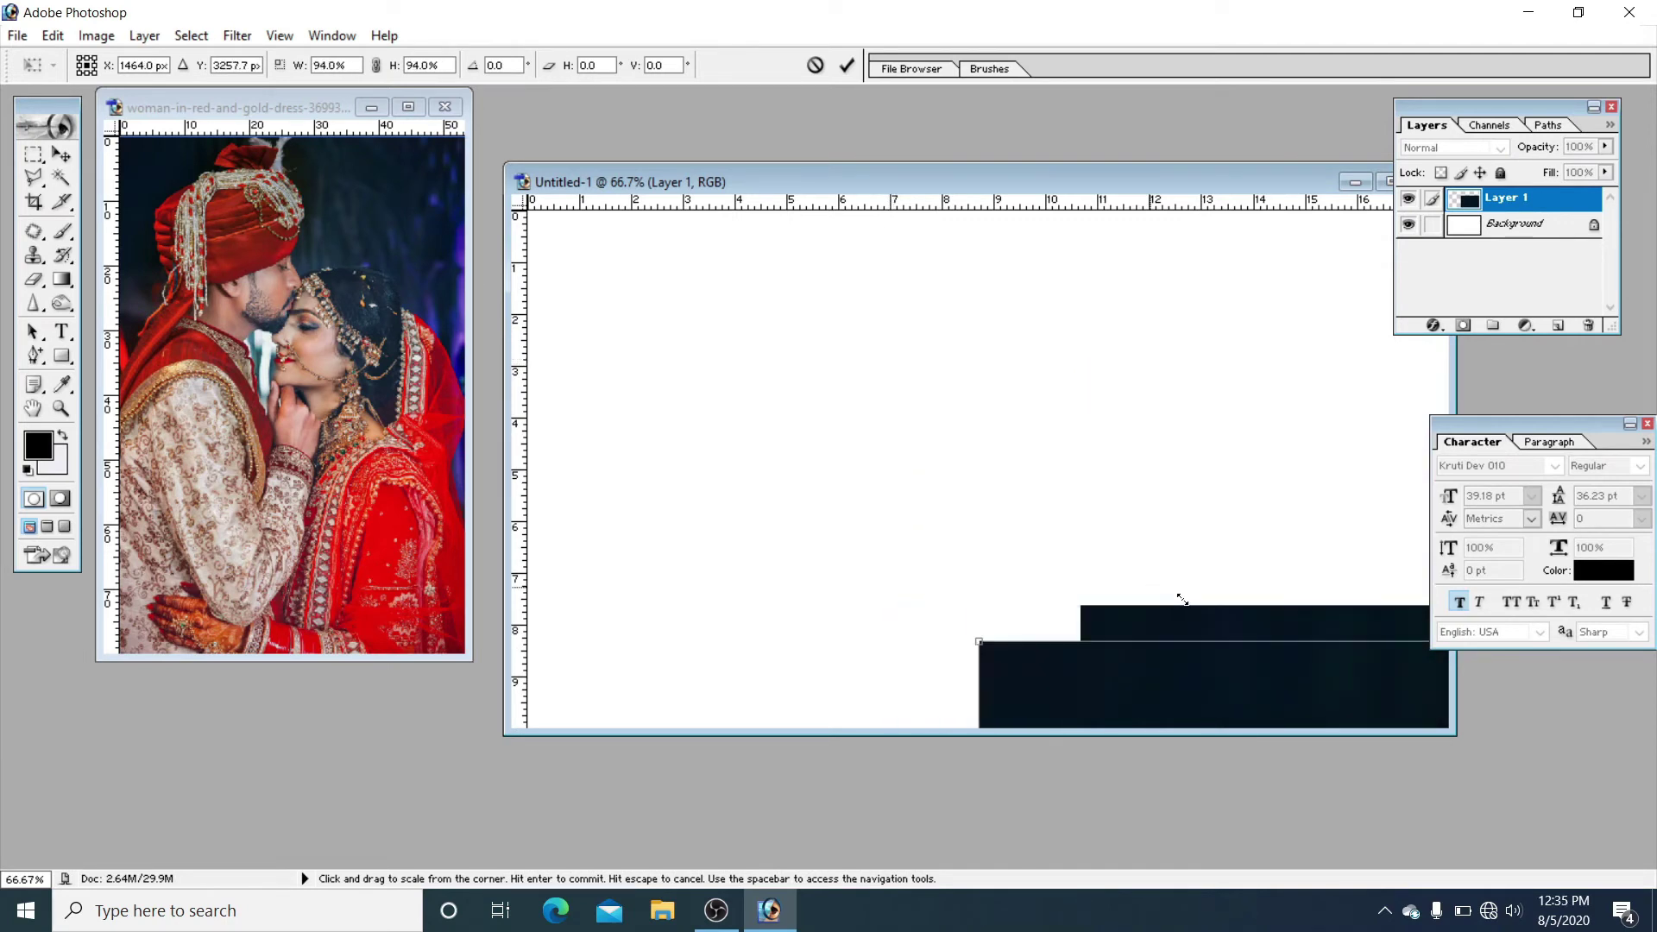
drag(1265, 699, 900, 275)
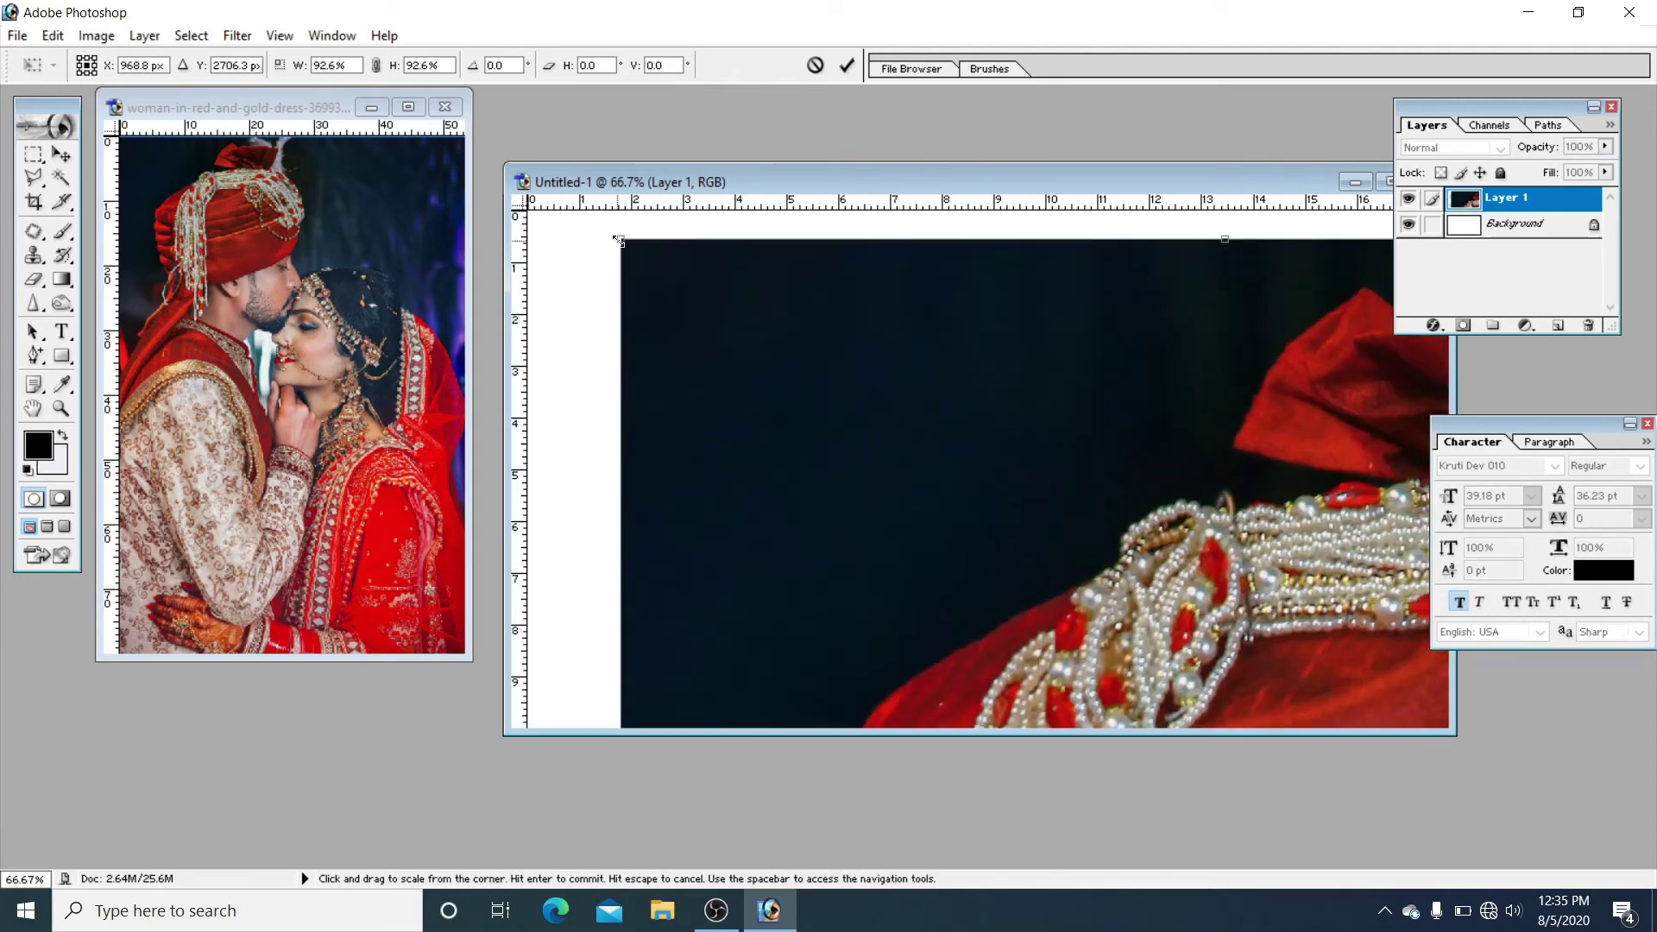
drag(619, 241, 986, 577)
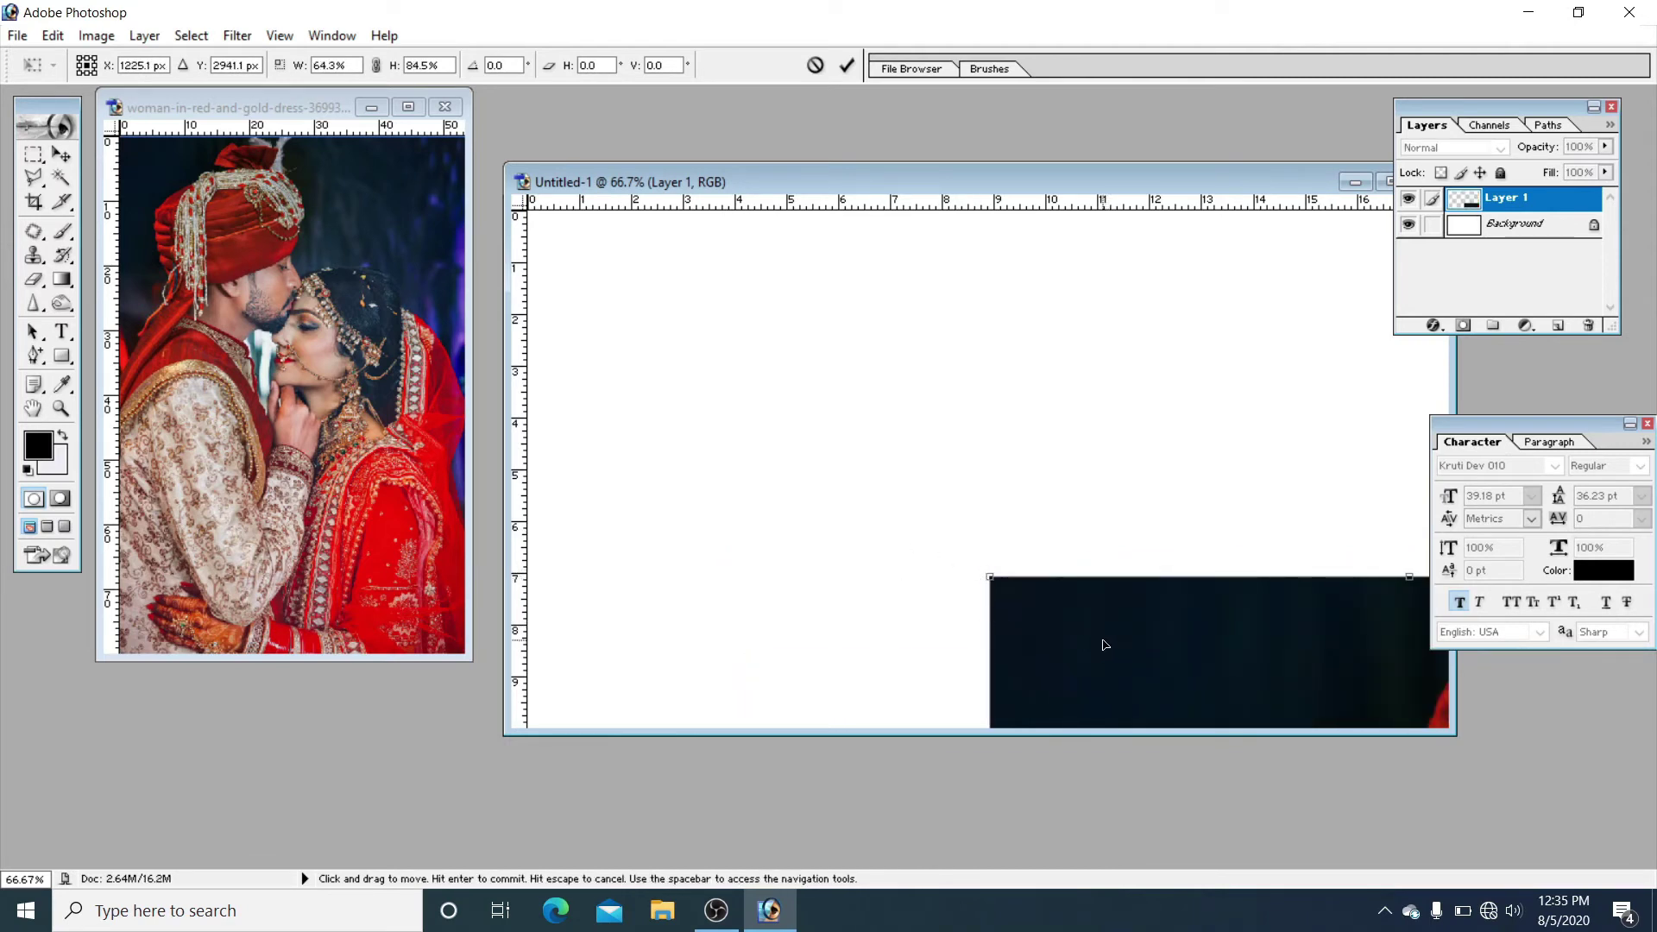
key(Return)
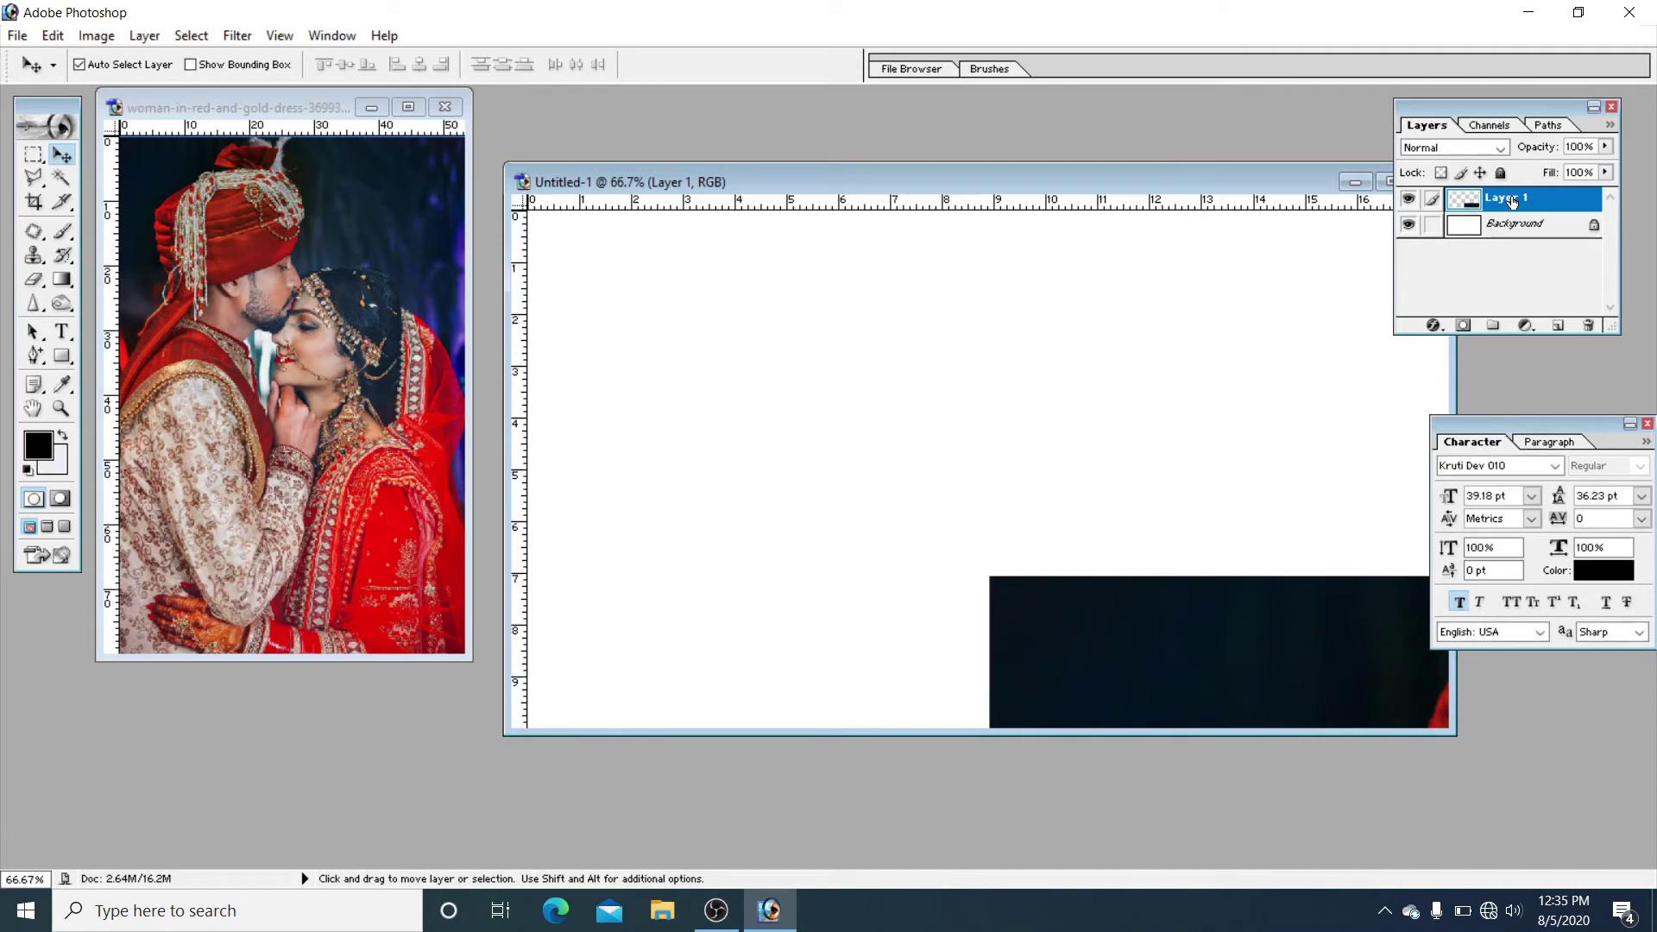
Step: Delete Layer 1, then clear the selection on the wedding photo
right_click(1511, 202)
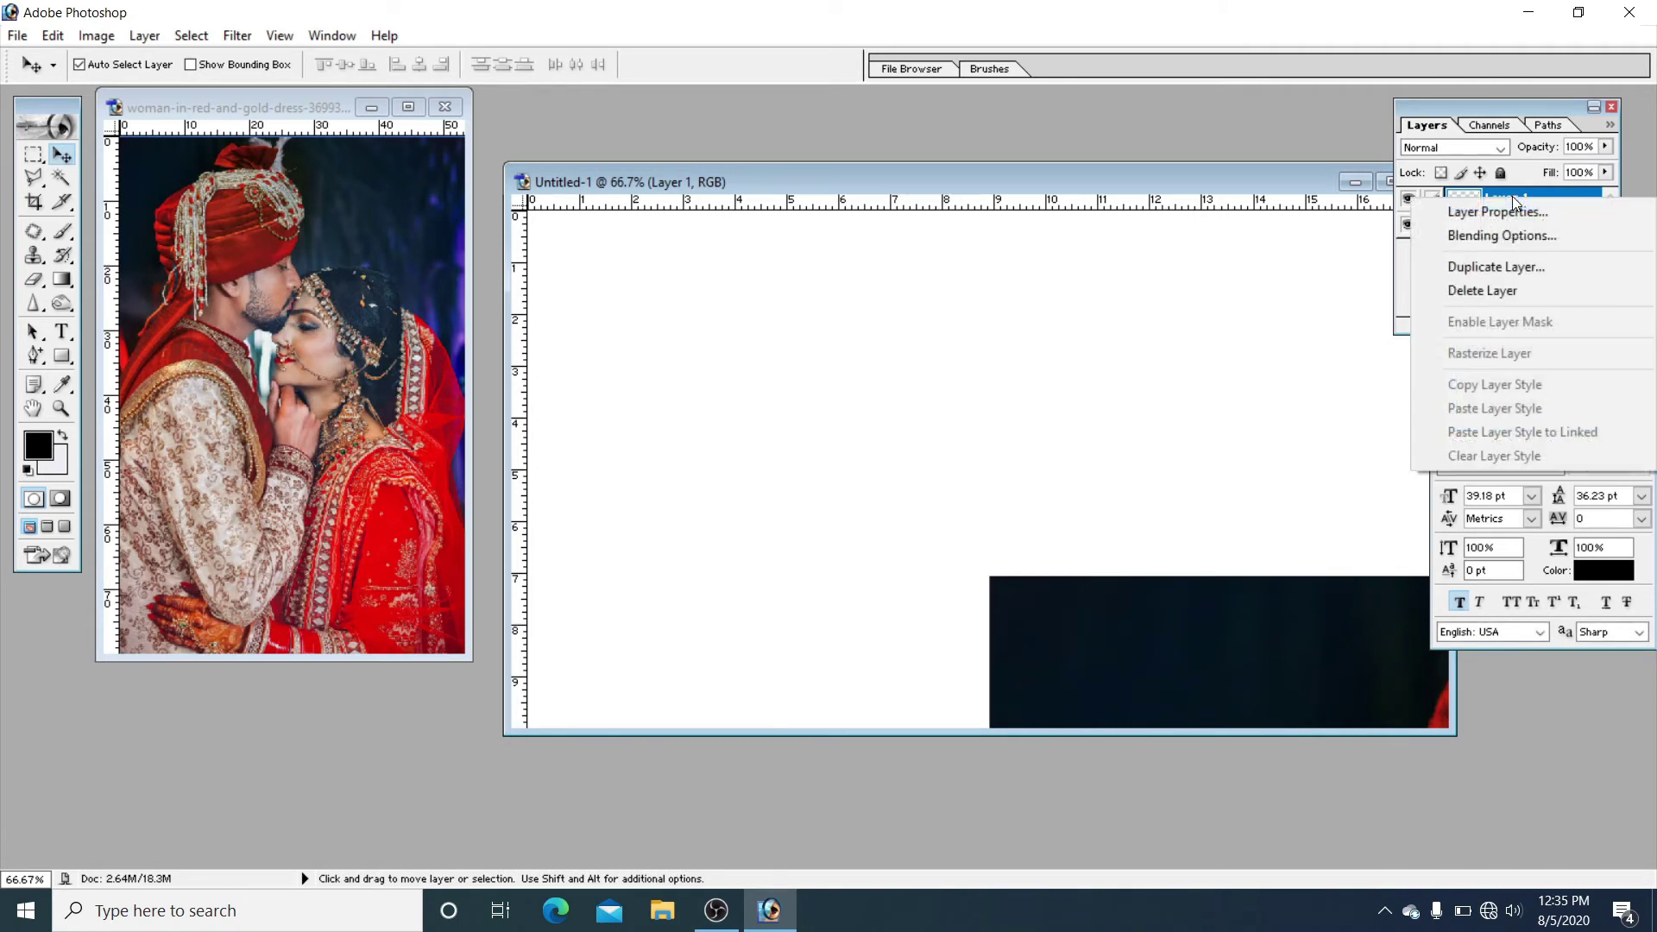
click(1517, 282)
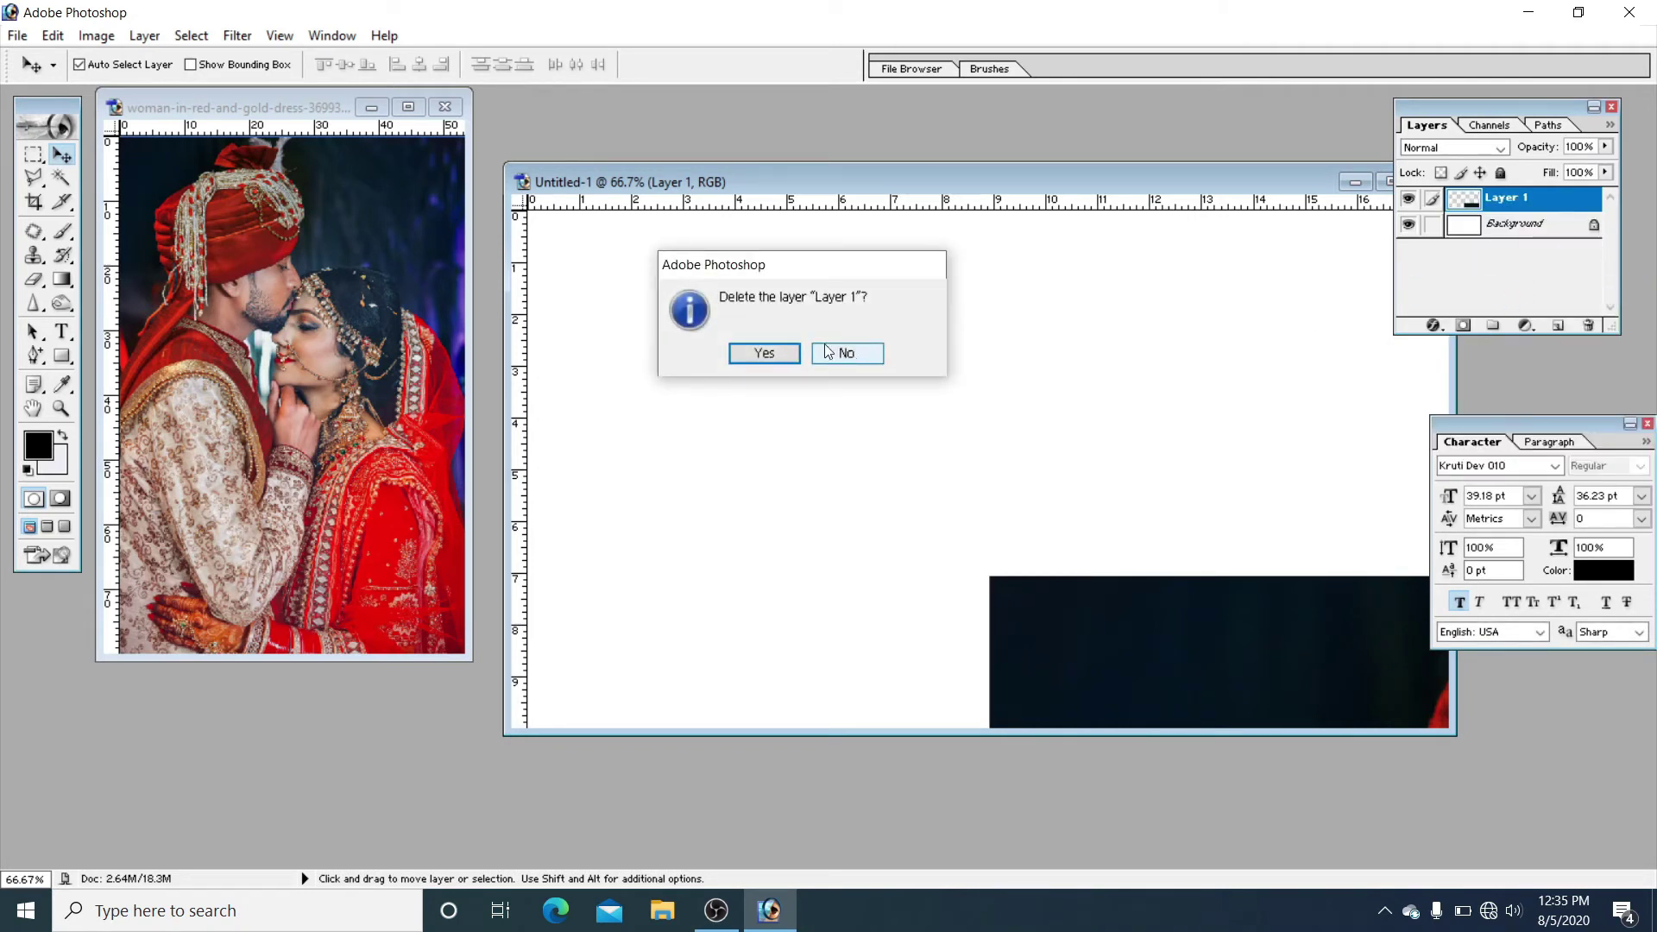
click(763, 353)
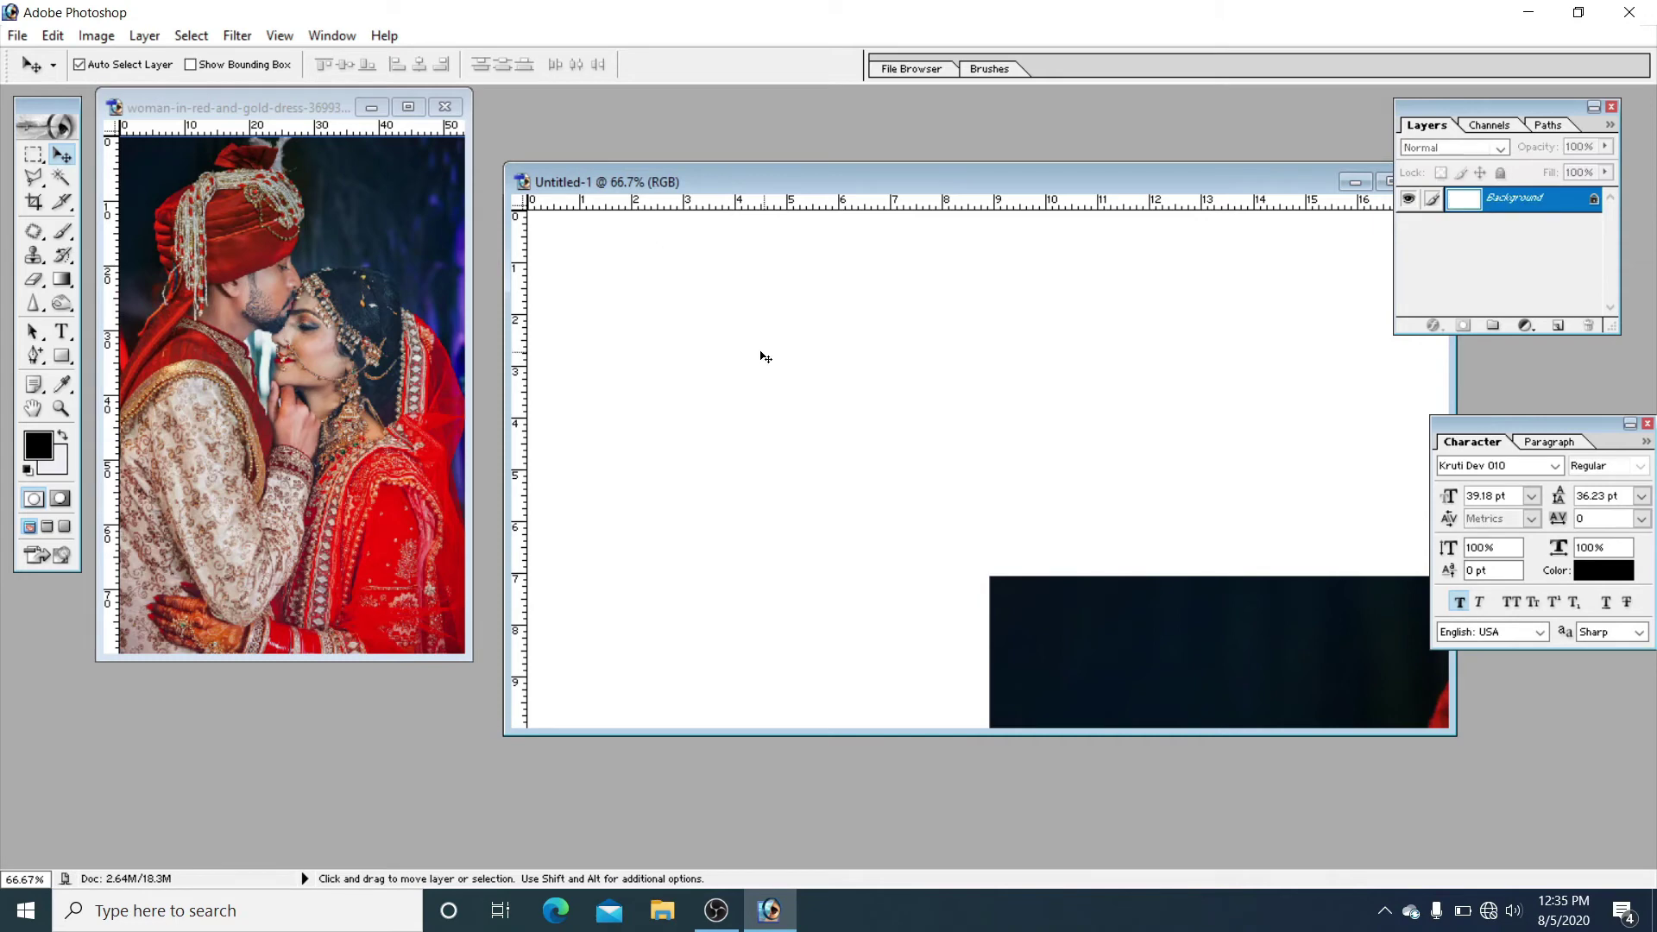
click(239, 107)
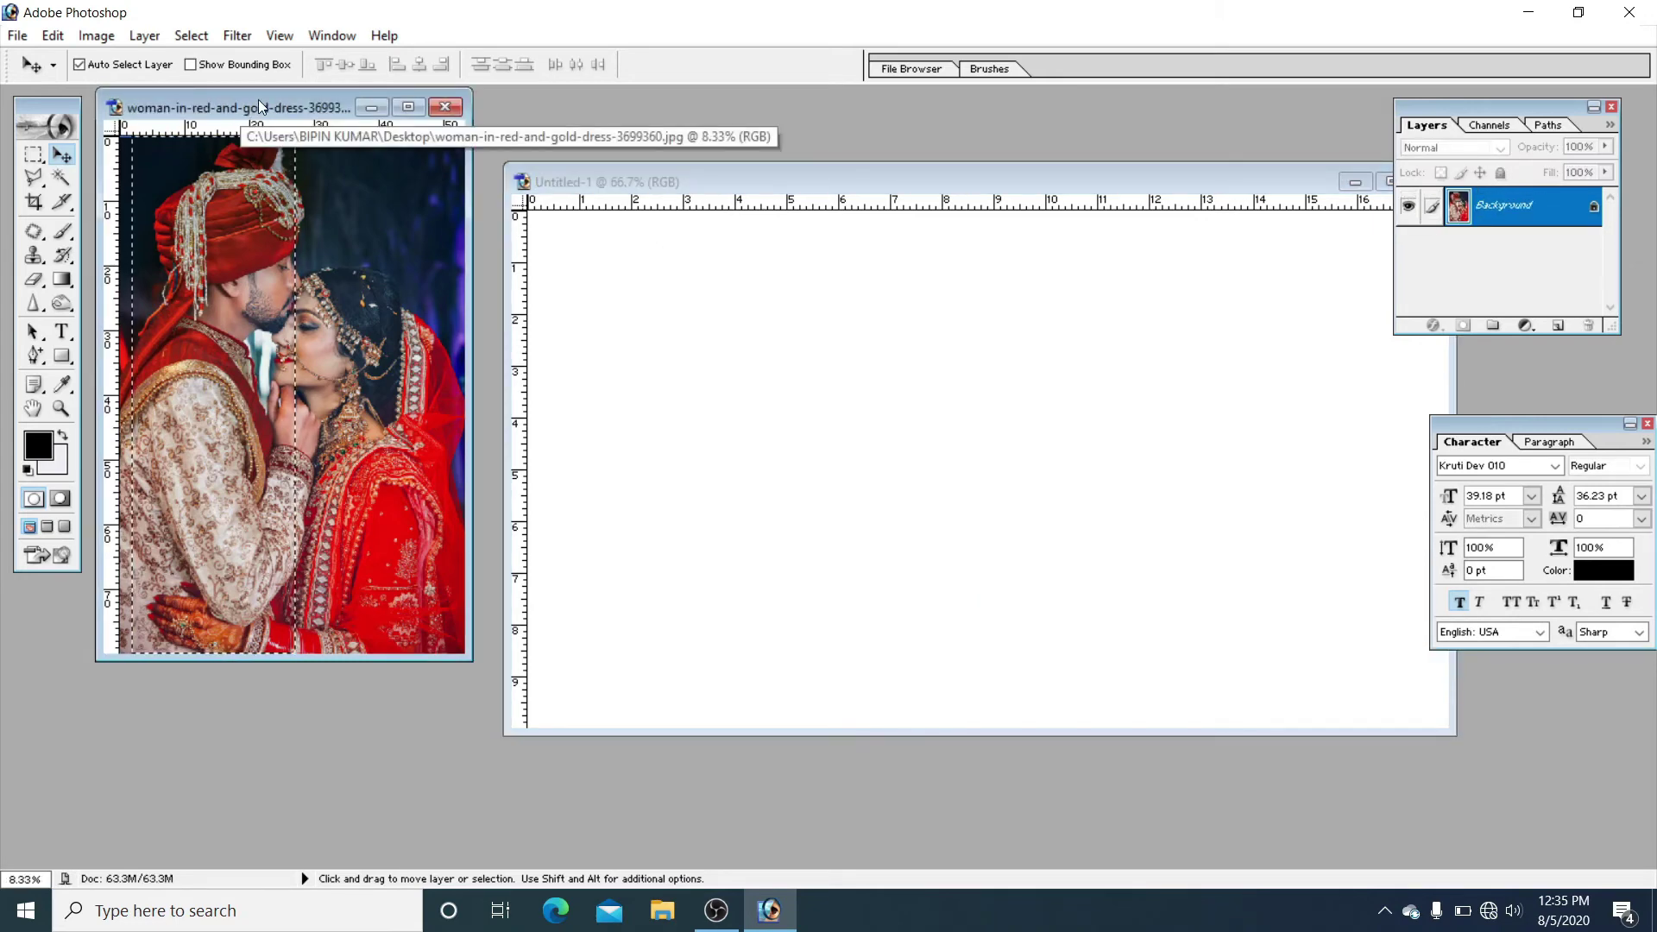
click(191, 36)
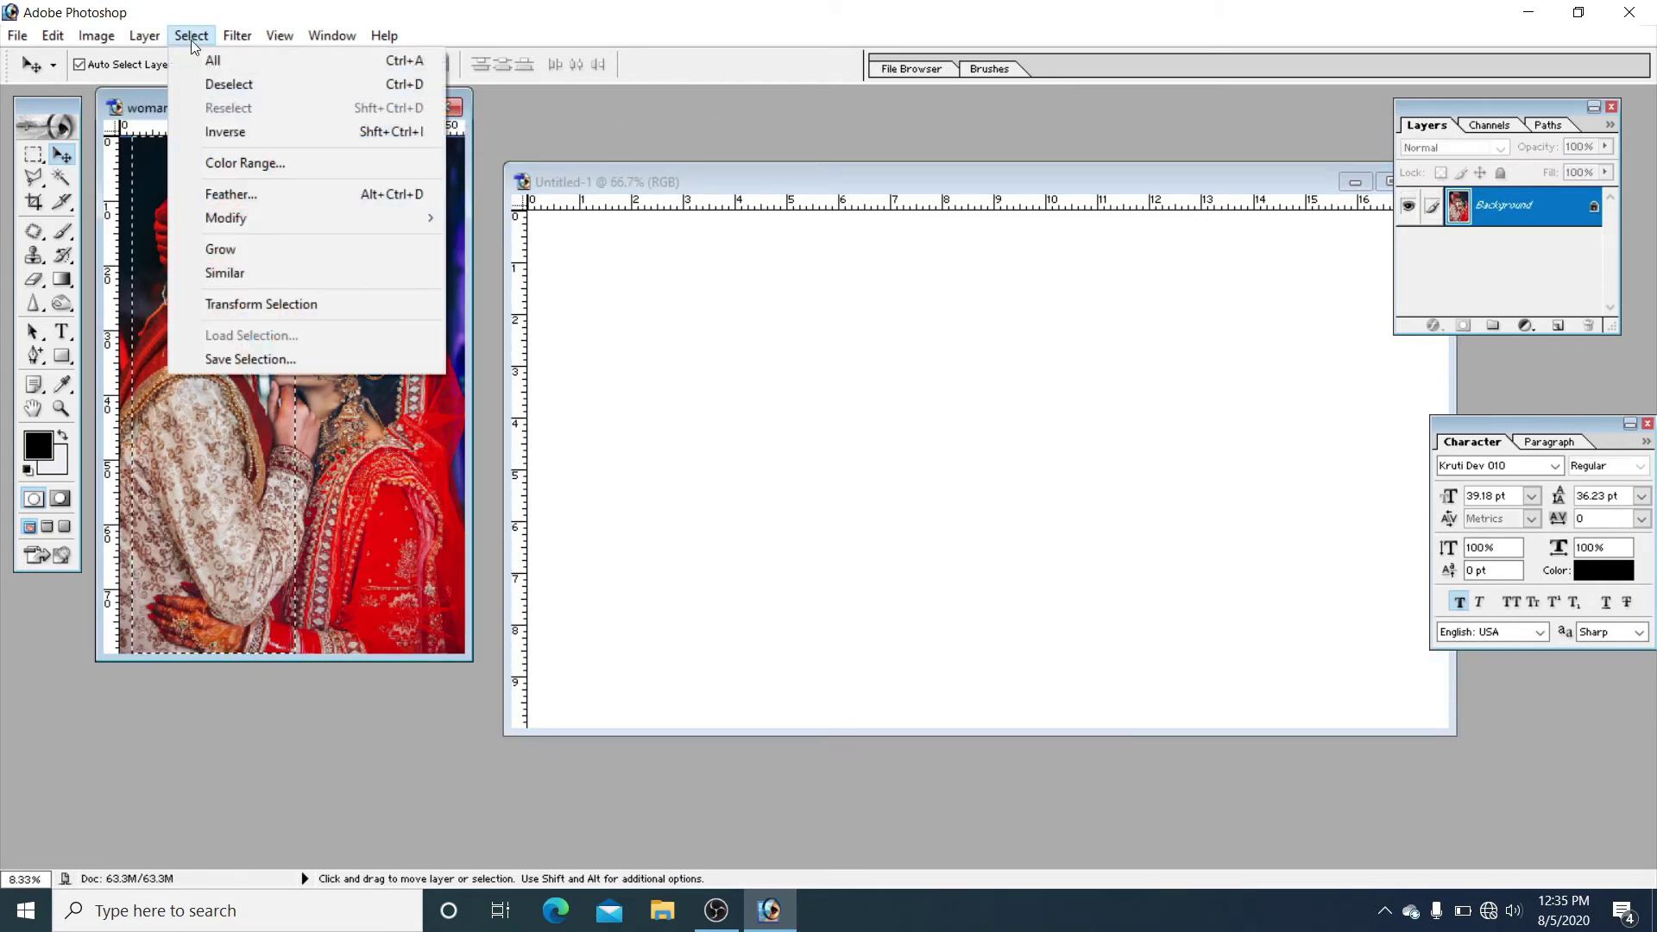
click(223, 83)
Step: Resize the wedding photo to 1120 pixels wide and fit it on screen
right_click(278, 103)
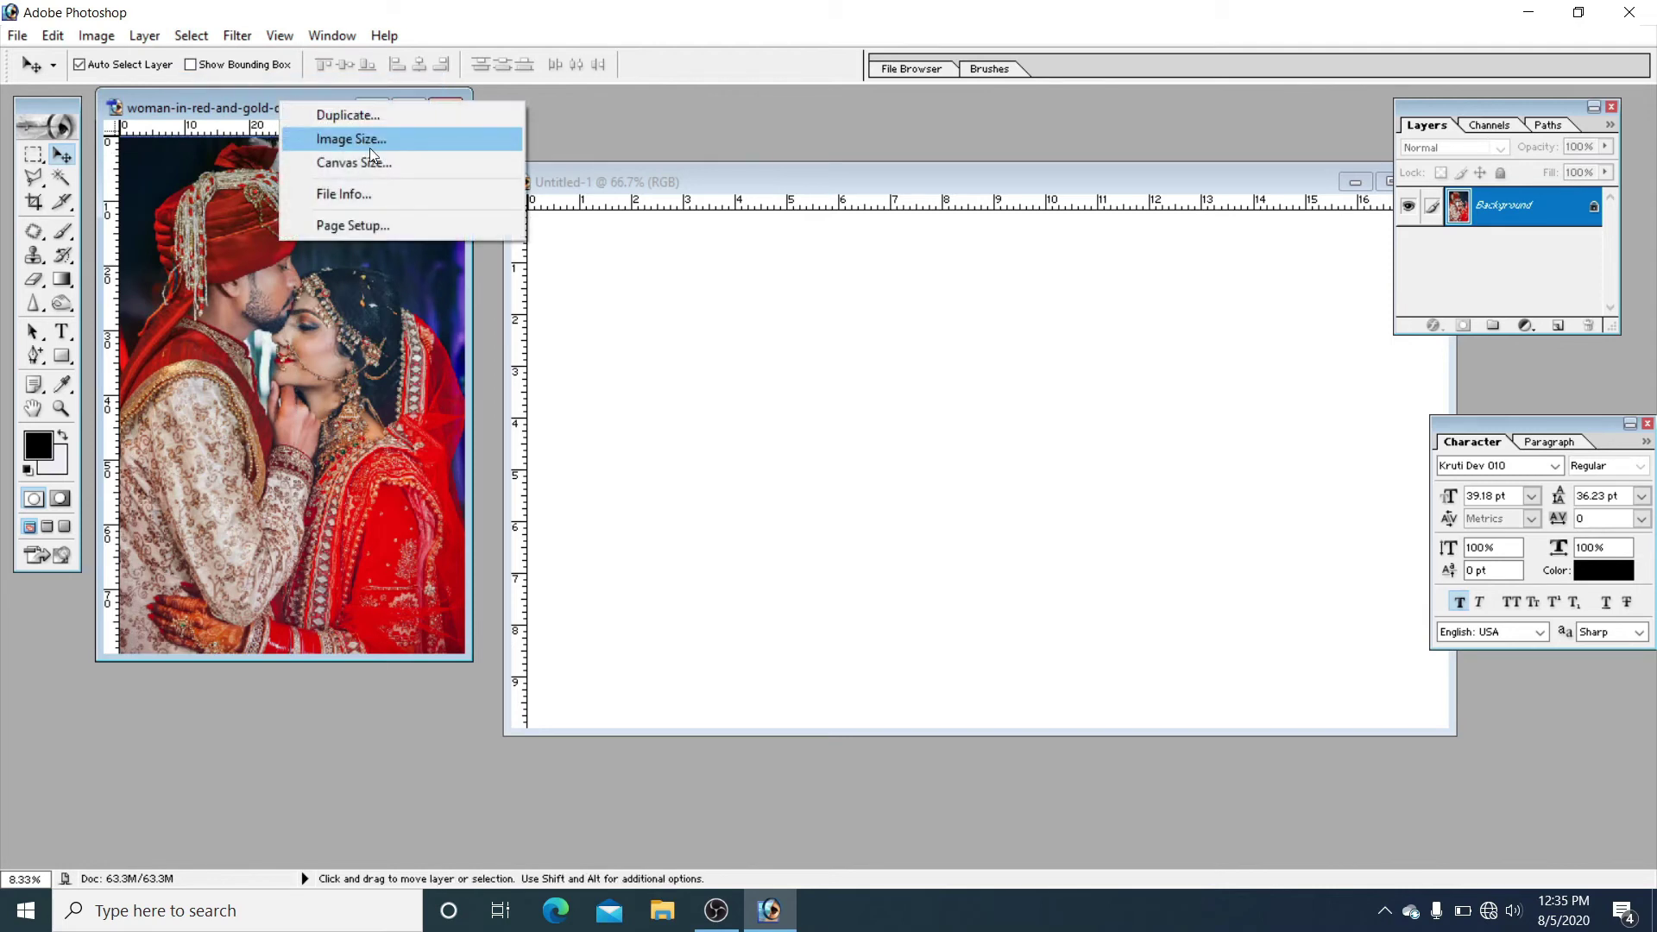
click(372, 141)
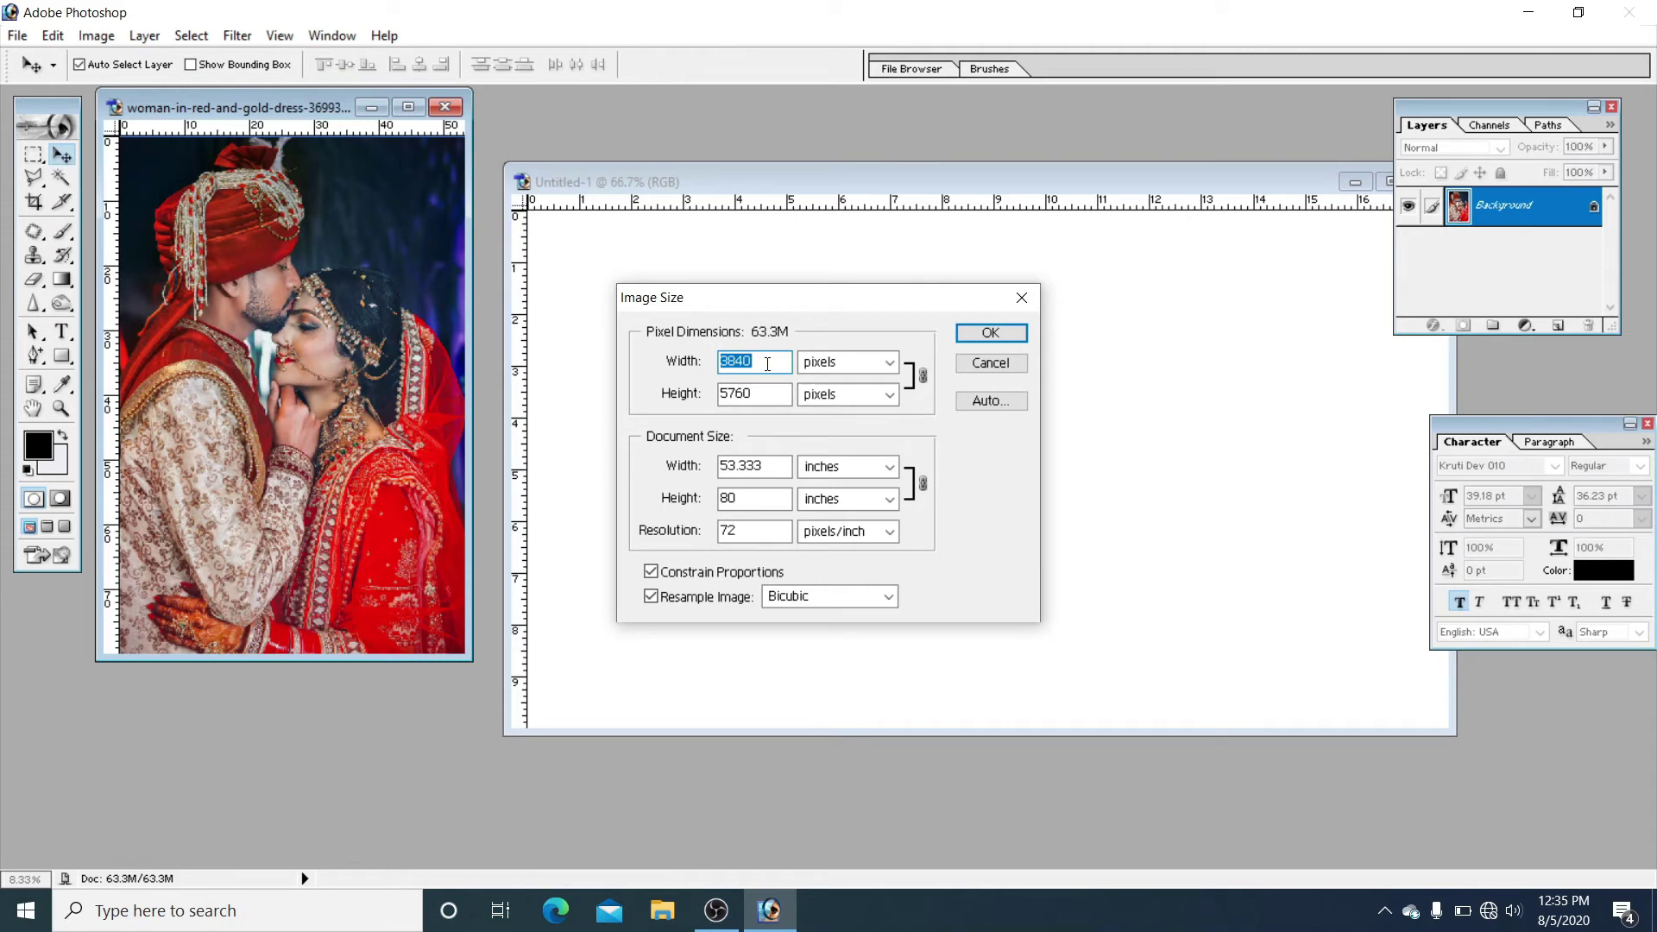
text(1120)
key(Return)
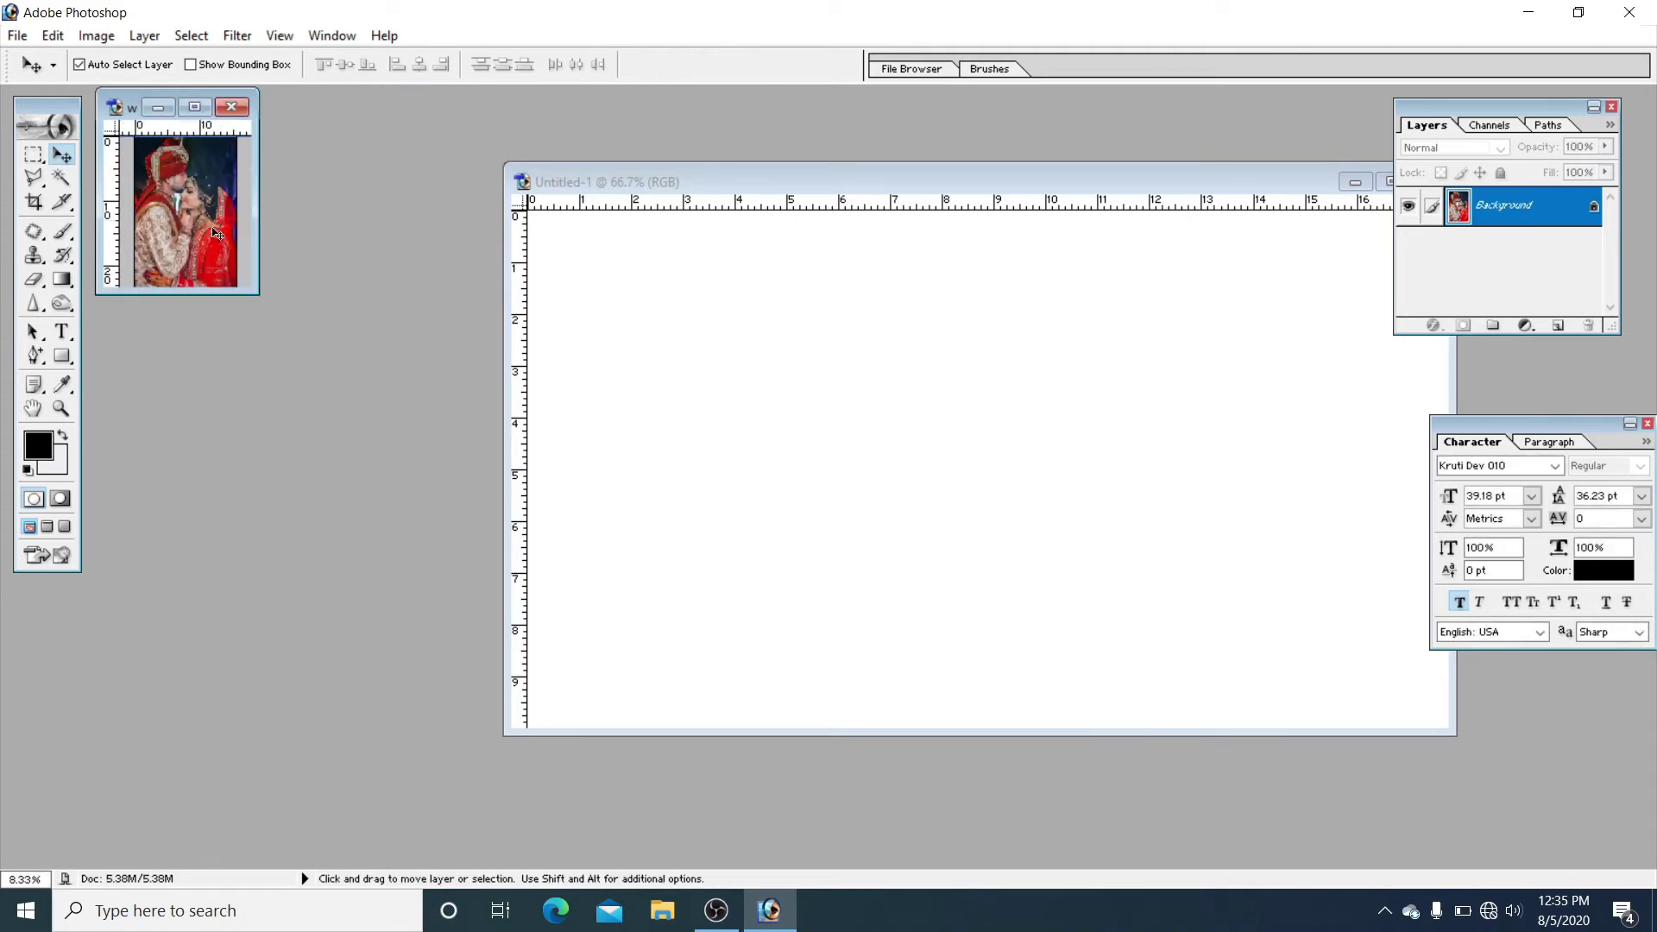
key(ctrl+0)
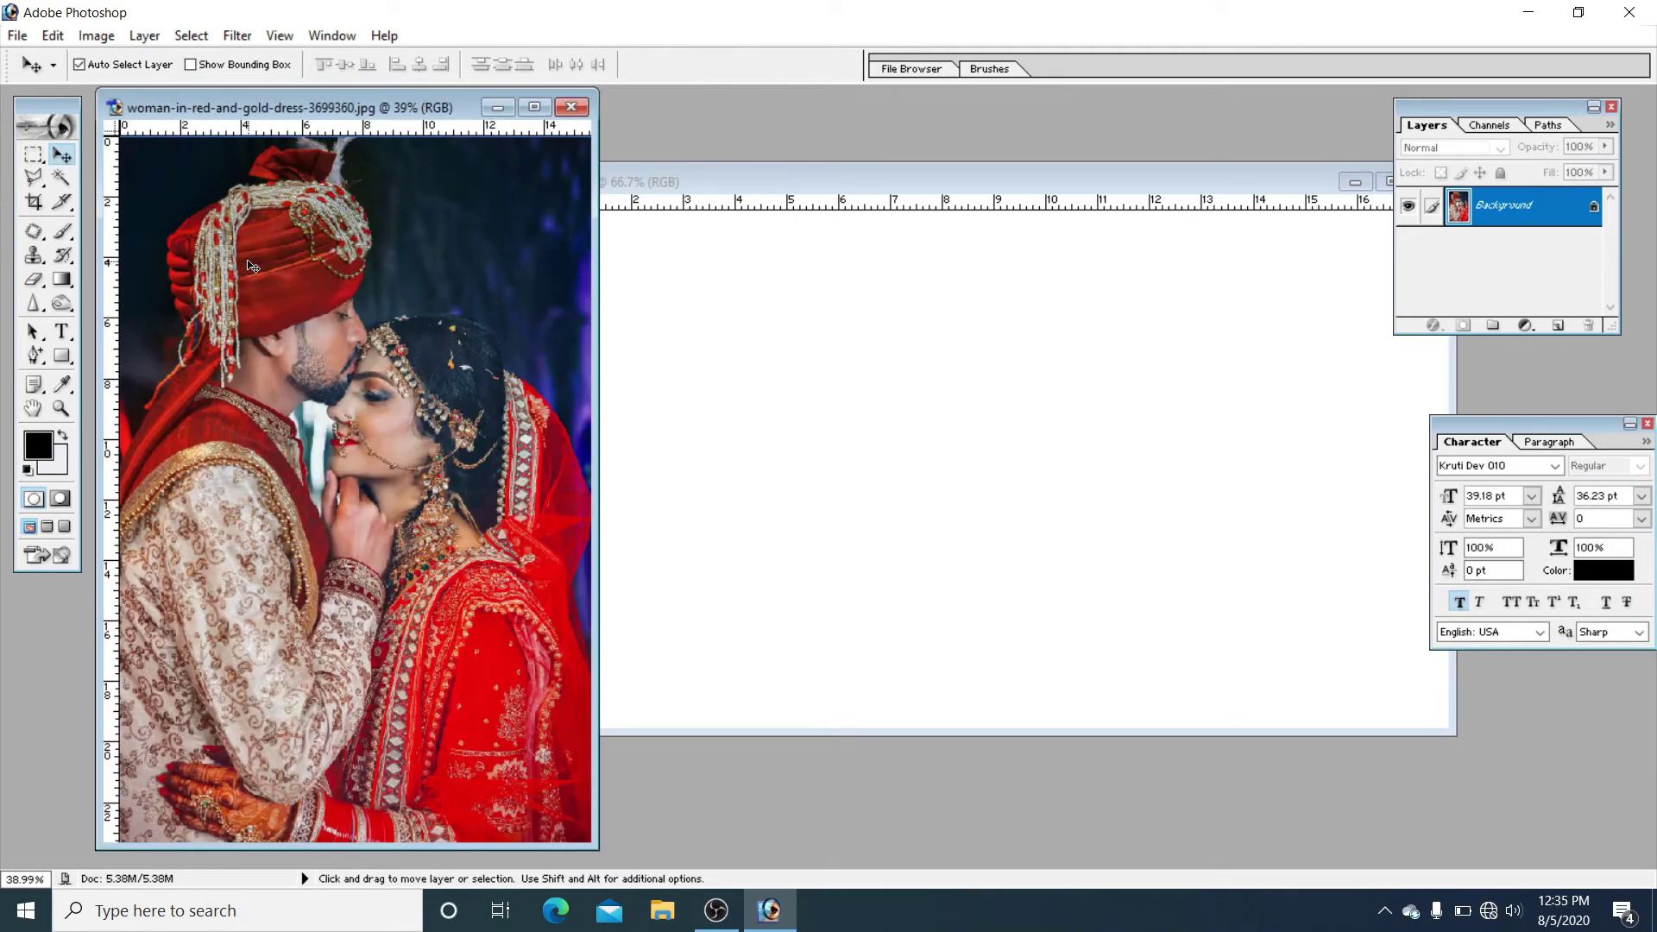
Step: Select a tall rectangle around the couple and drag it into Untitled-1
click(33, 155)
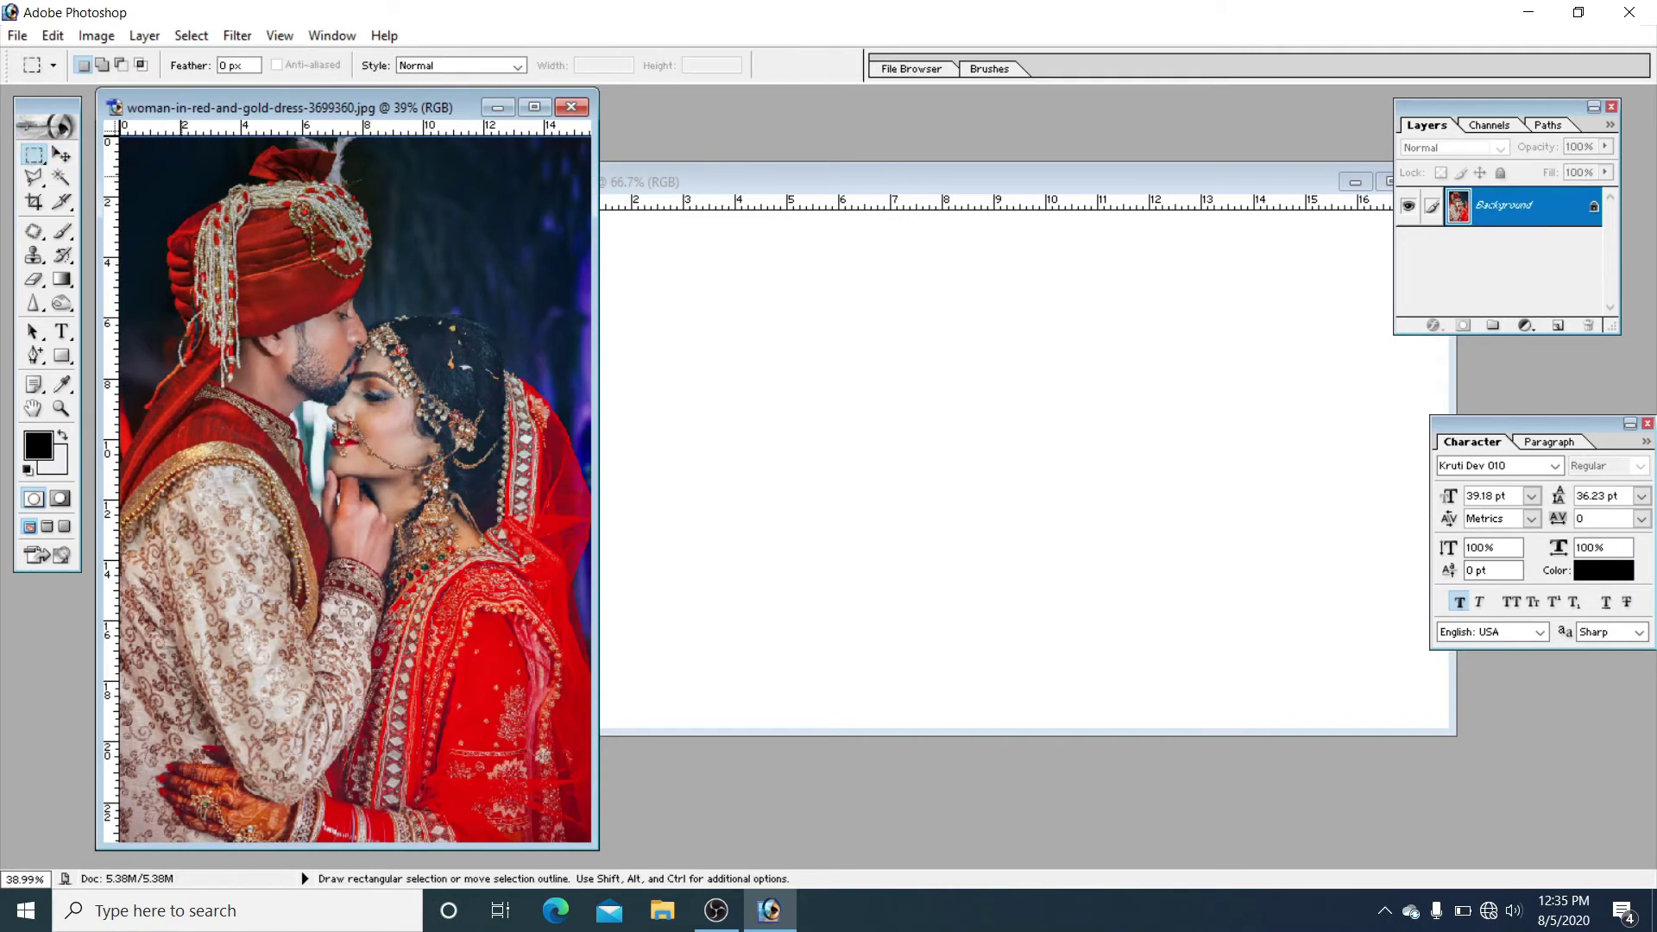
drag(336, 394, 415, 832)
mouse_move(270, 485)
mouse_down()
mouse_move(231, 485)
mouse_move(871, 505)
mouse_up()
key(v)
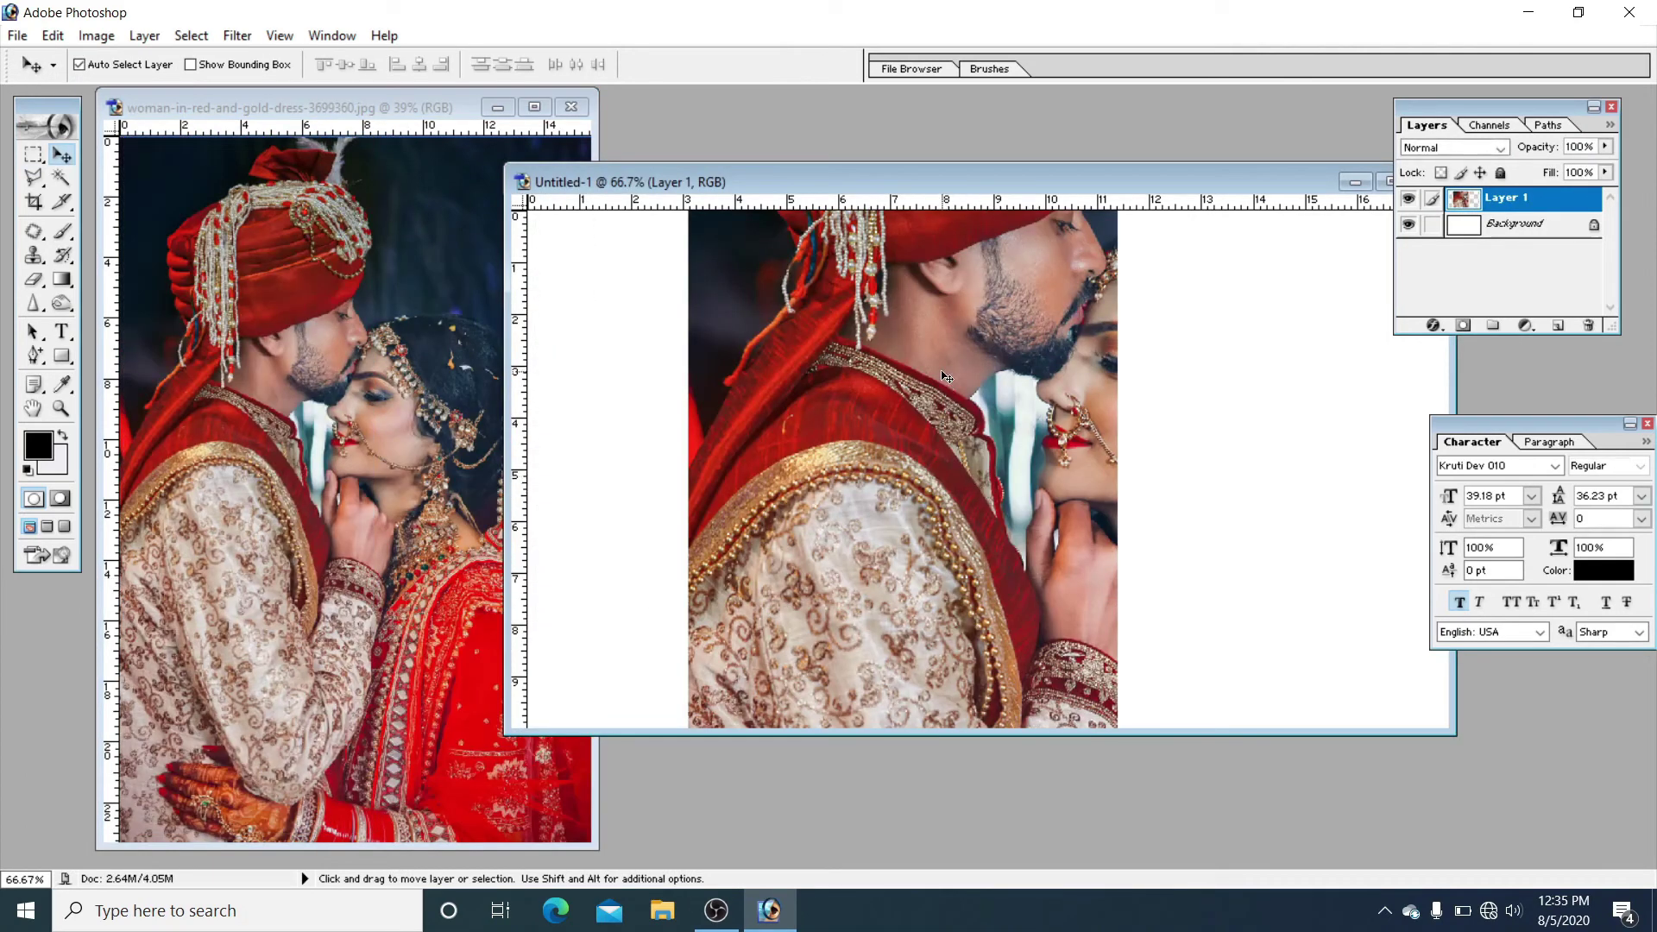
drag(948, 356, 940, 742)
Step: Free-transform the pasted couple layer down to about 67.8% × 36.0%, centred on the canvas
key(ctrl+t)
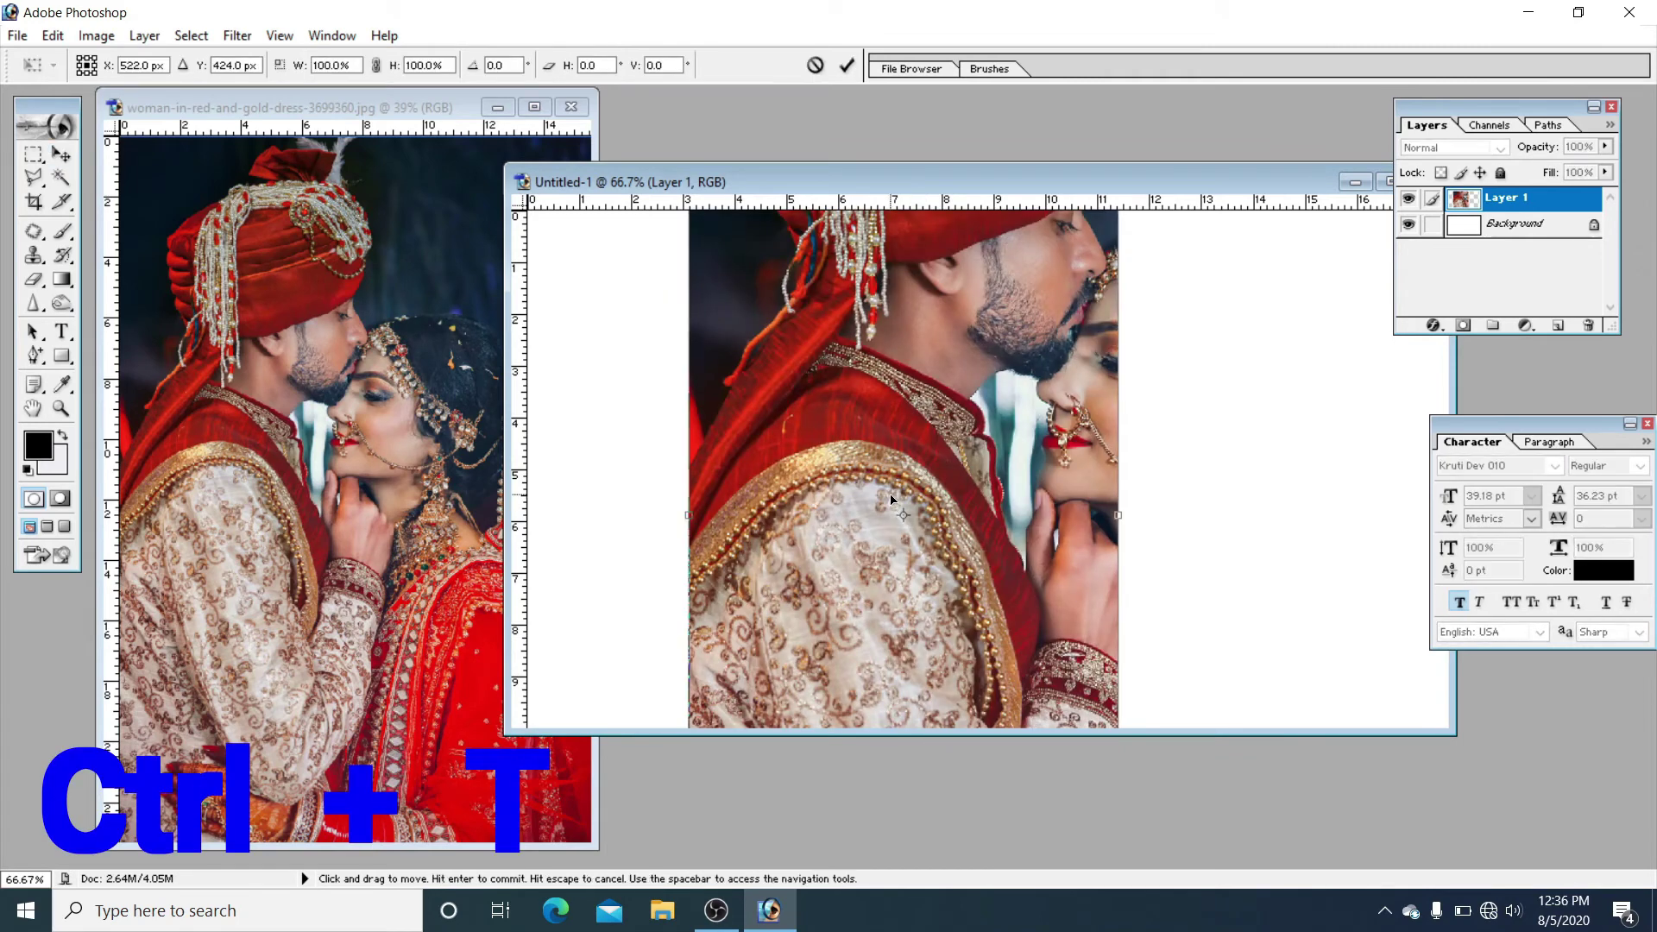
drag(894, 512, 892, 806)
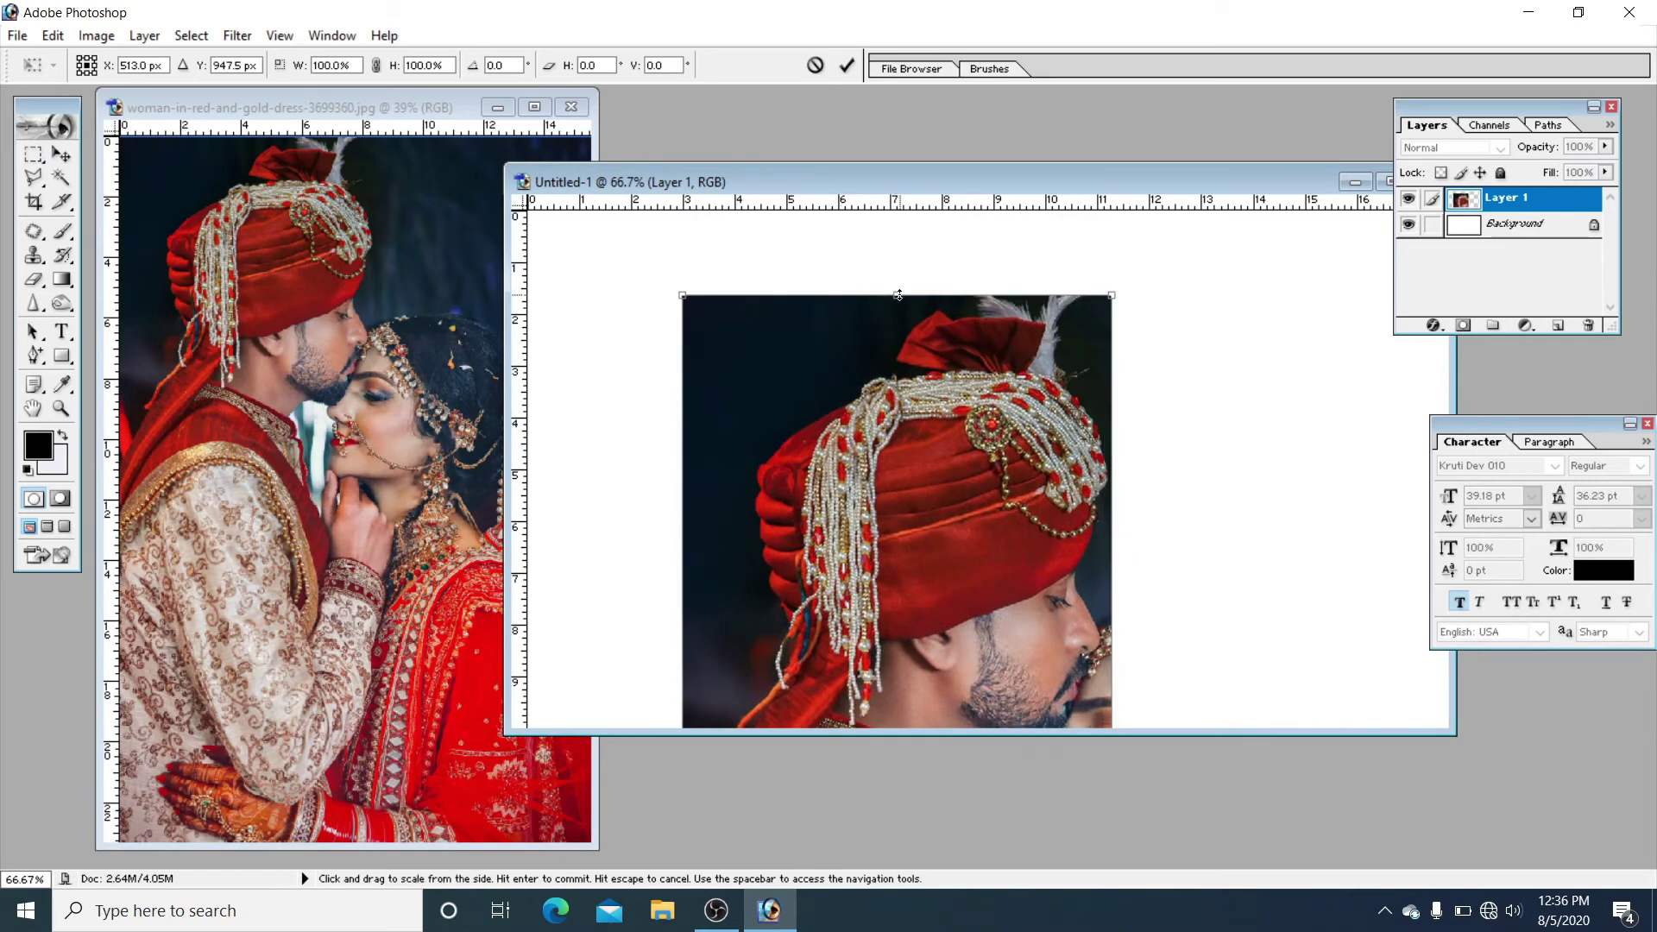
mouse_move(897, 296)
mouse_down()
mouse_move(932, 637)
mouse_move(890, 248)
mouse_move(889, 351)
mouse_up()
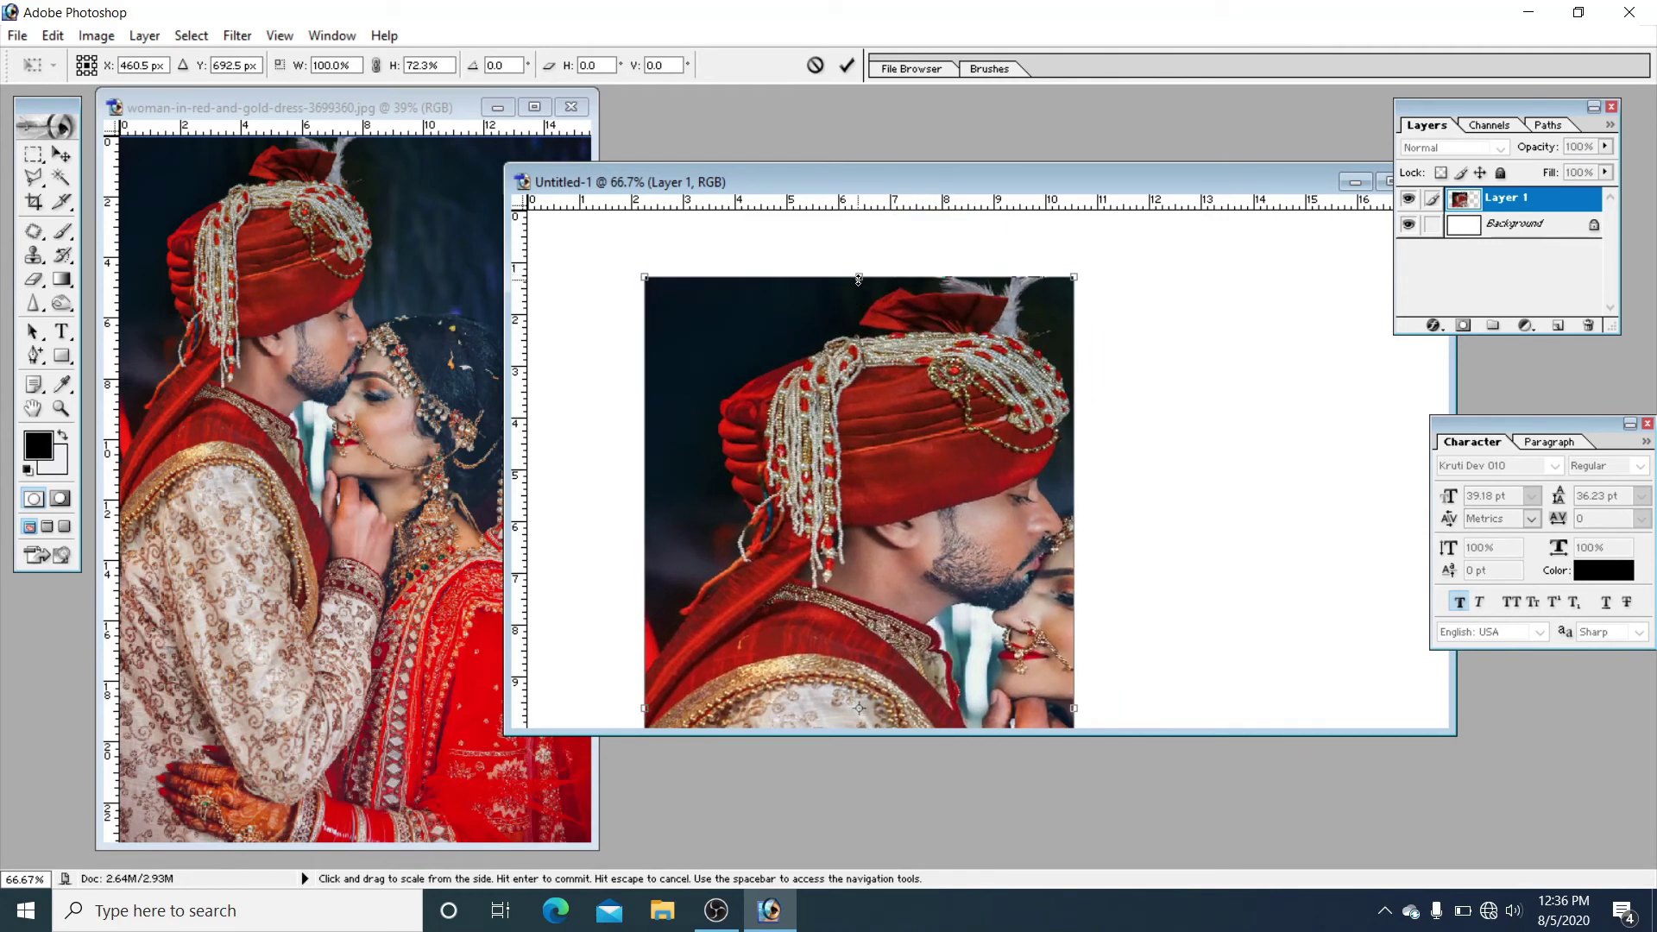
mouse_move(858, 279)
mouse_down()
mouse_move(880, 441)
mouse_move(894, 378)
mouse_up()
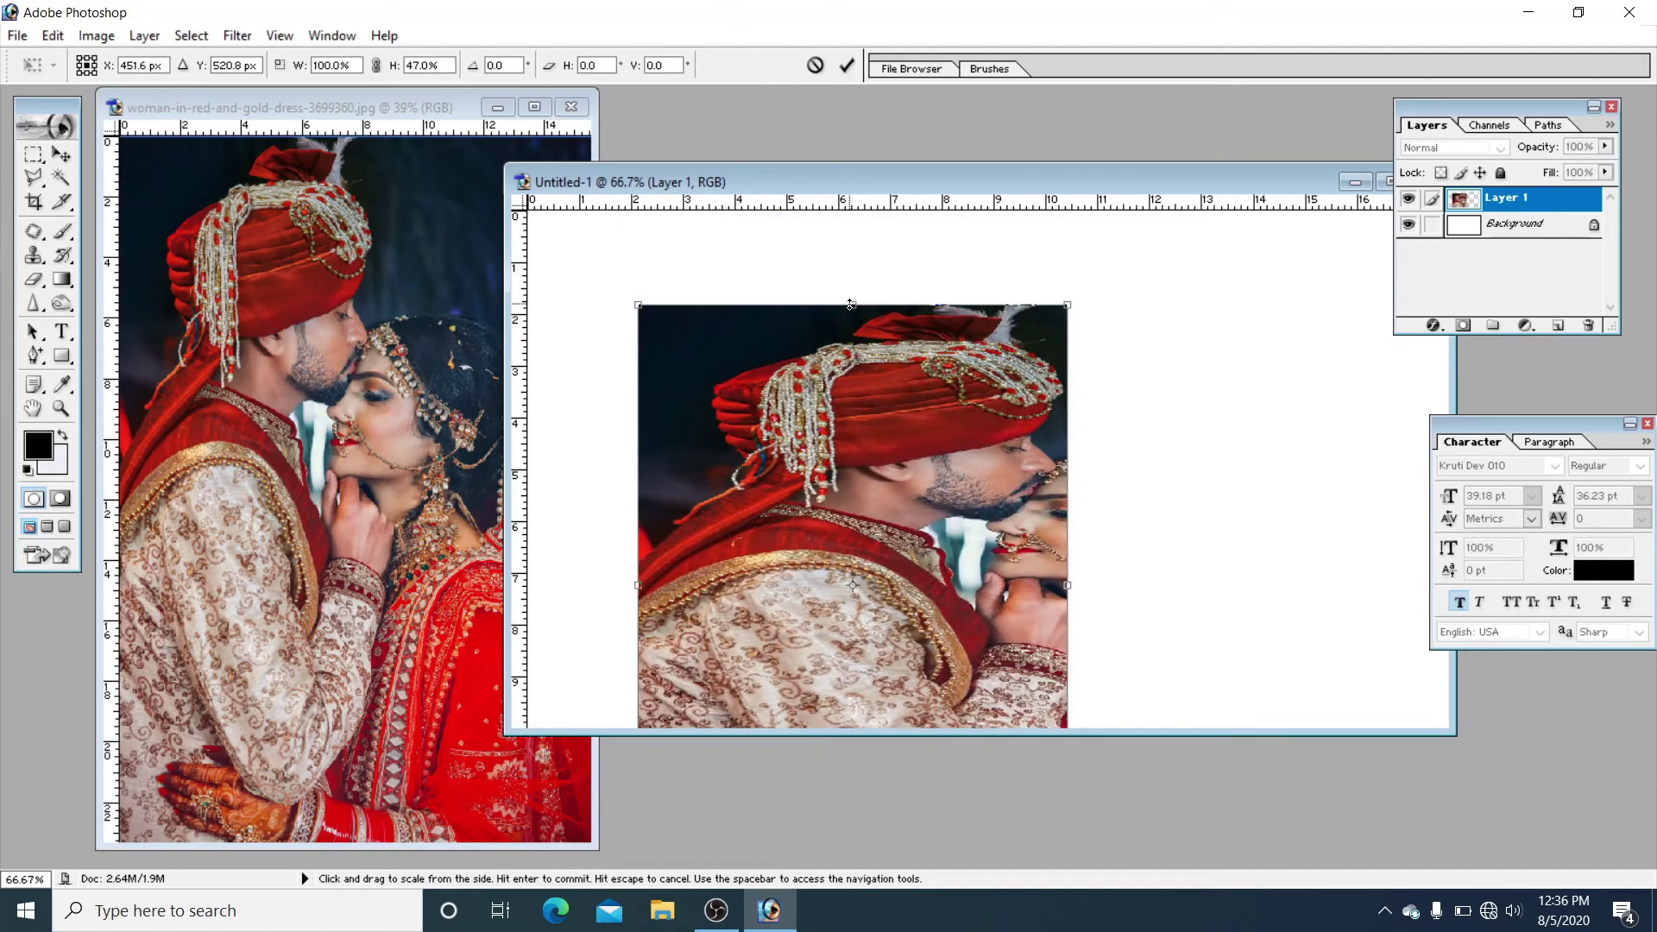
drag(851, 304, 852, 619)
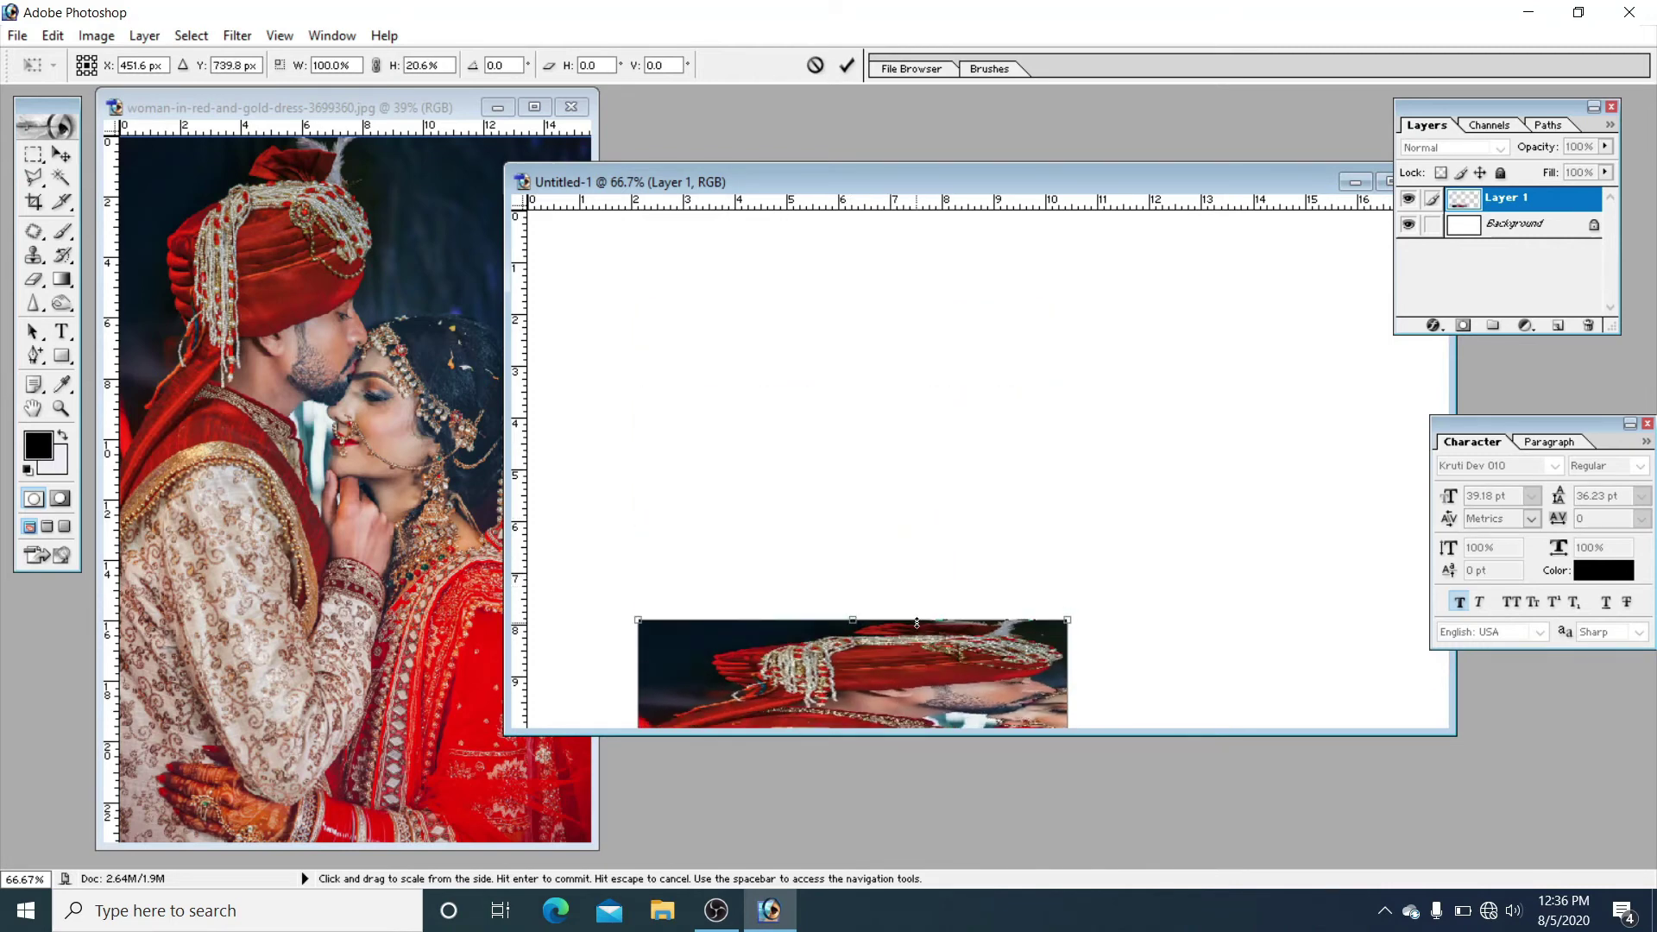
drag(895, 679, 873, 336)
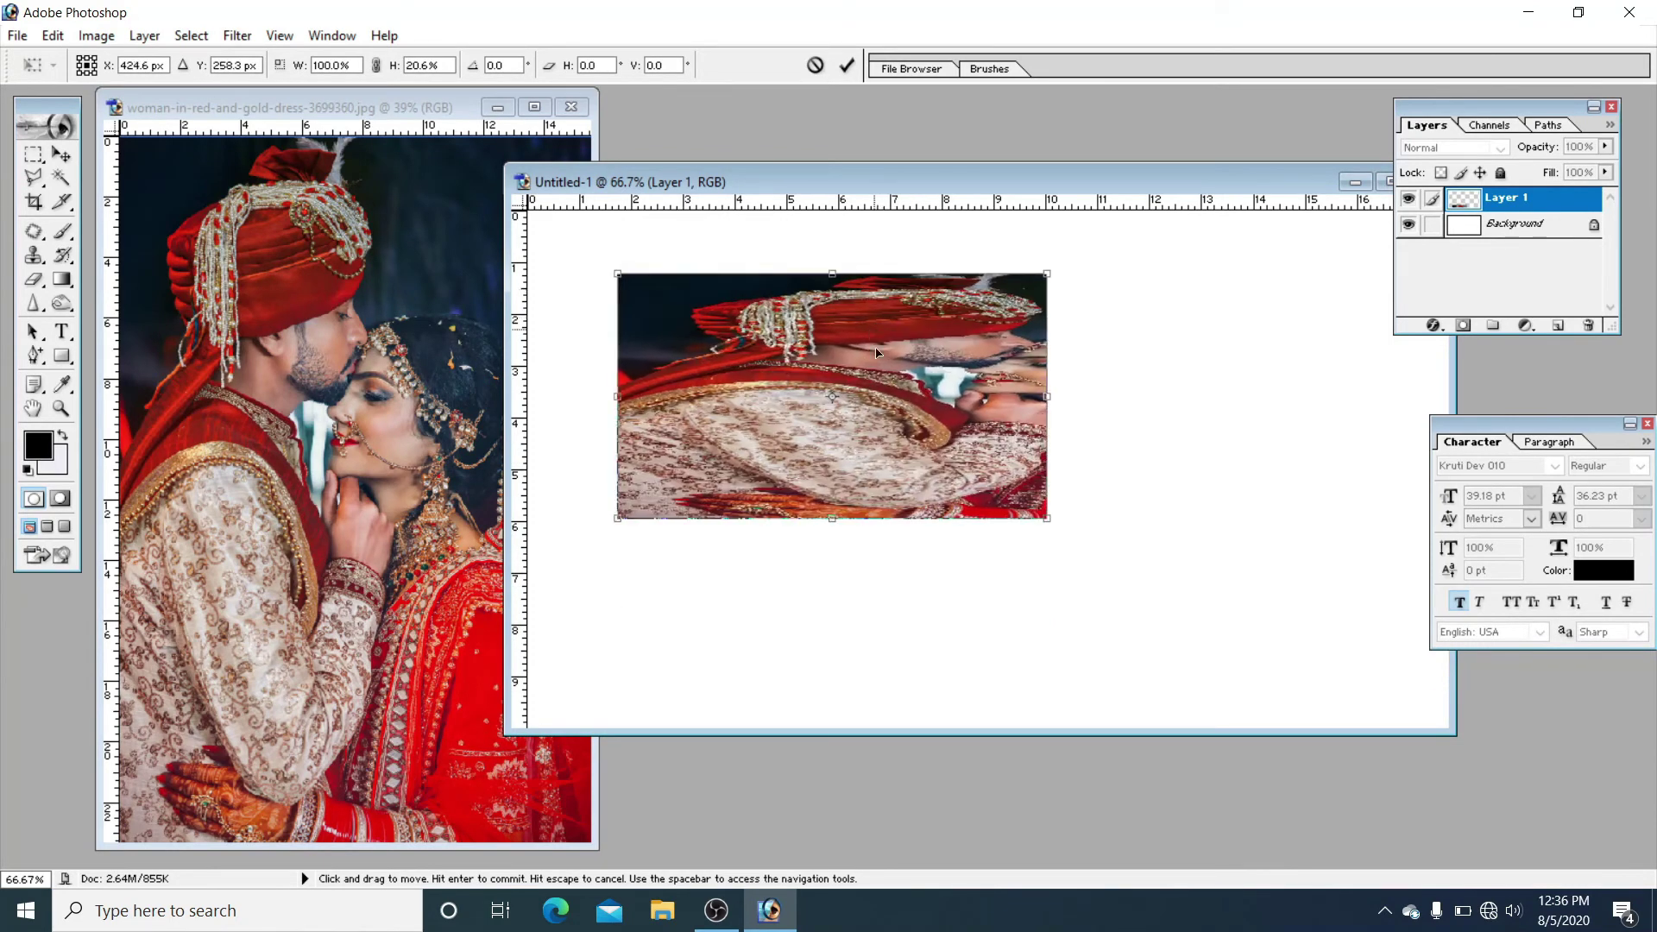
drag(1048, 399, 879, 400)
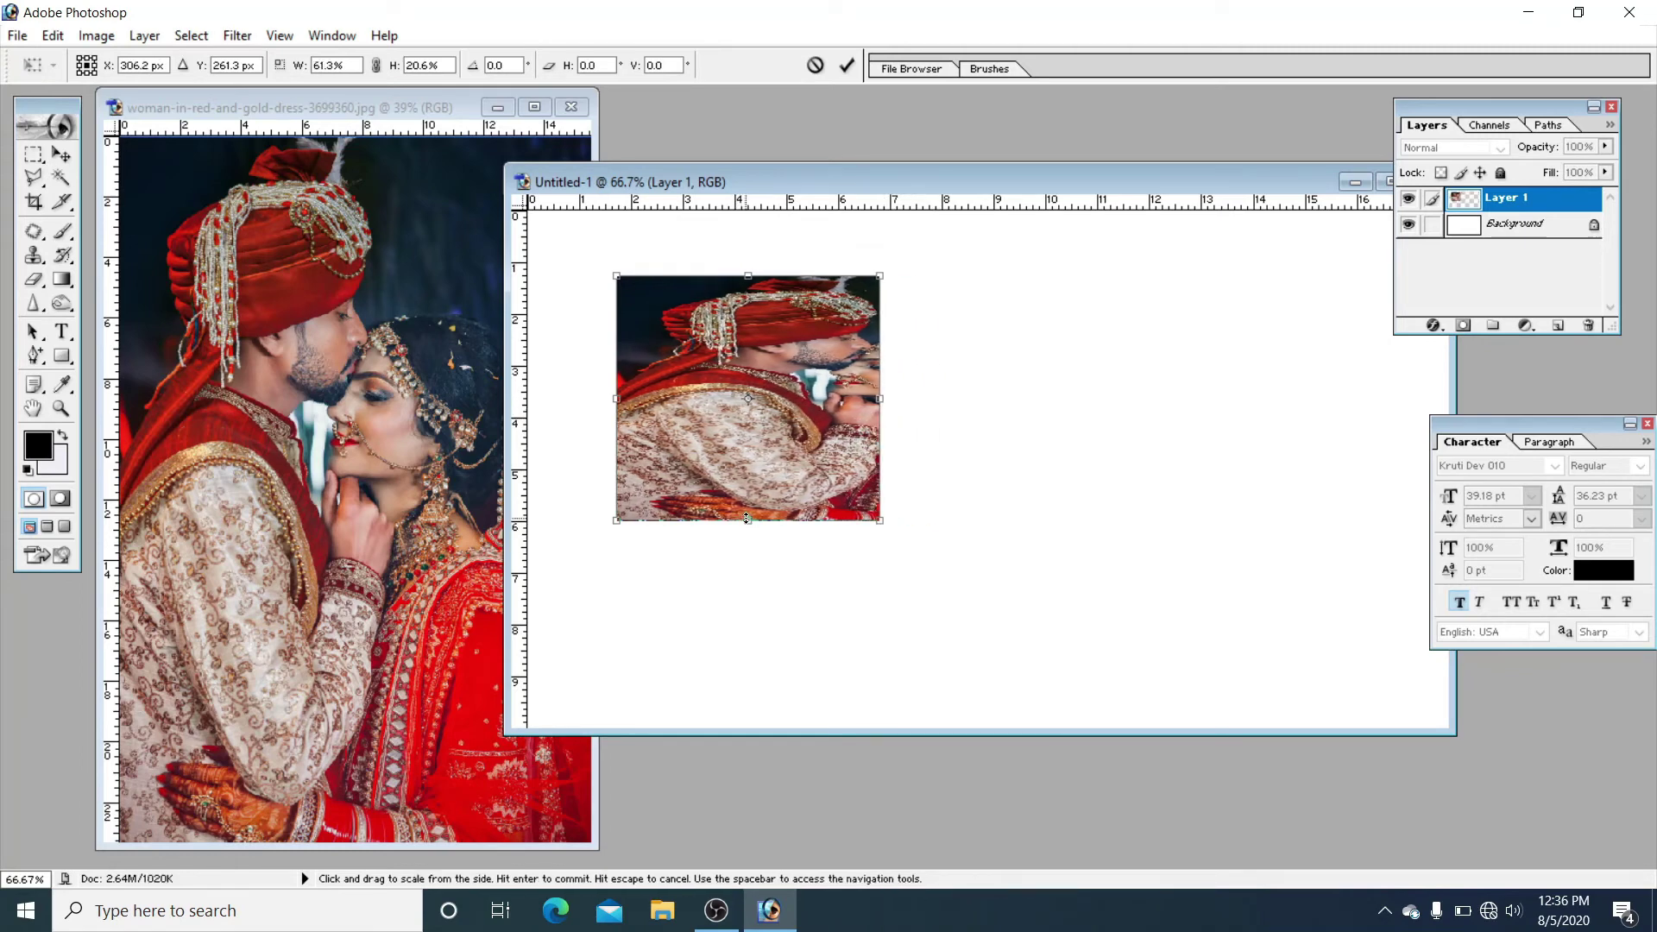
drag(740, 524, 755, 706)
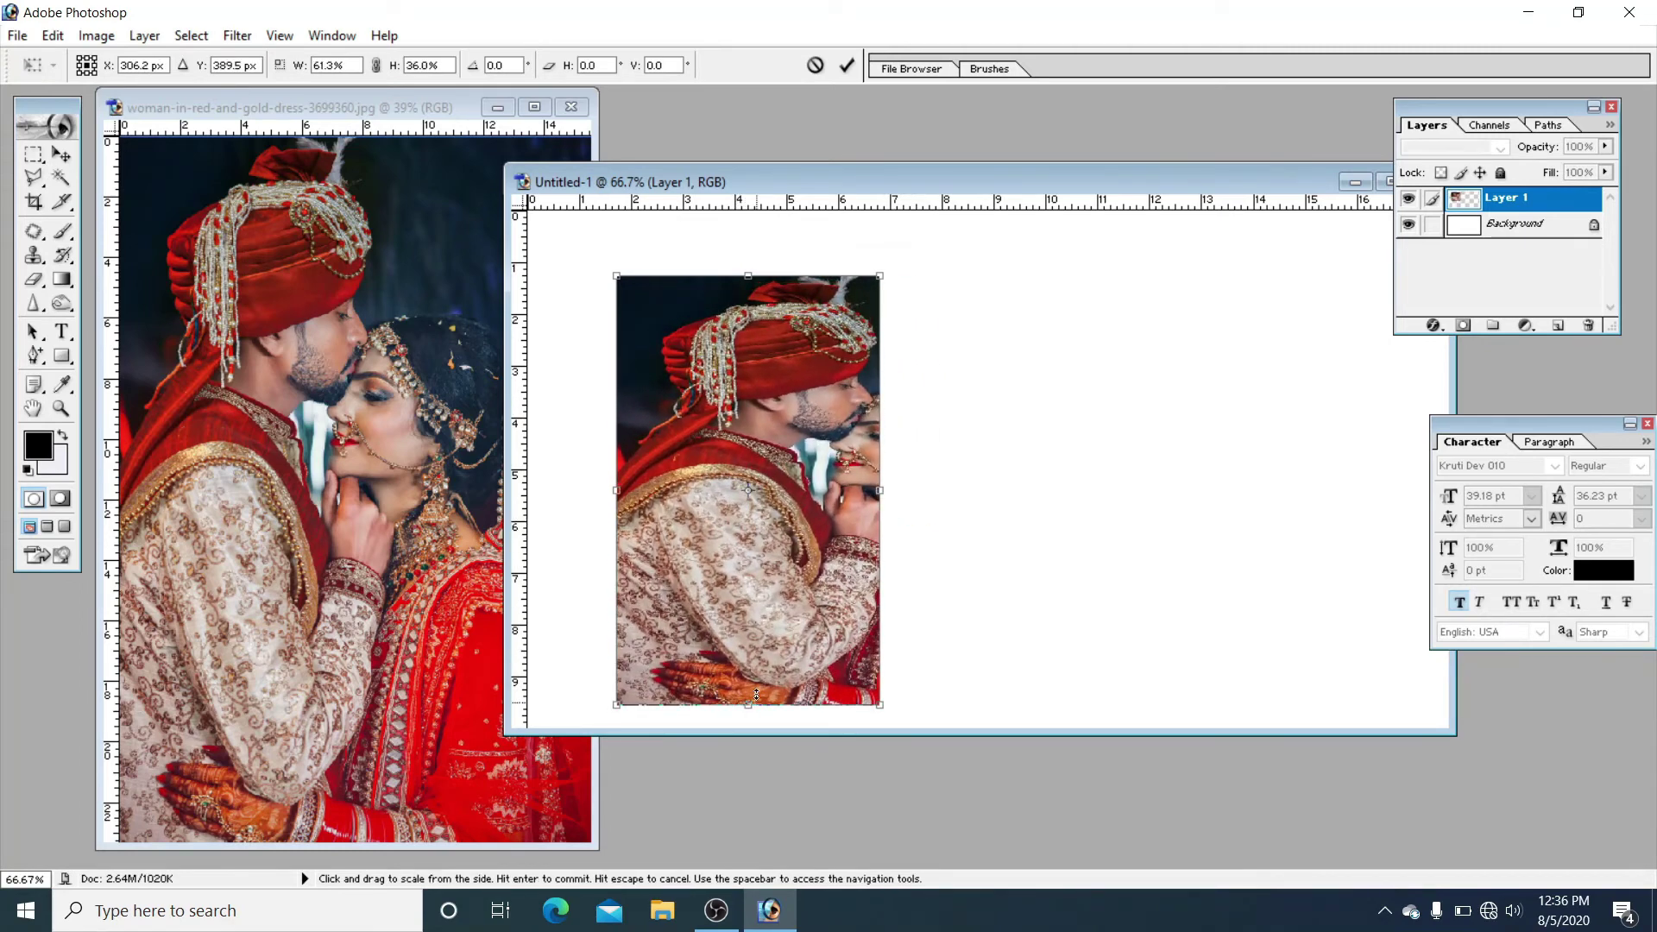
drag(880, 490, 906, 490)
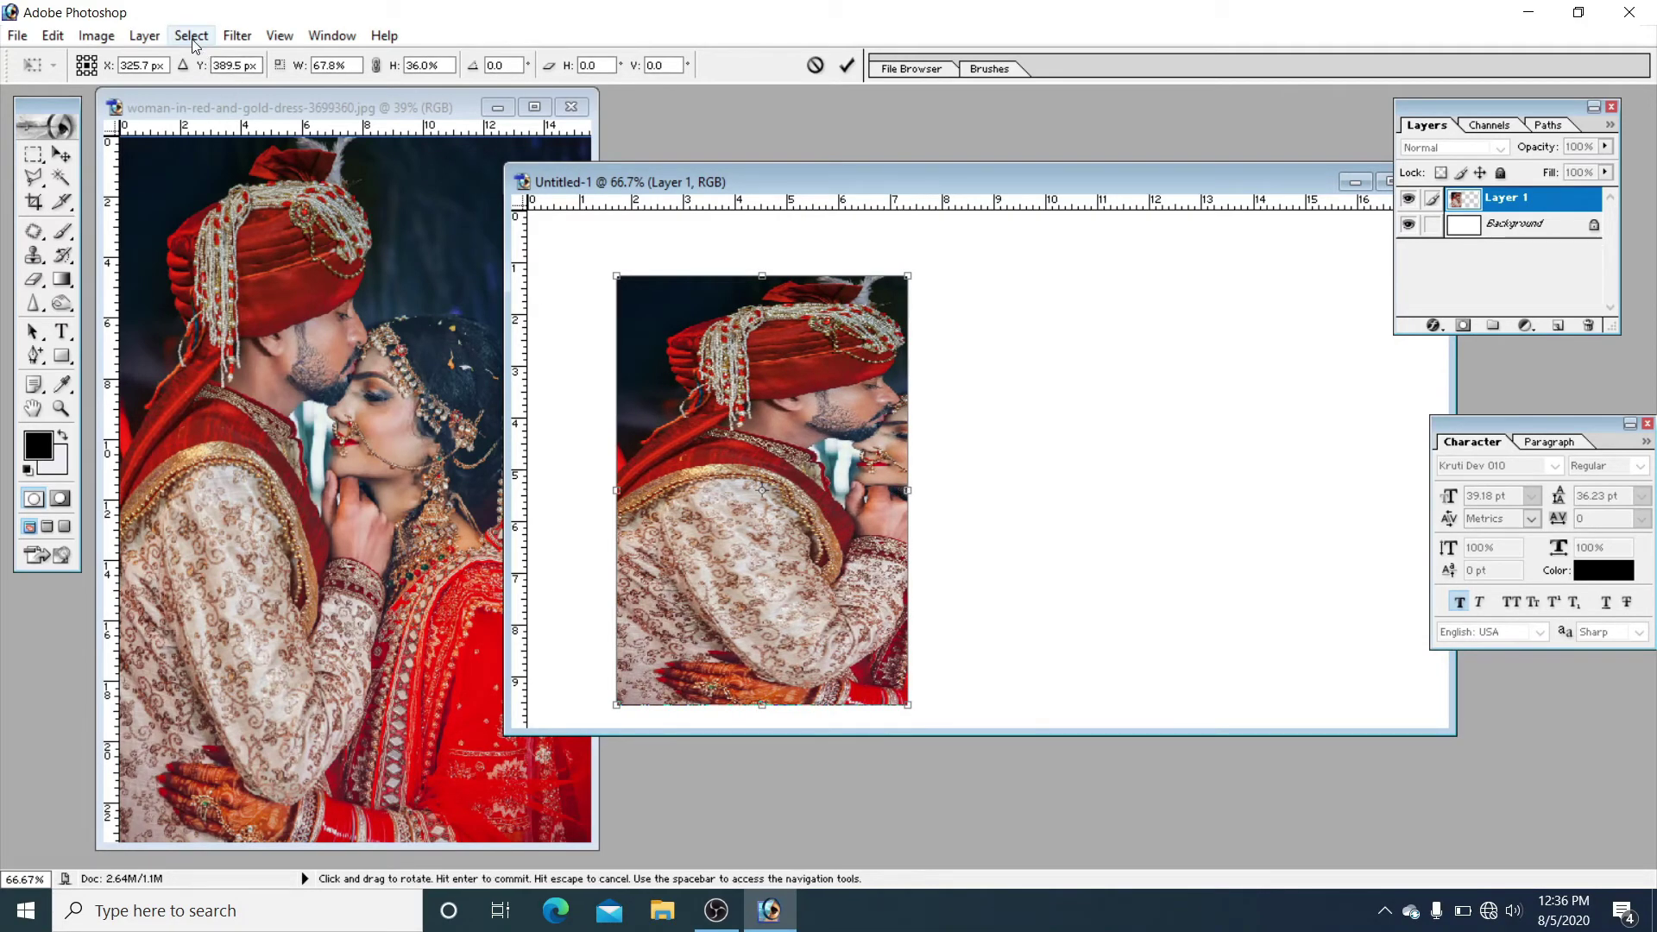
Step: Apply the transform and nudge the couple's Layer 1 slightly up and left
key(Return)
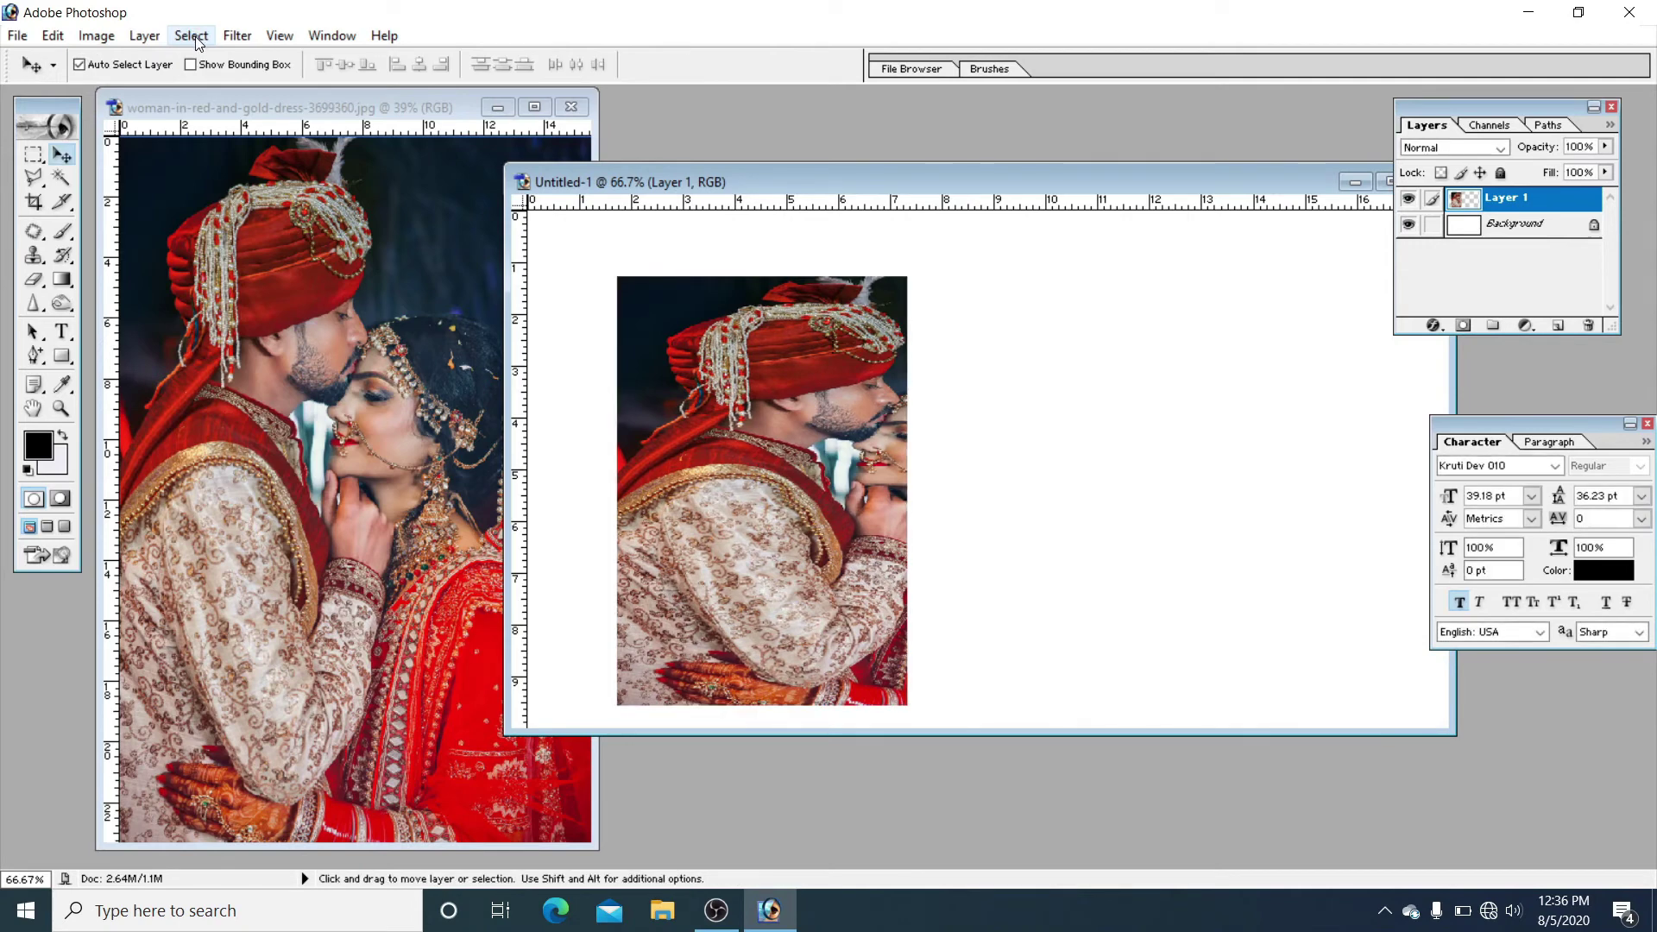
click(190, 36)
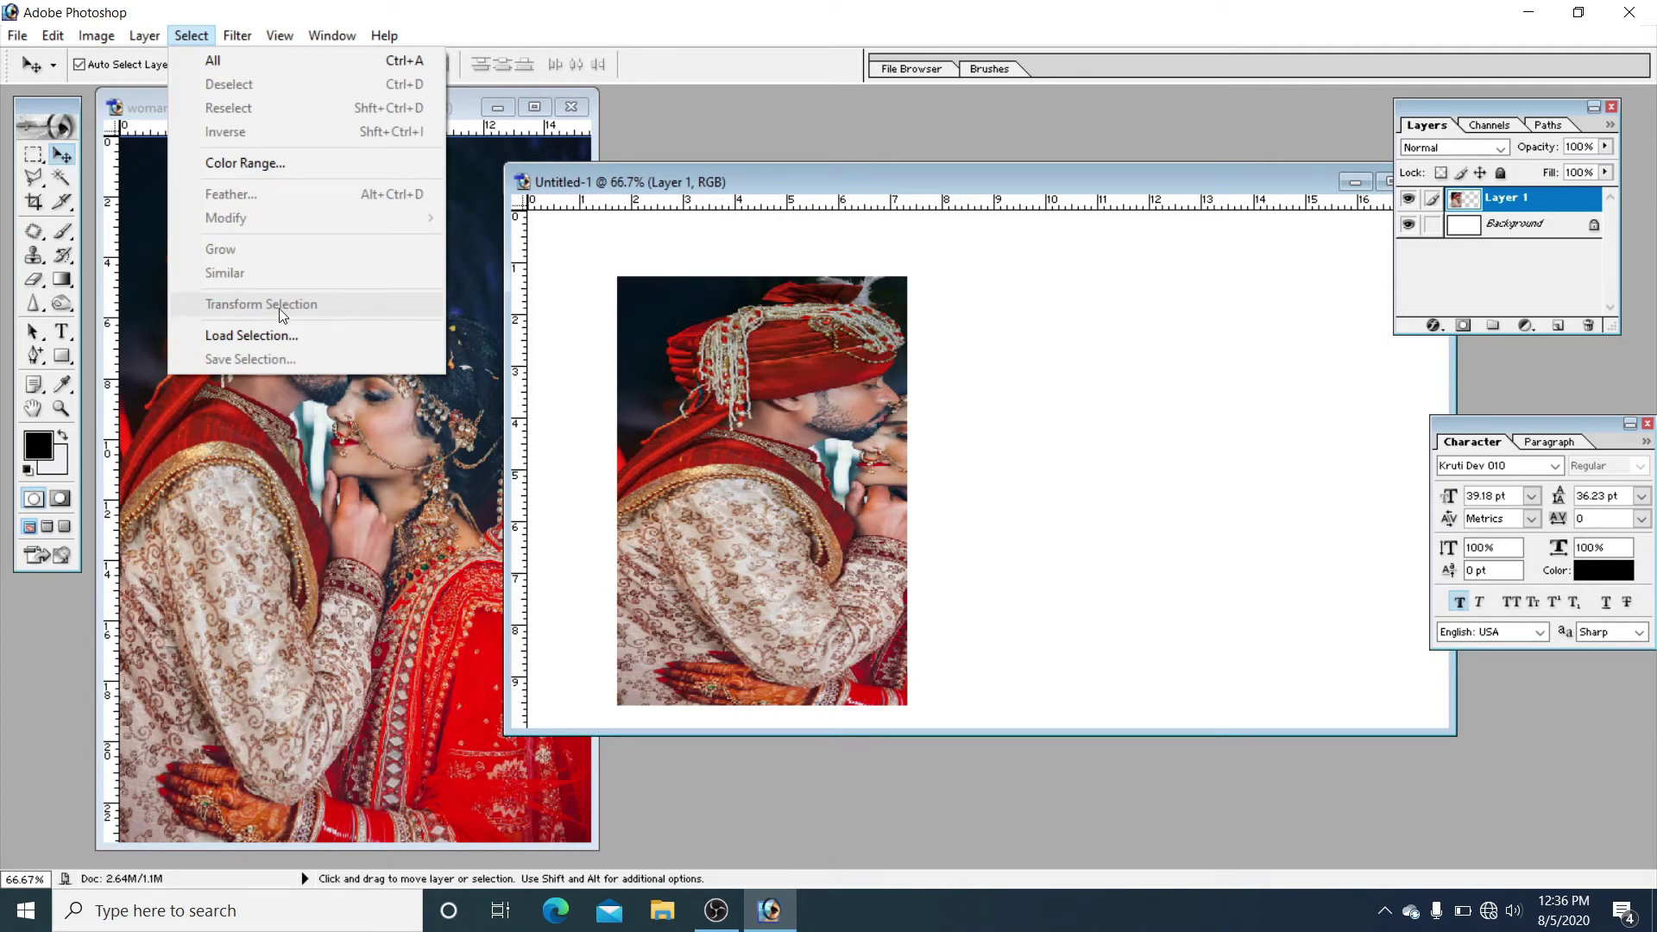
click(992, 393)
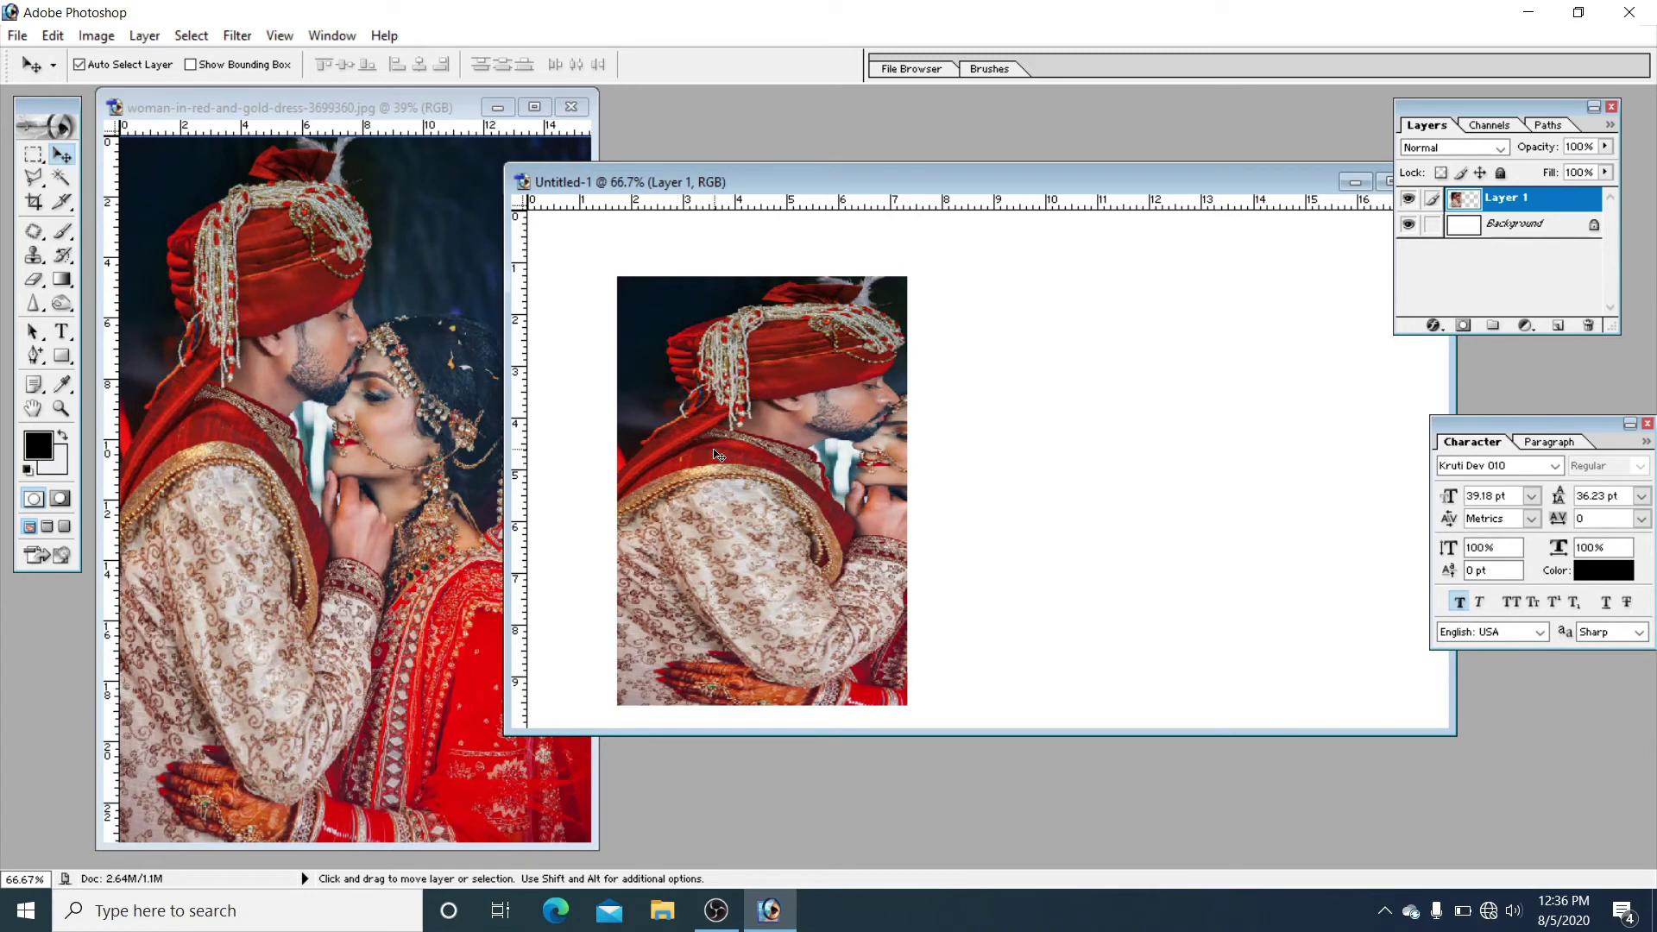
drag(714, 455, 665, 431)
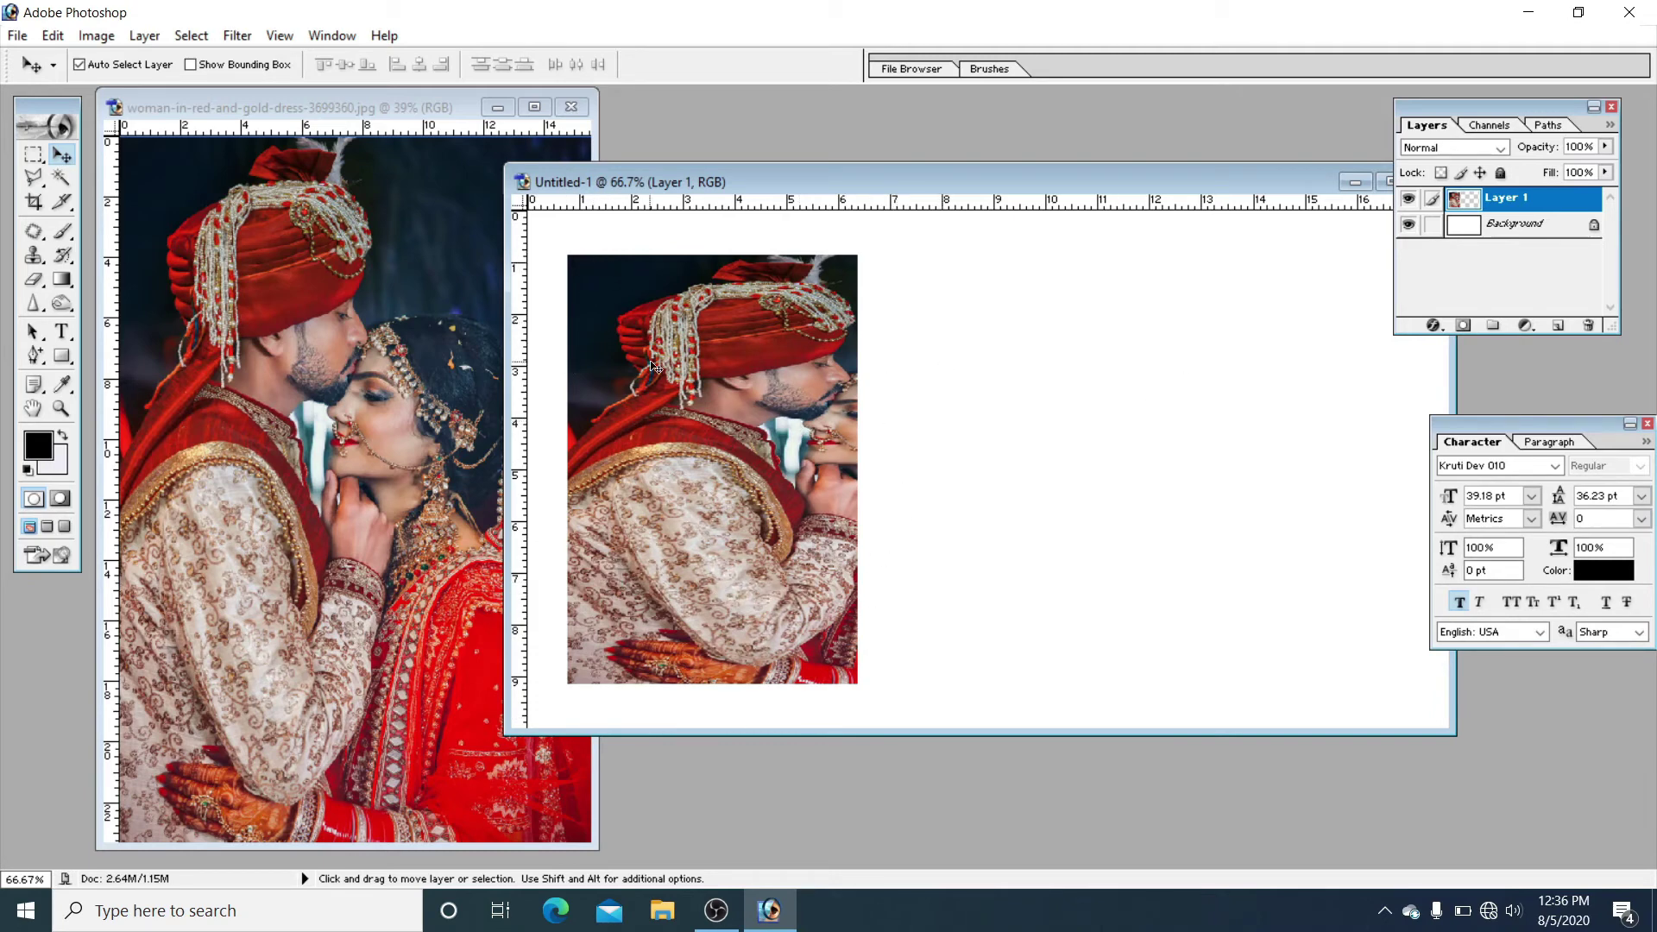
Step: Crop Untitled-1 to the couple image's bounds, leaving a 698K document
click(35, 201)
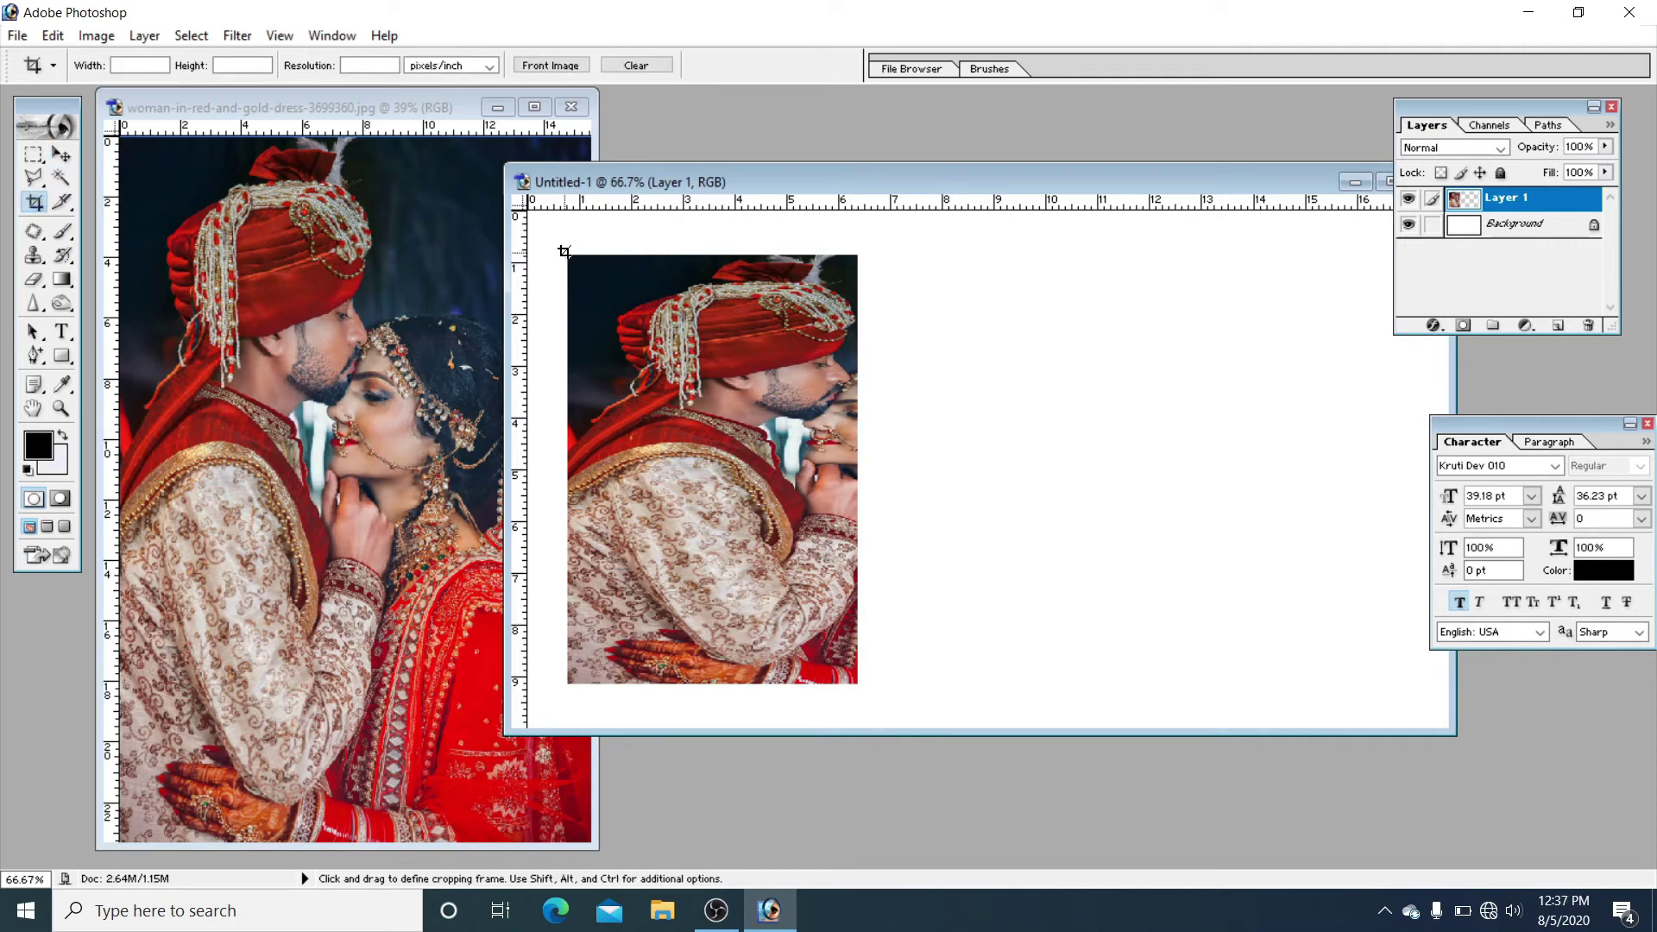
mouse_move(690, 399)
mouse_down()
mouse_move(865, 610)
mouse_move(860, 681)
mouse_up()
drag(853, 675, 853, 678)
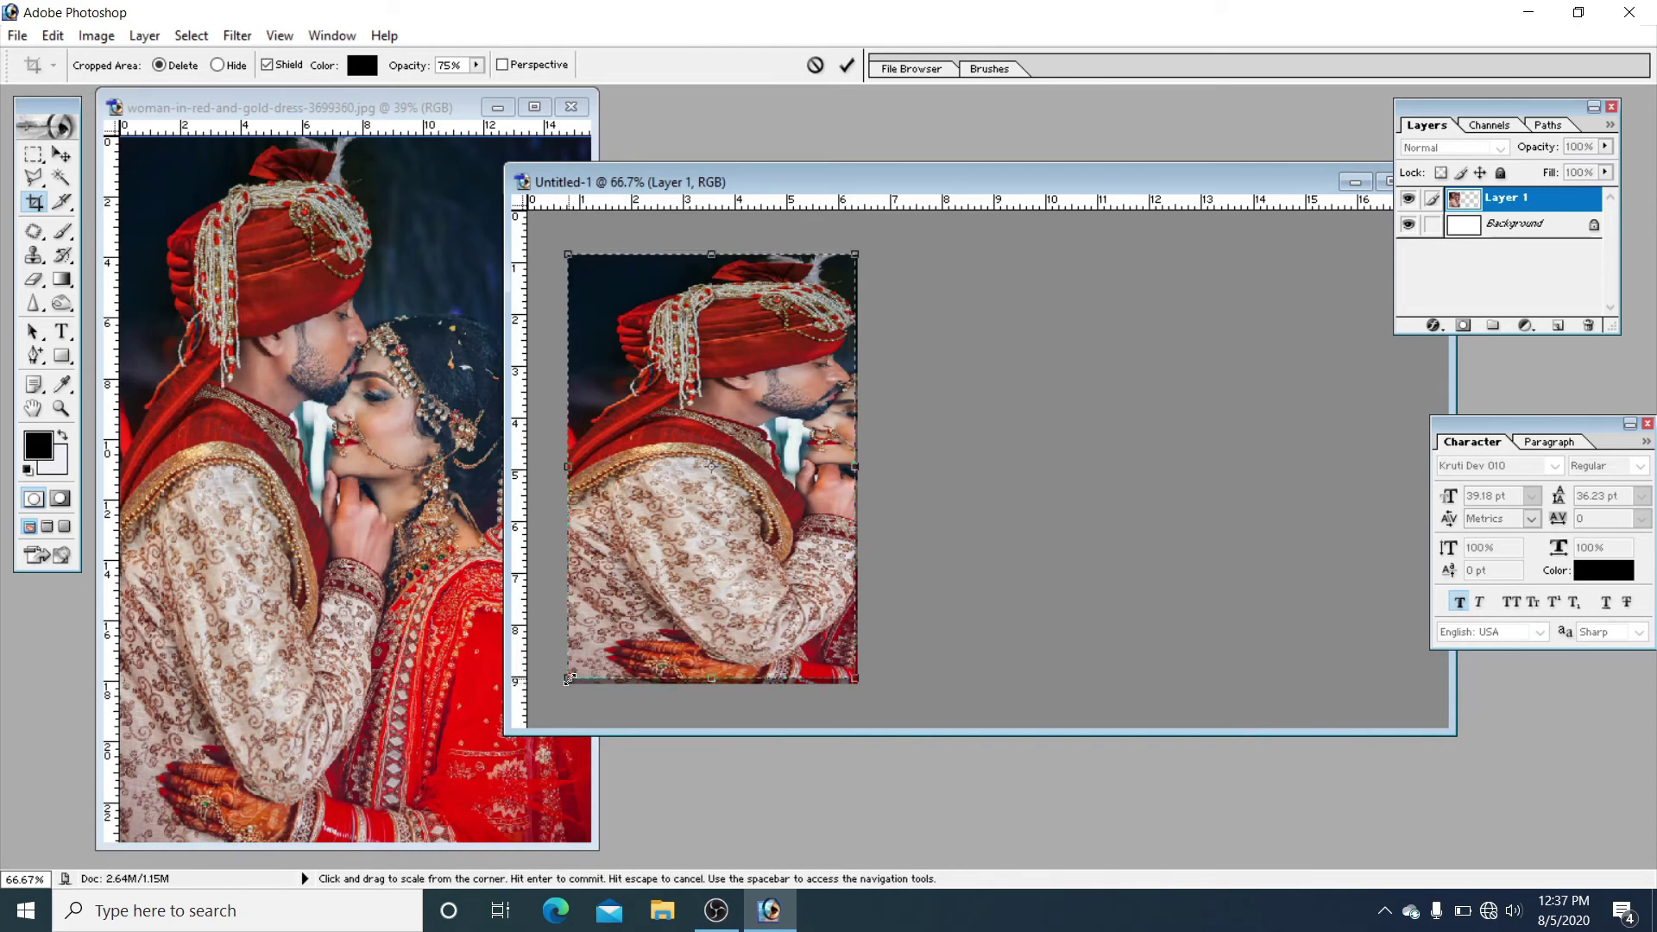
drag(569, 677, 570, 682)
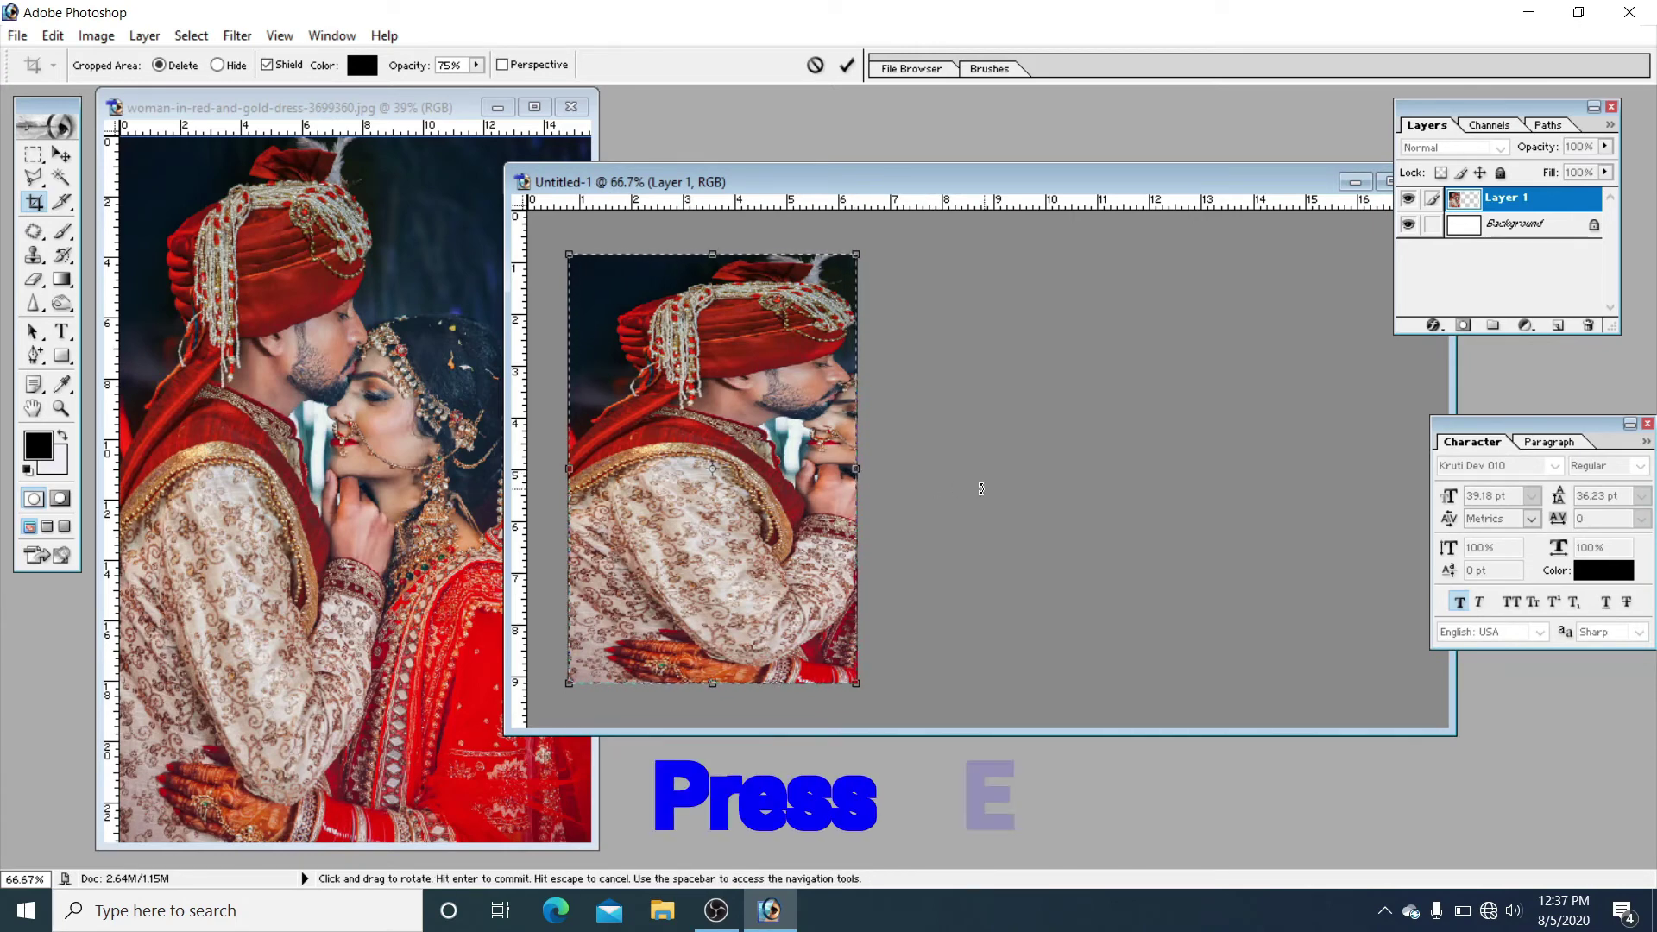
key(Return)
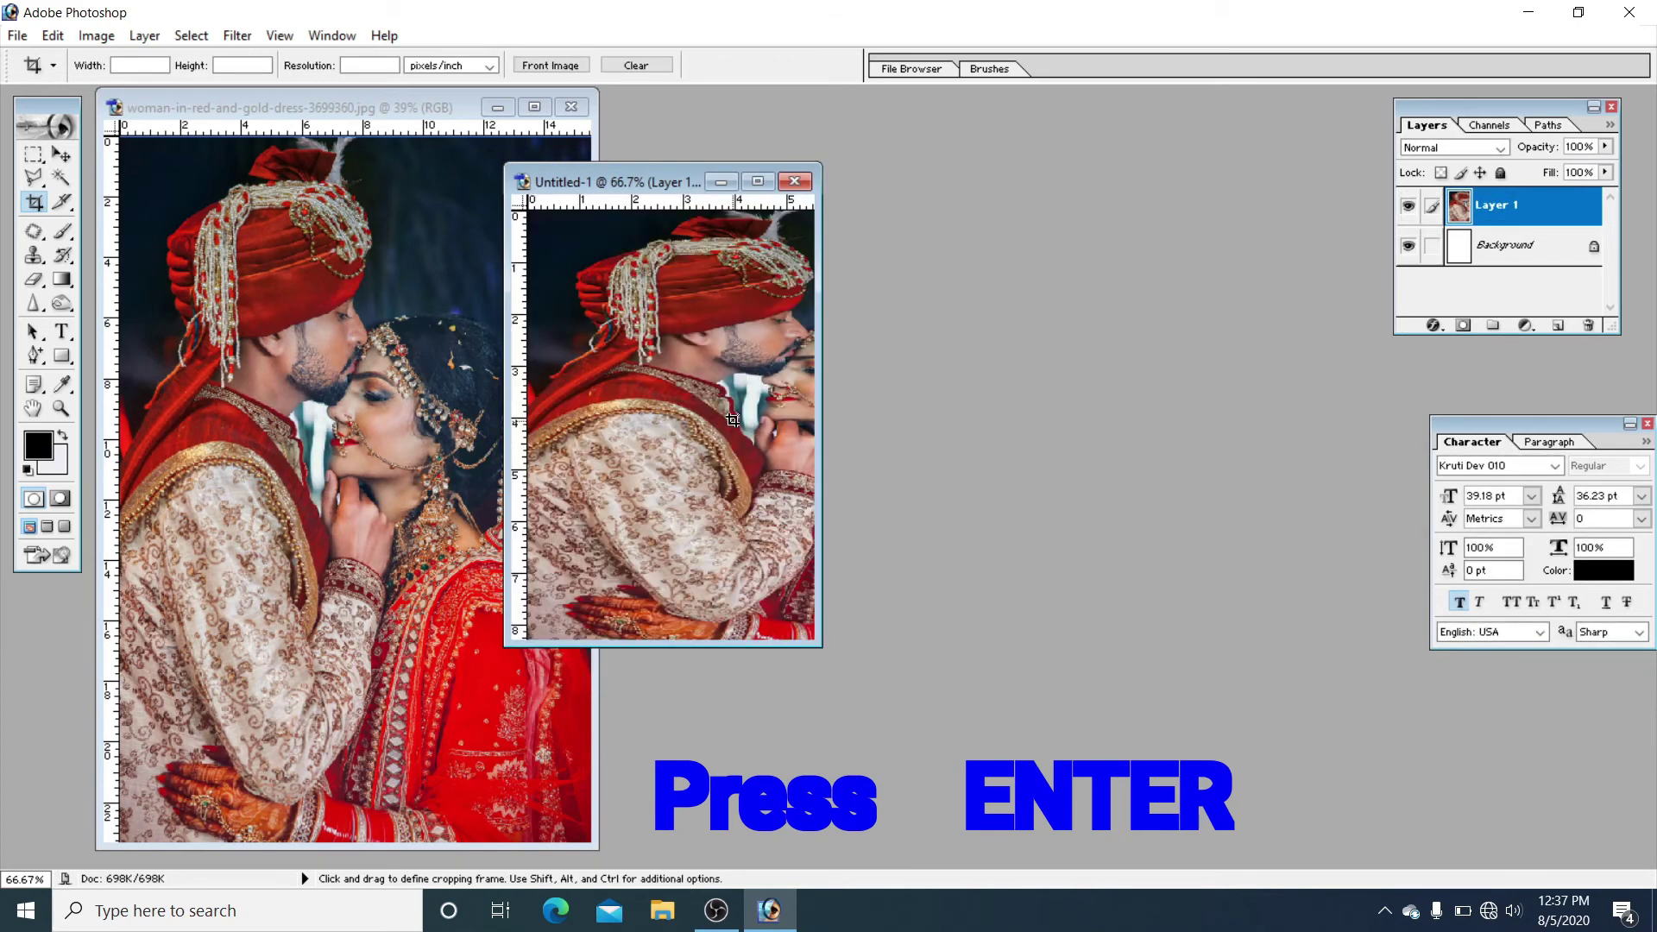
Step: Recrop the portrait with 1 in width and height, keeping the red turban and faces
key(ctrl+0)
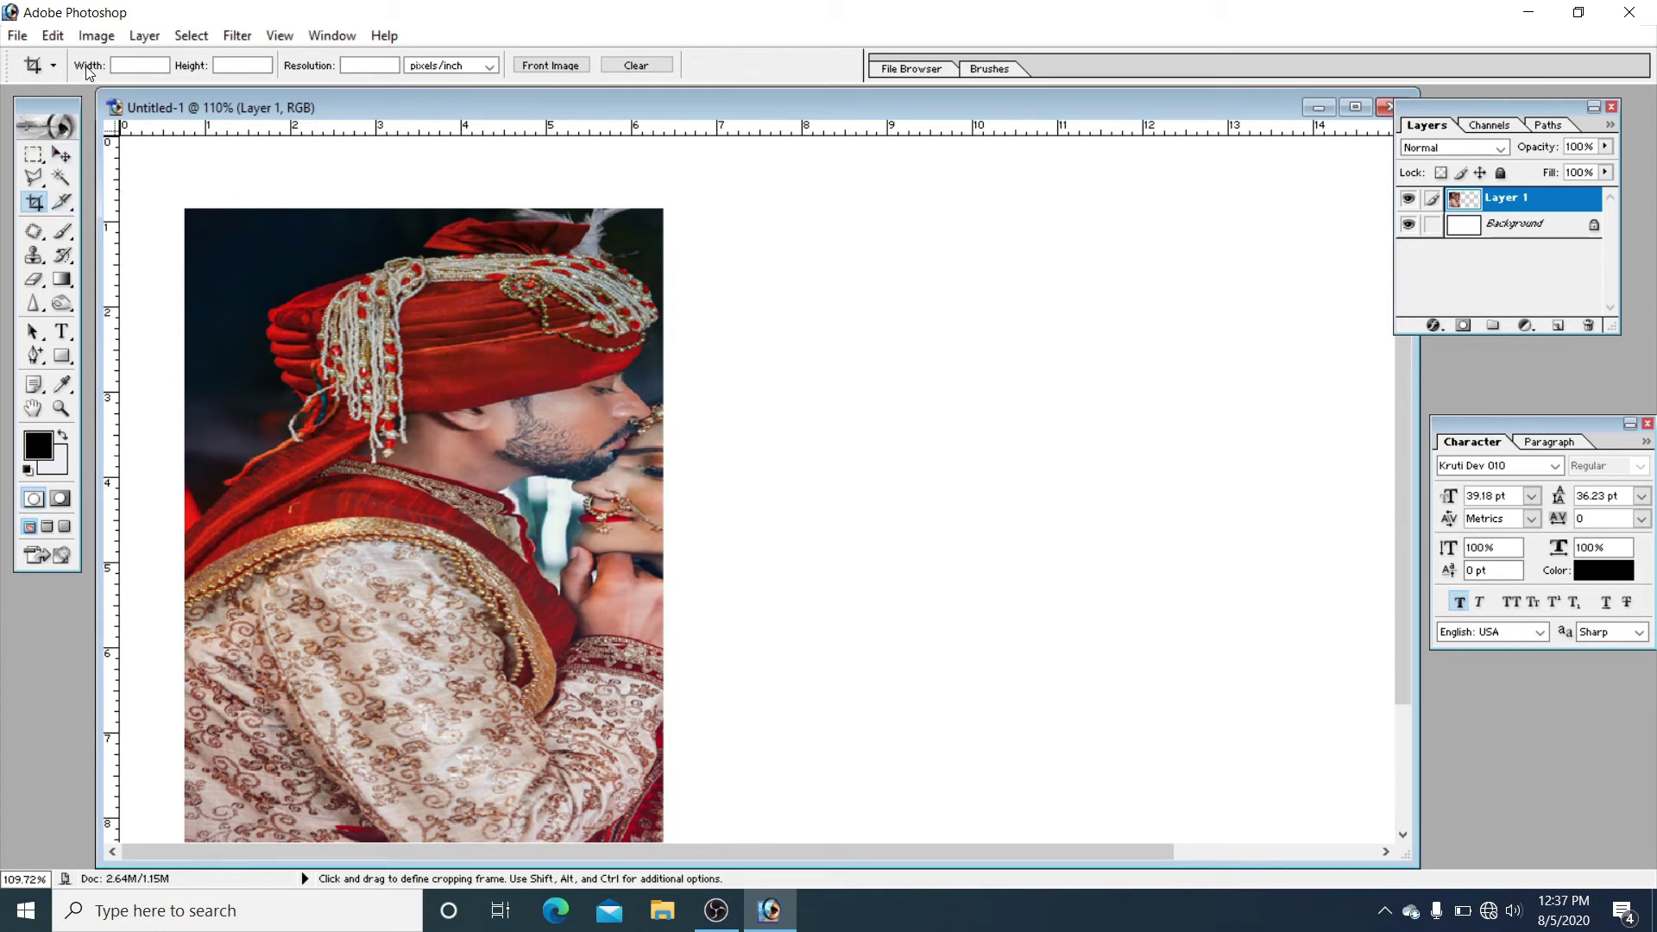
click(131, 64)
text(1)
click(230, 66)
mouse_move(186, 211)
mouse_down()
mouse_move(671, 728)
mouse_move(572, 586)
mouse_move(631, 635)
mouse_up()
mouse_move(664, 668)
mouse_down()
mouse_move(674, 687)
mouse_move(863, 658)
mouse_move(893, 686)
mouse_up()
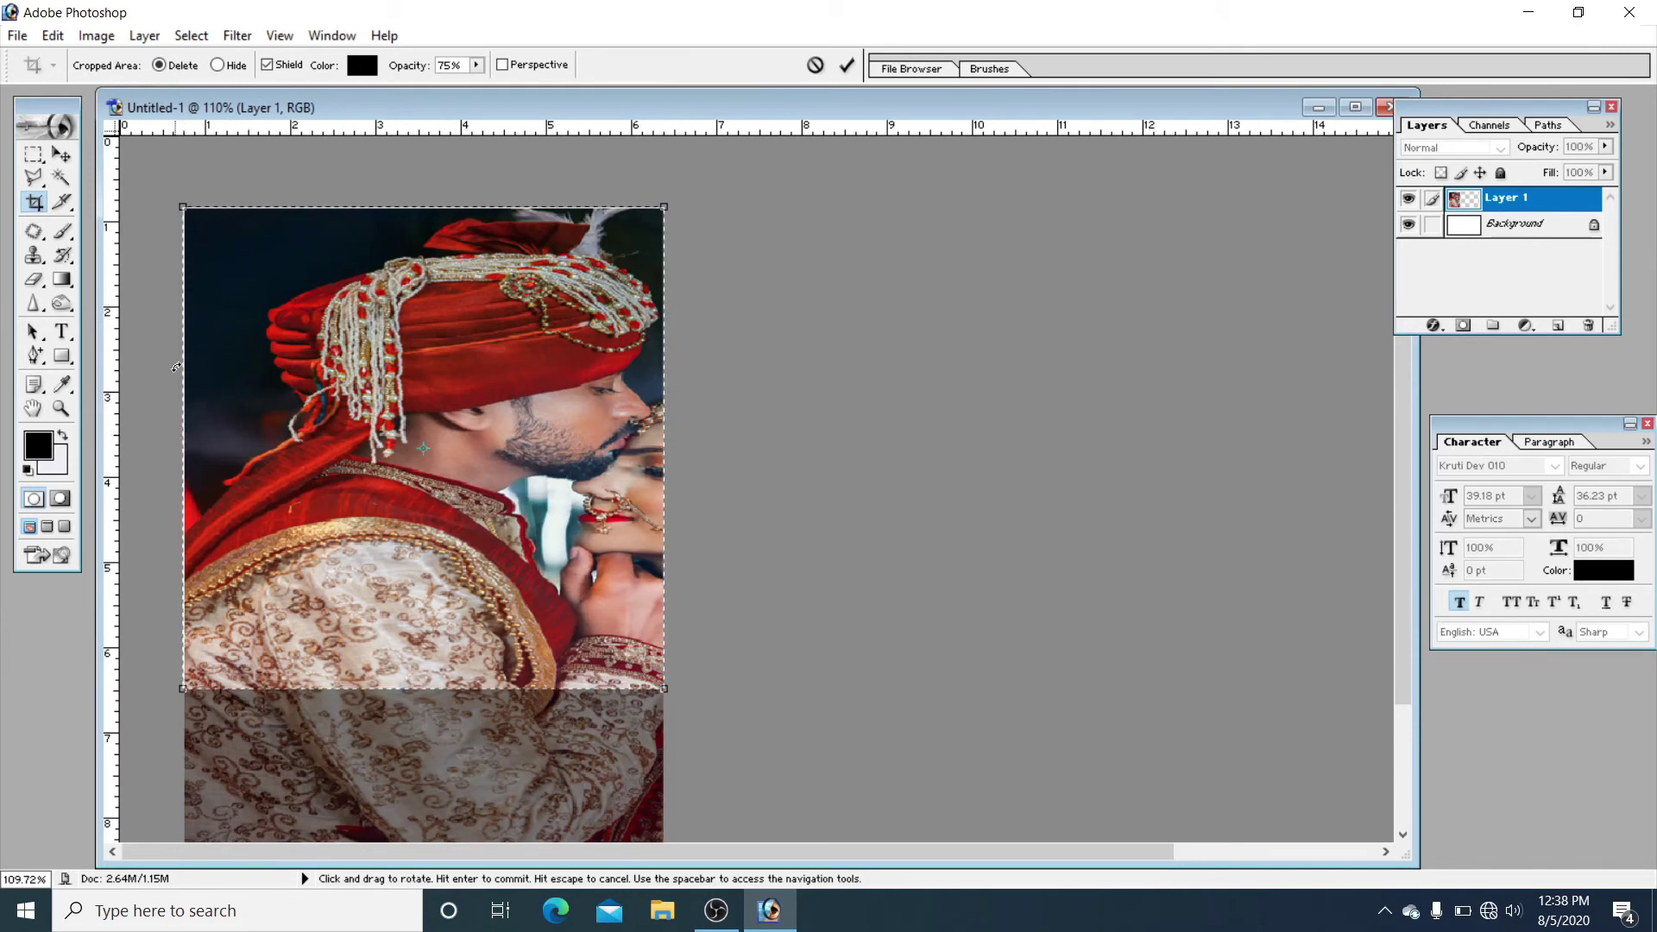
mouse_move(183, 208)
mouse_down()
mouse_move(215, 240)
mouse_move(149, 239)
mouse_up()
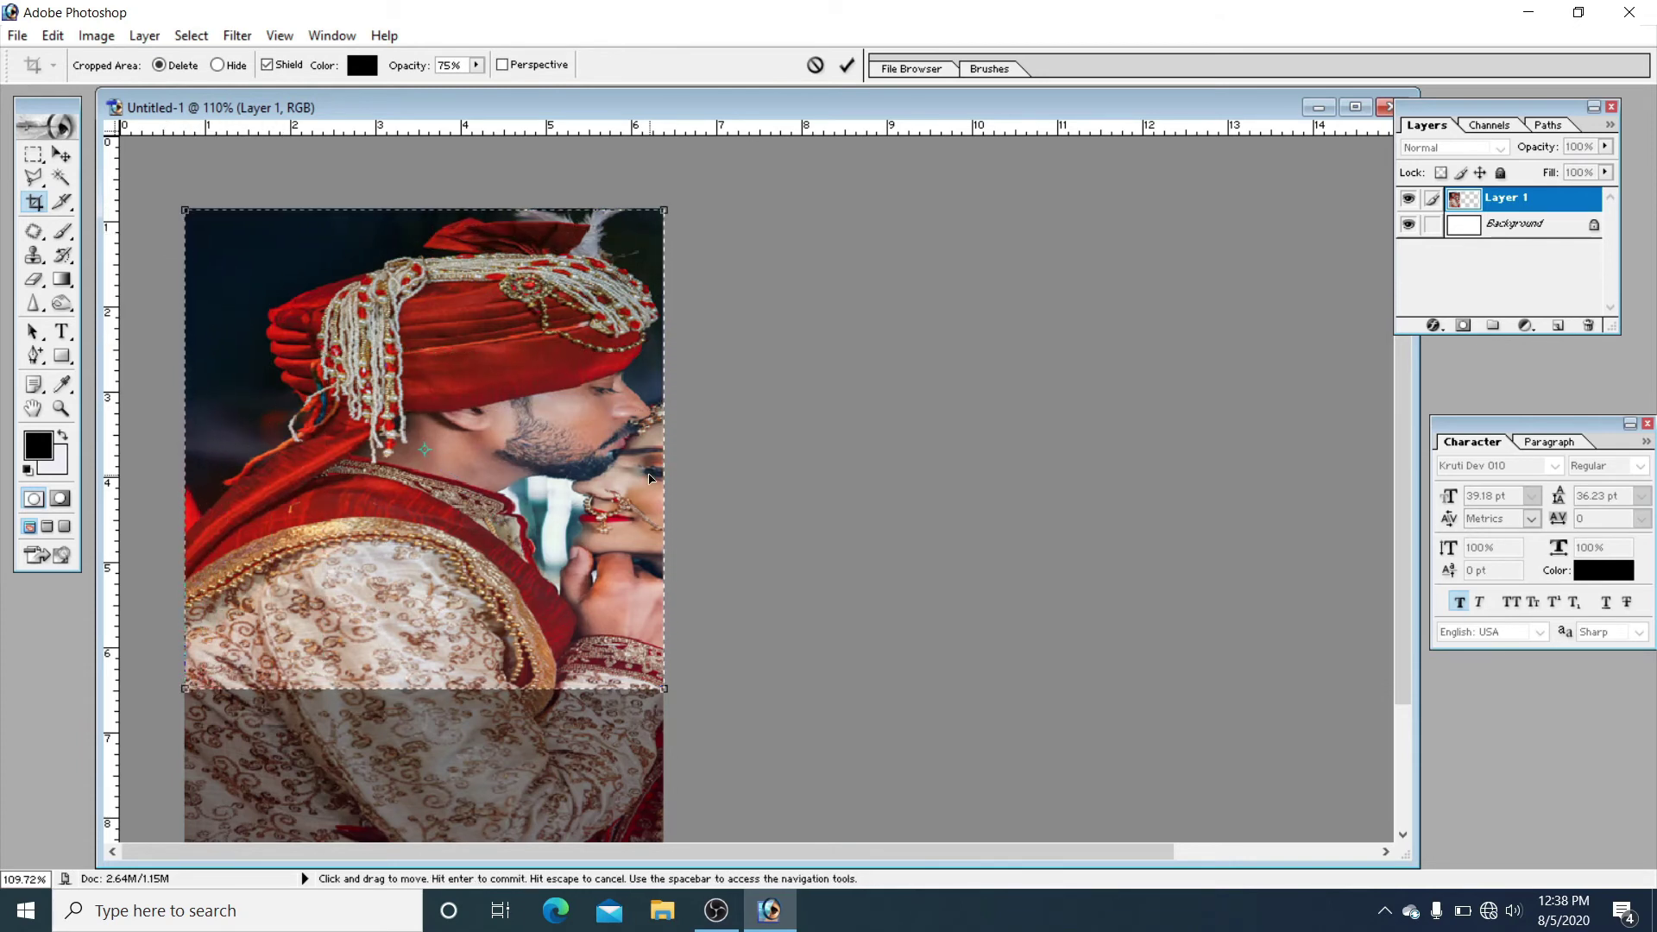
key(Return)
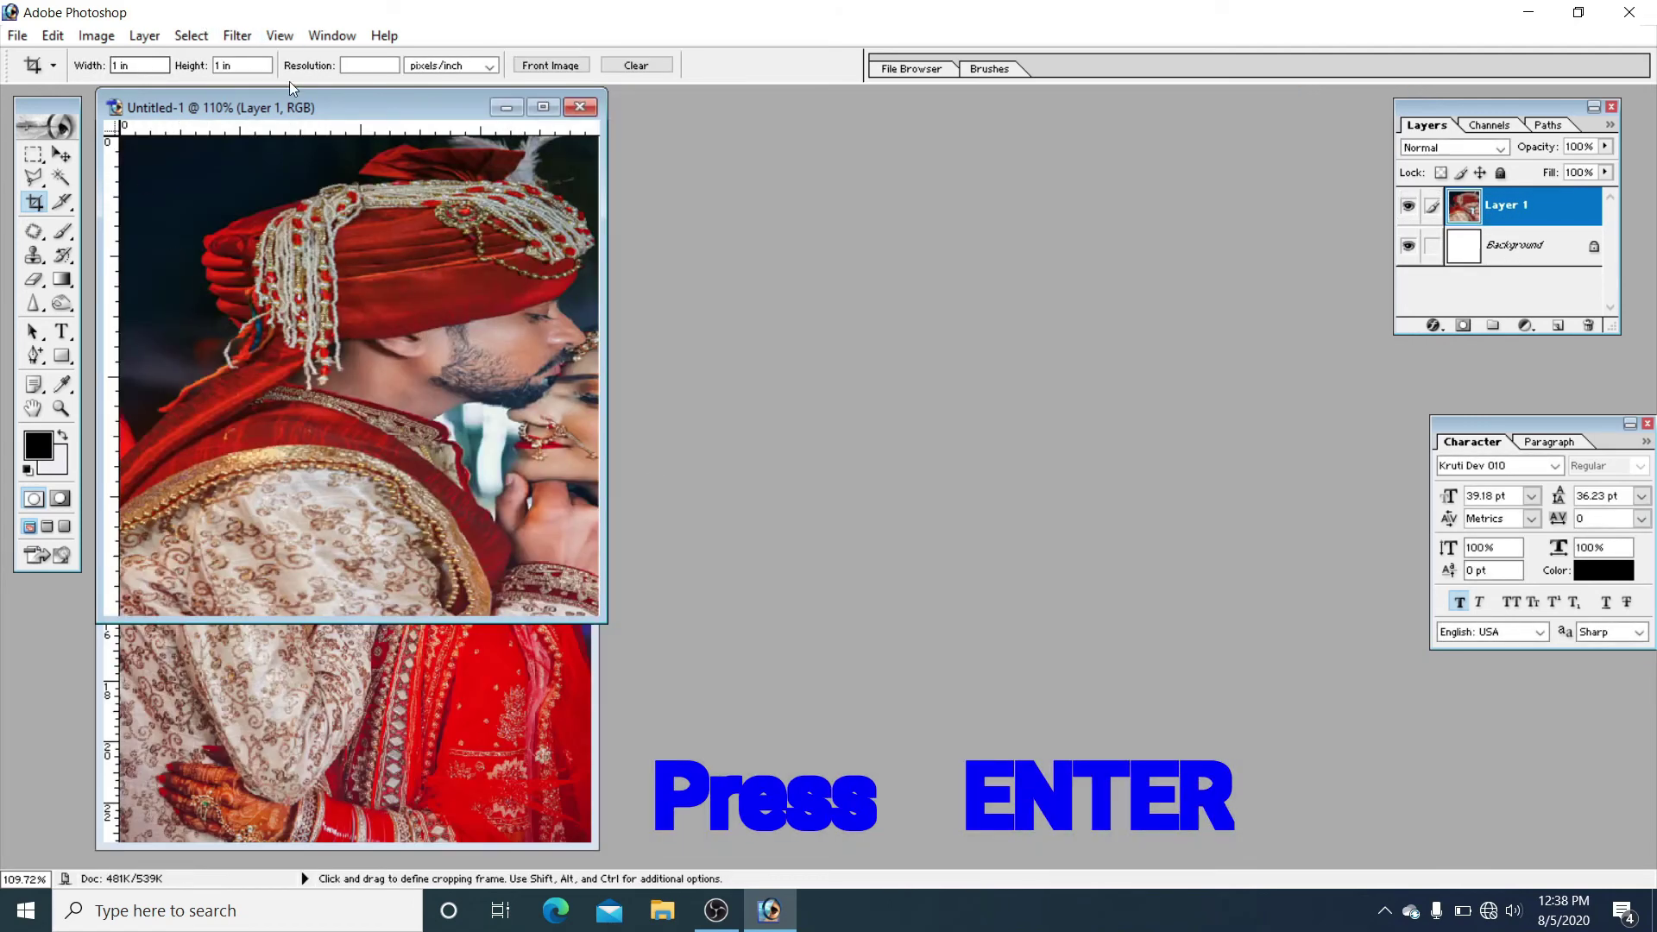
Step: Close the Untitled-1 portrait, declining to save changes
drag(311, 115, 868, 226)
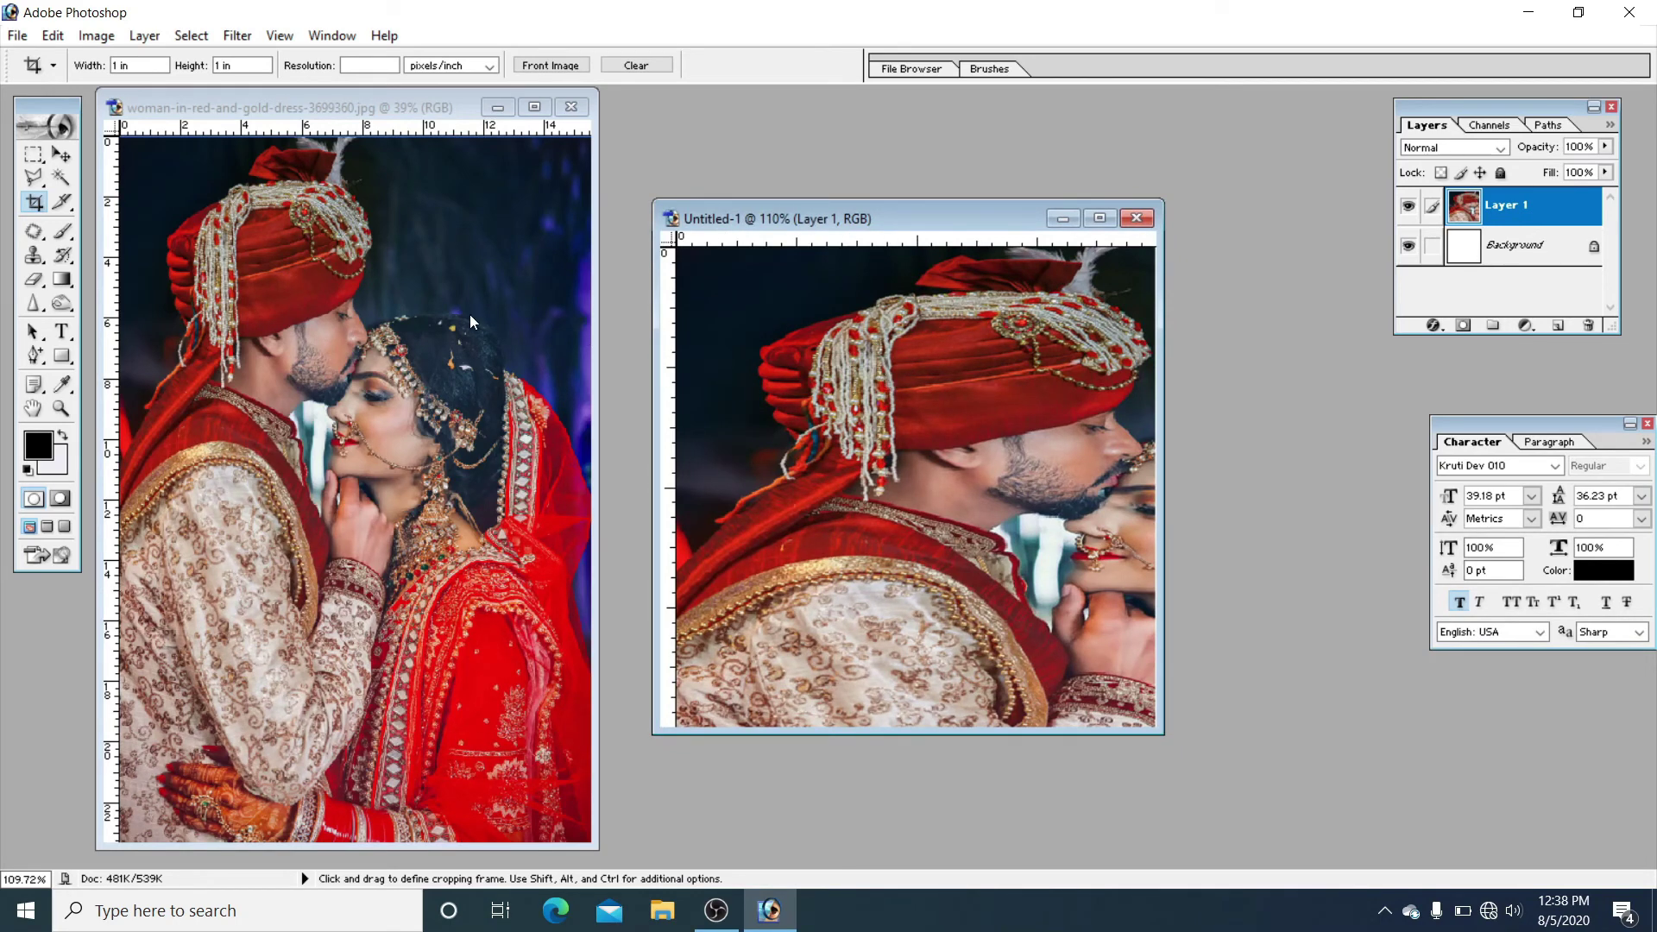
key(ctrl+w)
click(841, 349)
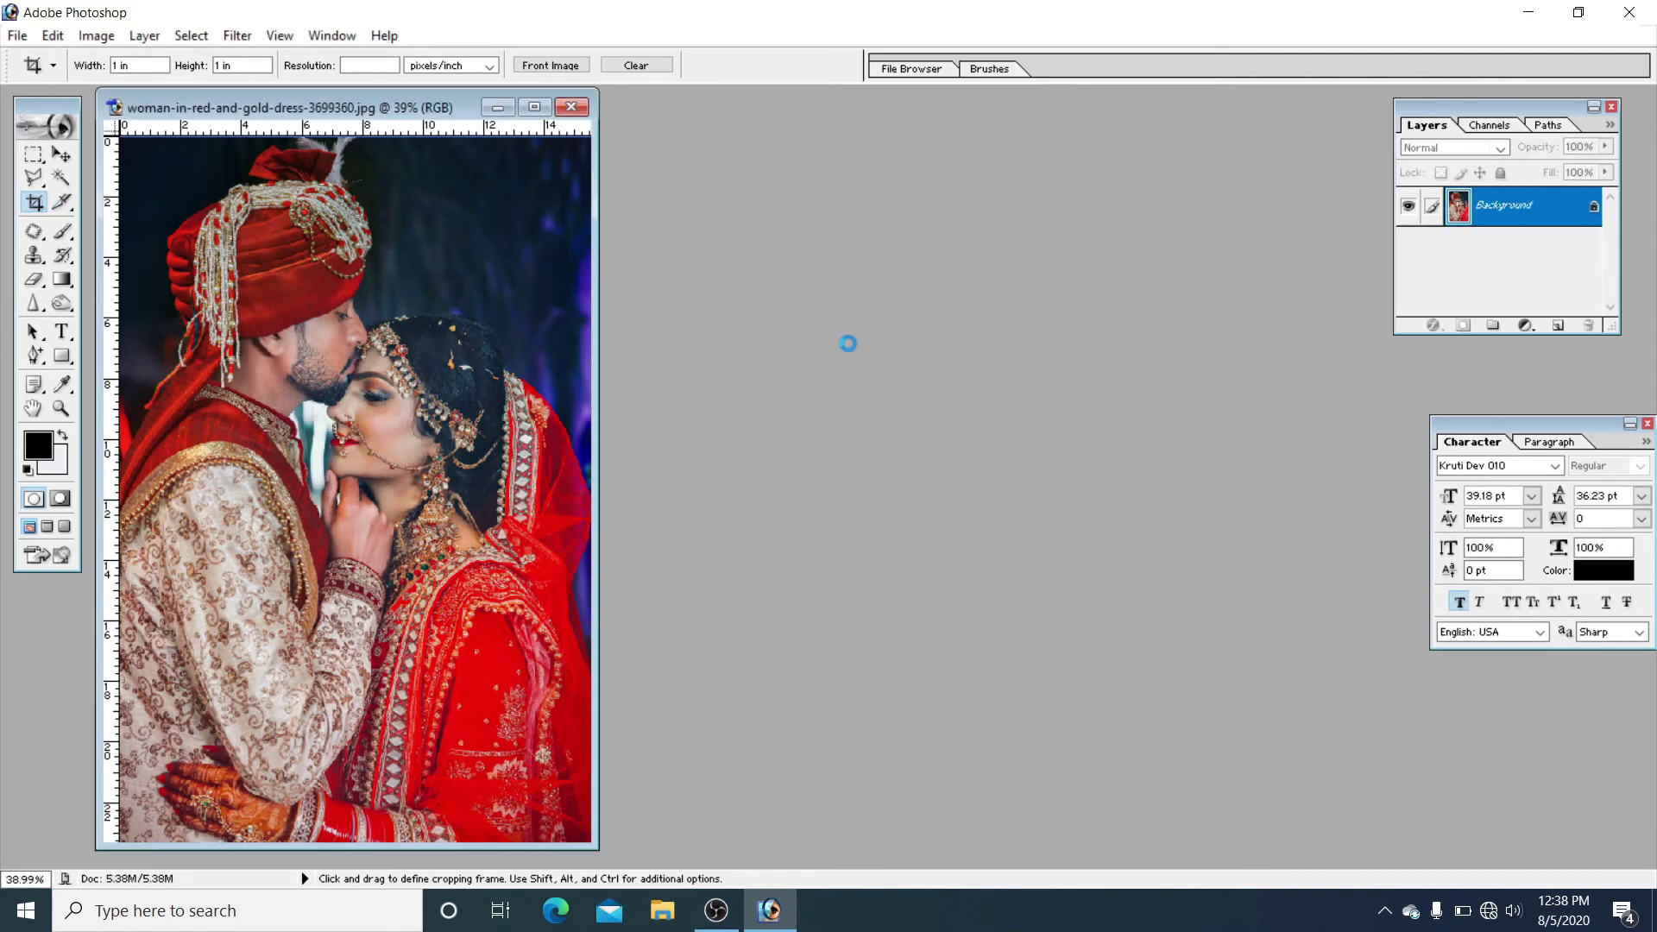
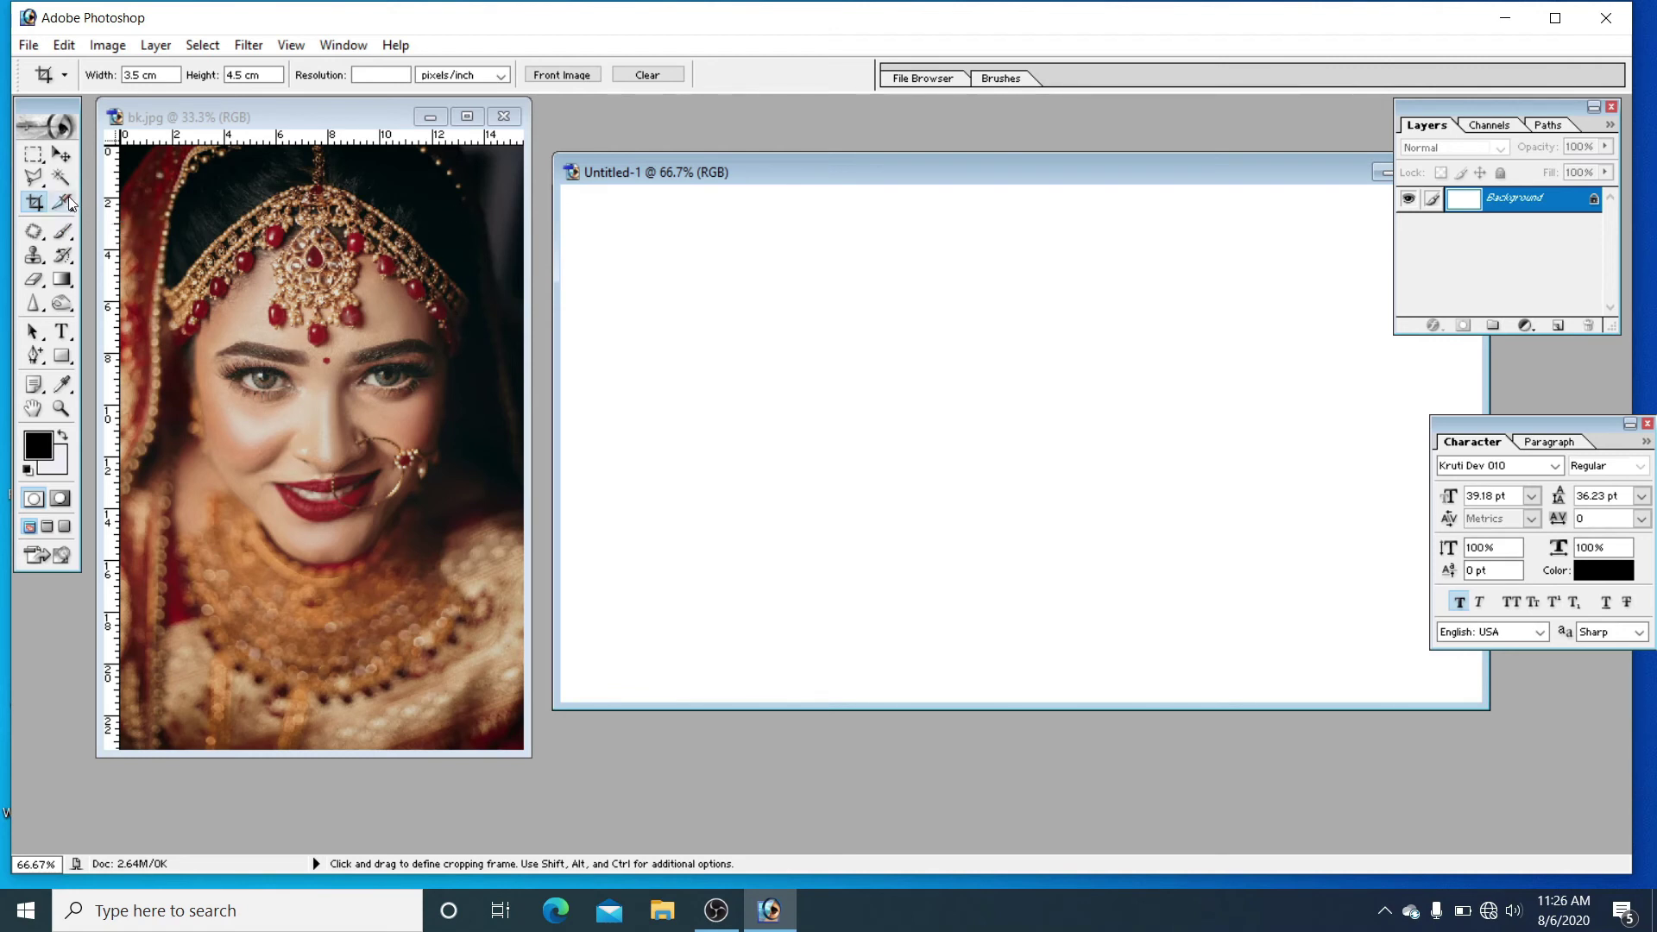
Step: Close bk.jpg and the blank Untitled-1, then open the wedding photo copy from the Desktop
click(505, 115)
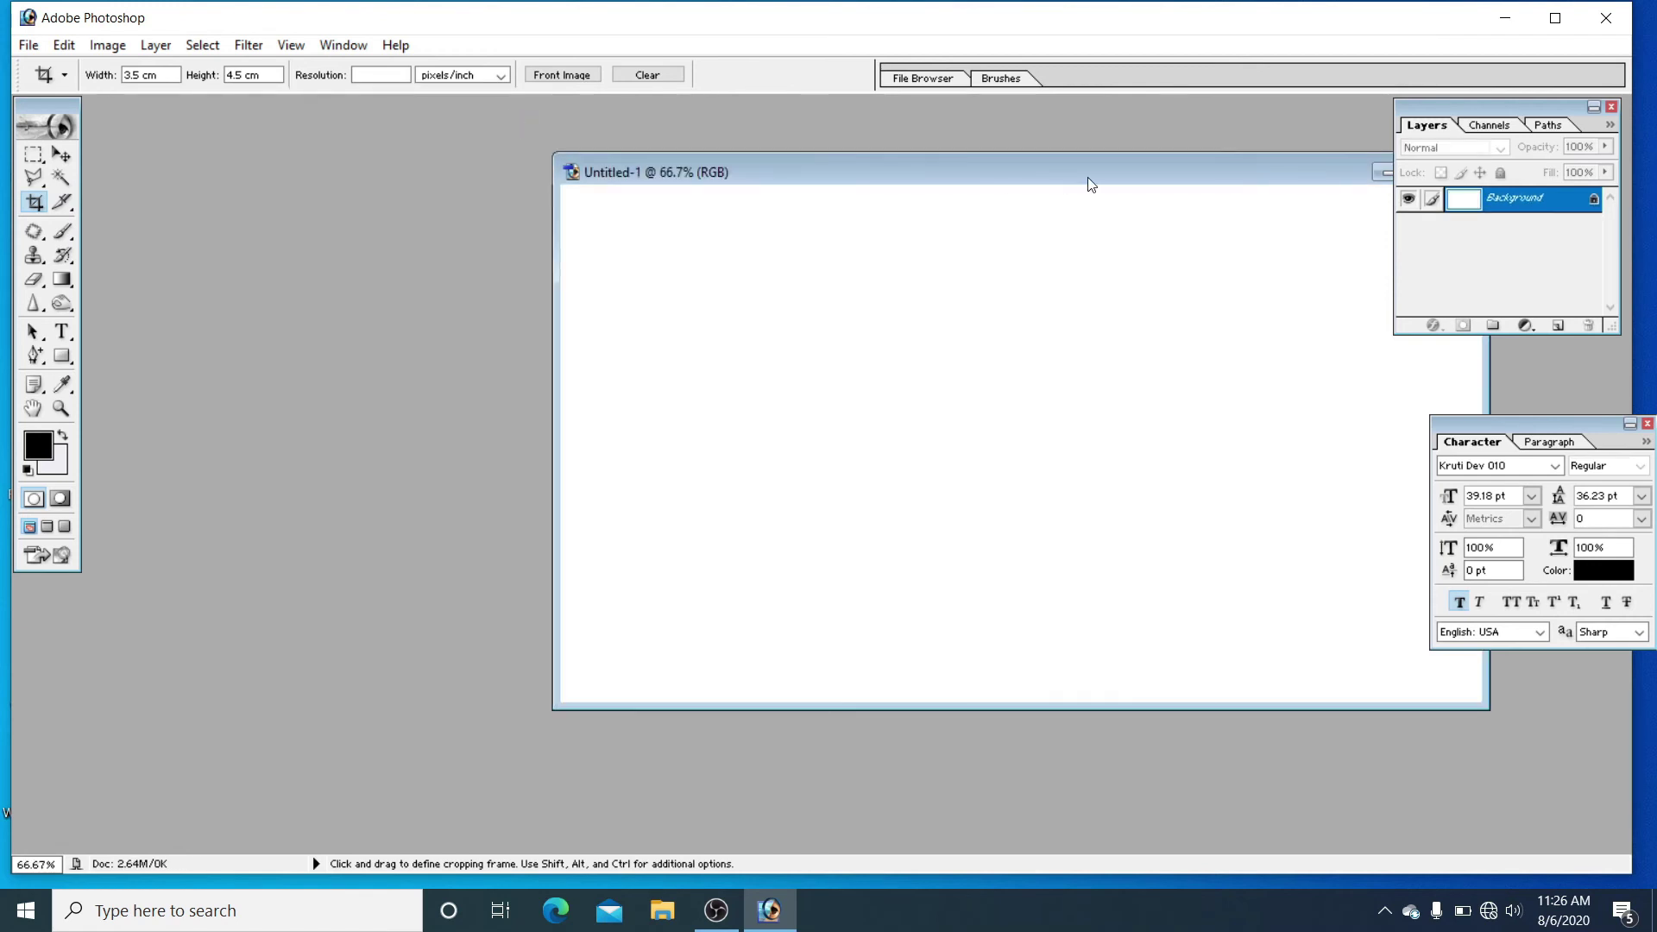
drag(1110, 170, 956, 211)
click(1300, 212)
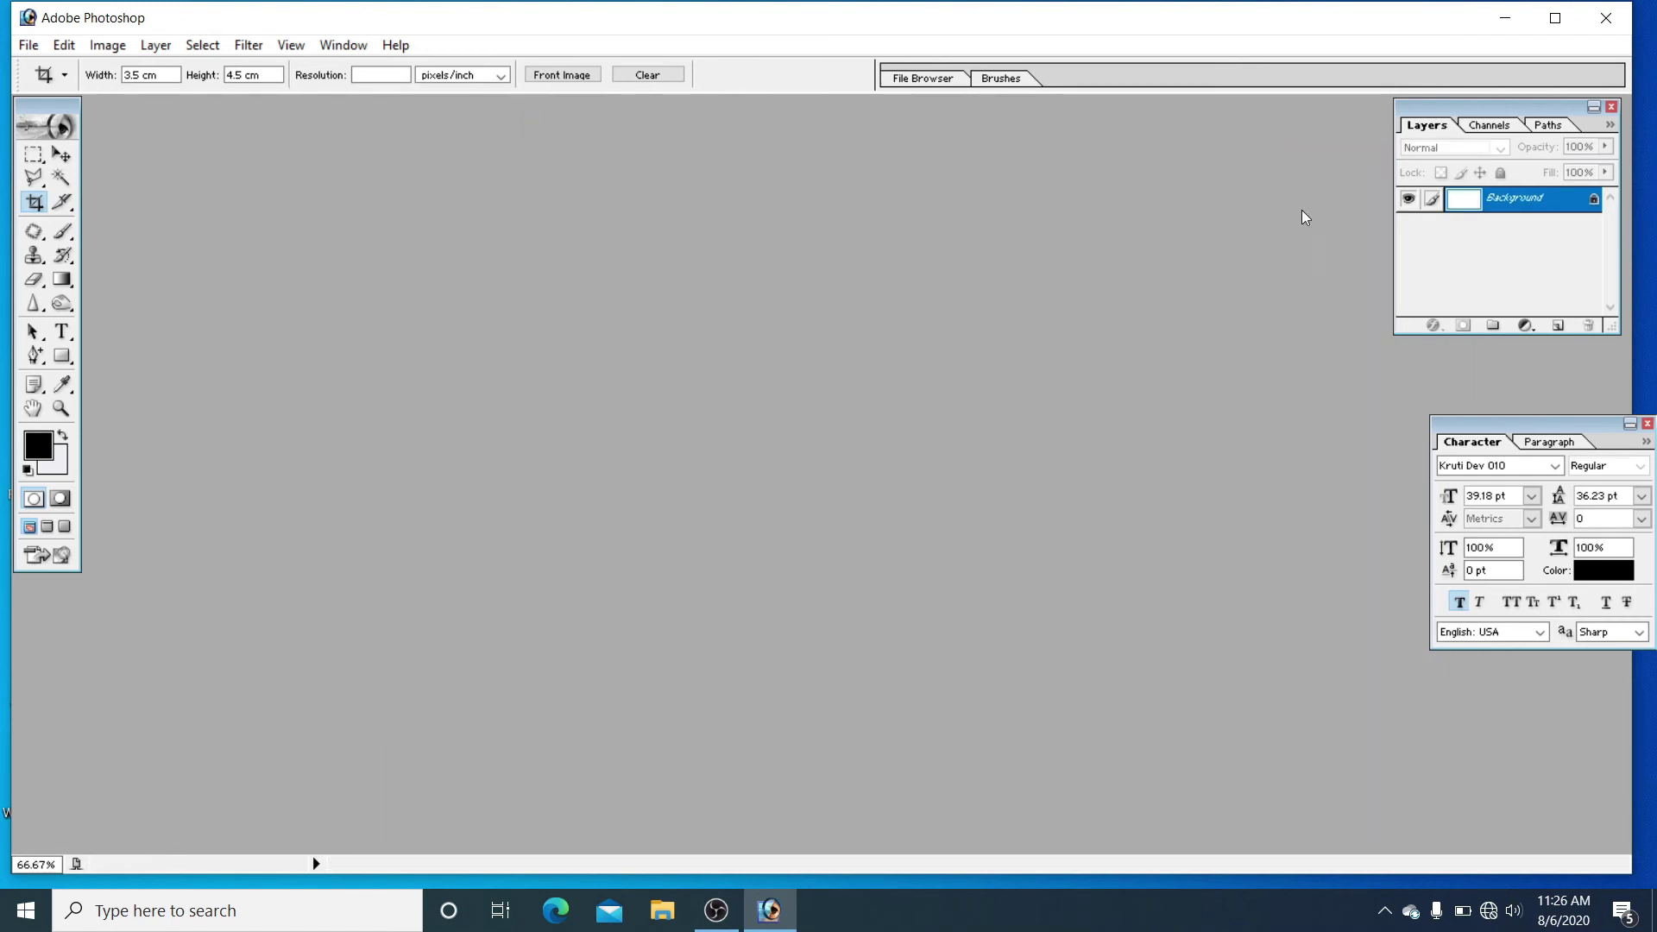
double_click(457, 288)
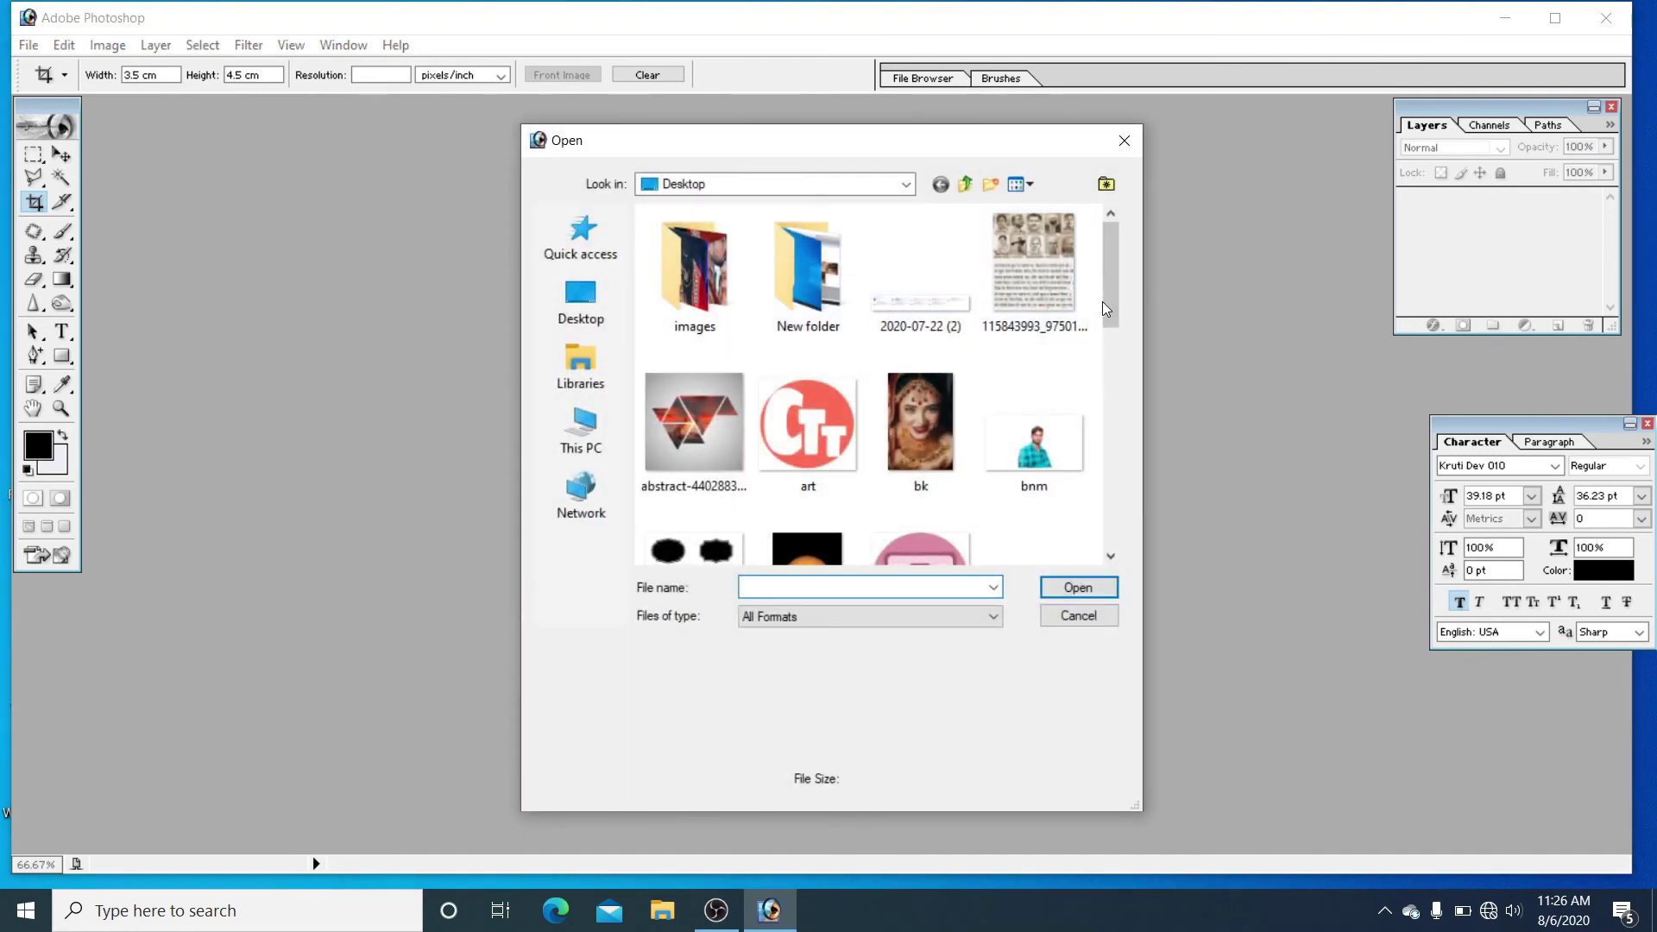
drag(1107, 304, 1141, 492)
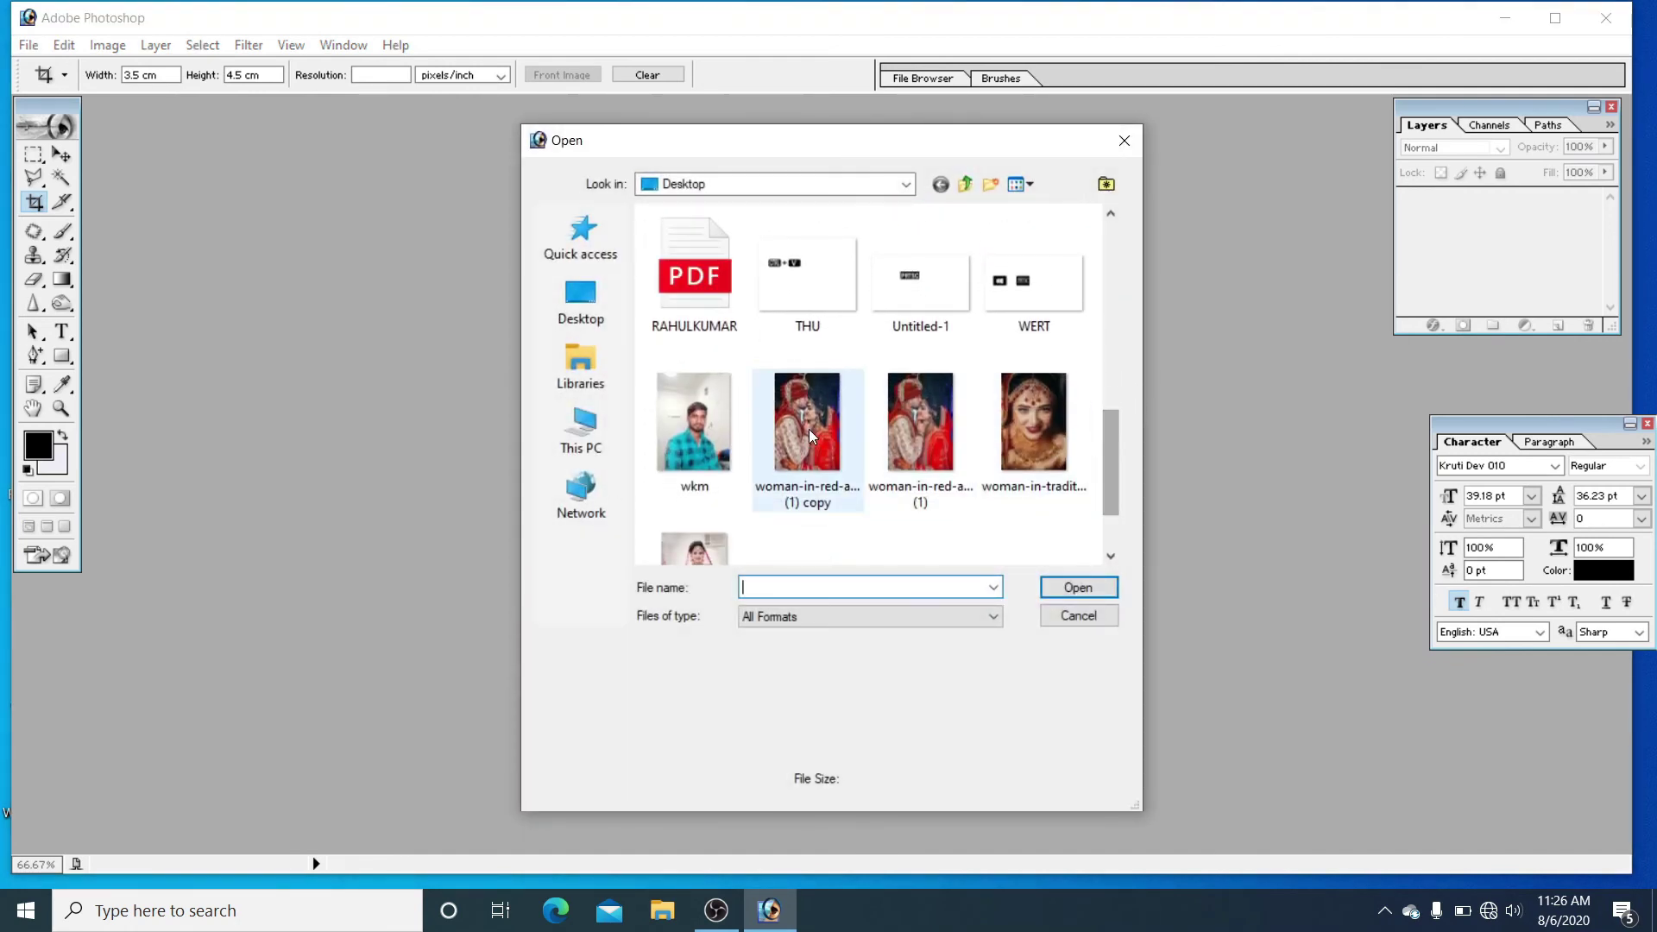
double_click(809, 428)
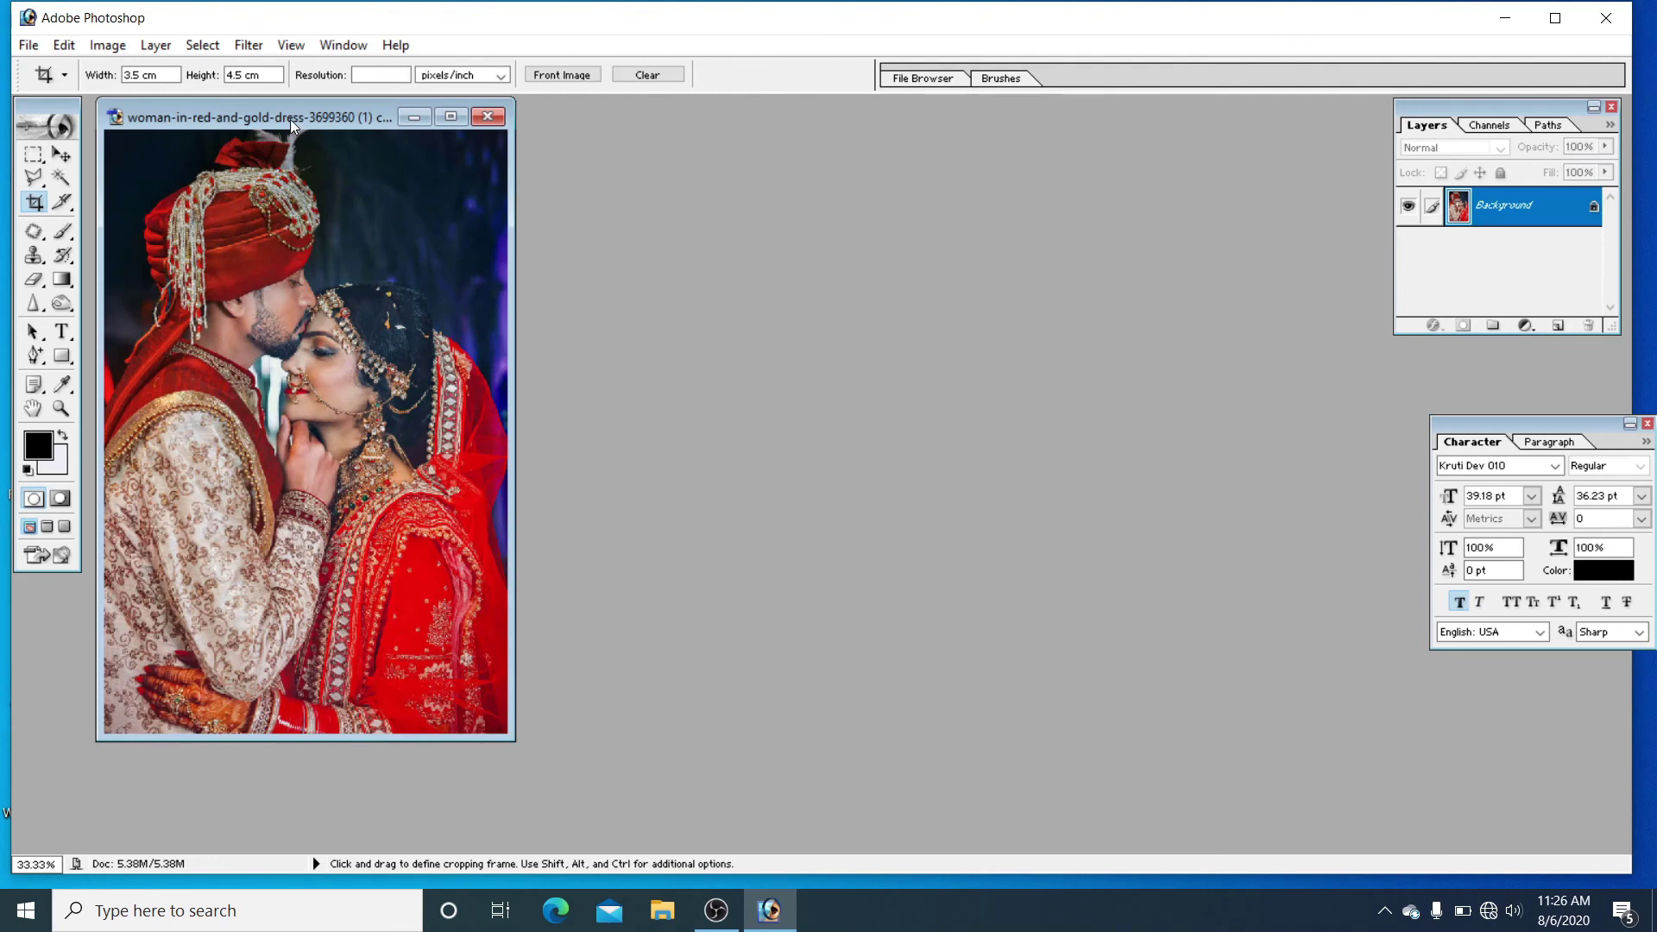
Step: Duplicate the wedding photo, close the original, and confirm its Image Size unchanged
right_click(290, 119)
click(390, 138)
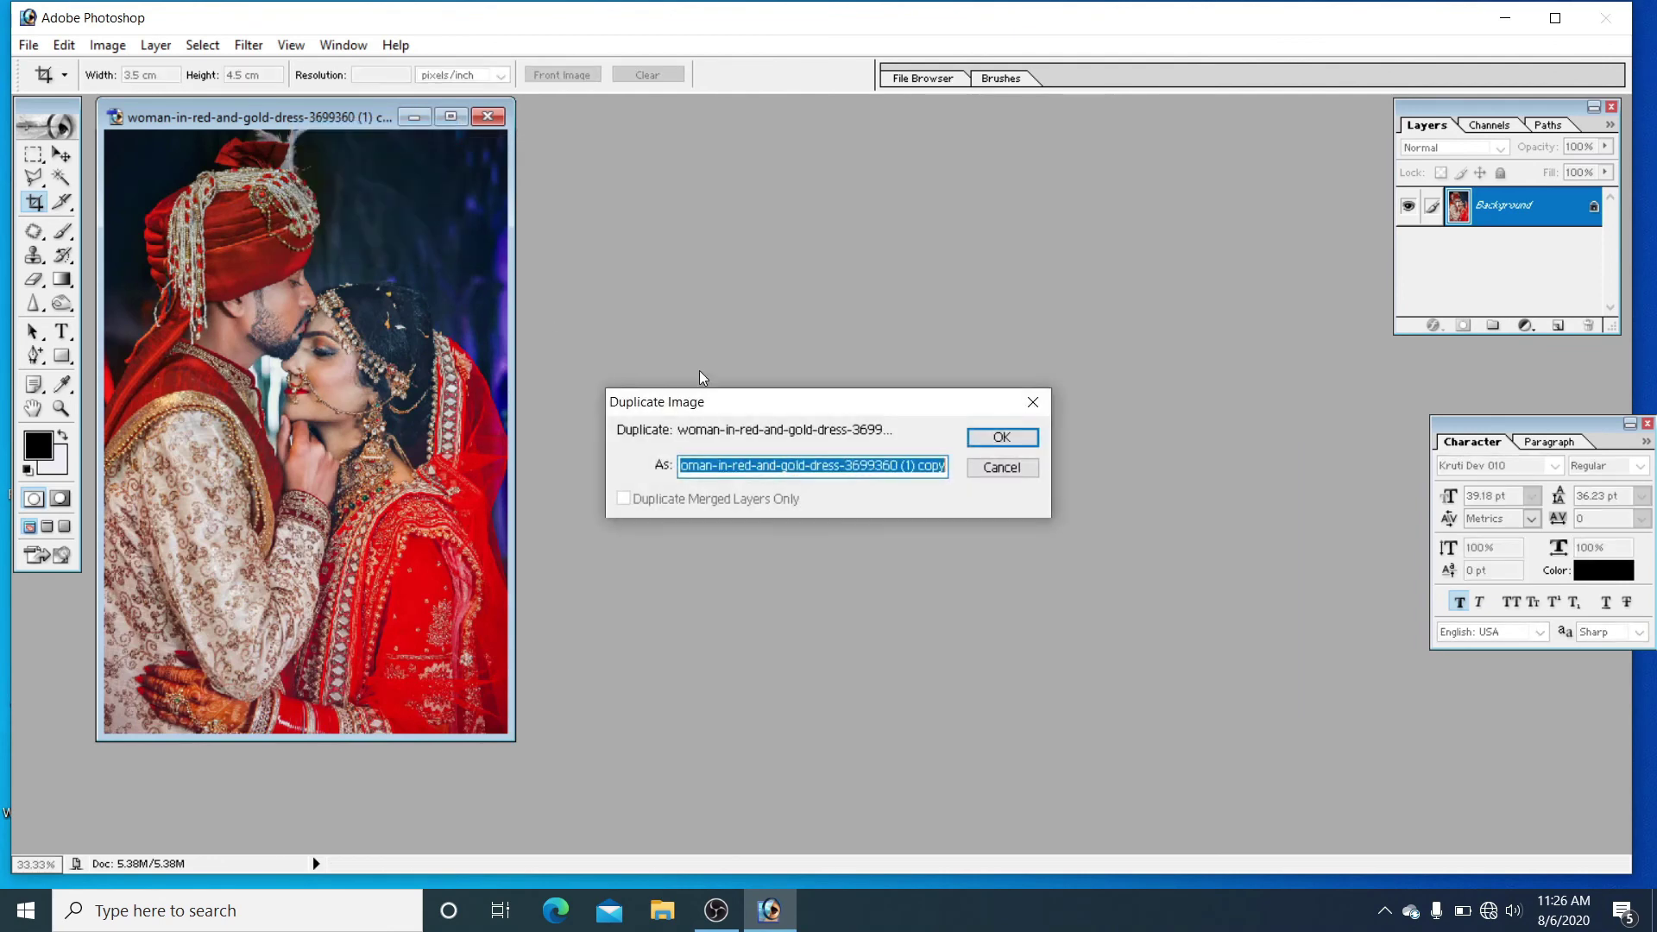
click(1001, 437)
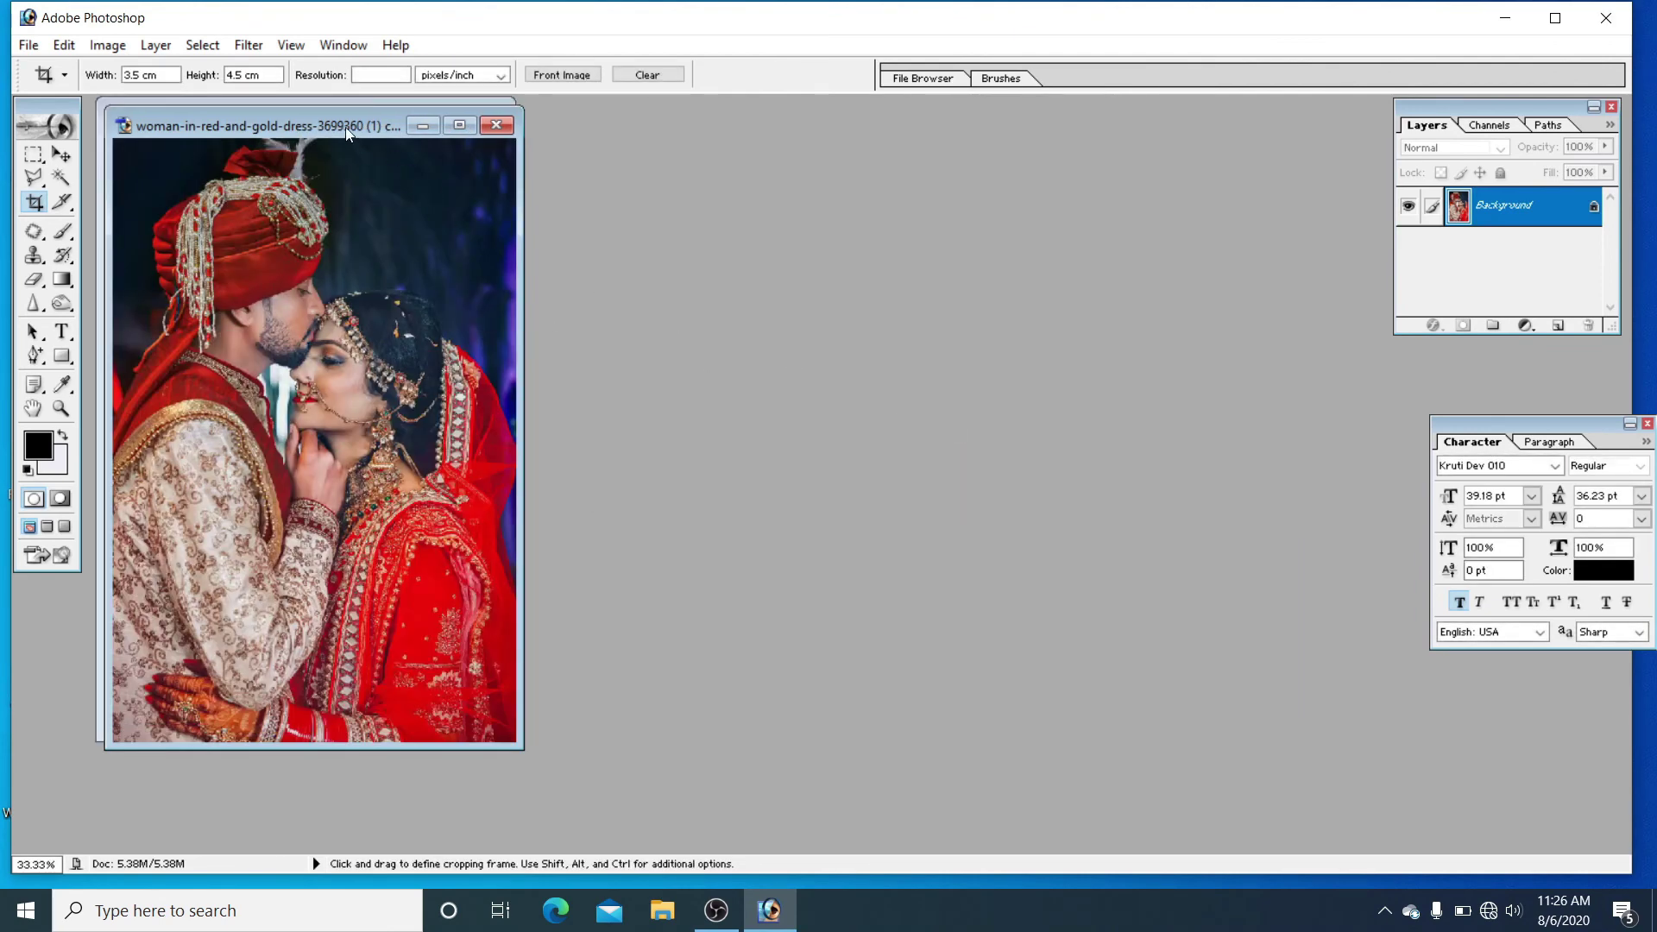
drag(345, 127, 702, 216)
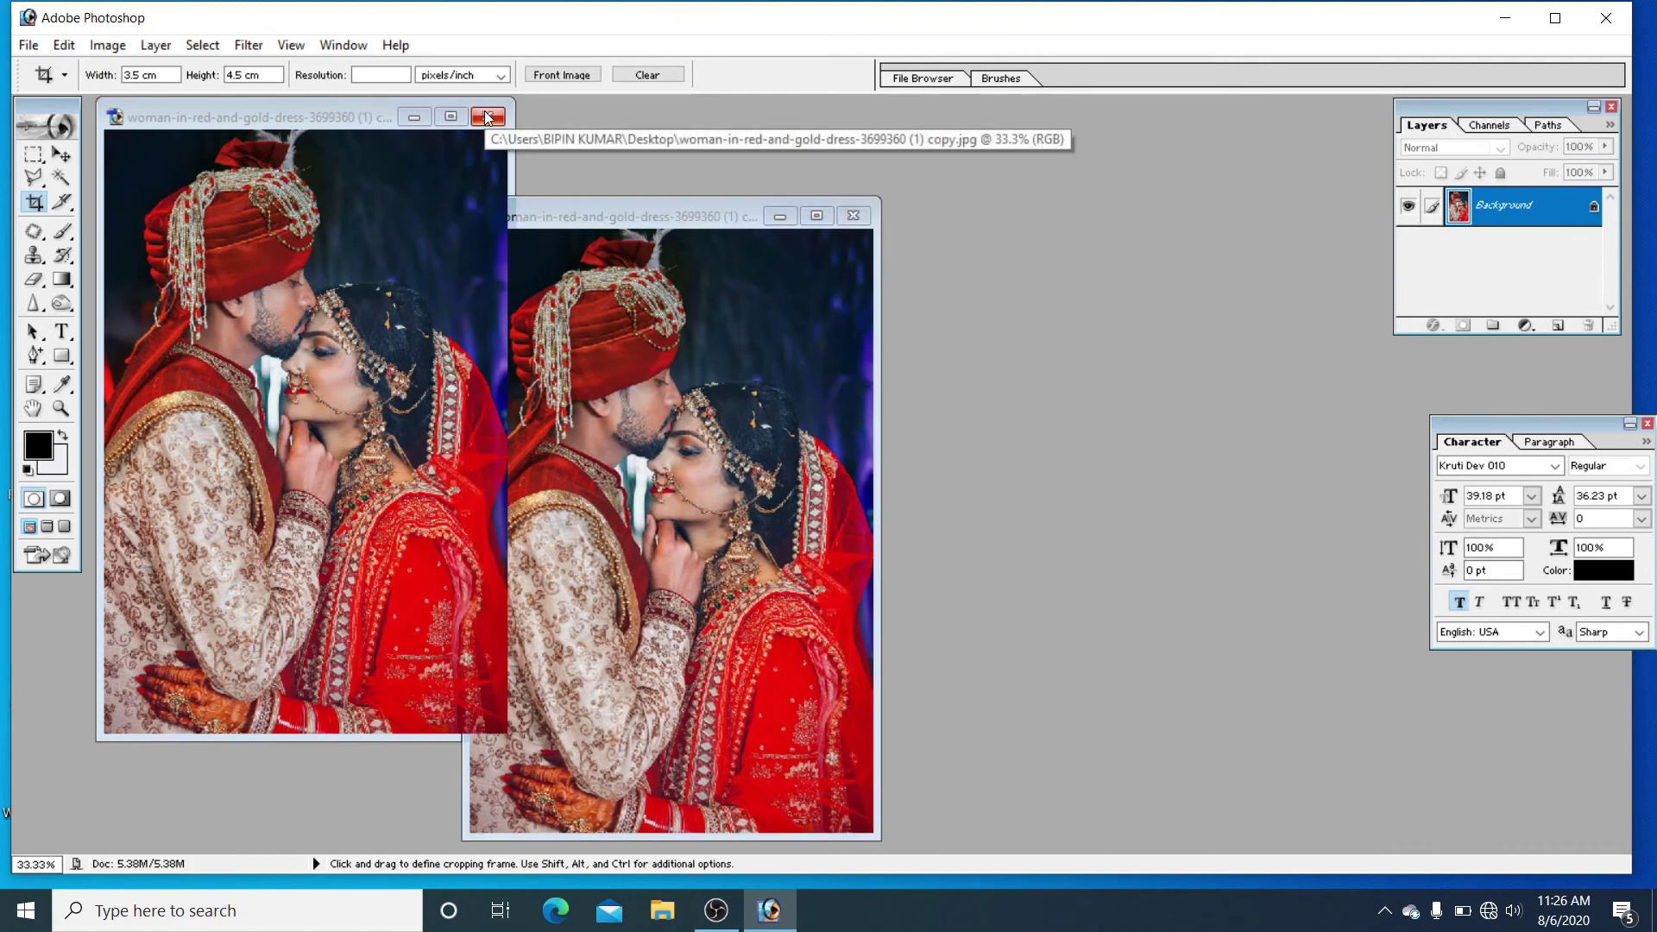
click(487, 118)
right_click(680, 210)
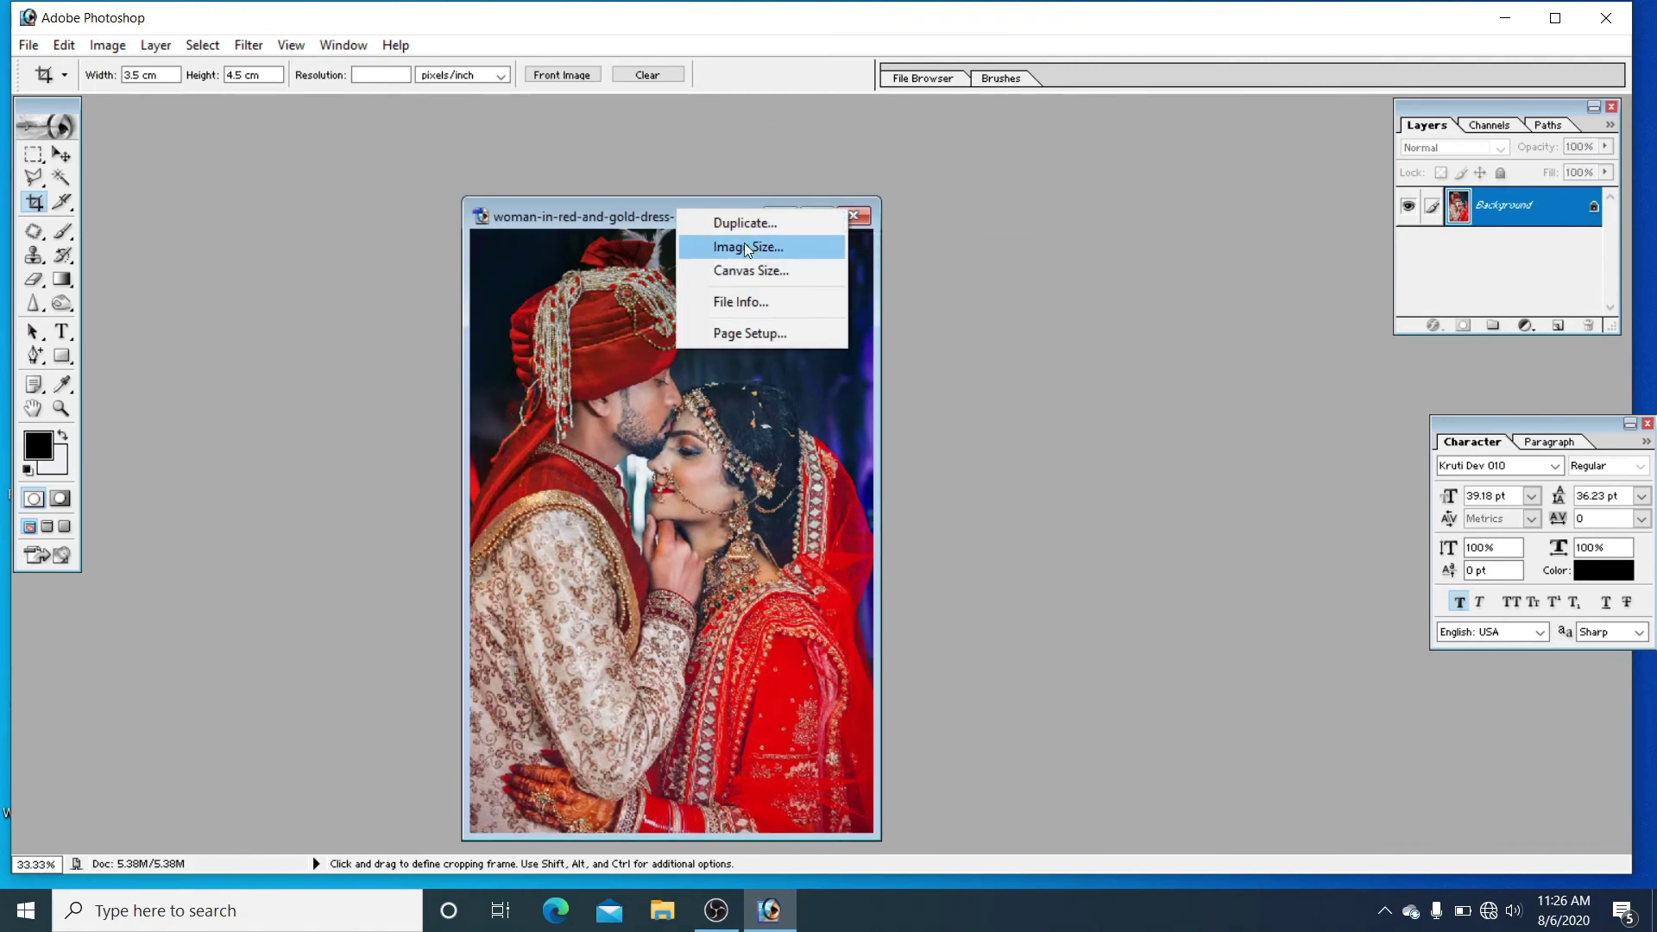
click(749, 248)
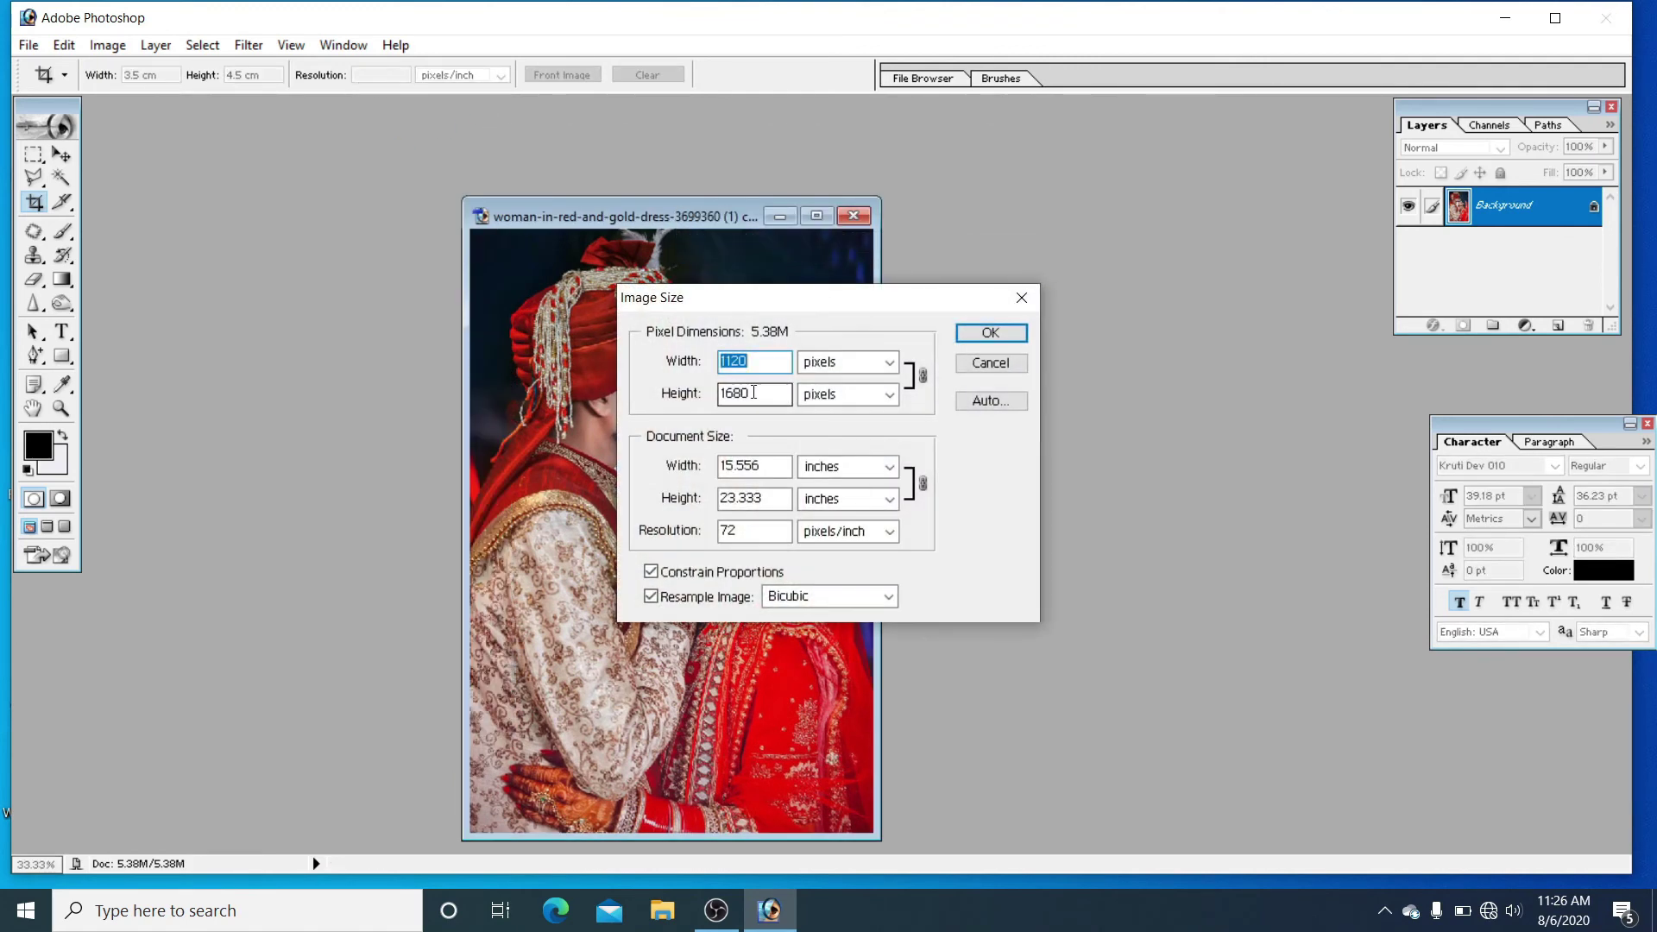
click(961, 335)
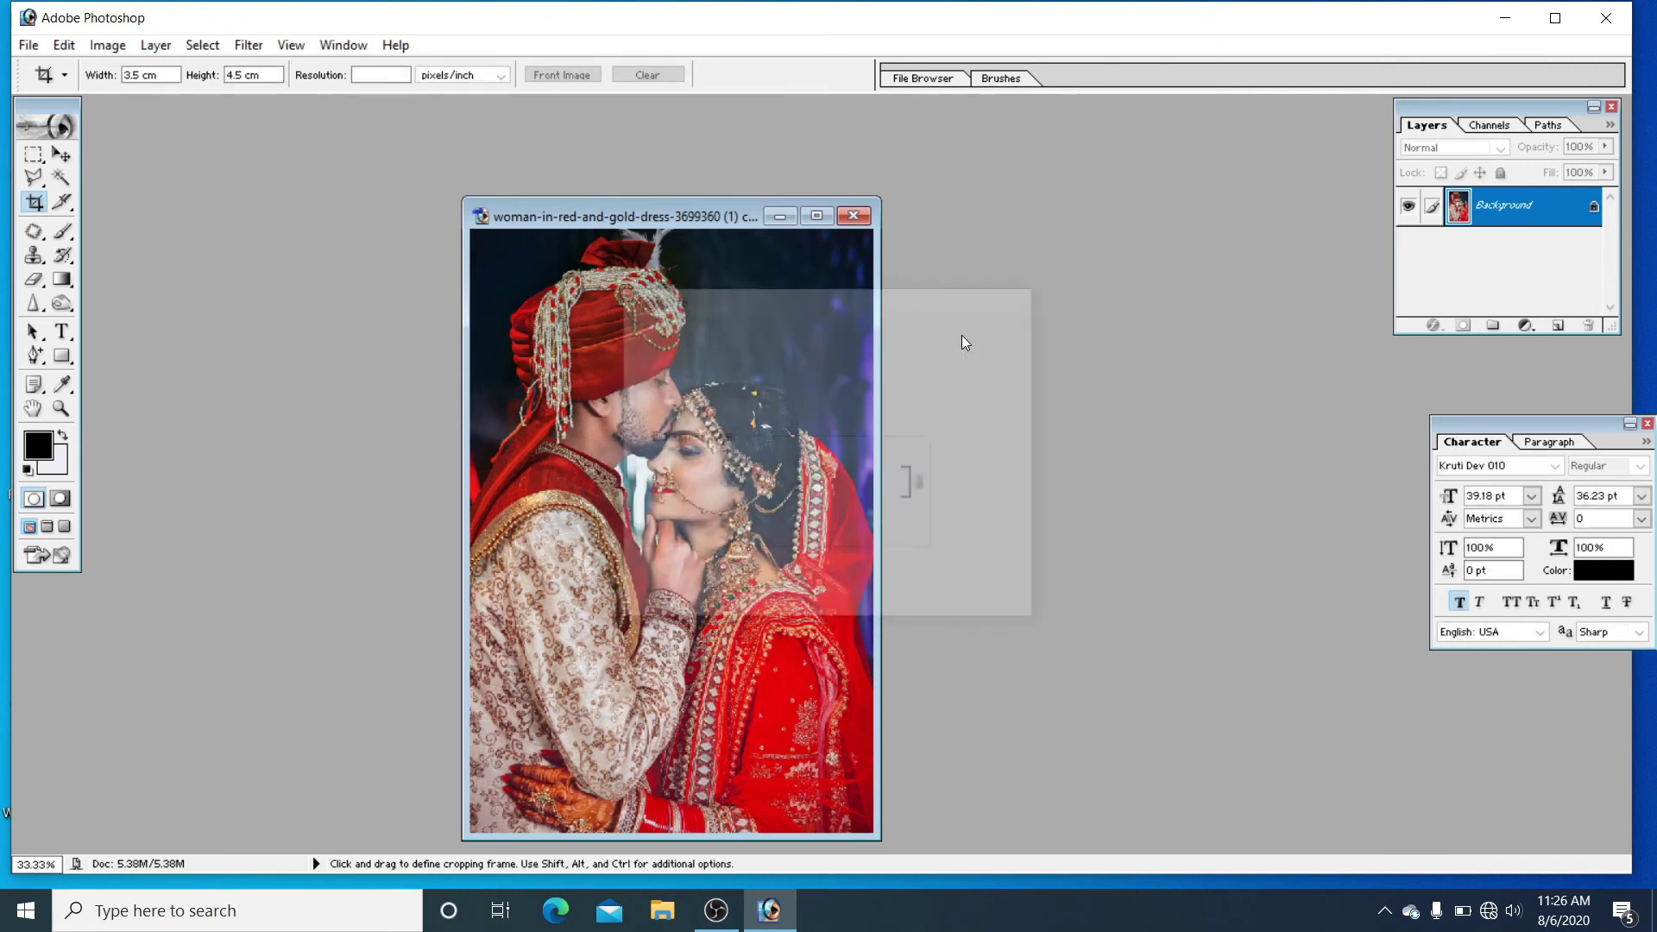
drag(614, 213, 463, 137)
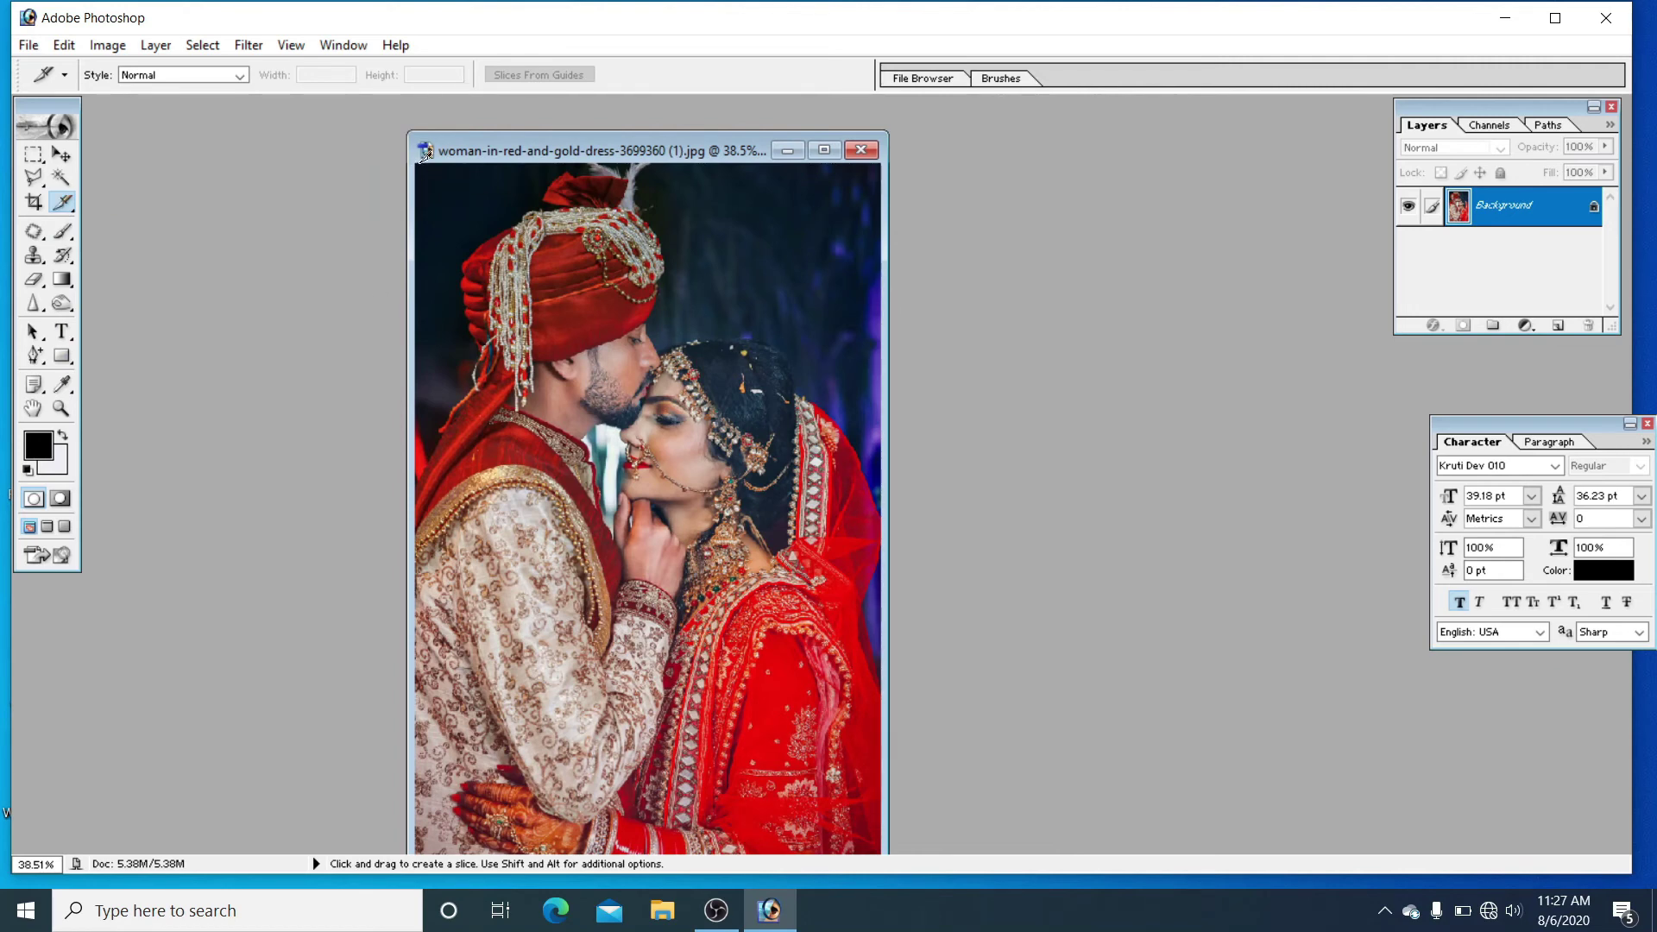
Step: Draw a slice over the groom on the left and a tall slice over the bride on the right
mouse_move(425, 154)
mouse_down()
mouse_move(649, 686)
mouse_move(672, 843)
mouse_move(652, 850)
mouse_up()
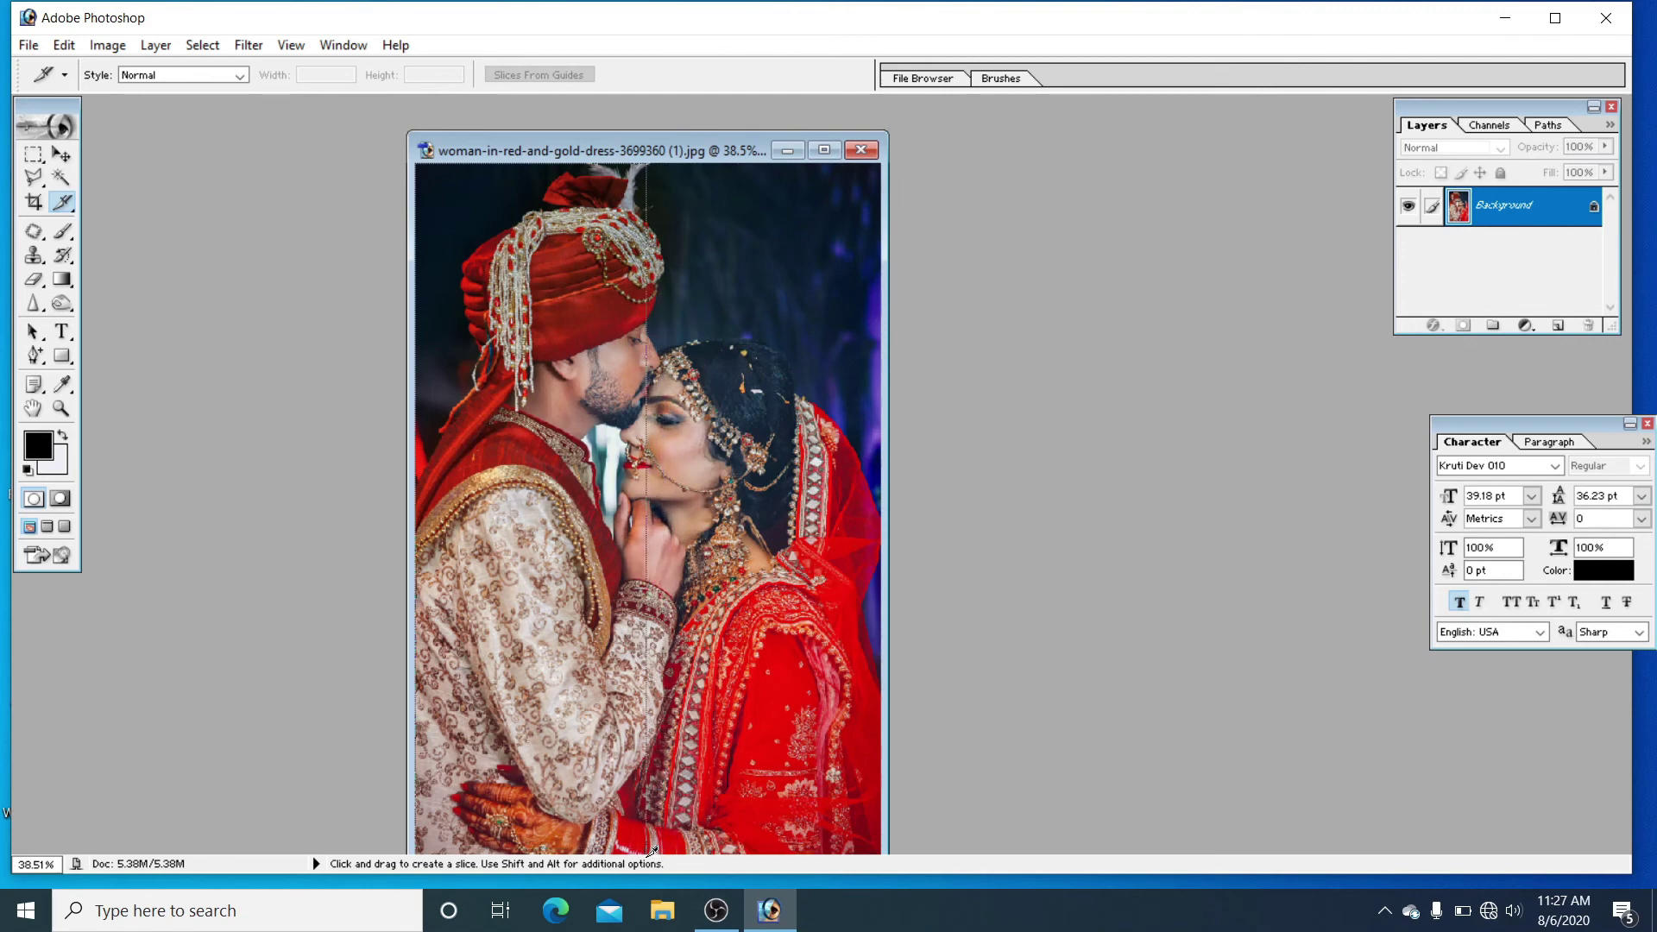
drag(652, 850, 639, 863)
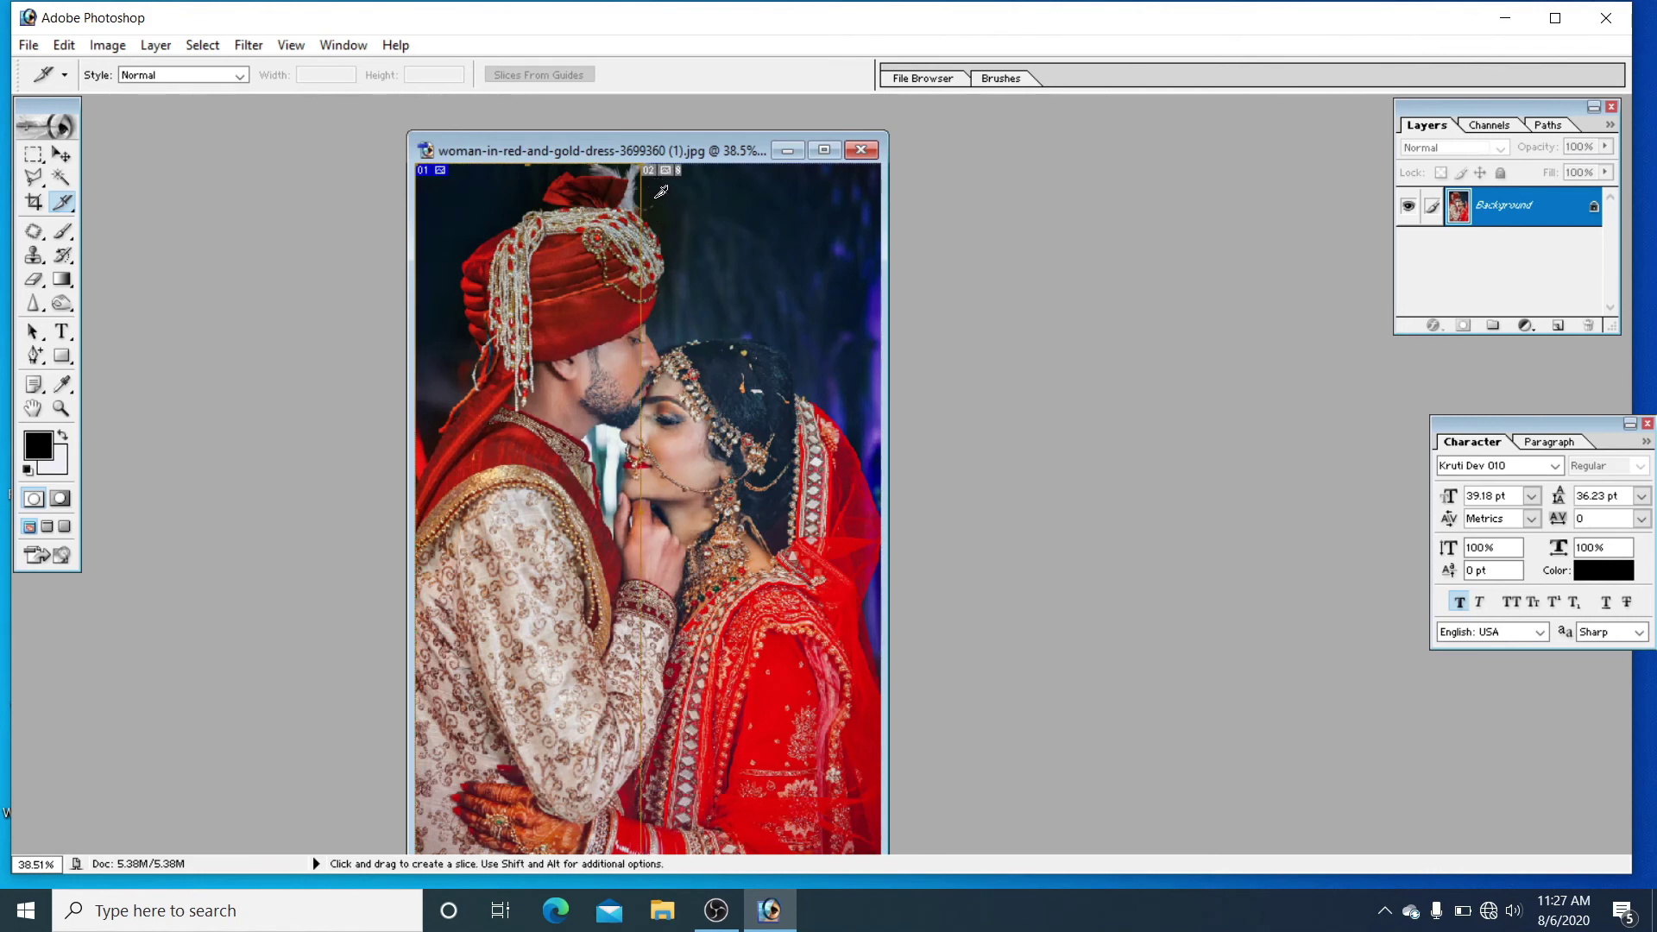
drag(655, 195, 867, 854)
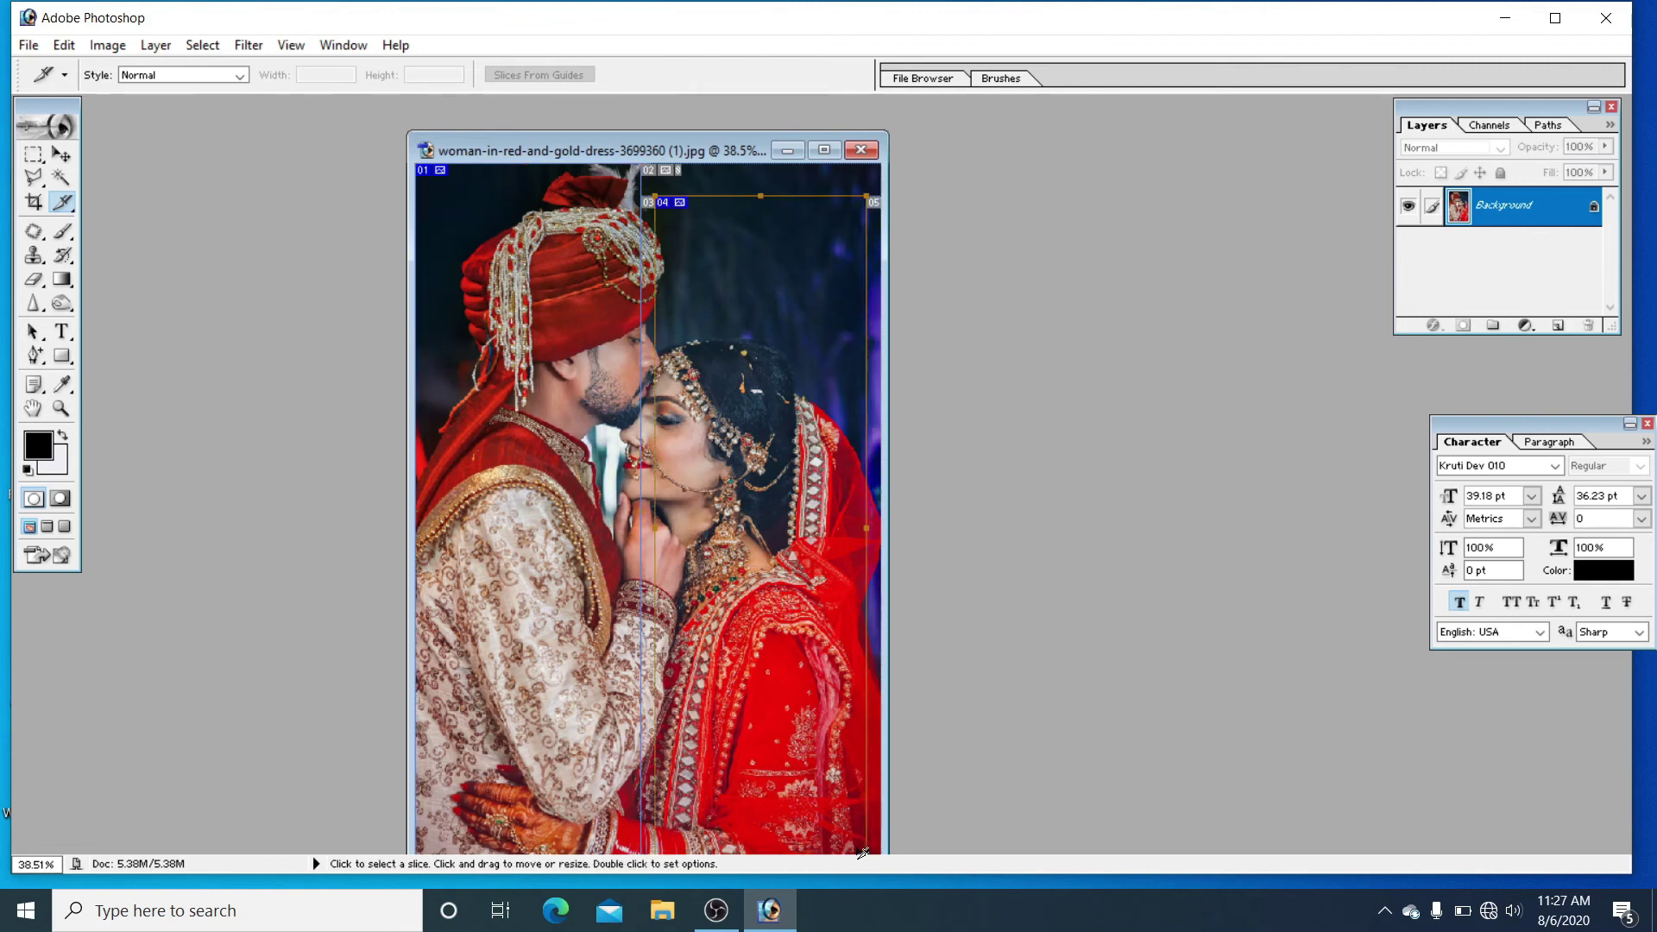
Step: Save for Web as HTML and Images named dfgh, then minimize Photoshop
click(30, 48)
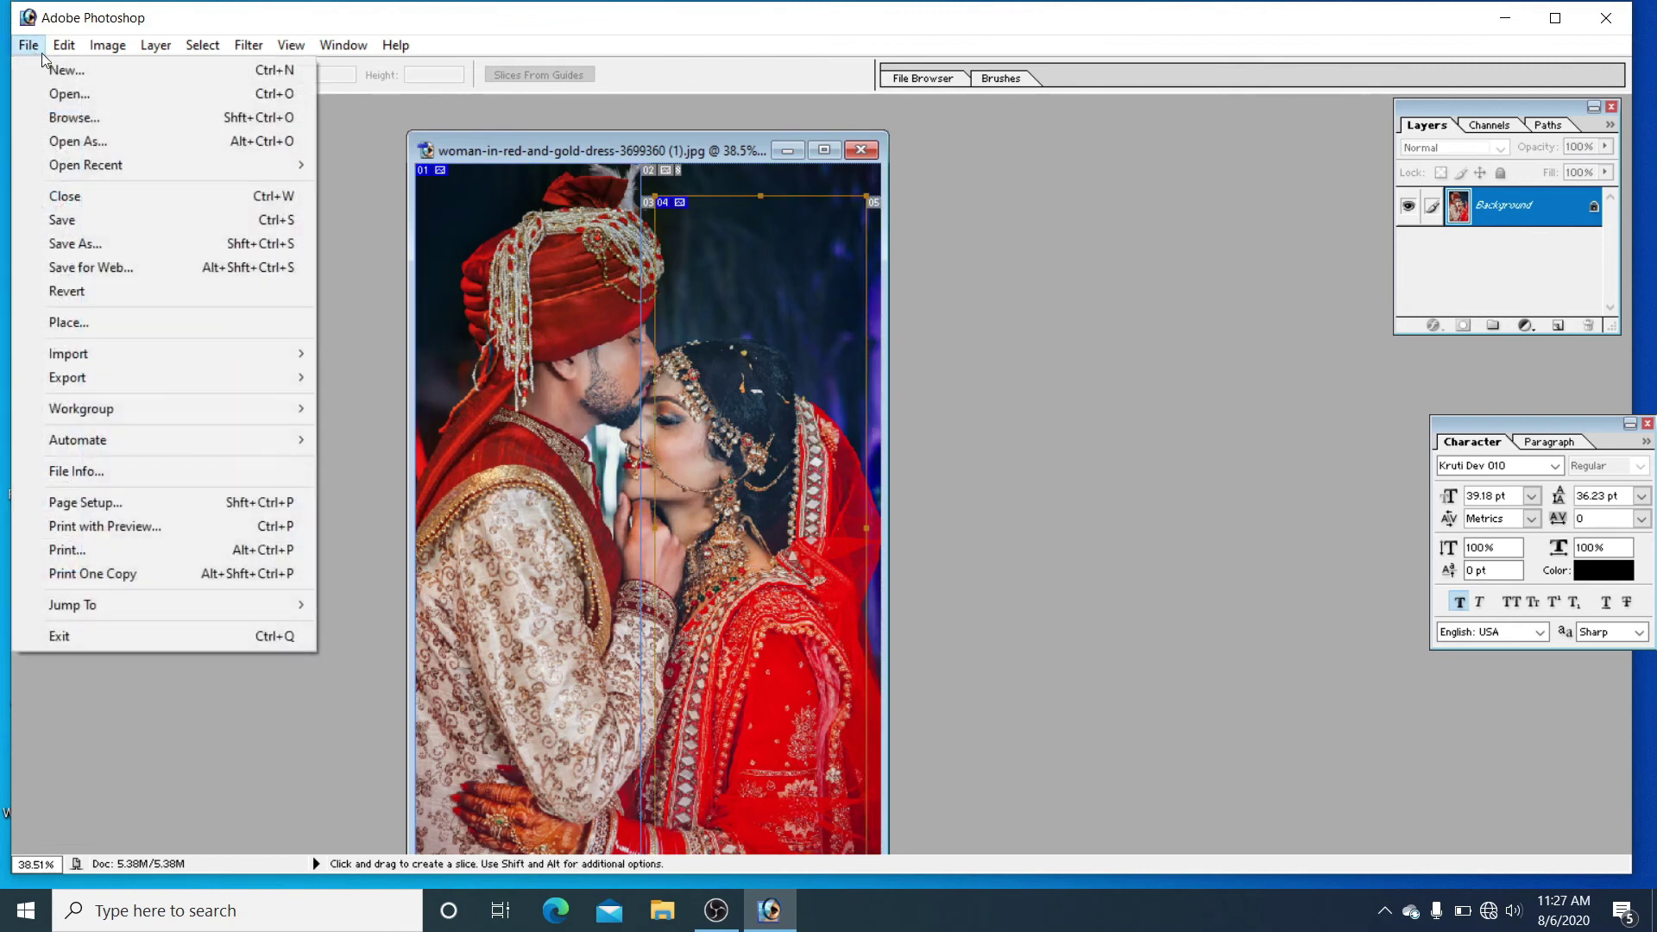
click(199, 269)
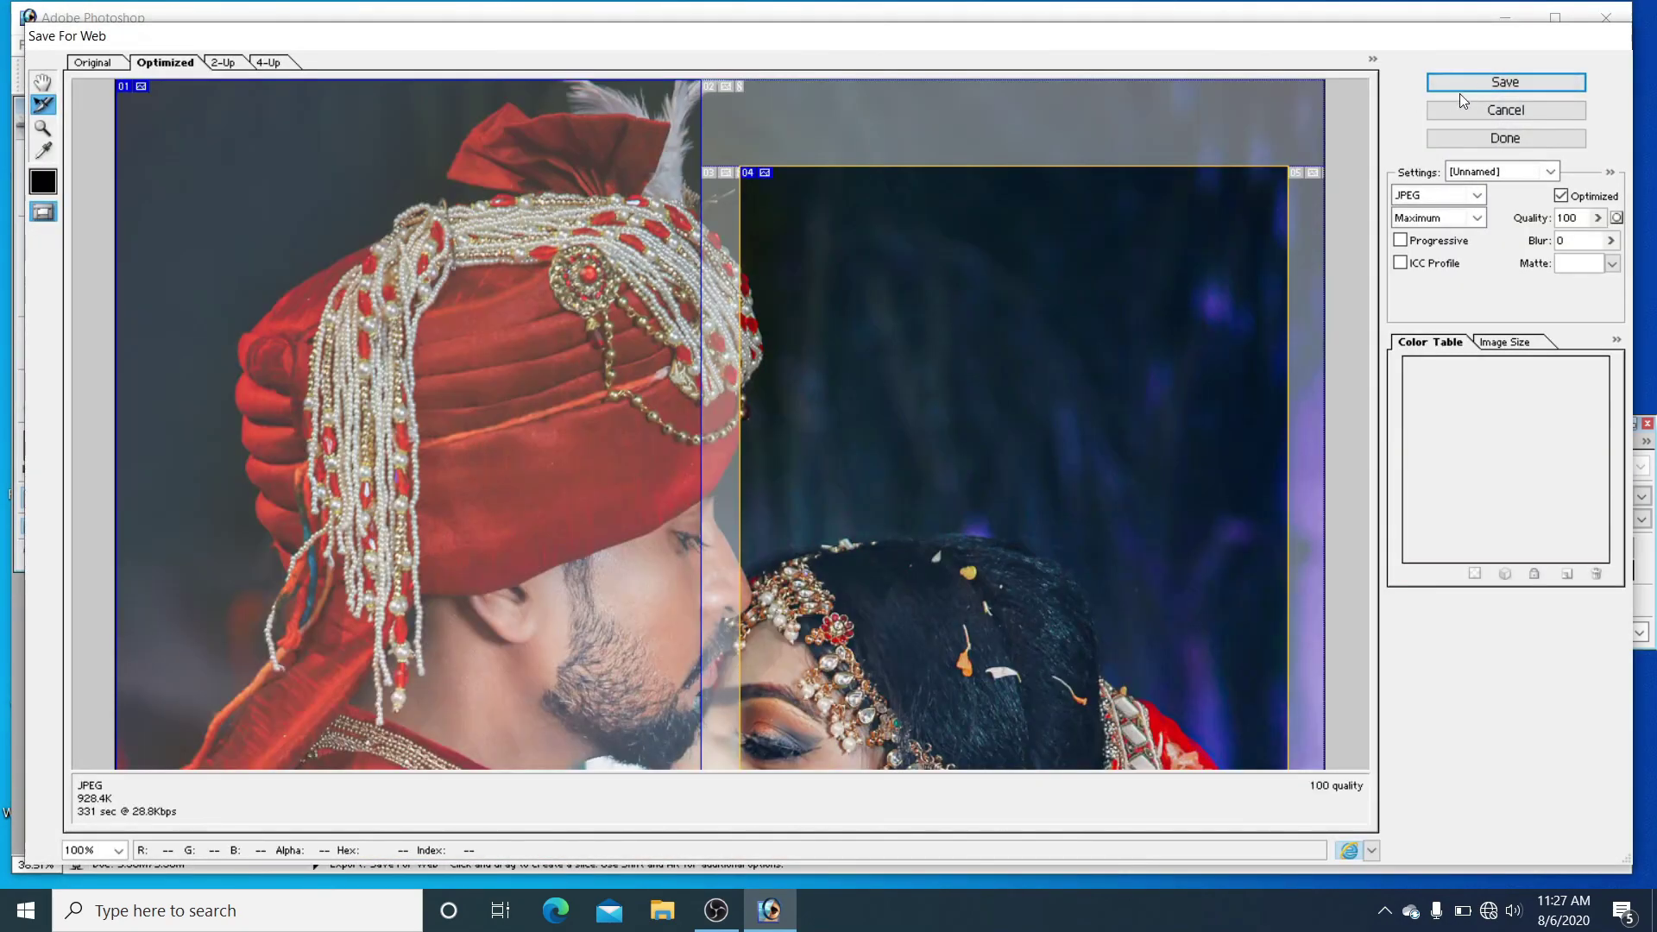
click(1467, 83)
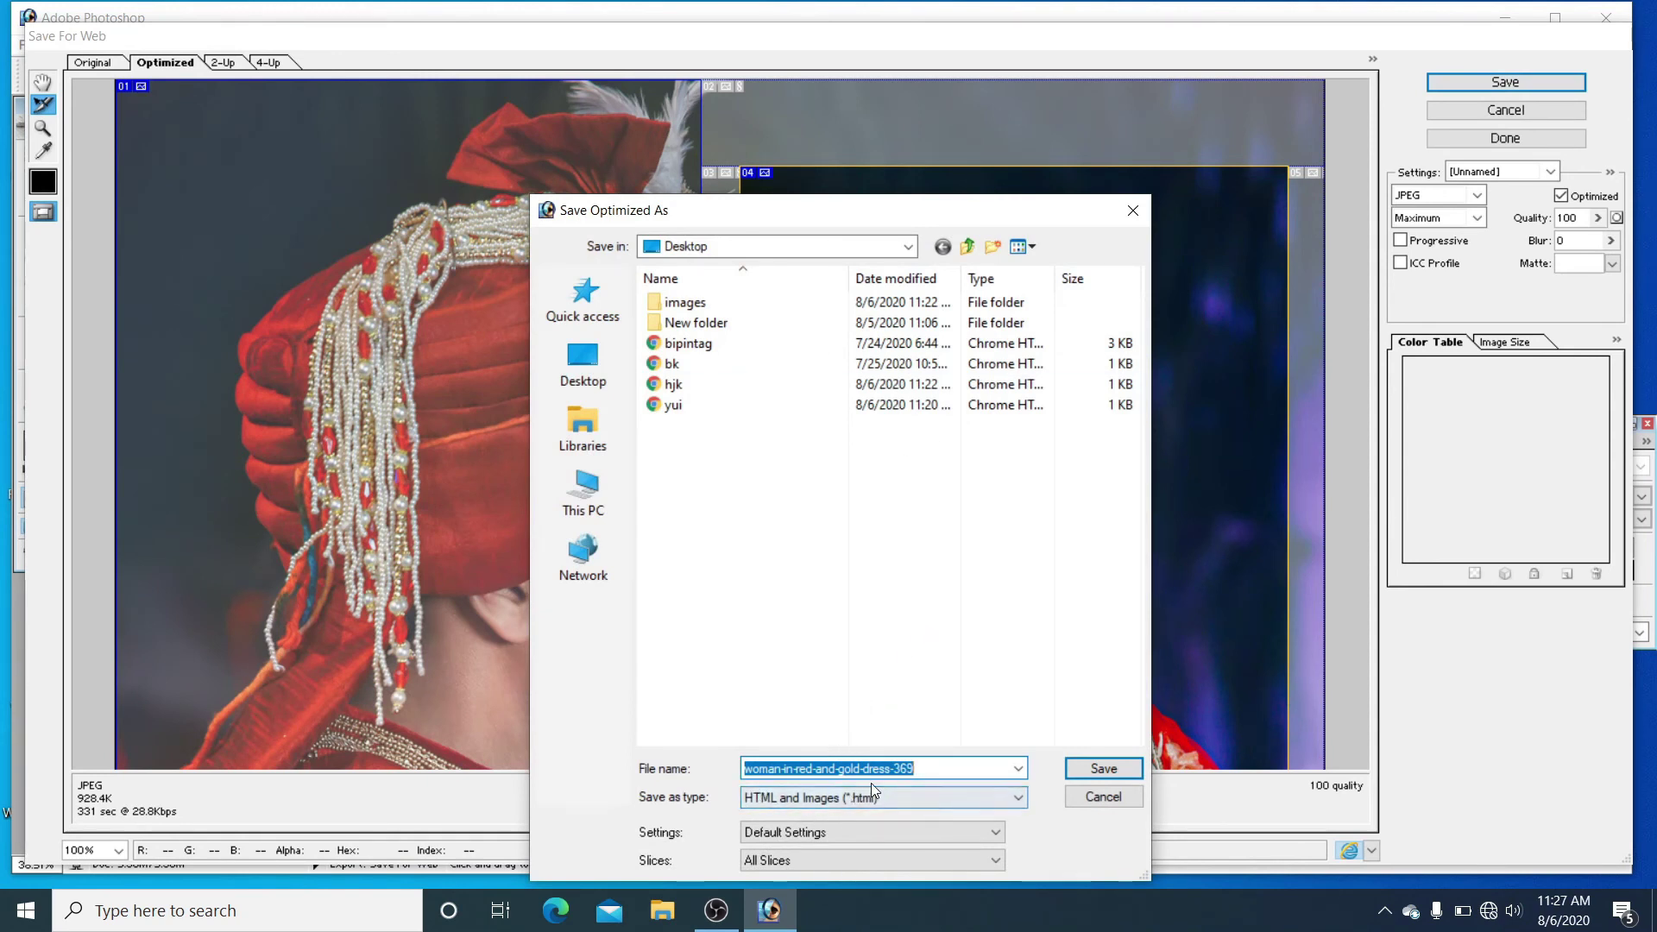
text(dfgh)
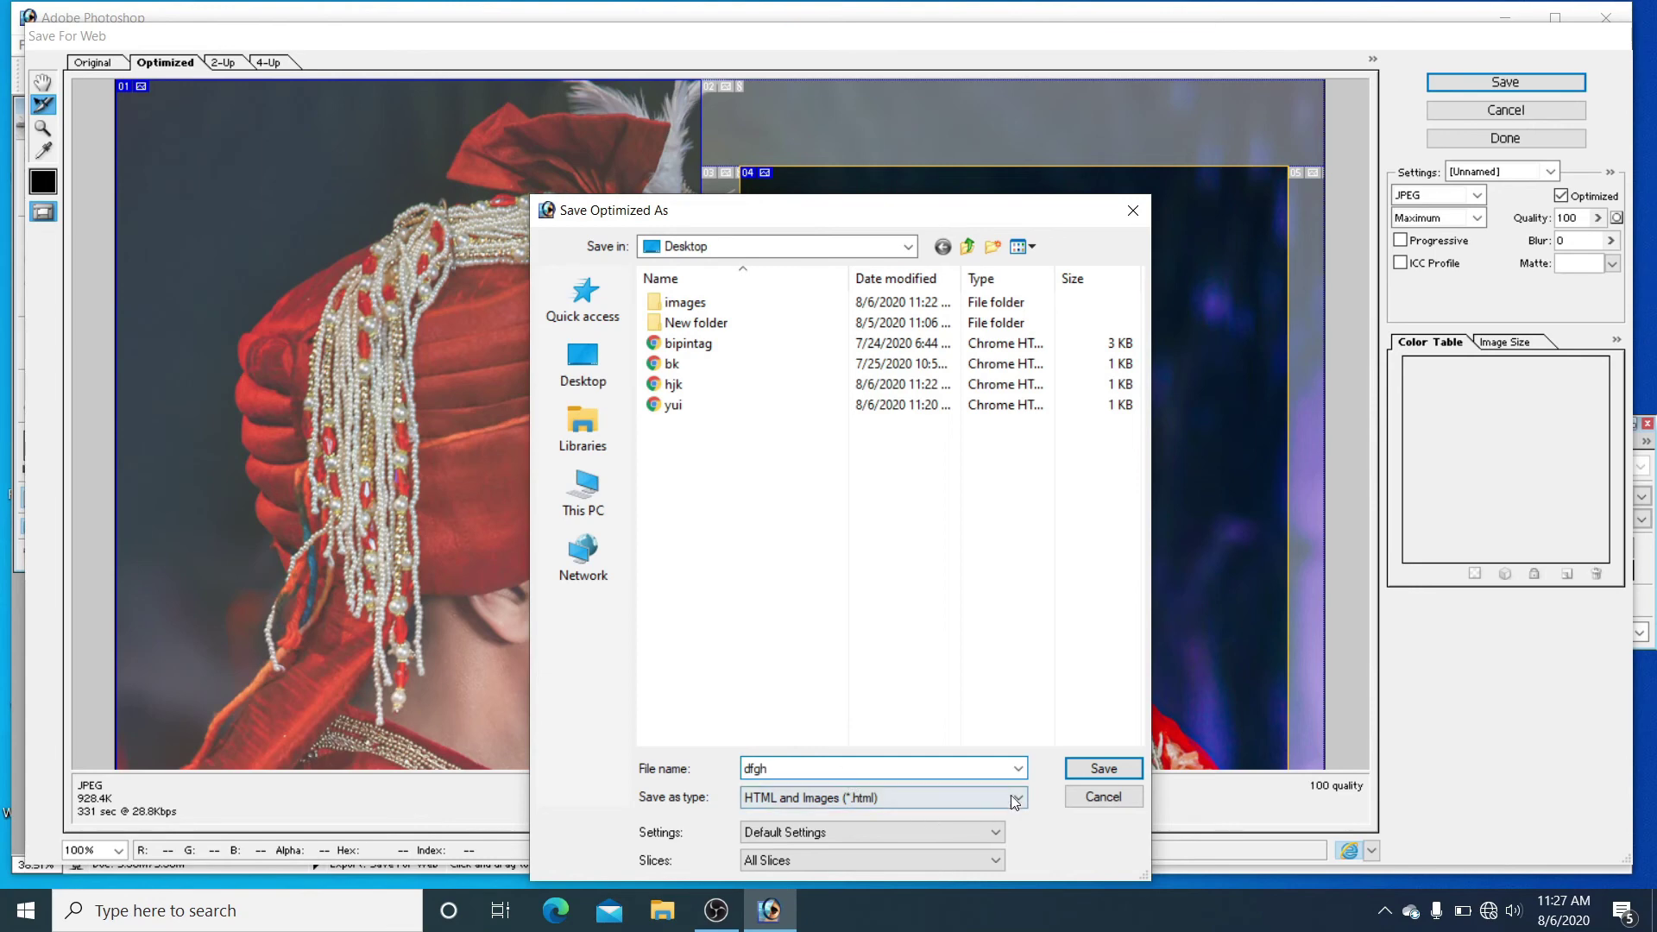
click(1091, 768)
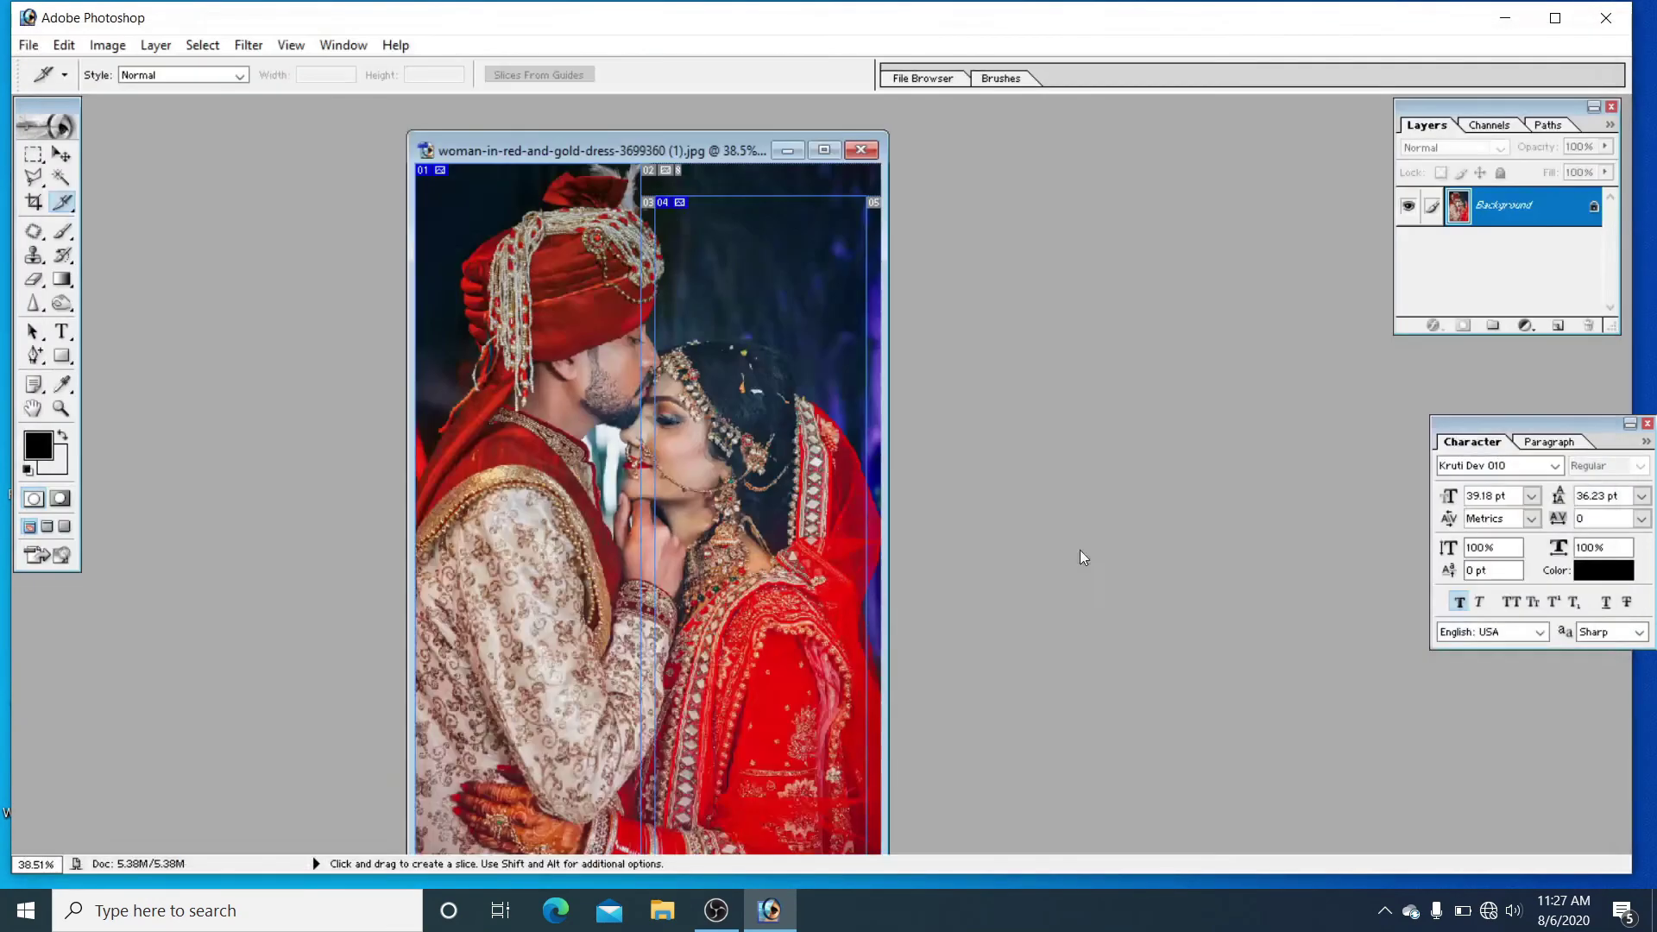
click(1505, 19)
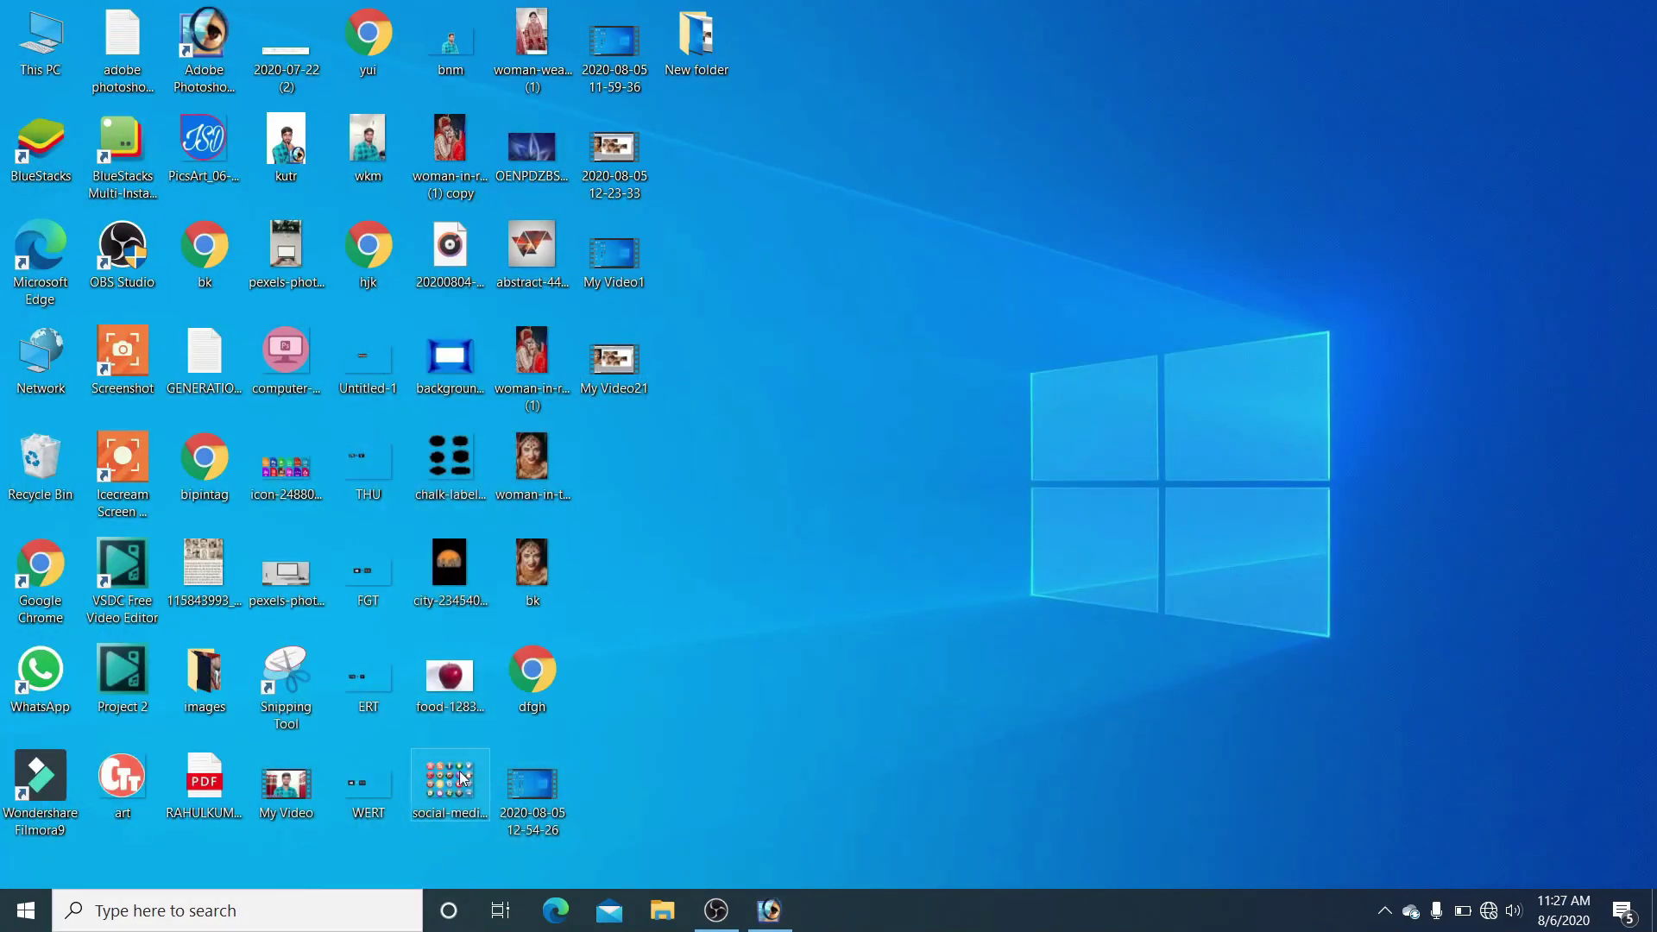
Step: View dfgh.html in Chrome, scrolling through the sliced photo, then minimize the browser
double_click(541, 679)
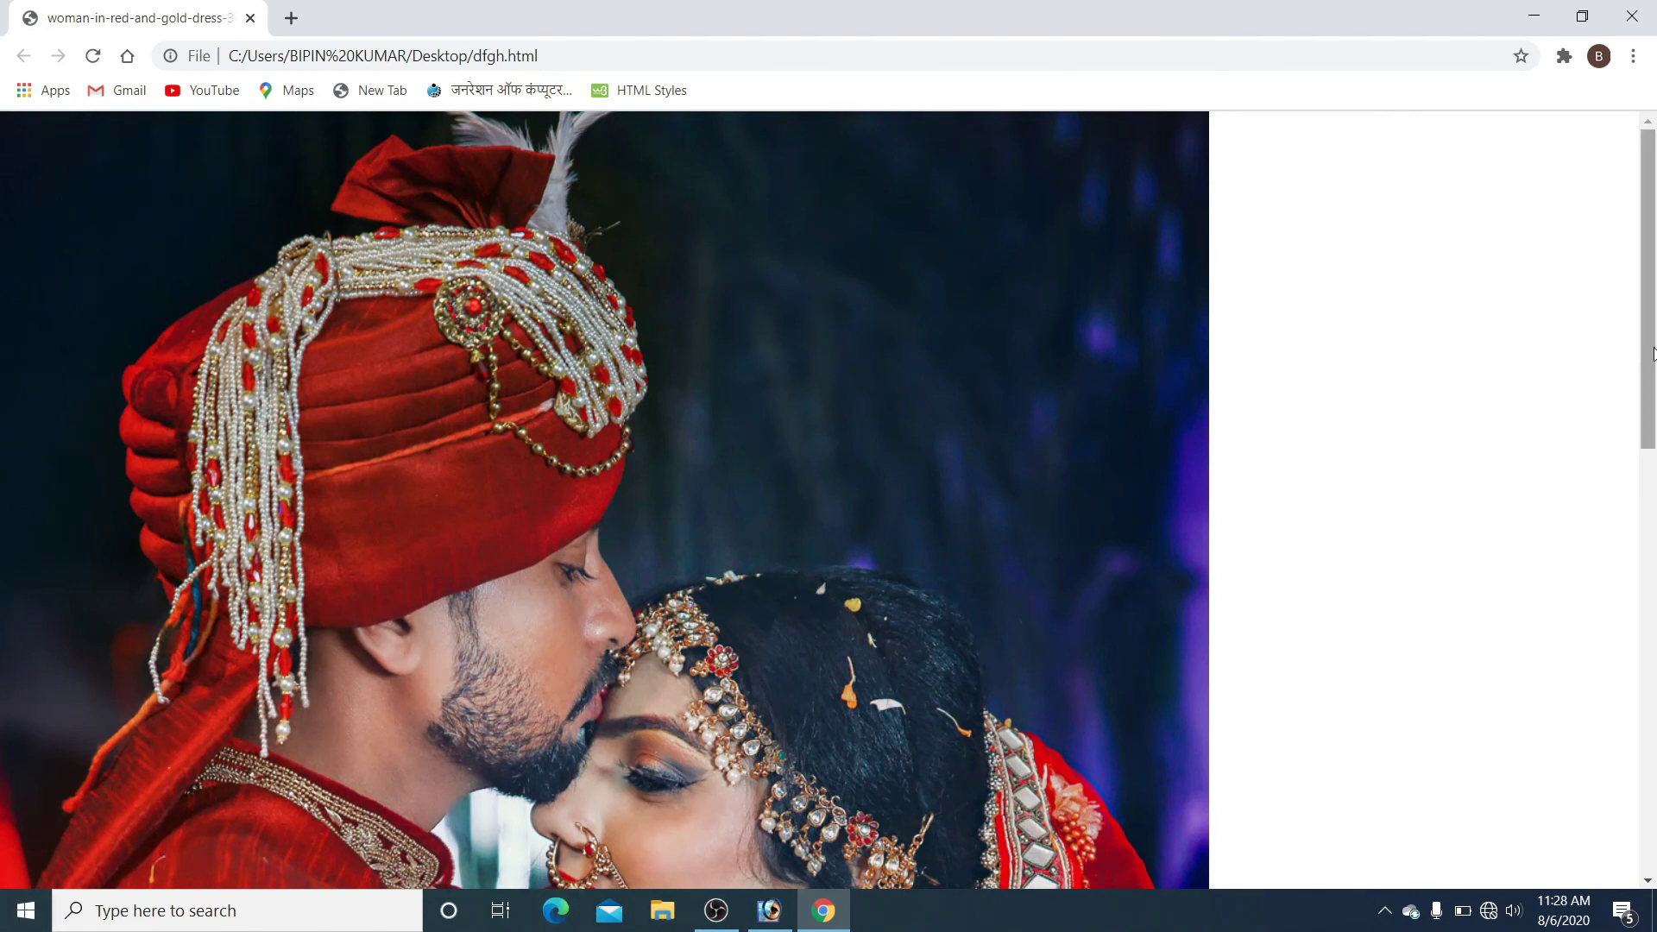
scroll(1654, 356, down, 1)
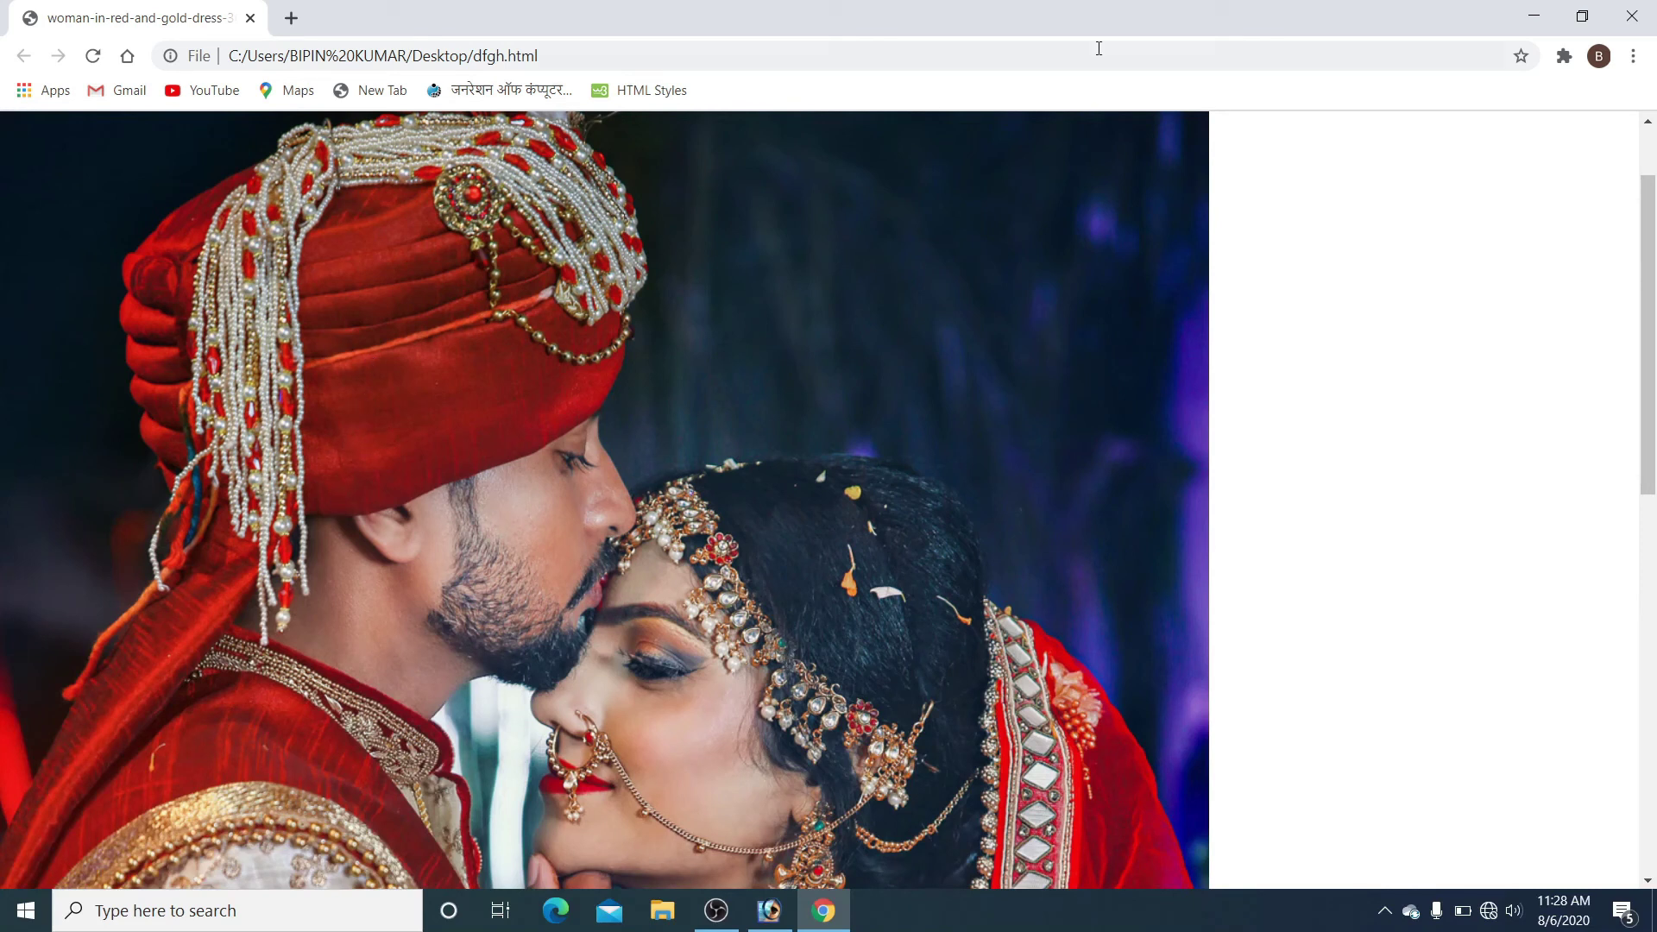
click(1534, 16)
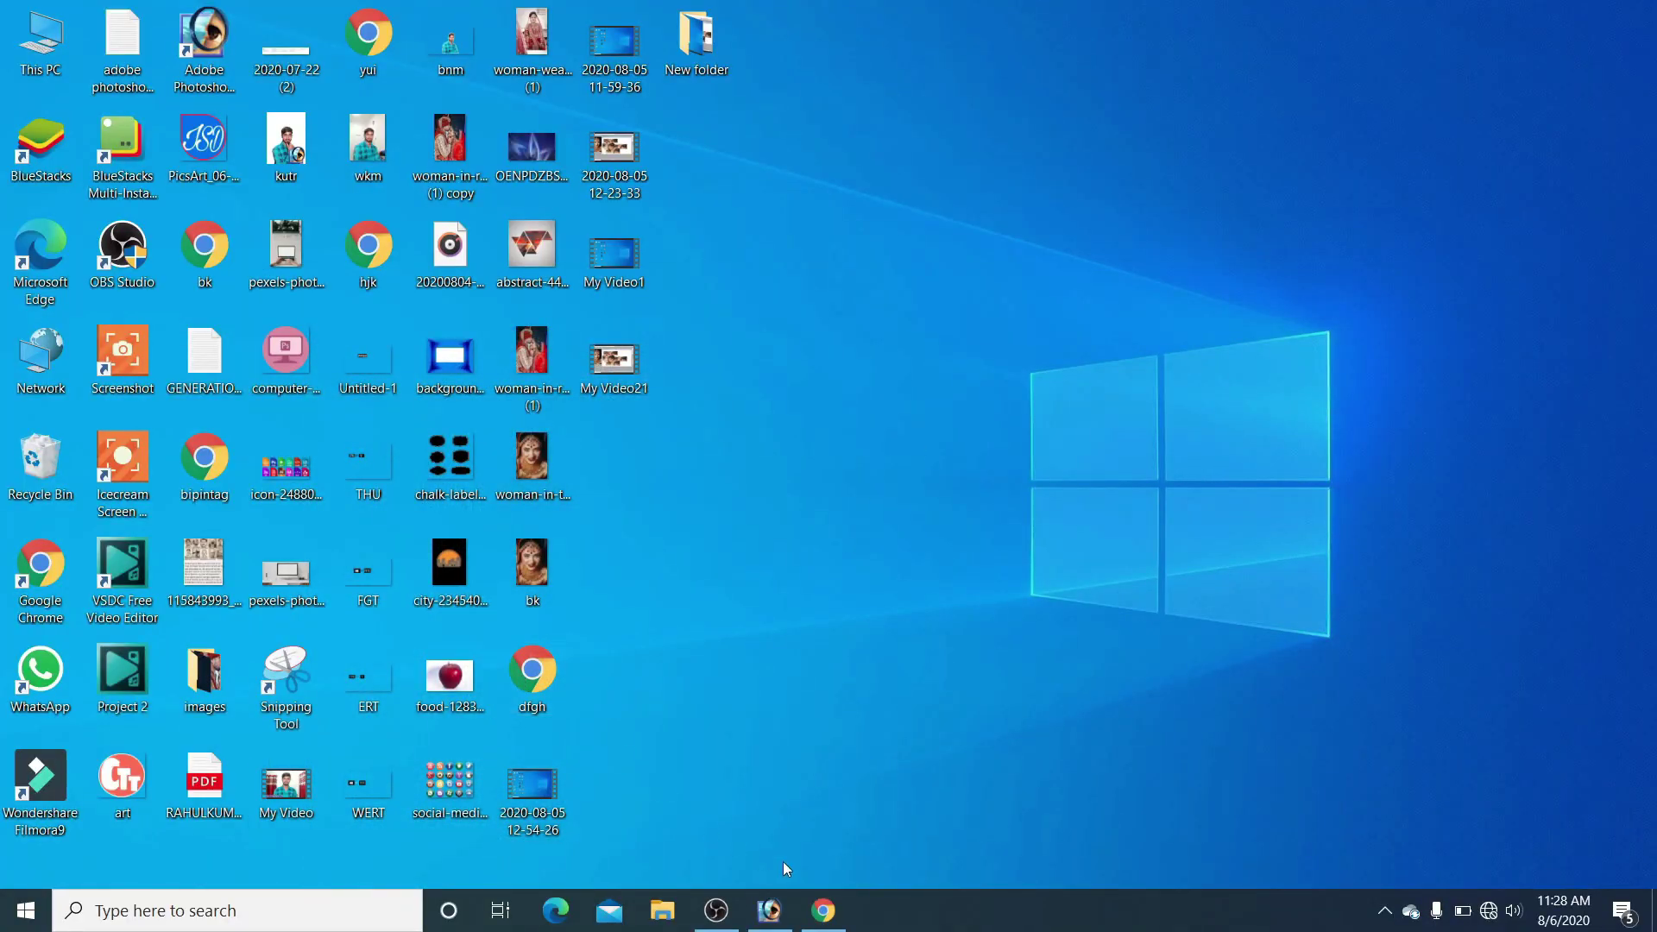
Step: Select bk.jpg's full file path in its Properties Security tab, then return to Photoshop
click(768, 910)
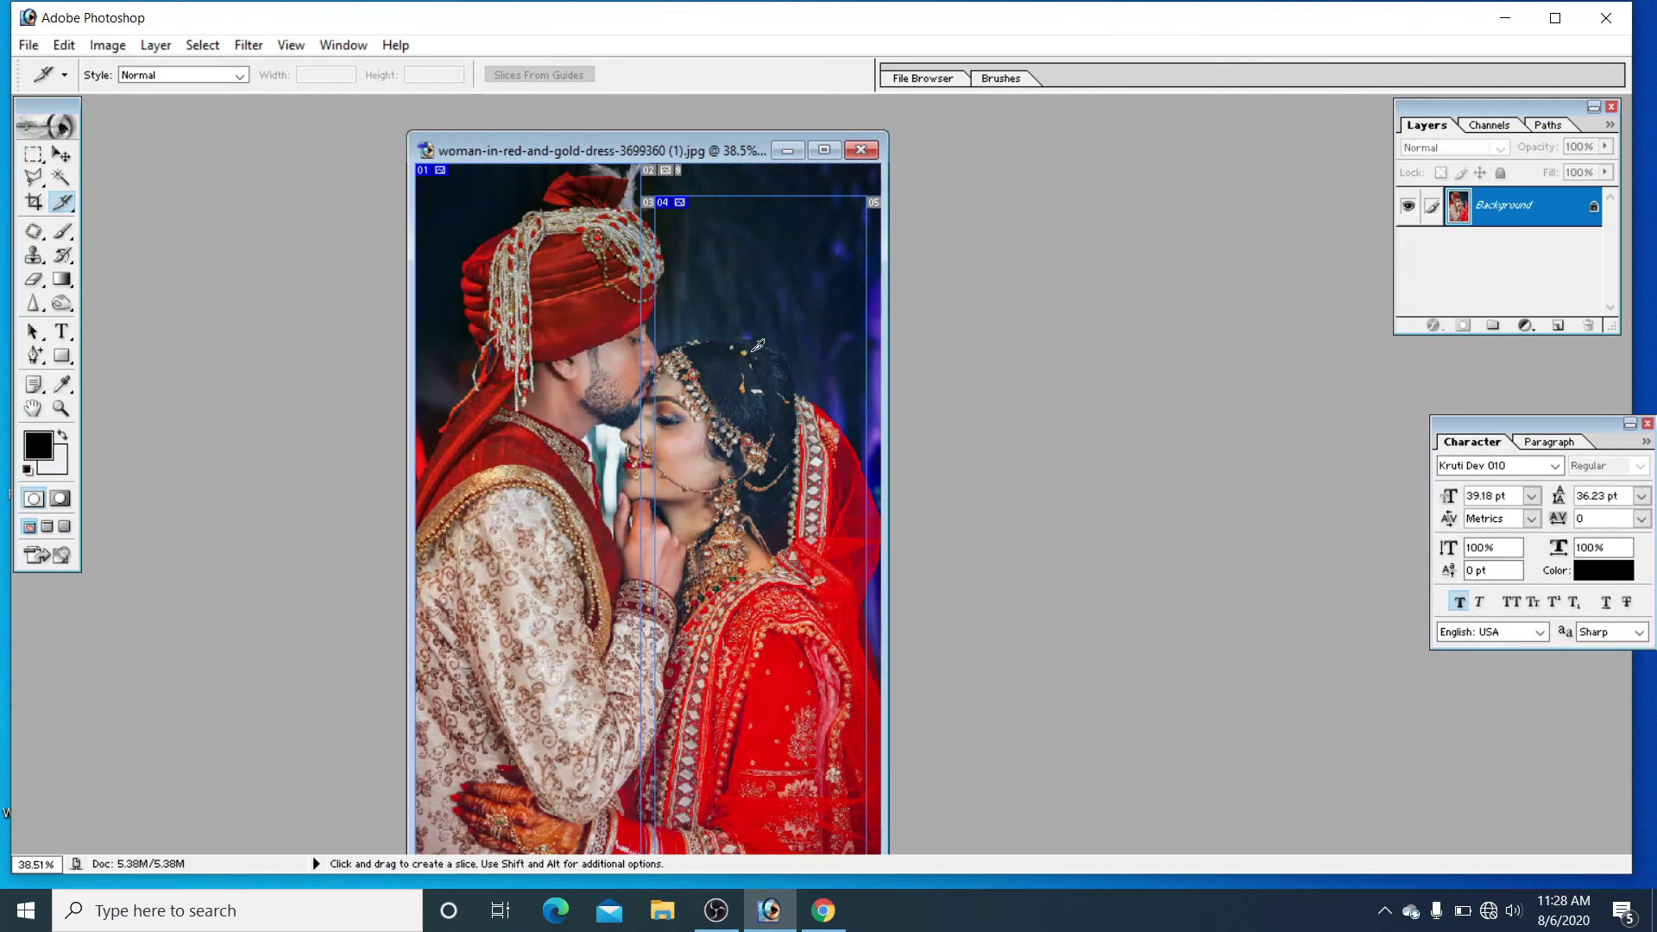
click(1505, 17)
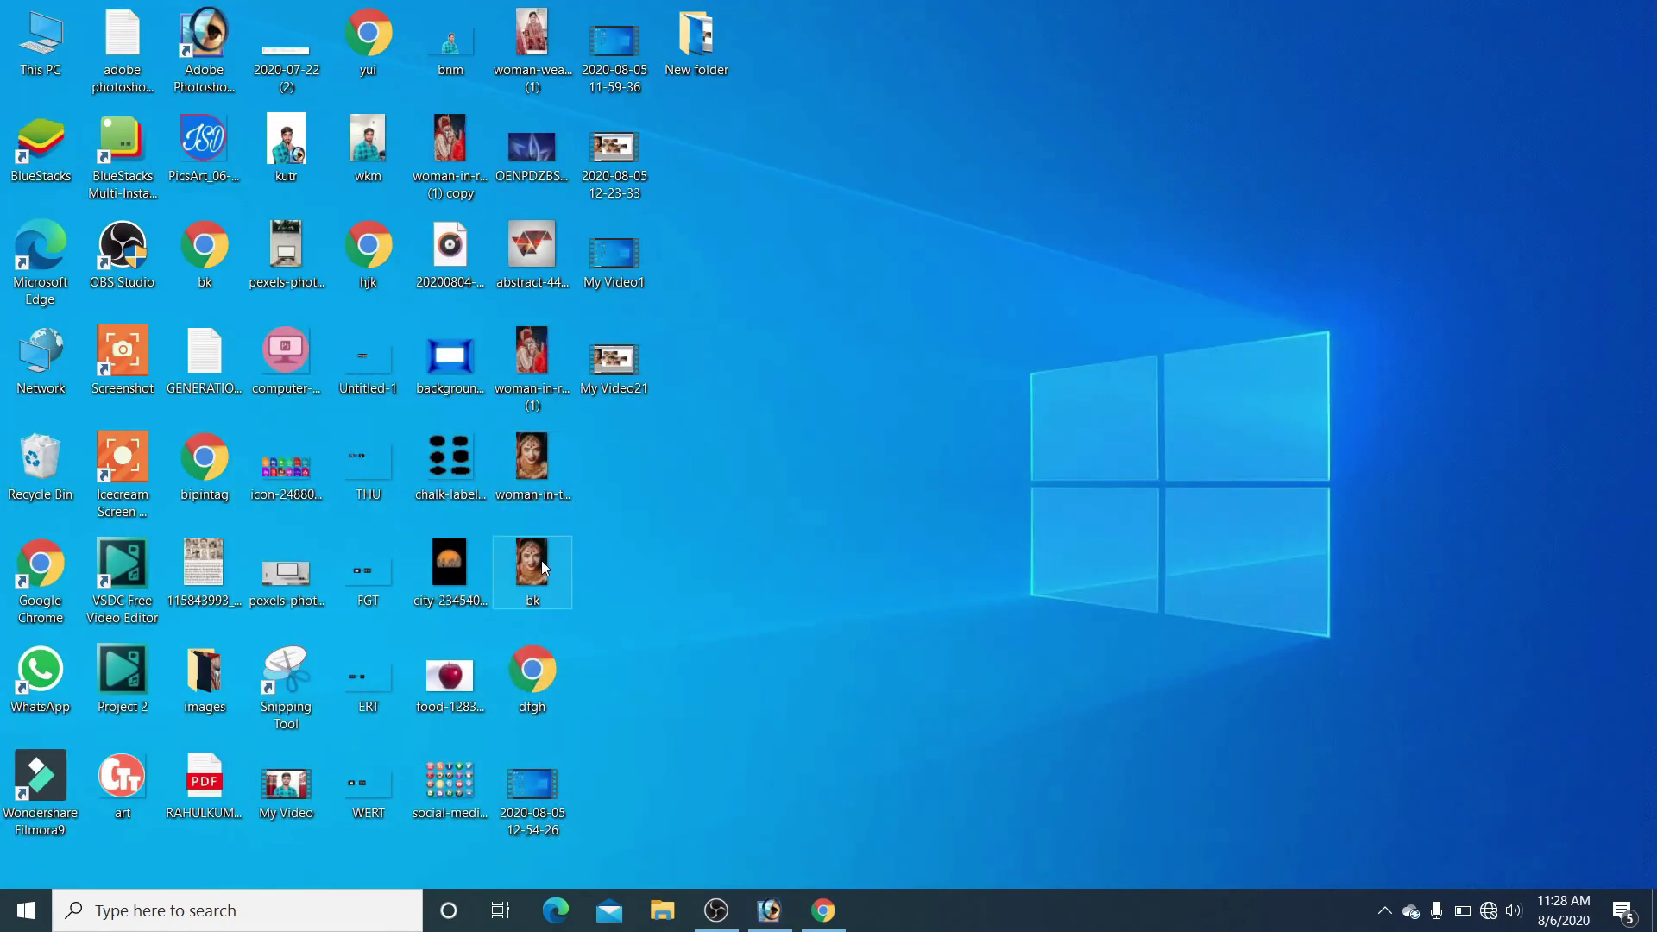
right_click(528, 572)
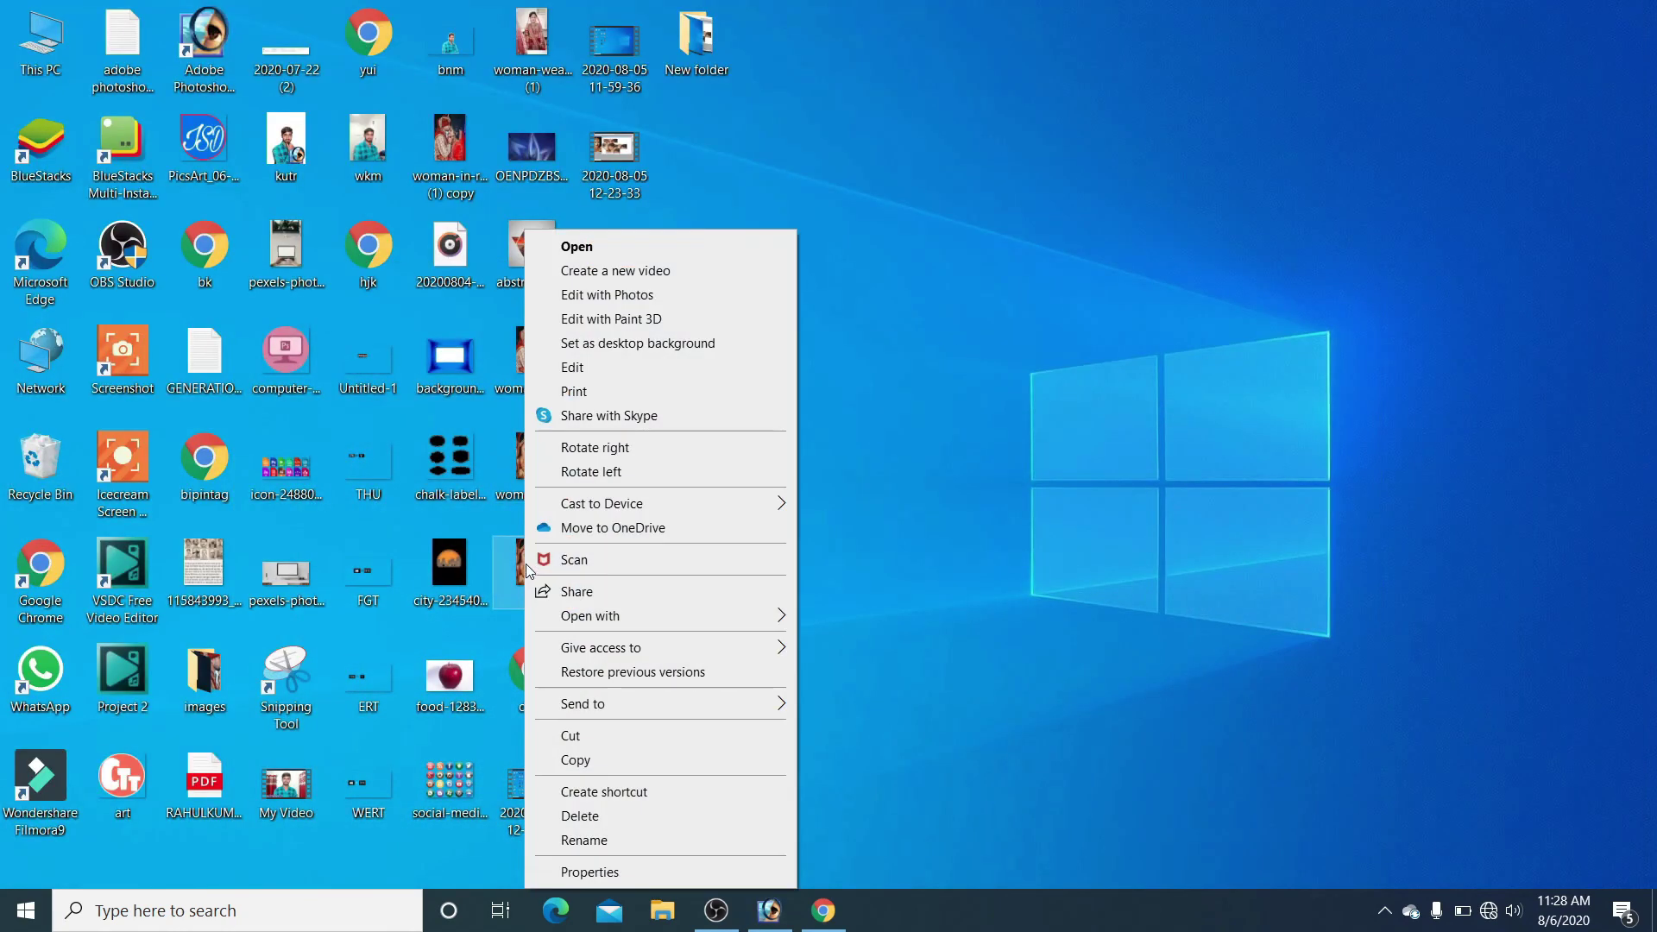
click(663, 870)
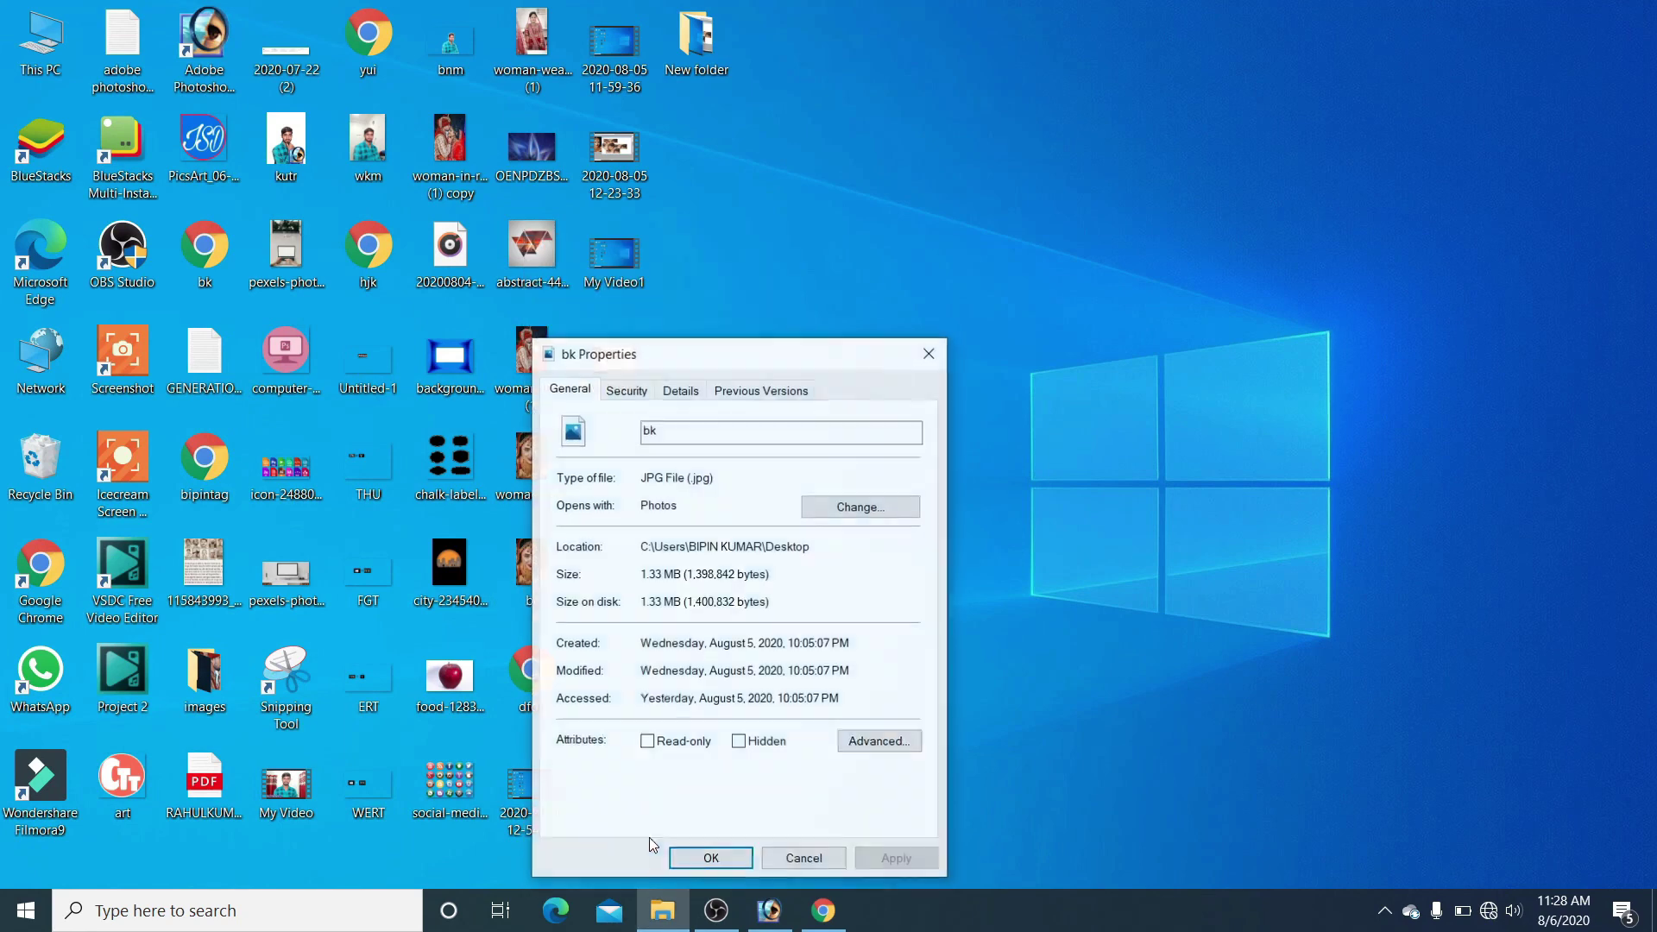
click(626, 393)
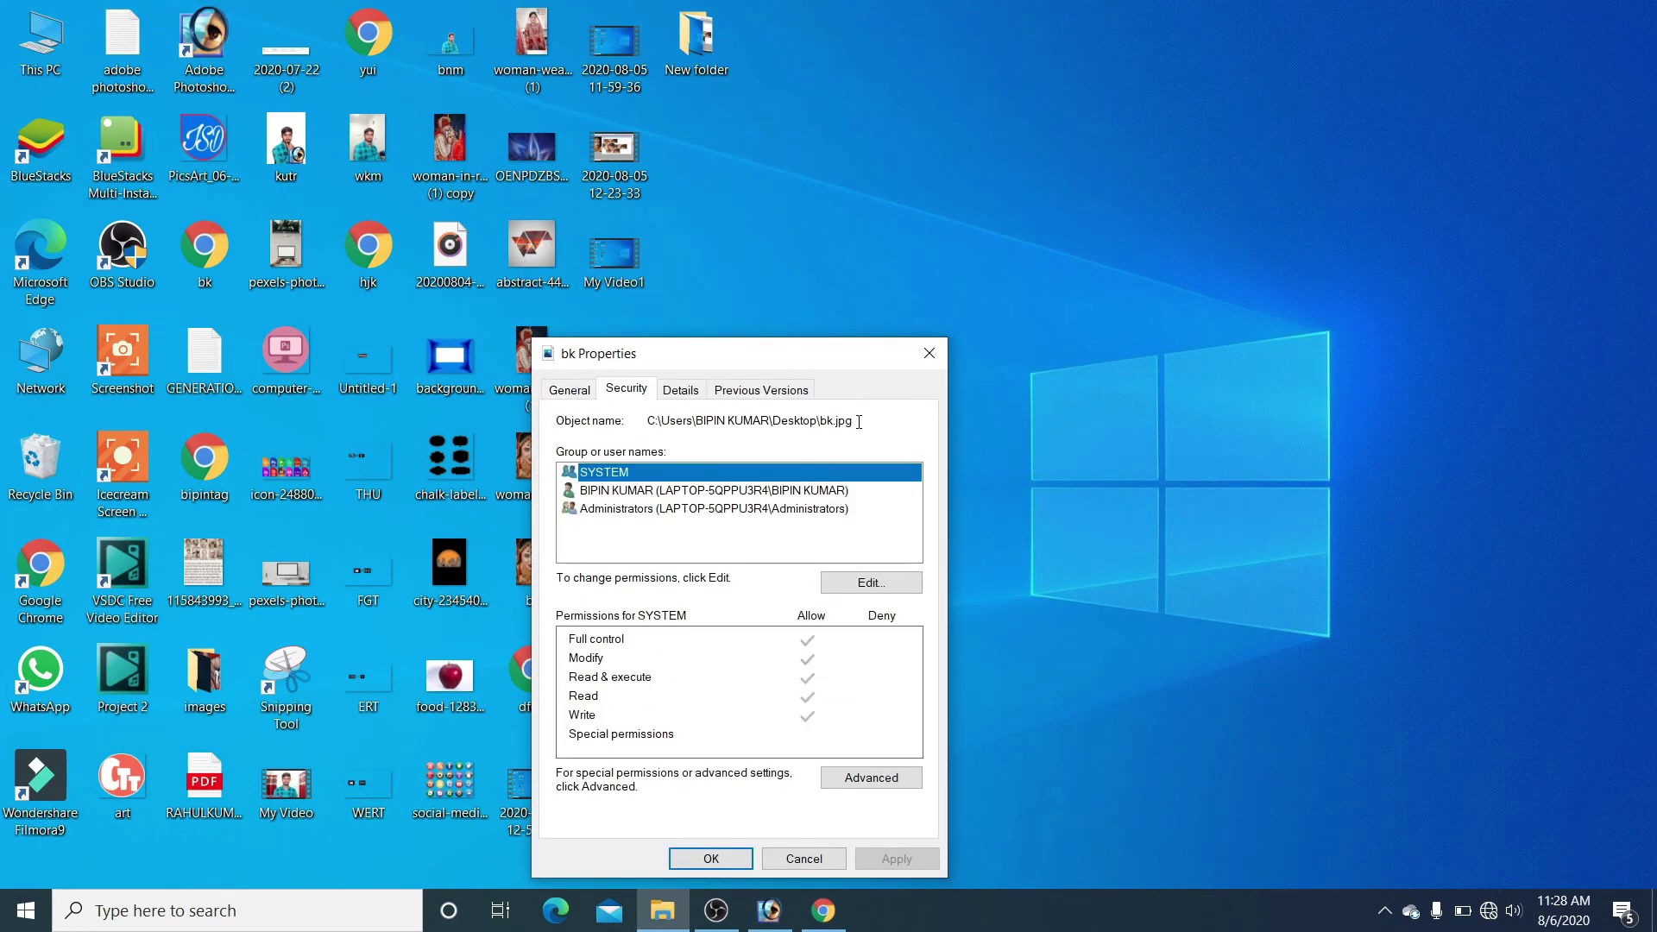
drag(856, 422, 601, 427)
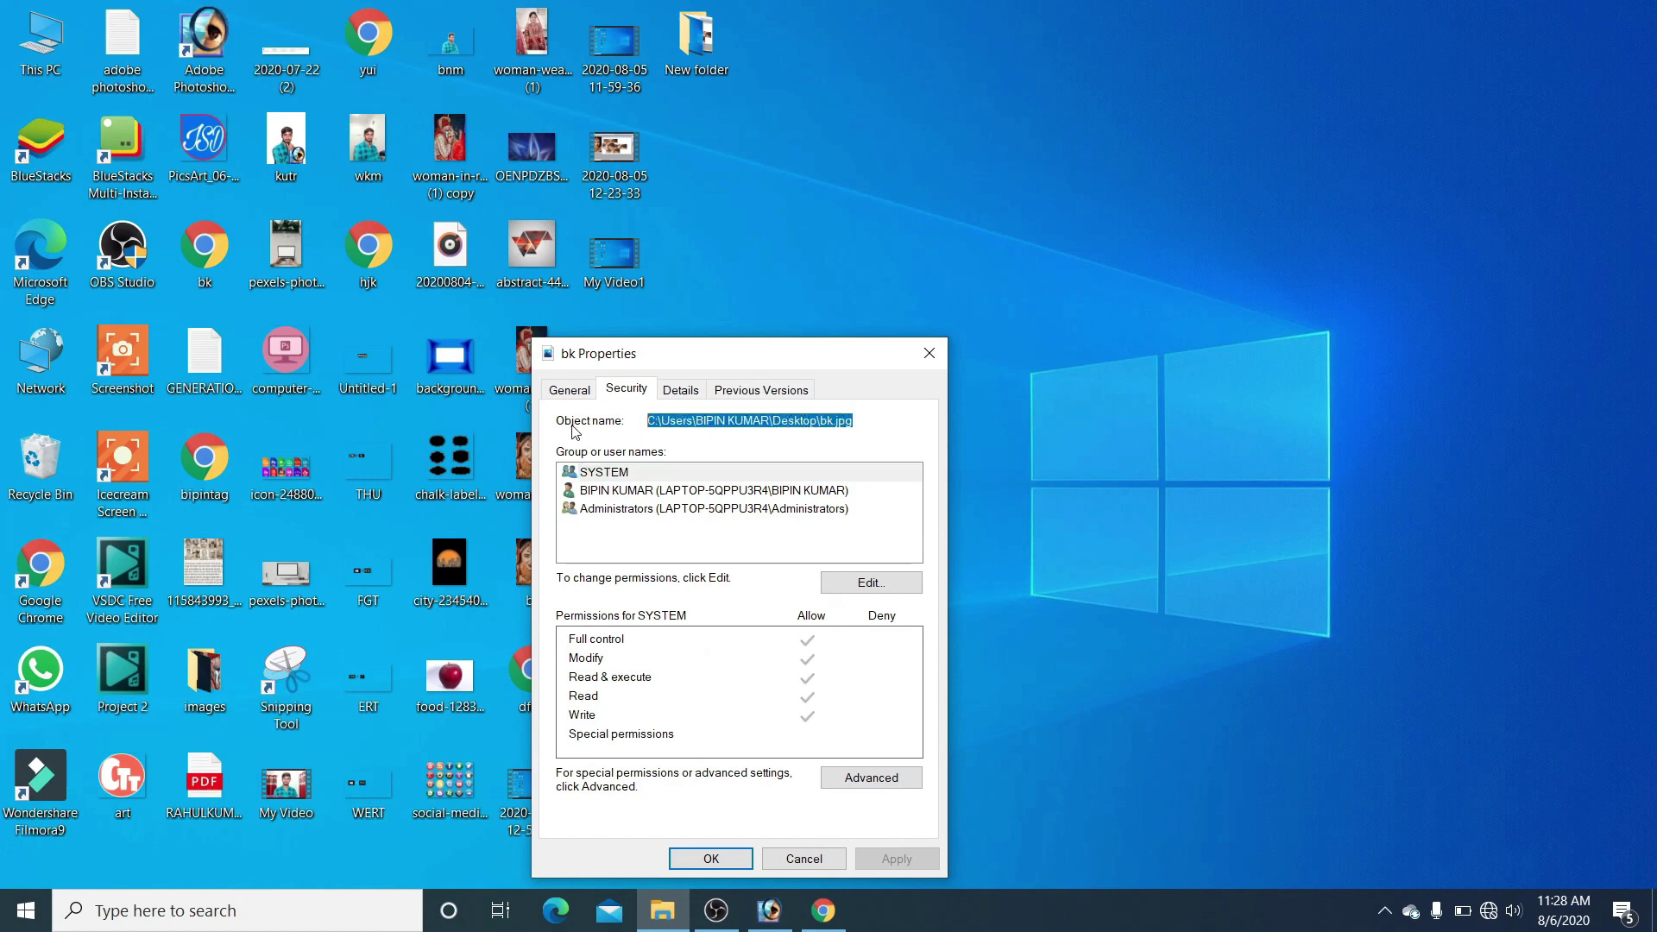
click(770, 910)
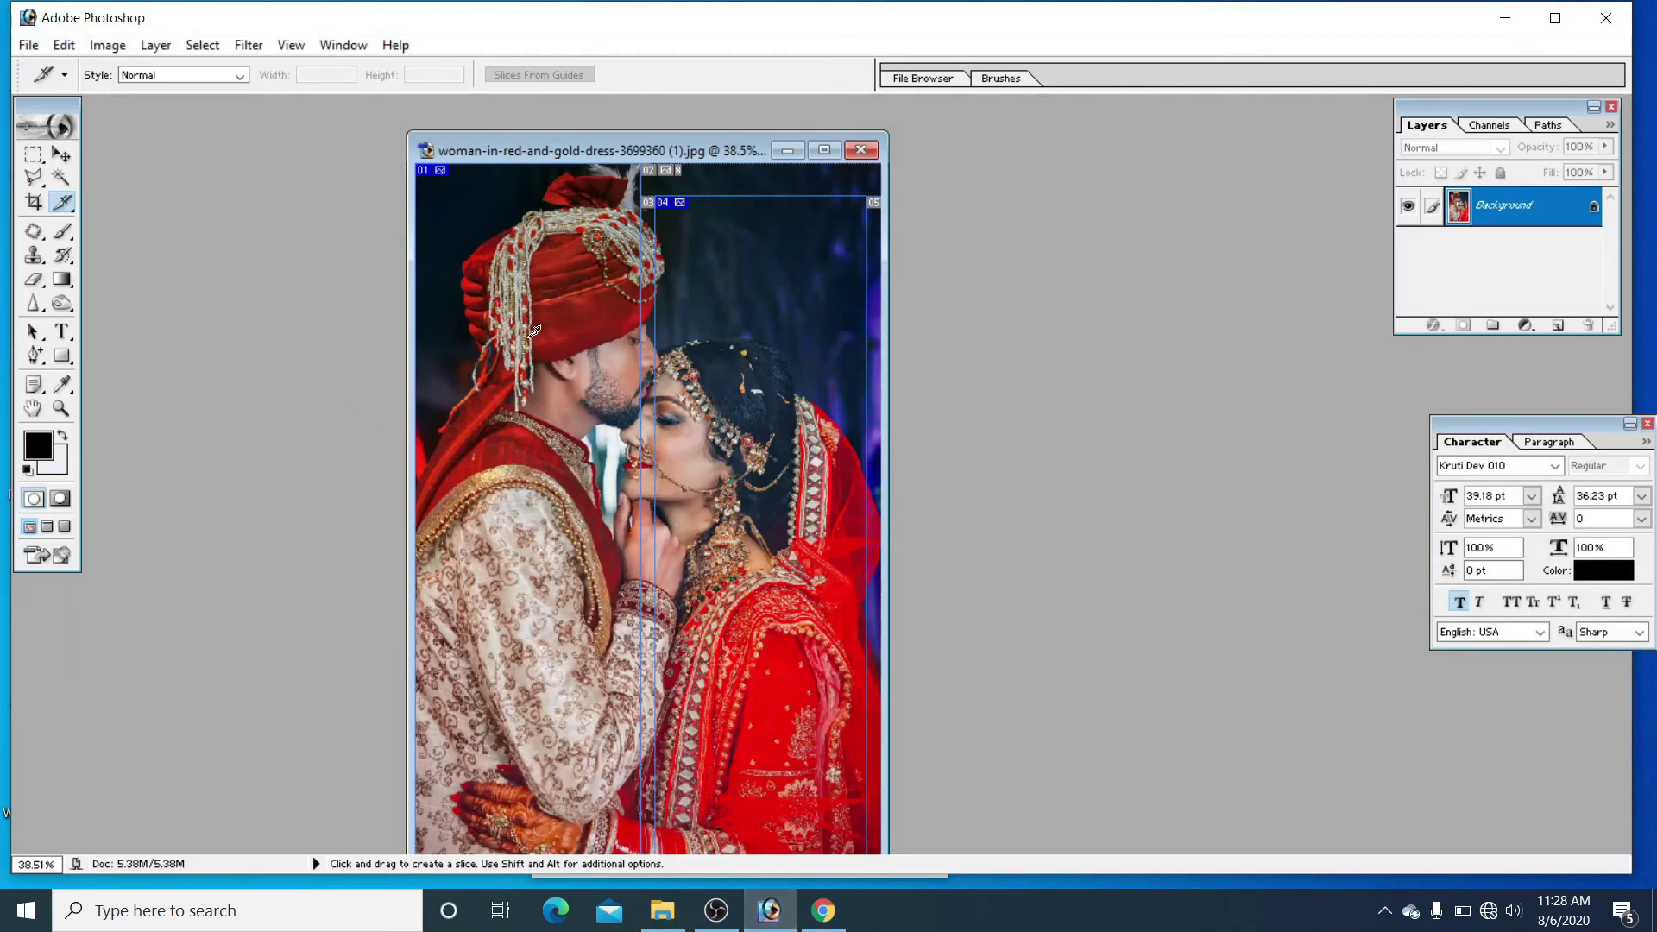
Step: Set slice 01's URL to bk.jpg's Desktop file path, then minimise Photoshop
right_click(516, 500)
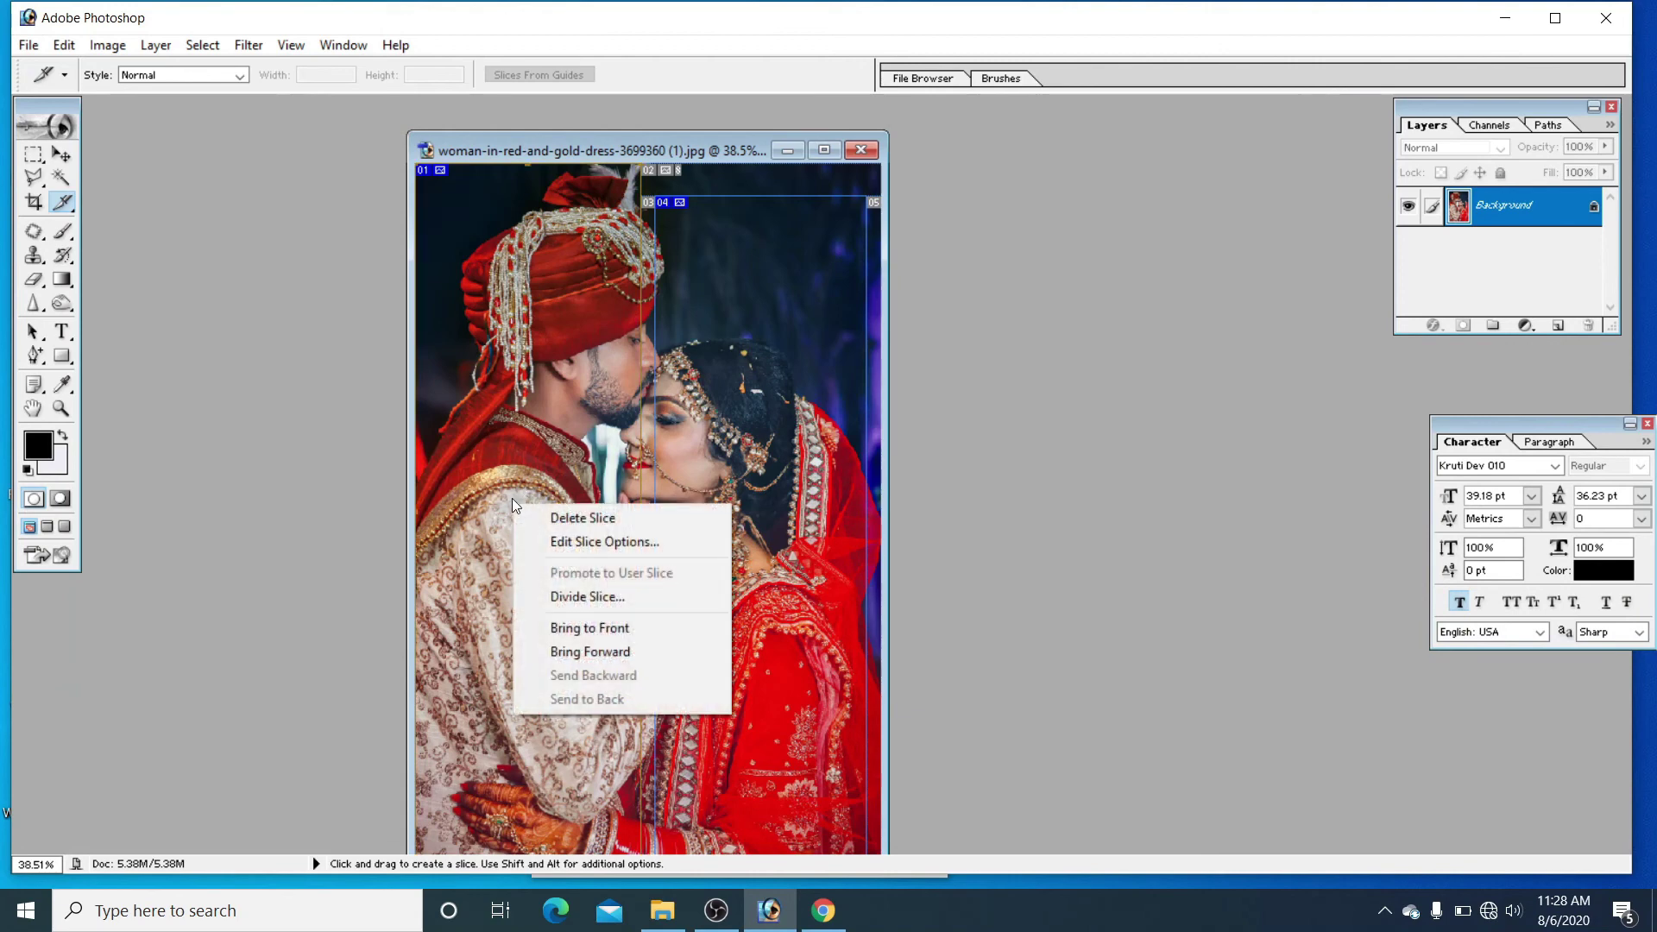
click(594, 542)
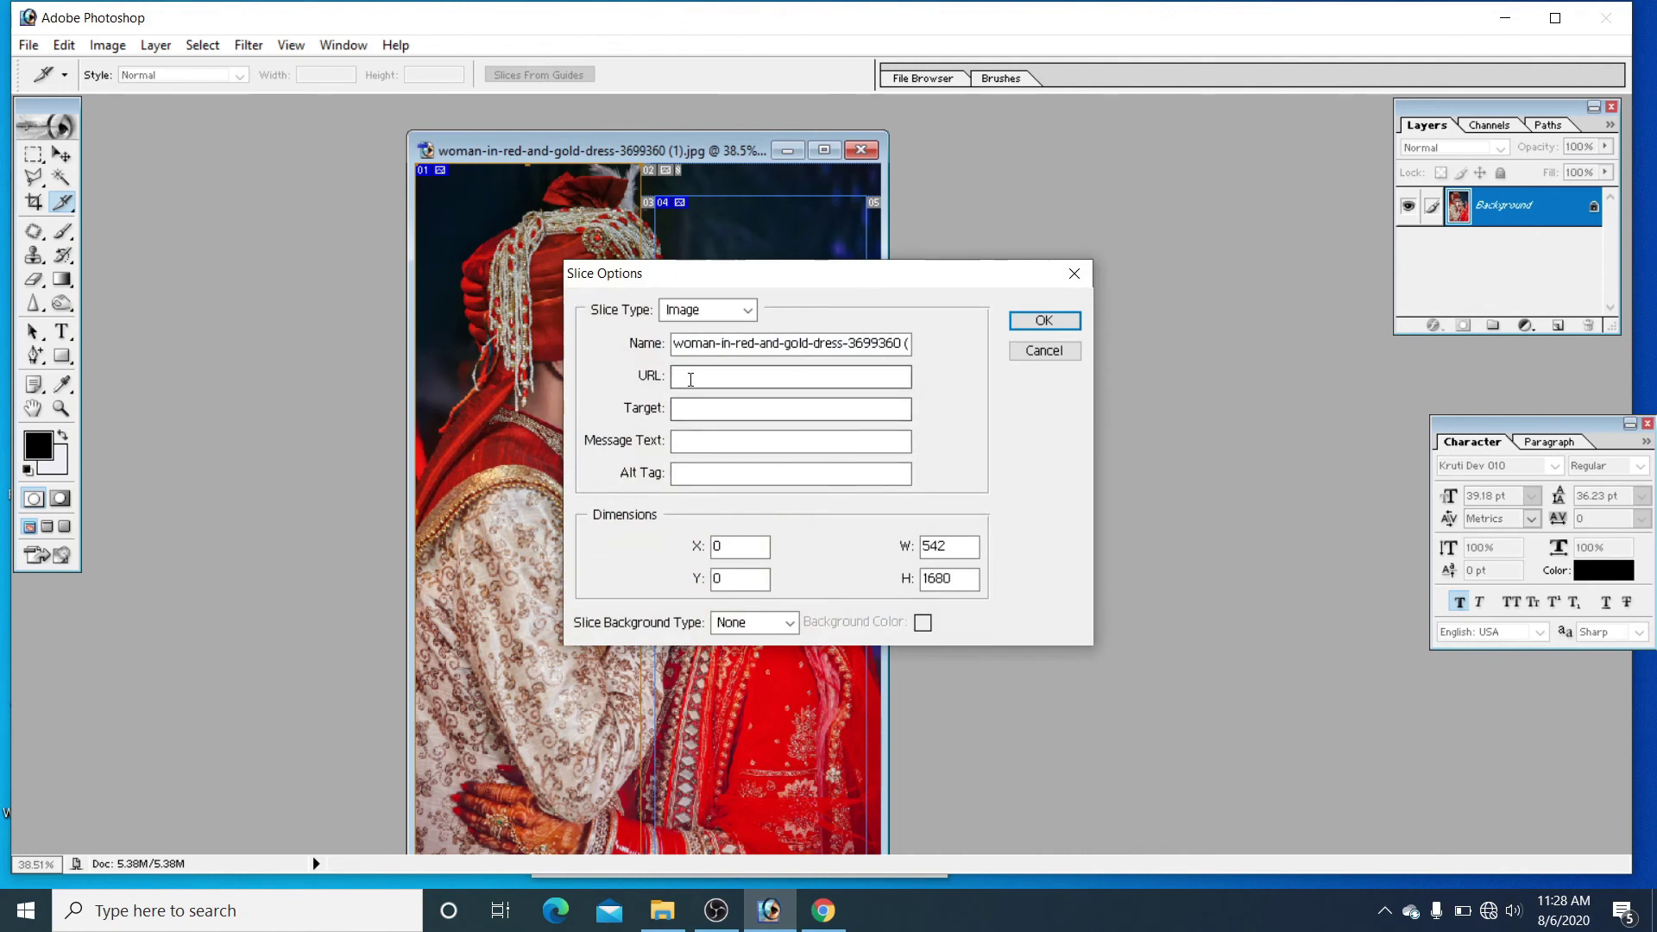
click(688, 378)
text(C:\Users\BIPIN KUMAR\Desktop\bk.jpg)
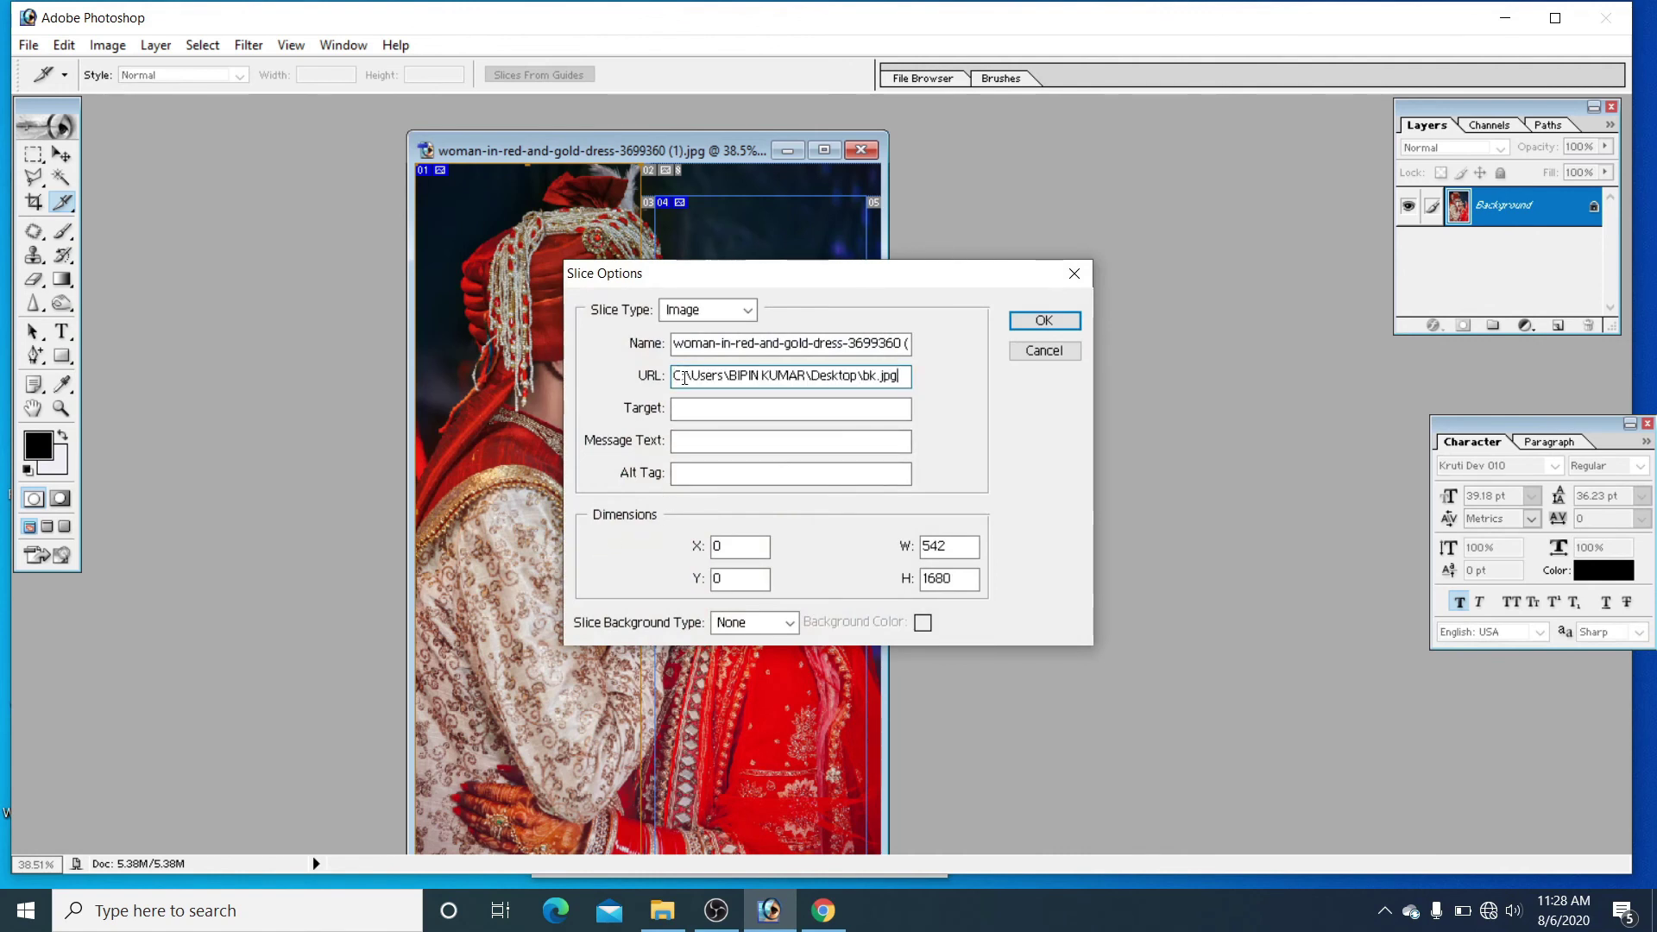
click(1026, 322)
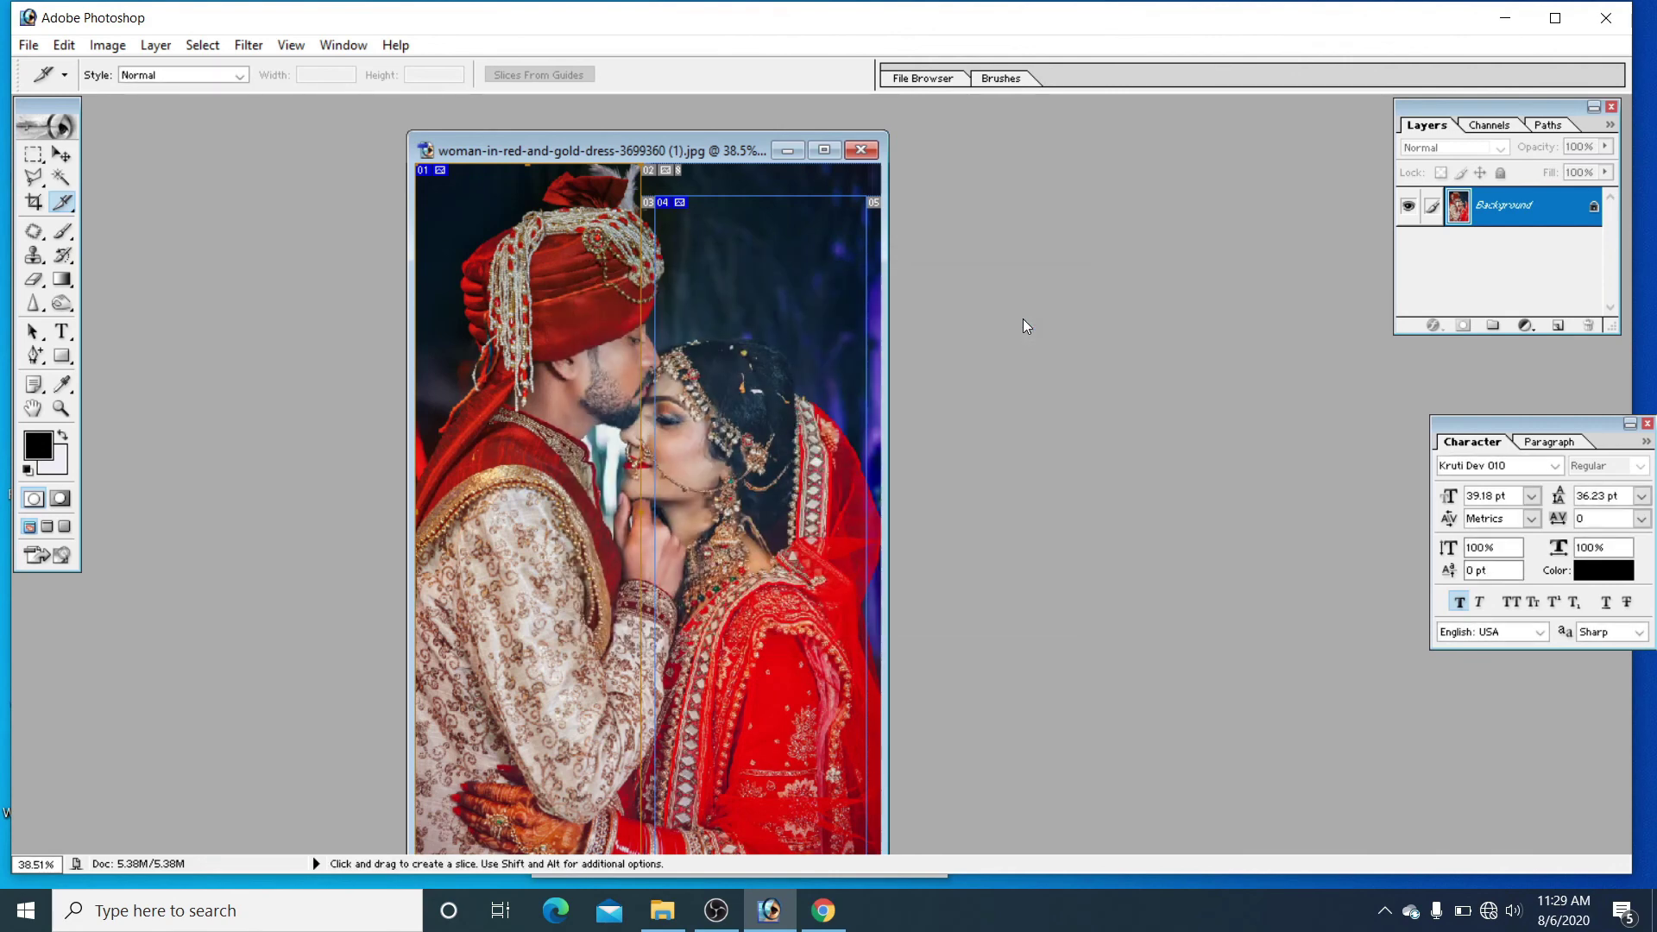
click(1504, 17)
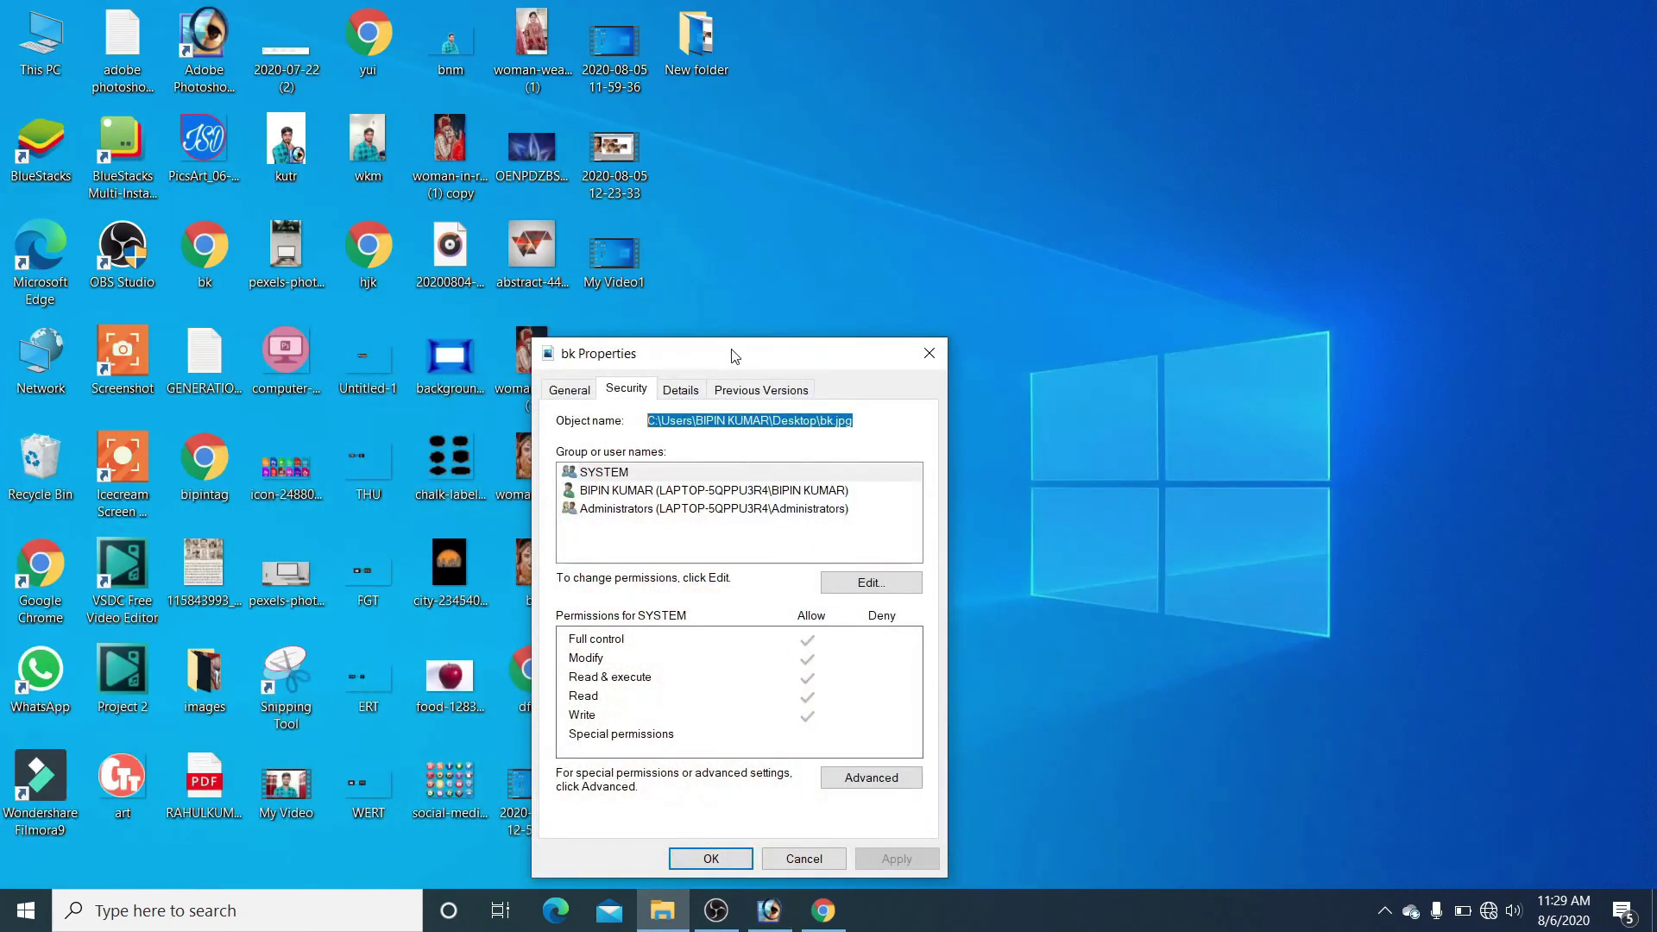
Step: Select woman-wearing-dress-2053852 (1)'s full path in its Security properties, then return to Photoshop
click(539, 41)
right_click(539, 41)
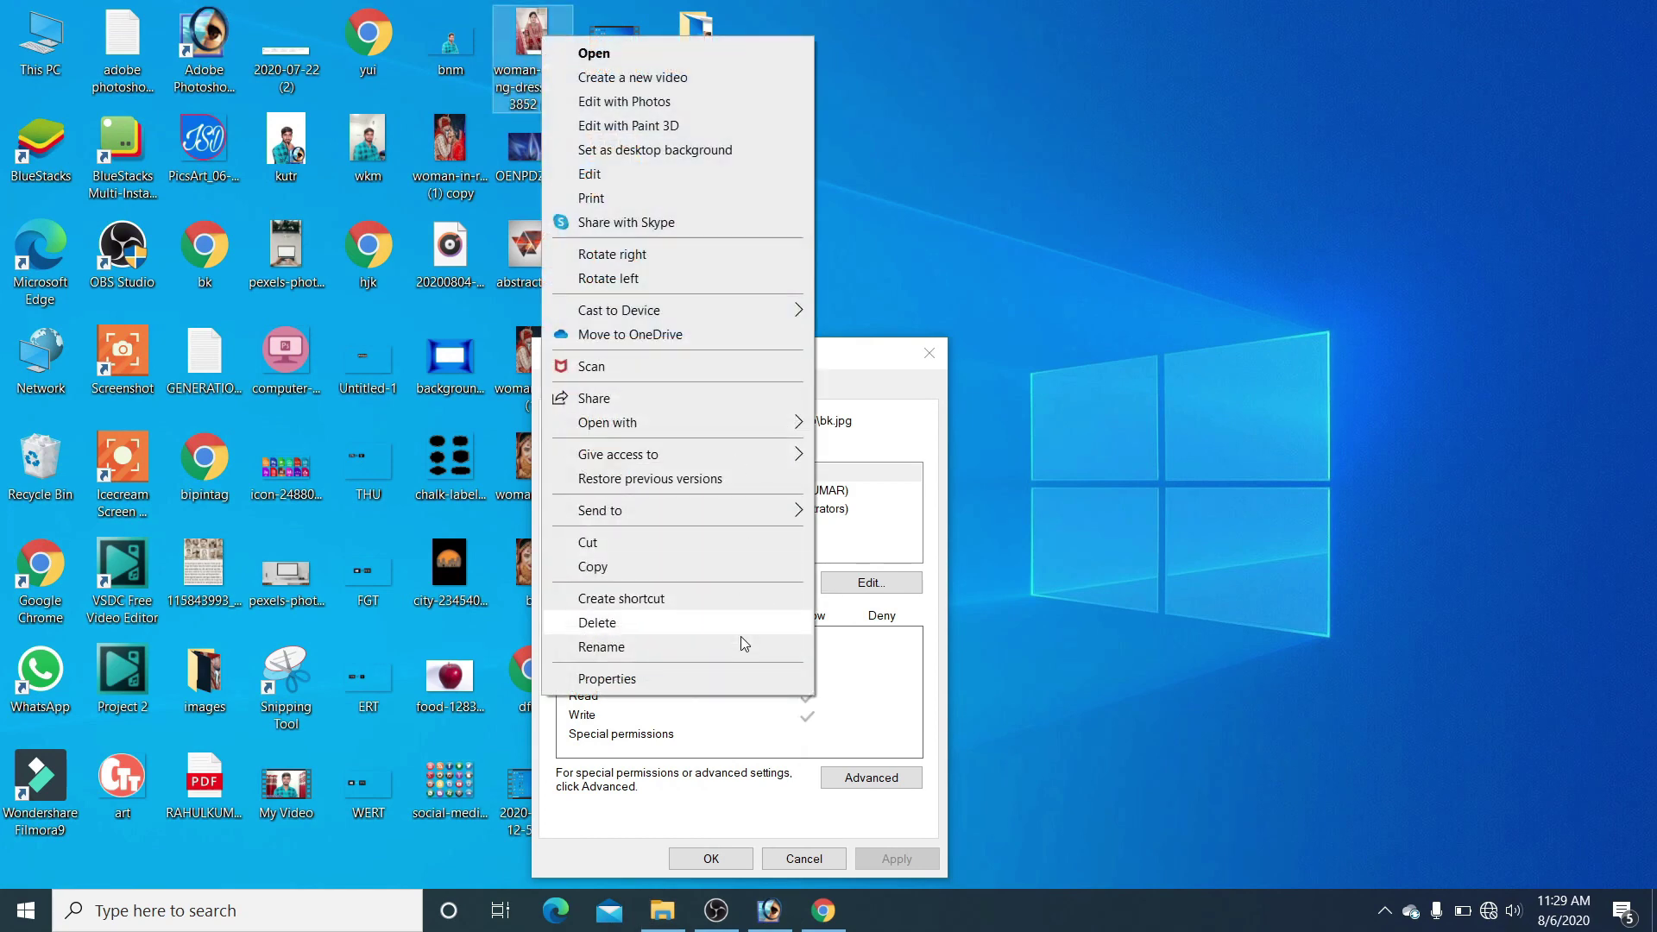
click(701, 679)
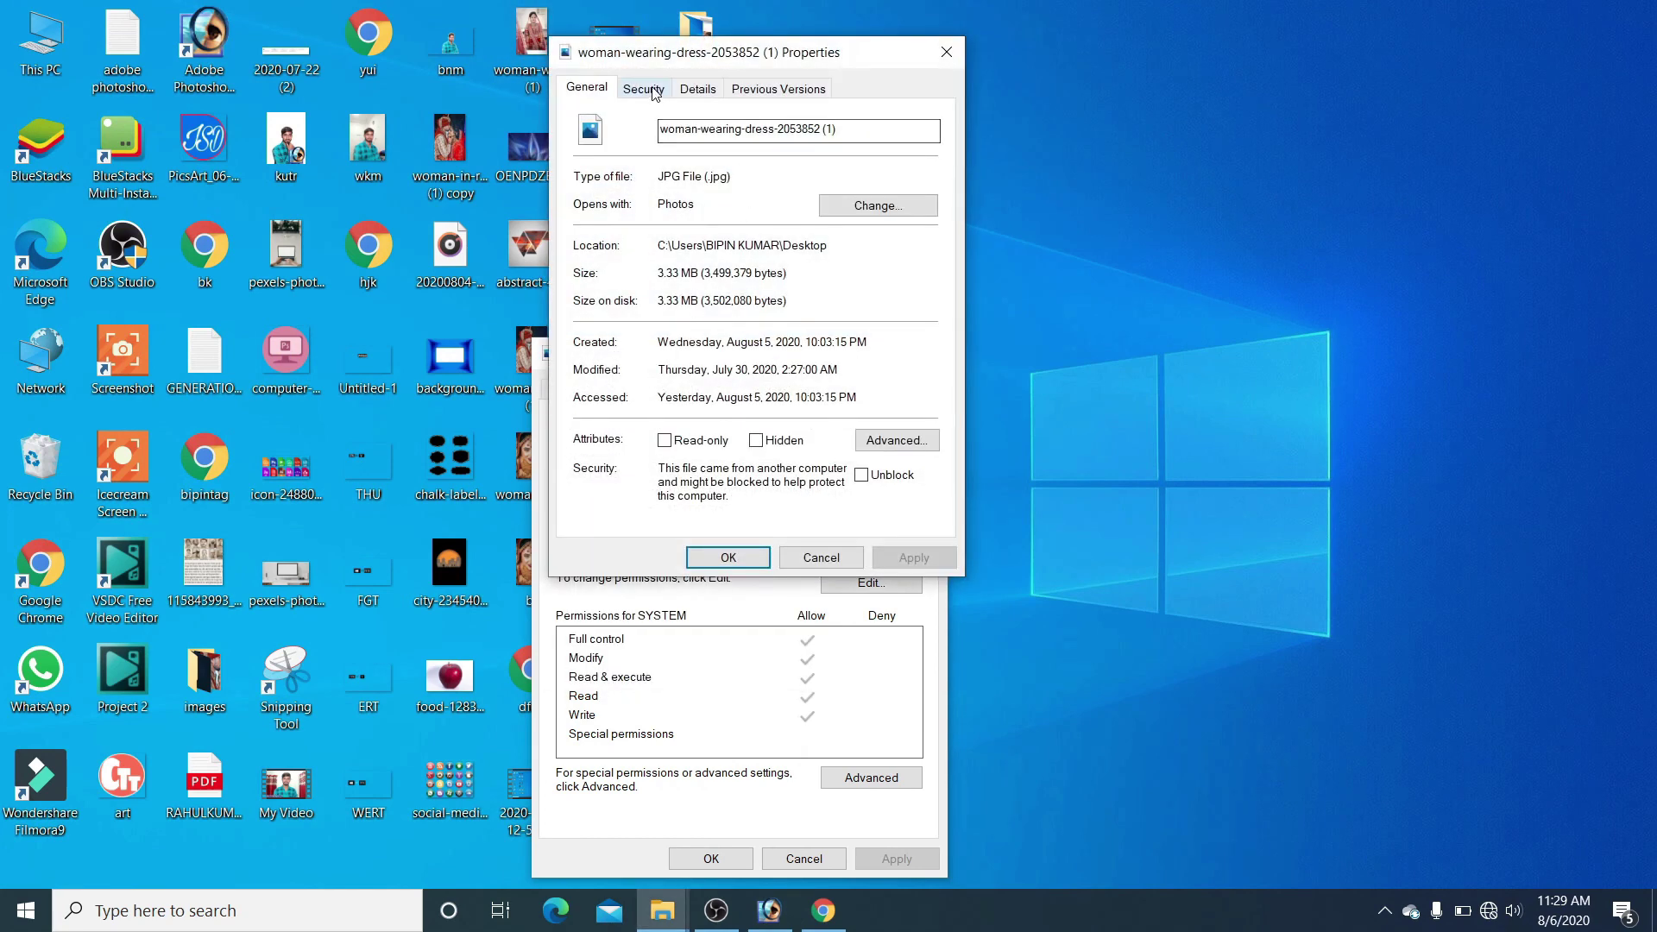
click(655, 94)
double_click(938, 118)
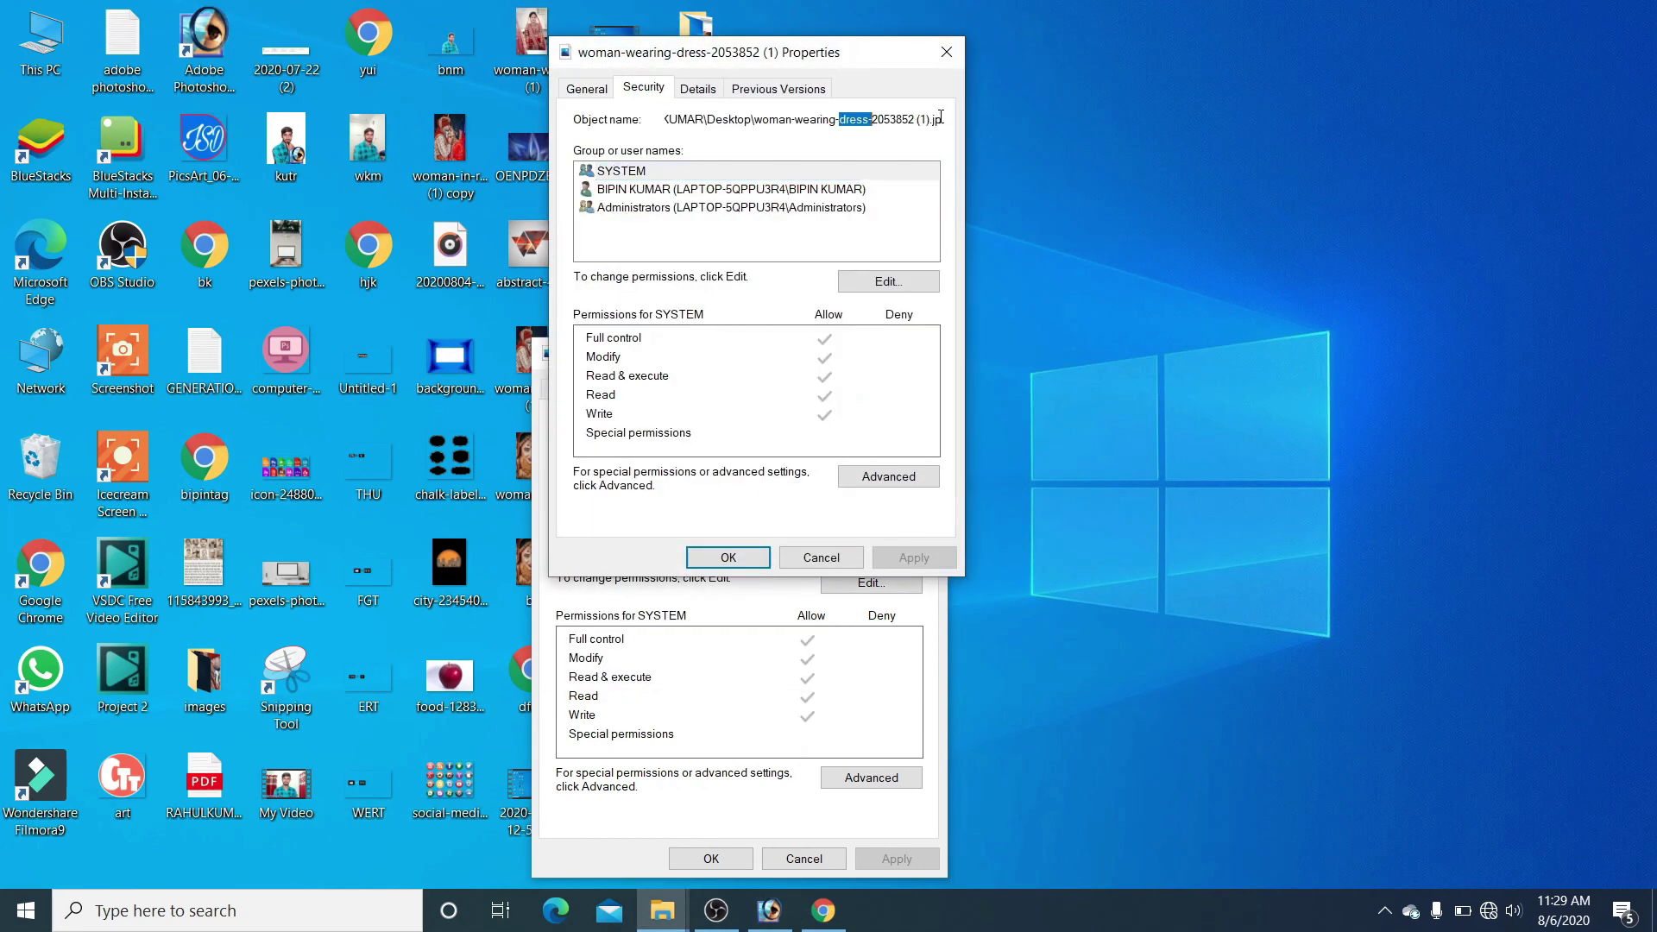
drag(941, 122, 658, 123)
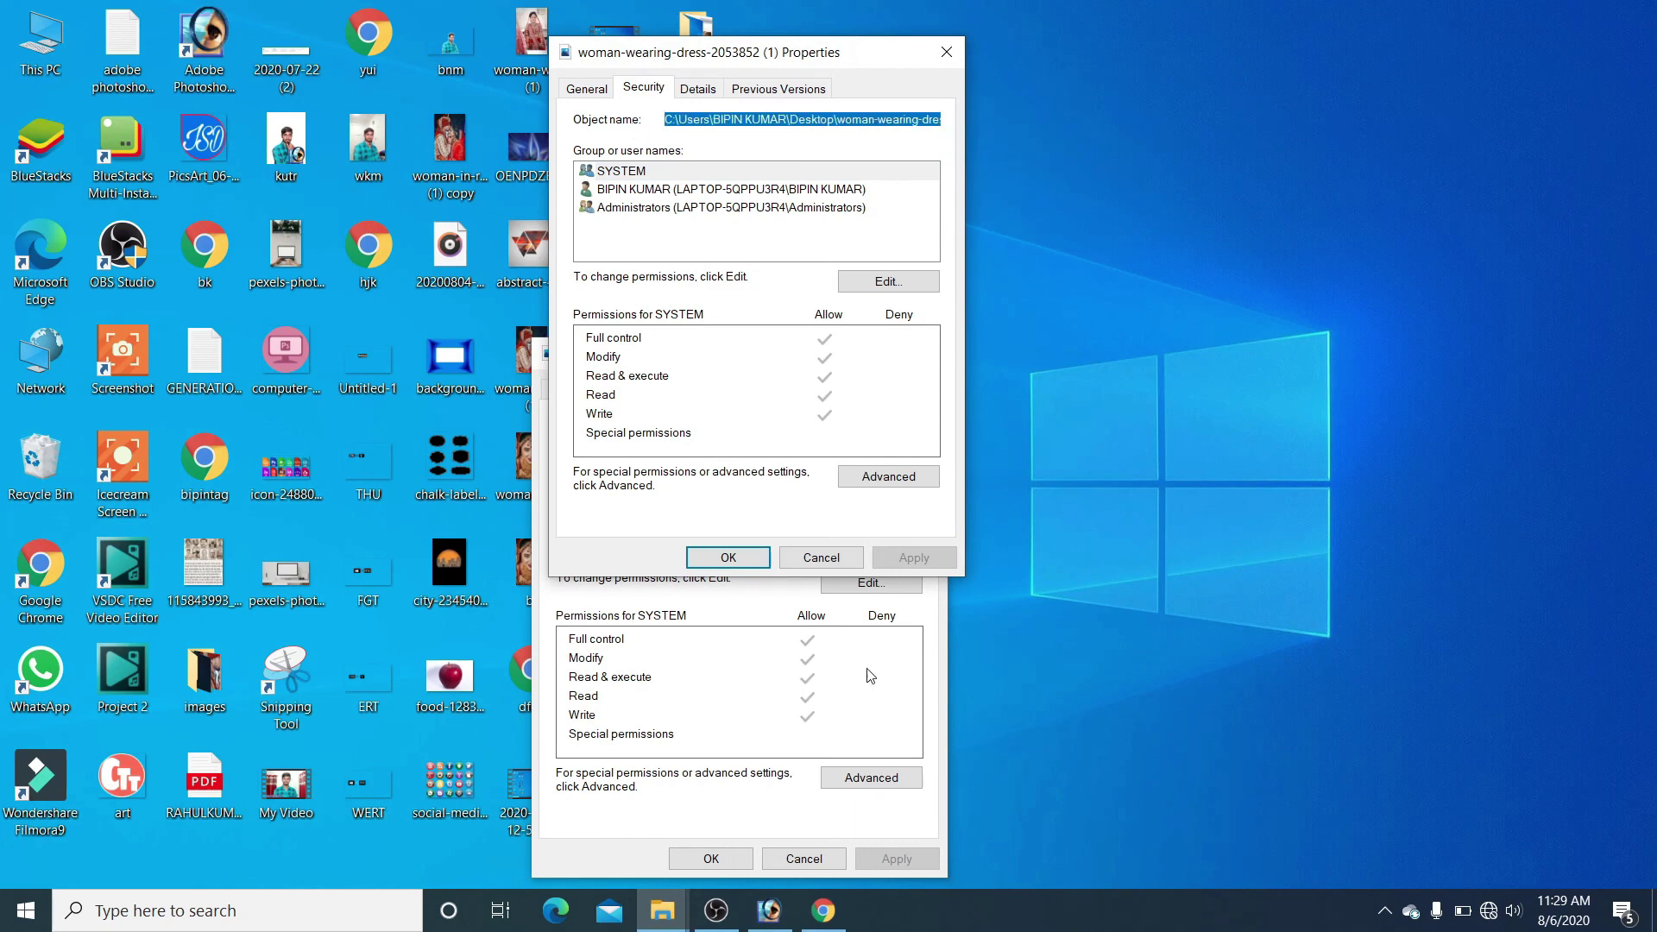
click(769, 911)
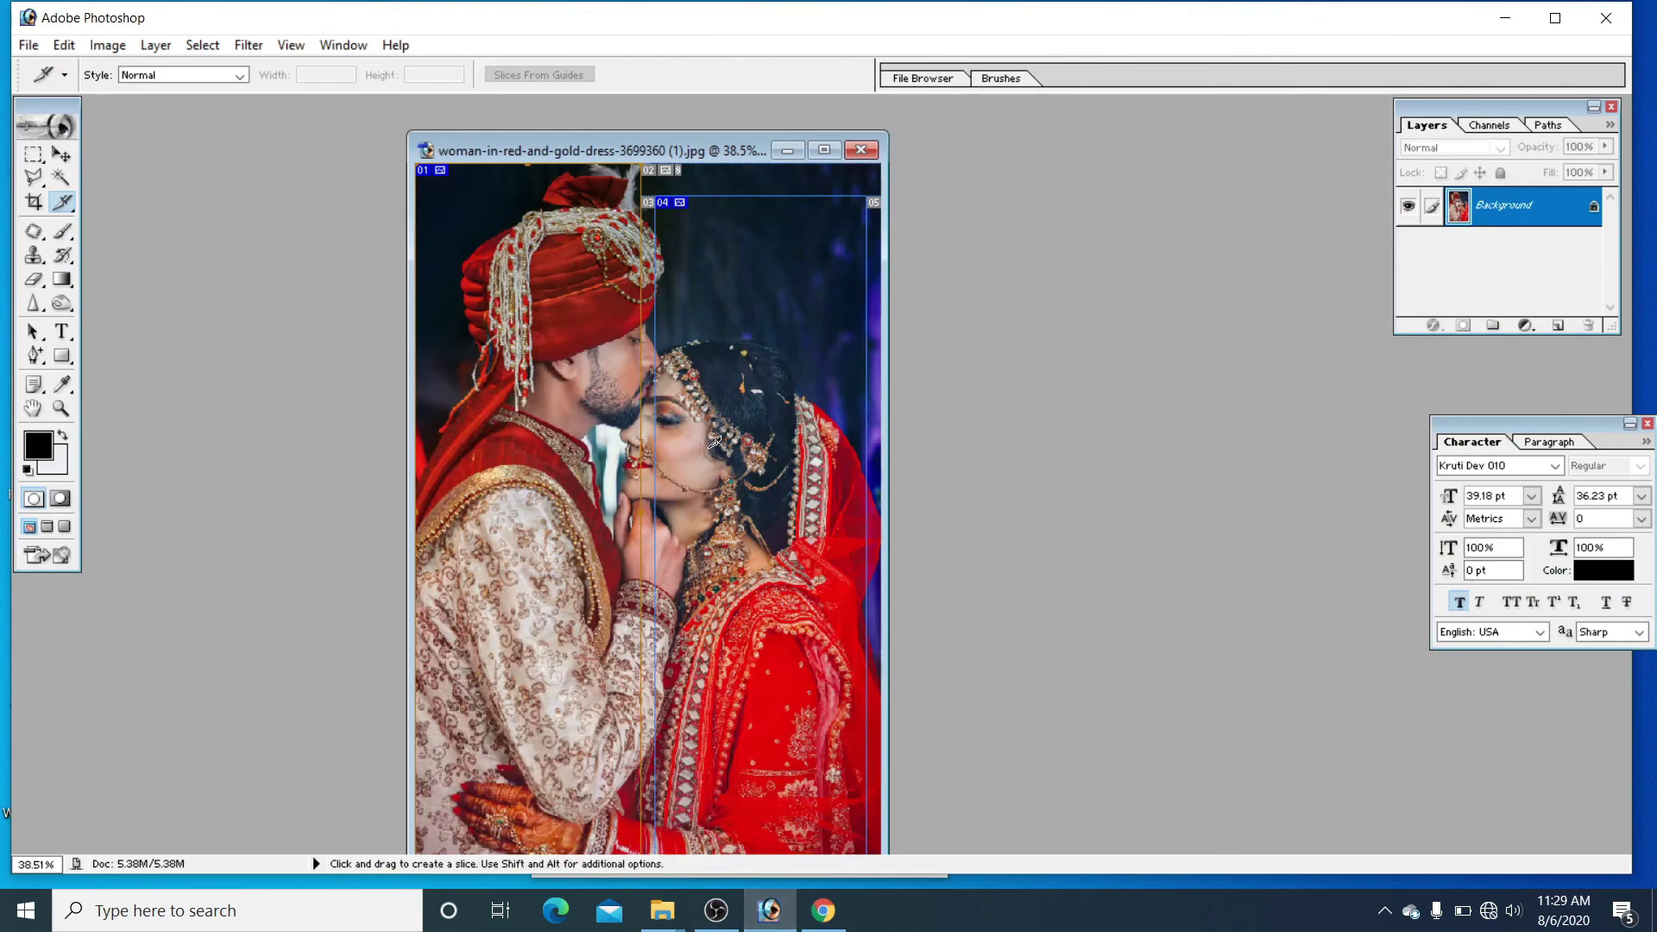
Step: Link slice 04 to the copied woman-wearing-dress image path in Slice Options
right_click(744, 462)
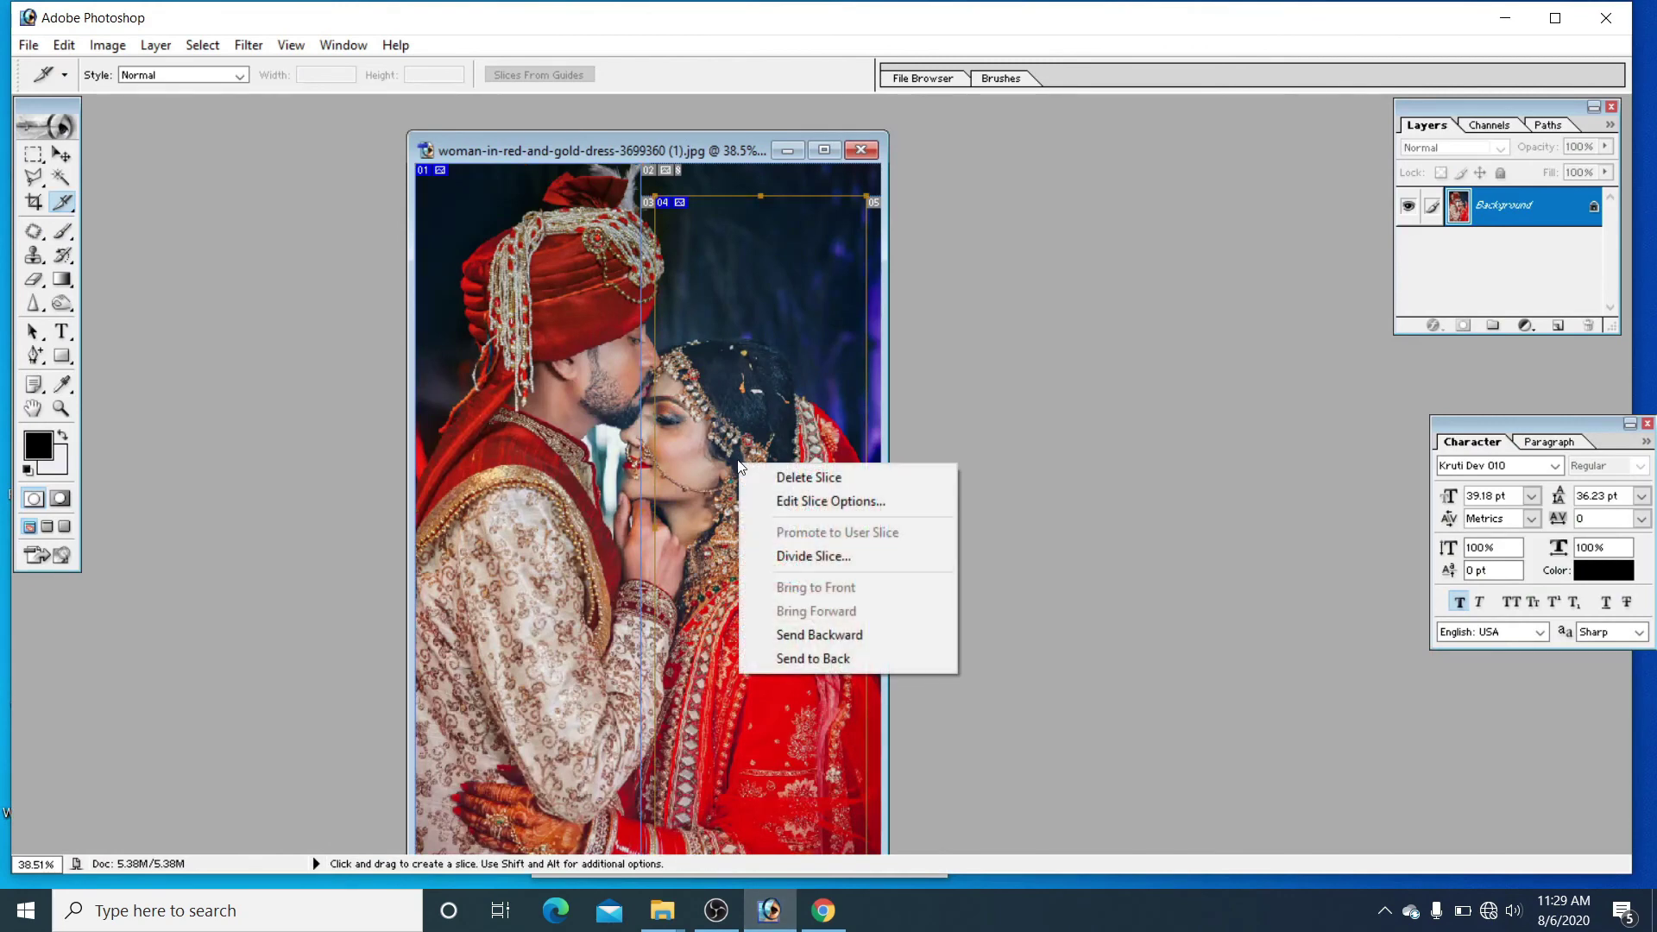
click(803, 500)
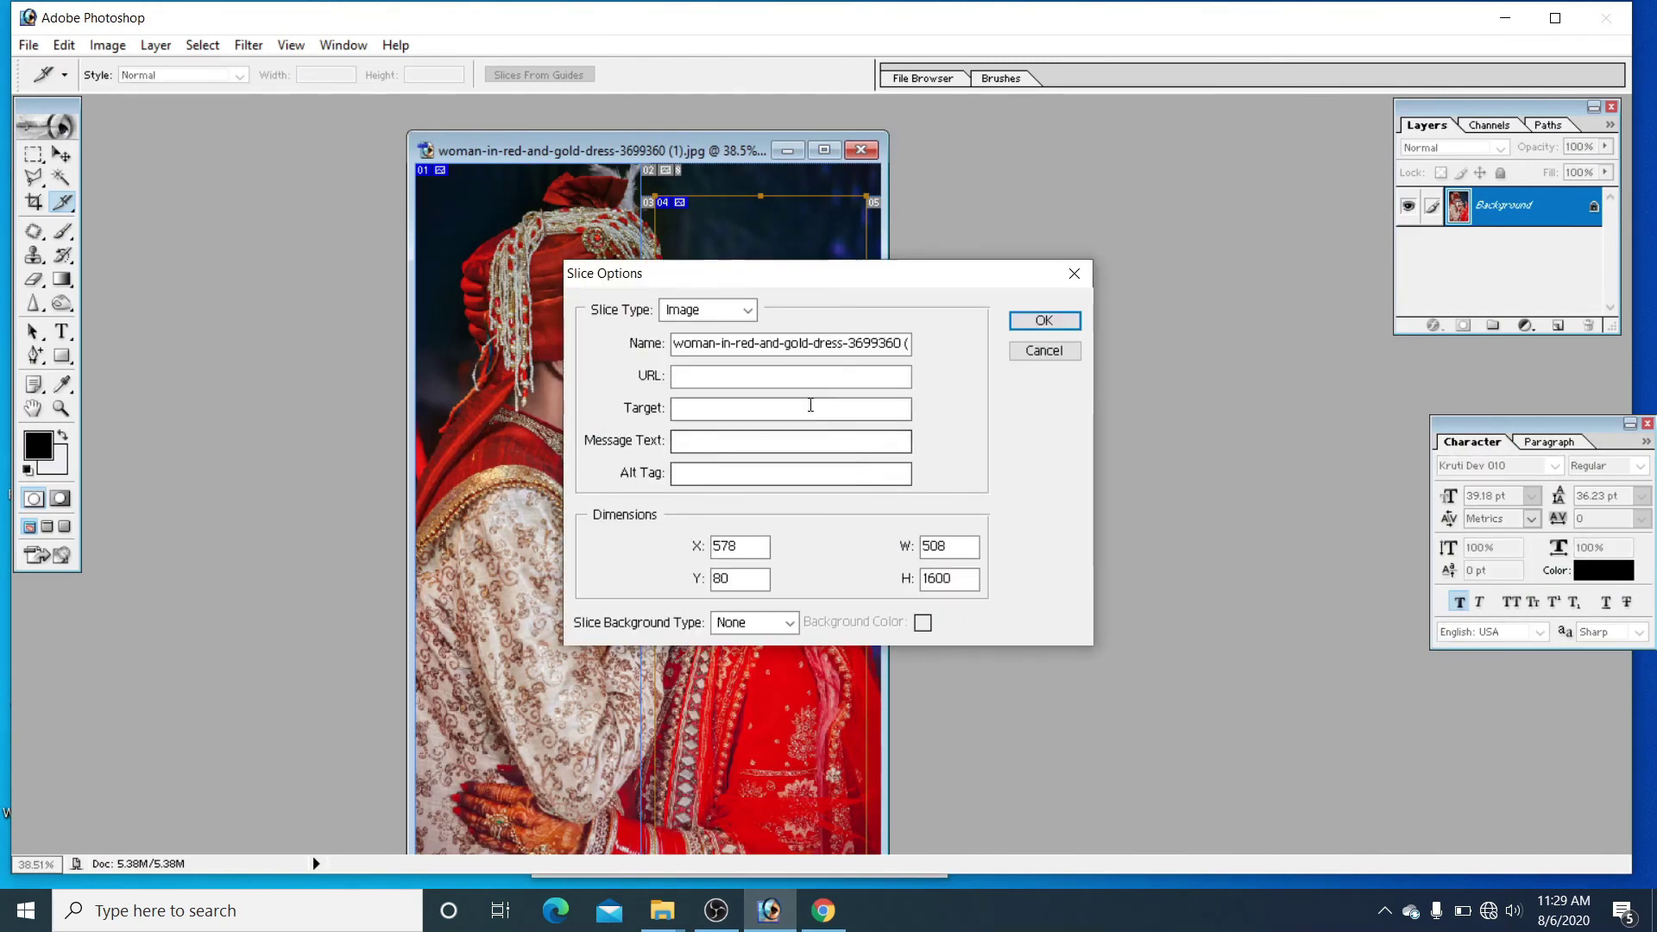
click(734, 377)
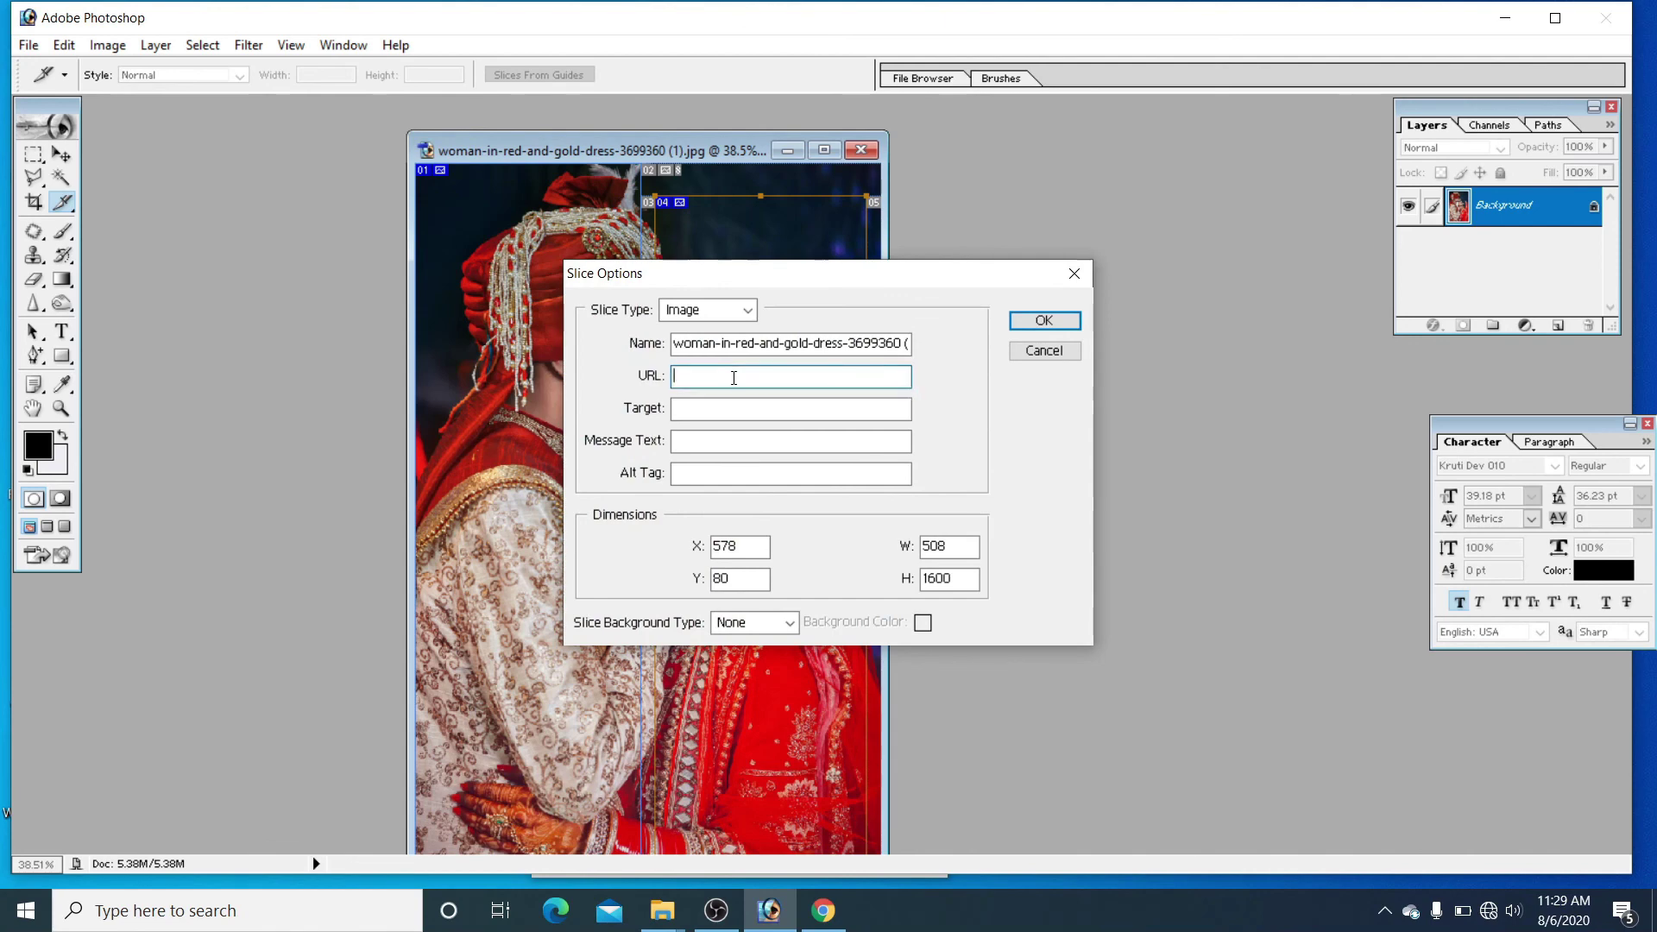
key(ctrl+v)
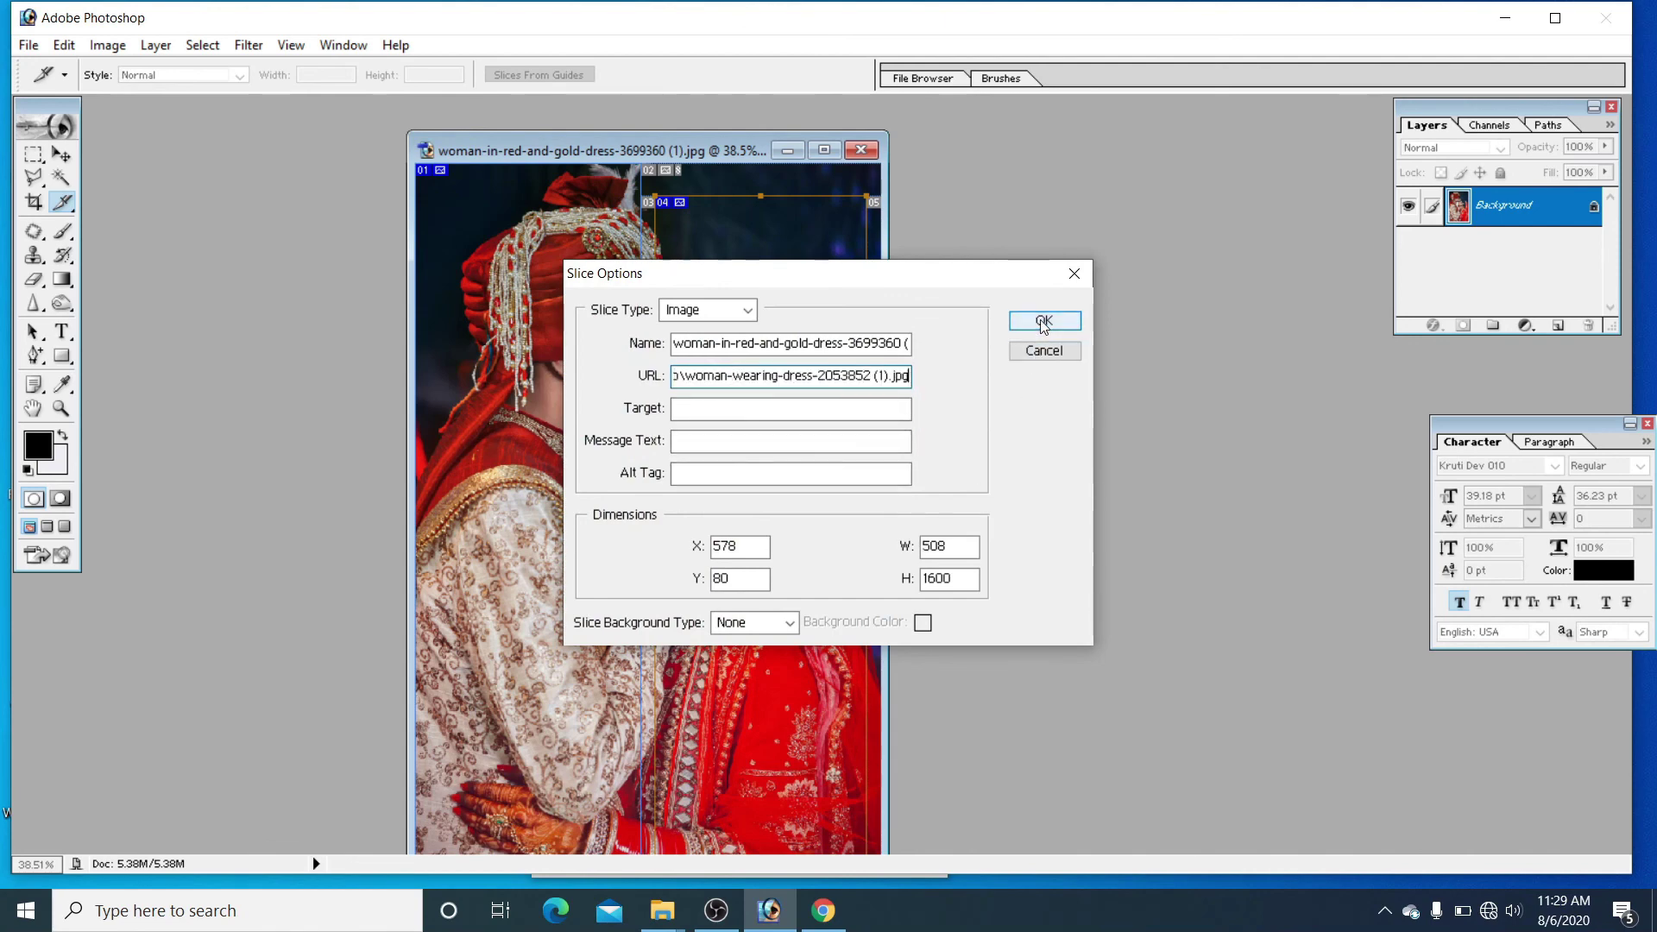
click(1044, 322)
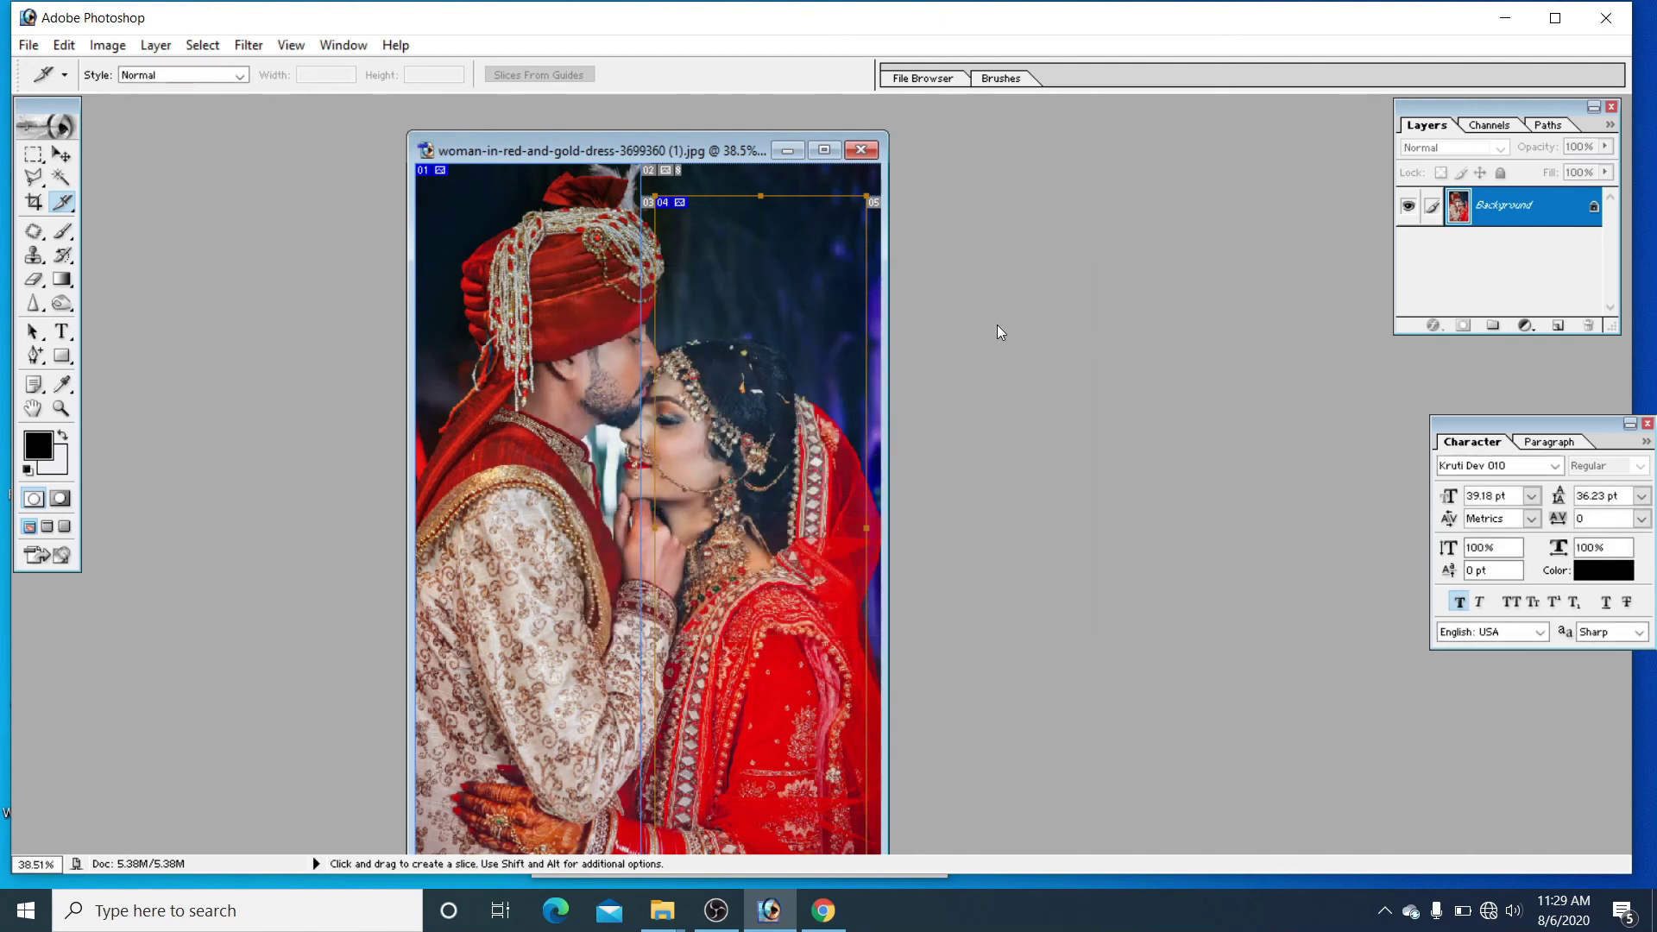
Step: Save for Web as an HTML page with images named bipin
click(26, 46)
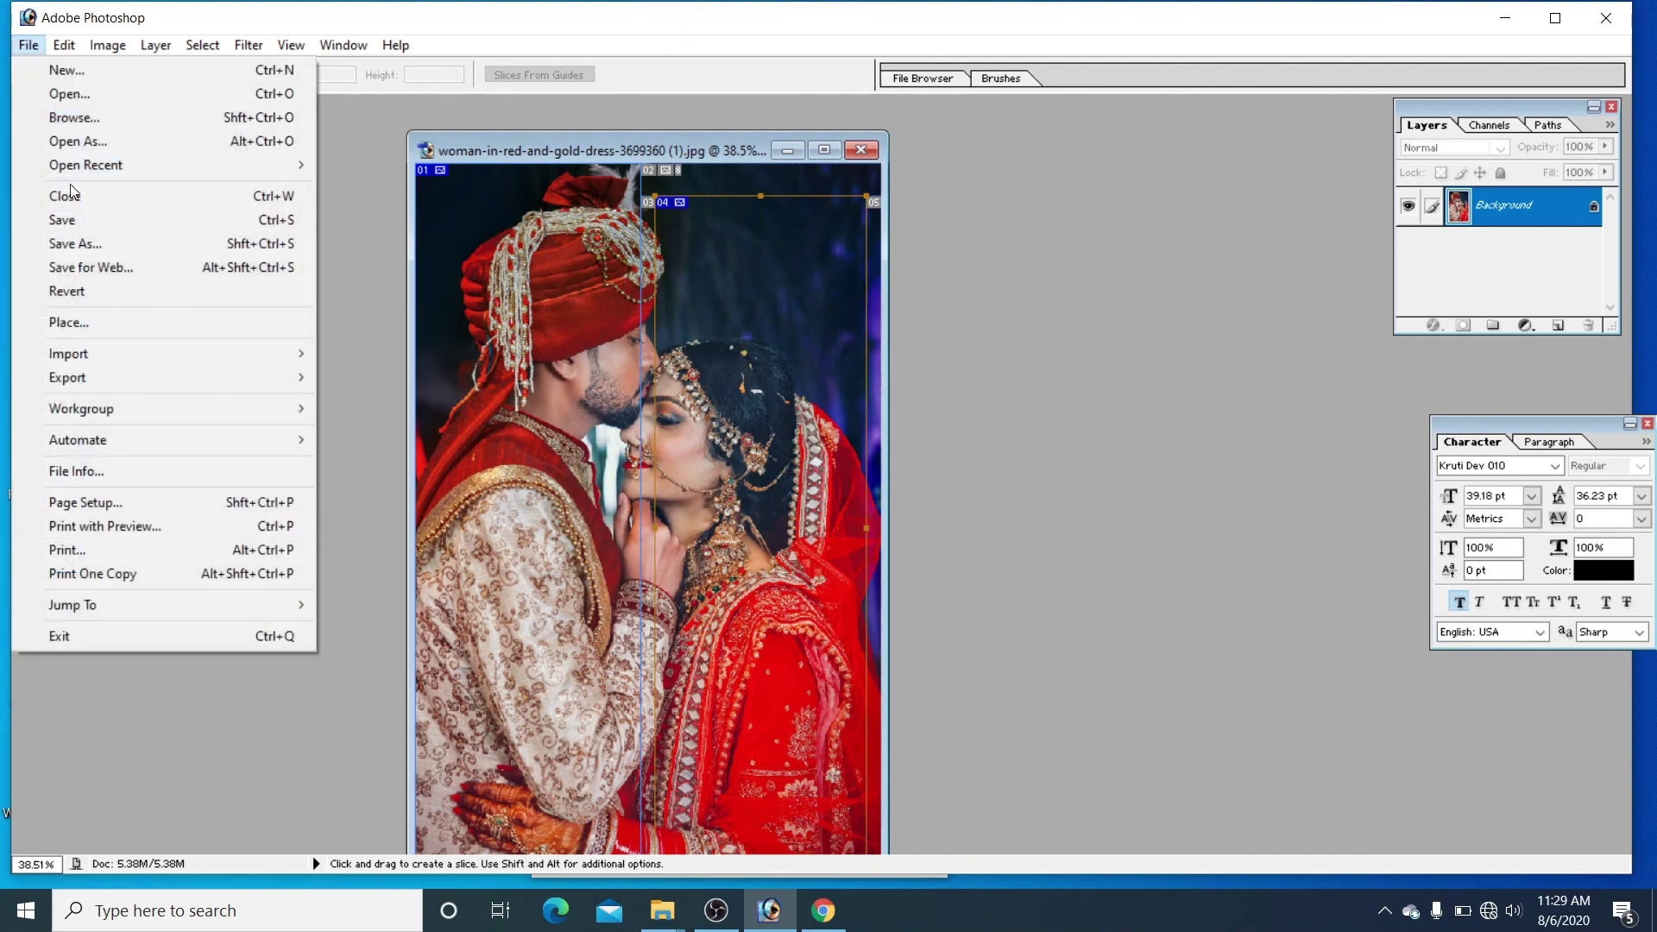
click(97, 268)
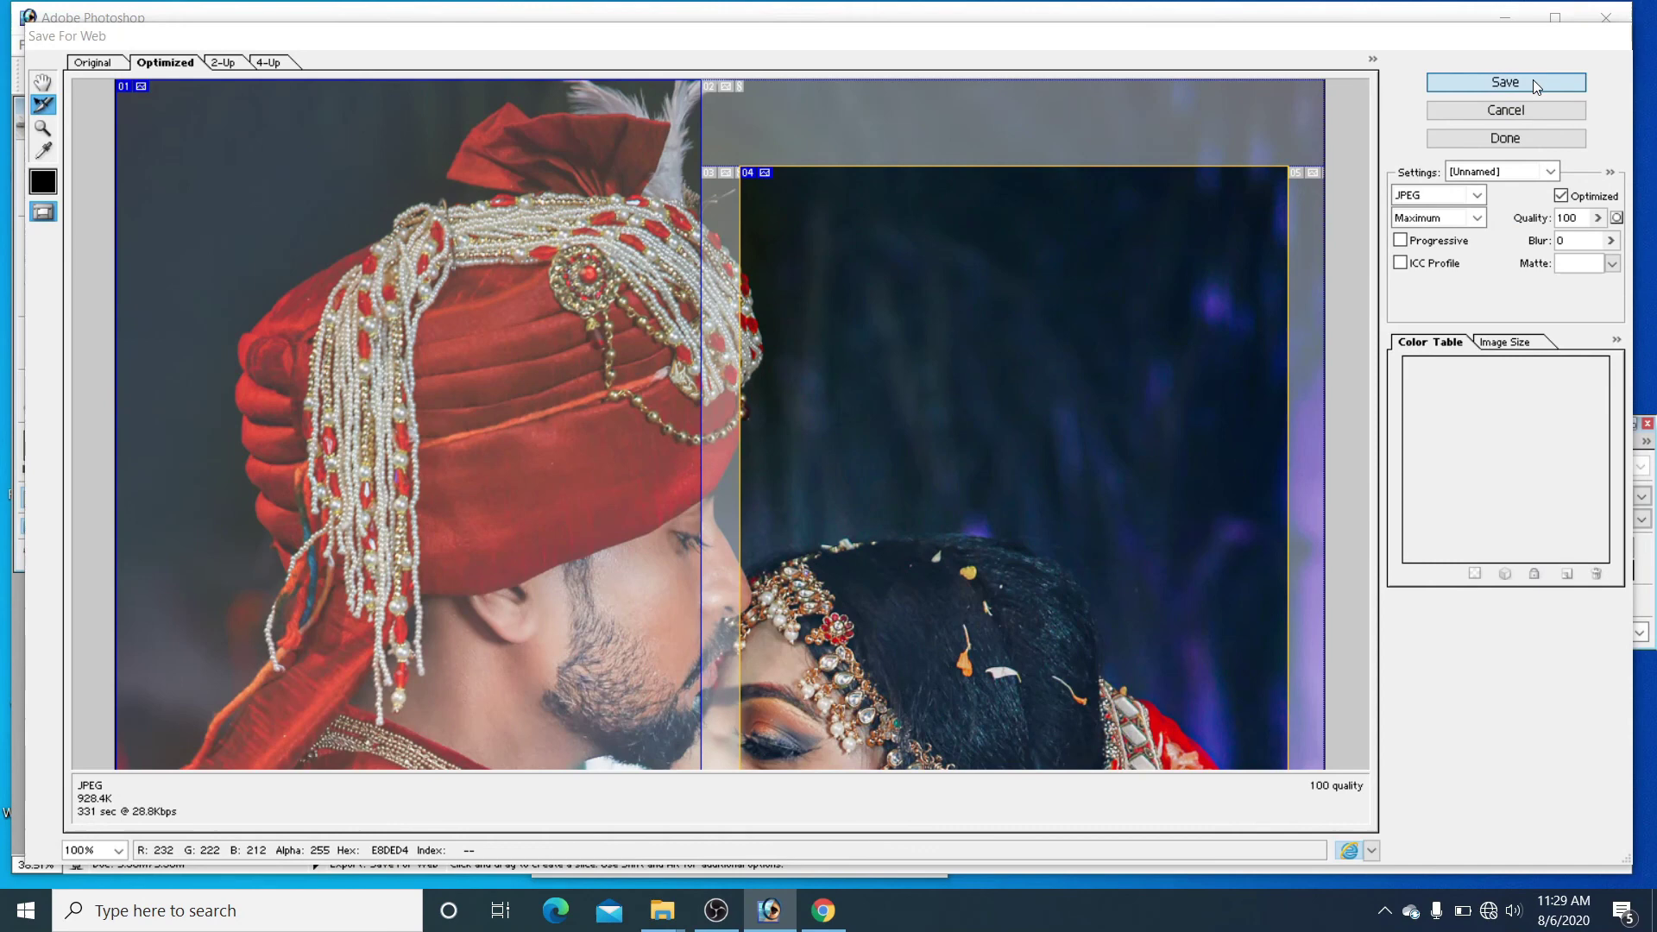
click(1532, 80)
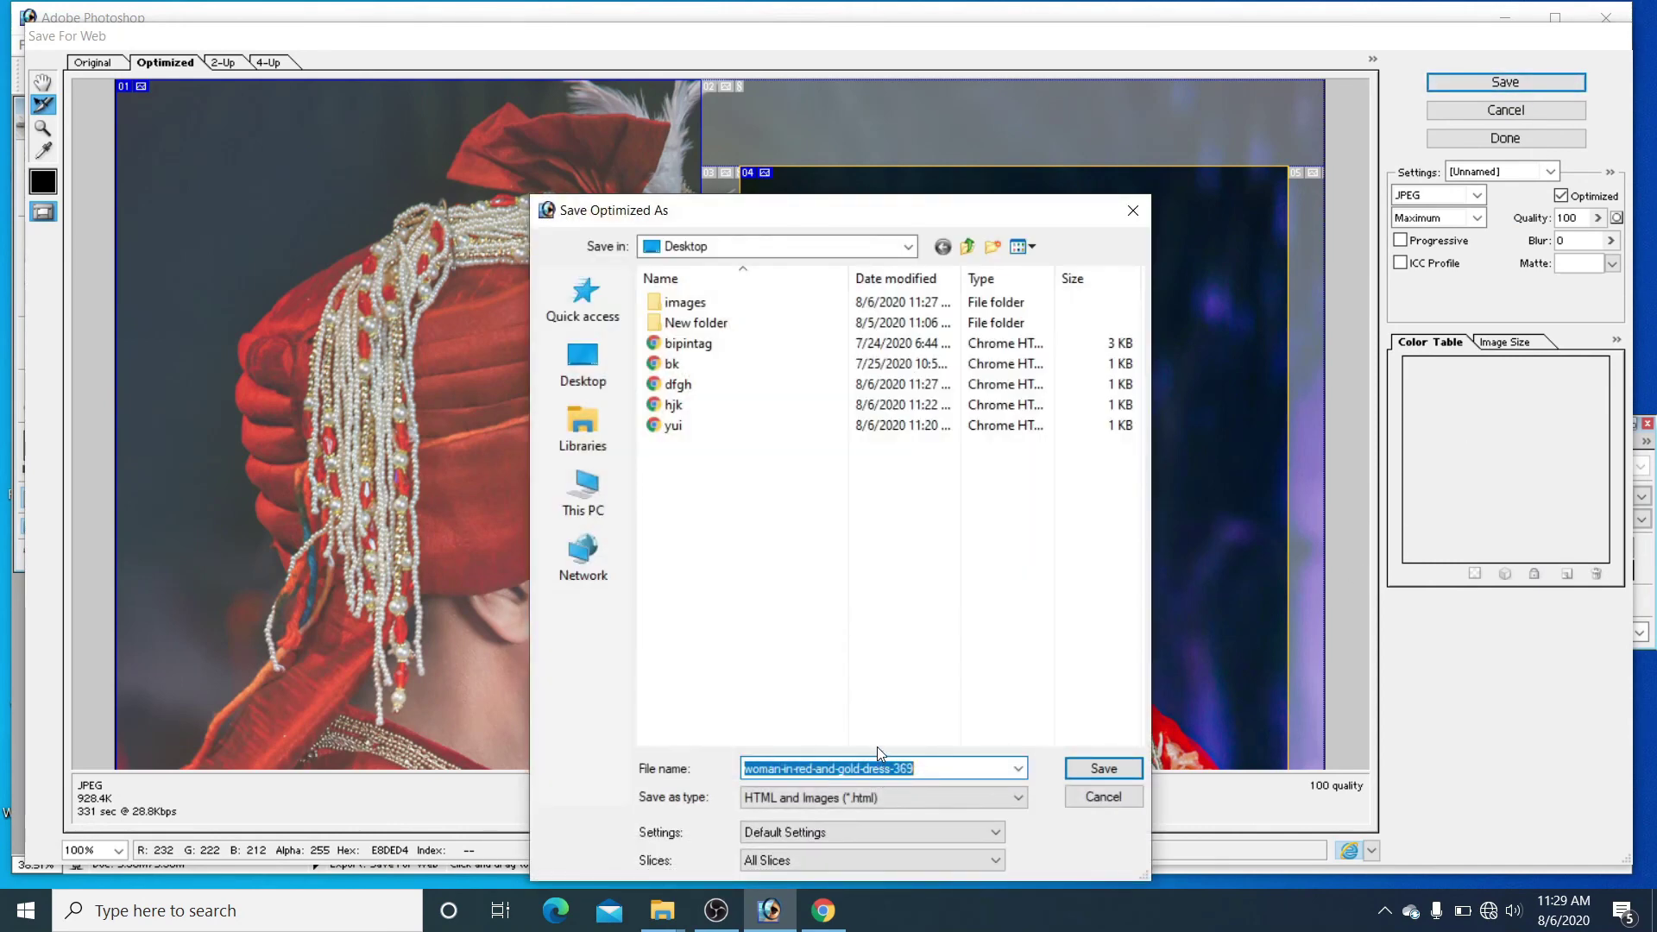
text(bipi)
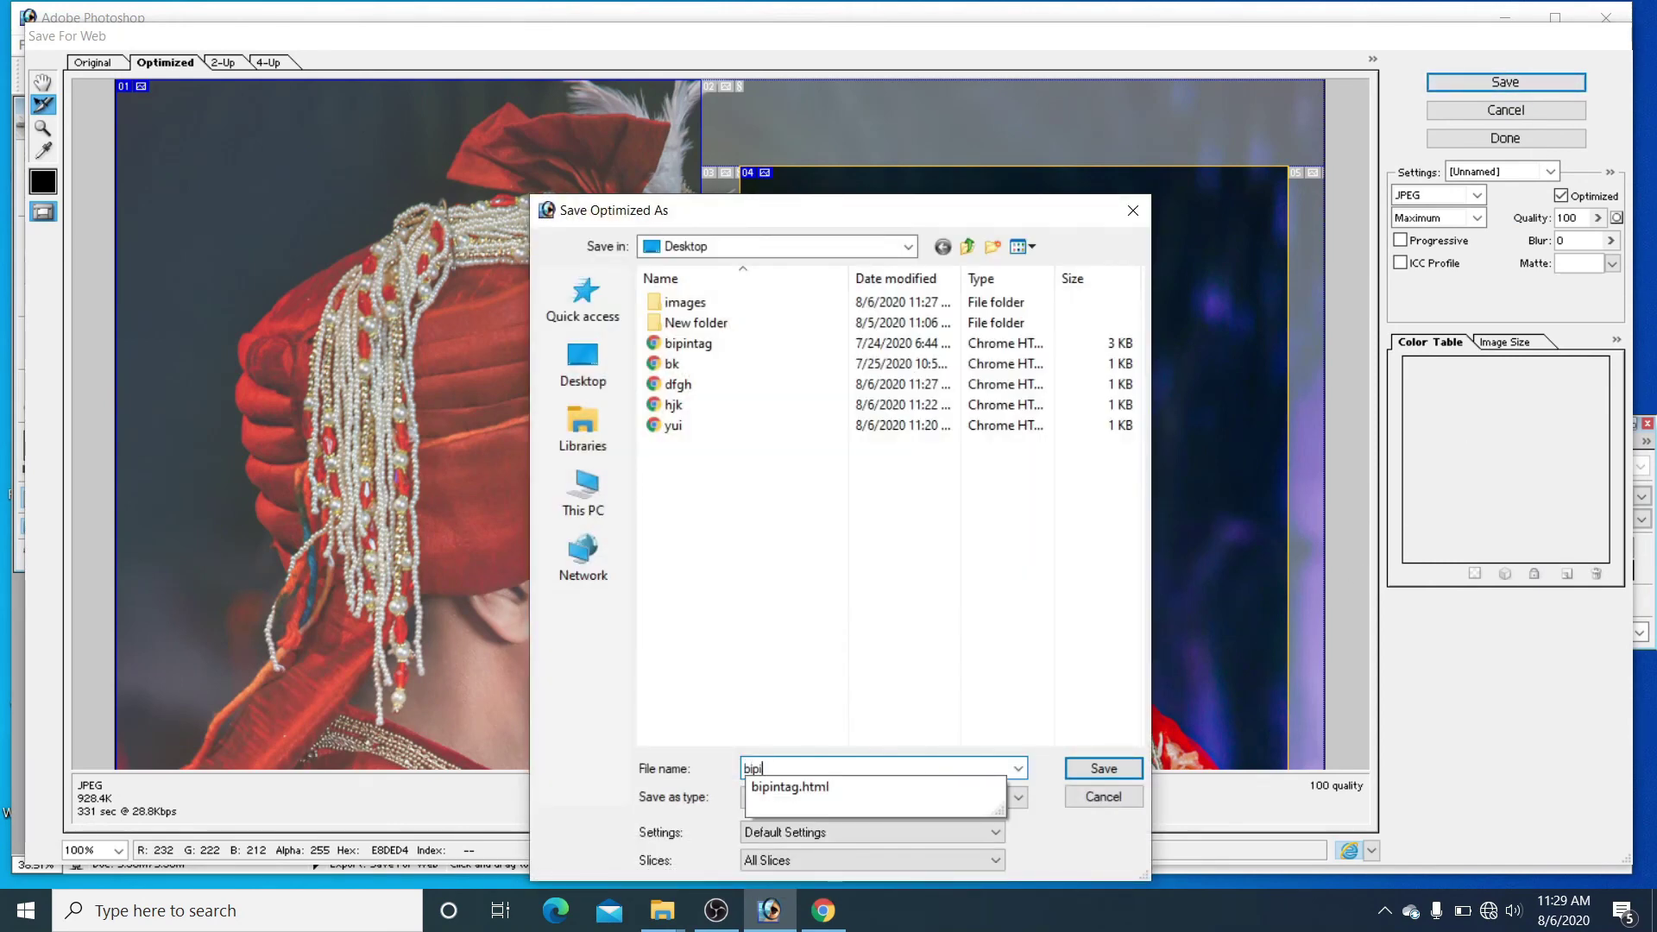
text(n)
key(Return)
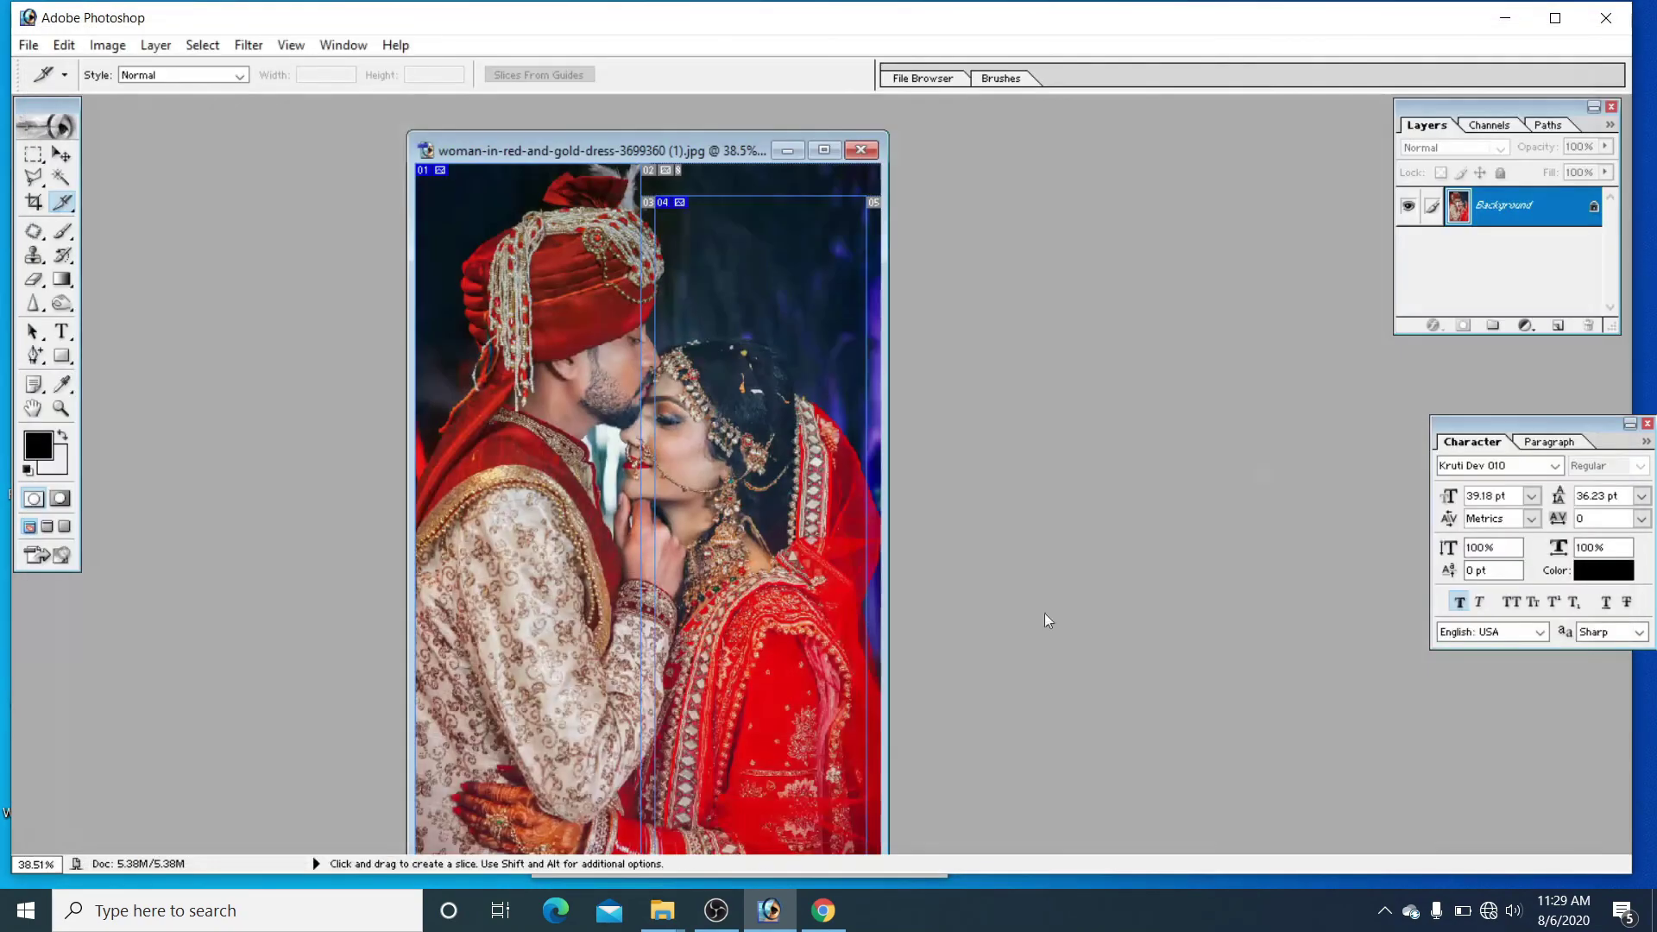
Step: Close leftover properties windows, open bipin.html in Chrome, and try both slice links
click(1504, 19)
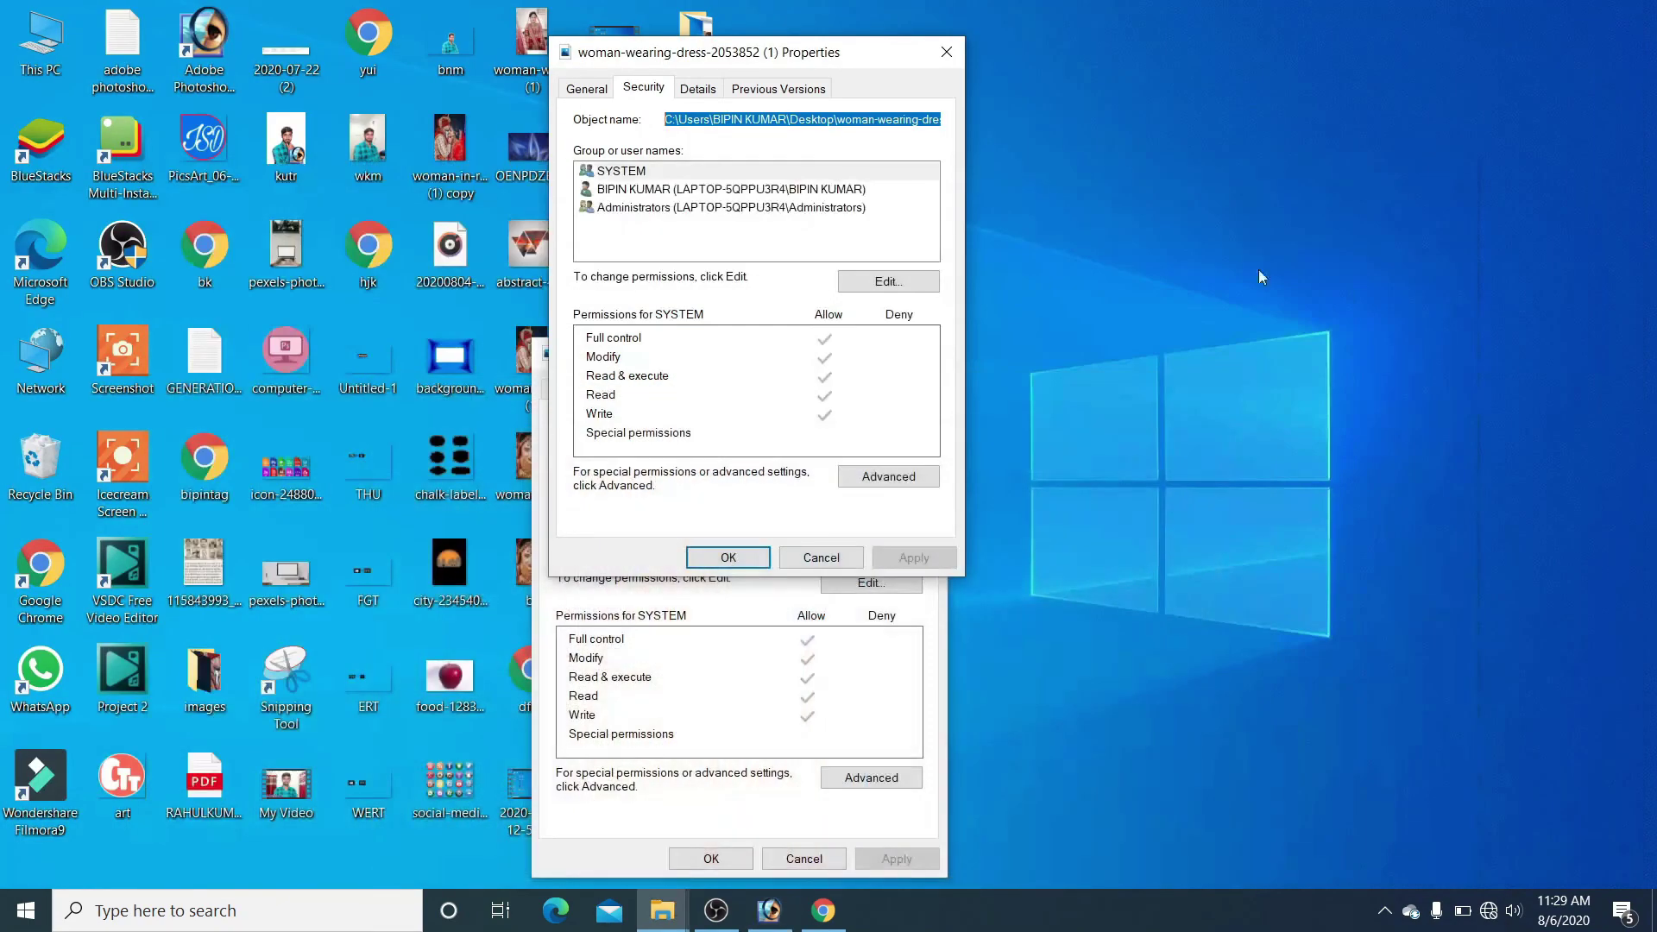
click(944, 50)
click(917, 352)
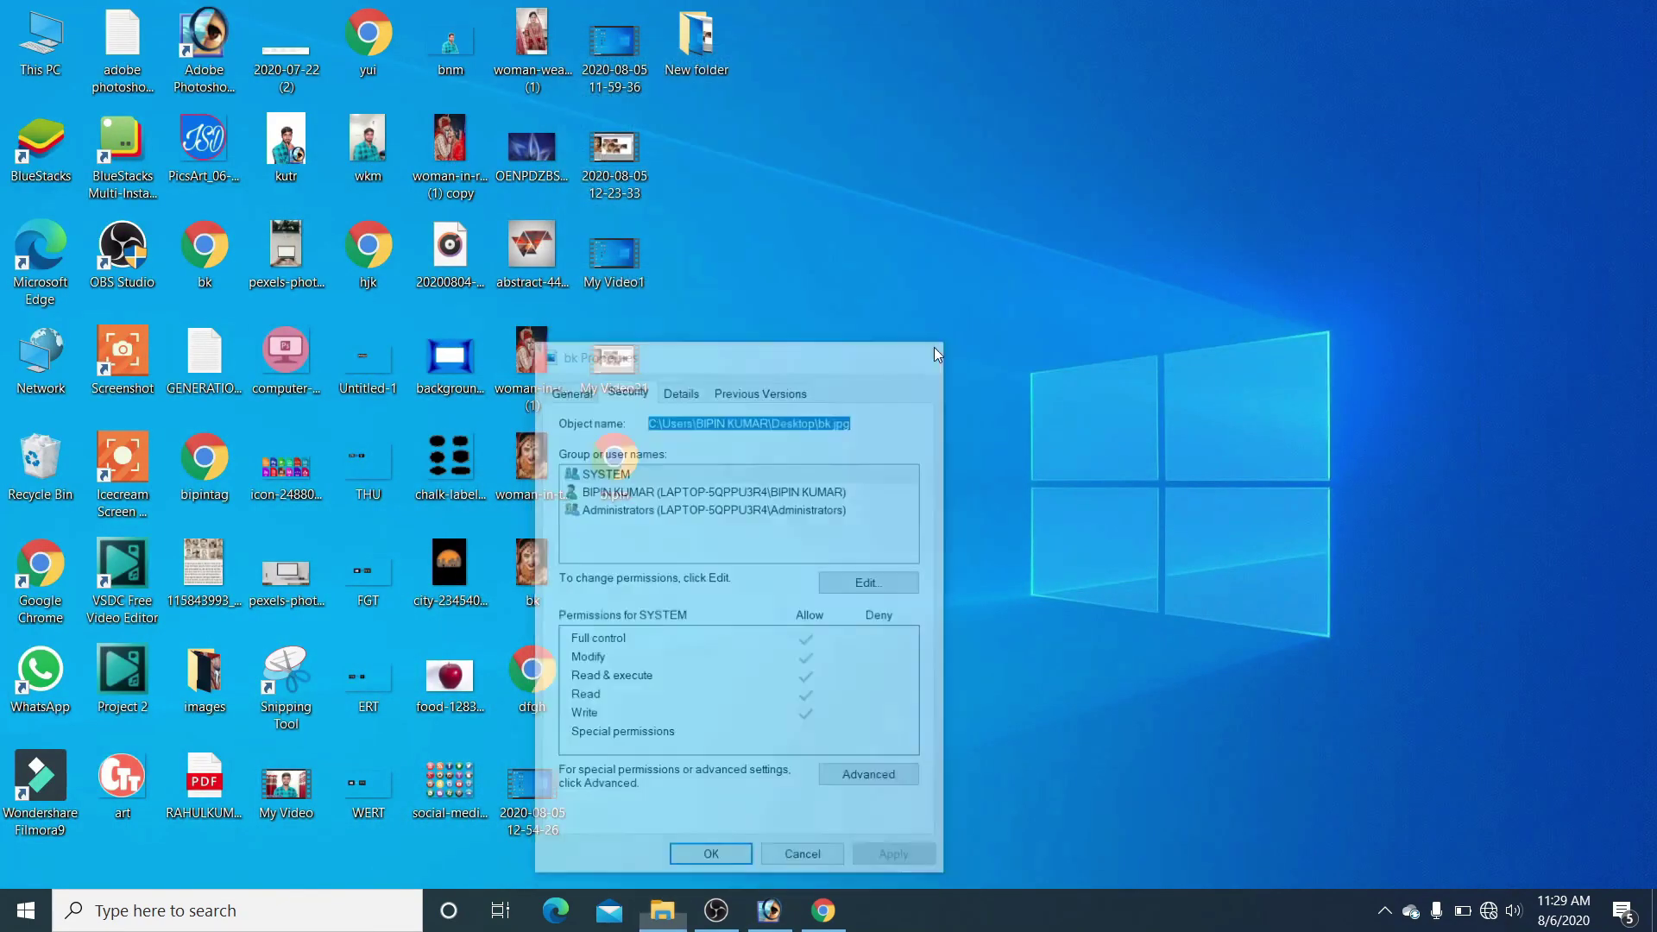
double_click(616, 471)
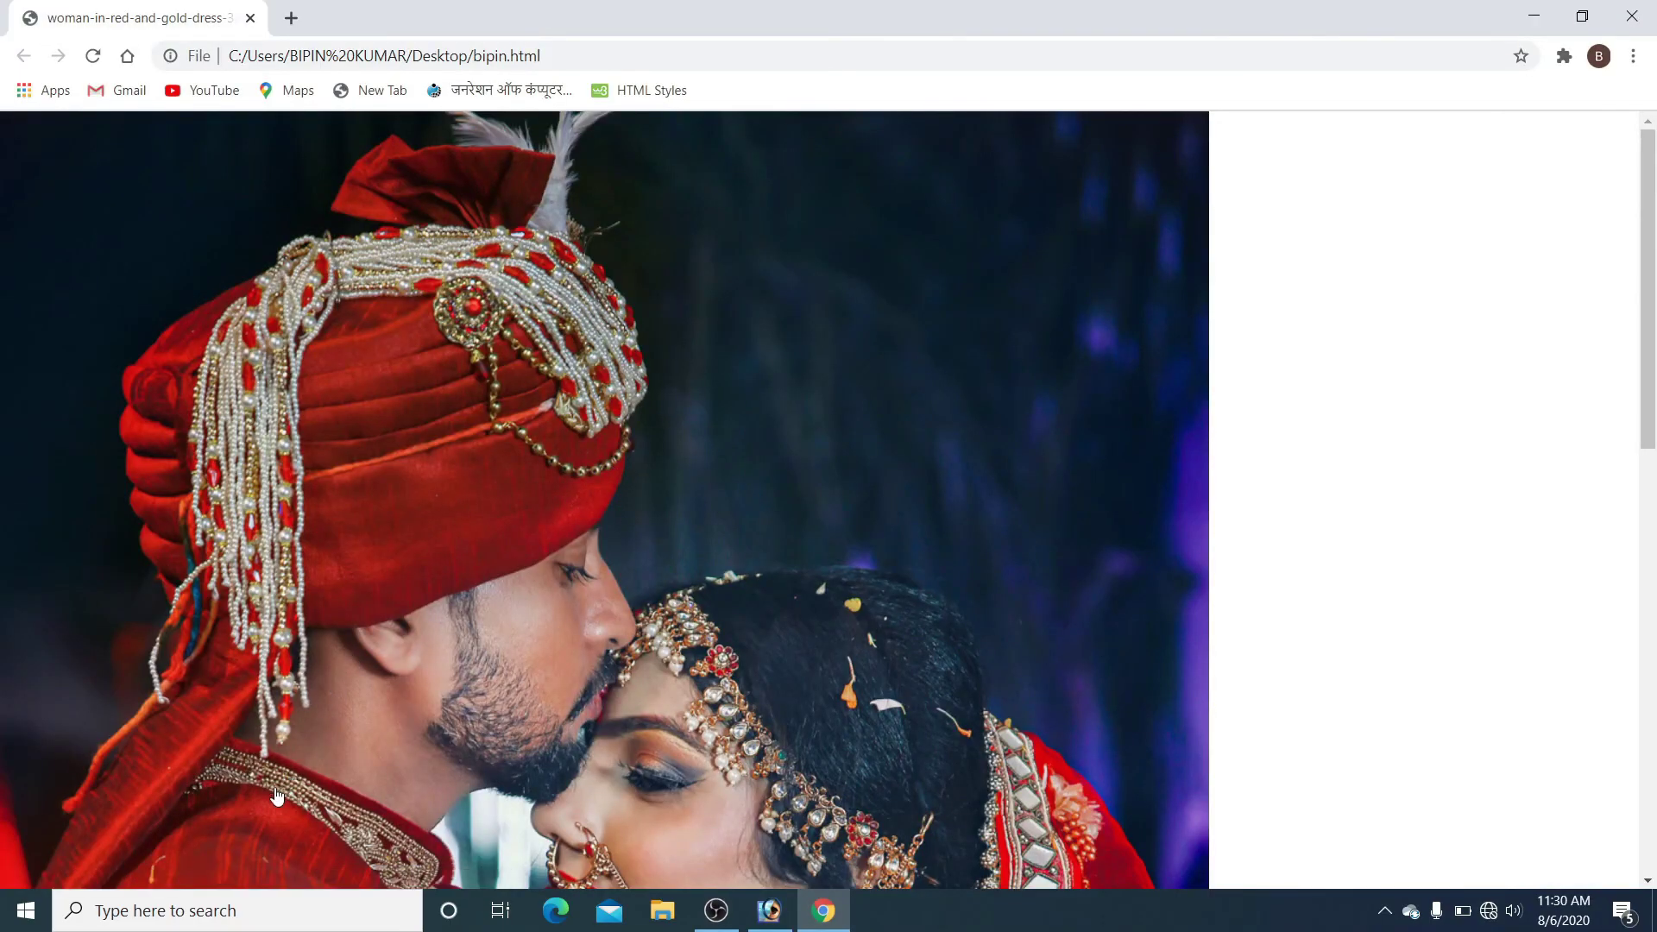
click(266, 824)
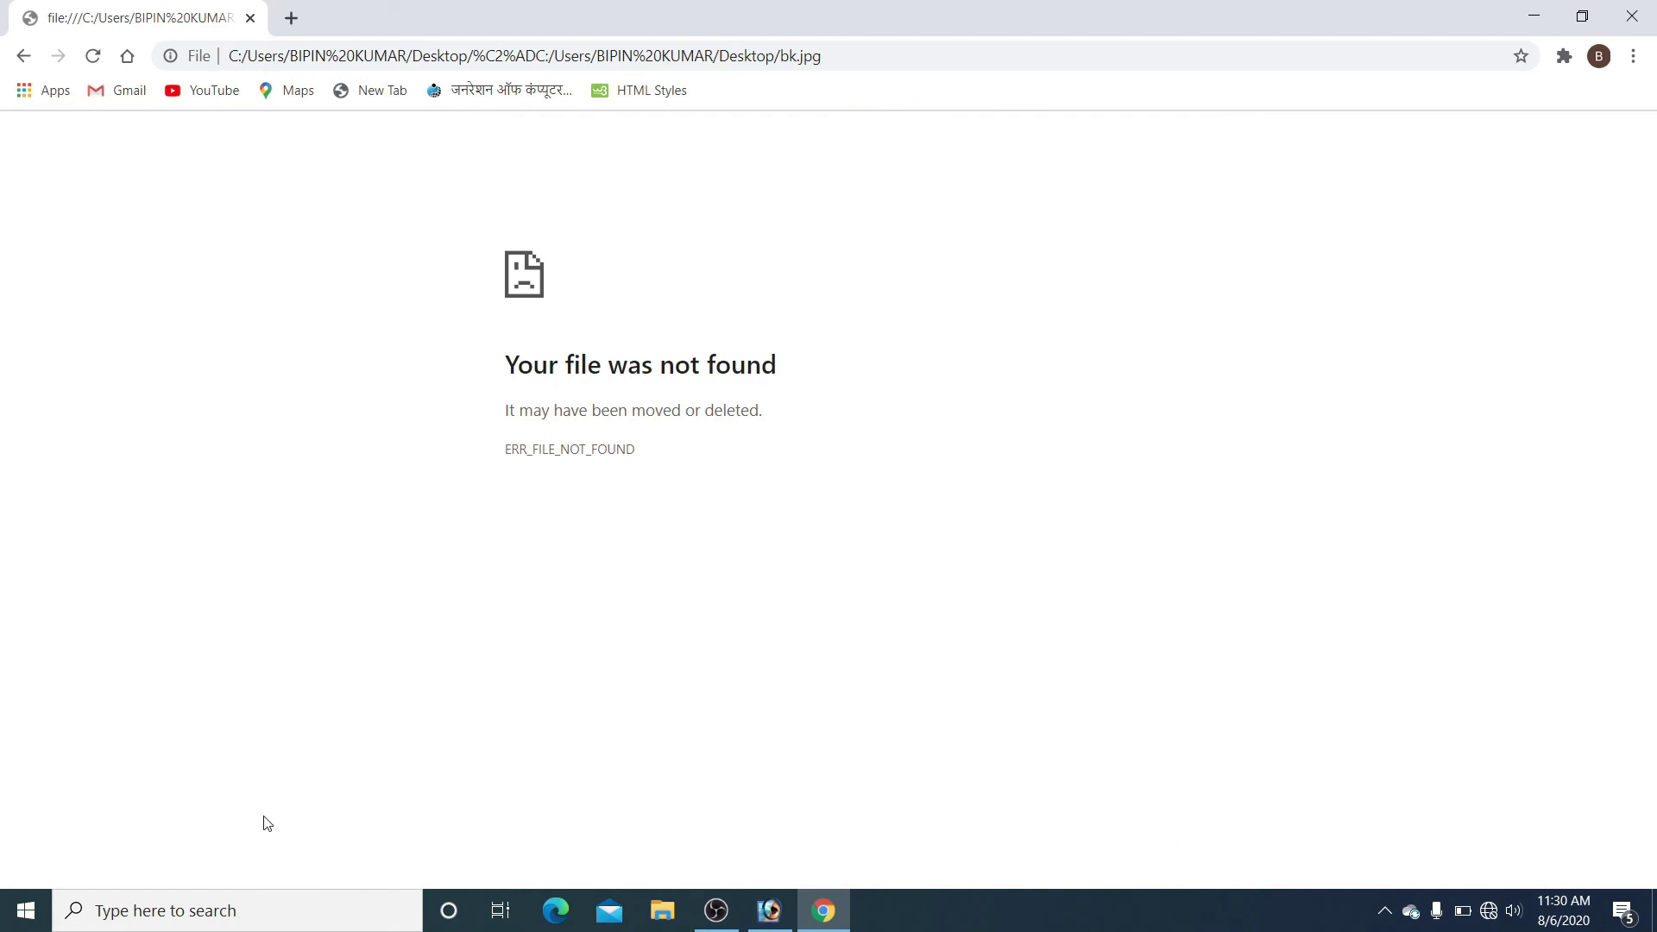
click(24, 57)
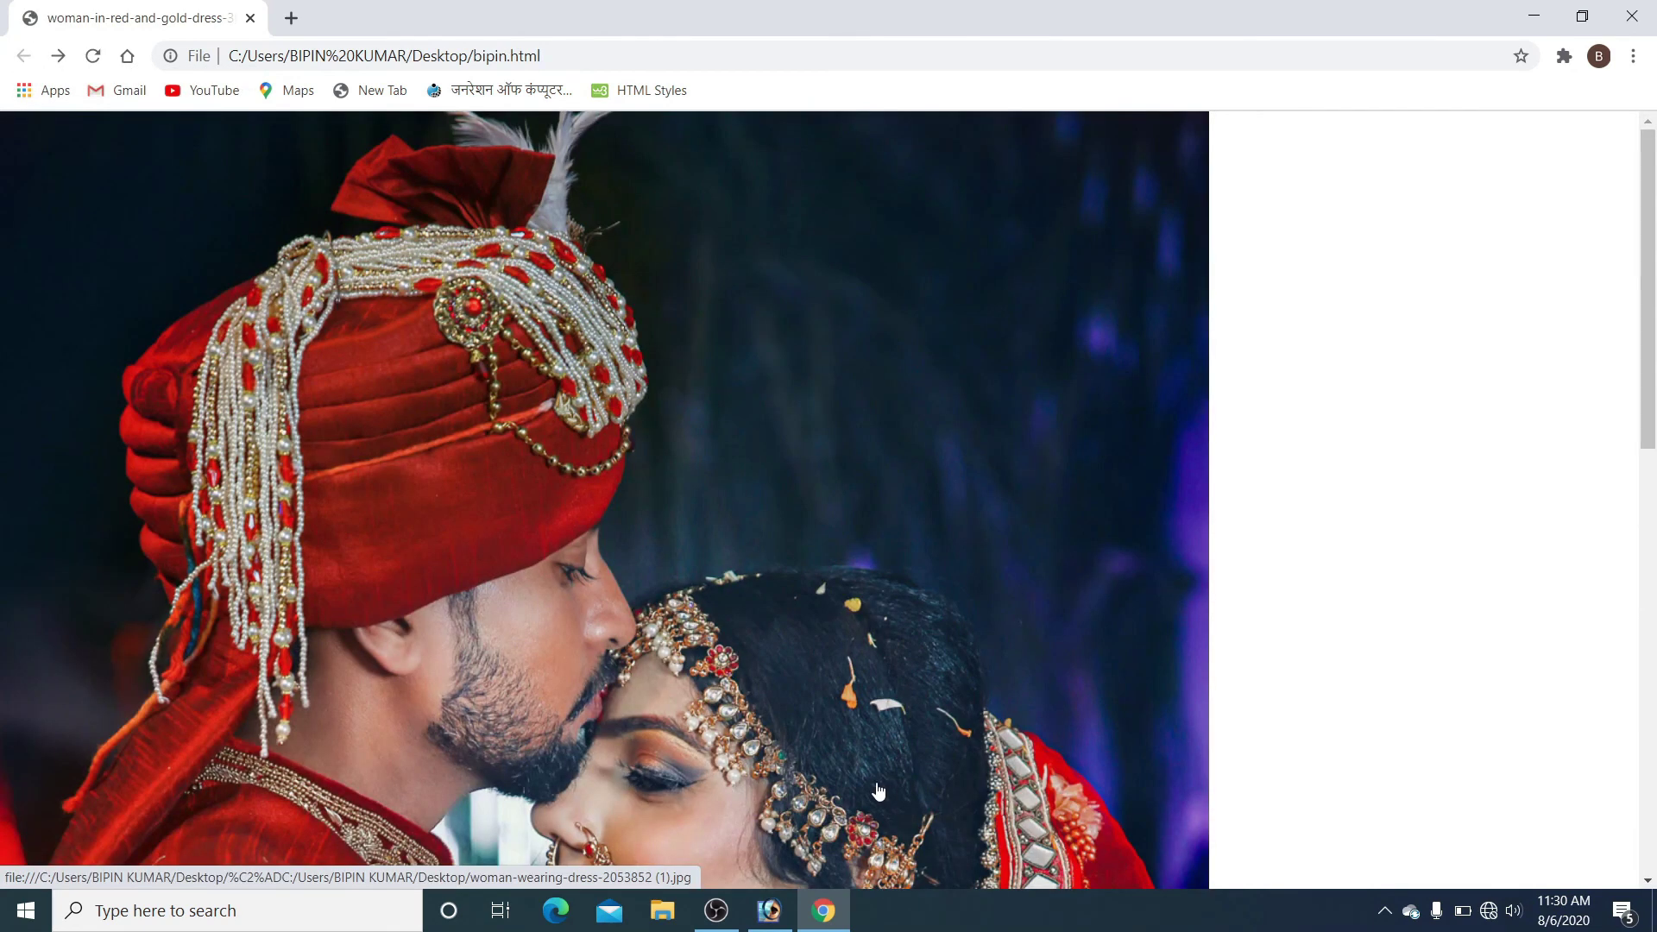
click(880, 790)
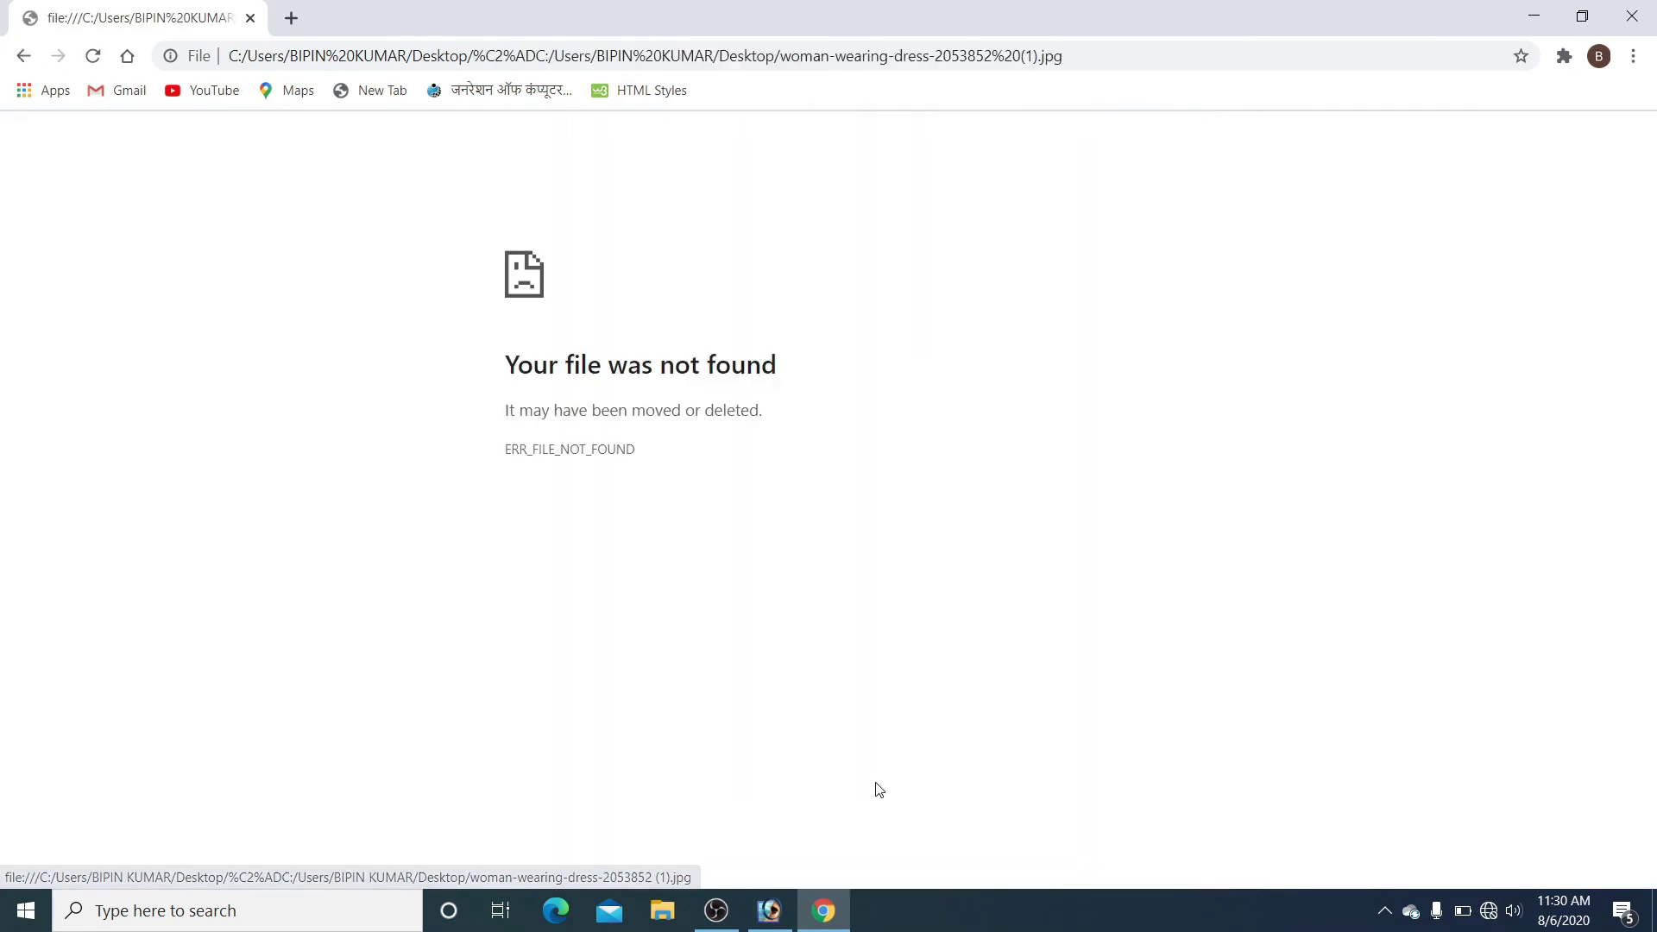
click(24, 57)
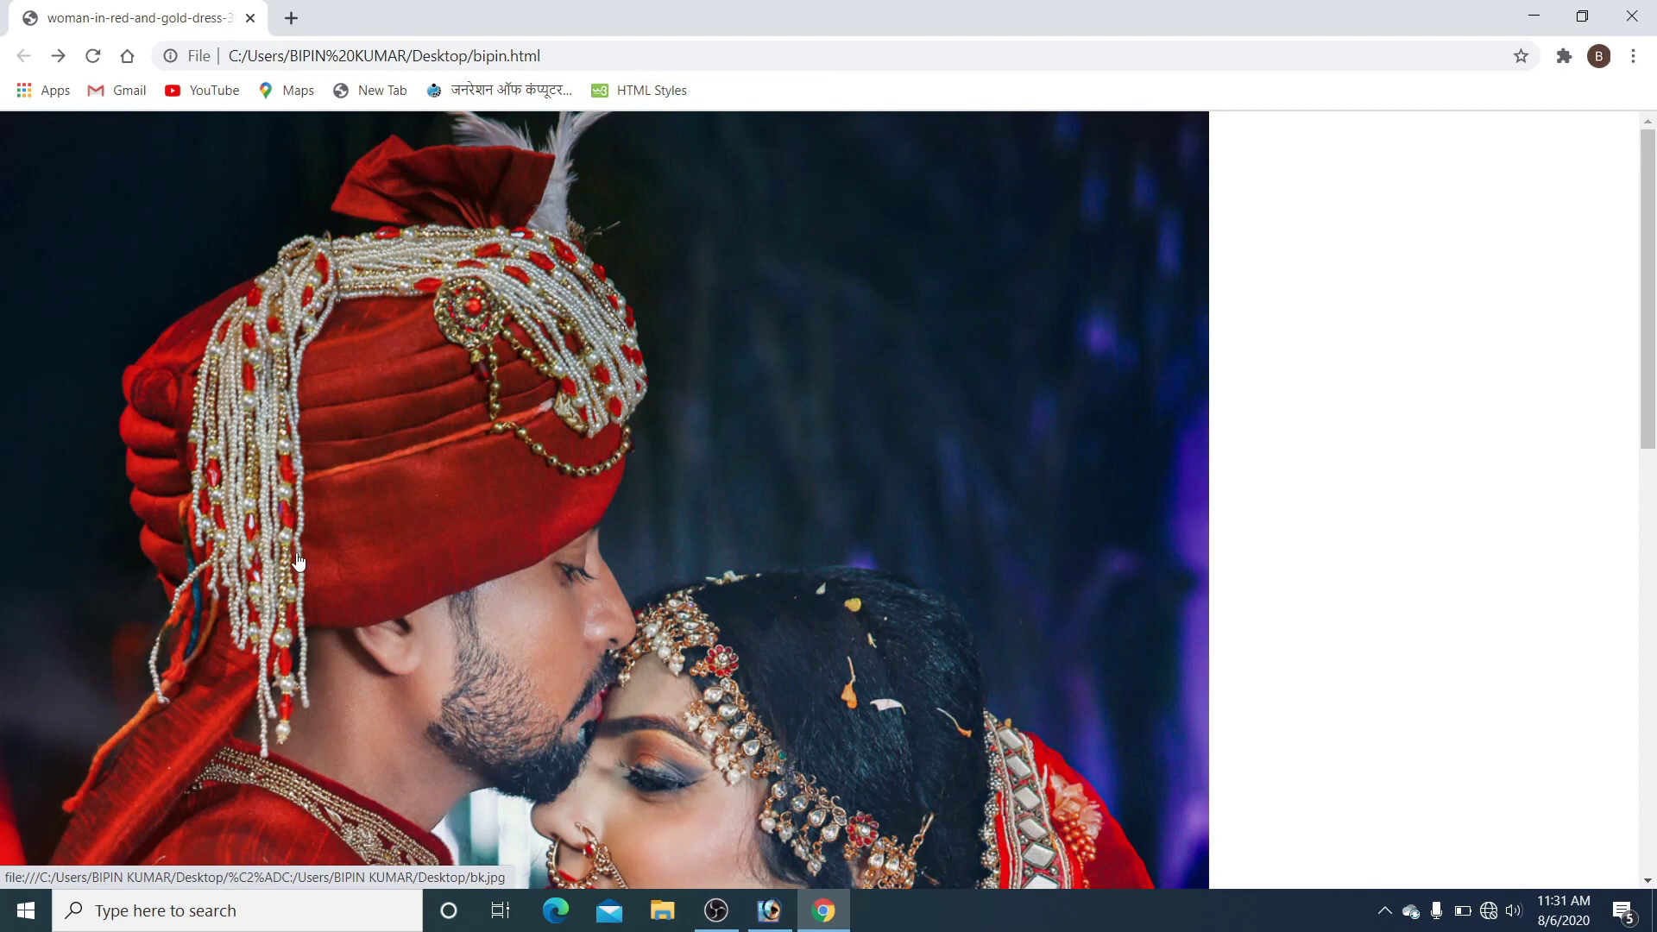
Step: Retry the bk.jpg and dress slice links, then close Chrome and return to Photoshop
click(246, 812)
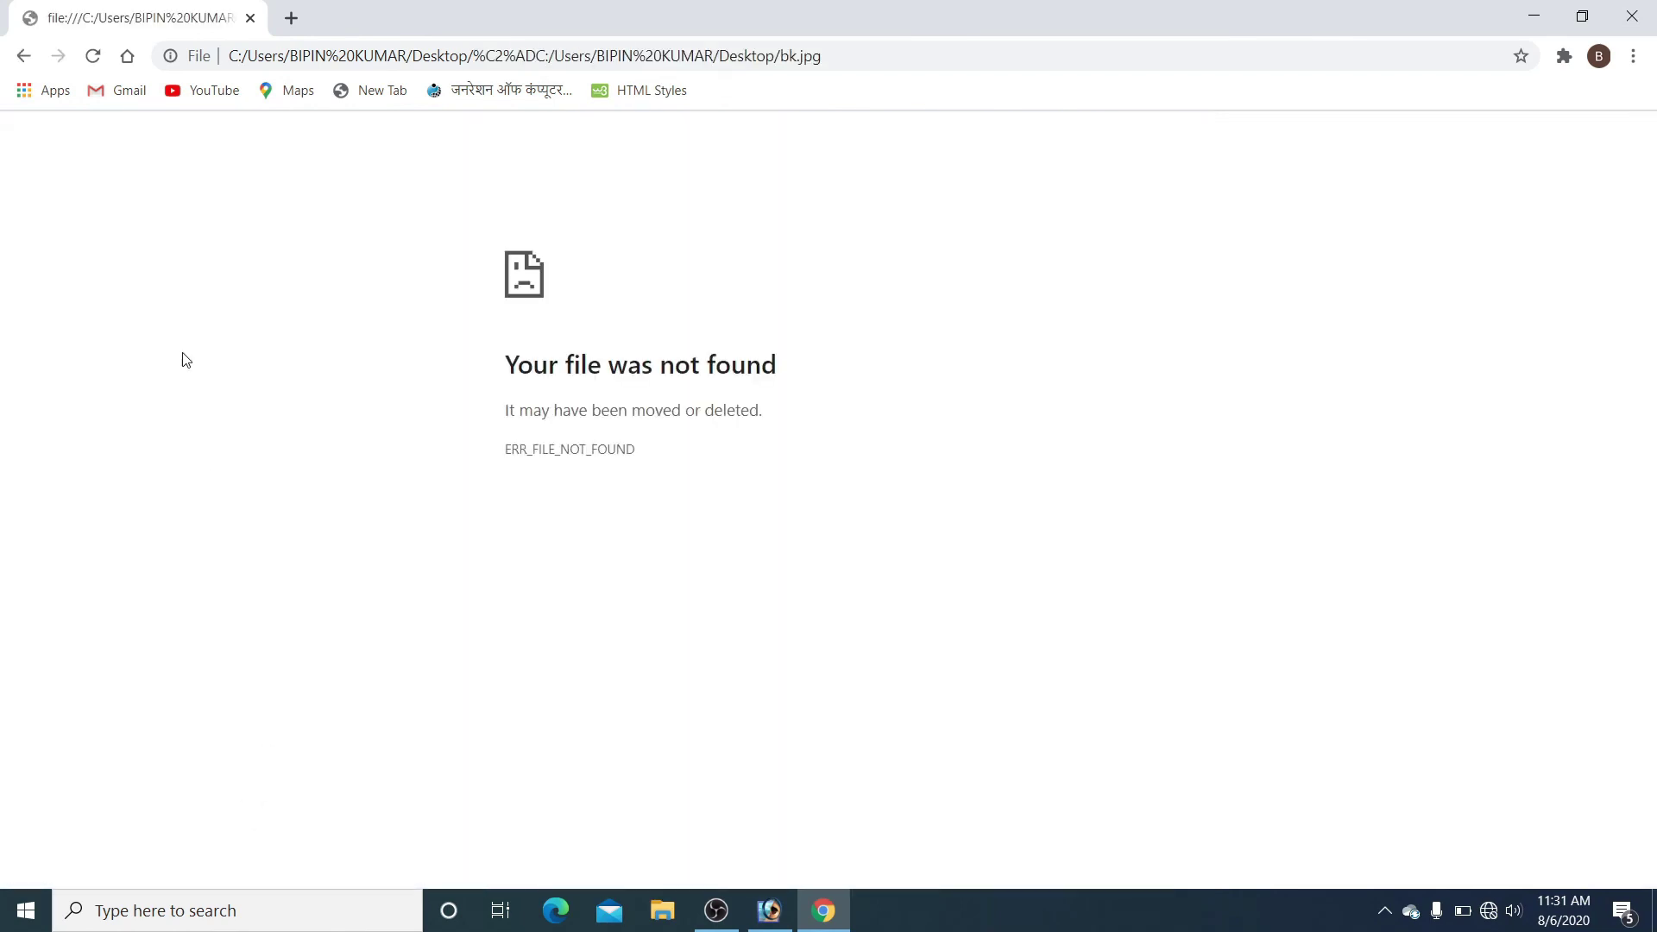
click(25, 56)
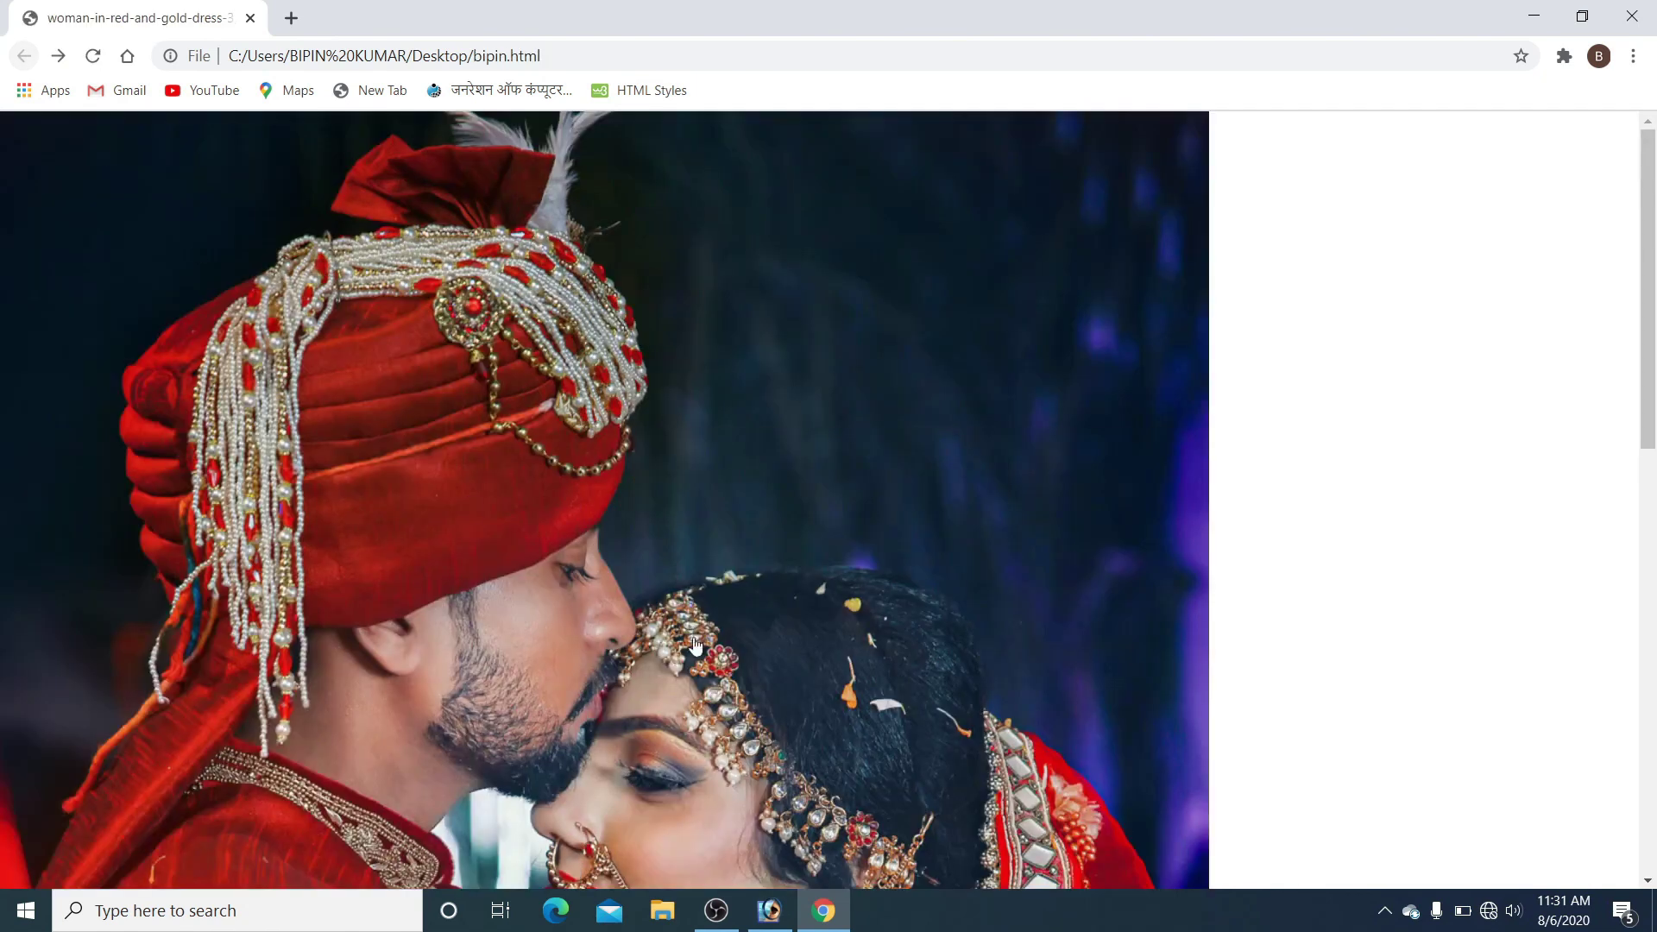
click(639, 584)
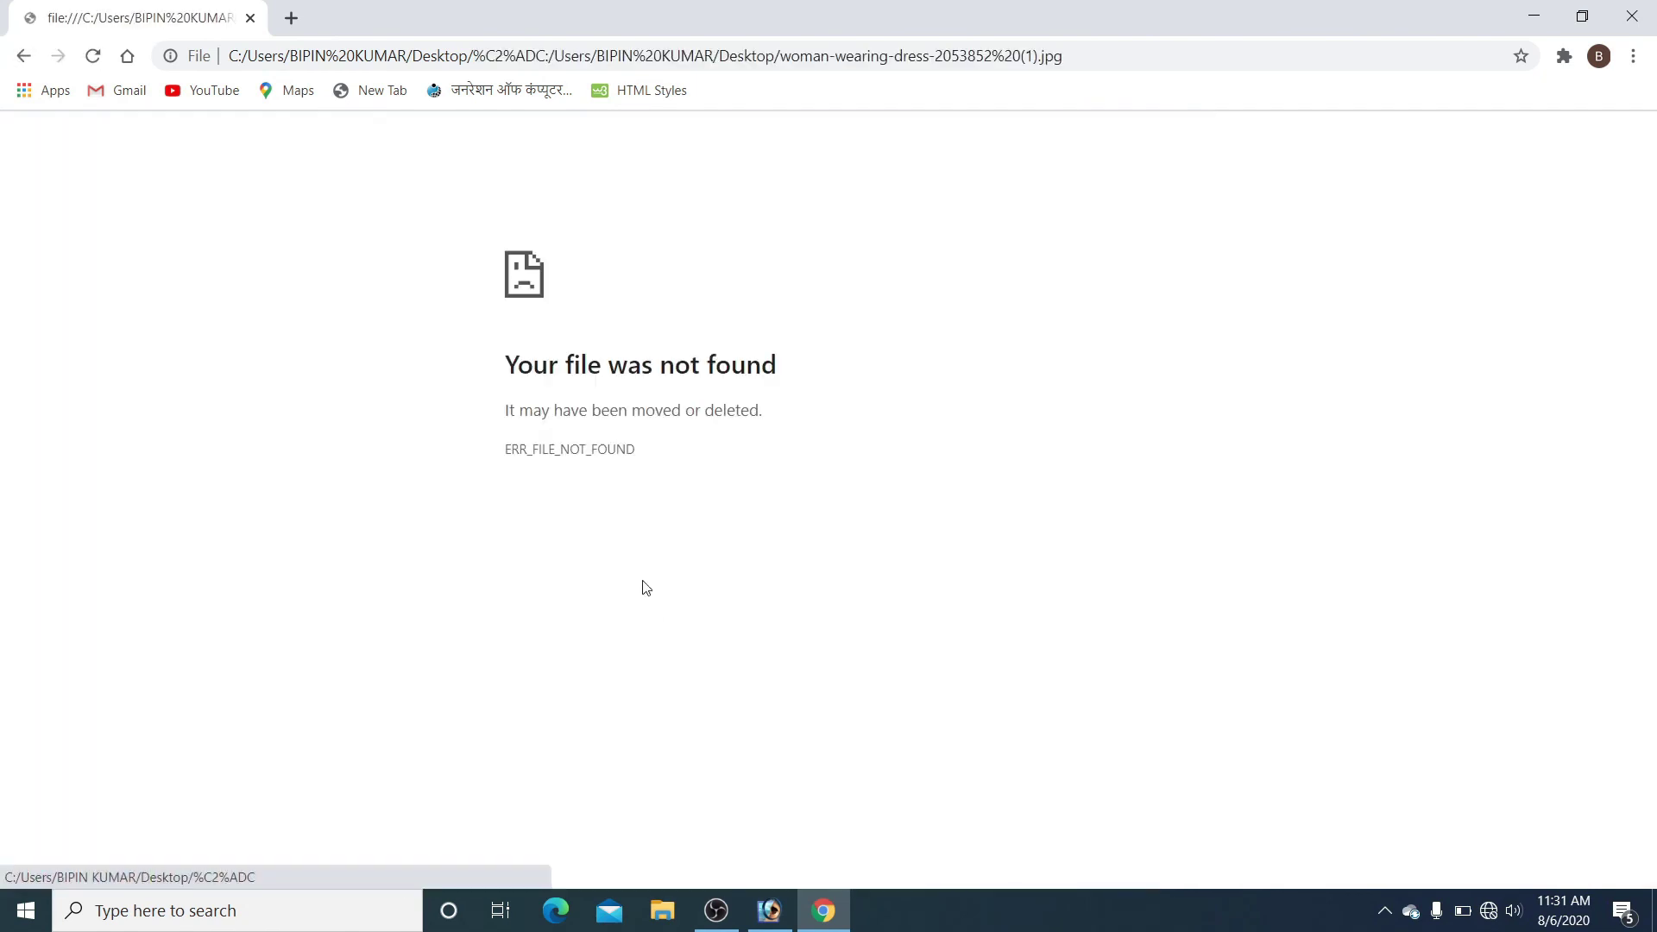
click(23, 57)
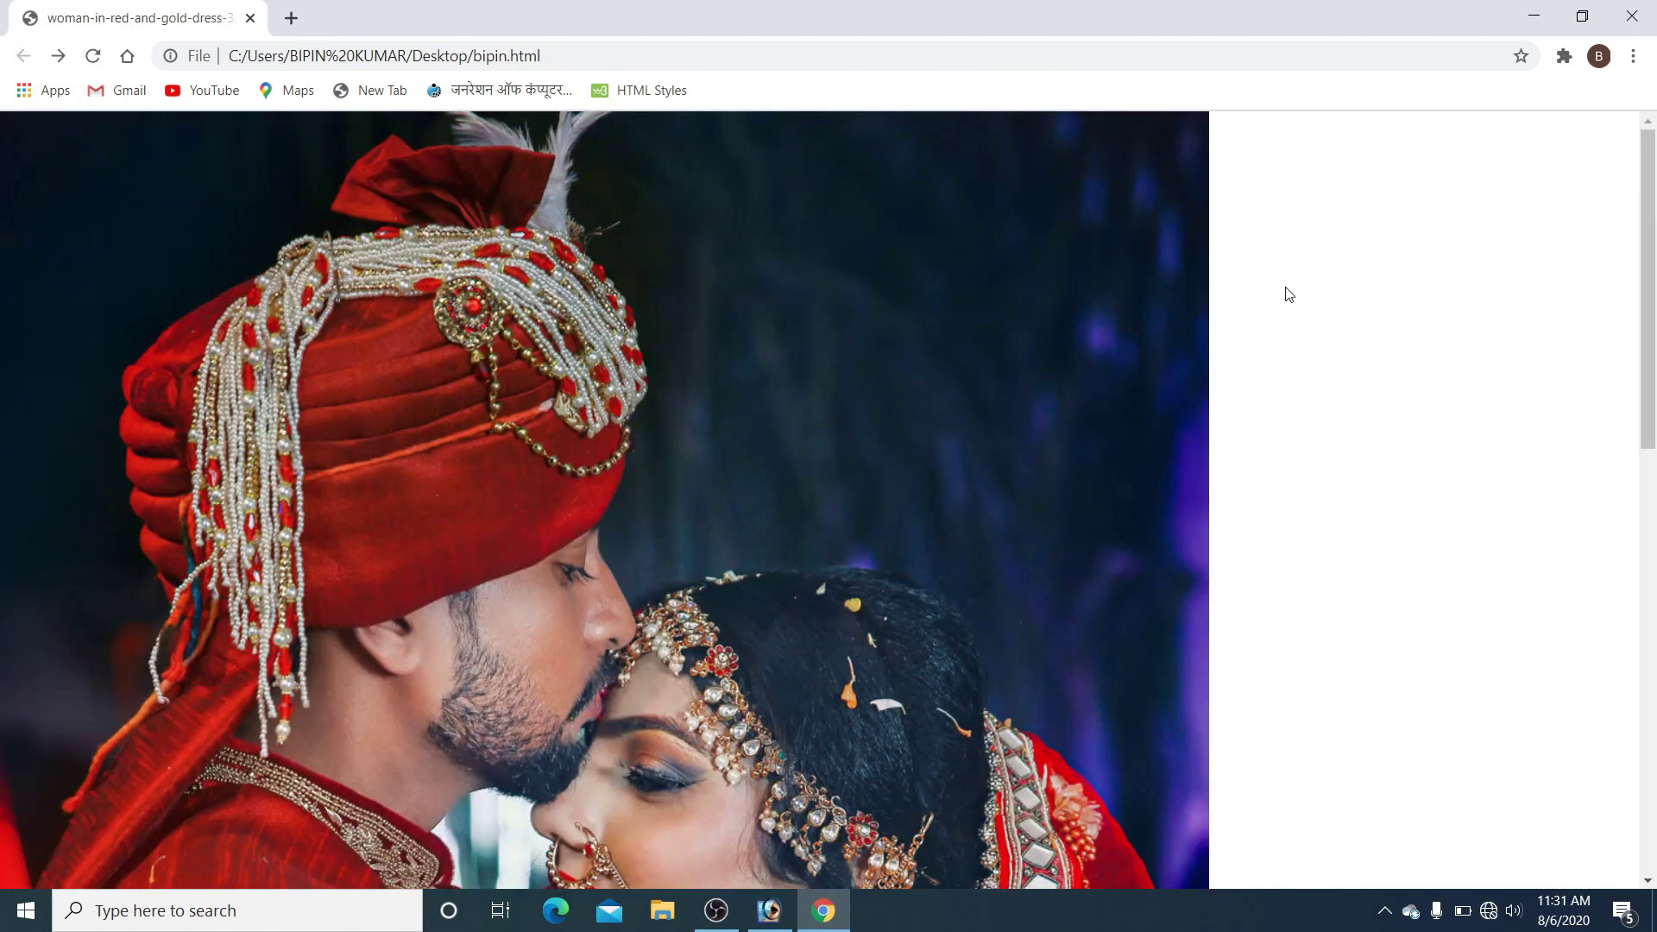
click(1631, 17)
click(760, 913)
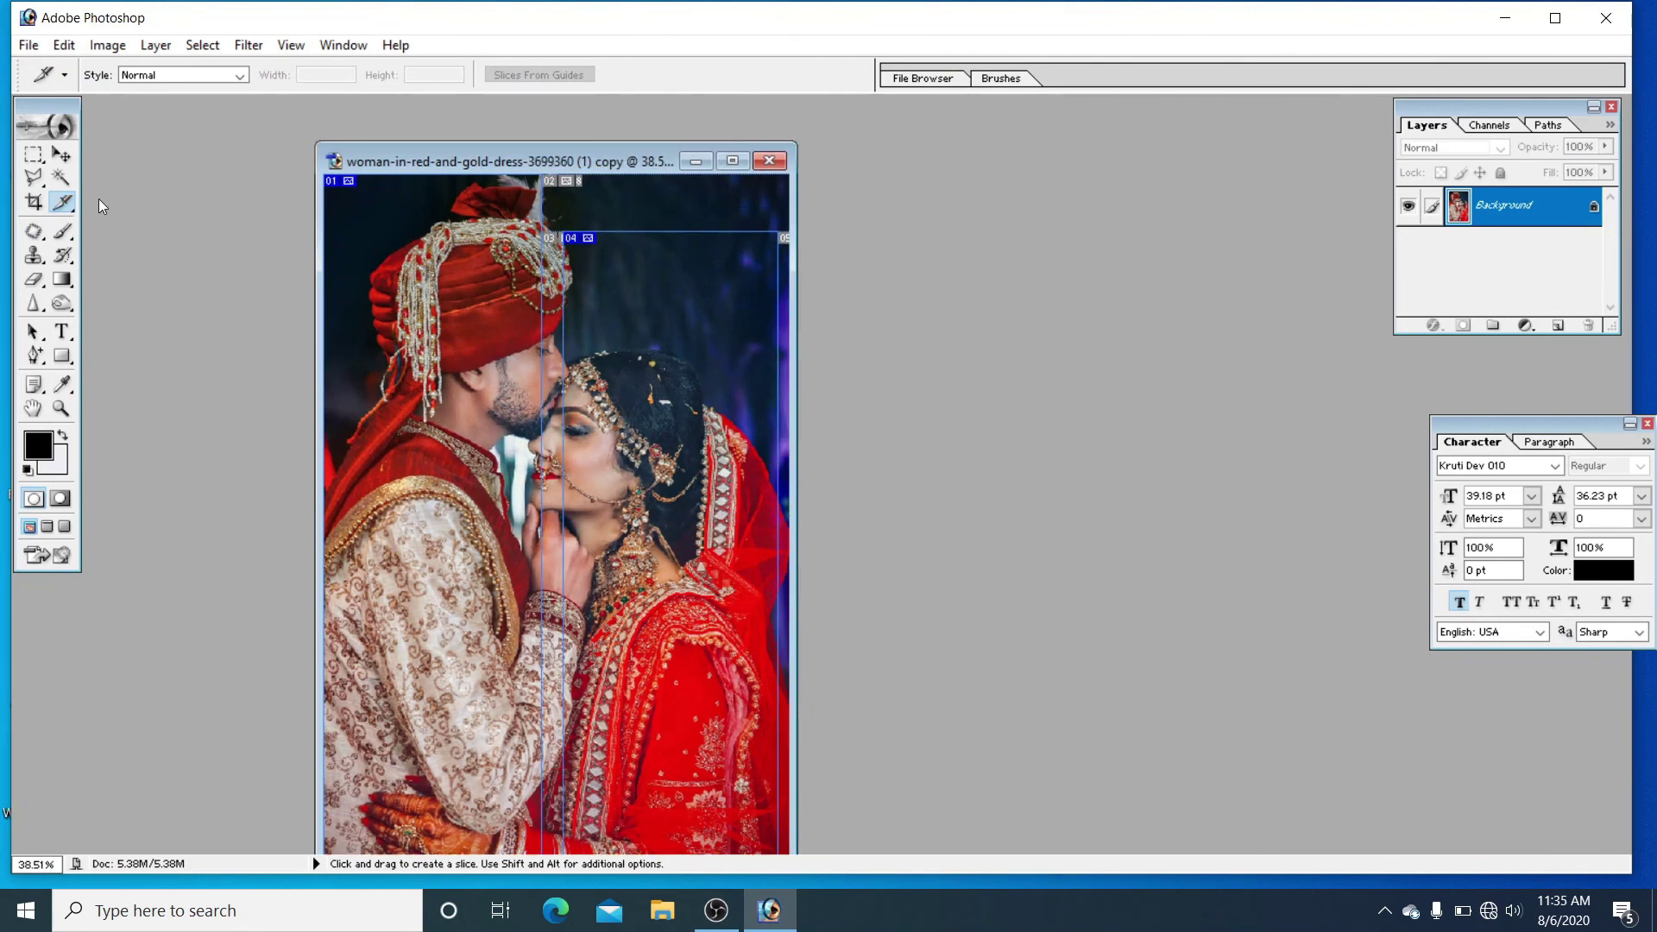
Step: With the Slice Select Tool, shift the vertical slice border left then slightly back right
click(63, 203)
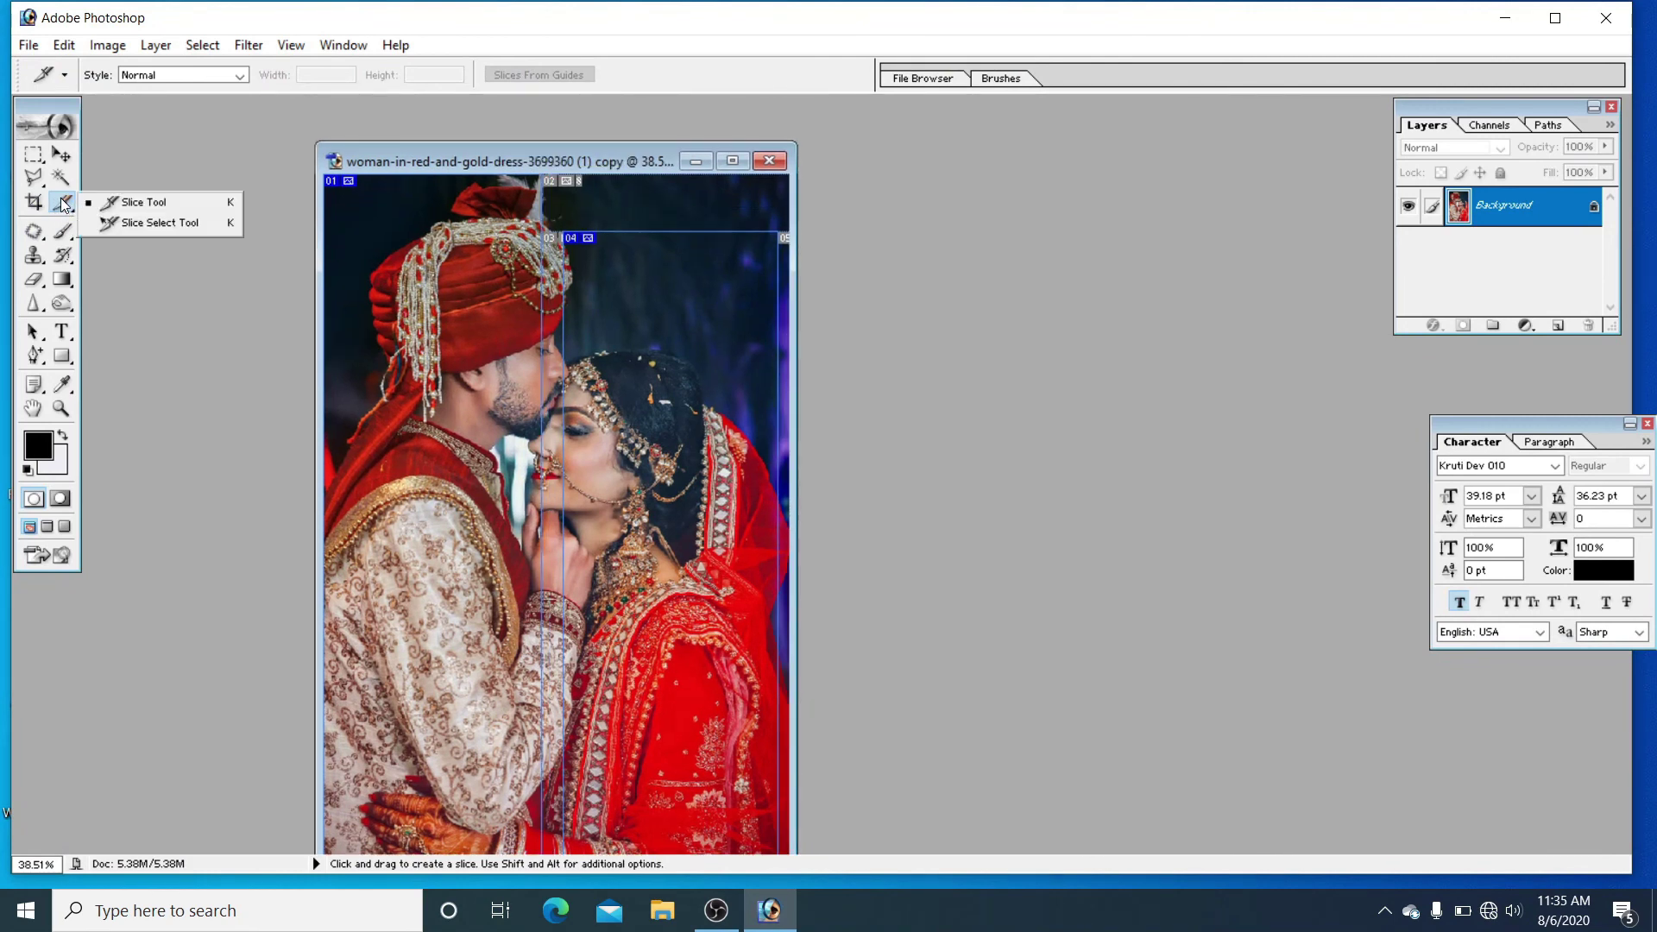
click(132, 225)
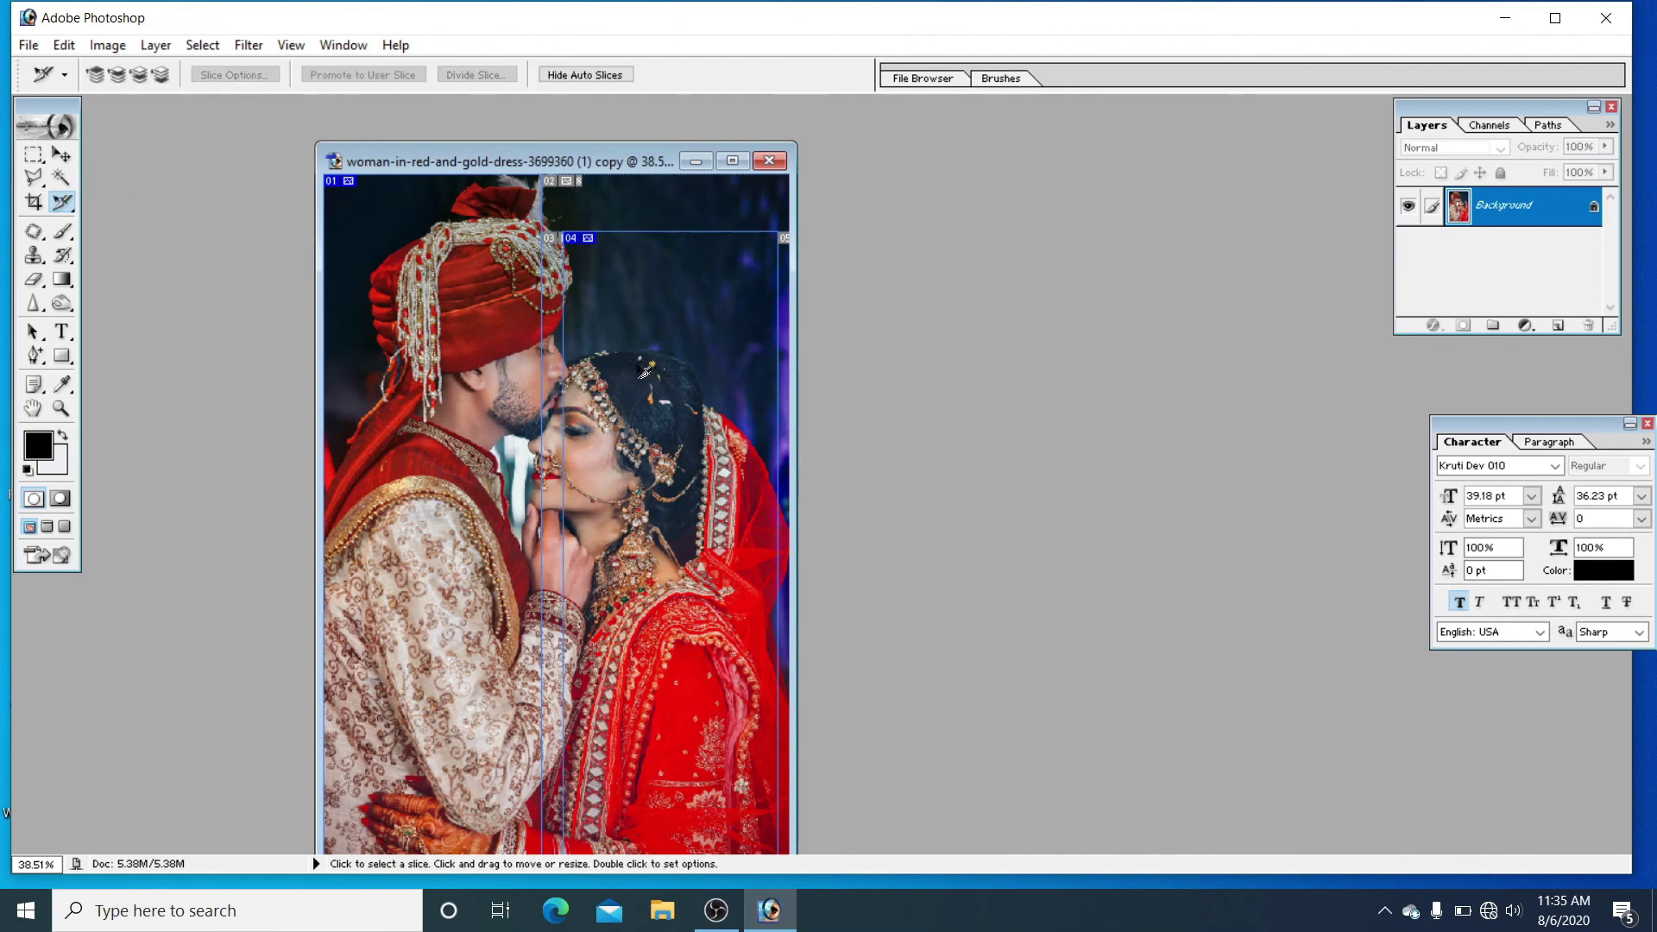
click(425, 414)
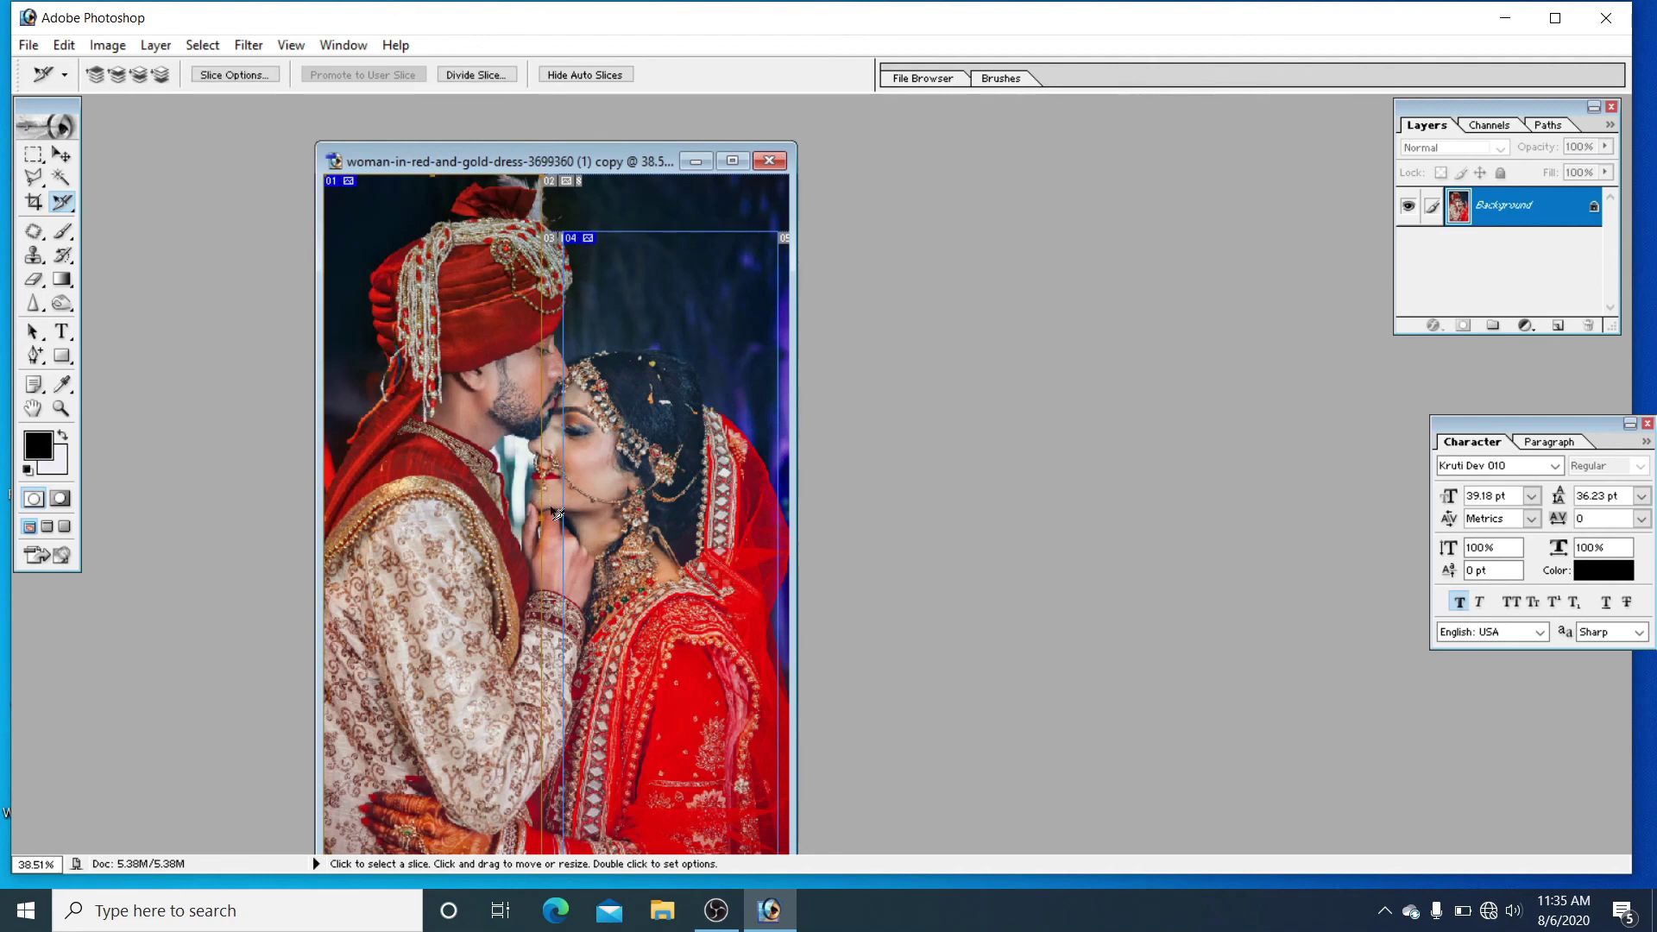
drag(545, 521, 475, 521)
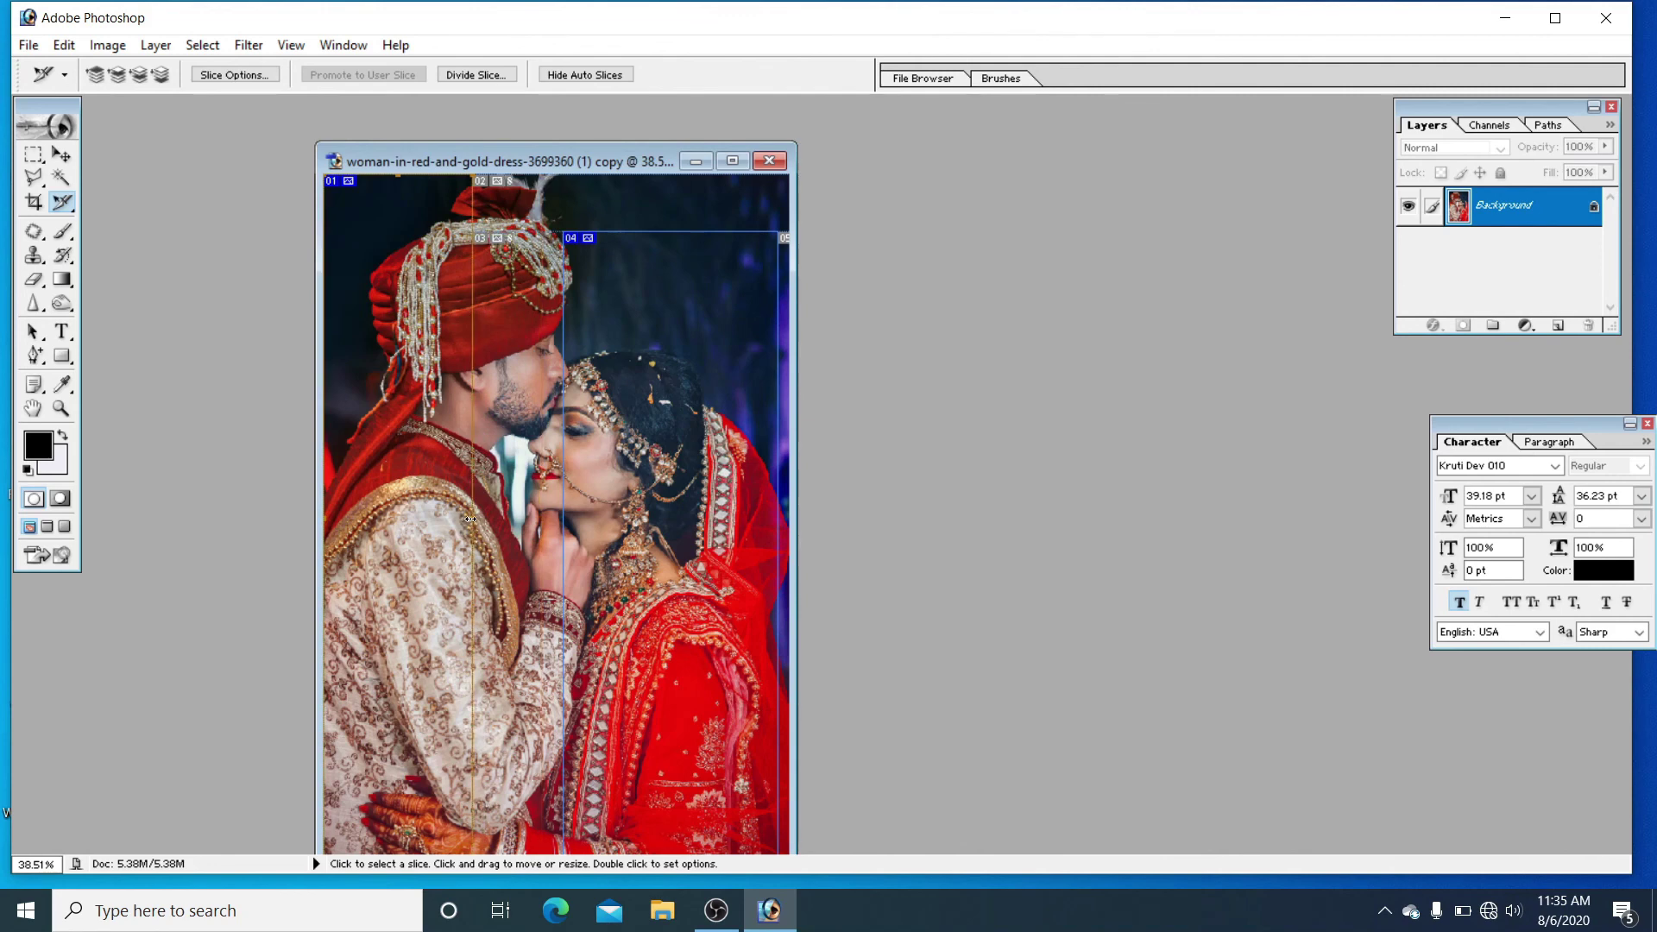
drag(471, 518, 503, 519)
Step: Lower slice 04's top edge toward the bride's head and adjust its left edge
click(715, 285)
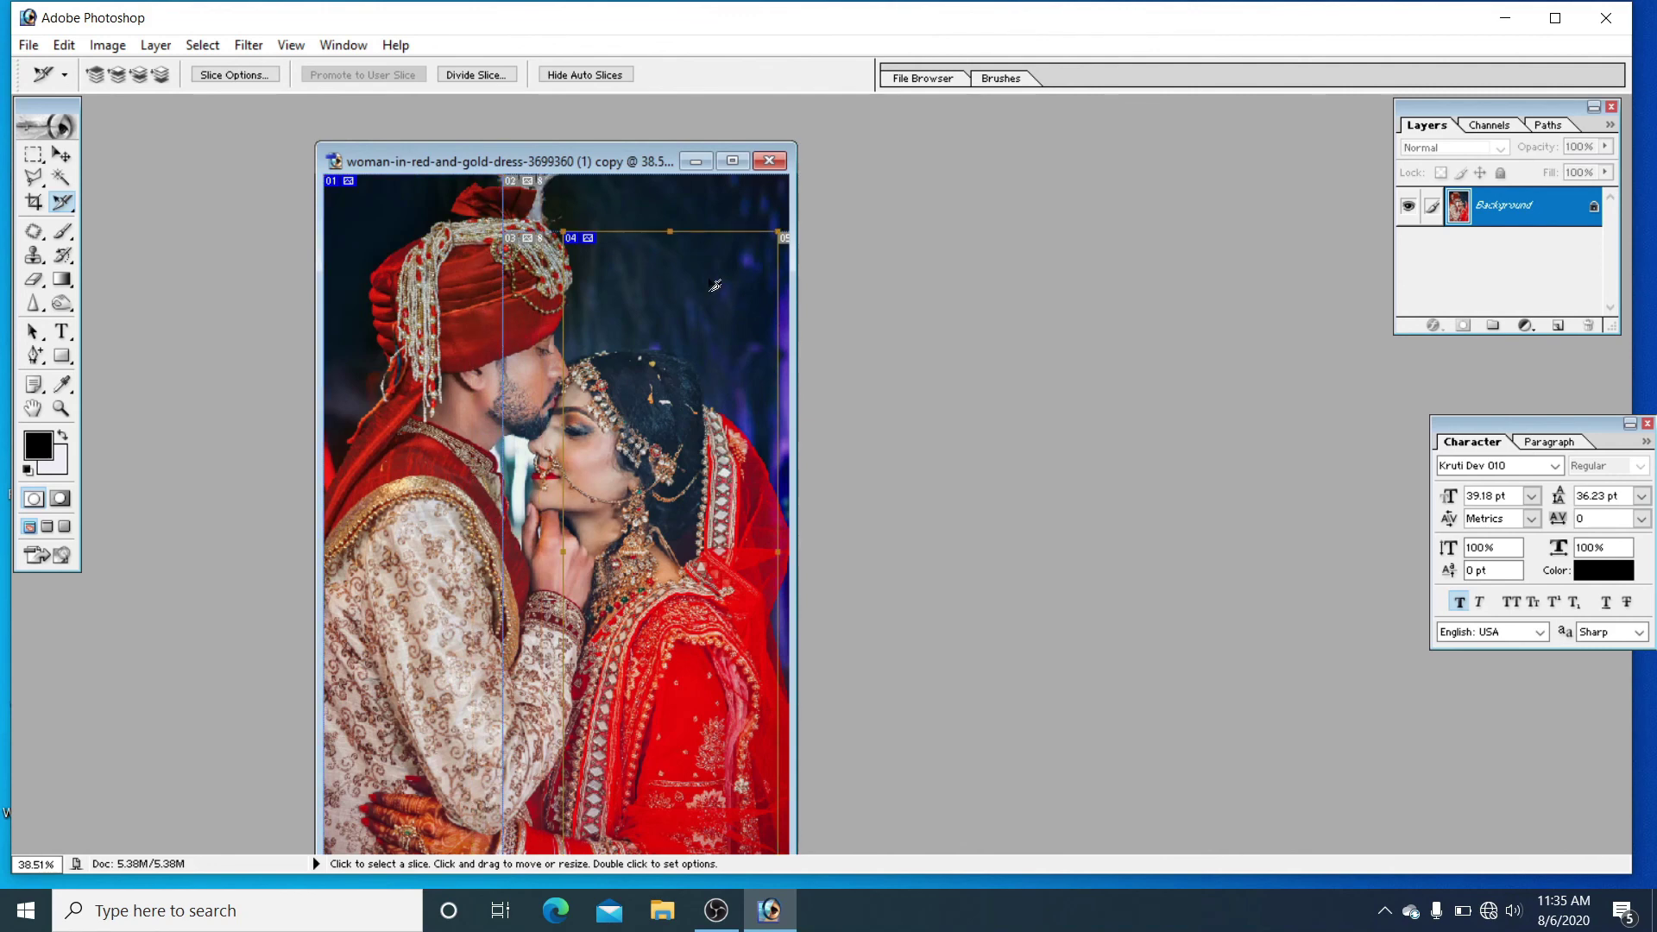
drag(672, 231, 680, 326)
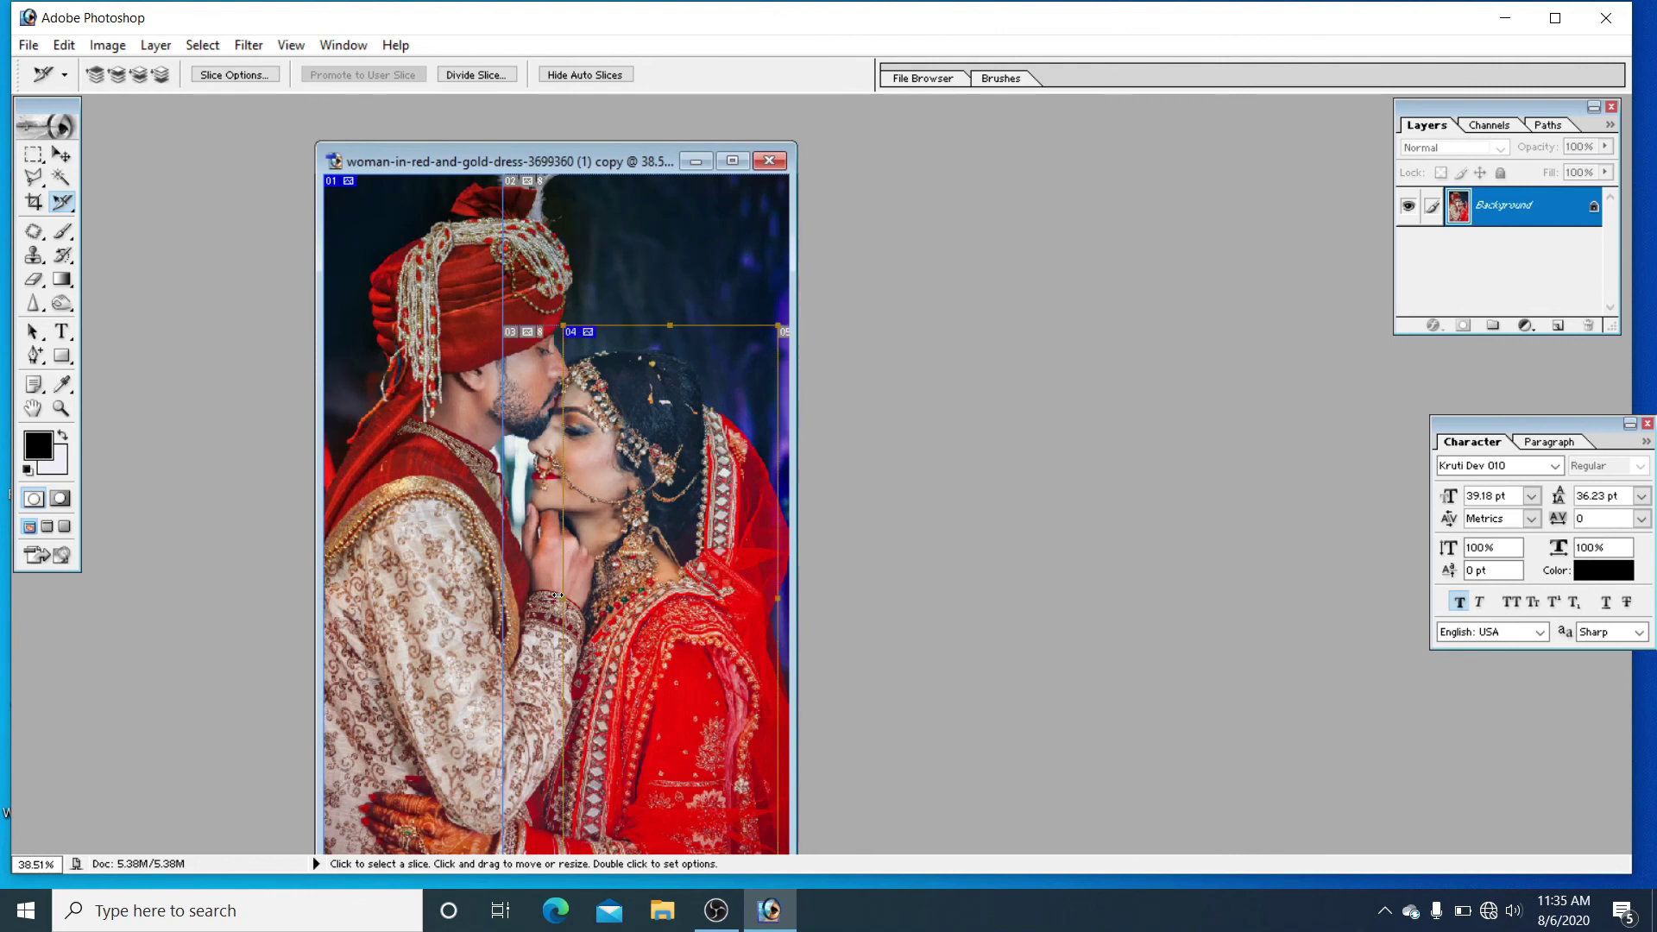
mouse_move(564, 598)
mouse_down()
mouse_move(475, 591)
mouse_move(543, 594)
mouse_up()
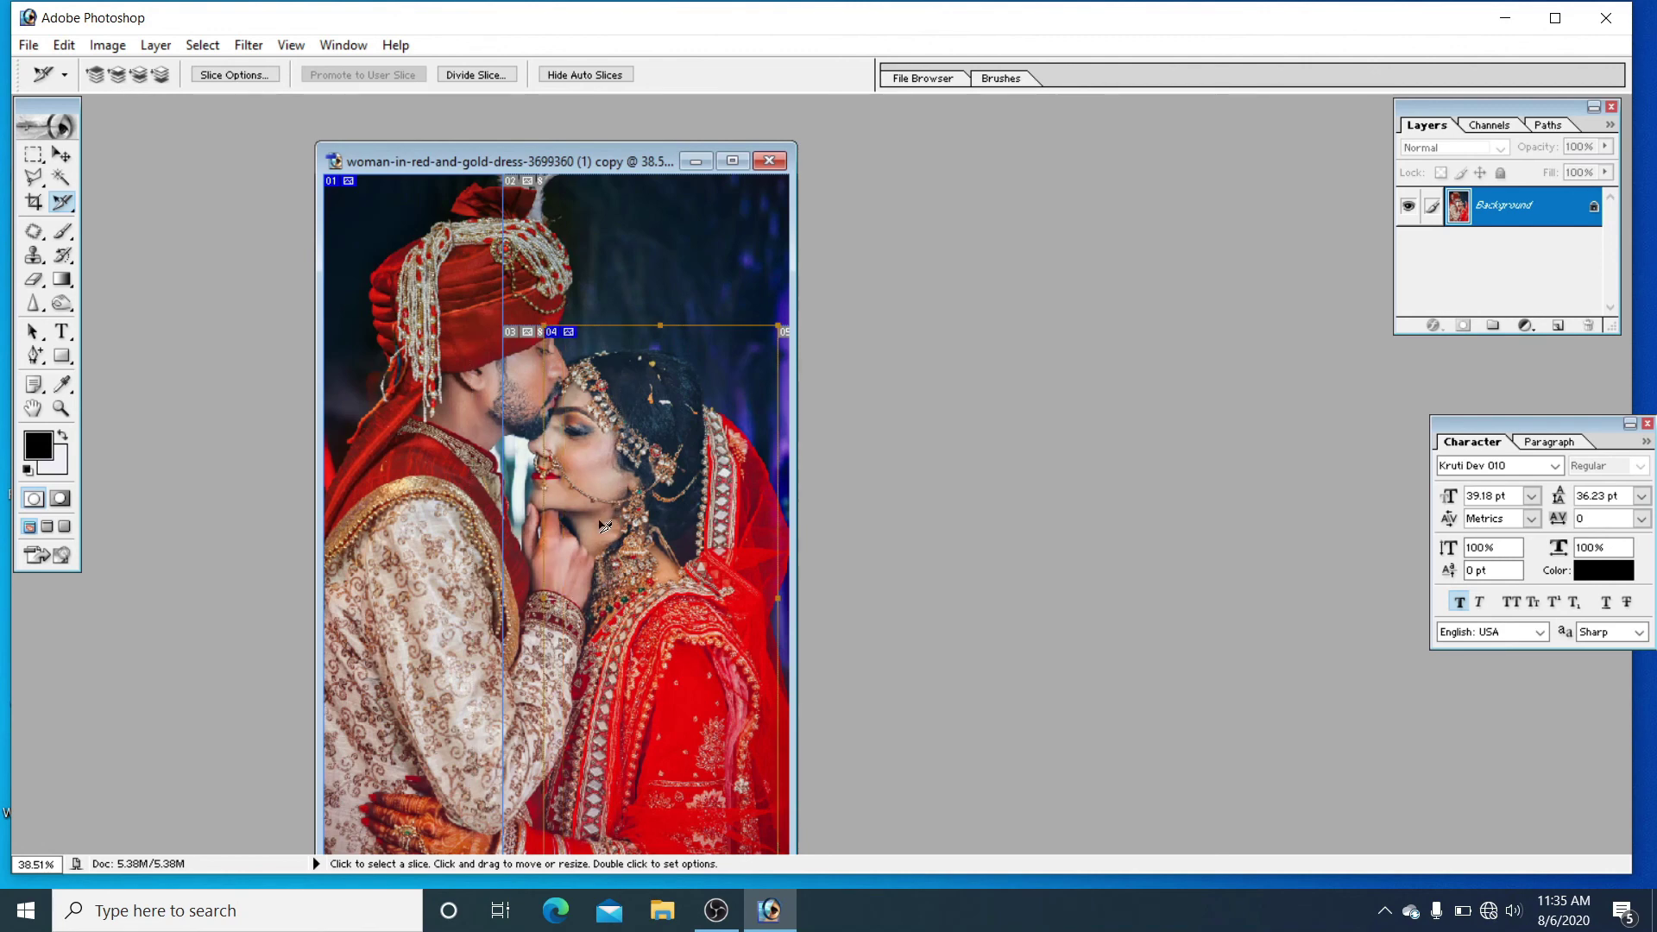